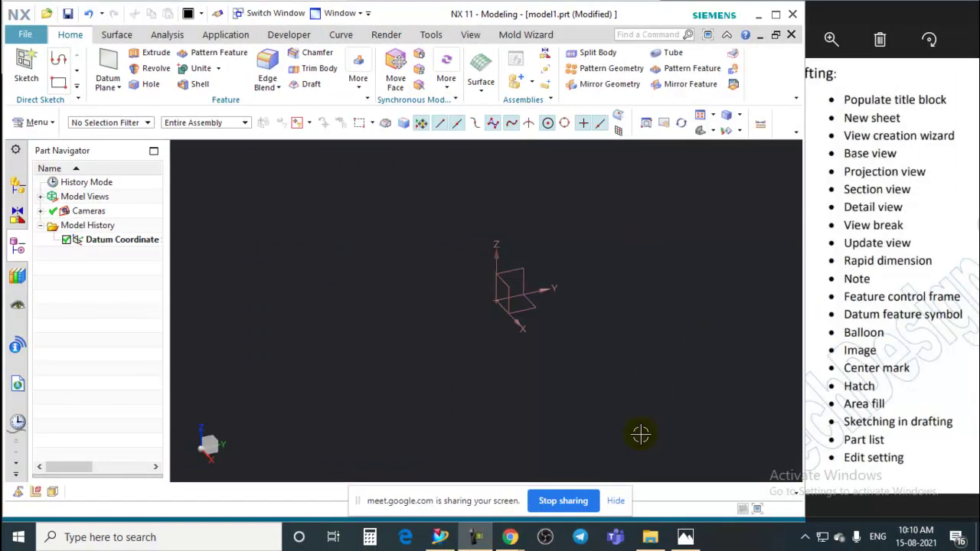
- Minimize NX 11, close the drafting-topics photo, and minimize Chrome to reveal the NX 15 Day Class folder
{"action": "left_click", "coordinate": [759, 19]}
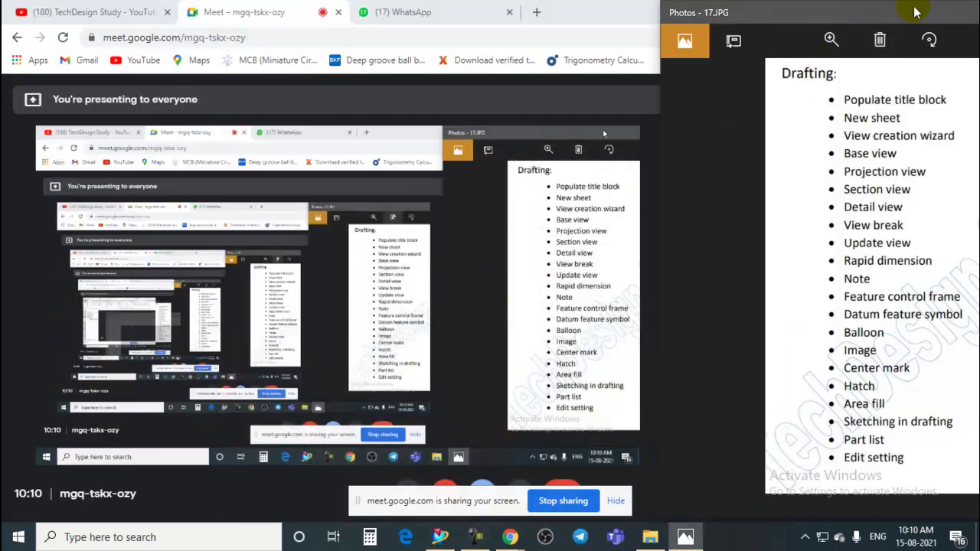
{"action": "left_click", "coordinate": [967, 17]}
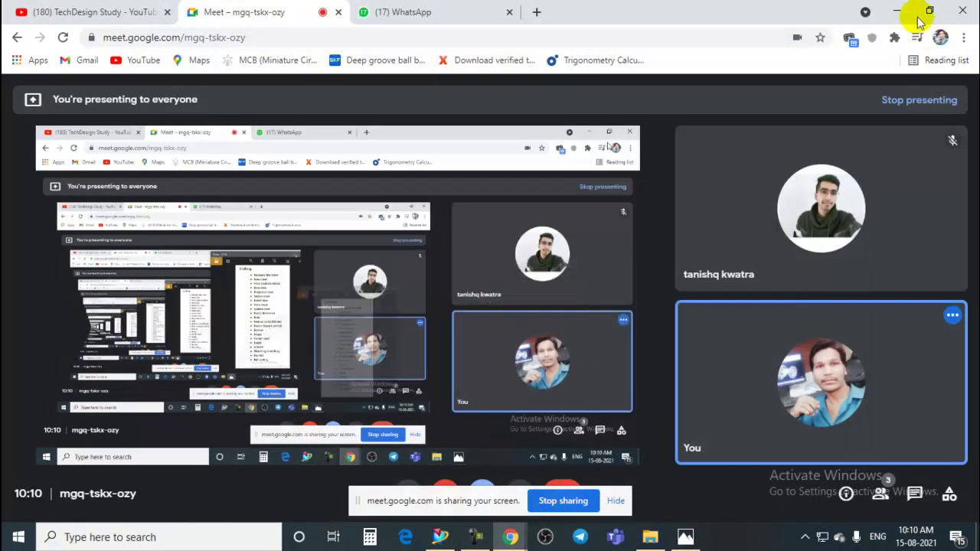
{"action": "left_click", "coordinate": [903, 17]}
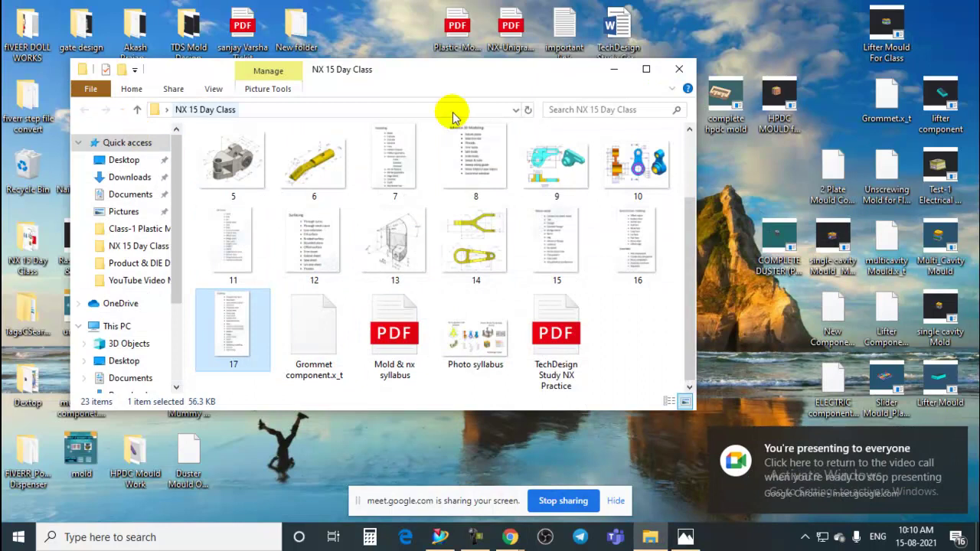
- Go into TDS Mold Design, then Class-9 GD&T And Fits, and open the GD&T and Fits presentation
{"action": "left_click", "coordinate": [615, 70]}
{"action": "double_click", "coordinate": [190, 30]}
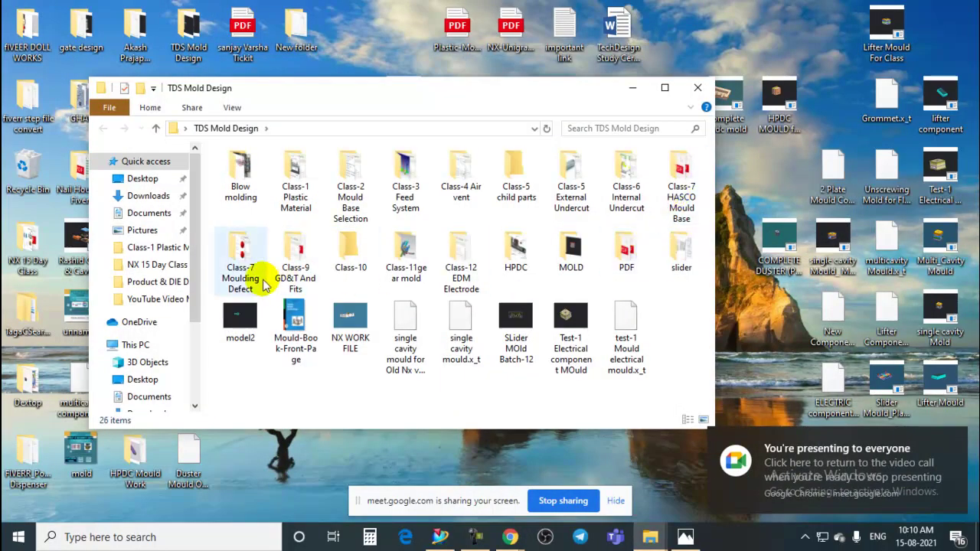
{"action": "double_click", "coordinate": [285, 261]}
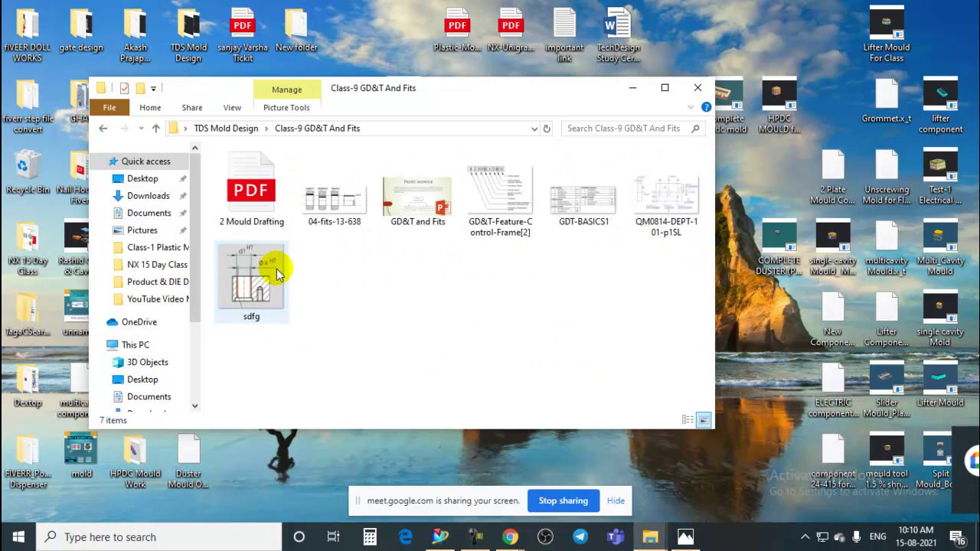
{"action": "left_click", "coordinate": [413, 203]}
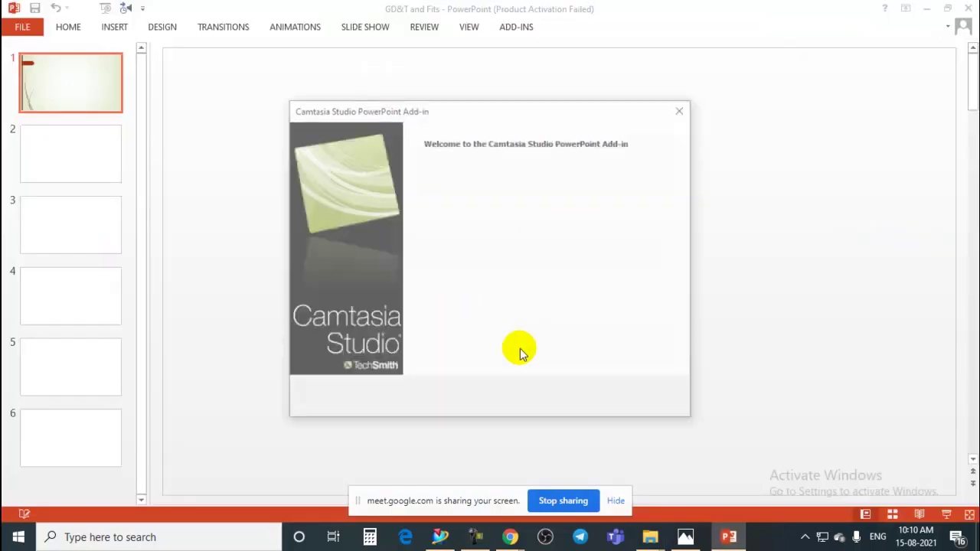
- Dismiss the Camtasia add-in welcome dialog and the Microsoft Office Activation Wizard
{"action": "left_click", "coordinate": [685, 109]}
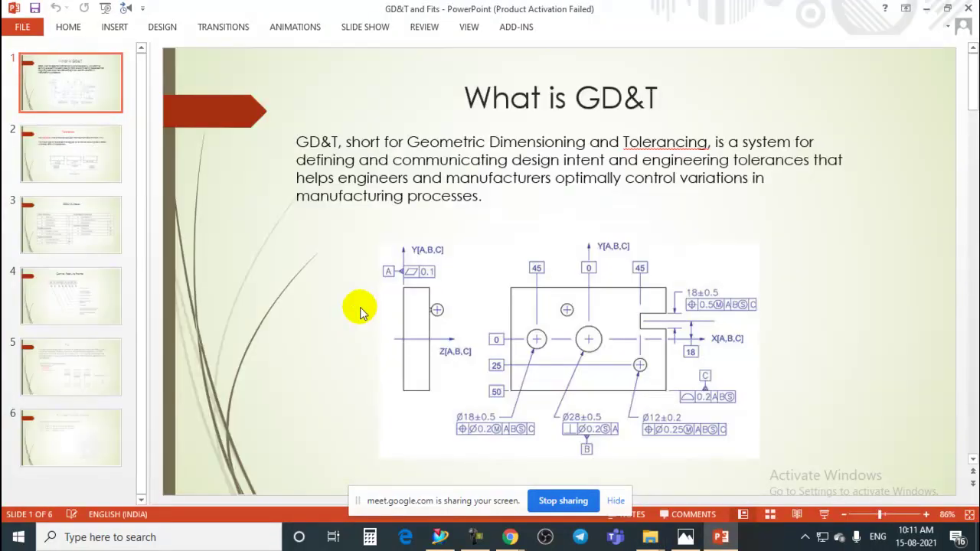
{"action": "left_click", "coordinate": [491, 539]}
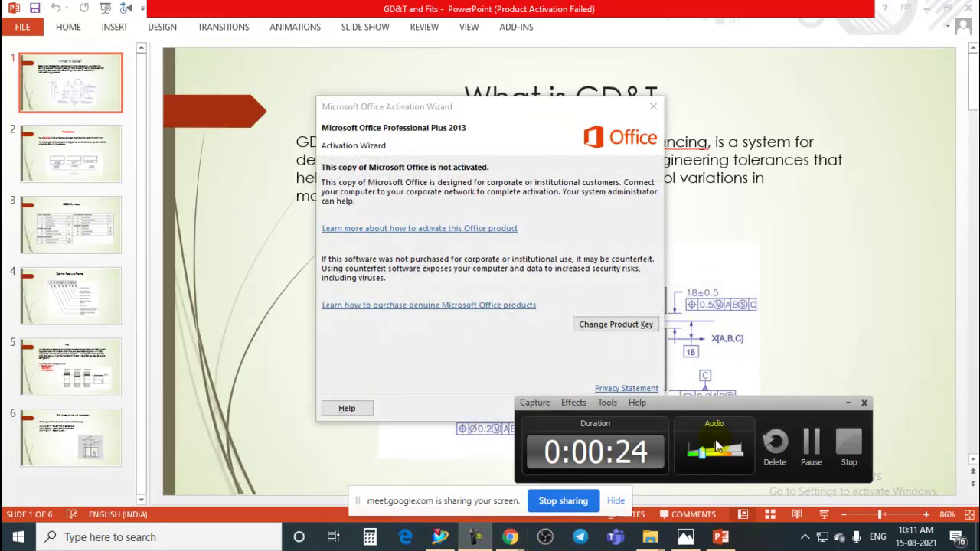
{"action": "left_click", "coordinate": [864, 403]}
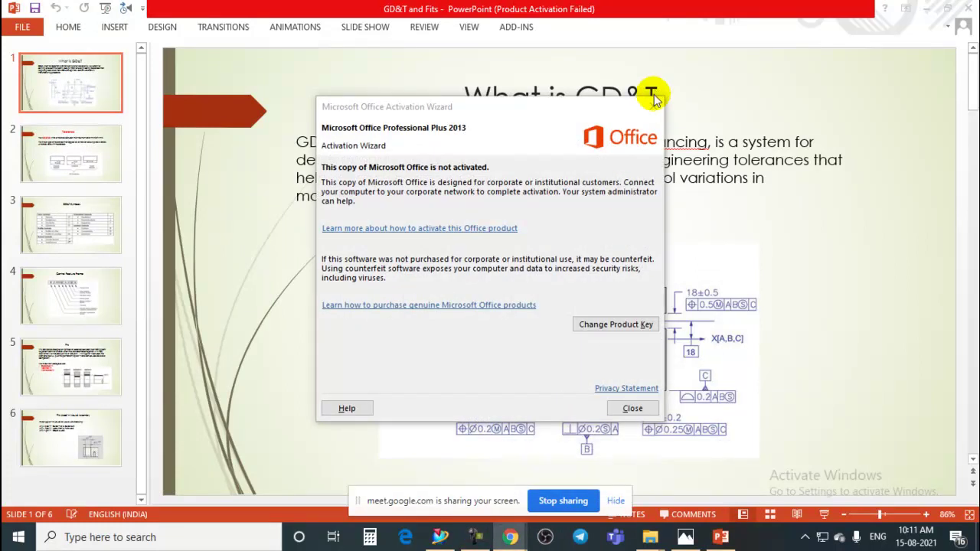
{"action": "left_click", "coordinate": [653, 106]}
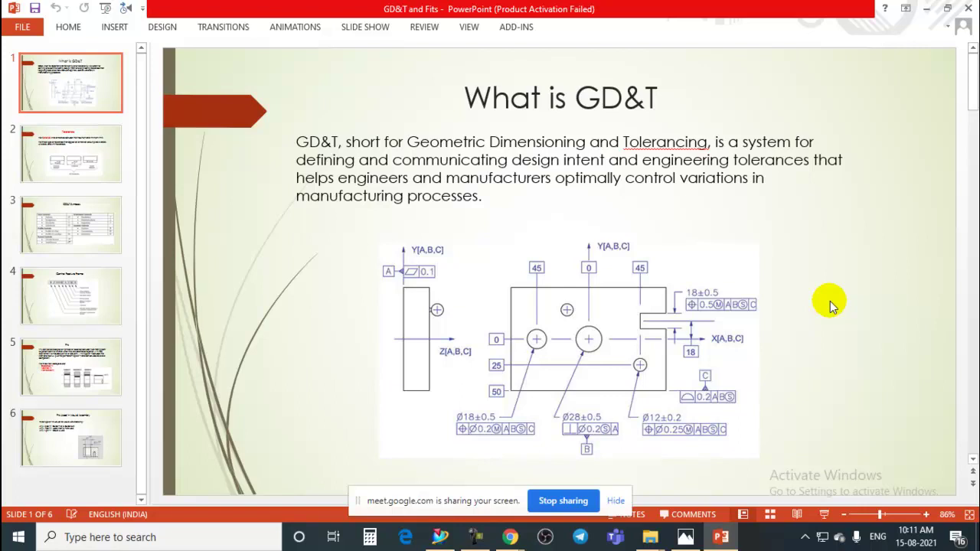
- Select and deselect the dimensioned diagram on slide 1, then switch to slide 2, Tolerance
{"action": "left_click", "coordinate": [628, 363]}
{"action": "left_click", "coordinate": [811, 350]}
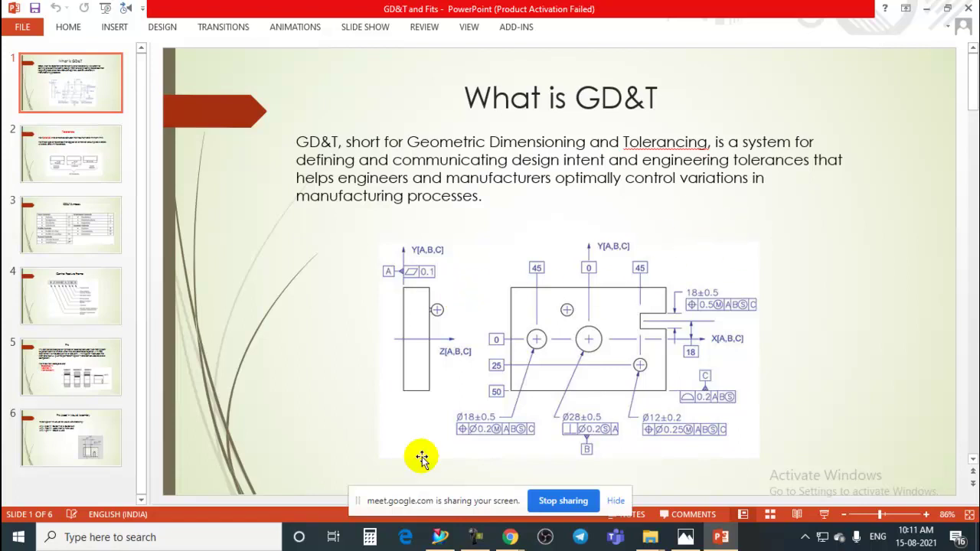
{"action": "left_click", "coordinate": [574, 350]}
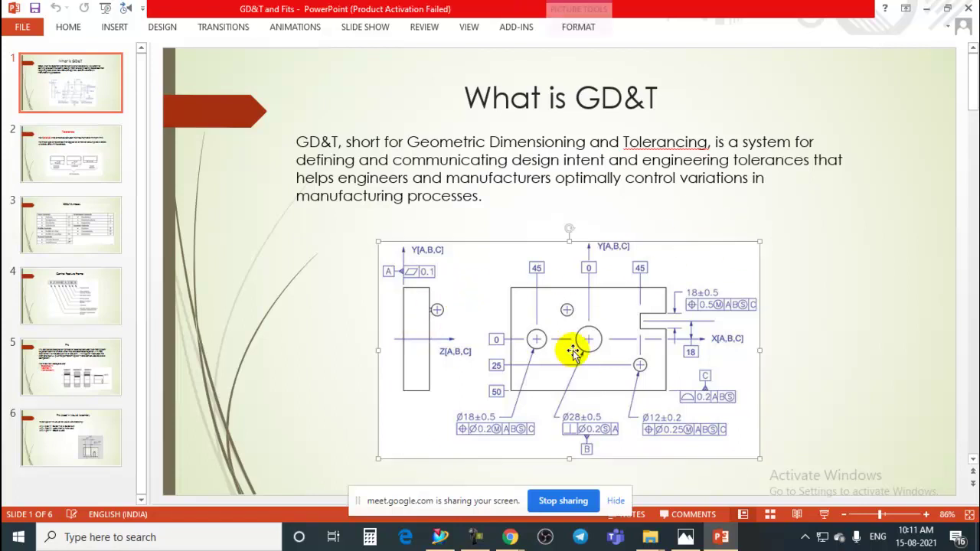
{"action": "left_click", "coordinate": [834, 353]}
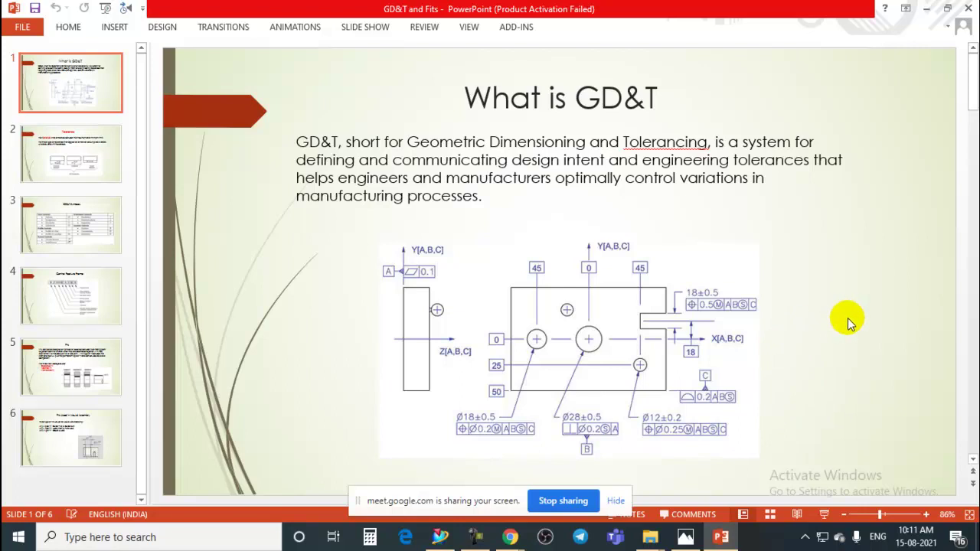
{"action": "left_click", "coordinate": [83, 153]}
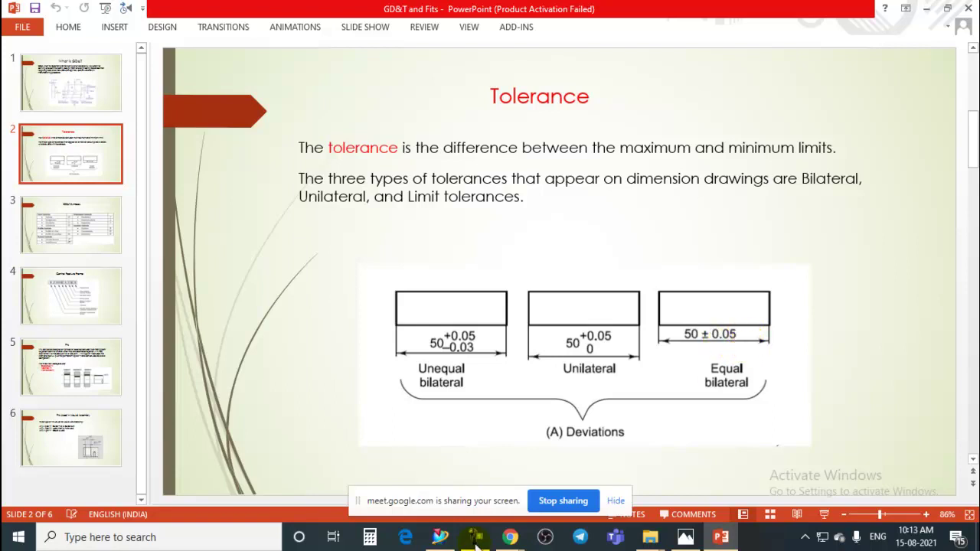
- Launch Calculator from the Windows taskbar
{"action": "left_click", "coordinate": [370, 539]}
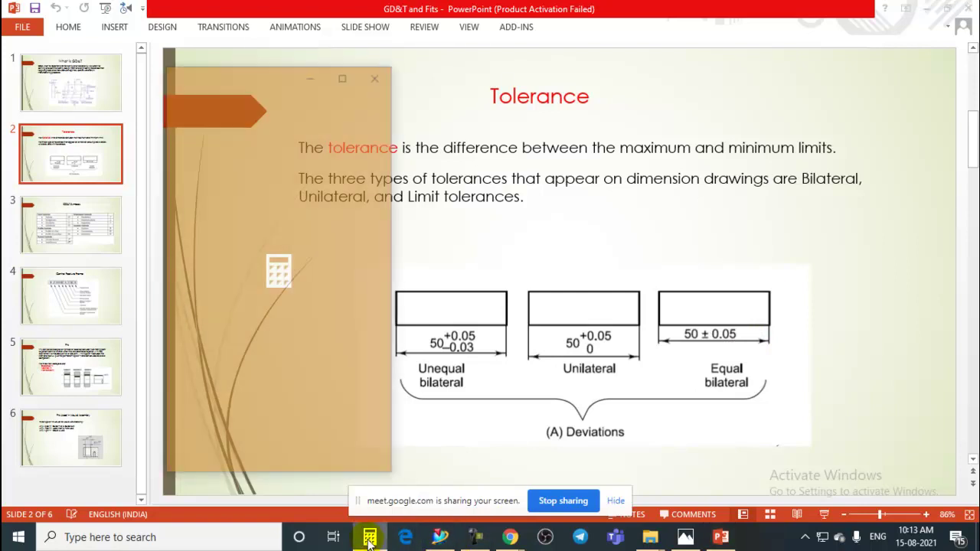
- Enter 0.001, 0.002 and 0.010 in Calculator, trimming digits until the display reads 1
{"action": "type", "text": ".001"}
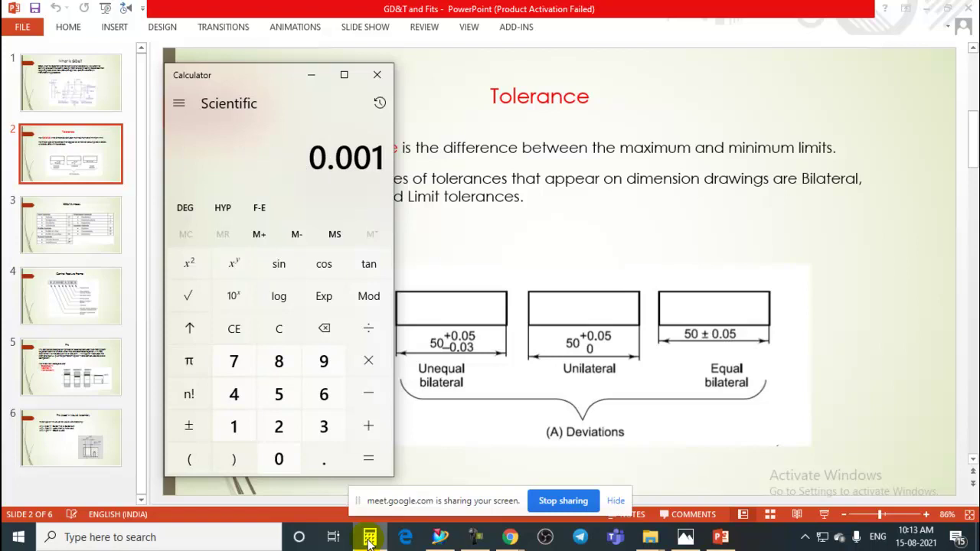
{"action": "key", "text": "BackSpace"}
{"action": "type", "text": "2"}
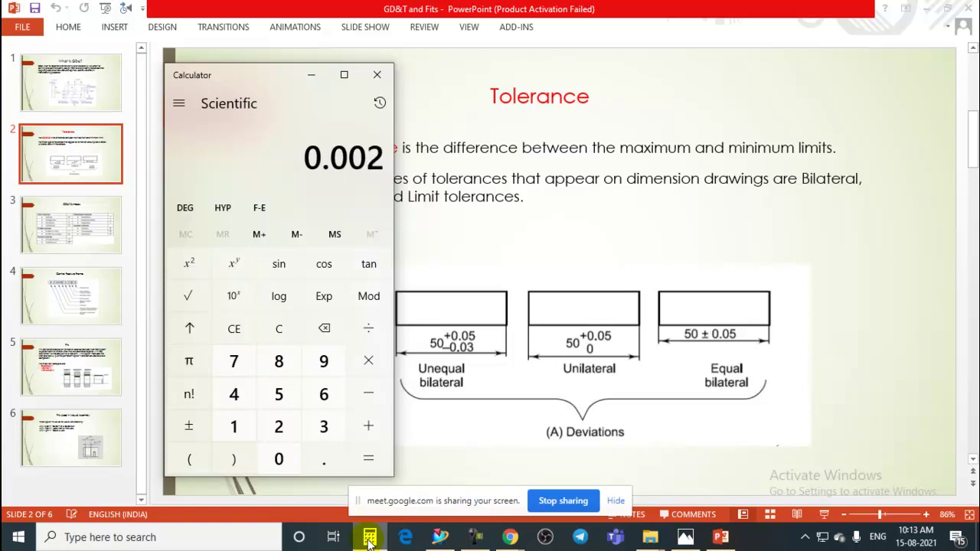
{"action": "key", "text": "BackSpace"}
{"action": "key", "text": "BackSpace"}
{"action": "type", "text": "10"}
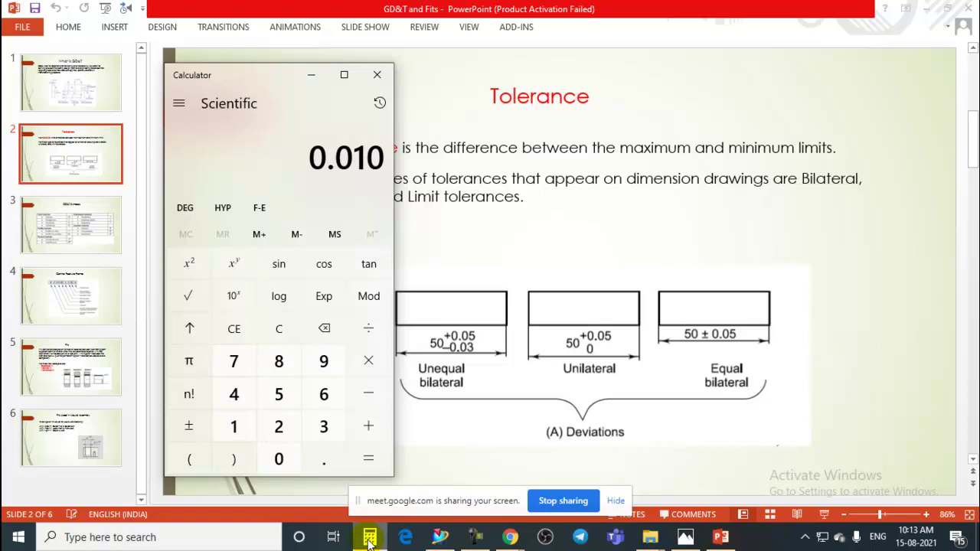
{"action": "key", "text": "BackSpace"}
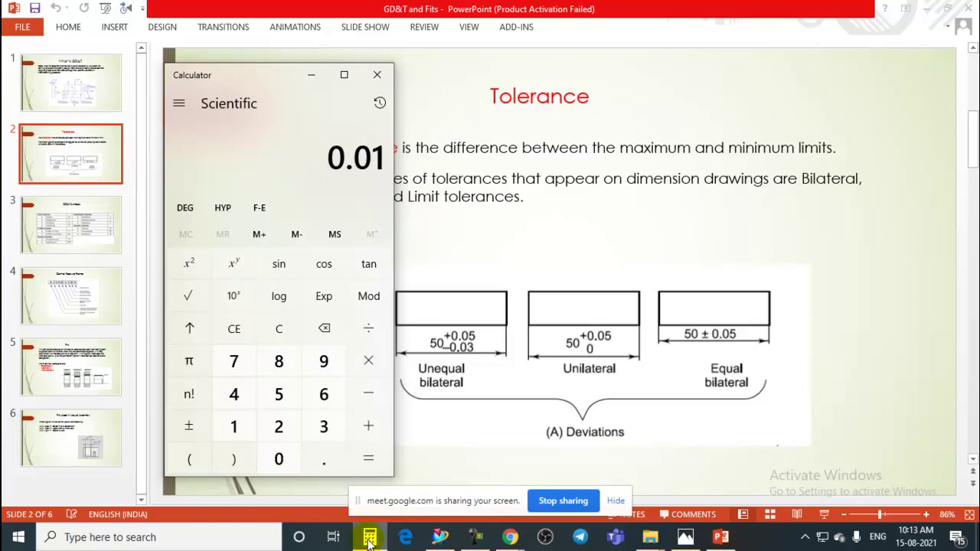
{"action": "key", "text": "BackSpace"}
{"action": "key", "text": "BackSpace"}
{"action": "type", "text": "1"}
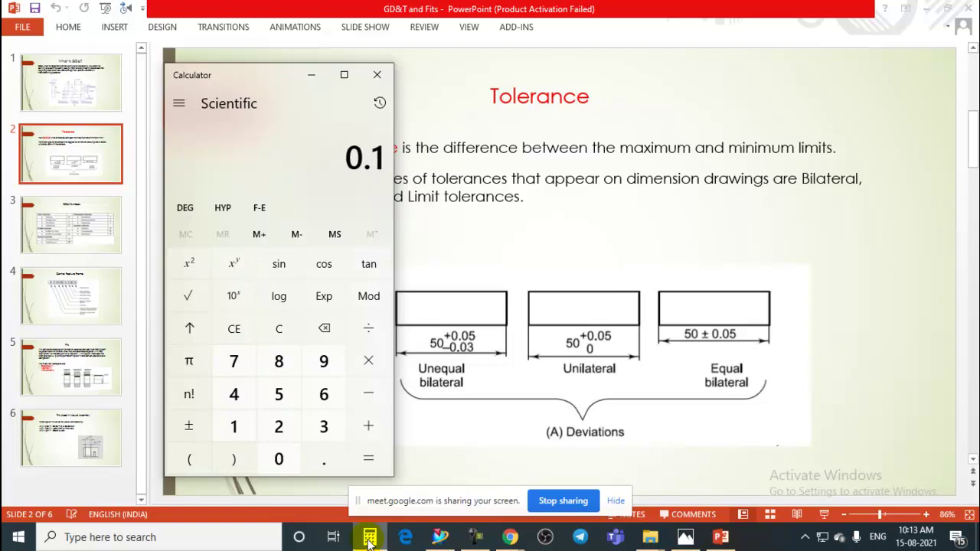
{"action": "key", "text": "BackSpace"}
{"action": "key", "text": "BackSpace"}
{"action": "type", "text": "1"}
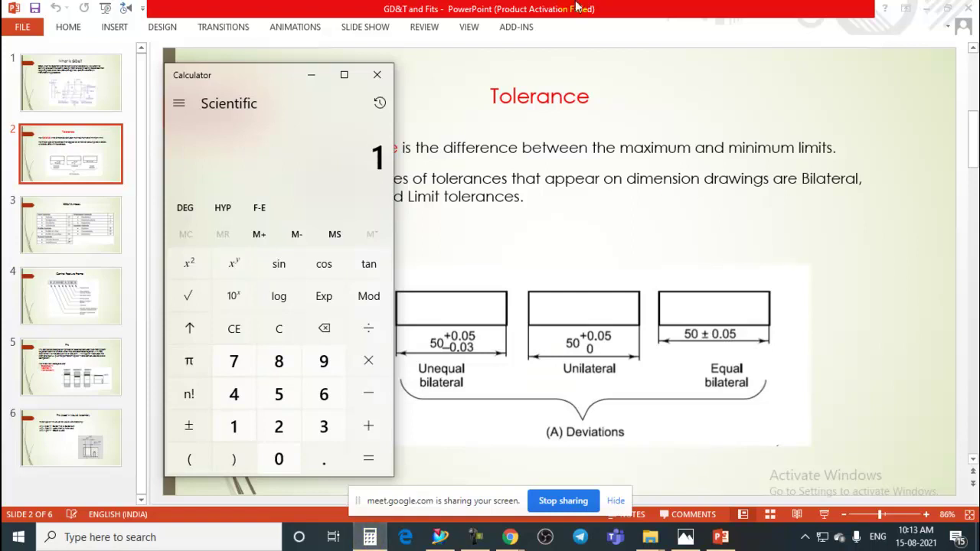
- Close Calculator to show the full Tolerance deviations slide
{"action": "left_click", "coordinate": [376, 74]}
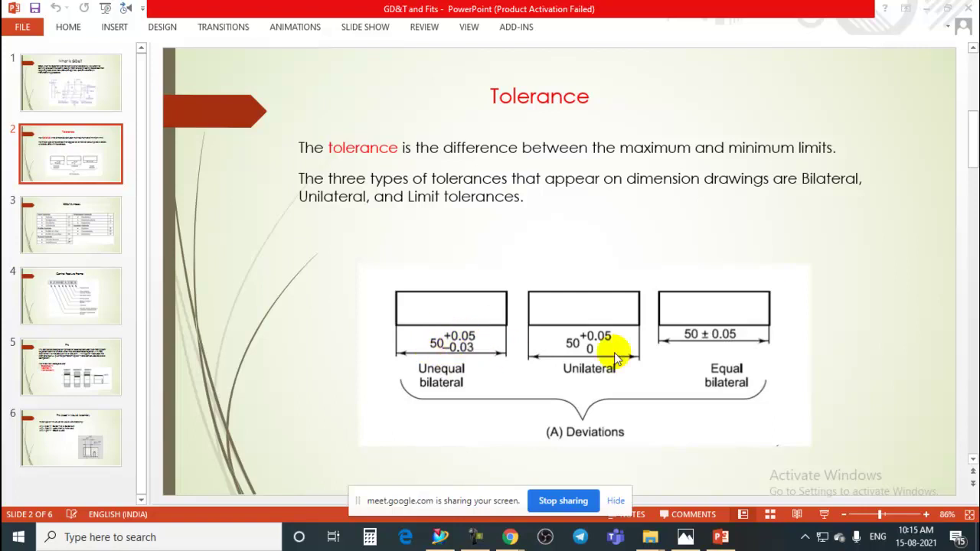
{"action": "left_click", "coordinate": [81, 235]}
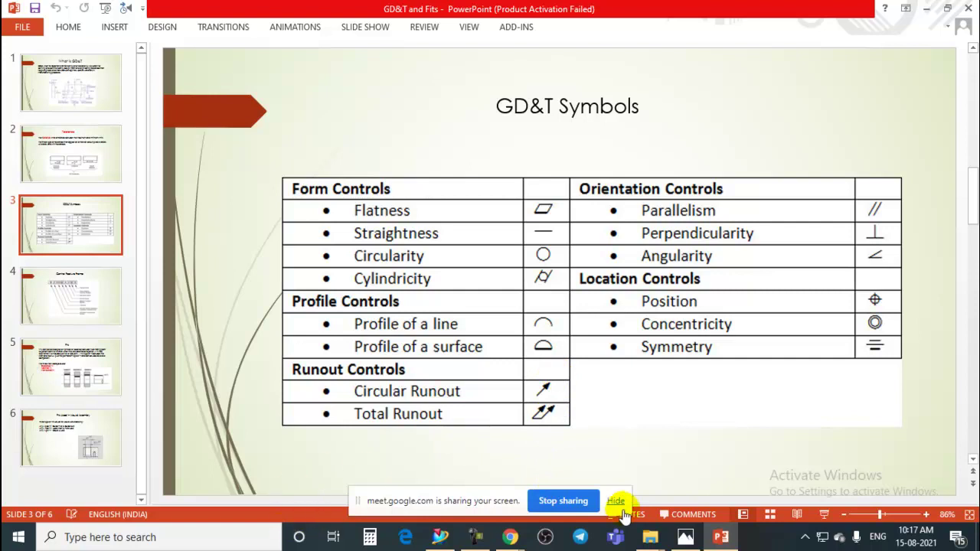
- Draw a cyan circle left of the GD&T Symbols title with Camtasia's ScreenDraw ellipse tool
{"action": "left_click", "coordinate": [475, 537]}
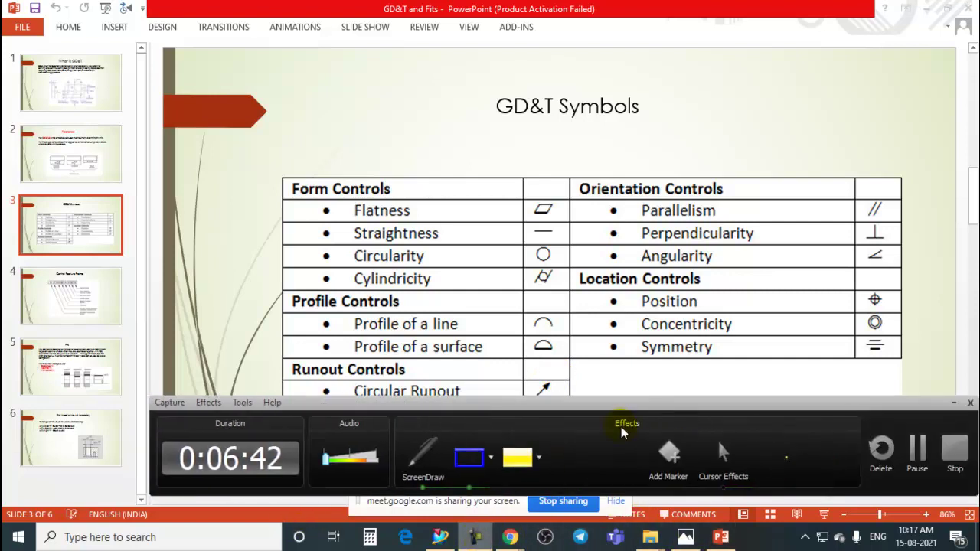
{"action": "left_click", "coordinate": [672, 459]}
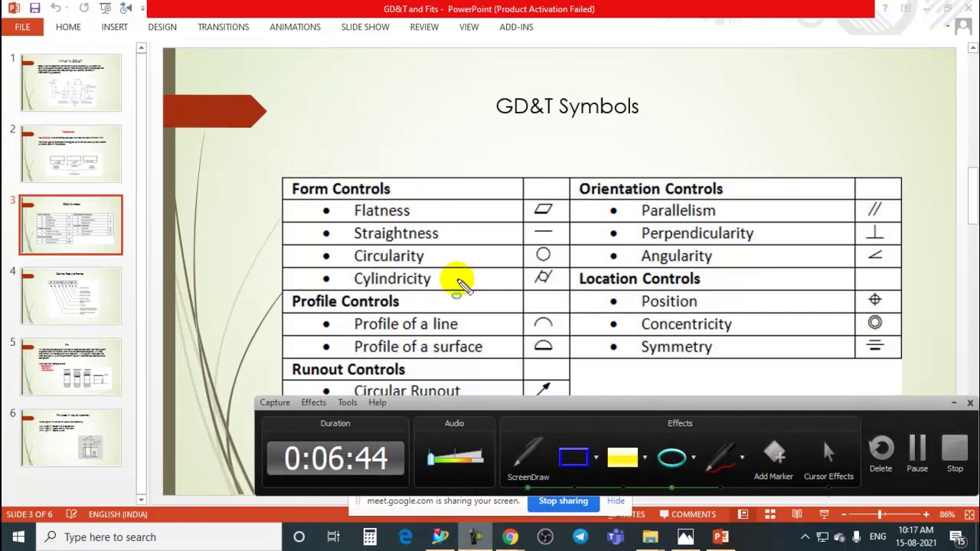
{"action": "mouse_move", "coordinate": [349, 87]}
{"action": "left_mouse_down"}
{"action": "mouse_move", "coordinate": [389, 145]}
{"action": "mouse_move", "coordinate": [422, 160]}
{"action": "left_mouse_up"}
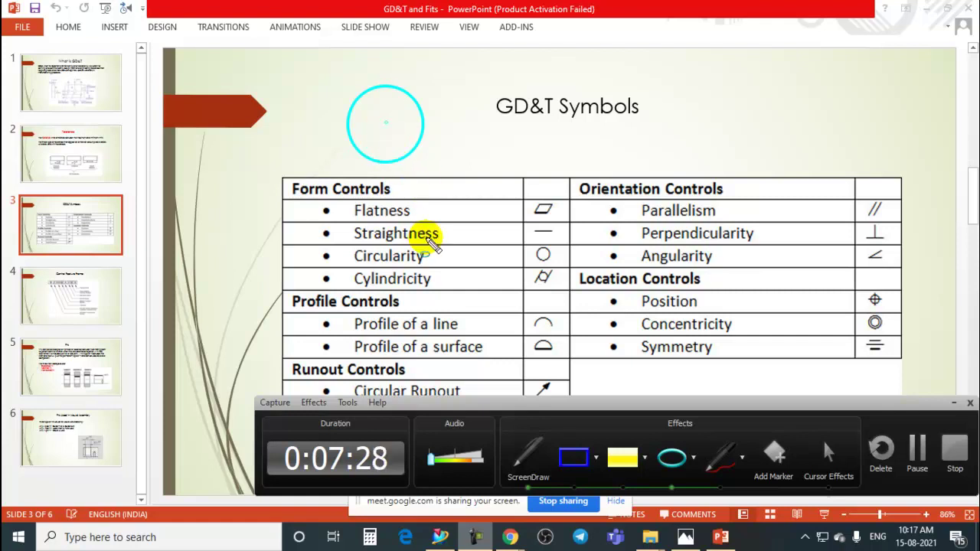
- Add a circle near Total Runout, a blue rectangle crossed by a line, and a circle beside it
{"action": "left_click_drag", "start_coordinate": [523, 412], "coordinate": [460, 499]}
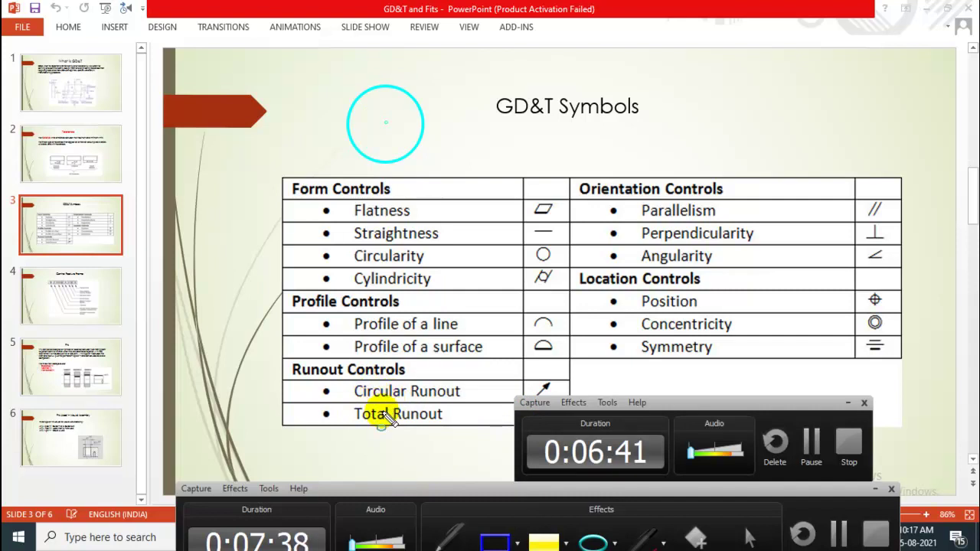
{"action": "left_click_drag", "start_coordinate": [401, 438], "coordinate": [410, 431]}
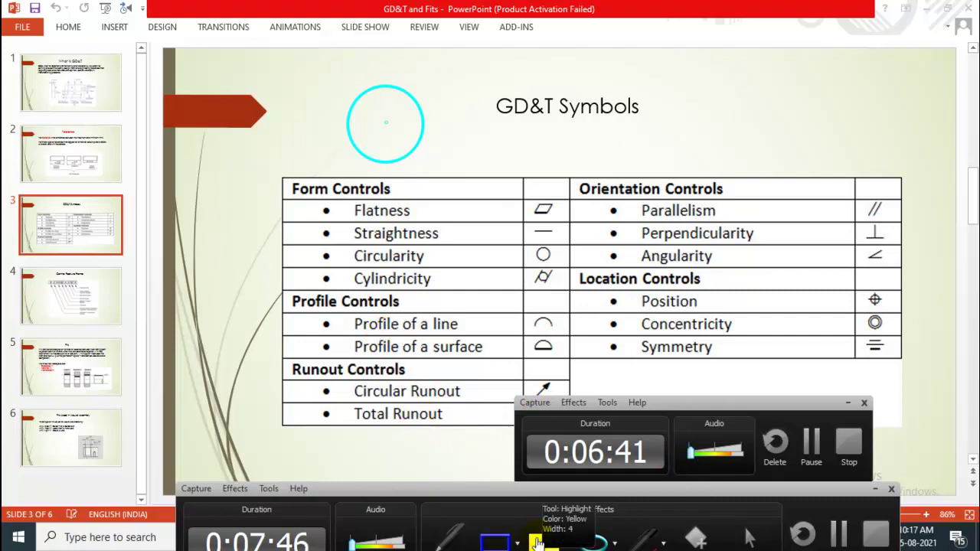
{"action": "mouse_move", "coordinate": [693, 81]}
{"action": "left_mouse_down"}
{"action": "mouse_move", "coordinate": [817, 130]}
{"action": "mouse_move", "coordinate": [851, 130]}
{"action": "left_mouse_up"}
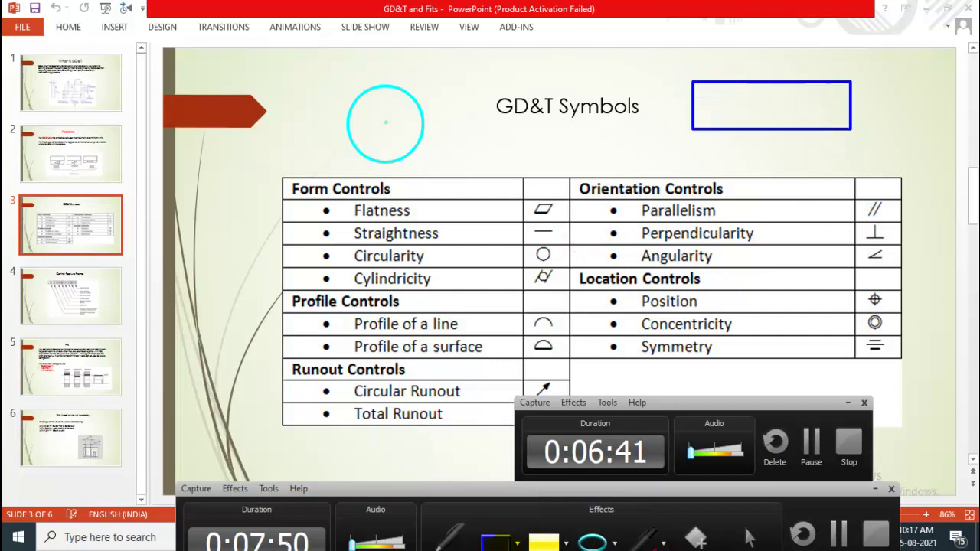
{"action": "left_click_drag", "start_coordinate": [904, 103], "coordinate": [950, 152]}
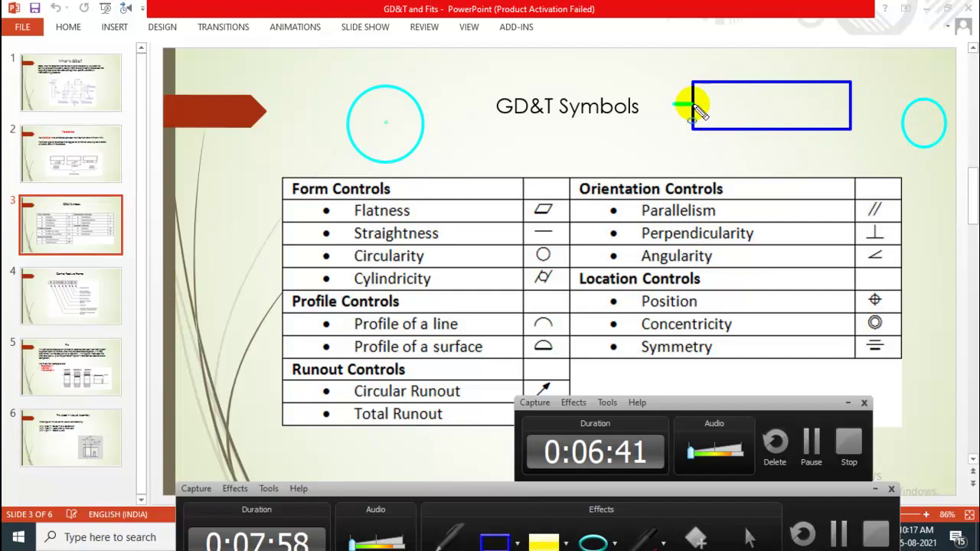
{"action": "mouse_move", "coordinate": [697, 107]}
{"action": "left_mouse_down"}
{"action": "mouse_move", "coordinate": [861, 108]}
{"action": "mouse_move", "coordinate": [856, 116]}
{"action": "left_mouse_up"}
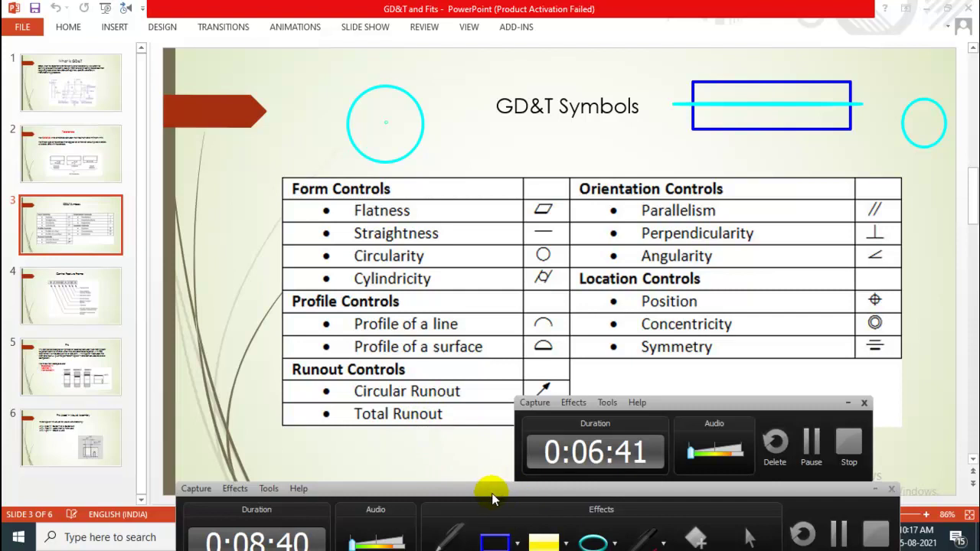
{"action": "left_click_drag", "start_coordinate": [491, 498], "coordinate": [431, 345]}
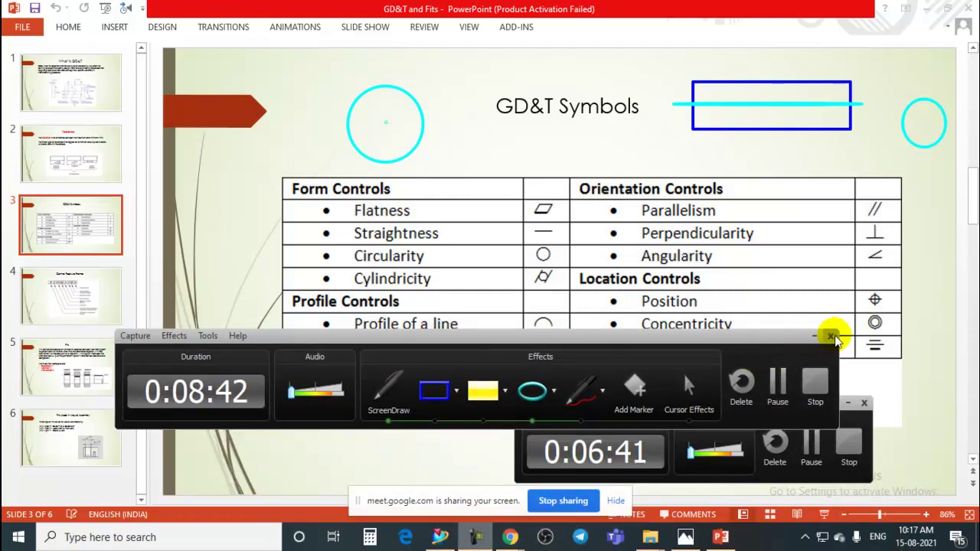
- Close the ScreenDraw toolbar and minimize the Camtasia recorder panel off the GD&T Symbols table
{"action": "left_click", "coordinate": [832, 336]}
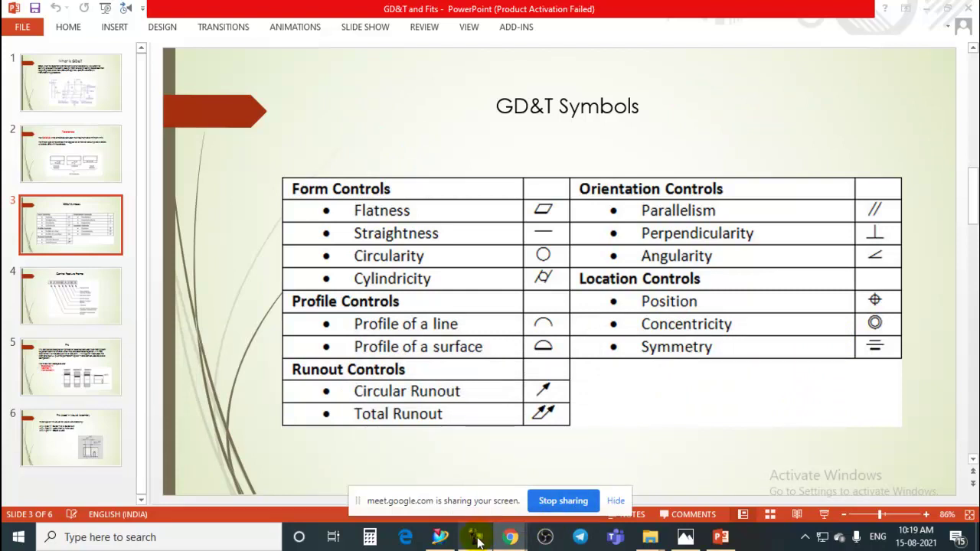
{"action": "left_click", "coordinate": [475, 538]}
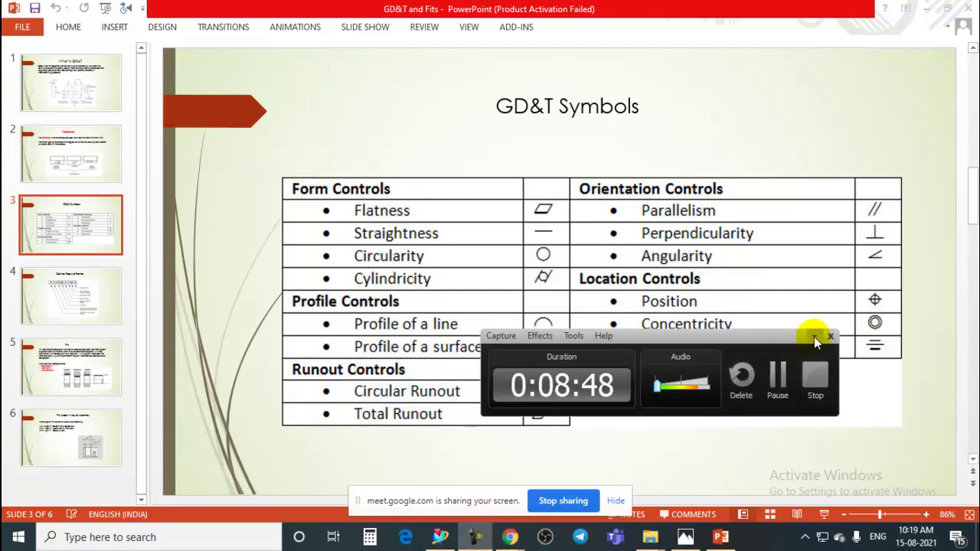
{"action": "left_click", "coordinate": [815, 337]}
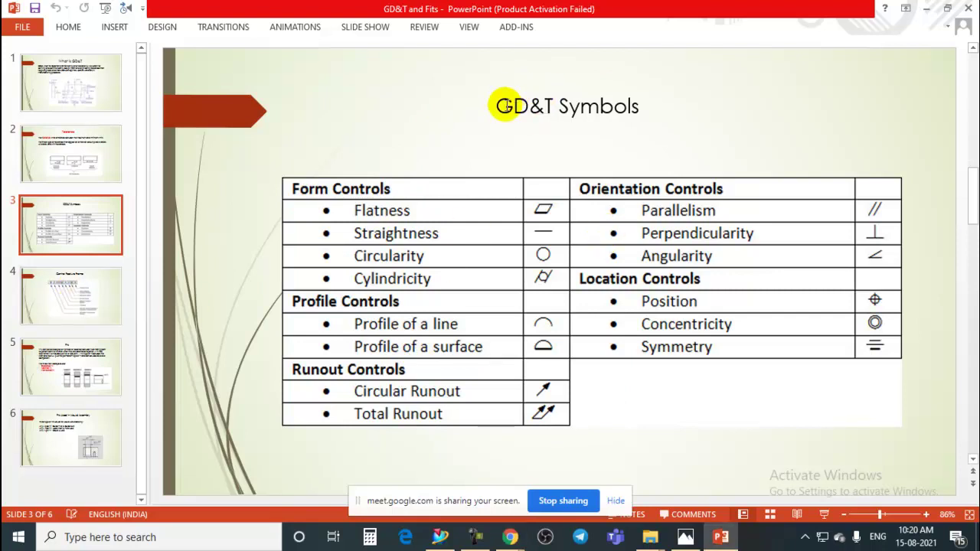
- Move between slide 4, Control Feature Frame, and the GD&T Symbols slide
{"action": "left_click", "coordinate": [101, 304]}
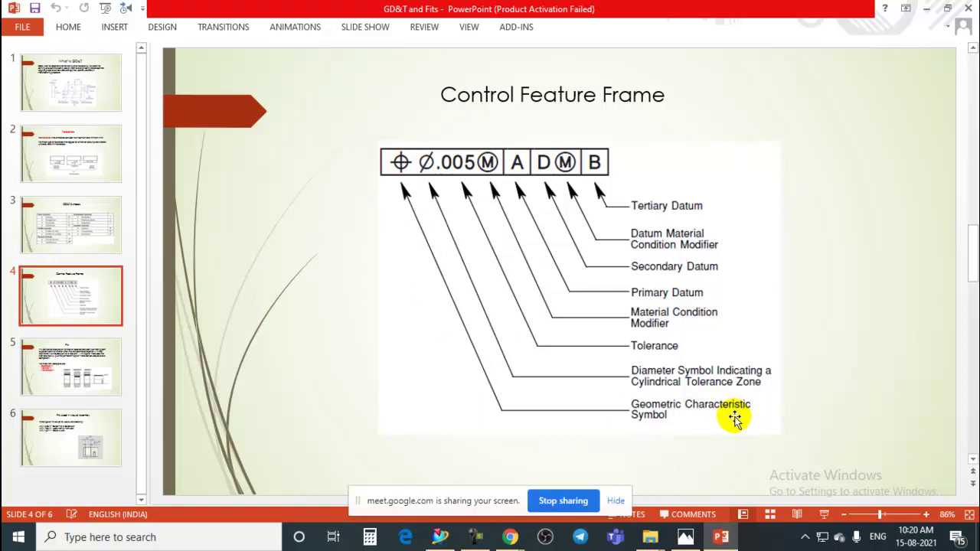
{"action": "left_click", "coordinate": [84, 224]}
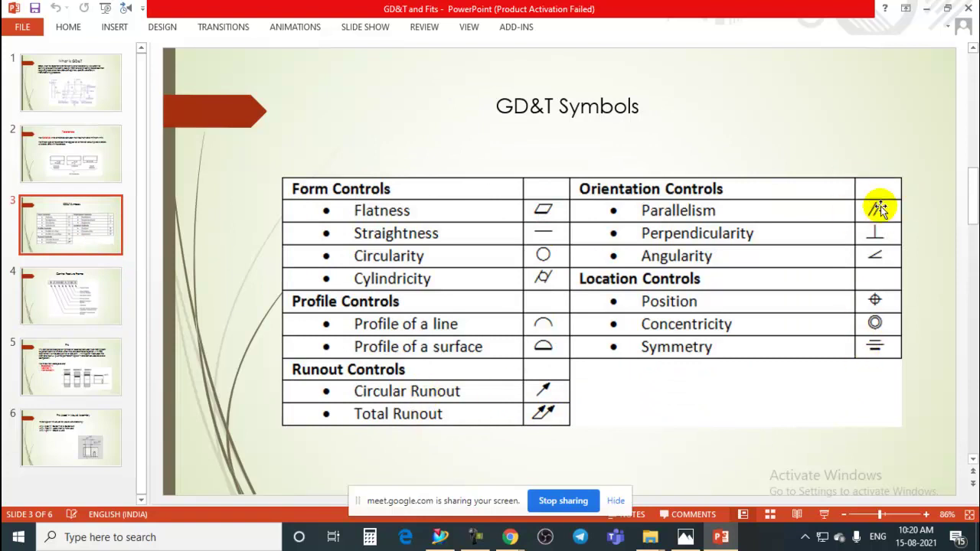
- Step through slide 4, Control Feature Frame, then advance to slide 5, Fits
{"action": "left_click", "coordinate": [73, 313]}
{"action": "left_click", "coordinate": [62, 230]}
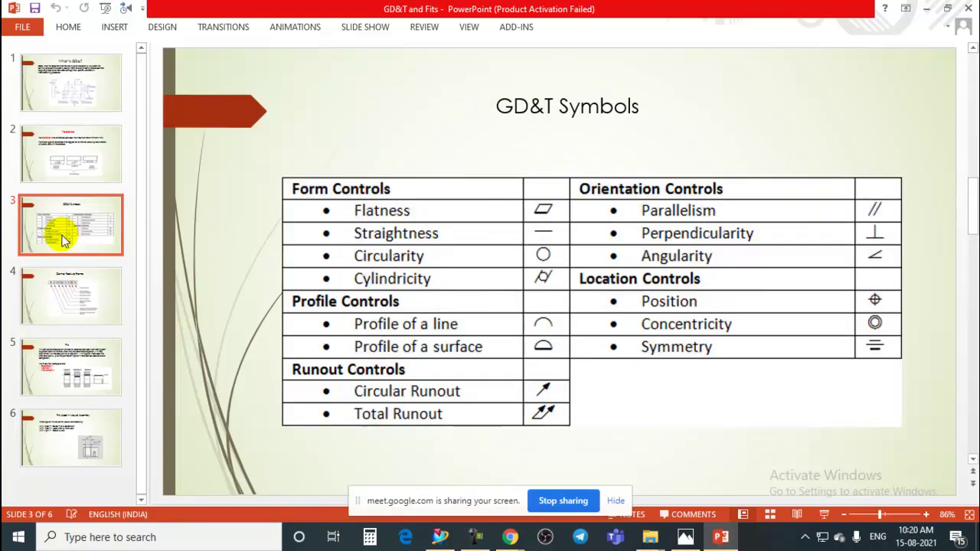
{"action": "left_click", "coordinate": [55, 302]}
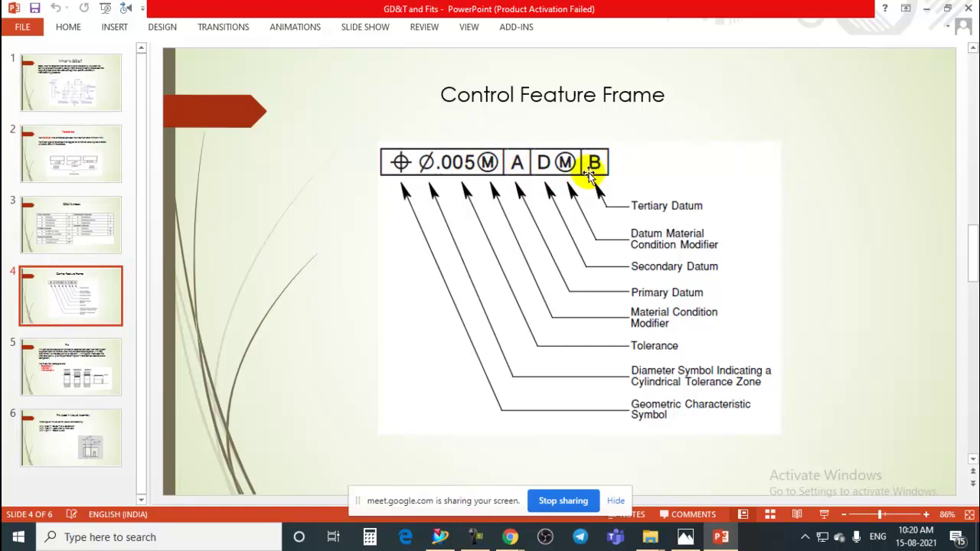
{"action": "left_click", "coordinate": [91, 377]}
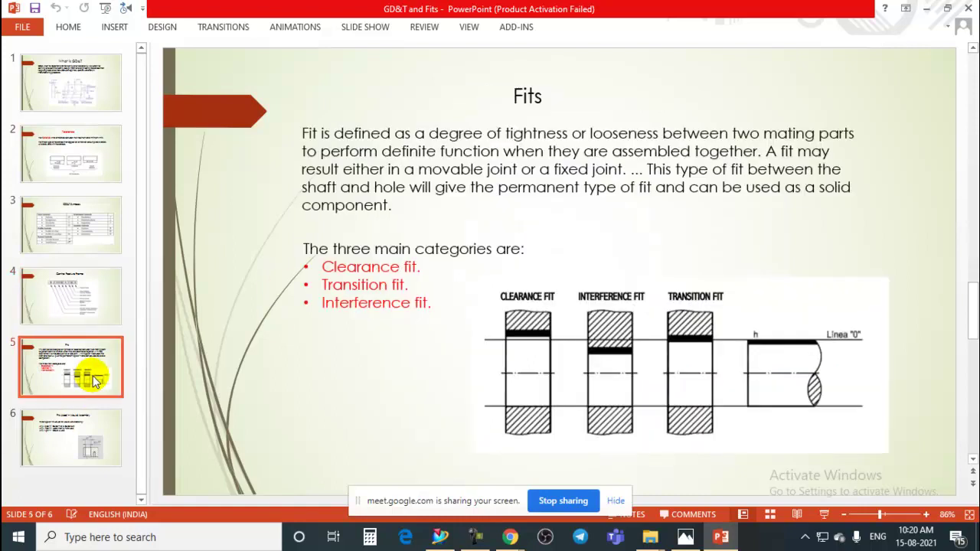
- Glance at the last slide, then show slide 6, Fits Used in Mould Assembly
{"action": "left_click", "coordinate": [66, 430]}
{"action": "left_click", "coordinate": [68, 392]}
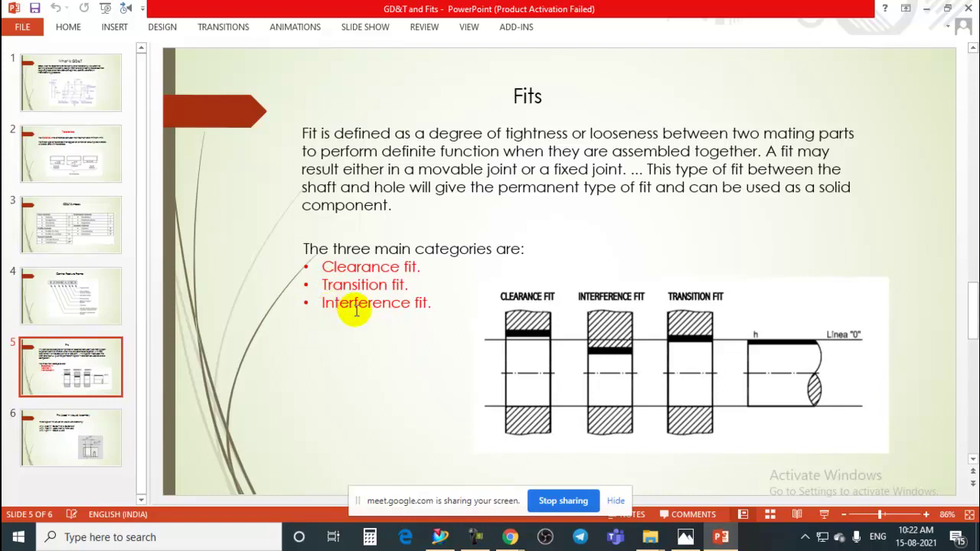
{"action": "left_click", "coordinate": [92, 448]}
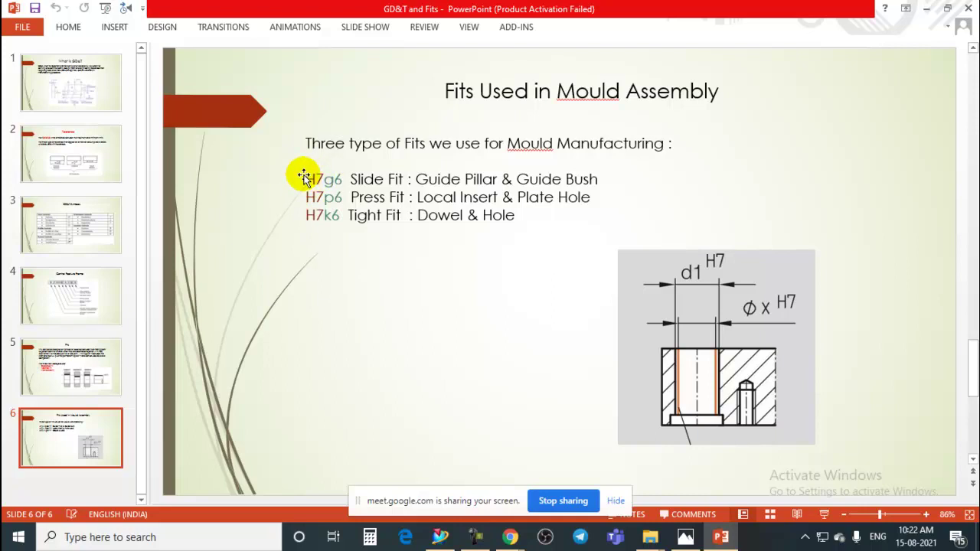
- Highlight H7 and g6 in the H7g6 fit text, then close PowerPoint
{"action": "left_click_drag", "start_coordinate": [324, 180], "coordinate": [335, 180]}
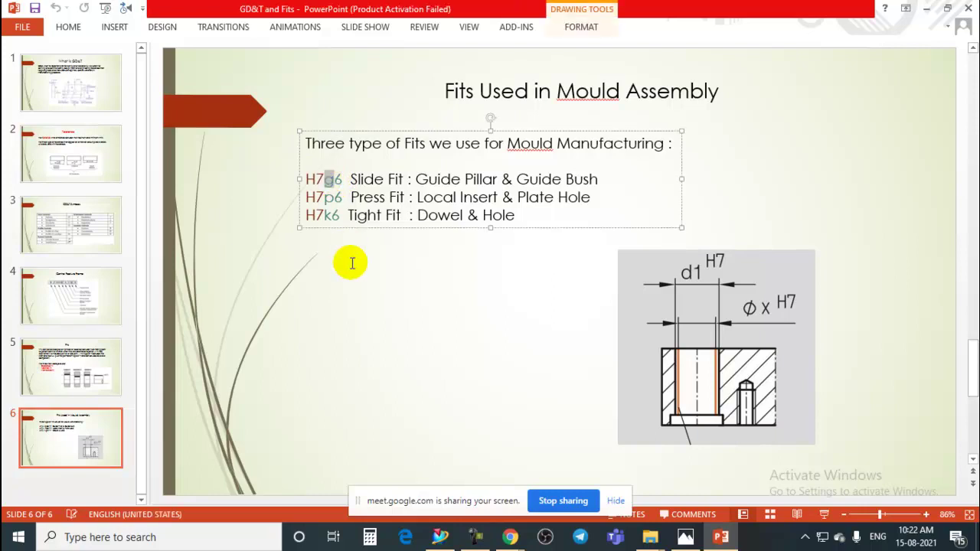
{"action": "left_click", "coordinate": [351, 285]}
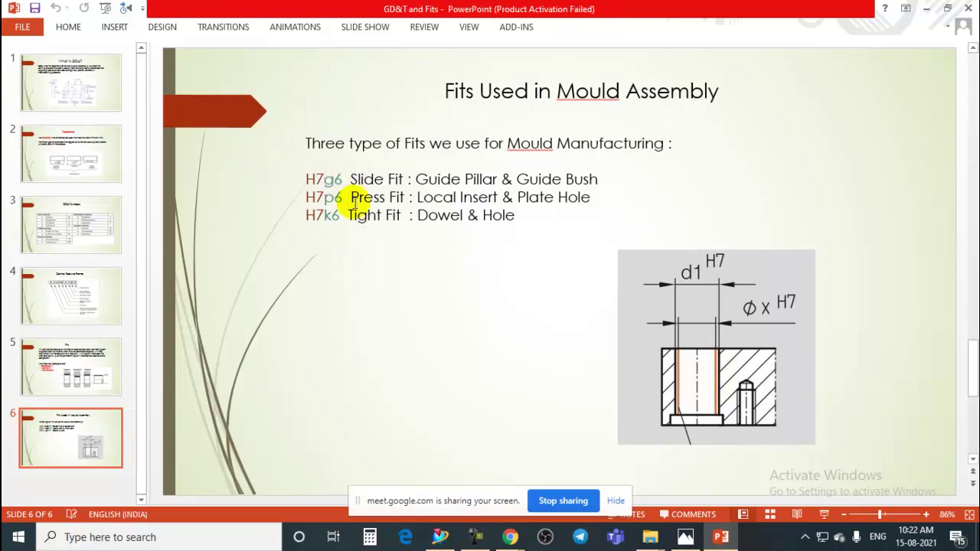
{"action": "left_click_drag", "start_coordinate": [343, 179], "coordinate": [324, 179]}
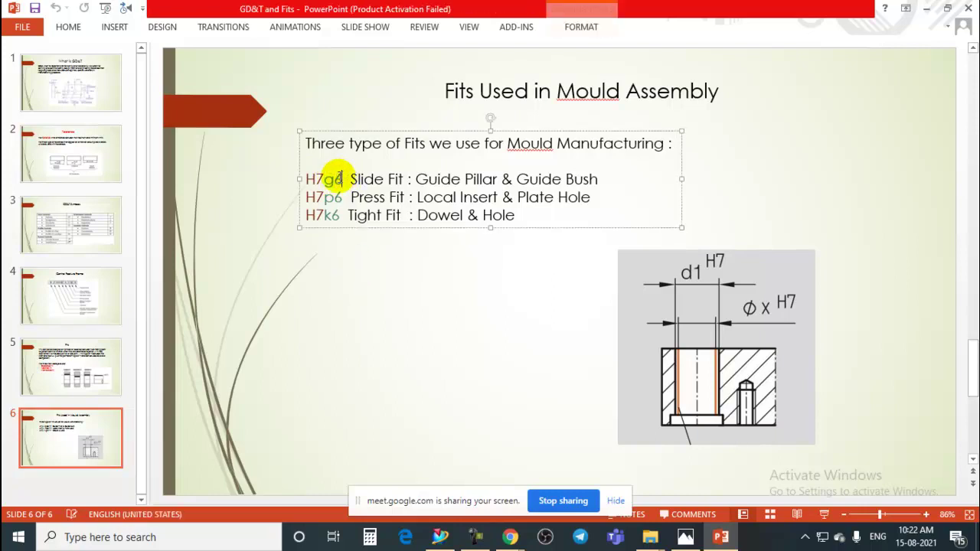
{"action": "left_click", "coordinate": [366, 296]}
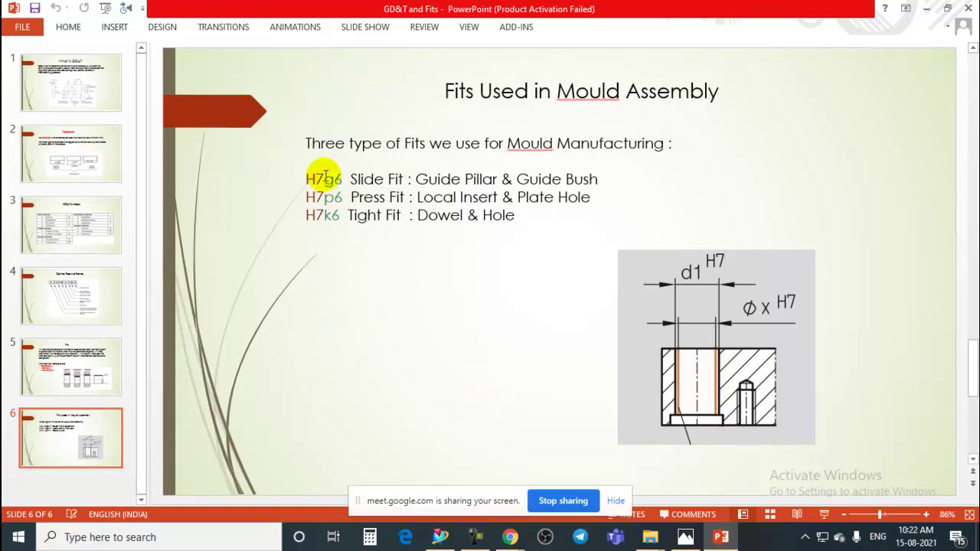
{"action": "left_click_drag", "start_coordinate": [324, 179], "coordinate": [342, 179]}
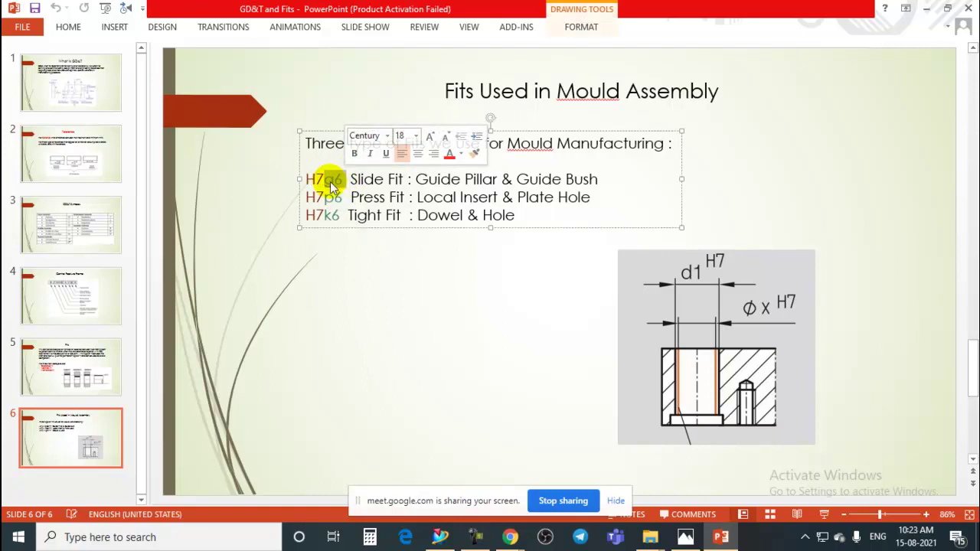
{"action": "left_click", "coordinate": [306, 179]}
{"action": "left_click_drag", "start_coordinate": [307, 179], "coordinate": [324, 180]}
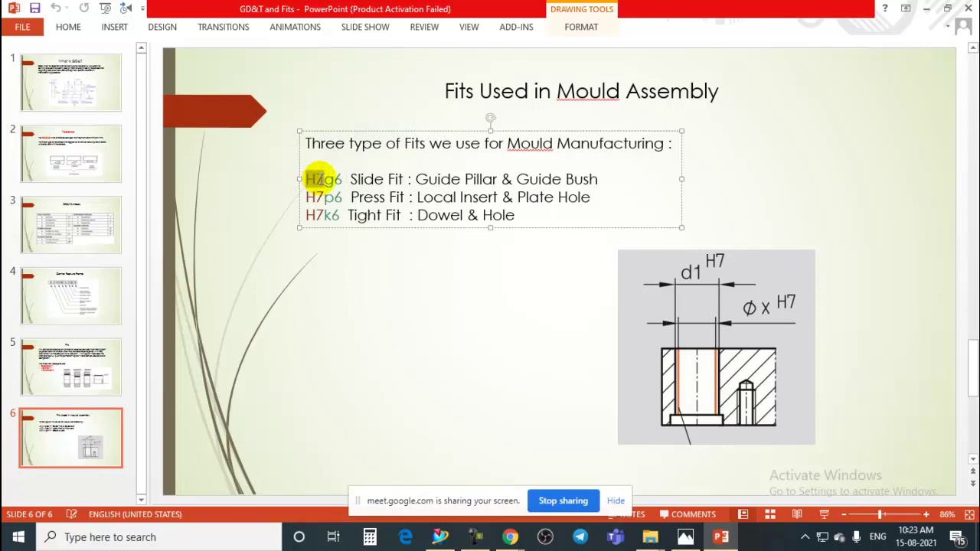
{"action": "left_click", "coordinate": [361, 306]}
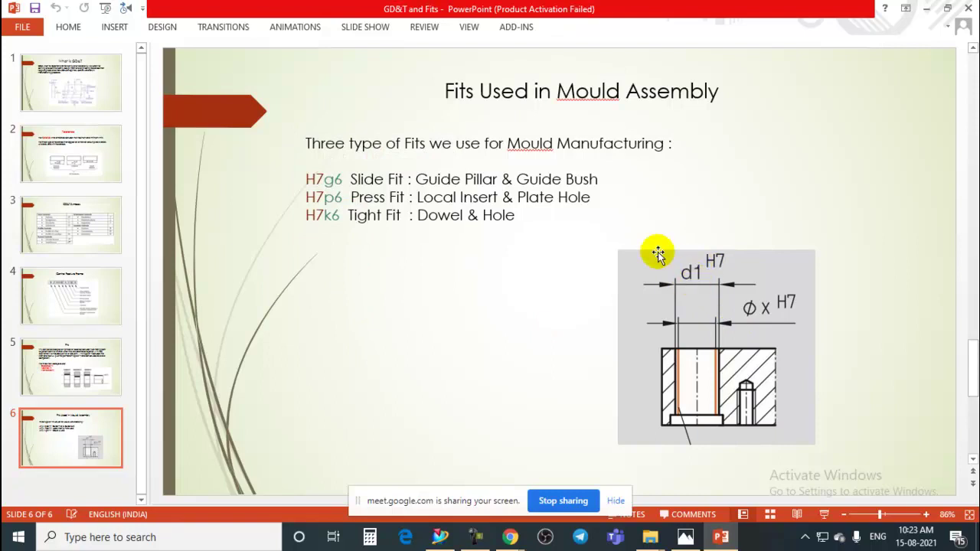
{"action": "left_click", "coordinate": [335, 179]}
{"action": "double_click", "coordinate": [333, 180]}
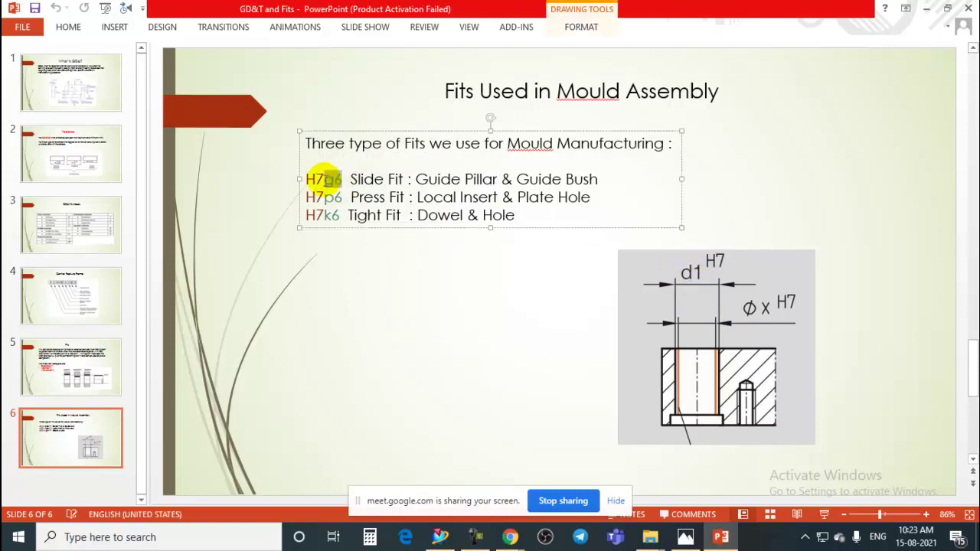
{"action": "left_click", "coordinate": [346, 287]}
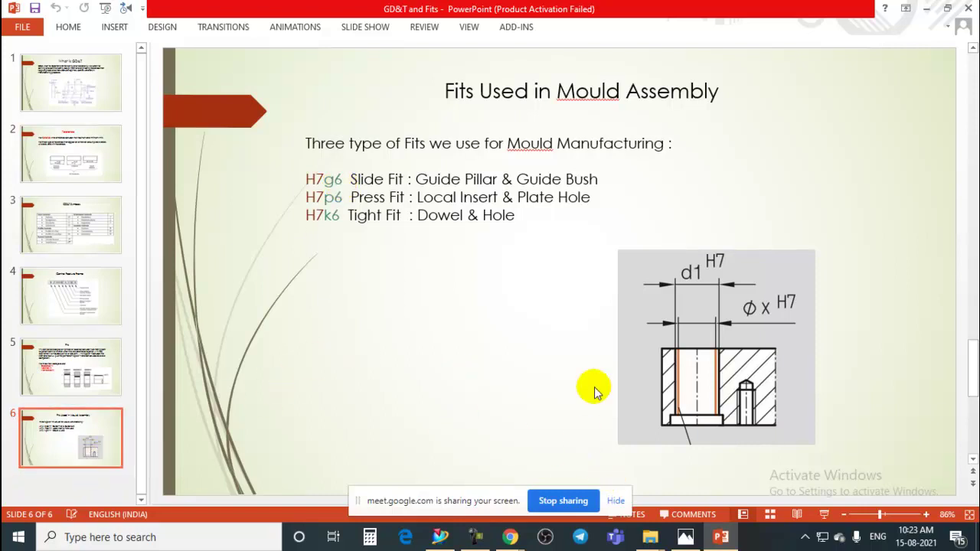
{"action": "left_click", "coordinate": [968, 9]}
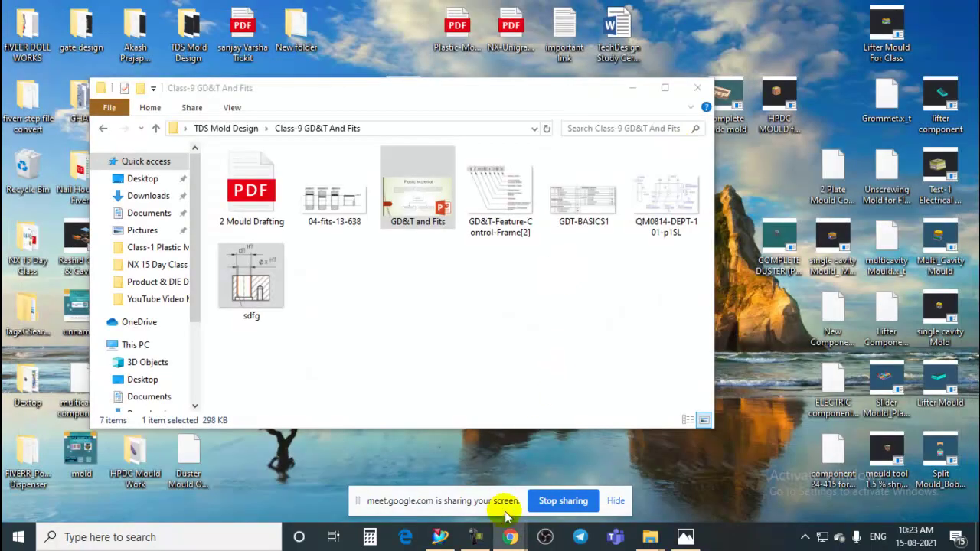
- Bring the NX 11 window forward and minimize the recording panel
{"action": "left_click", "coordinate": [442, 538]}
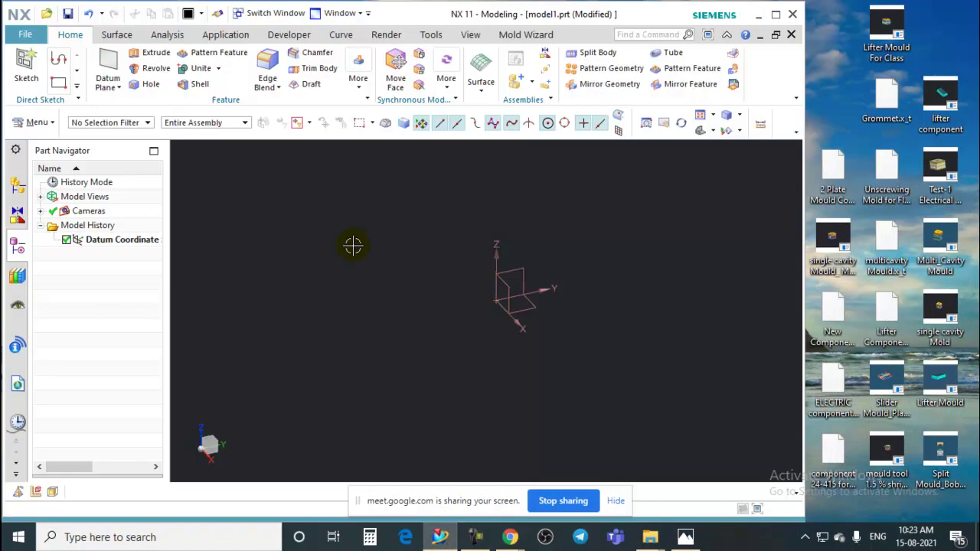
{"action": "left_click", "coordinate": [685, 537]}
{"action": "right_click", "coordinate": [521, 406]}
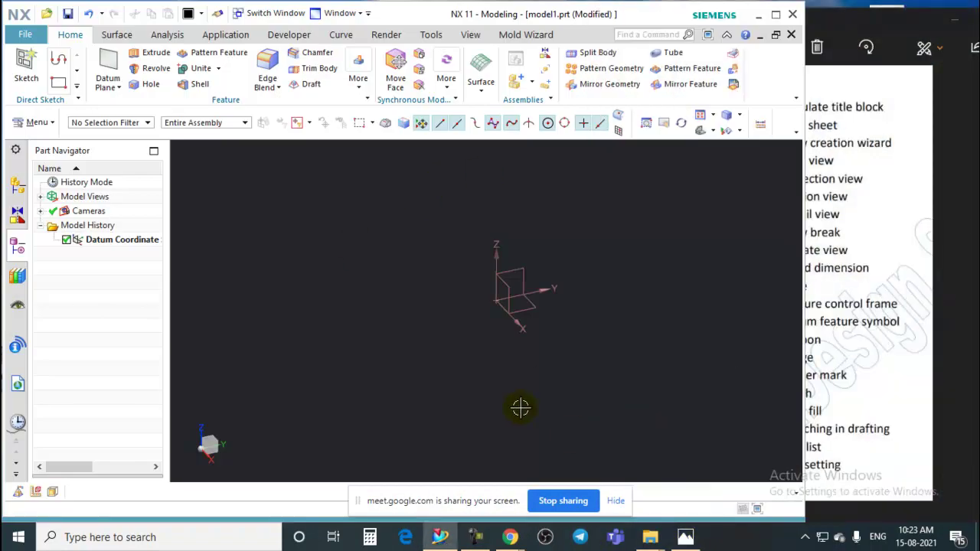
{"action": "left_click", "coordinate": [473, 540]}
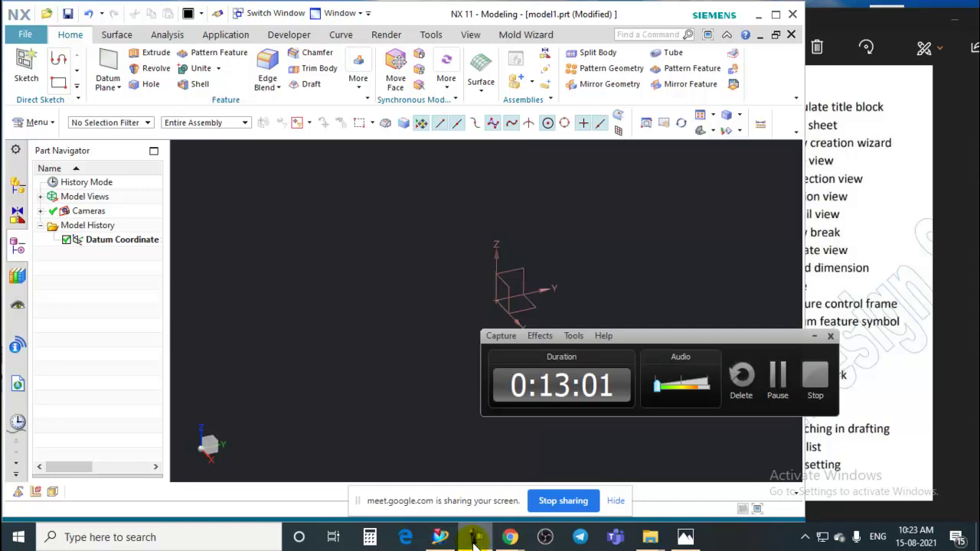
{"action": "left_click", "coordinate": [813, 331]}
- Check the Google Meet call, then return to NX to browse the FAN_BOX Parasolid files
{"action": "mouse_move", "coordinate": [510, 537]}
{"action": "left_click", "coordinate": [436, 492]}
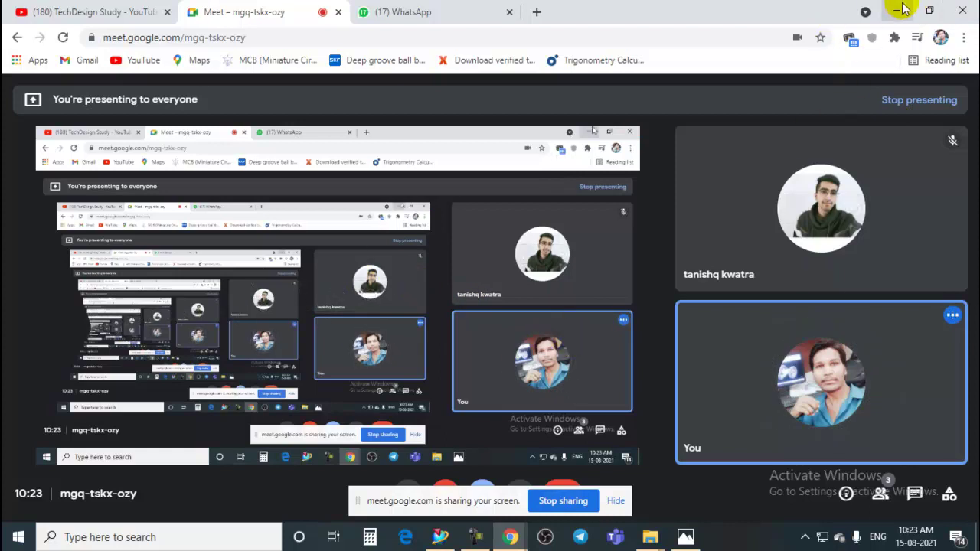
{"action": "left_click", "coordinate": [900, 10]}
{"action": "right_click", "coordinate": [681, 371]}
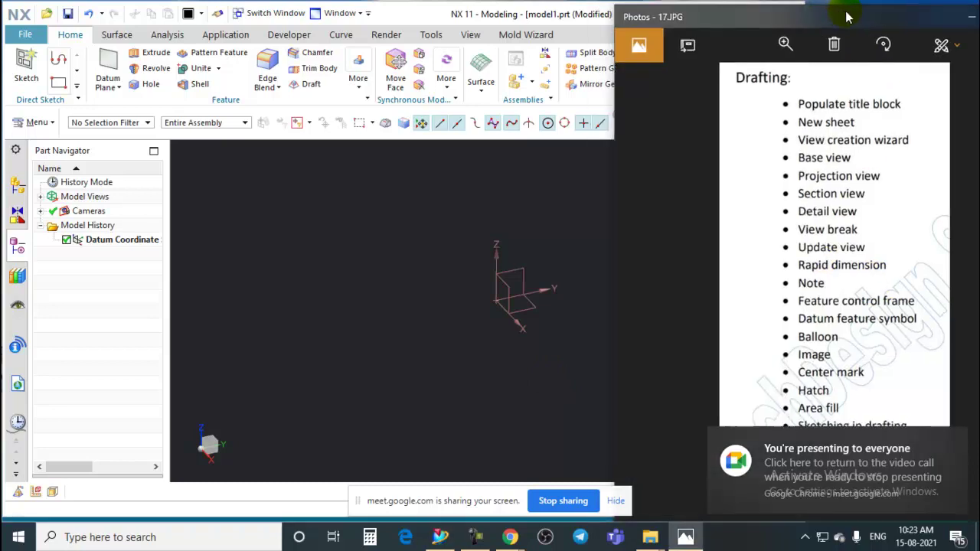
{"action": "left_click", "coordinate": [592, 240]}
{"action": "right_click", "coordinate": [608, 212]}
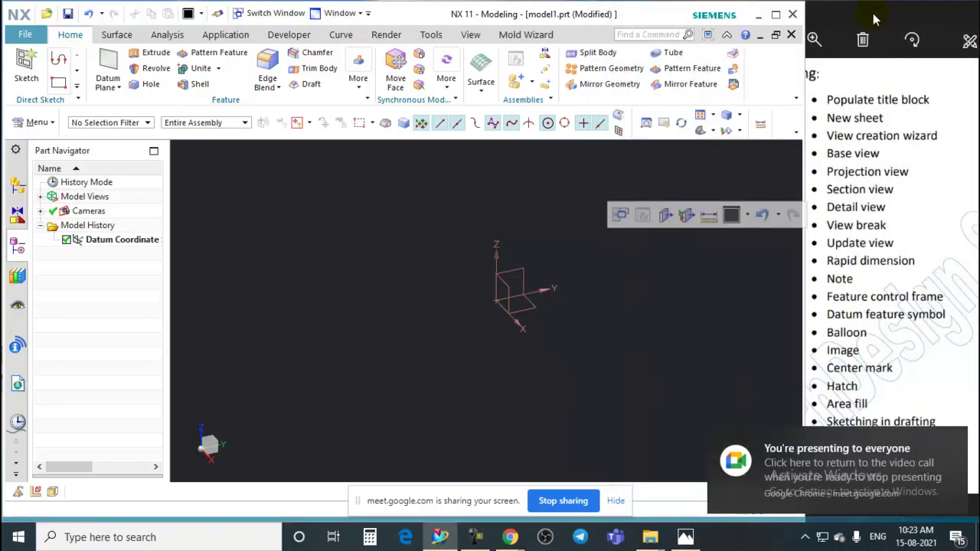
{"action": "right_click", "coordinate": [608, 212]}
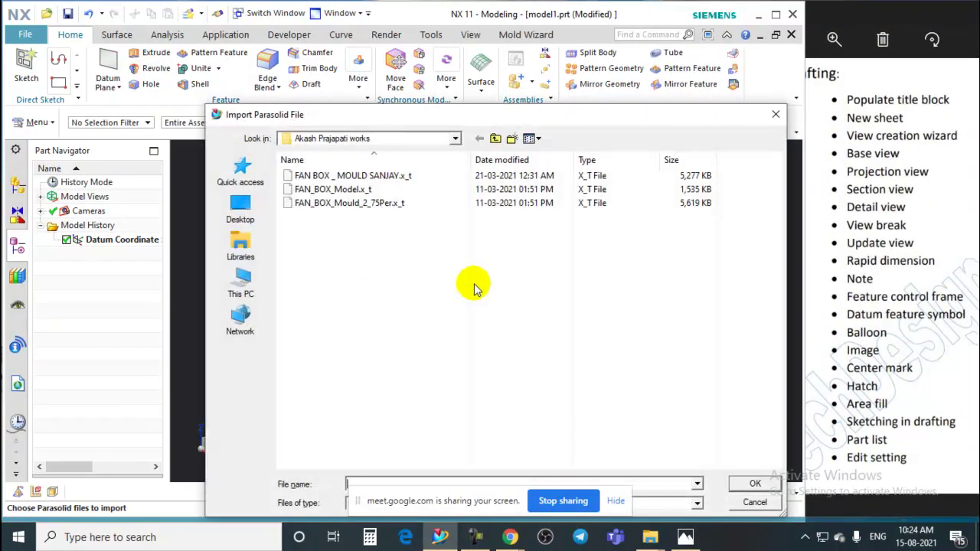
- Import FAN_BOX_Model.x_t and orbit the octagonal box body to inspect it
{"action": "left_click", "coordinate": [325, 189]}
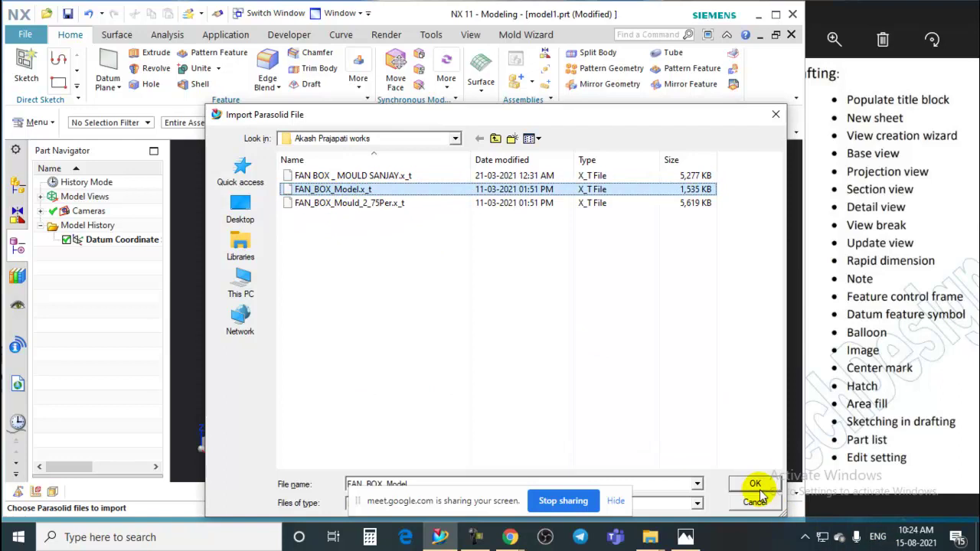
{"action": "left_click", "coordinate": [754, 484]}
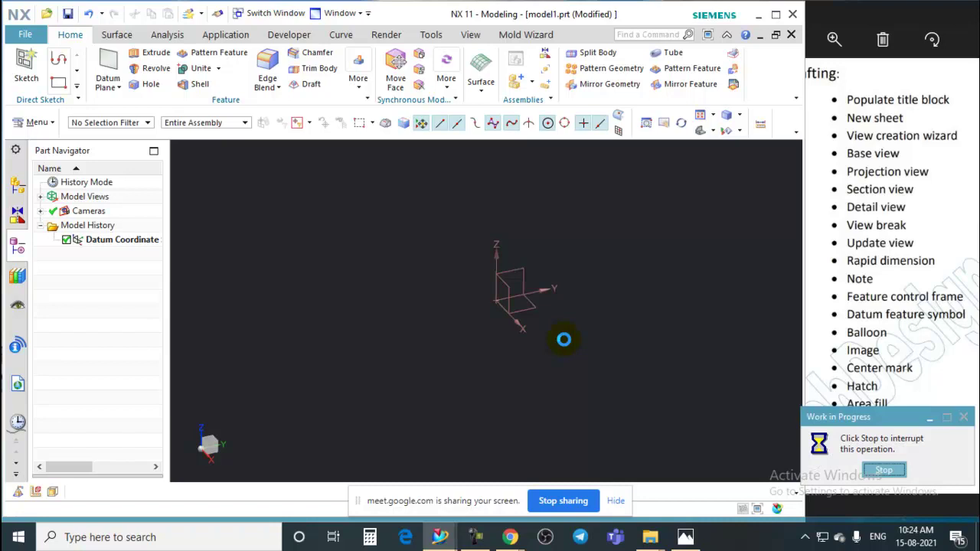
{"action": "mouse_move", "coordinate": [567, 352]}
{"action": "middle_mouse_down"}
{"action": "mouse_move", "coordinate": [536, 407]}
{"action": "mouse_move", "coordinate": [521, 268]}
{"action": "mouse_move", "coordinate": [536, 313]}
{"action": "mouse_move", "coordinate": [602, 265]}
{"action": "mouse_move", "coordinate": [653, 310]}
{"action": "mouse_move", "coordinate": [610, 265]}
{"action": "middle_mouse_up"}
{"action": "mouse_move", "coordinate": [602, 357]}
{"action": "middle_mouse_down"}
{"action": "mouse_move", "coordinate": [501, 280]}
{"action": "mouse_move", "coordinate": [524, 273]}
{"action": "middle_mouse_up"}
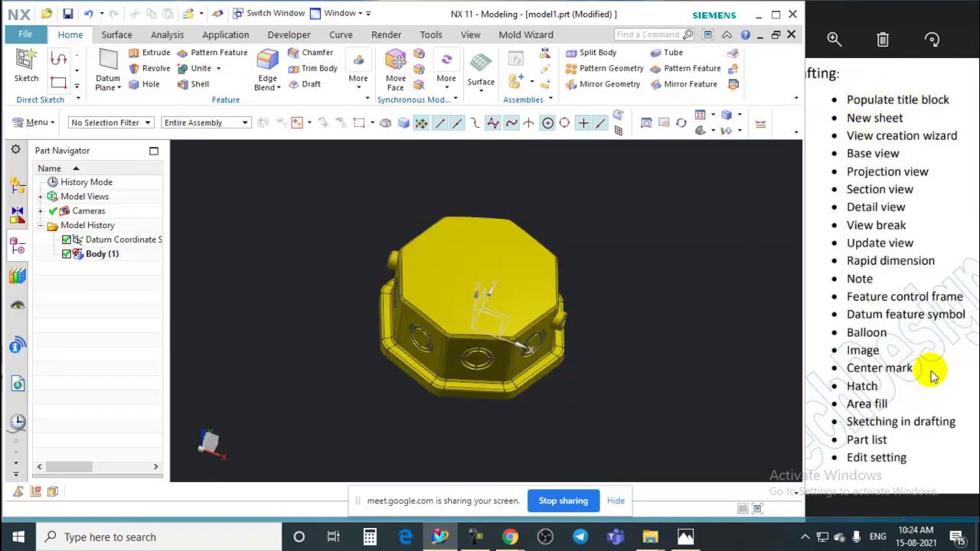
{"action": "middle_click_drag", "start_coordinate": [572, 296], "coordinate": [590, 291]}
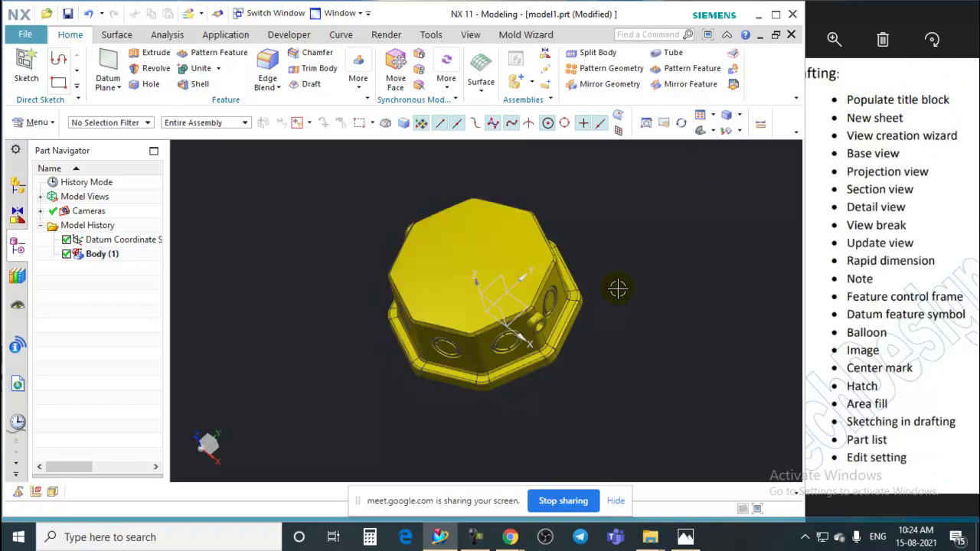
{"action": "left_click", "coordinate": [21, 36]}
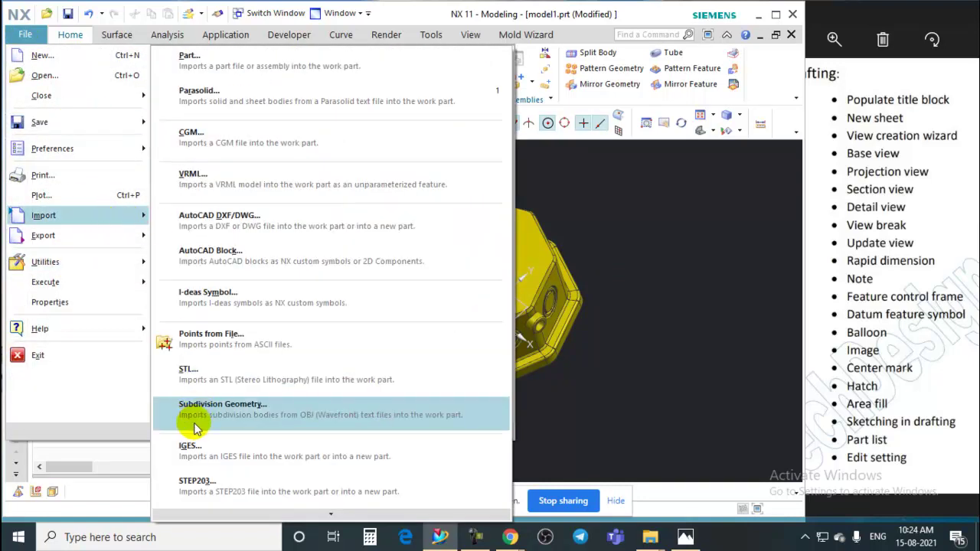
{"action": "mouse_move", "coordinate": [52, 149]}
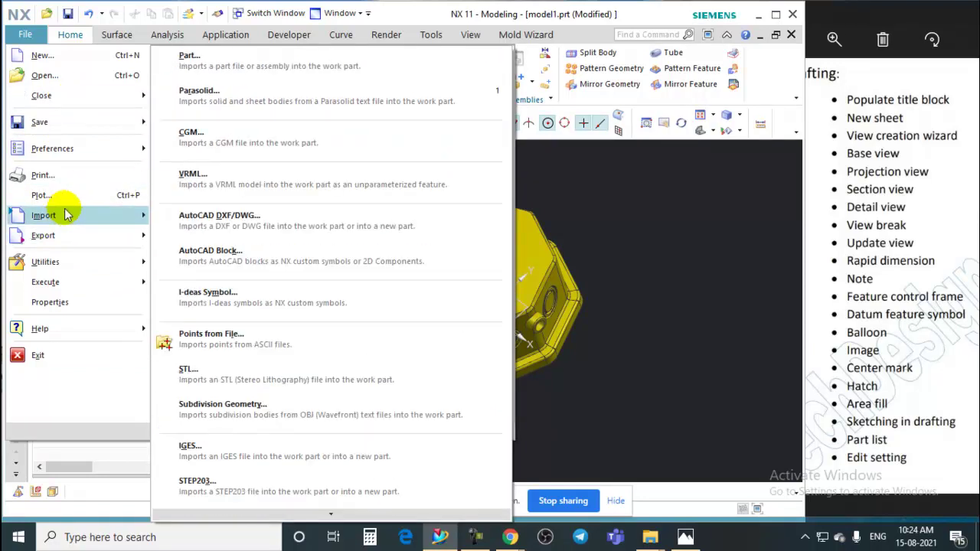
{"action": "mouse_move", "coordinate": [188, 310]}
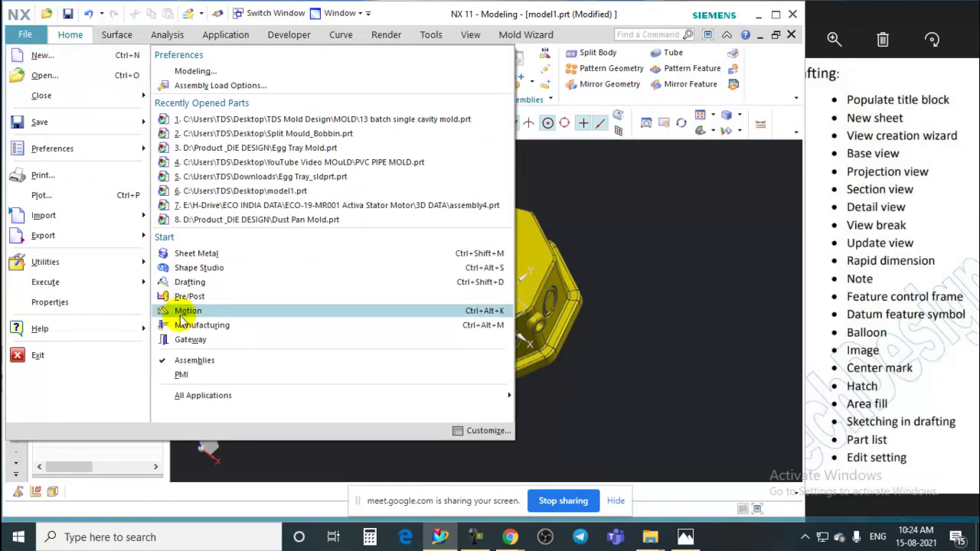
- Enter Drafting and set a standard A3 - 297 x 420 sheet at 1:1 scale
{"action": "left_click", "coordinate": [183, 283]}
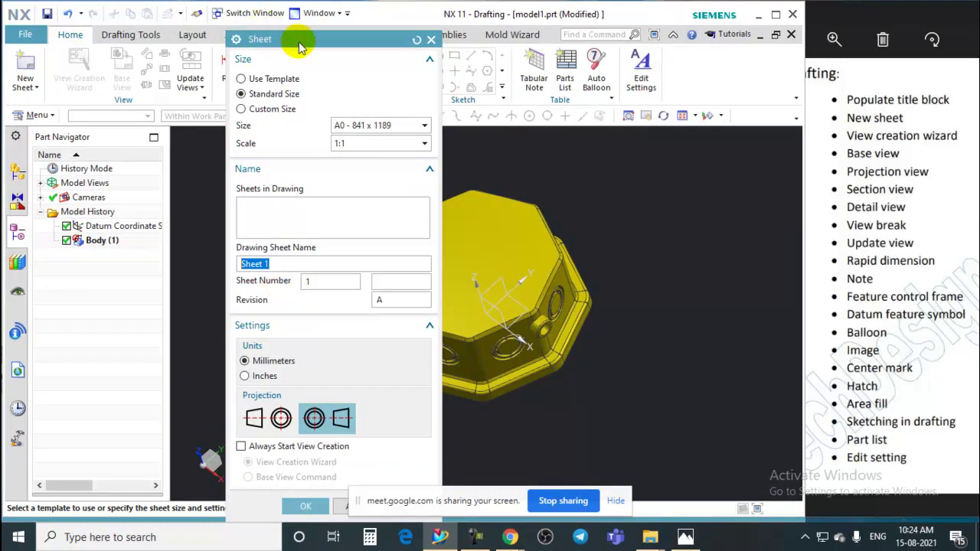
{"action": "left_click_drag", "start_coordinate": [298, 39], "coordinate": [282, 24]}
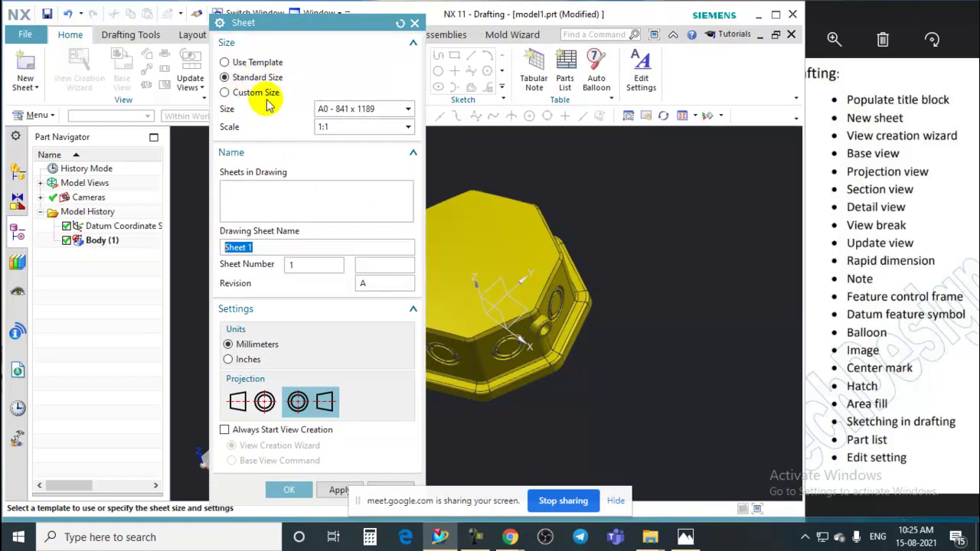
{"action": "left_click", "coordinate": [251, 62]}
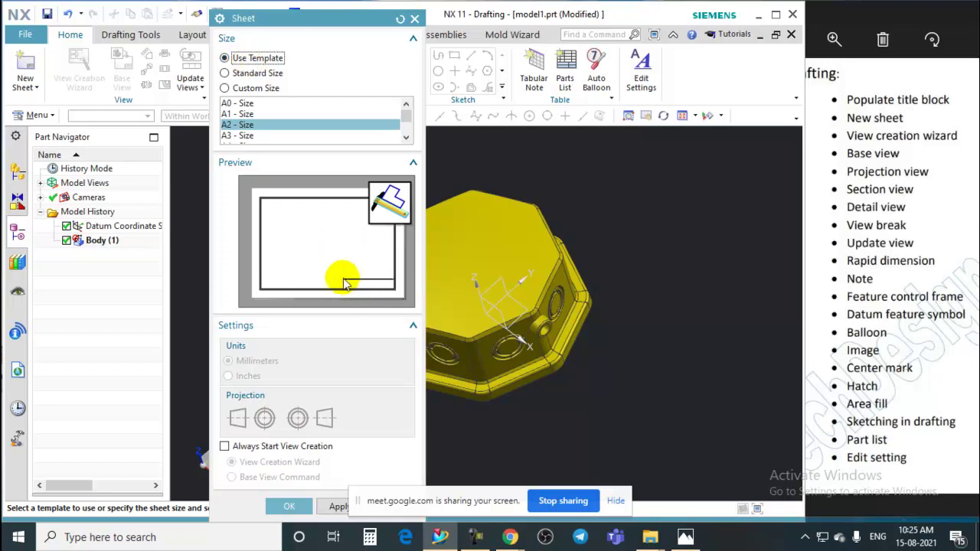
{"action": "left_click", "coordinate": [225, 73]}
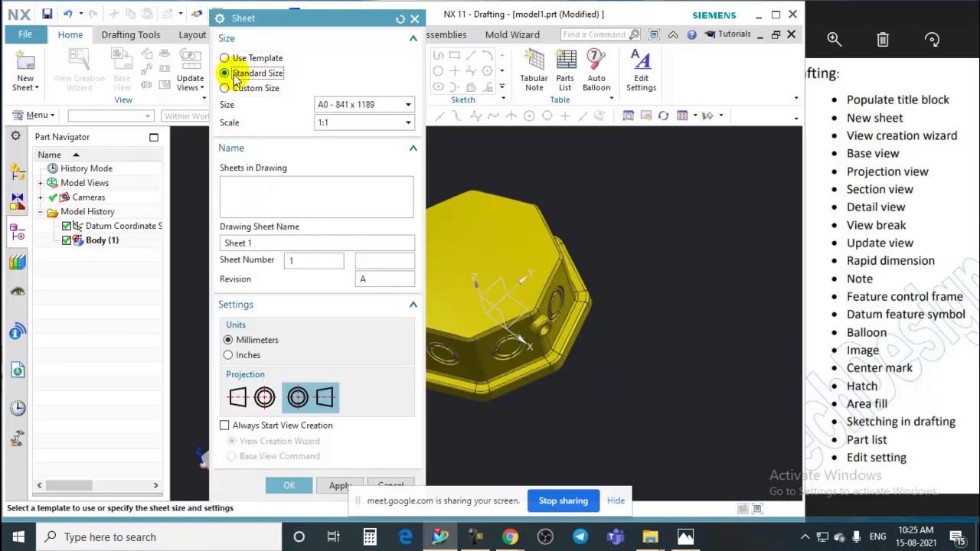
{"action": "left_click", "coordinate": [357, 110]}
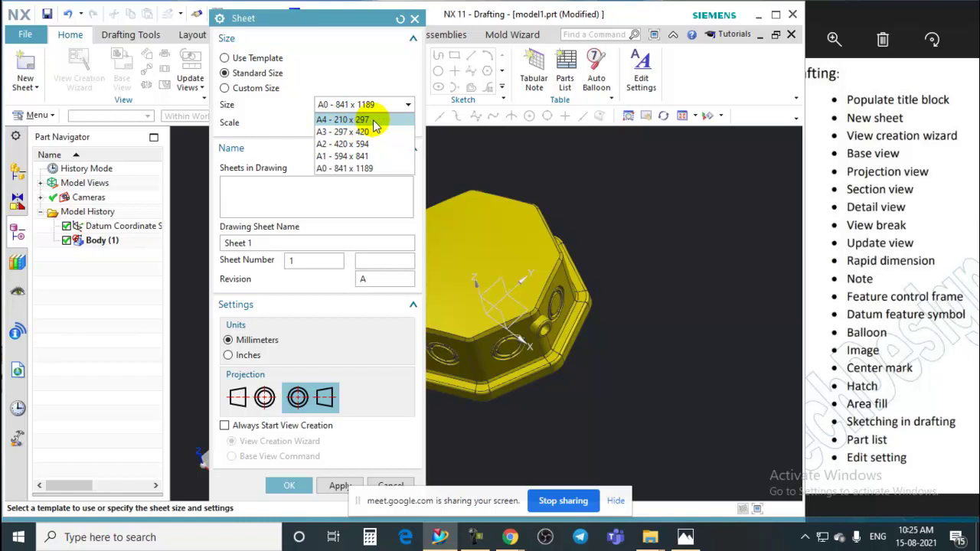
{"action": "left_click", "coordinate": [327, 133]}
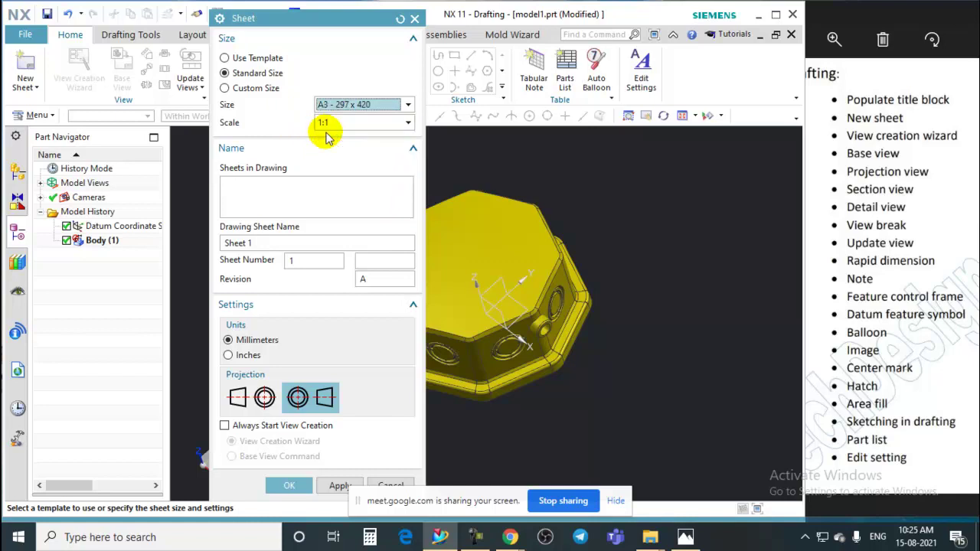
{"action": "left_click", "coordinate": [238, 92]}
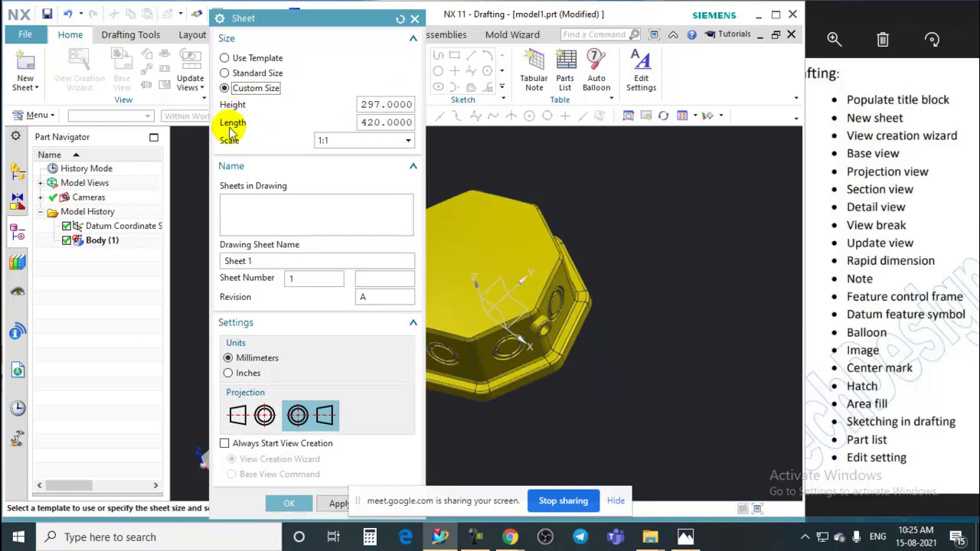
{"action": "left_click", "coordinate": [254, 72]}
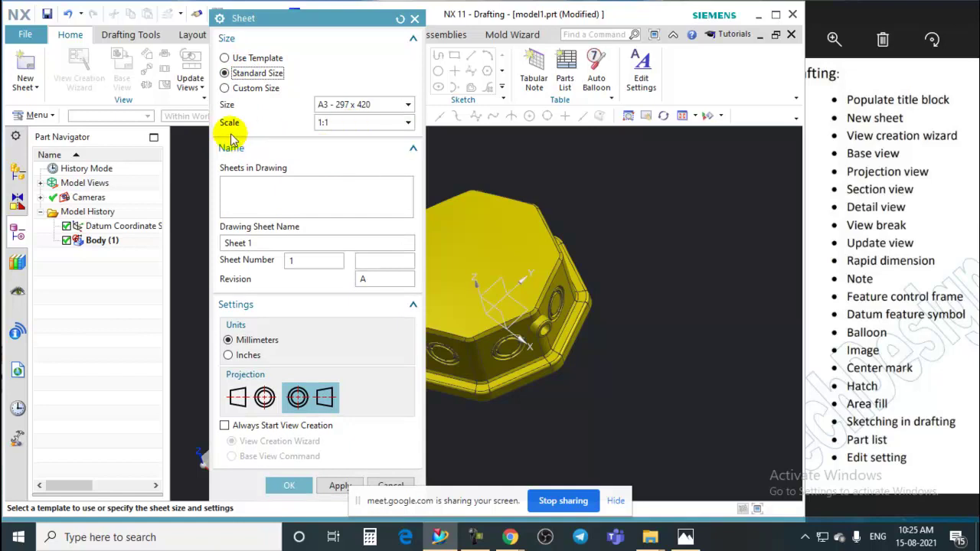
{"action": "left_click", "coordinate": [342, 127]}
{"action": "left_click", "coordinate": [334, 197]}
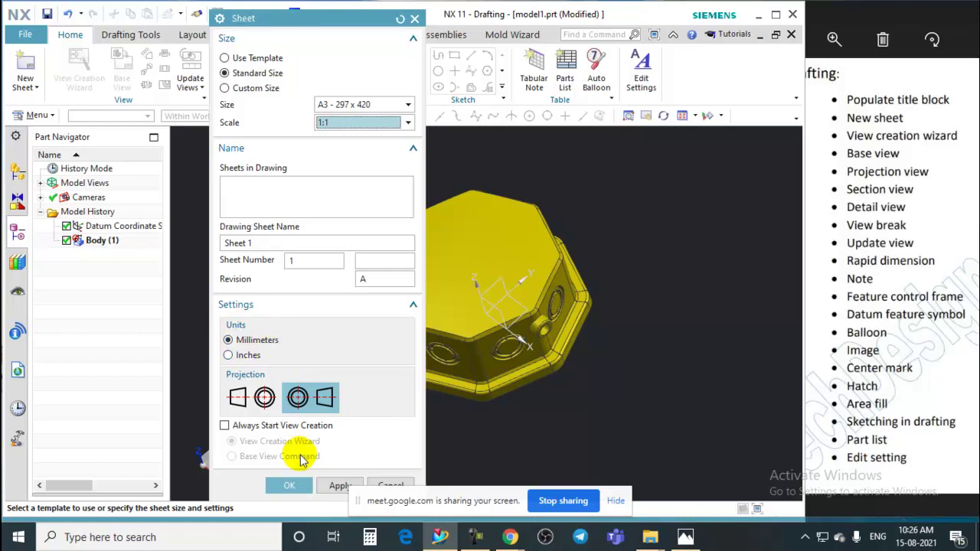
- Create the A3 sheet twice, cancelling view creation and undoing the sheet each time
{"action": "left_click", "coordinate": [290, 486]}
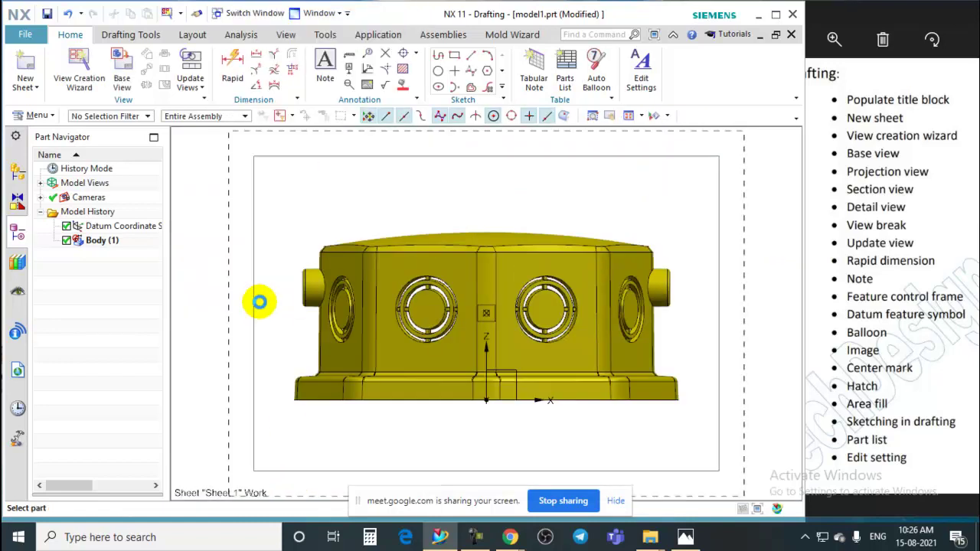
{"action": "left_click", "coordinate": [587, 345]}
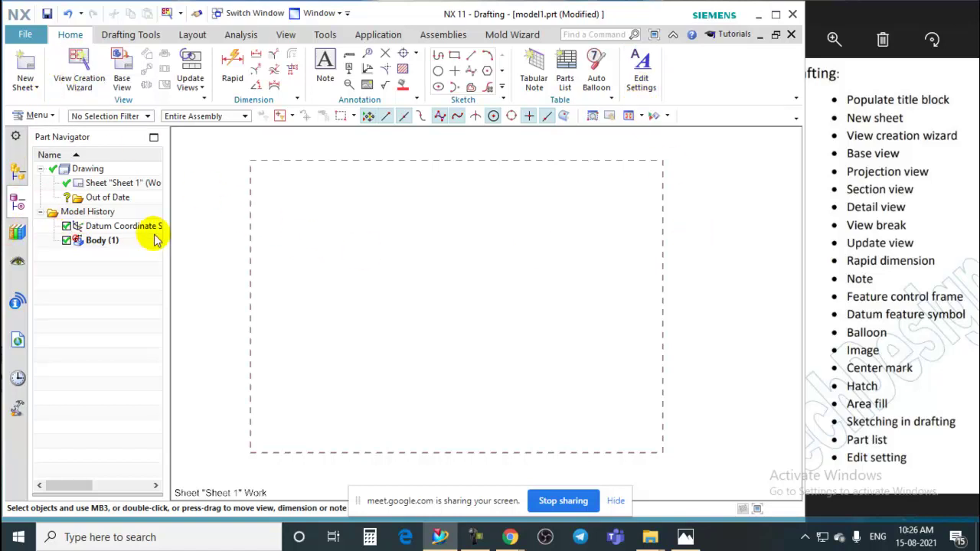
{"action": "key", "text": "ctrl+shift+d"}
{"action": "left_click", "coordinate": [25, 67]}
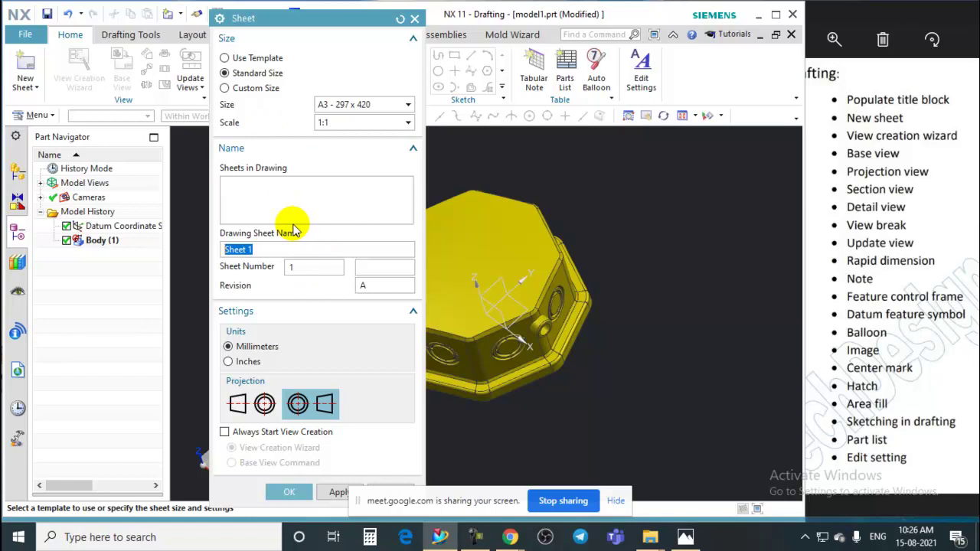
{"action": "left_click", "coordinate": [291, 431]}
{"action": "left_click", "coordinate": [288, 491]}
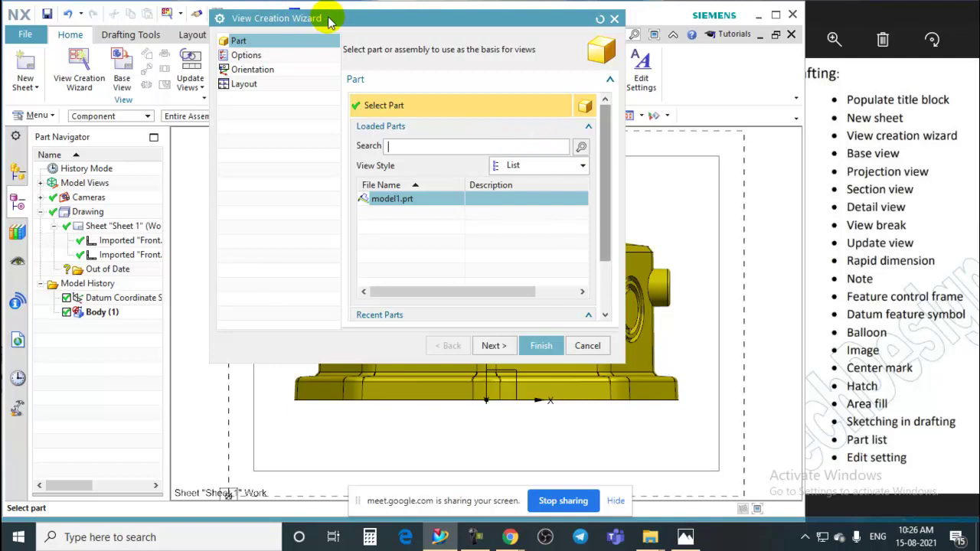
{"action": "left_click_drag", "start_coordinate": [329, 21], "coordinate": [315, 56]}
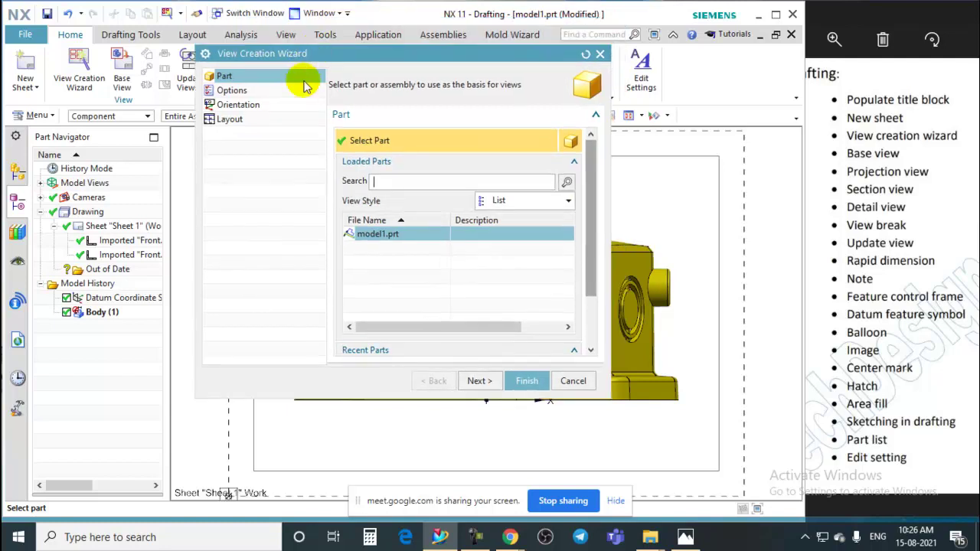
{"action": "left_click", "coordinate": [601, 54]}
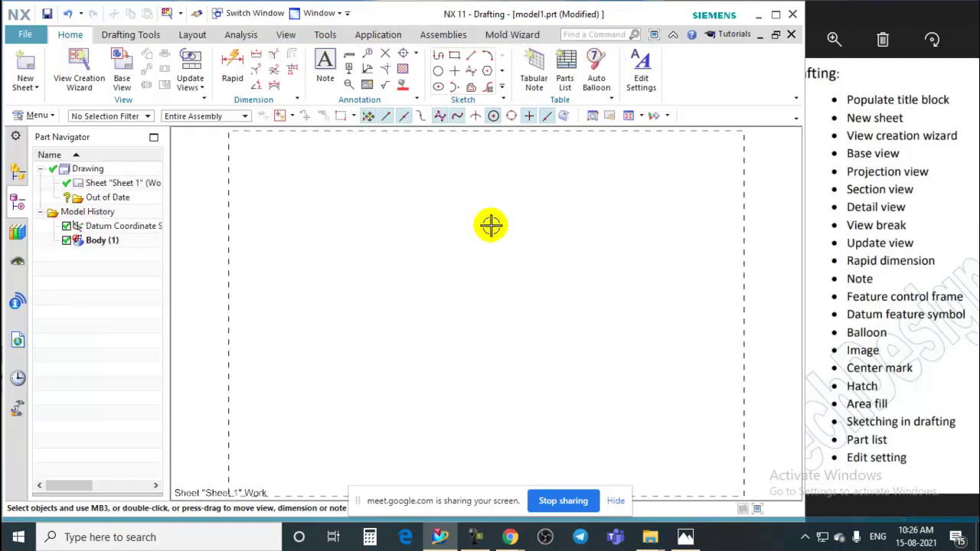
{"action": "key", "text": "ctrl+shift+d"}
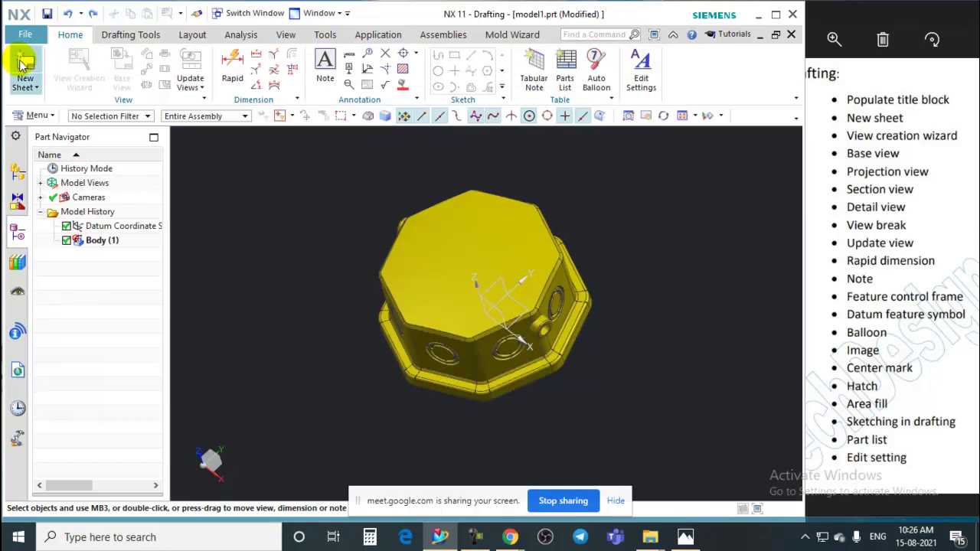
- Create a new drawing sheet from the A3 - Size template
{"action": "left_click", "coordinate": [23, 65]}
{"action": "left_click", "coordinate": [230, 59]}
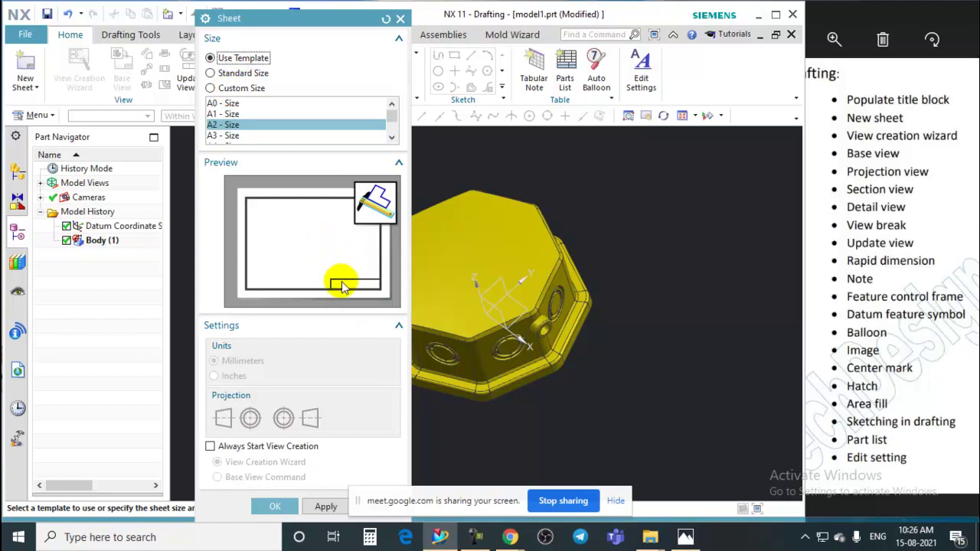
{"action": "left_click", "coordinate": [232, 134]}
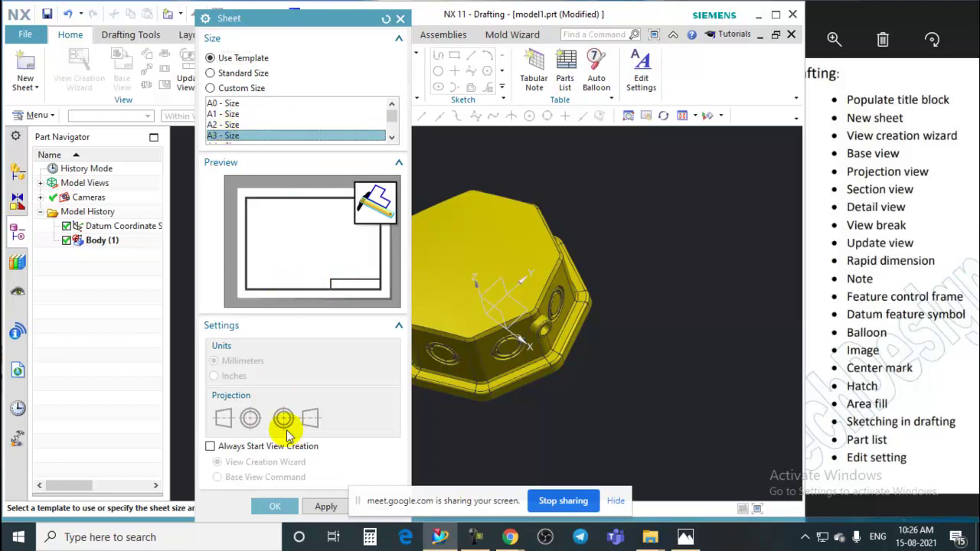
{"action": "left_click", "coordinate": [275, 507]}
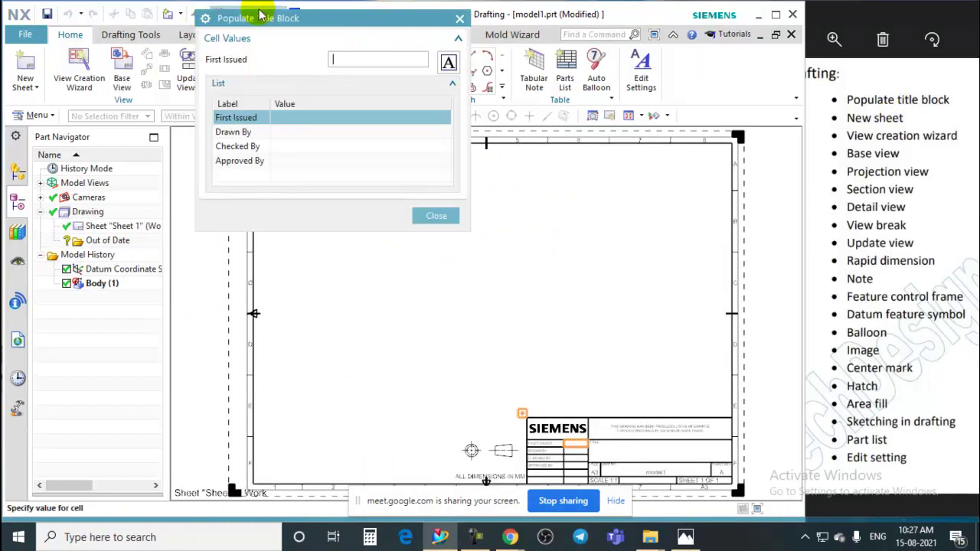
- Fill in the First Issued, Drawn By, Checked By and Approved By names, then close Populate Title Block
{"action": "left_click_drag", "start_coordinate": [261, 18], "coordinate": [340, 175]}
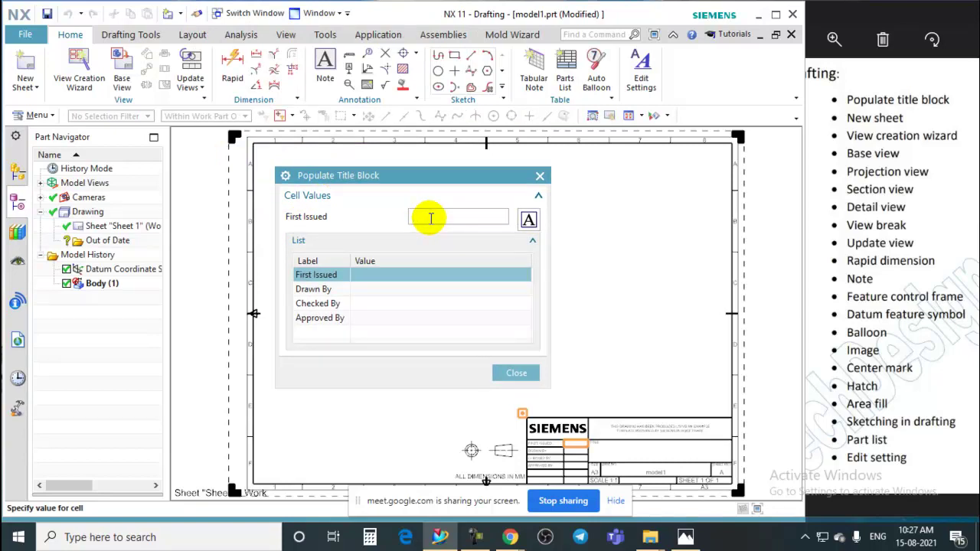
{"action": "left_click", "coordinate": [310, 289]}
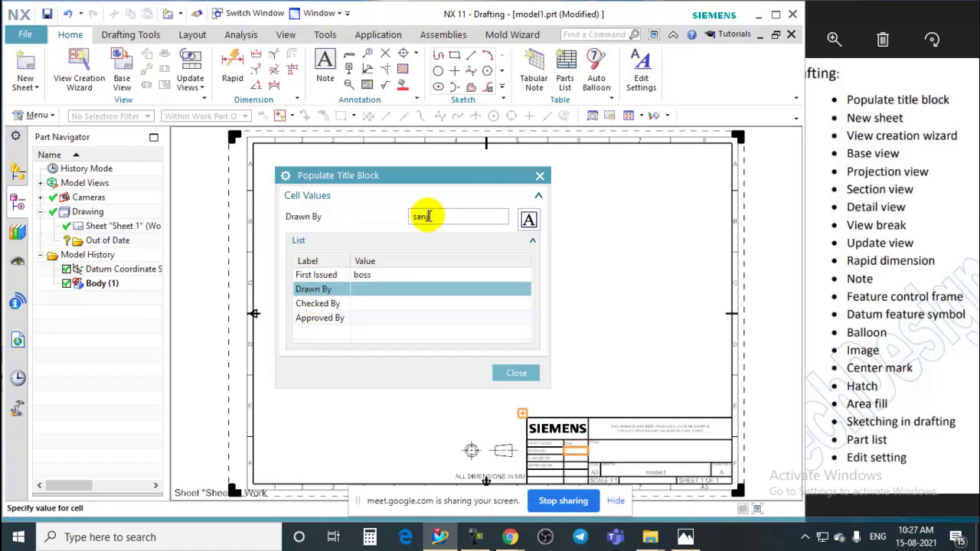
{"action": "left_click", "coordinate": [354, 306]}
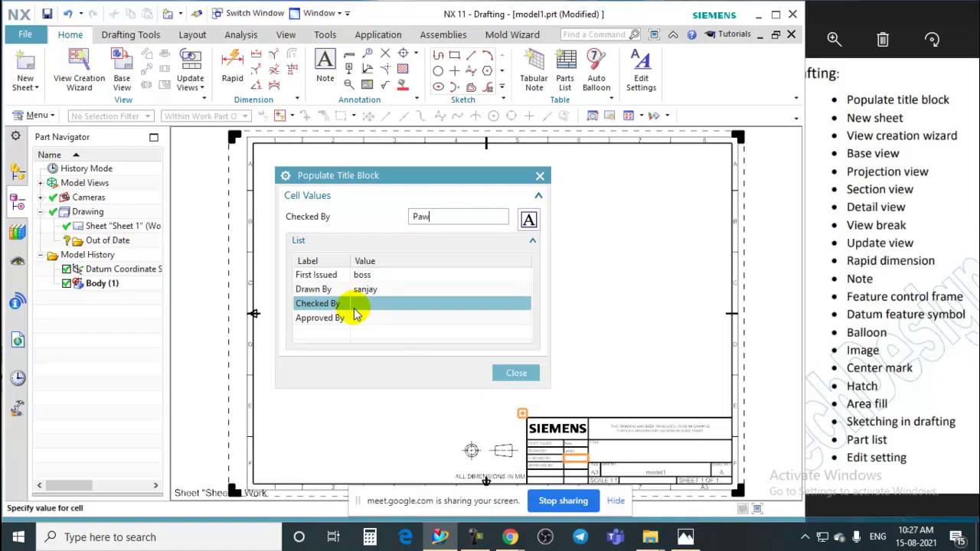
{"action": "left_click", "coordinate": [358, 318]}
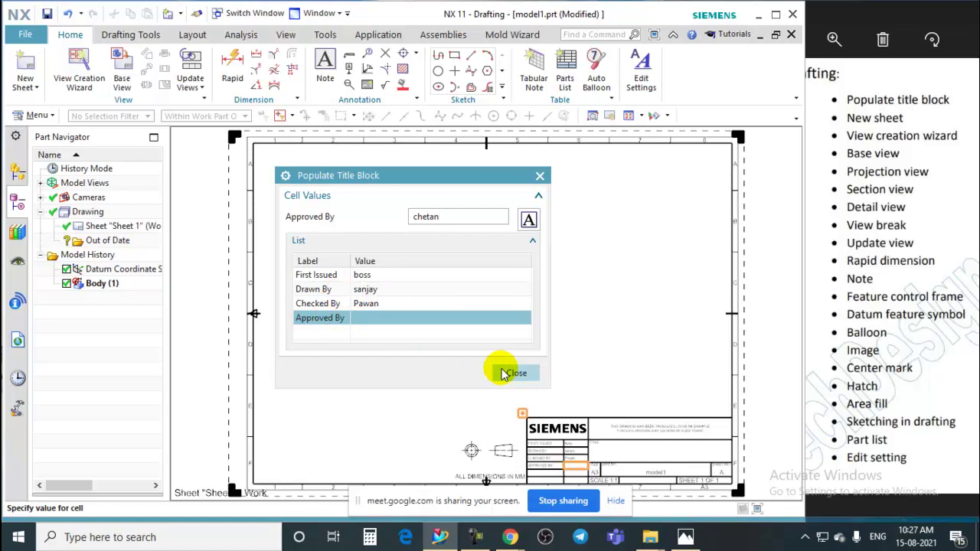
{"action": "left_click", "coordinate": [514, 373]}
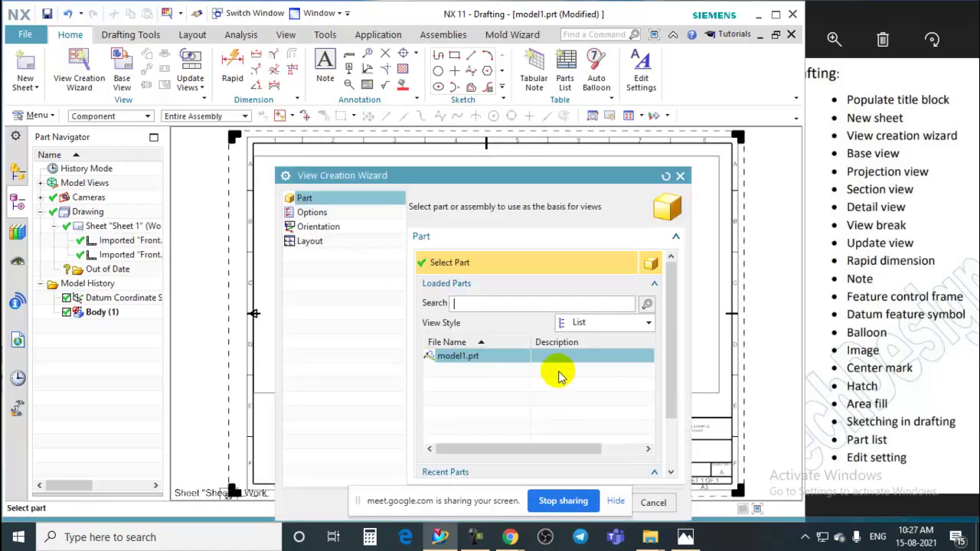
- Cancel the View Creation Wizard and zoom in and out to check the title block names
{"action": "left_click", "coordinate": [681, 178]}
{"action": "scroll", "coordinate": [454, 309], "scroll_direction": "down", "scroll_amount": 1}
{"action": "scroll", "coordinate": [538, 357], "scroll_direction": "down", "scroll_amount": 3}
{"action": "scroll", "coordinate": [499, 414], "scroll_direction": "down", "scroll_amount": 3}
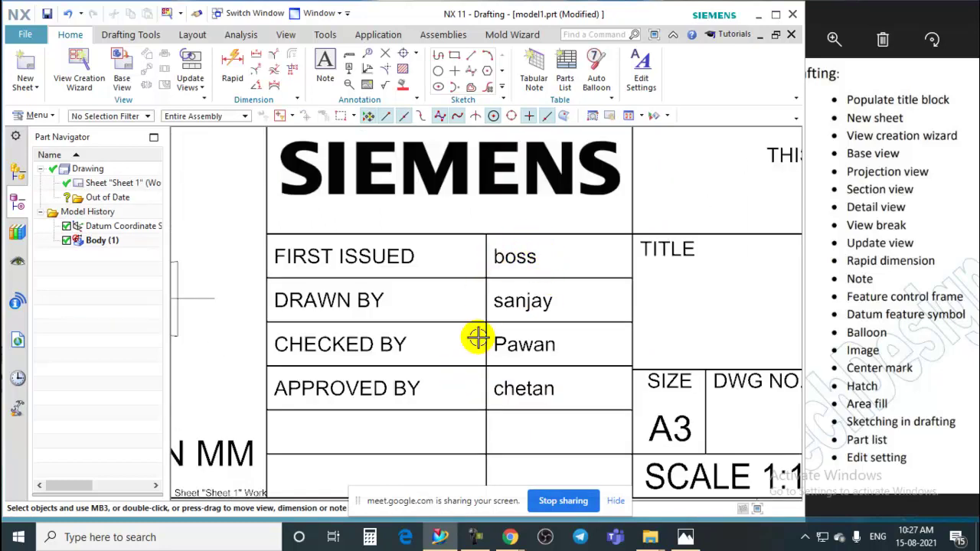
{"action": "scroll", "coordinate": [496, 237], "scroll_direction": "up", "scroll_amount": 5}
{"action": "scroll", "coordinate": [521, 236], "scroll_direction": "down", "scroll_amount": 2}
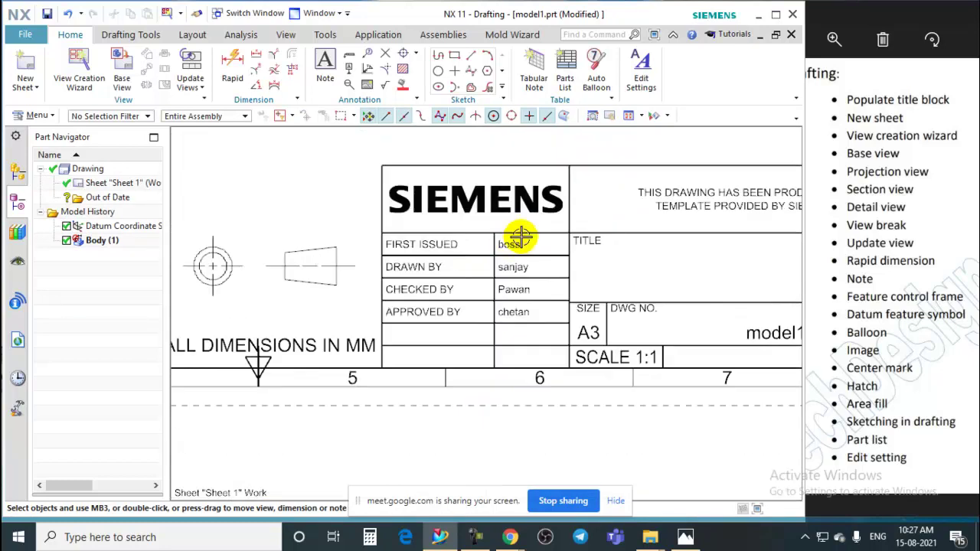
{"action": "scroll", "coordinate": [519, 245], "scroll_direction": "down", "scroll_amount": 3}
{"action": "scroll", "coordinate": [512, 320], "scroll_direction": "up", "scroll_amount": 2}
{"action": "scroll", "coordinate": [510, 304], "scroll_direction": "up", "scroll_amount": 1}
{"action": "scroll", "coordinate": [510, 308], "scroll_direction": "down", "scroll_amount": 1}
{"action": "scroll", "coordinate": [510, 308], "scroll_direction": "down", "scroll_amount": 2}
{"action": "scroll", "coordinate": [510, 311], "scroll_direction": "up", "scroll_amount": 3}
{"action": "scroll", "coordinate": [532, 313], "scroll_direction": "up", "scroll_amount": 3}
{"action": "scroll", "coordinate": [527, 284], "scroll_direction": "down", "scroll_amount": 3}
{"action": "scroll", "coordinate": [558, 283], "scroll_direction": "up", "scroll_amount": 1}
{"action": "scroll", "coordinate": [467, 208], "scroll_direction": "down", "scroll_amount": 2}
{"action": "scroll", "coordinate": [429, 211], "scroll_direction": "down", "scroll_amount": 1}
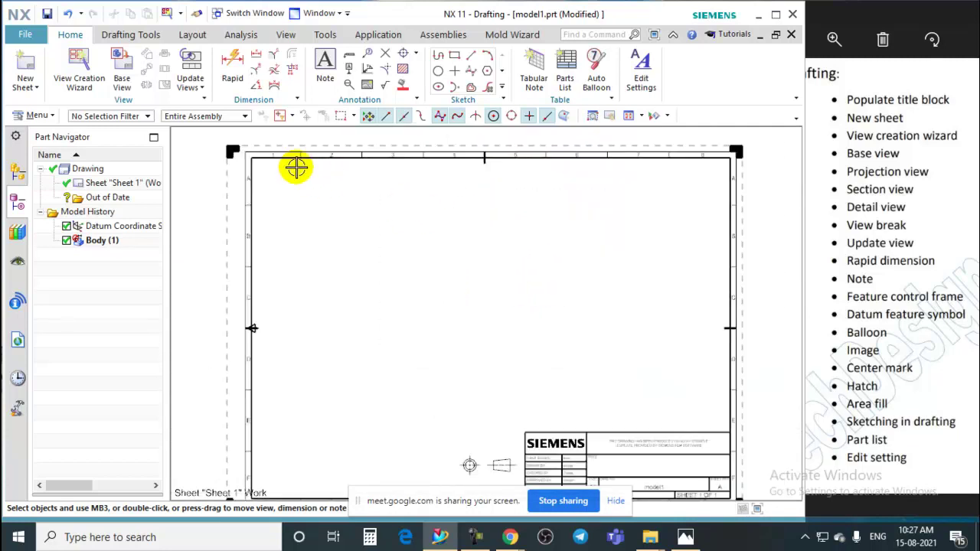
{"action": "scroll", "coordinate": [543, 301], "scroll_direction": "up", "scroll_amount": 2}
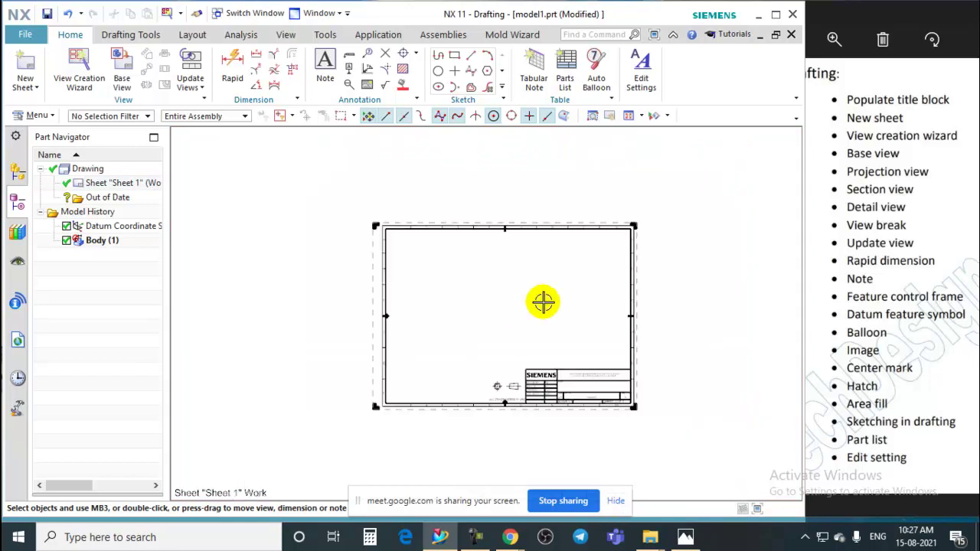
{"action": "scroll", "coordinate": [549, 409], "scroll_direction": "down", "scroll_amount": 4}
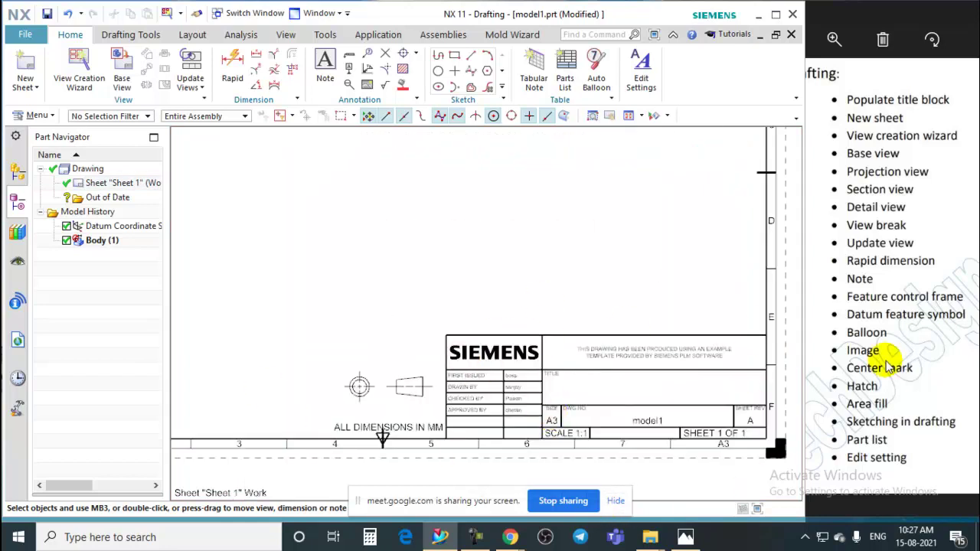
{"action": "scroll", "coordinate": [605, 375], "scroll_direction": "up", "scroll_amount": 4}
{"action": "scroll", "coordinate": [610, 345], "scroll_direction": "down", "scroll_amount": 1}
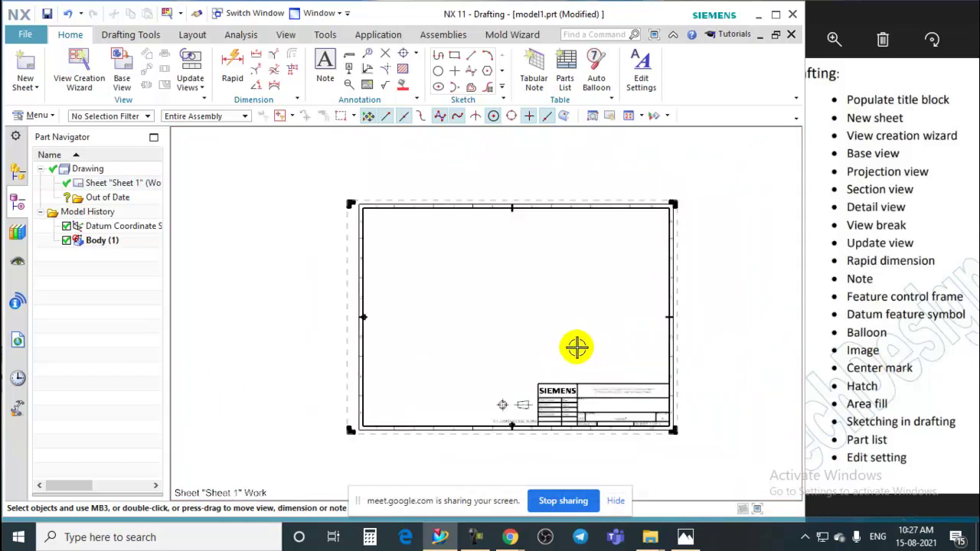
{"action": "scroll", "coordinate": [577, 347], "scroll_direction": "down", "scroll_amount": 2}
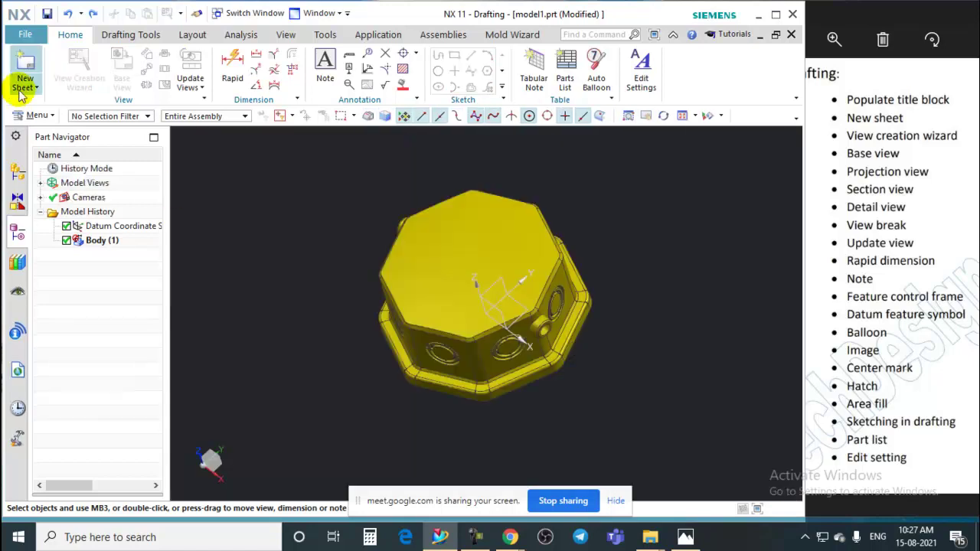
- Create a standard A3 (297x420) sheet at 1:1 and move the View Creation Wizard aside
{"action": "left_click", "coordinate": [25, 69]}
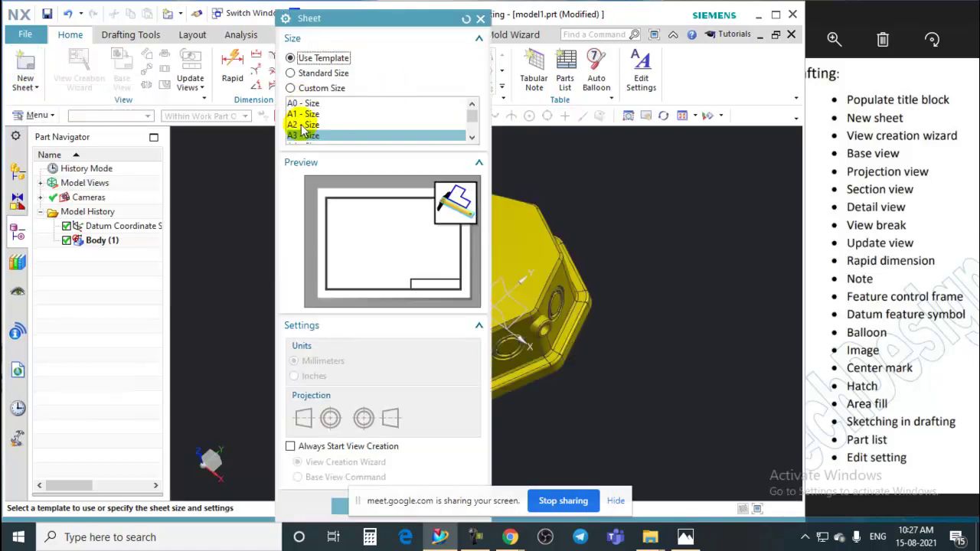
{"action": "left_click", "coordinate": [292, 73]}
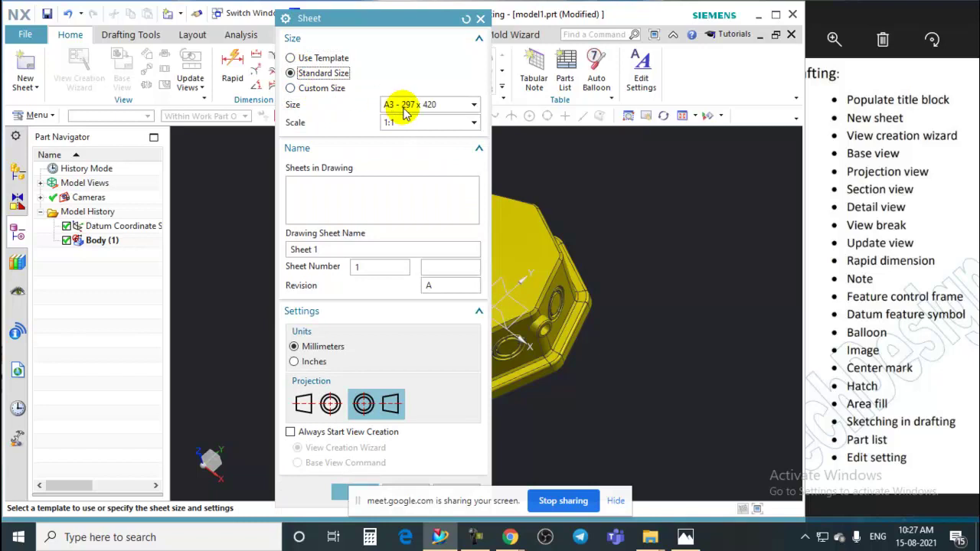
{"action": "left_click", "coordinate": [341, 499]}
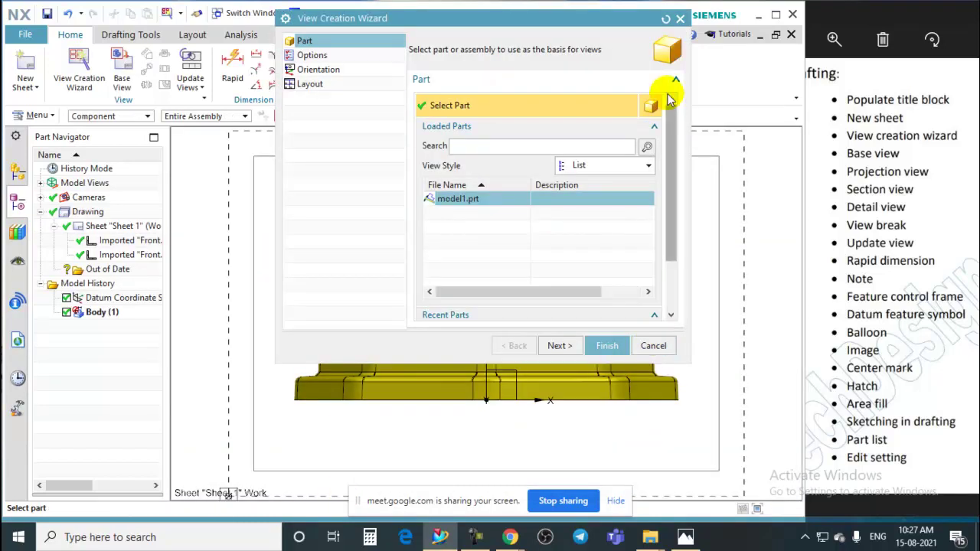
{"action": "mouse_move", "coordinate": [576, 20]}
{"action": "left_mouse_down"}
{"action": "mouse_move", "coordinate": [428, 75]}
{"action": "mouse_move", "coordinate": [363, 77]}
{"action": "left_mouse_up"}
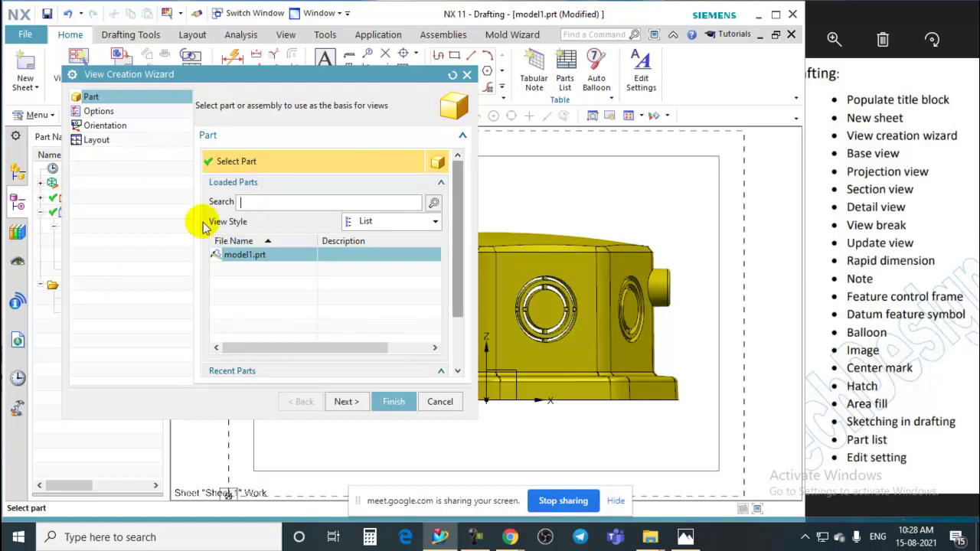
- Move between the part selection and Options pages of the View Creation Wizard
{"action": "left_click", "coordinate": [93, 112]}
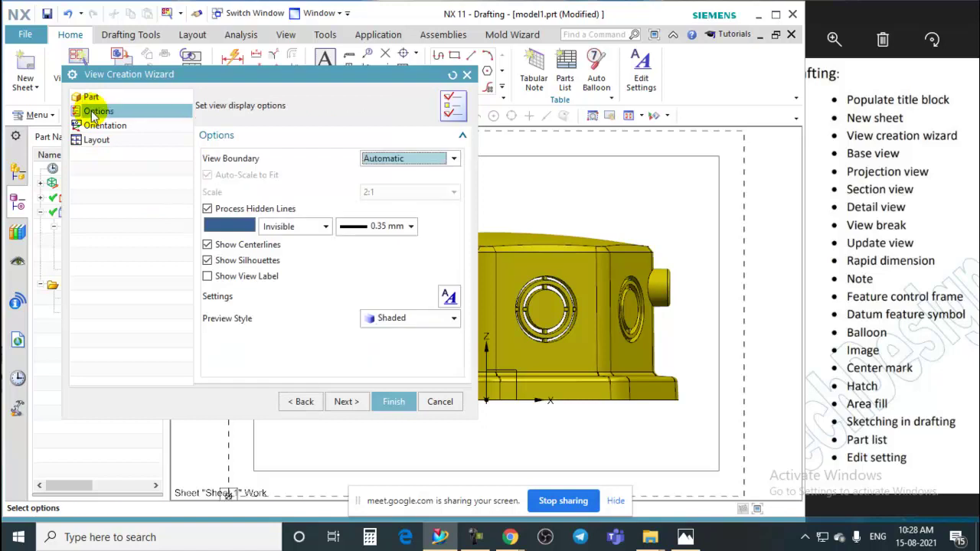
{"action": "left_click", "coordinate": [98, 102]}
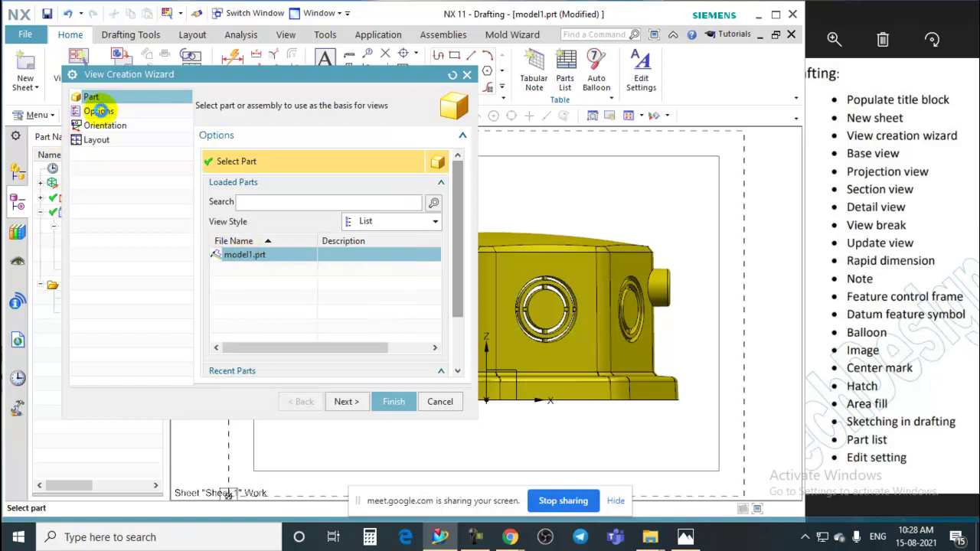
{"action": "left_click", "coordinate": [99, 111]}
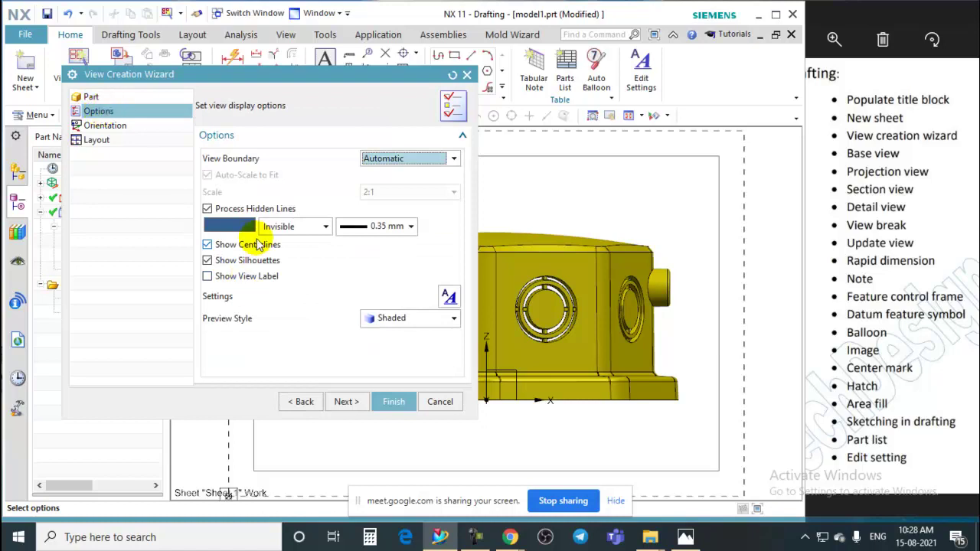
- Try the Wireframe and Border preview styles
{"action": "left_click", "coordinate": [400, 317]}
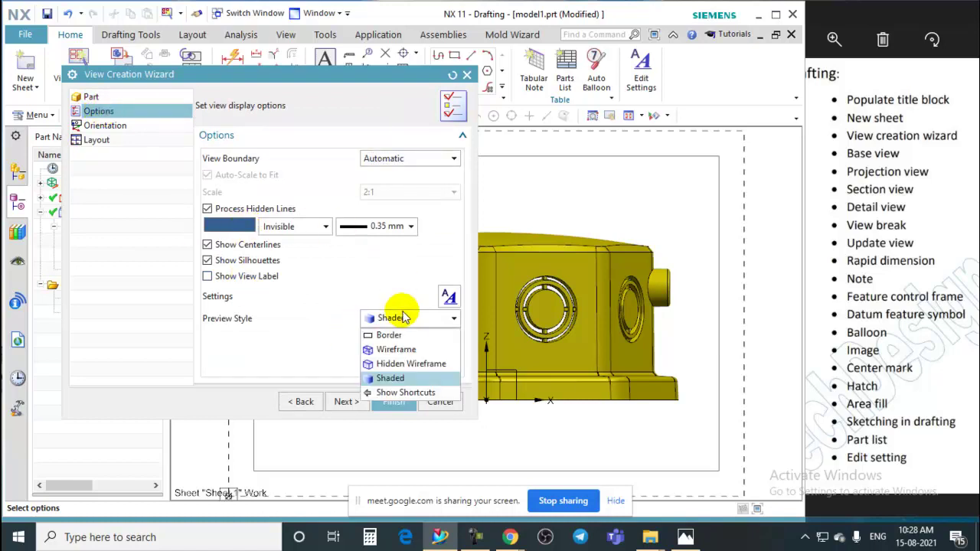
{"action": "left_click", "coordinate": [389, 321]}
{"action": "left_click", "coordinate": [389, 320]}
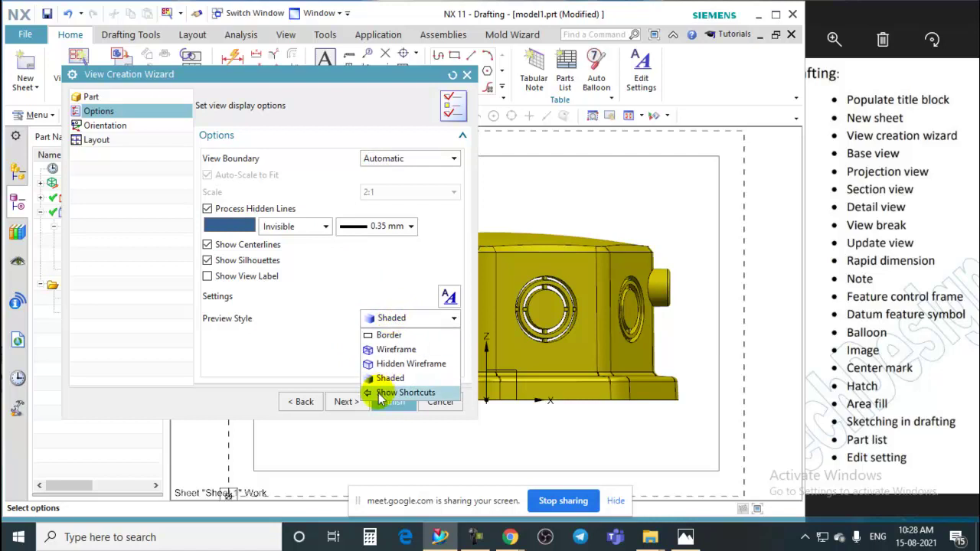
{"action": "left_click", "coordinate": [390, 350]}
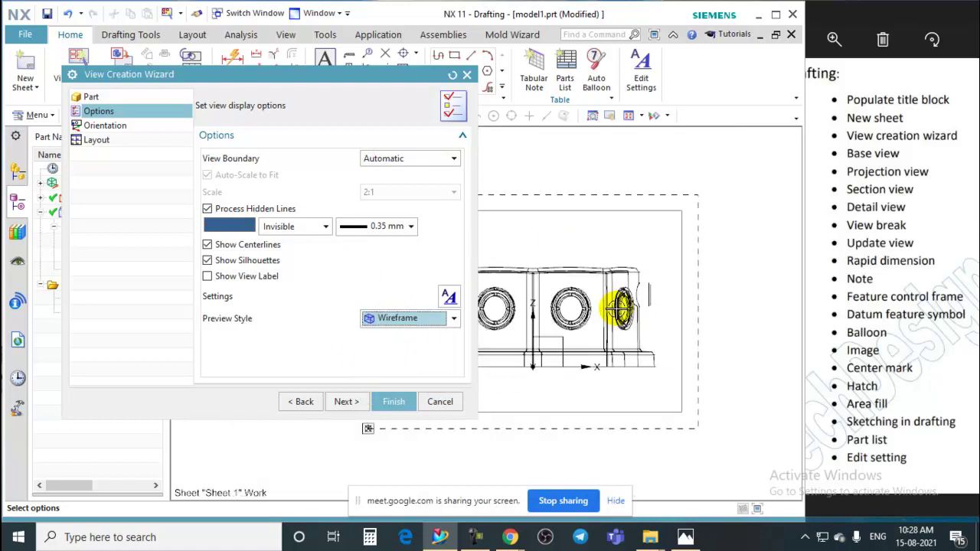
{"action": "left_click", "coordinate": [385, 322]}
{"action": "left_click", "coordinate": [385, 332]}
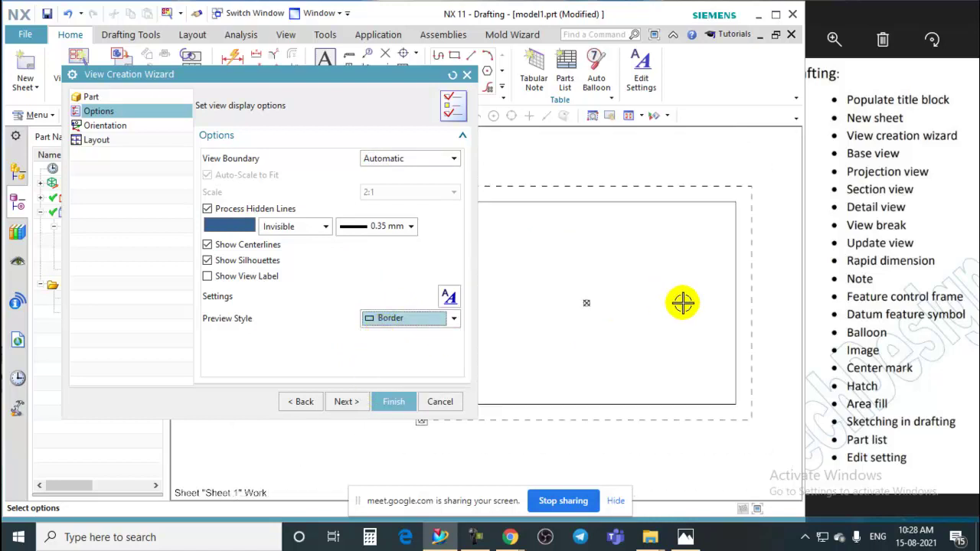
- Try Wireframe and Hidden Wireframe, then return the preview style to Shaded
{"action": "left_click", "coordinate": [379, 320]}
{"action": "left_click", "coordinate": [383, 349]}
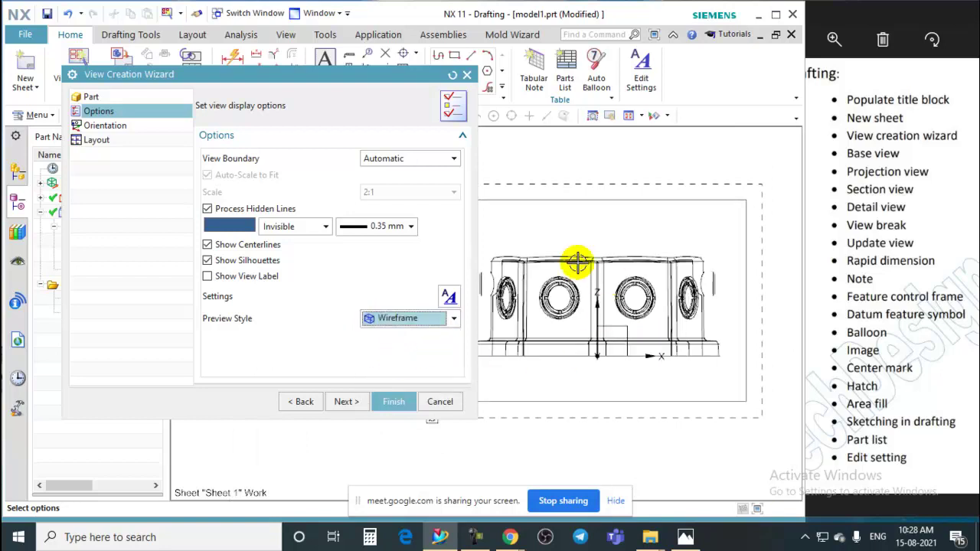
{"action": "left_click", "coordinate": [371, 319]}
{"action": "left_click", "coordinate": [374, 363]}
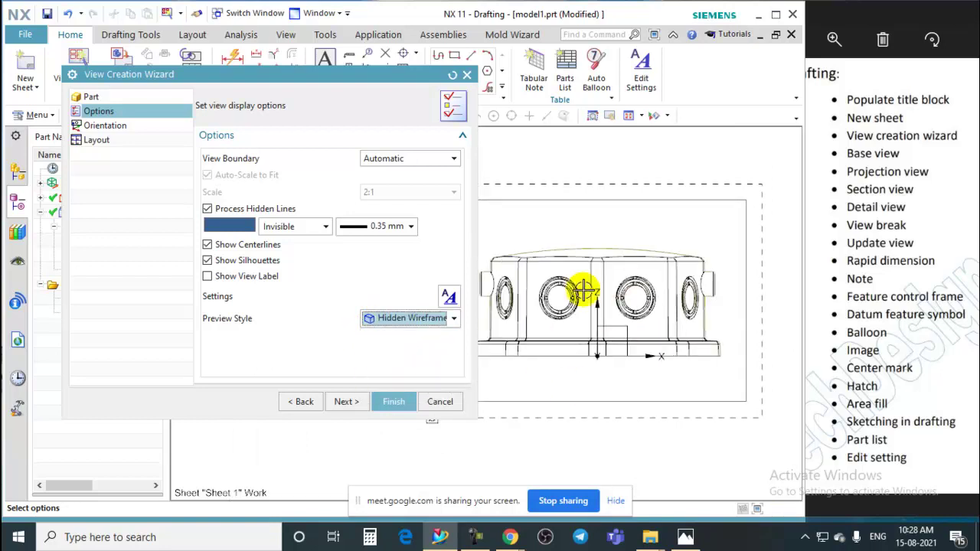
{"action": "left_click", "coordinate": [374, 320]}
{"action": "left_click", "coordinate": [375, 376]}
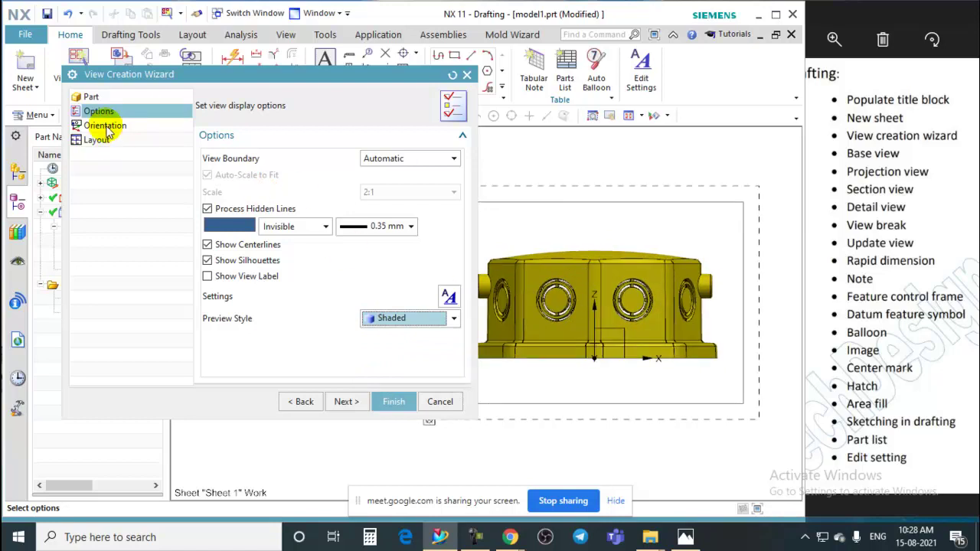
{"action": "left_click", "coordinate": [105, 126]}
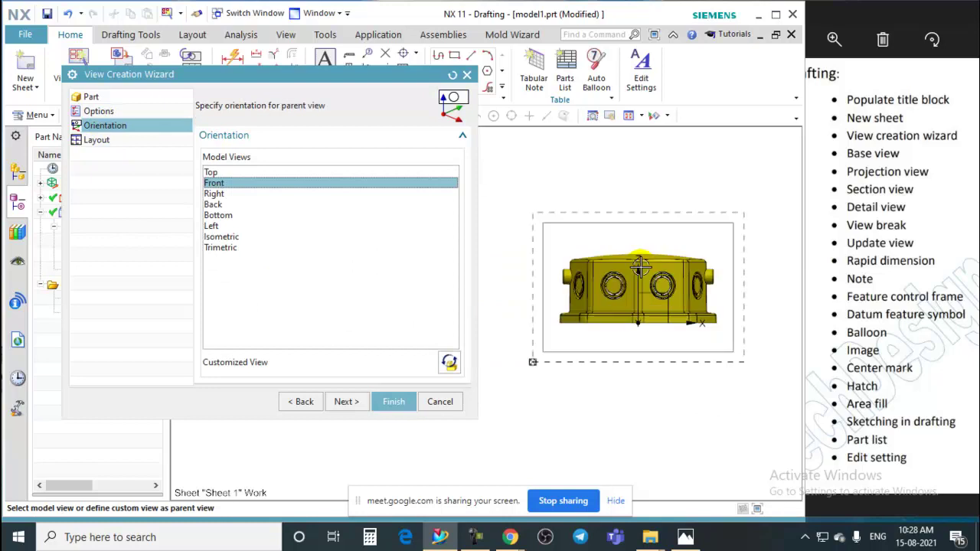
- Preview the Right, Back, Bottom, Left, Isometric and Trimetric orientations
{"action": "left_click", "coordinate": [225, 195]}
{"action": "left_click", "coordinate": [218, 207]}
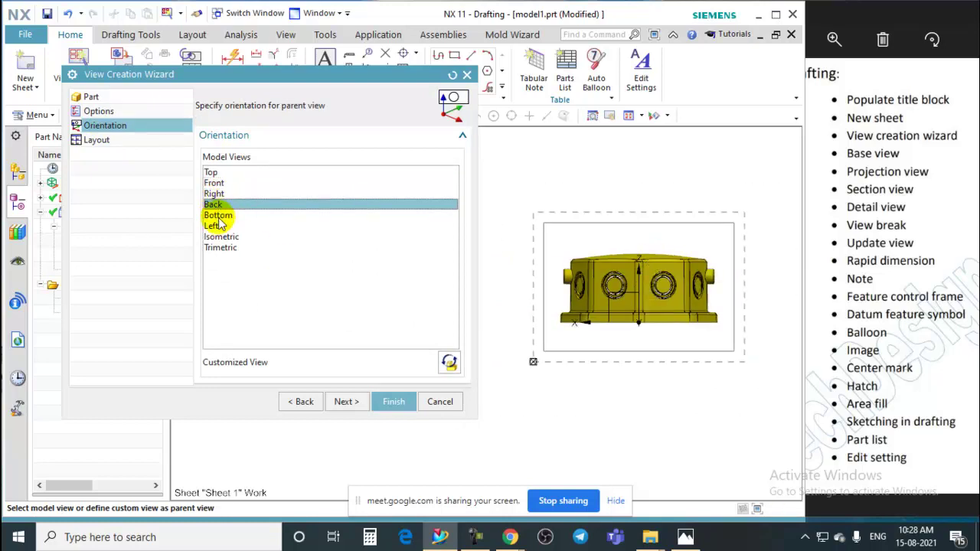
{"action": "left_click", "coordinate": [218, 215]}
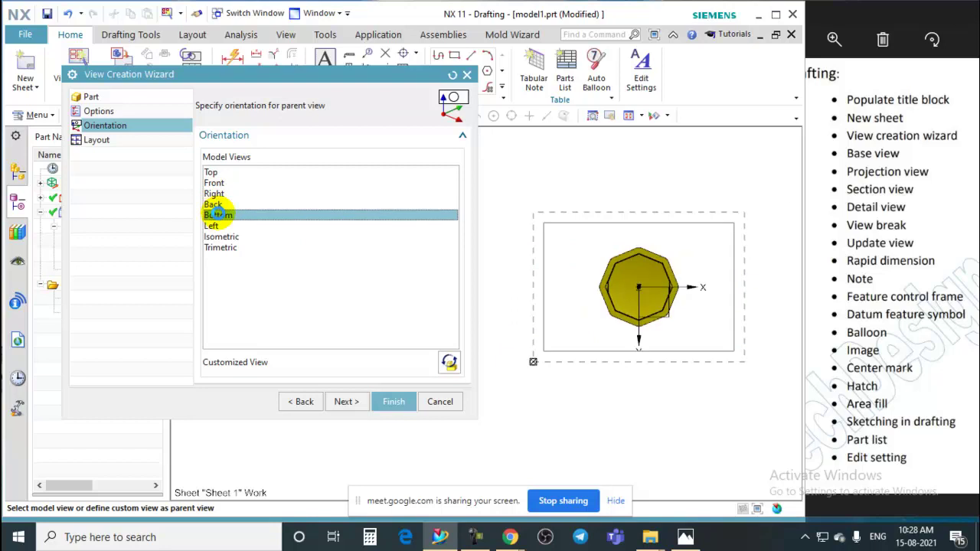
{"action": "left_click", "coordinate": [218, 226]}
{"action": "left_click", "coordinate": [220, 237]}
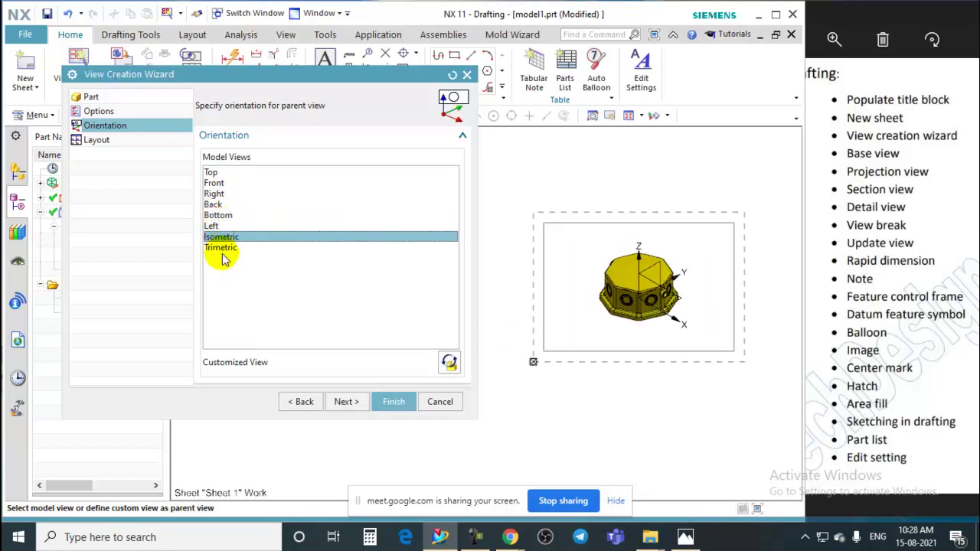
{"action": "left_click", "coordinate": [221, 247]}
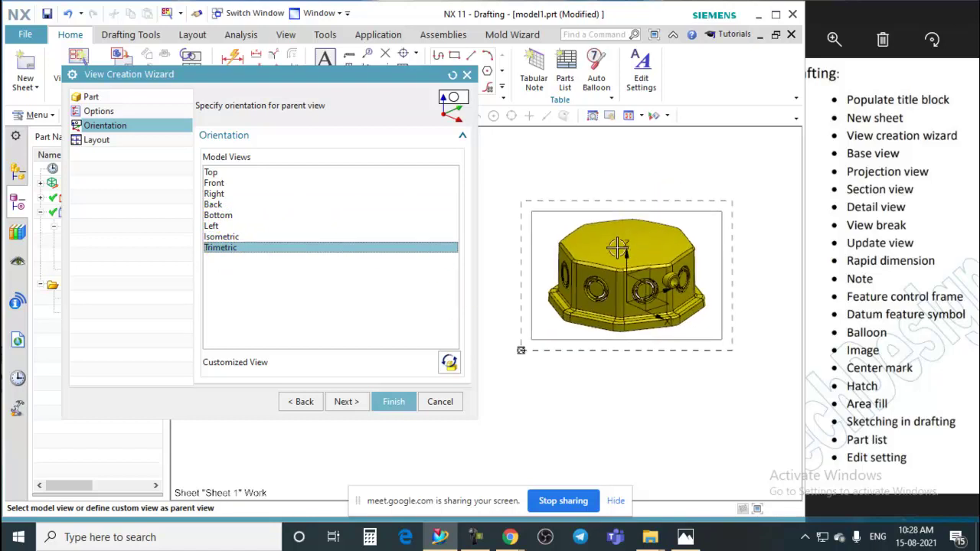
- Step through the whole Model Views list again from Top to Trimetric
{"action": "left_click", "coordinate": [211, 173]}
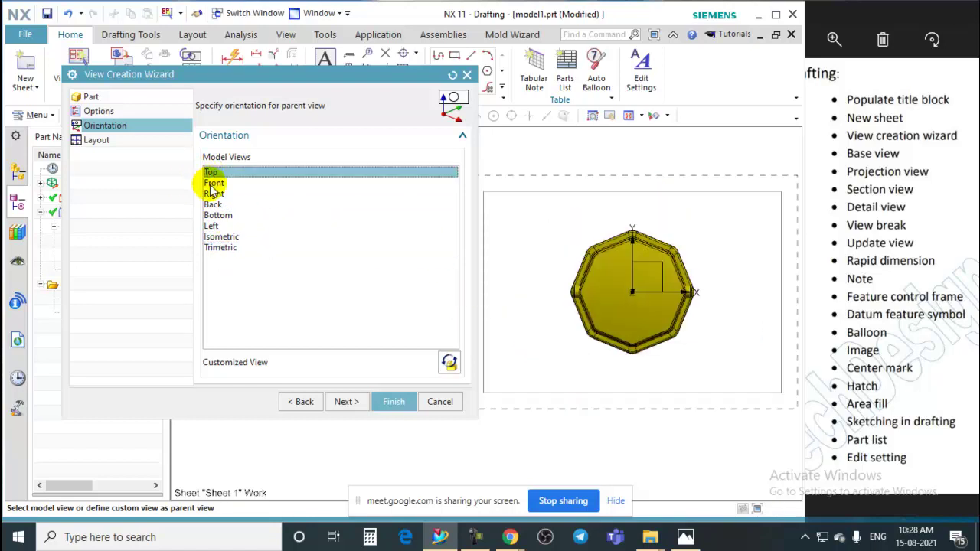
{"action": "left_click", "coordinate": [213, 183]}
{"action": "left_click", "coordinate": [212, 194]}
{"action": "left_click", "coordinate": [212, 205]}
{"action": "left_click", "coordinate": [215, 215]}
{"action": "left_click", "coordinate": [213, 226]}
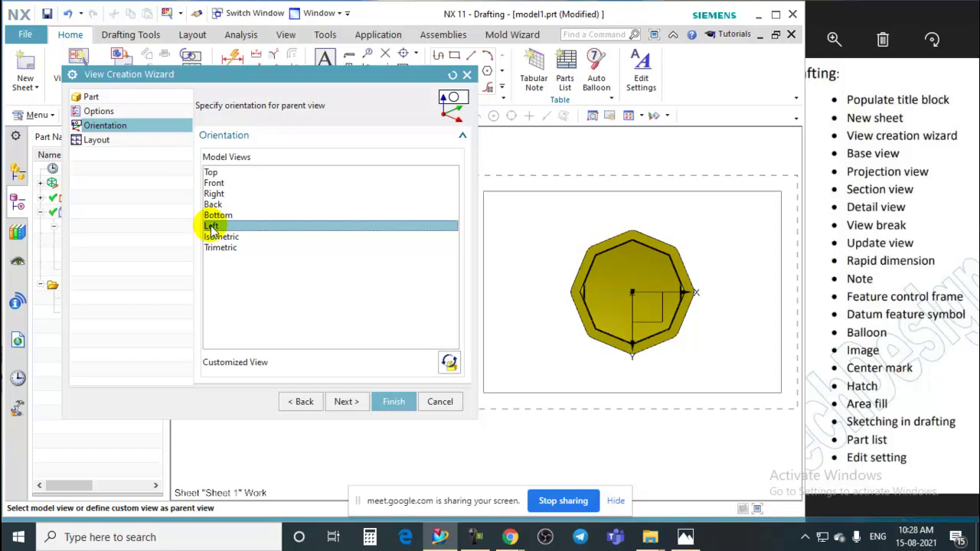
{"action": "left_click", "coordinate": [218, 237]}
{"action": "left_click", "coordinate": [218, 247]}
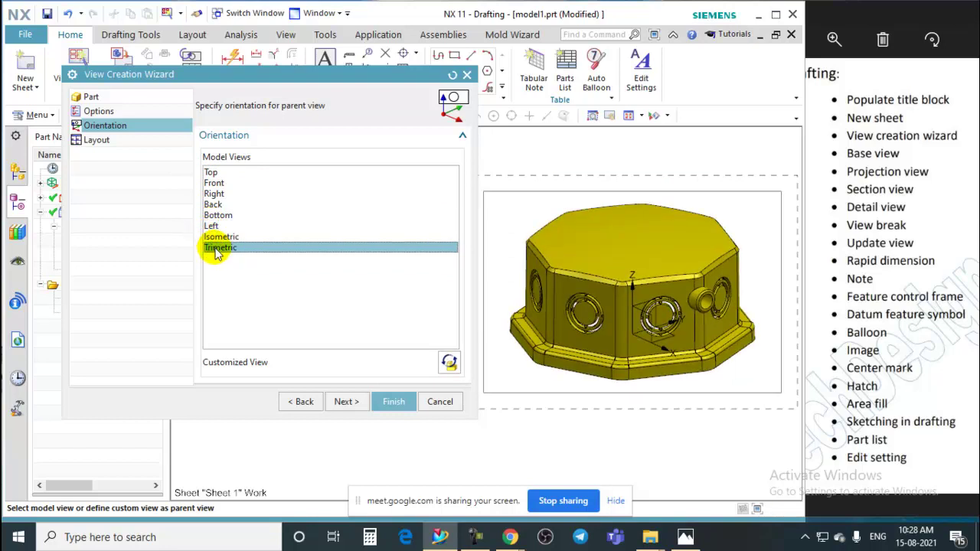
- Pick Top briefly, then settle on Front as the parent view orientation
{"action": "left_click", "coordinate": [212, 172]}
{"action": "scroll", "coordinate": [552, 260], "scroll_direction": "up", "scroll_amount": 2}
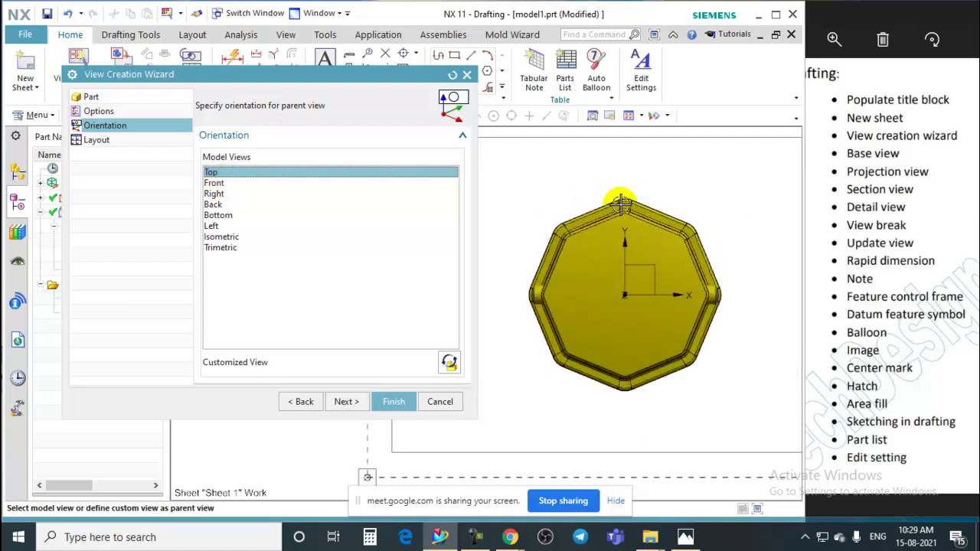
{"action": "scroll", "coordinate": [621, 203], "scroll_direction": "down", "scroll_amount": 3}
{"action": "scroll", "coordinate": [619, 322], "scroll_direction": "up", "scroll_amount": 1}
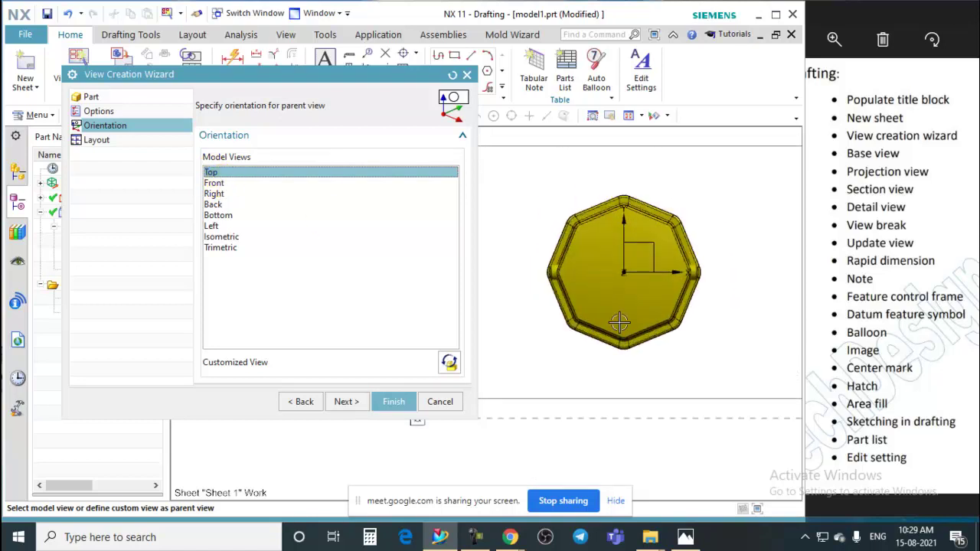
{"action": "scroll", "coordinate": [621, 249], "scroll_direction": "down", "scroll_amount": 1}
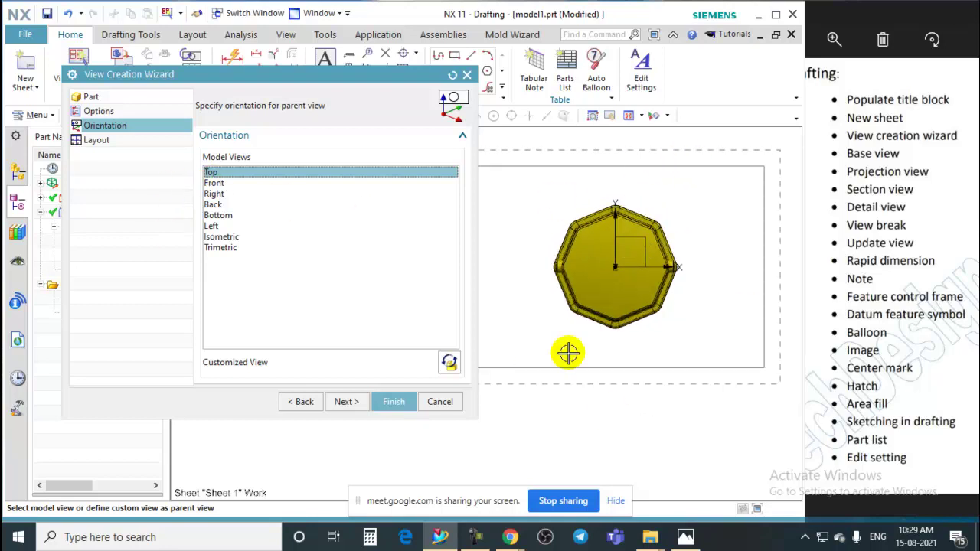
{"action": "scroll", "coordinate": [583, 272], "scroll_direction": "down", "scroll_amount": 1}
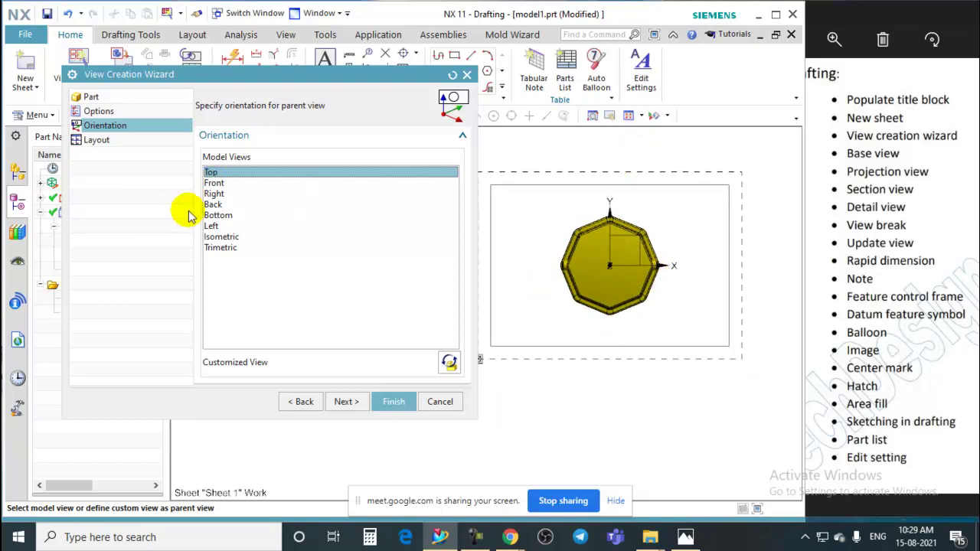
{"action": "left_click", "coordinate": [214, 183]}
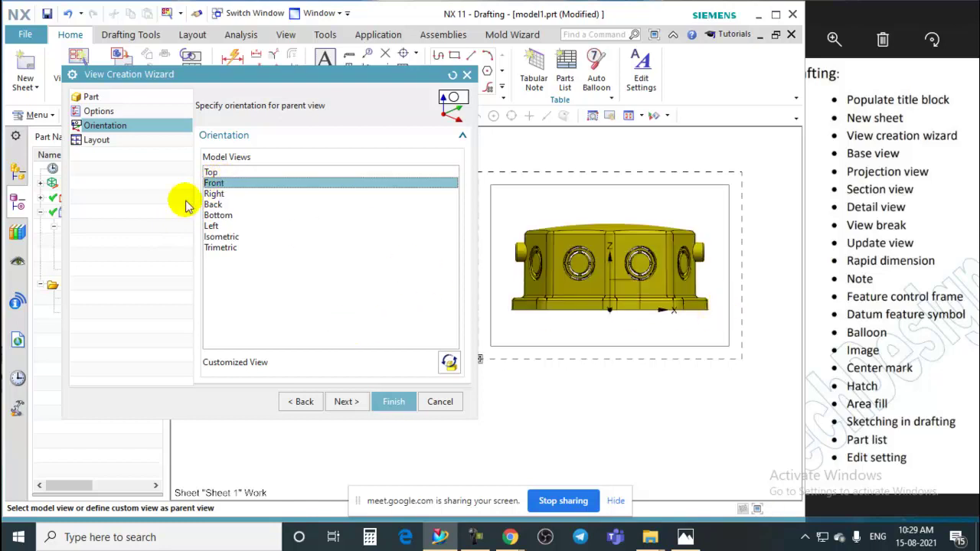
- On the Layout page, add Right, Top and Bottom projected views around Front
{"action": "left_click", "coordinate": [95, 140]}
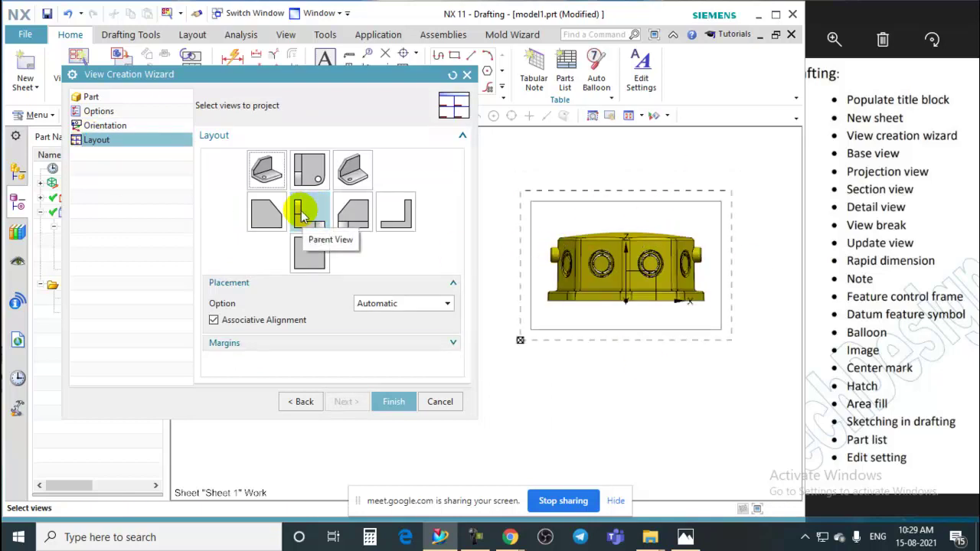
{"action": "left_click", "coordinate": [105, 125]}
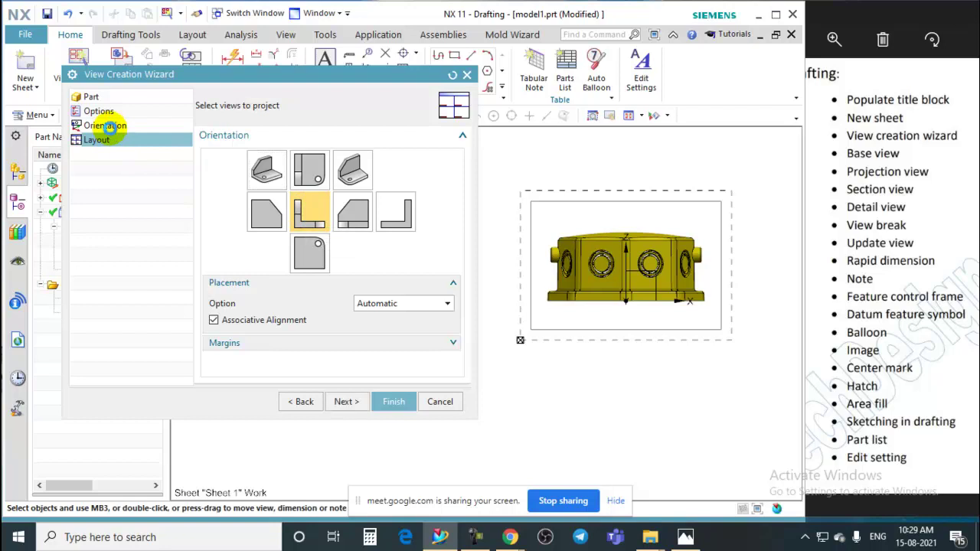
{"action": "left_click", "coordinate": [97, 139]}
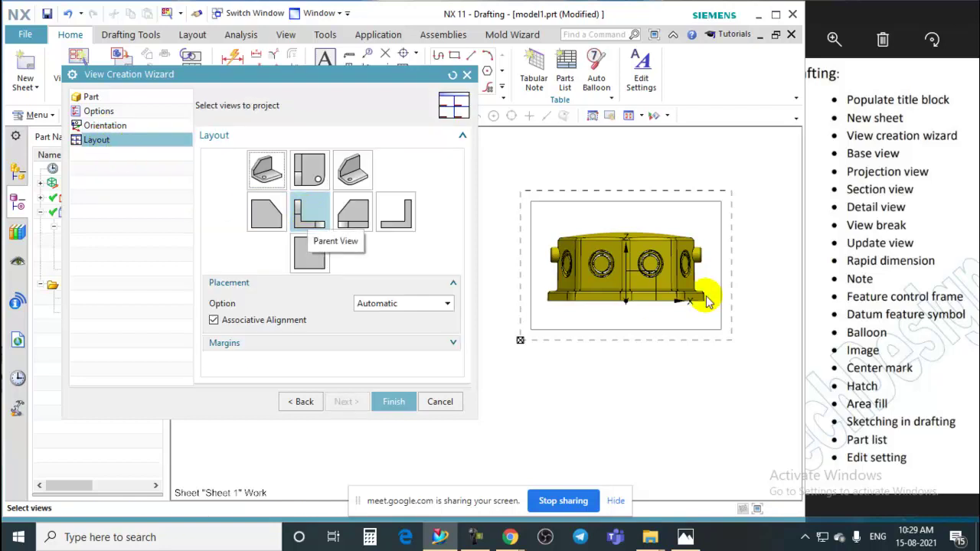
{"action": "left_click", "coordinate": [352, 222]}
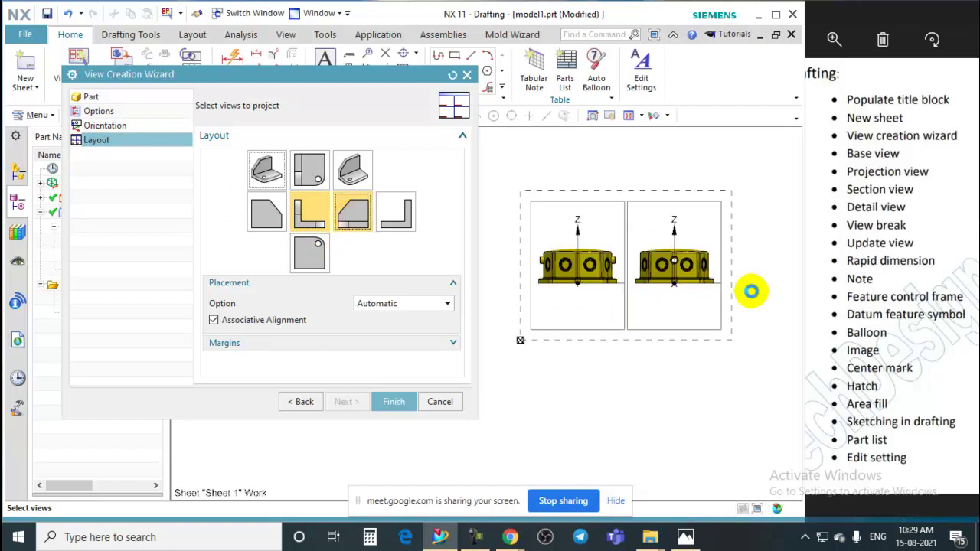
{"action": "left_click", "coordinate": [304, 175]}
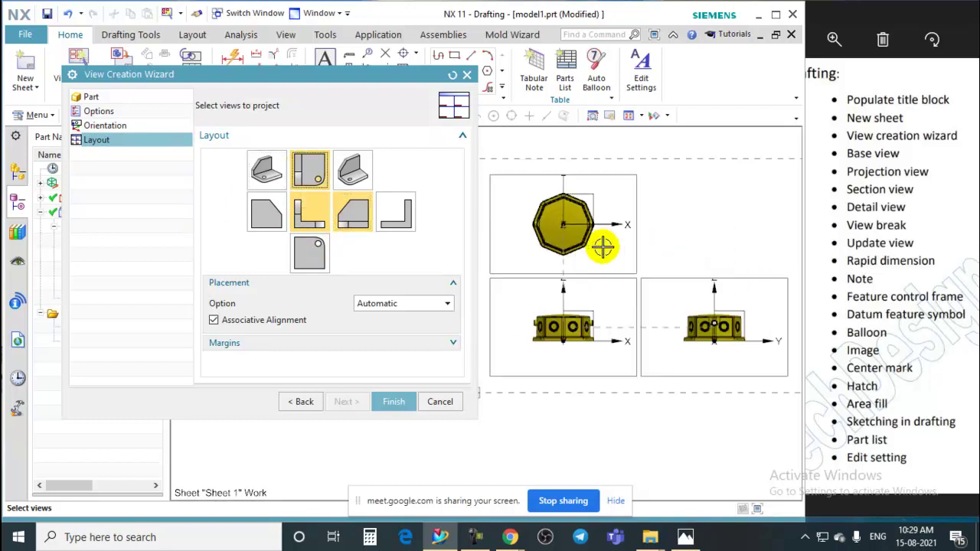
{"action": "left_click", "coordinate": [309, 263]}
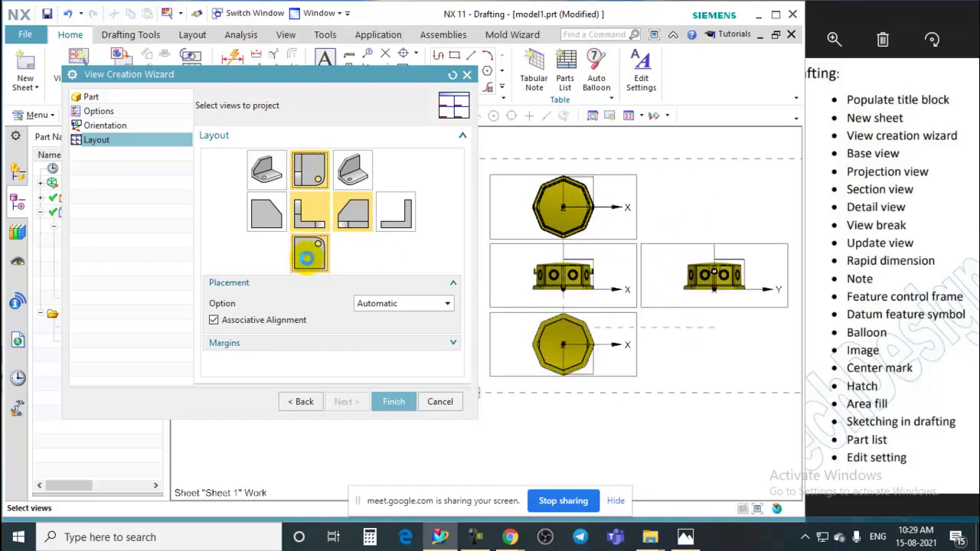
{"action": "scroll", "coordinate": [594, 249], "scroll_direction": "up", "scroll_amount": 1}
{"action": "scroll", "coordinate": [607, 259], "scroll_direction": "up", "scroll_amount": 1}
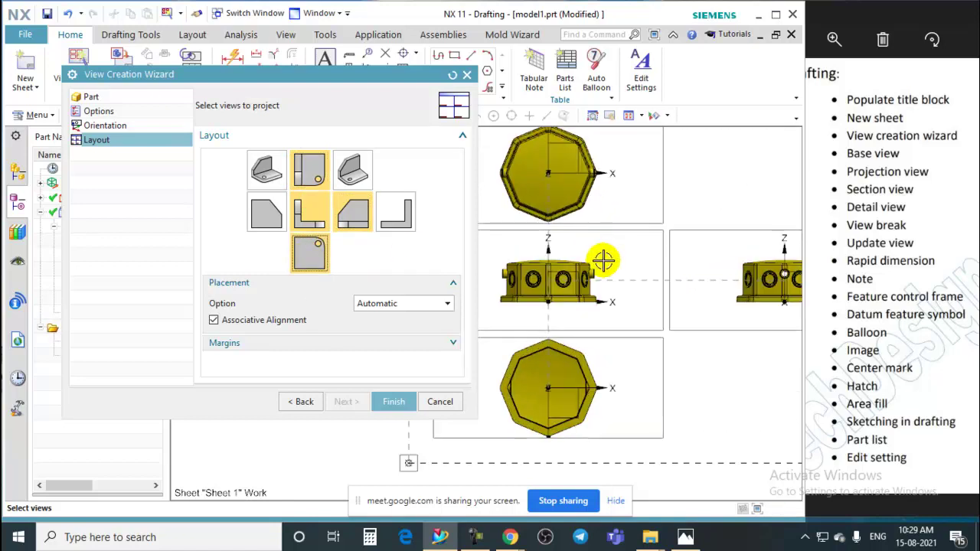
- Add Left, upper-left and upper-right isometric, and Back projected views
{"action": "left_click", "coordinate": [266, 212]}
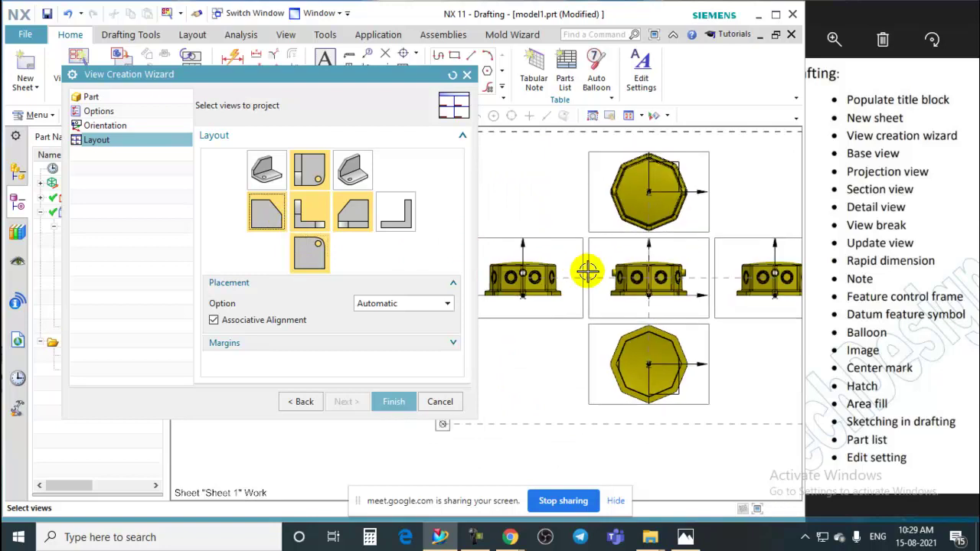
{"action": "left_click", "coordinate": [266, 168]}
{"action": "left_click", "coordinate": [357, 173]}
{"action": "scroll", "coordinate": [715, 251], "scroll_direction": "down", "scroll_amount": 3}
{"action": "scroll", "coordinate": [686, 246], "scroll_direction": "down", "scroll_amount": 1}
{"action": "scroll", "coordinate": [674, 246], "scroll_direction": "up", "scroll_amount": 3}
{"action": "scroll", "coordinate": [582, 244], "scroll_direction": "down", "scroll_amount": 1}
{"action": "scroll", "coordinate": [613, 225], "scroll_direction": "up", "scroll_amount": 2}
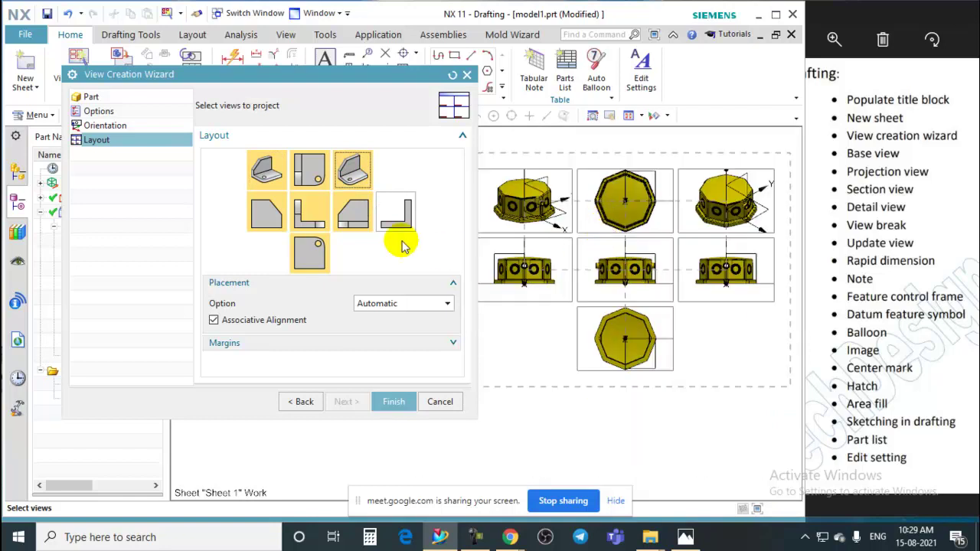
{"action": "left_click", "coordinate": [392, 214]}
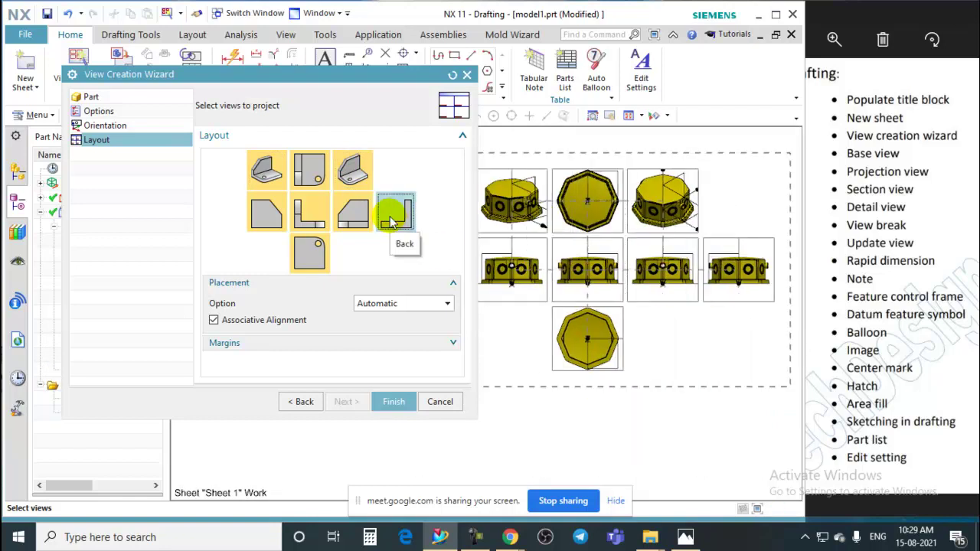
{"action": "scroll", "coordinate": [704, 249], "scroll_direction": "down", "scroll_amount": 1}
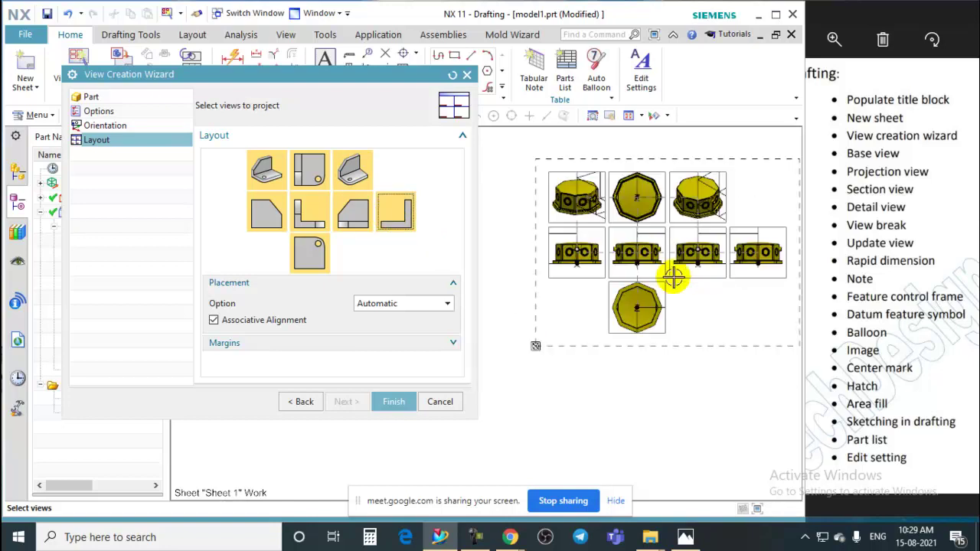
- Remove all the projected views again, leaving only the Front parent view
{"action": "left_click", "coordinate": [397, 218]}
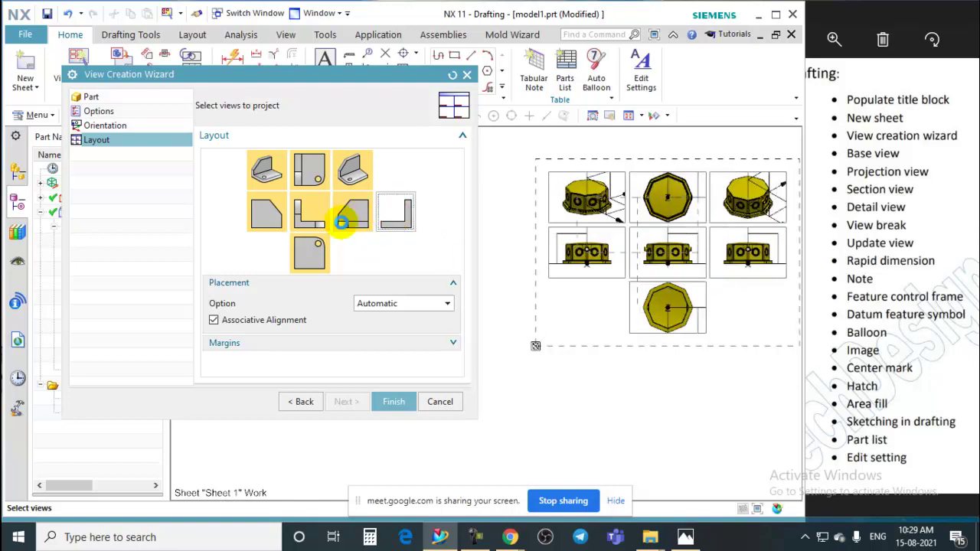
{"action": "left_click", "coordinate": [662, 267]}
{"action": "scroll", "coordinate": [692, 215], "scroll_direction": "up", "scroll_amount": 3}
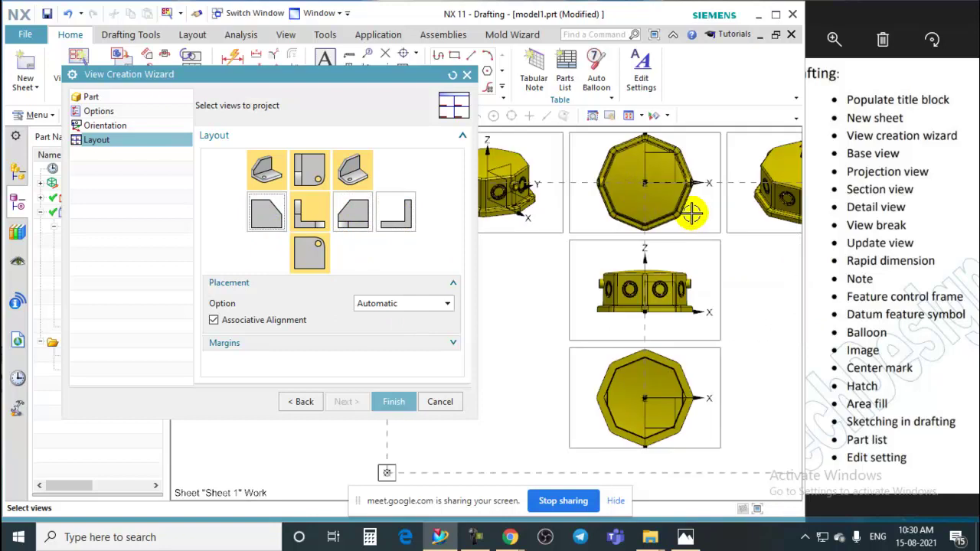
{"action": "scroll", "coordinate": [691, 221], "scroll_direction": "down", "scroll_amount": 1}
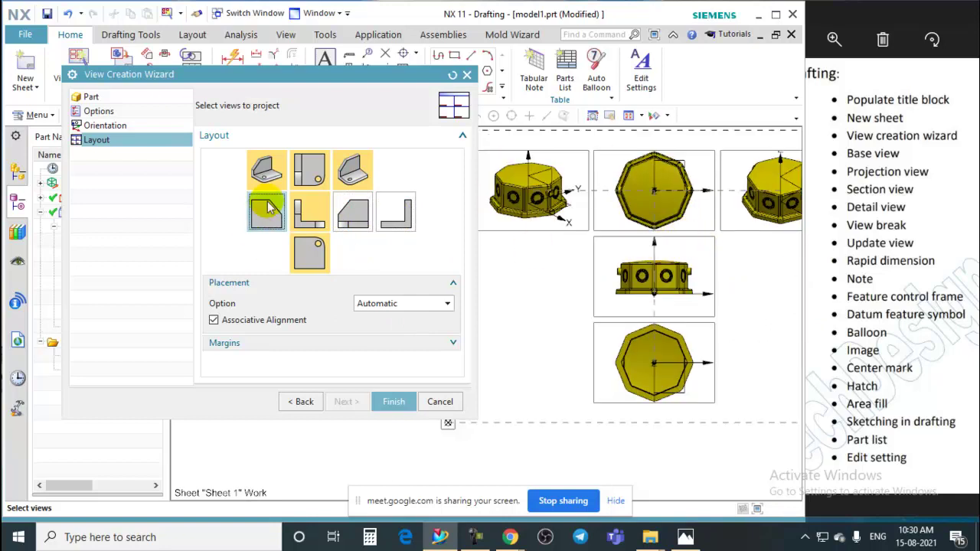
{"action": "left_click", "coordinate": [265, 169]}
{"action": "left_click", "coordinate": [309, 170]}
{"action": "left_click", "coordinate": [352, 170]}
{"action": "left_click", "coordinate": [307, 259]}
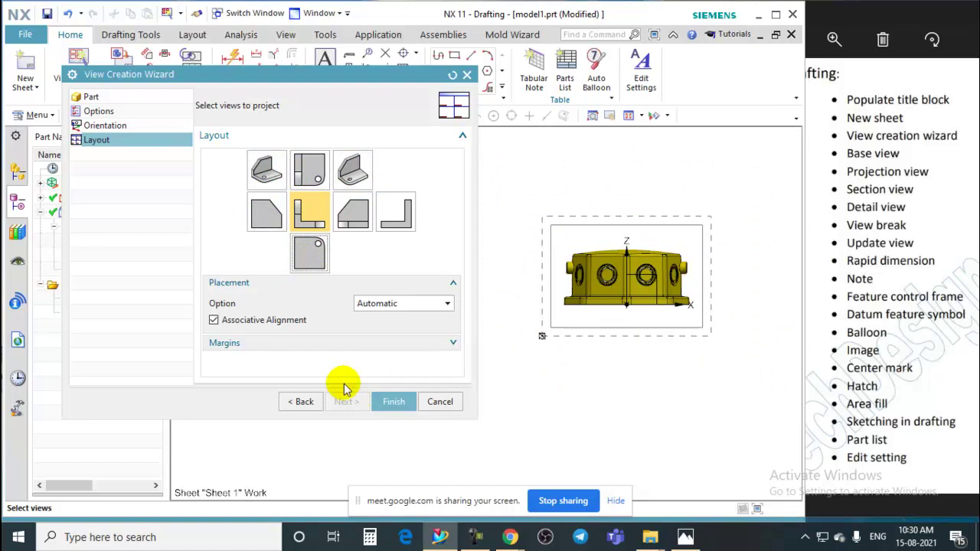
- Cancel the View Creation Wizard, then place and undo a top base view
{"action": "left_click", "coordinate": [439, 402]}
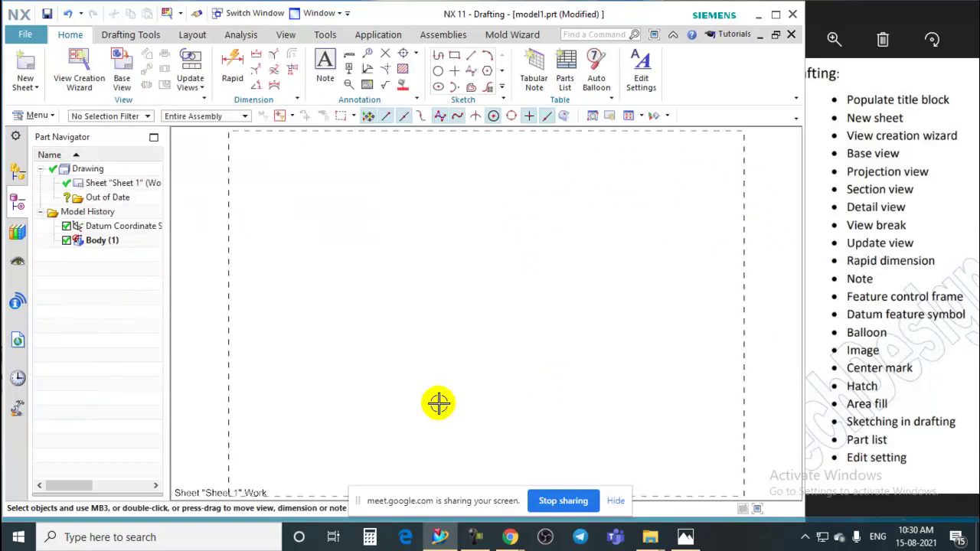
{"action": "scroll", "coordinate": [411, 211], "scroll_direction": "down", "scroll_amount": 3}
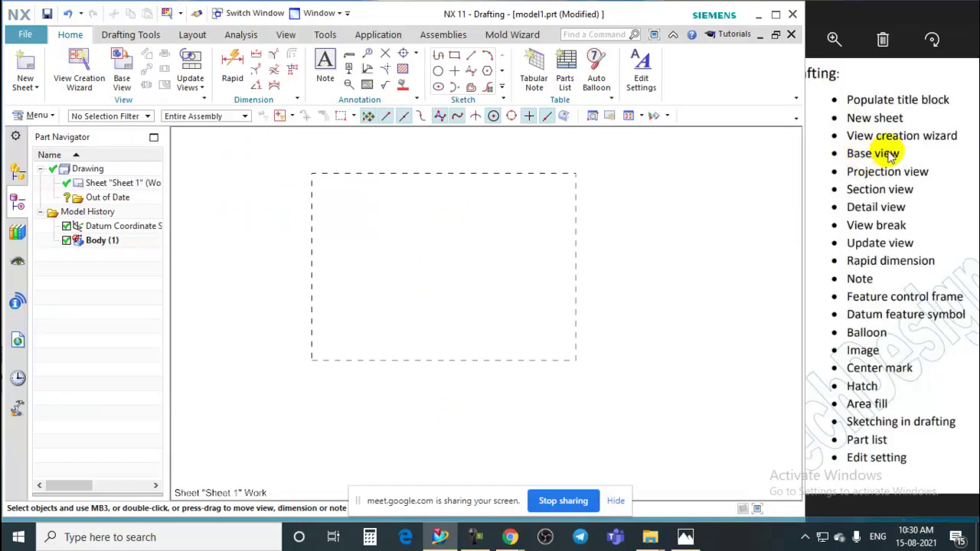
{"action": "left_click", "coordinate": [122, 69]}
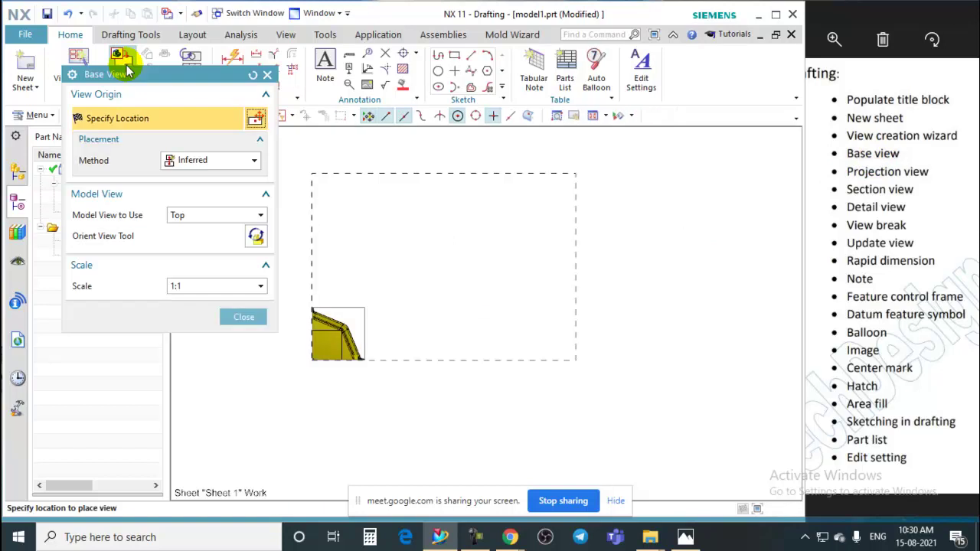
{"action": "scroll", "coordinate": [414, 241], "scroll_direction": "up", "scroll_amount": 1}
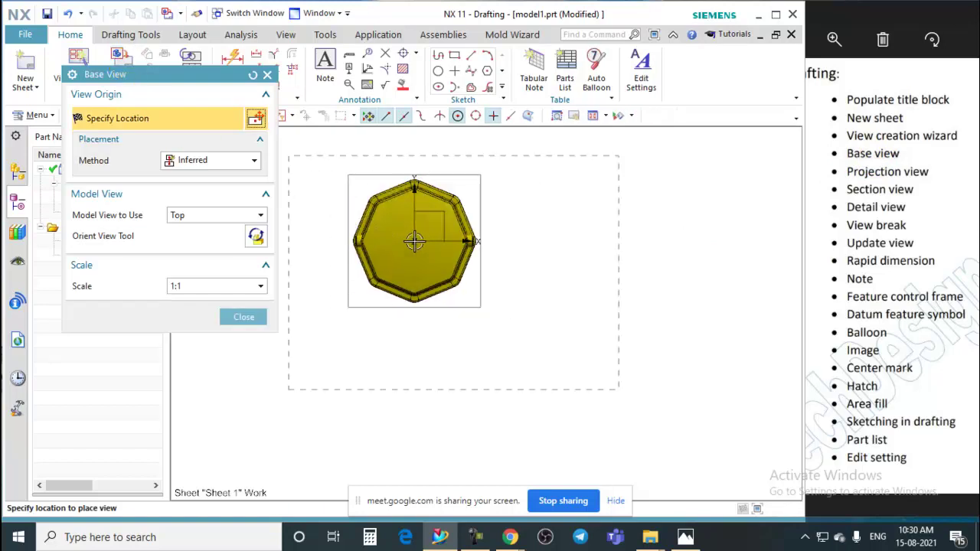
{"action": "scroll", "coordinate": [415, 242], "scroll_direction": "down", "scroll_amount": 1}
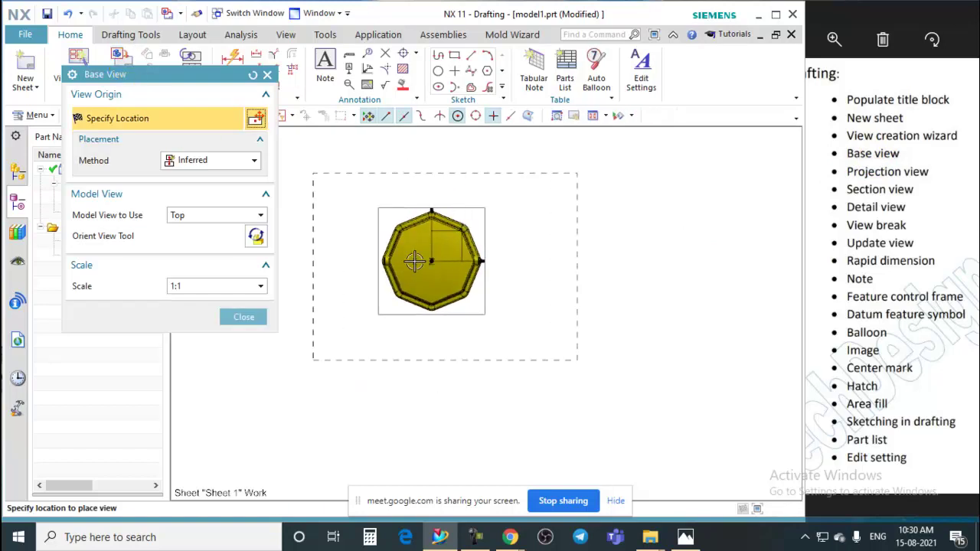
{"action": "left_click", "coordinate": [276, 268]}
{"action": "left_click", "coordinate": [261, 316]}
{"action": "key", "text": "ctrl+z"}
- Change the drawing sheet size to A2 - 420 x 594
{"action": "double_click", "coordinate": [367, 172]}
{"action": "left_click", "coordinate": [203, 145]}
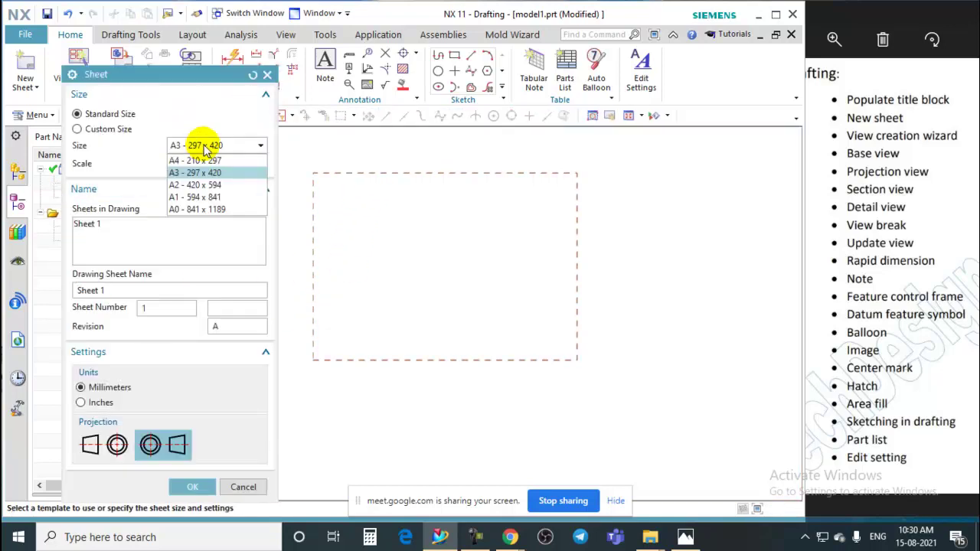
{"action": "left_click", "coordinate": [184, 185]}
{"action": "left_click", "coordinate": [191, 487]}
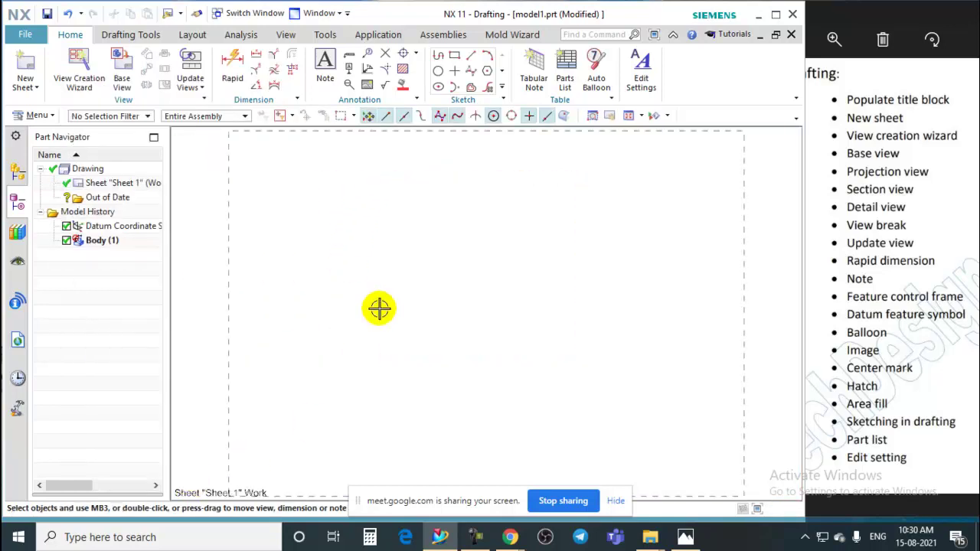
- Start a Base View, rotate and reset the orientation to Top, then close without placing
{"action": "left_click", "coordinate": [122, 68]}
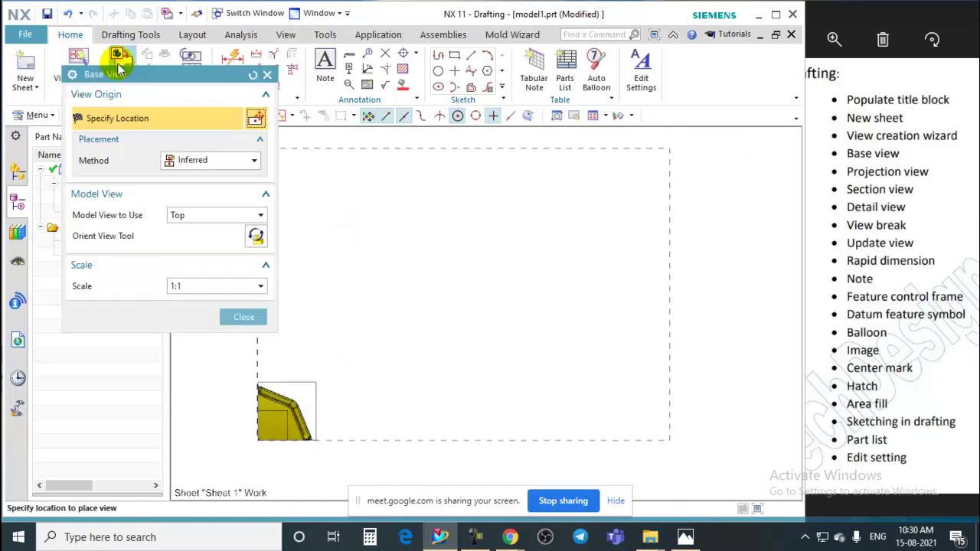
{"action": "scroll", "coordinate": [518, 221], "scroll_direction": "down", "scroll_amount": 1}
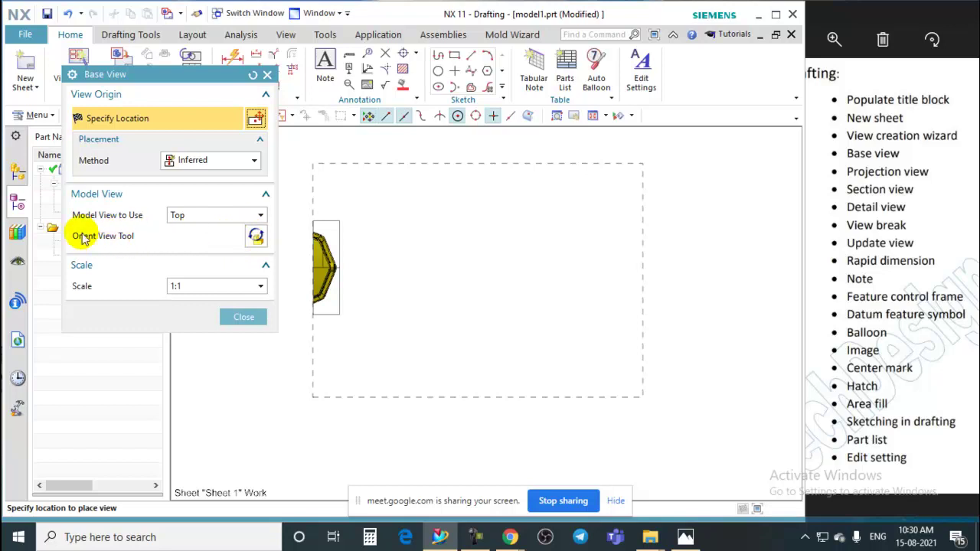
{"action": "left_click", "coordinate": [258, 239]}
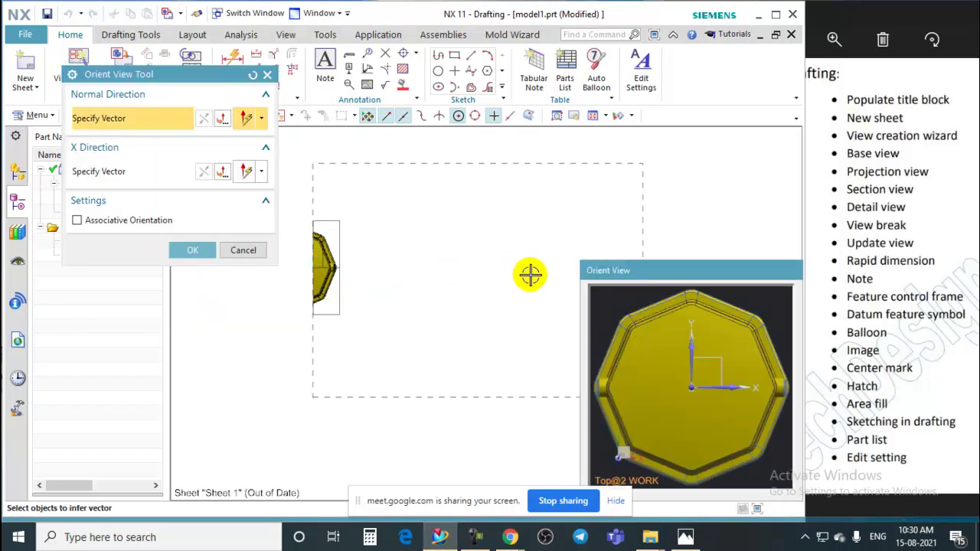
{"action": "mouse_move", "coordinate": [667, 403]}
{"action": "middle_mouse_down"}
{"action": "mouse_move", "coordinate": [692, 376]}
{"action": "mouse_move", "coordinate": [728, 392]}
{"action": "middle_mouse_up"}
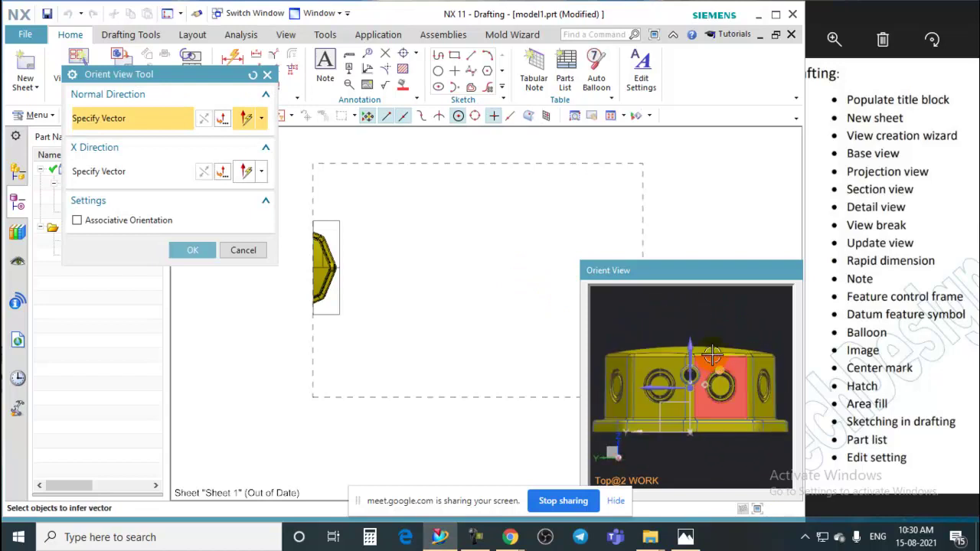
{"action": "key", "text": "ctrl+alt+t"}
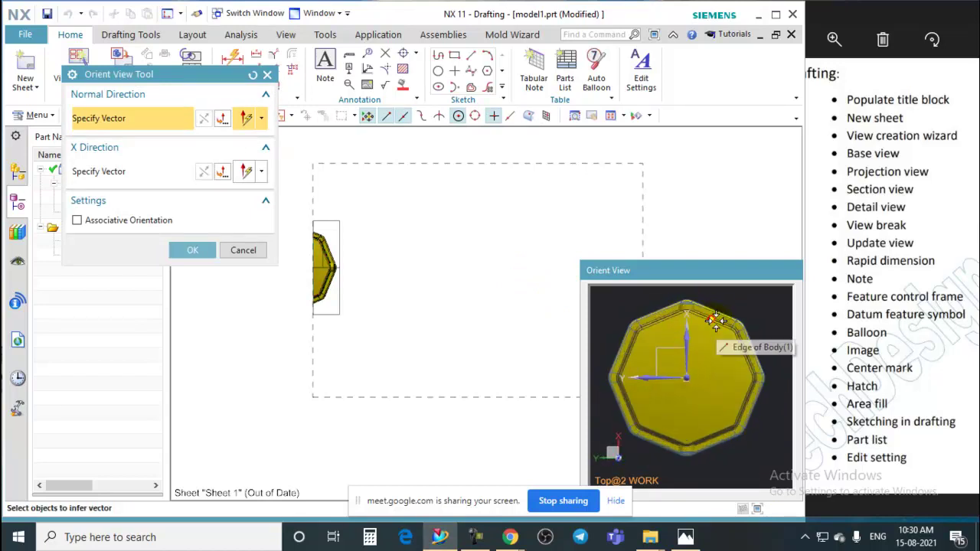
{"action": "left_click", "coordinate": [195, 251]}
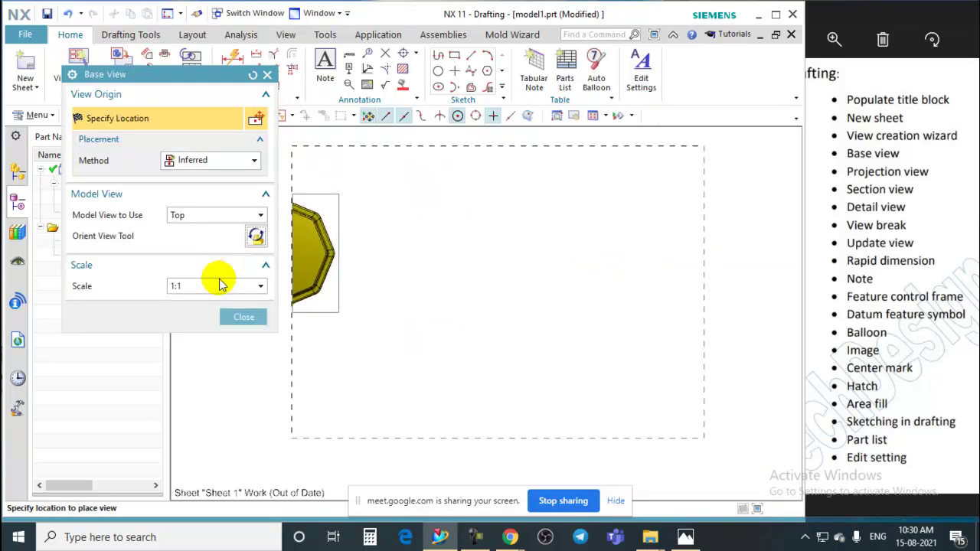
{"action": "scroll", "coordinate": [410, 245], "scroll_direction": "down", "scroll_amount": 2}
{"action": "left_click", "coordinate": [243, 317]}
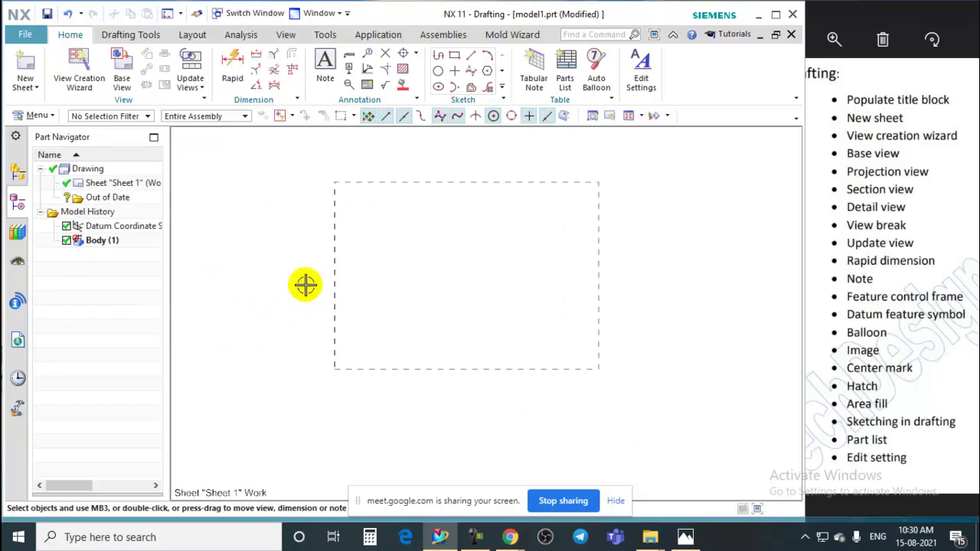
{"action": "double_click", "coordinate": [414, 185]}
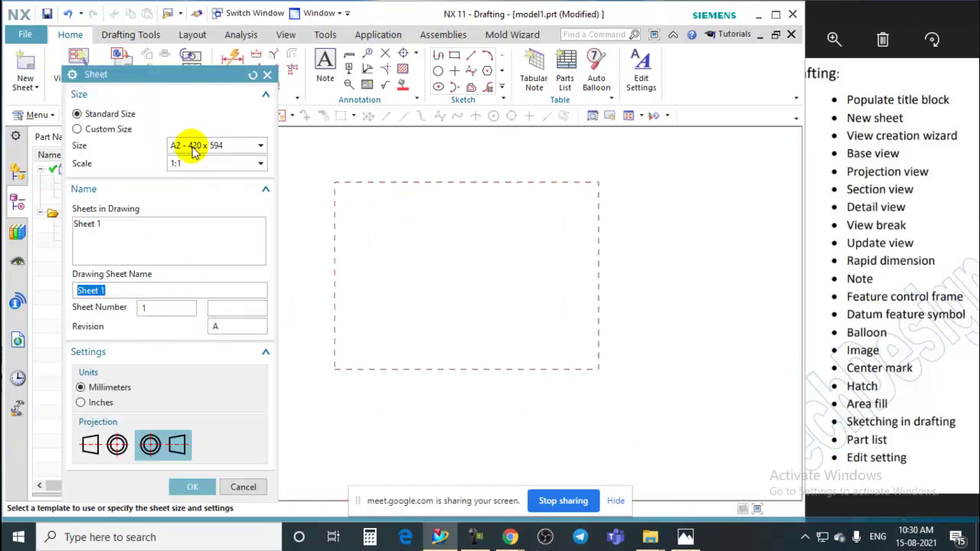
{"action": "left_click", "coordinate": [196, 145]}
{"action": "left_click", "coordinate": [186, 197]}
{"action": "left_click", "coordinate": [180, 481]}
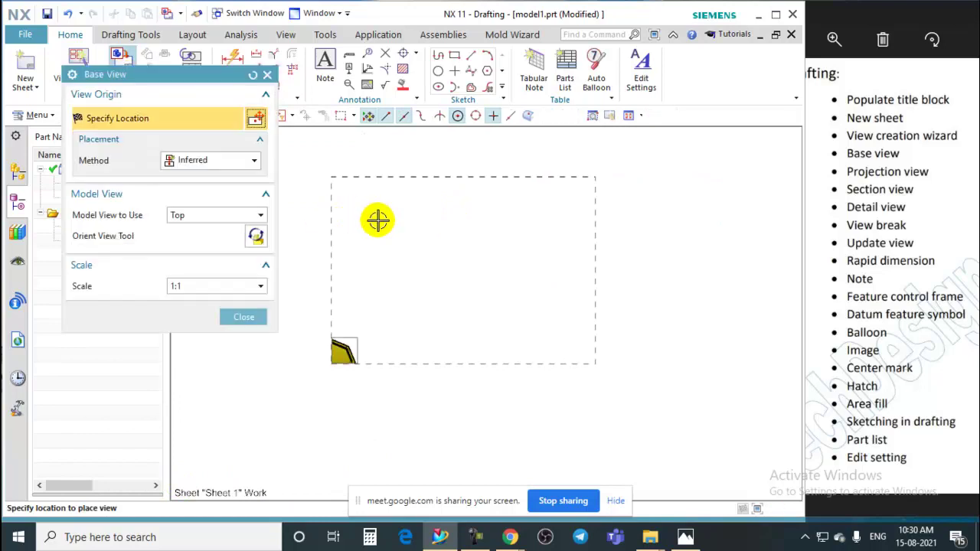
{"action": "scroll", "coordinate": [376, 222], "scroll_direction": "up", "scroll_amount": 4}
{"action": "scroll", "coordinate": [387, 252], "scroll_direction": "down", "scroll_amount": 3}
{"action": "scroll", "coordinate": [376, 253], "scroll_direction": "up", "scroll_amount": 2}
{"action": "scroll", "coordinate": [376, 255], "scroll_direction": "down", "scroll_amount": 1}
{"action": "scroll", "coordinate": [376, 257], "scroll_direction": "down", "scroll_amount": 1}
{"action": "scroll", "coordinate": [372, 253], "scroll_direction": "up", "scroll_amount": 1}
{"action": "scroll", "coordinate": [354, 255], "scroll_direction": "up", "scroll_amount": 2}
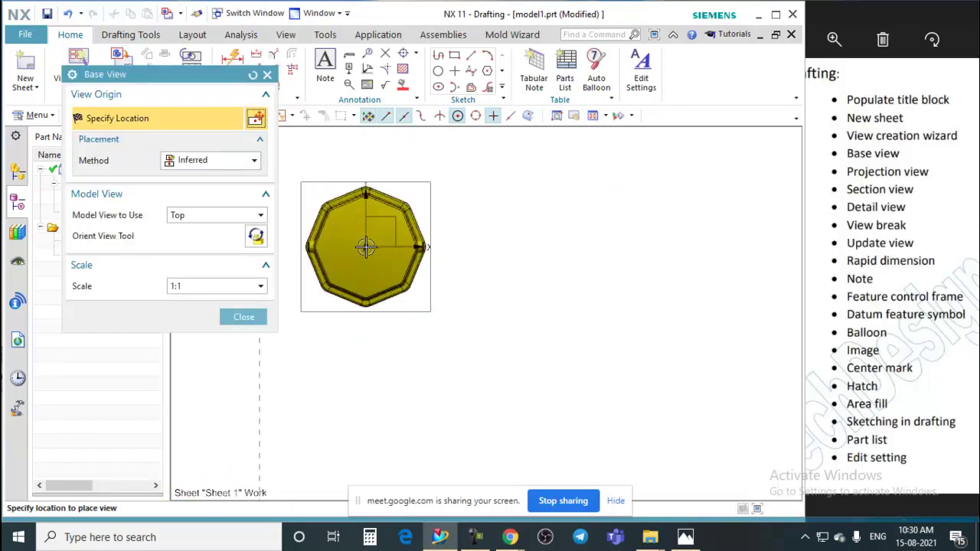
{"action": "left_click", "coordinate": [254, 237]}
{"action": "mouse_move", "coordinate": [639, 337]}
{"action": "middle_mouse_down"}
{"action": "mouse_move", "coordinate": [658, 359]}
{"action": "mouse_move", "coordinate": [648, 373]}
{"action": "mouse_move", "coordinate": [674, 372]}
{"action": "middle_mouse_up"}
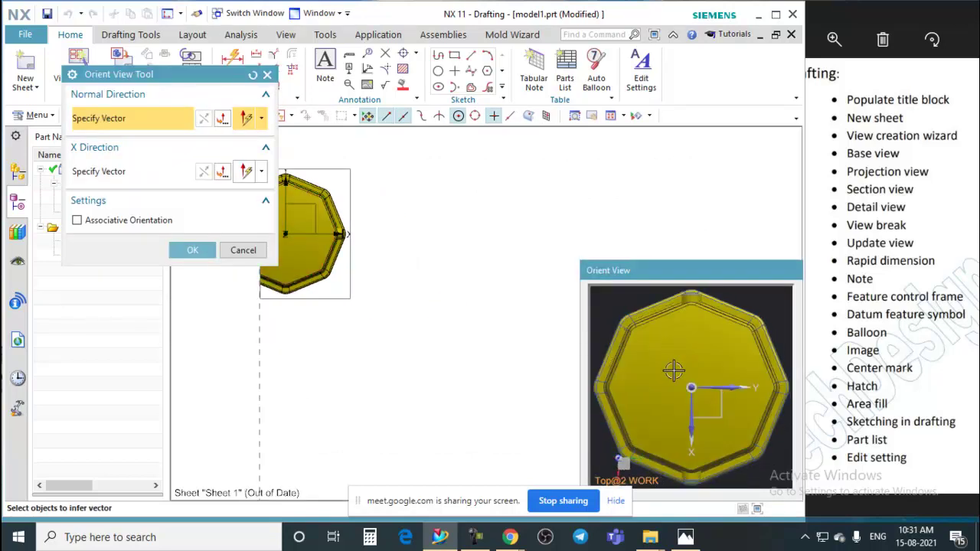
{"action": "left_click", "coordinate": [193, 251]}
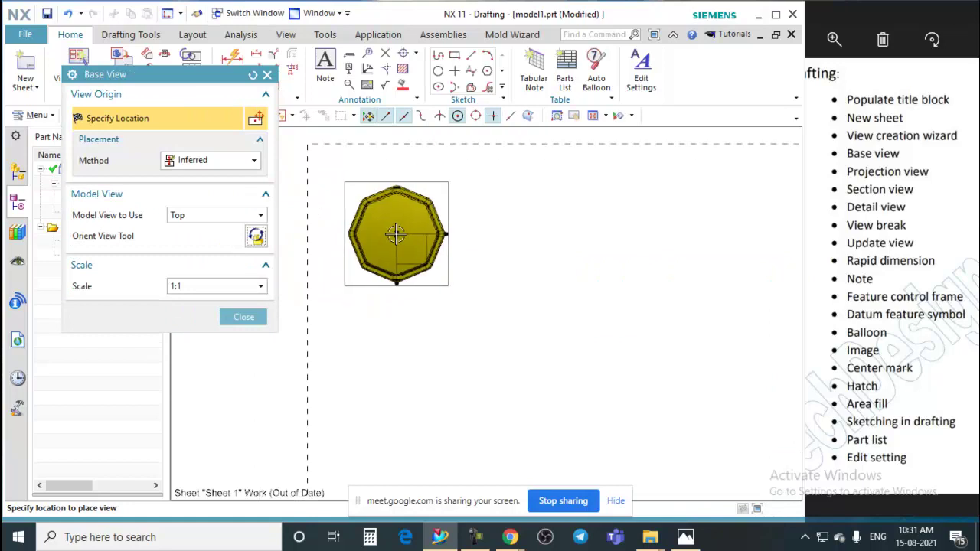
{"action": "left_click", "coordinate": [404, 252]}
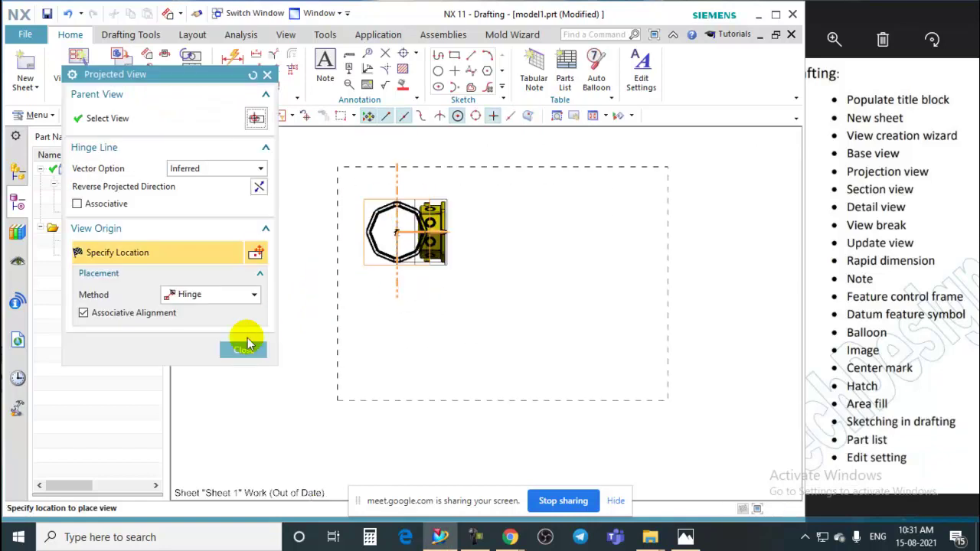
{"action": "left_click", "coordinate": [244, 349]}
{"action": "scroll", "coordinate": [414, 210], "scroll_direction": "up", "scroll_amount": 3}
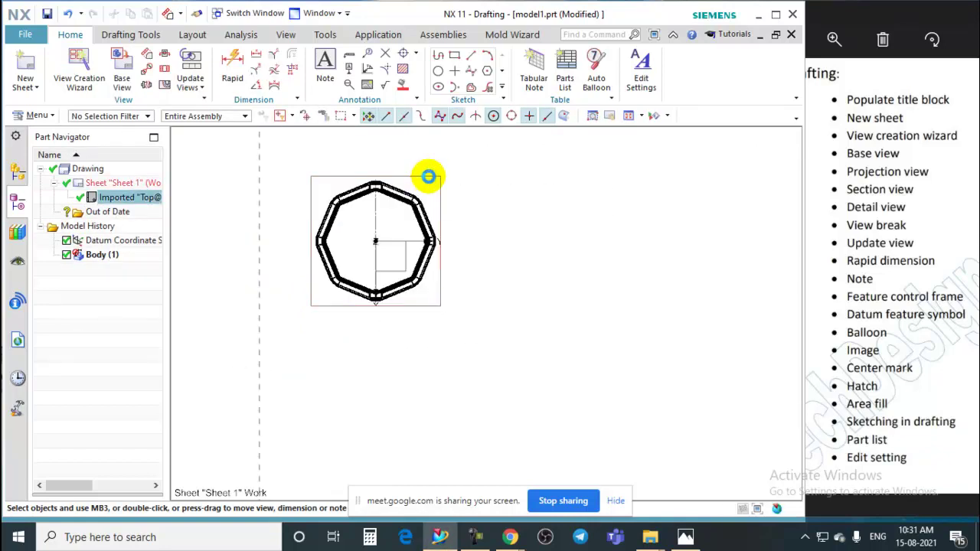
{"action": "double_click", "coordinate": [428, 177]}
{"action": "left_click", "coordinate": [439, 385]}
{"action": "left_click", "coordinate": [371, 197]}
{"action": "double_click", "coordinate": [393, 176]}
{"action": "left_click", "coordinate": [448, 385]}
{"action": "key", "text": "ctrl+z"}
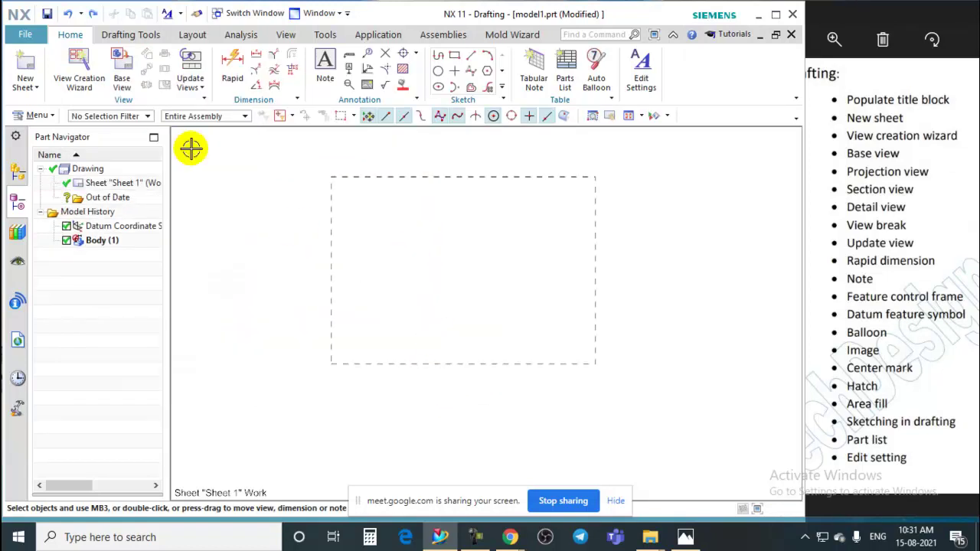
- Start a Base View and try the 1:1, 2:1 and 1:2 scales
{"action": "left_click", "coordinate": [121, 73]}
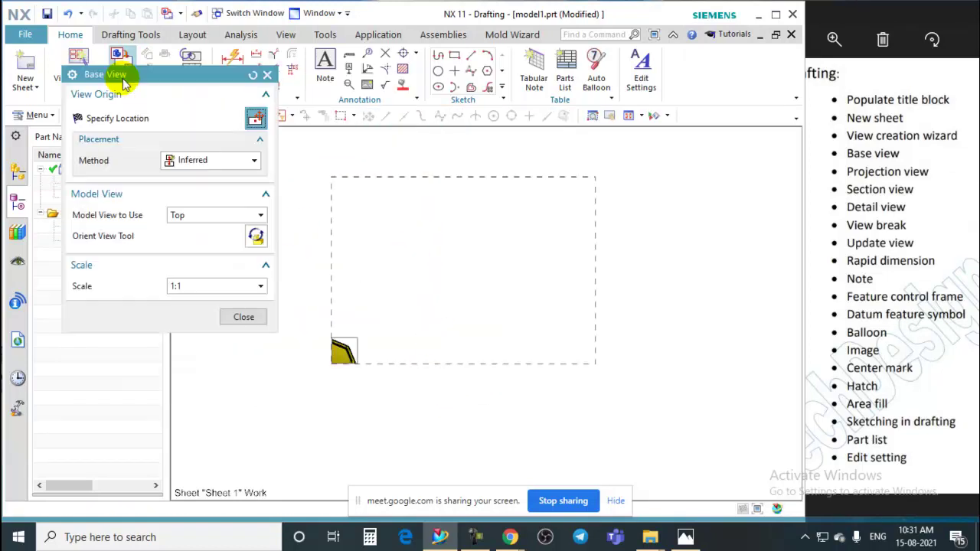
{"action": "left_click", "coordinate": [189, 286]}
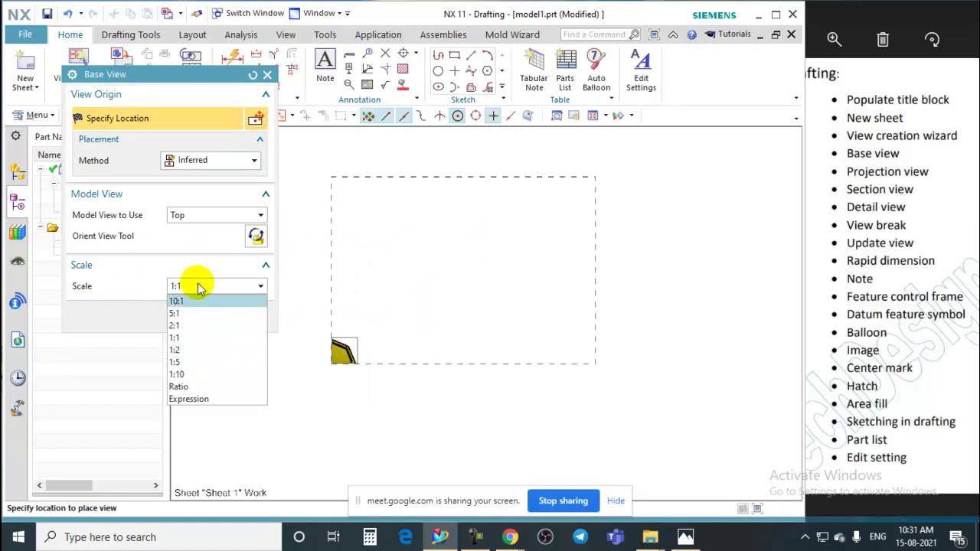
{"action": "left_click", "coordinate": [176, 338]}
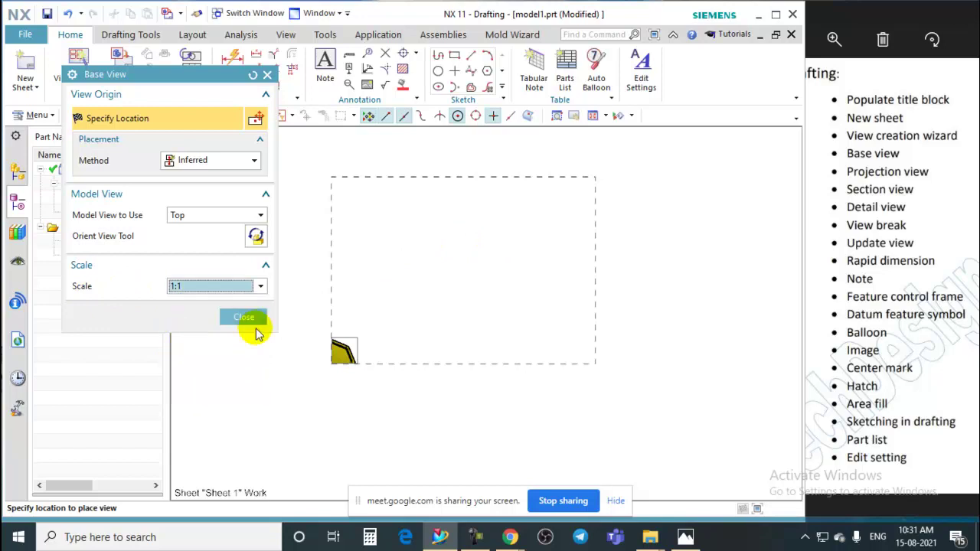
{"action": "left_click", "coordinate": [214, 286]}
{"action": "left_click", "coordinate": [185, 327]}
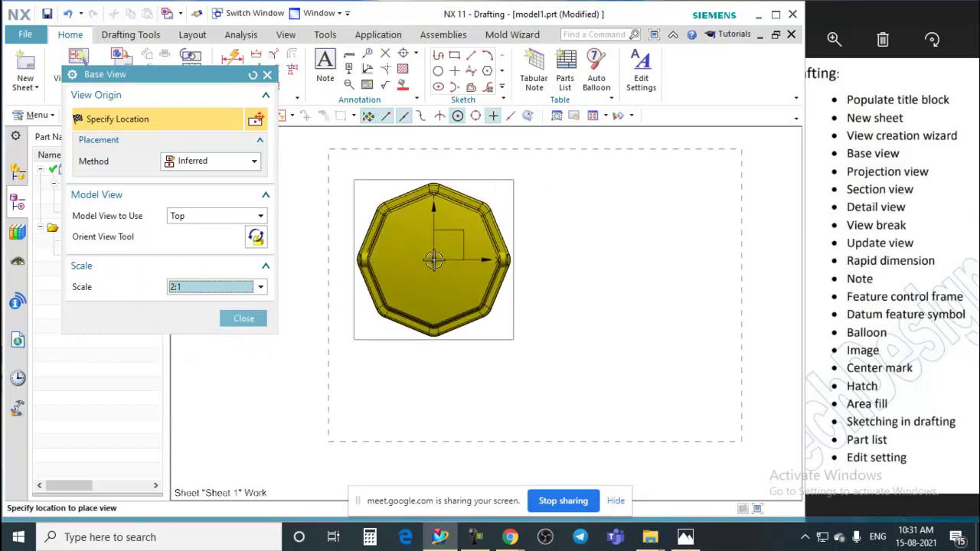
{"action": "left_click", "coordinate": [212, 290]}
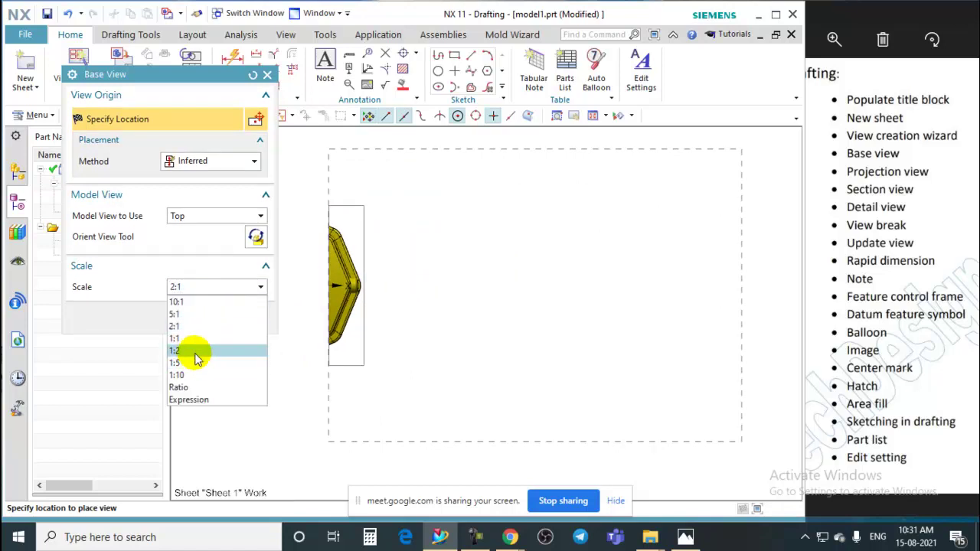
{"action": "left_click", "coordinate": [196, 347]}
{"action": "scroll", "coordinate": [410, 238], "scroll_direction": "up", "scroll_amount": 4}
{"action": "scroll", "coordinate": [409, 234], "scroll_direction": "down", "scroll_amount": 2}
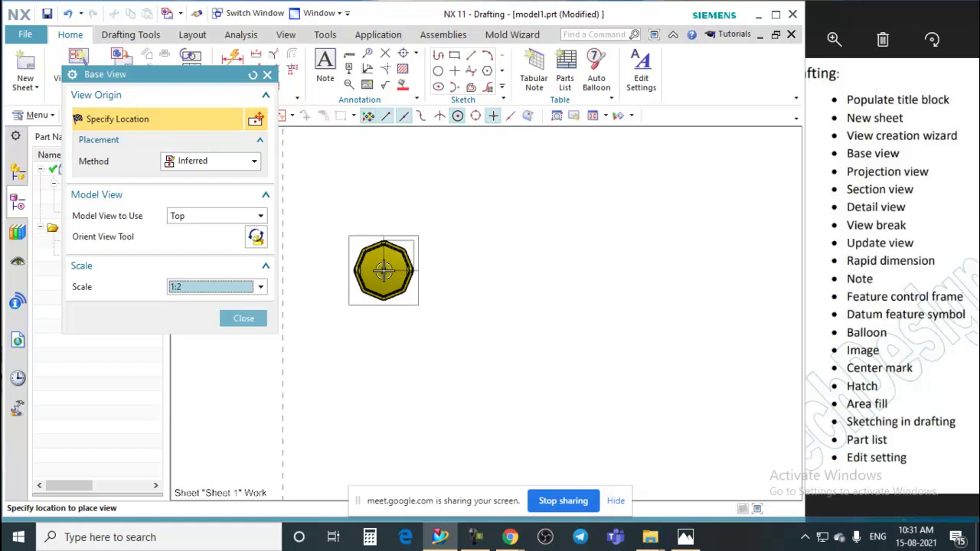
- Set scale back to 1:1 and place the Top view without projected views
{"action": "left_click", "coordinate": [234, 290]}
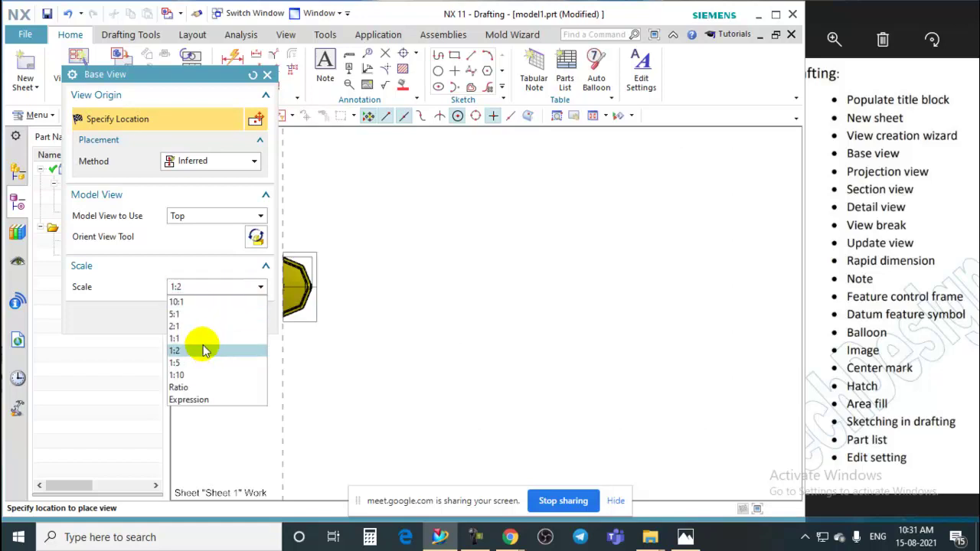
{"action": "left_click", "coordinate": [203, 344]}
{"action": "scroll", "coordinate": [401, 232], "scroll_direction": "down", "scroll_amount": 2}
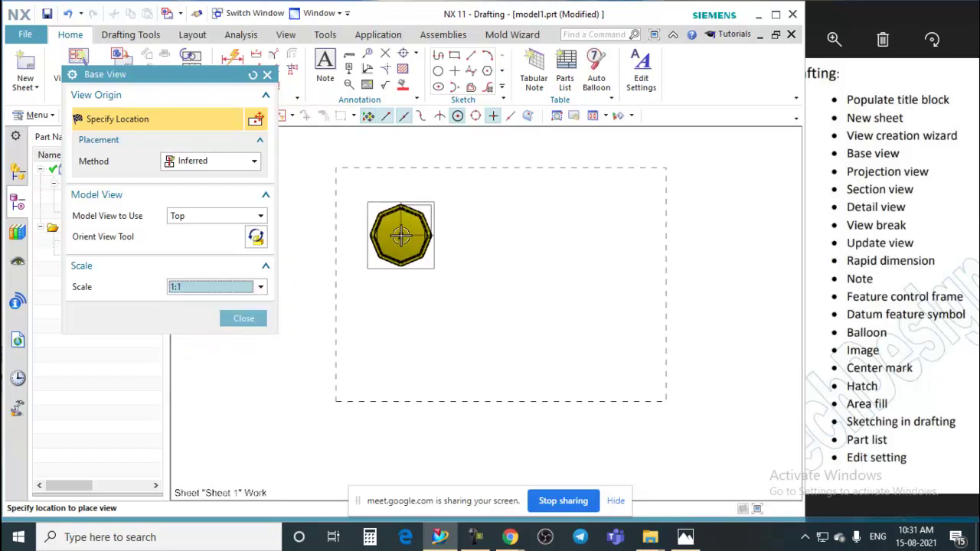
{"action": "left_click", "coordinate": [382, 261]}
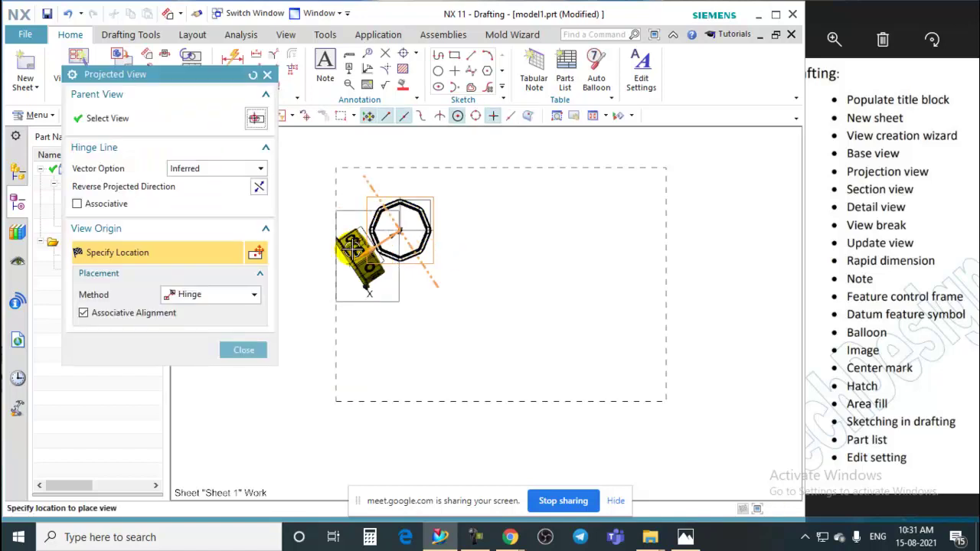
{"action": "scroll", "coordinate": [321, 257], "scroll_direction": "down", "scroll_amount": 2}
{"action": "left_click", "coordinate": [239, 352]}
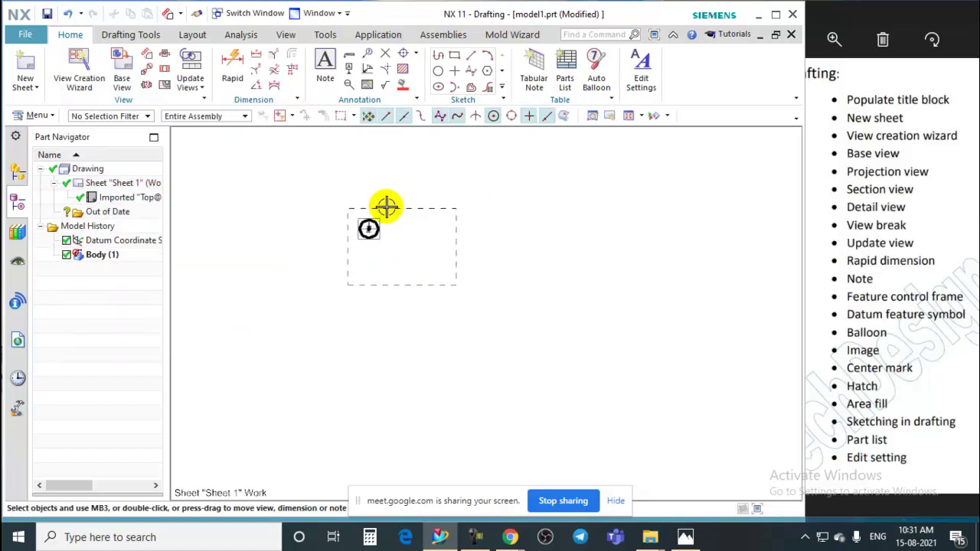
{"action": "scroll", "coordinate": [383, 222], "scroll_direction": "up", "scroll_amount": 2}
{"action": "scroll", "coordinate": [382, 228], "scroll_direction": "up", "scroll_amount": 2}
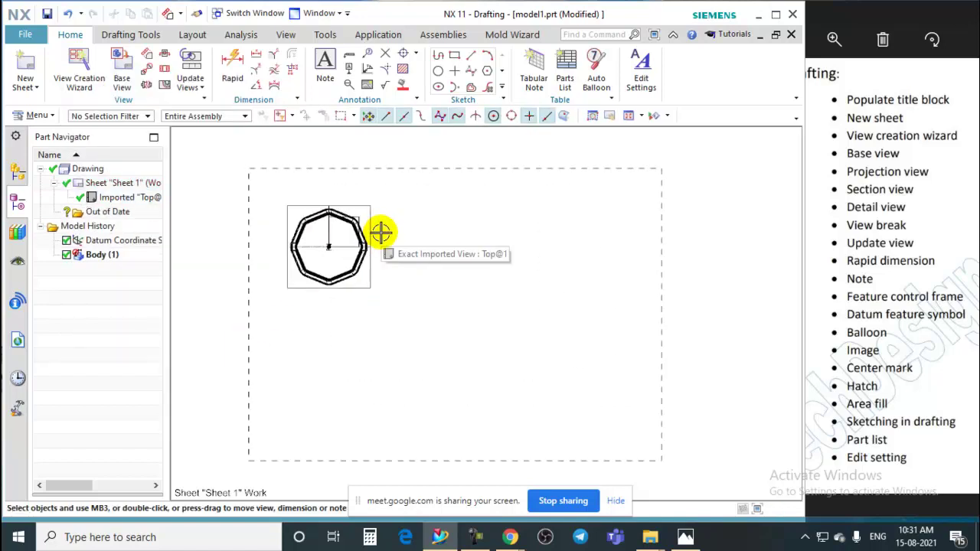
- Re-place the top view and add projected views to its right and below
{"action": "key", "text": "ctrl+z"}
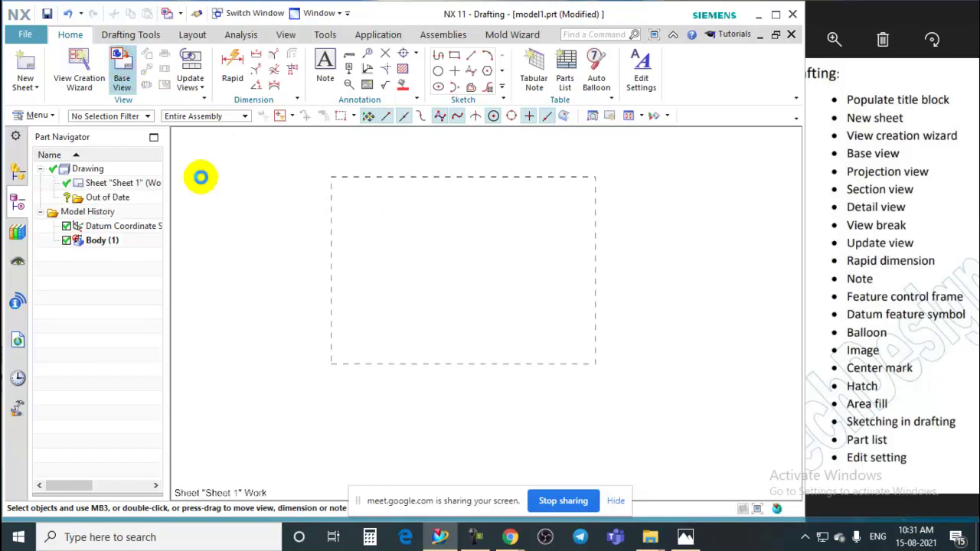
{"action": "left_click", "coordinate": [412, 275]}
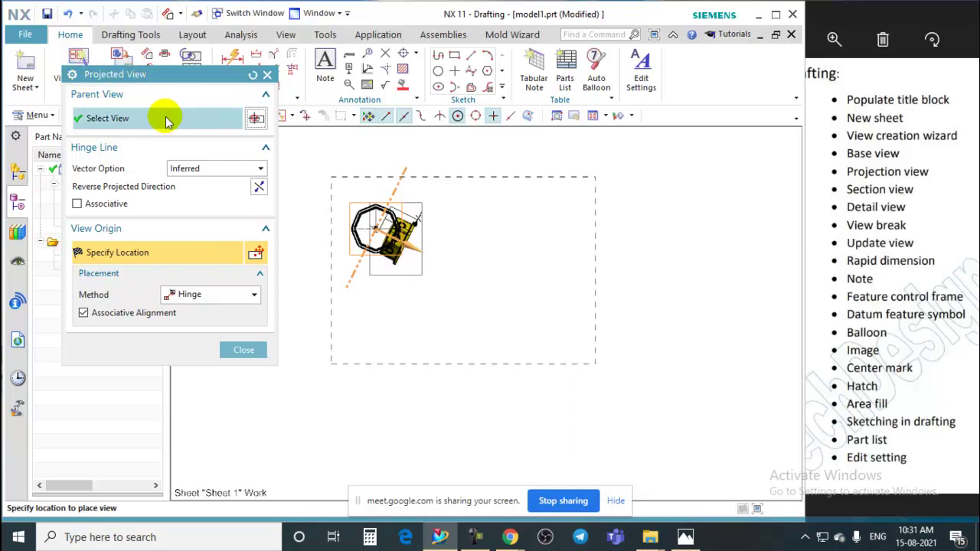
{"action": "scroll", "coordinate": [459, 226], "scroll_direction": "up", "scroll_amount": 3}
{"action": "left_click", "coordinate": [511, 251]}
{"action": "scroll", "coordinate": [447, 376], "scroll_direction": "down", "scroll_amount": 3}
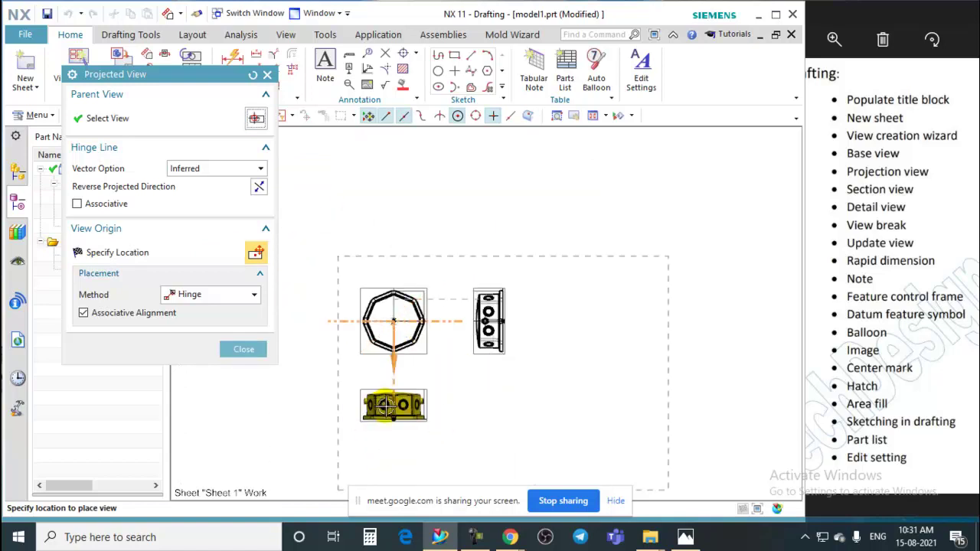
{"action": "left_click", "coordinate": [485, 422]}
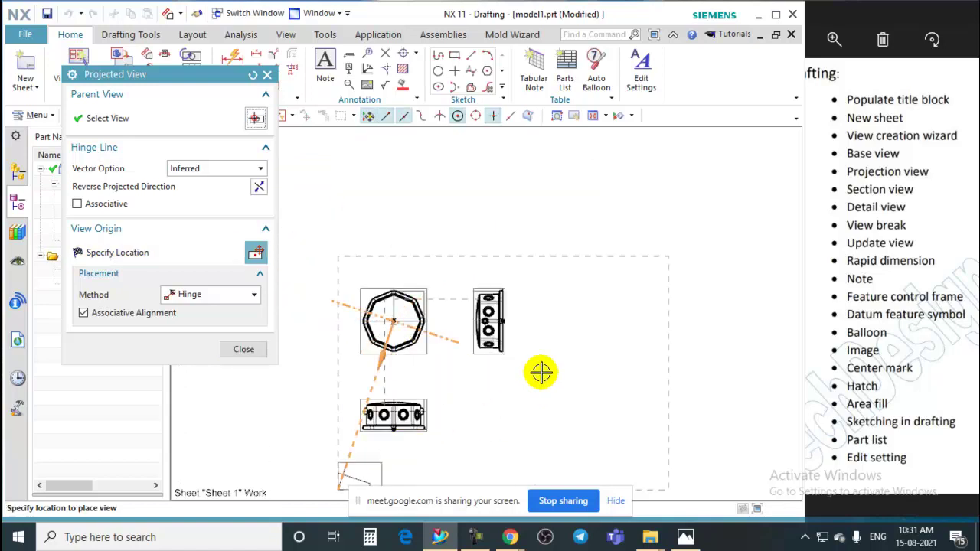
{"action": "left_click", "coordinate": [244, 350]}
{"action": "scroll", "coordinate": [508, 375], "scroll_direction": "up", "scroll_amount": 2}
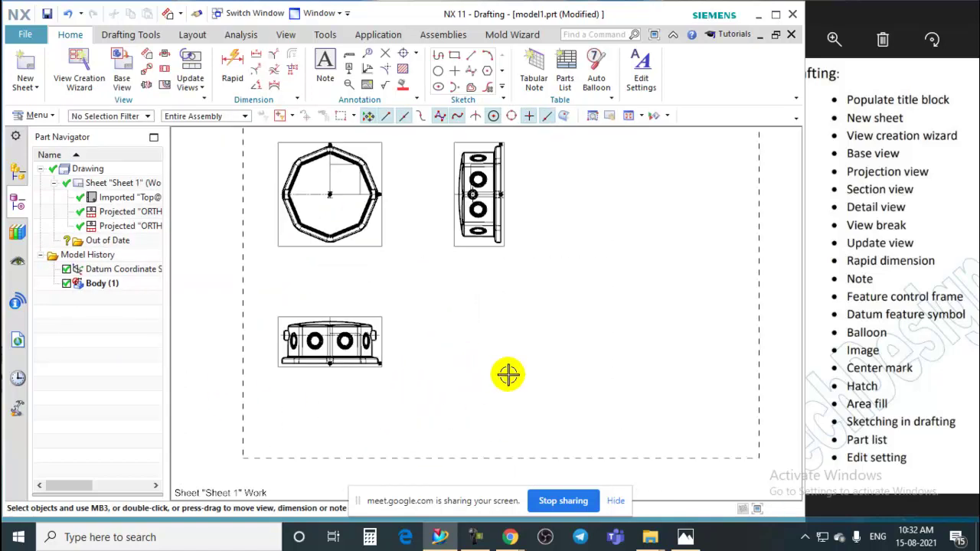
- Remove both projected views and delete the remaining top view
{"action": "key", "text": "ctrl+z"}
{"action": "scroll", "coordinate": [488, 374], "scroll_direction": "down", "scroll_amount": 5}
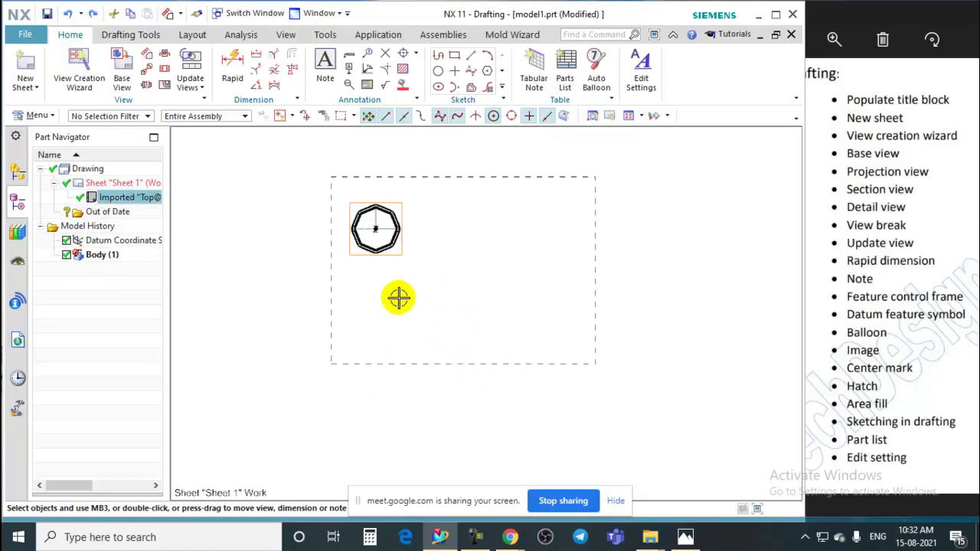
{"action": "key", "text": "Delete"}
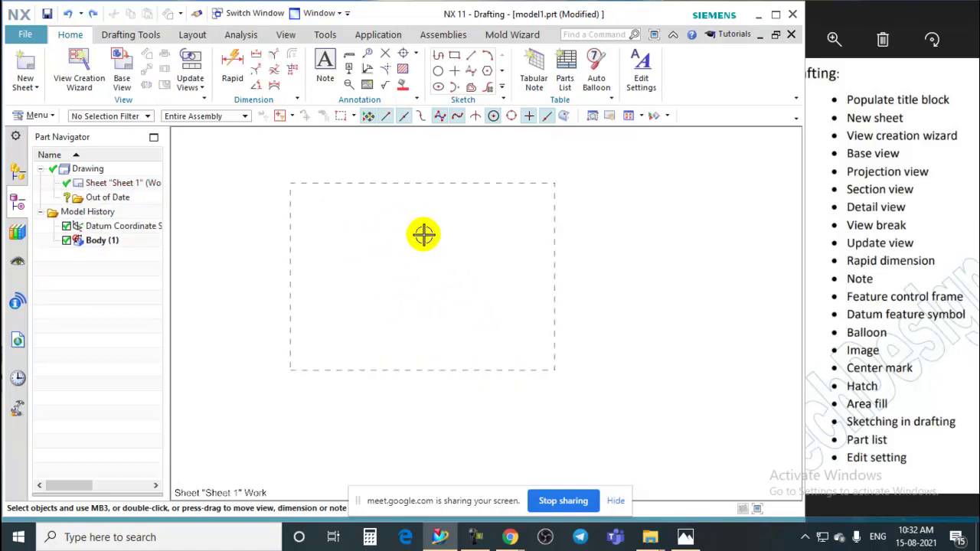
- Start a Base View and rotate the model in the Orient View Tool
{"action": "left_click", "coordinate": [121, 68]}
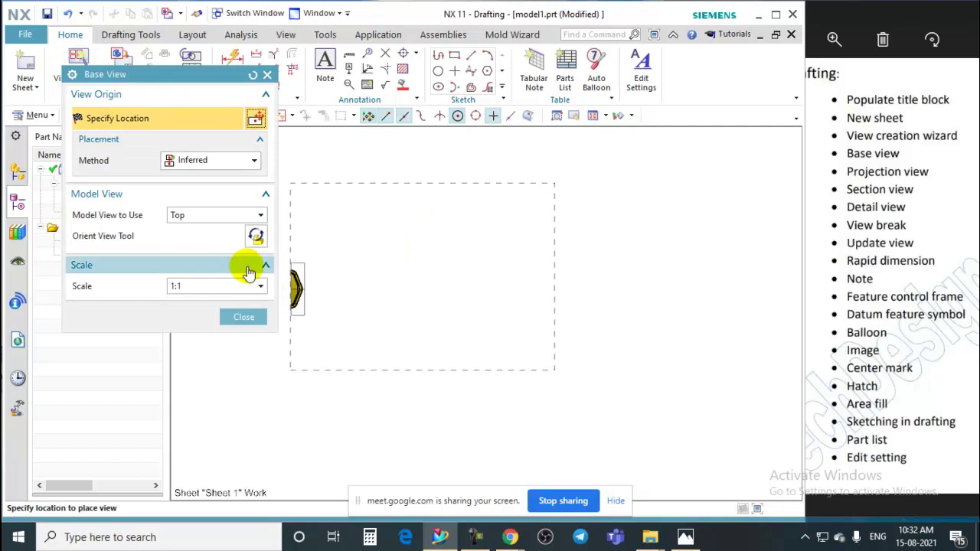
{"action": "left_click", "coordinate": [256, 235]}
{"action": "key", "text": "Escape"}
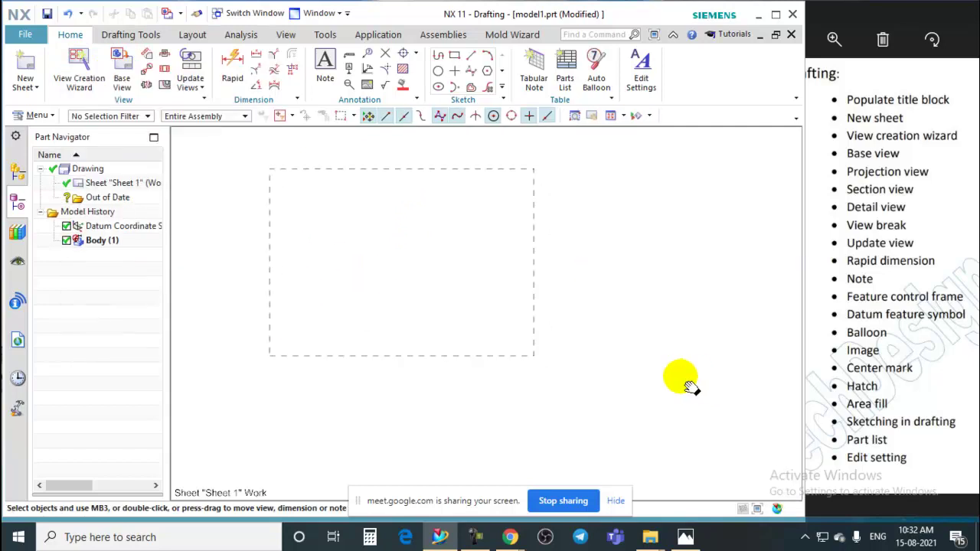
{"action": "left_click", "coordinate": [123, 69]}
{"action": "left_click", "coordinate": [256, 235]}
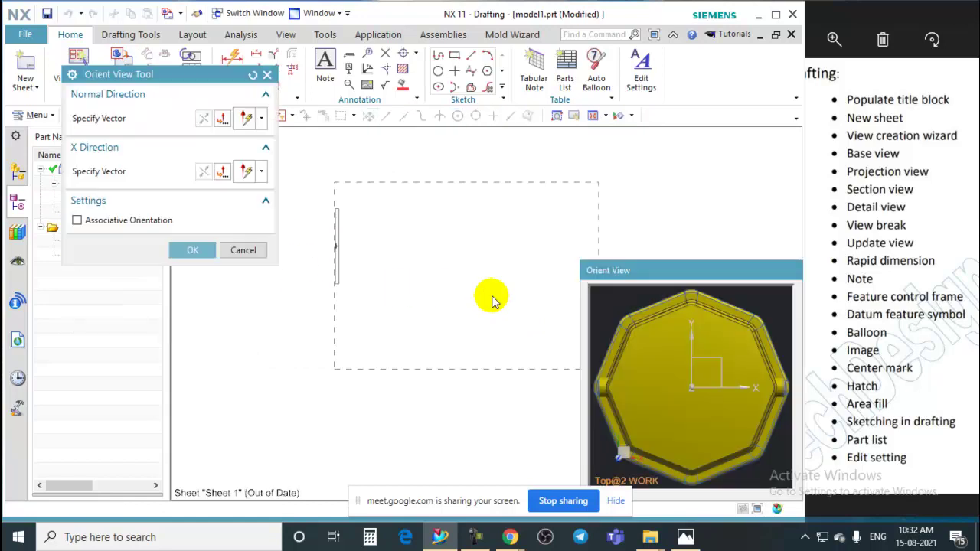
{"action": "mouse_move", "coordinate": [689, 443]}
{"action": "middle_mouse_down"}
{"action": "mouse_move", "coordinate": [627, 444]}
{"action": "mouse_move", "coordinate": [615, 459]}
{"action": "middle_mouse_up"}
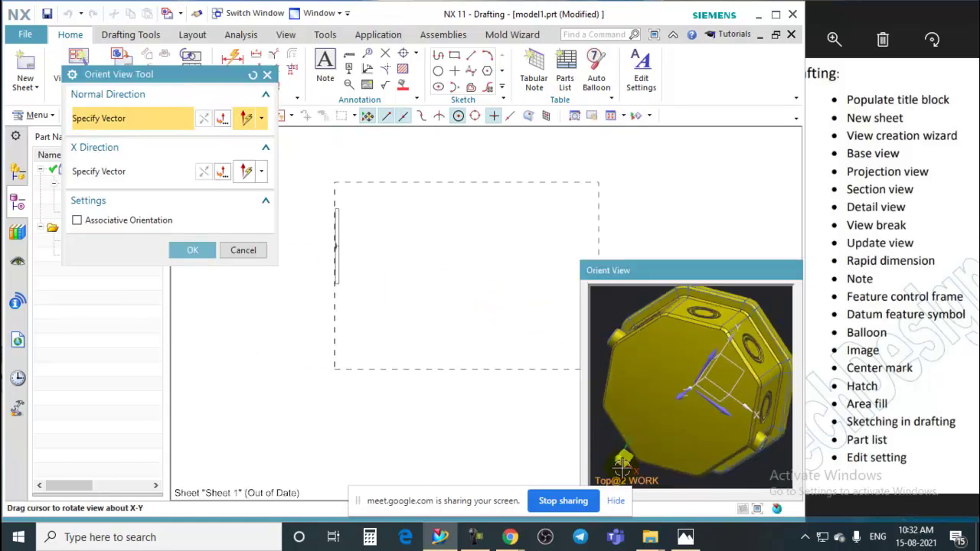
{"action": "middle_click", "coordinate": [616, 461]}
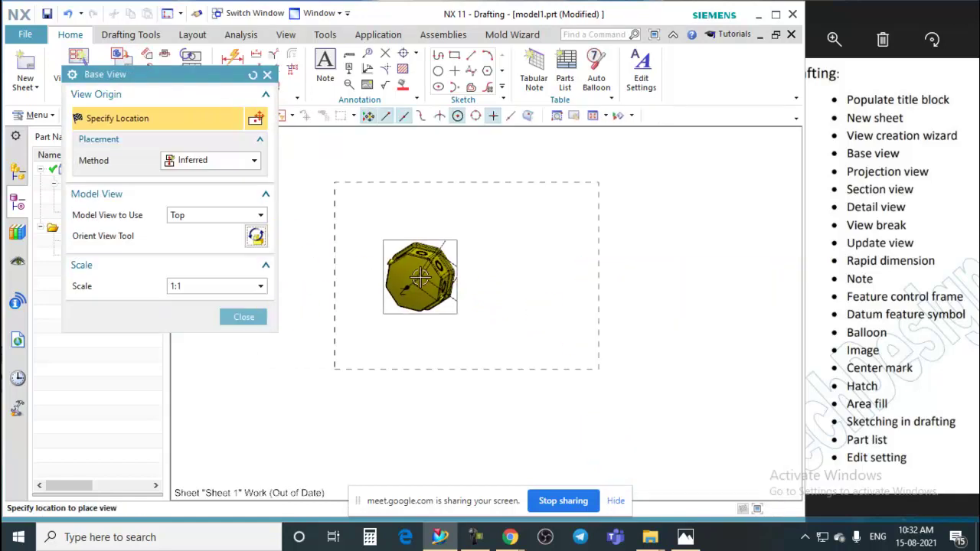
- Snap the orientation to exact top with F8 and place the view upper left
{"action": "left_click", "coordinate": [256, 237]}
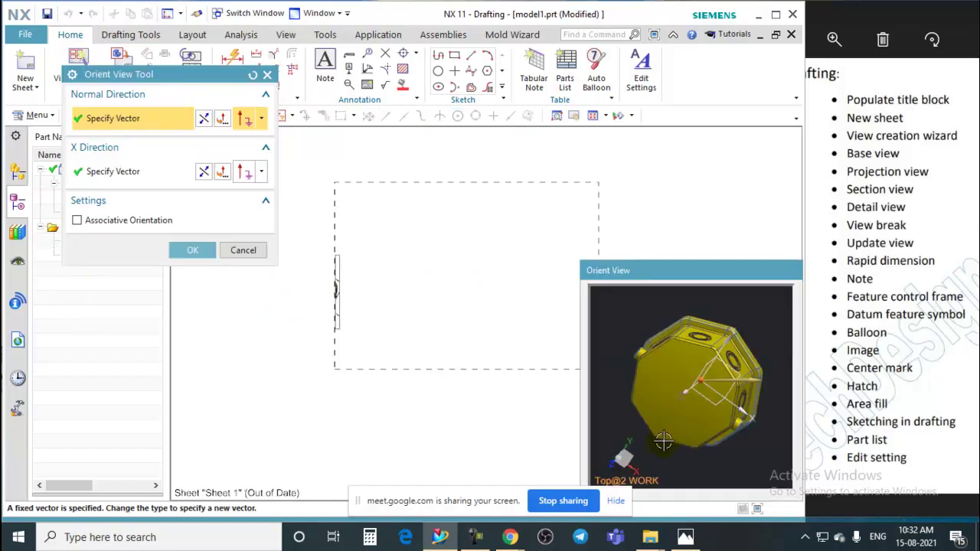
{"action": "key", "text": "F8"}
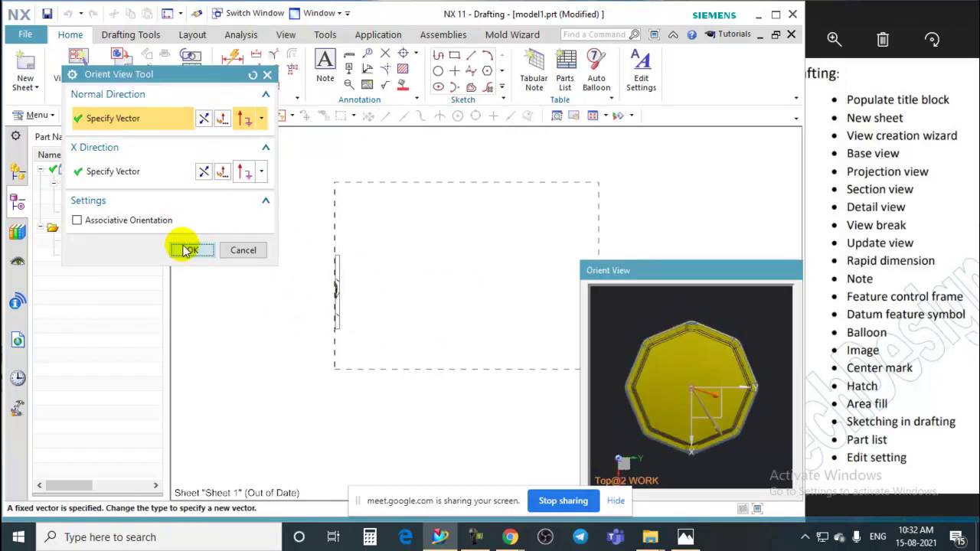
{"action": "left_click", "coordinate": [187, 250]}
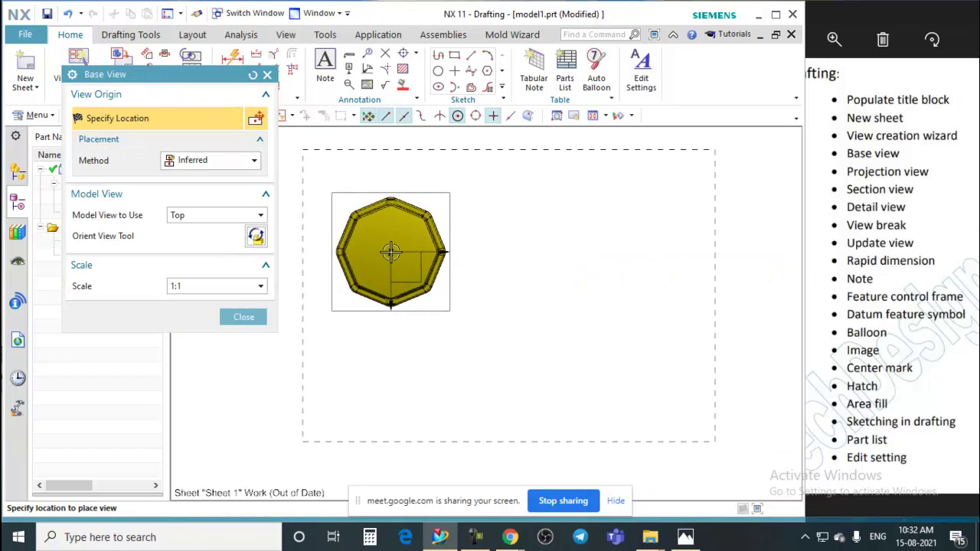
{"action": "left_click", "coordinate": [391, 241]}
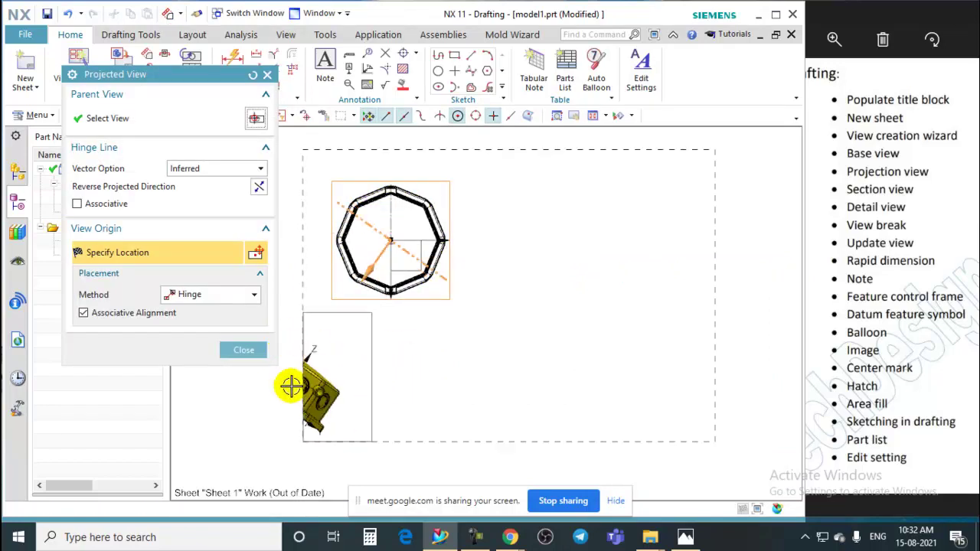
{"action": "left_click", "coordinate": [243, 350]}
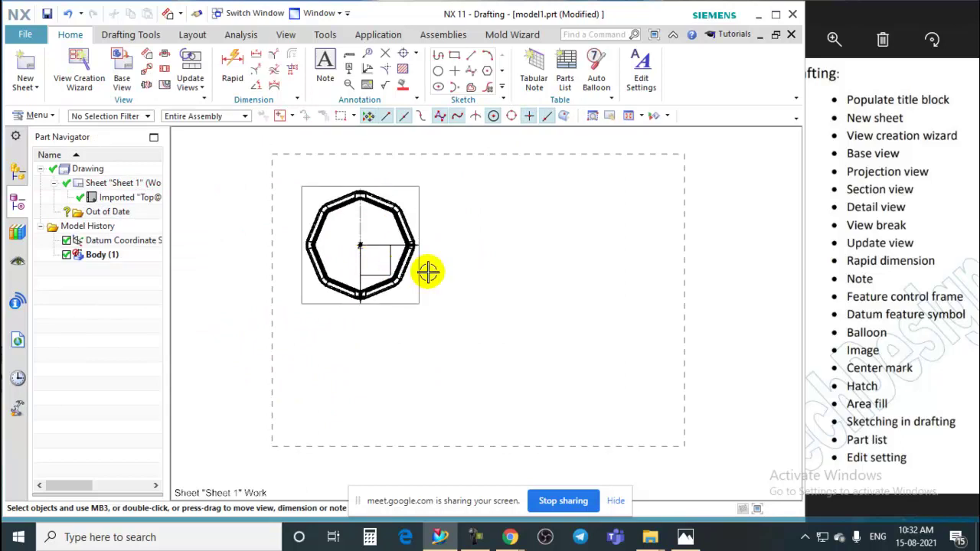
- In Modeling, hide the Datum Coordinate System
{"action": "key", "text": "ctrl+m"}
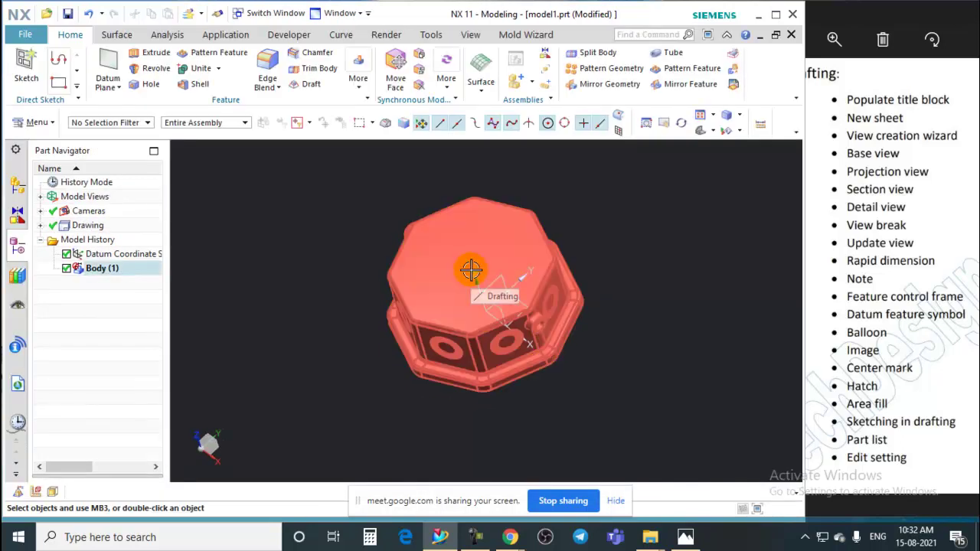
{"action": "right_click", "coordinate": [489, 295]}
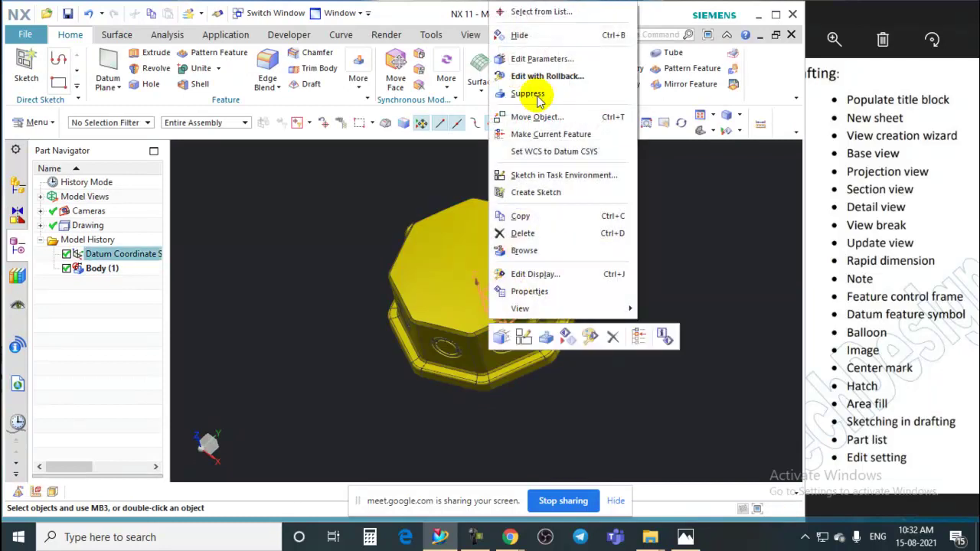
{"action": "left_click", "coordinate": [516, 32]}
{"action": "scroll", "coordinate": [477, 215], "scroll_direction": "down", "scroll_amount": 2}
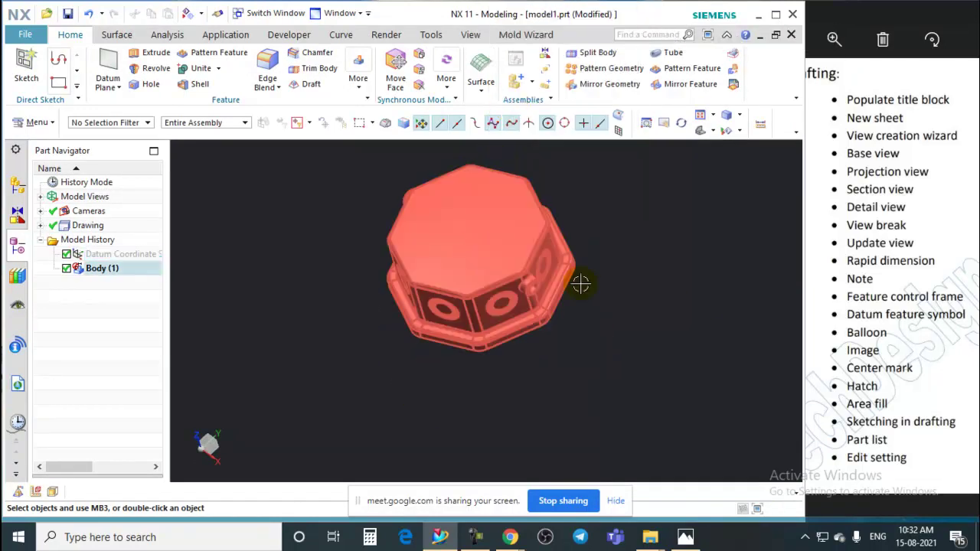
- Switch back to the Drafting application and view Sheet 1
{"action": "left_click", "coordinate": [23, 34]}
{"action": "mouse_move", "coordinate": [52, 149]}
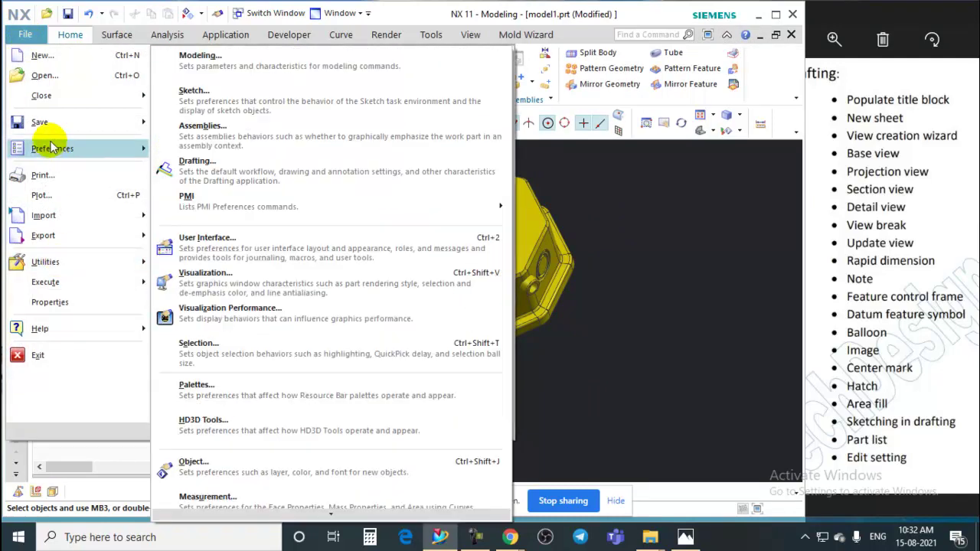
{"action": "mouse_move", "coordinate": [44, 76]}
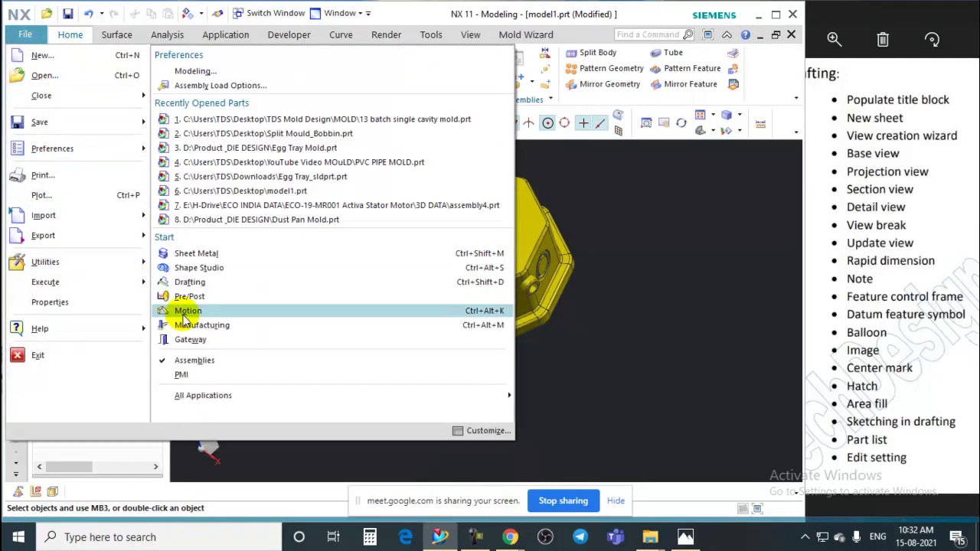
{"action": "left_click", "coordinate": [189, 282]}
{"action": "scroll", "coordinate": [388, 211], "scroll_direction": "down", "scroll_amount": 1}
{"action": "scroll", "coordinate": [343, 222], "scroll_direction": "up", "scroll_amount": 2}
{"action": "scroll", "coordinate": [347, 231], "scroll_direction": "down", "scroll_amount": 2}
{"action": "scroll", "coordinate": [341, 223], "scroll_direction": "down", "scroll_amount": 5}
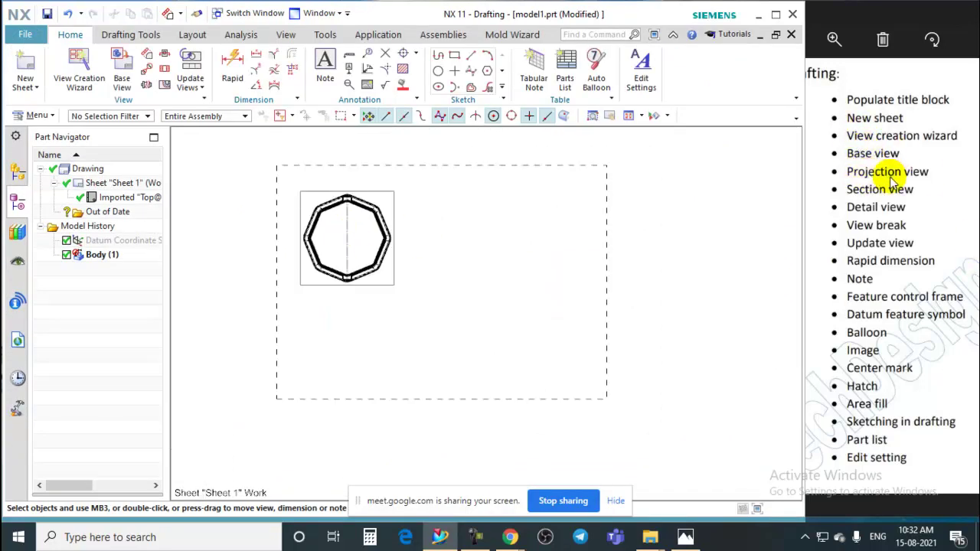
- Place a projected side view to the right of the top view
{"action": "left_click", "coordinate": [146, 56]}
{"action": "scroll", "coordinate": [459, 222], "scroll_direction": "down", "scroll_amount": 1}
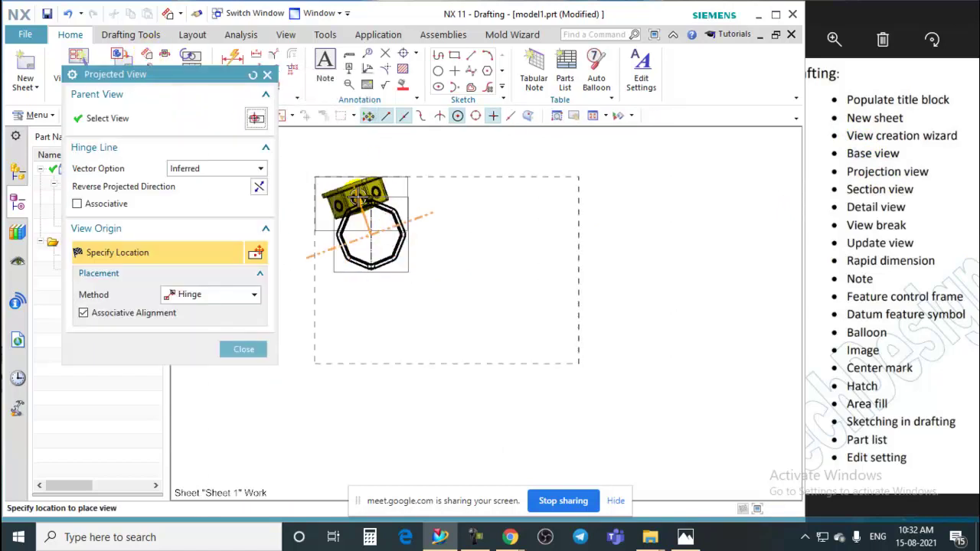
{"action": "scroll", "coordinate": [367, 214], "scroll_direction": "up", "scroll_amount": 3}
{"action": "scroll", "coordinate": [390, 226], "scroll_direction": "down", "scroll_amount": 1}
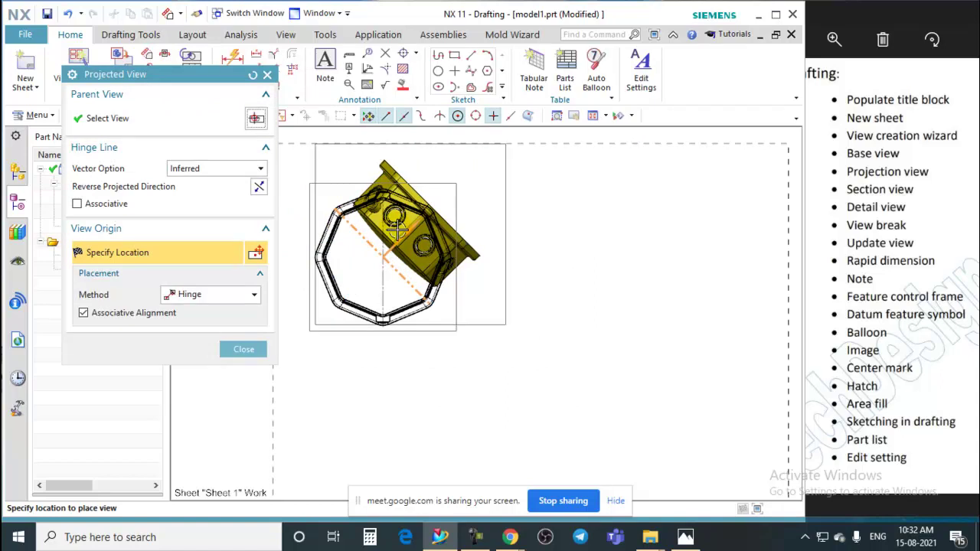
{"action": "left_click", "coordinate": [544, 257]}
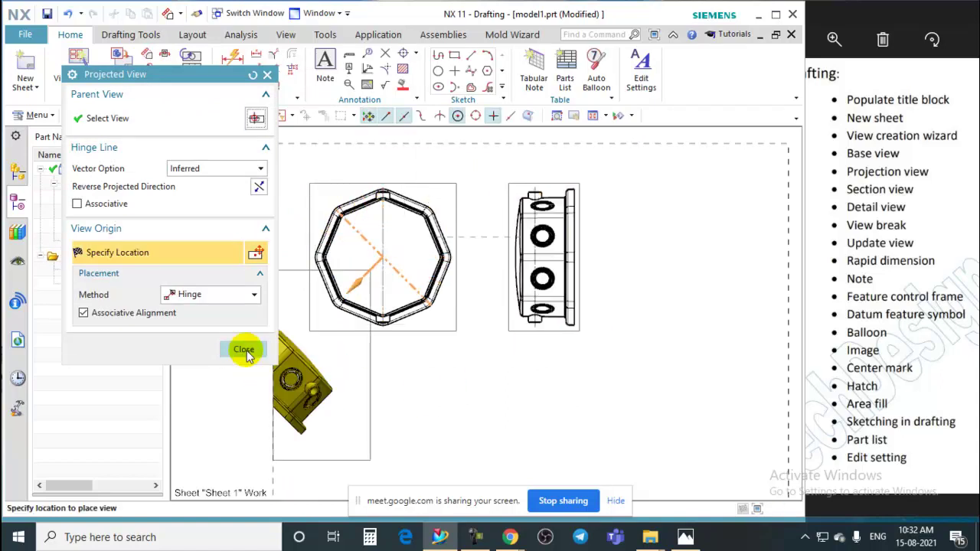
{"action": "left_click", "coordinate": [244, 349]}
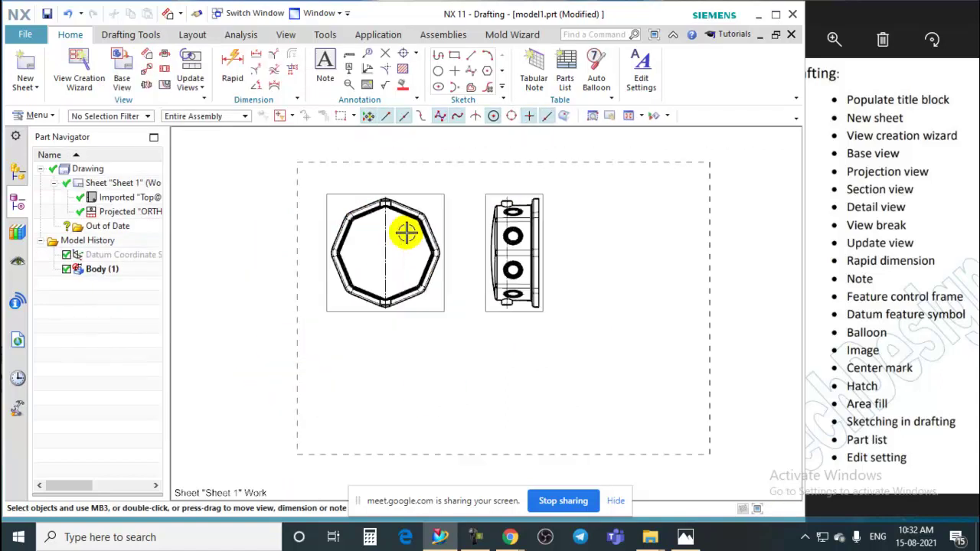
- Project another view to the right, using the side view as parent
{"action": "left_click", "coordinate": [150, 55]}
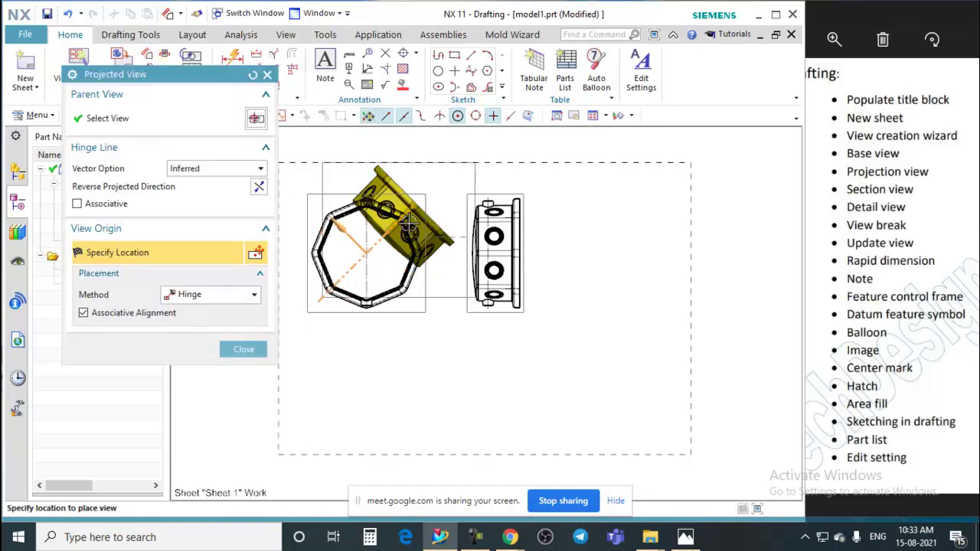
{"action": "left_click", "coordinate": [97, 120]}
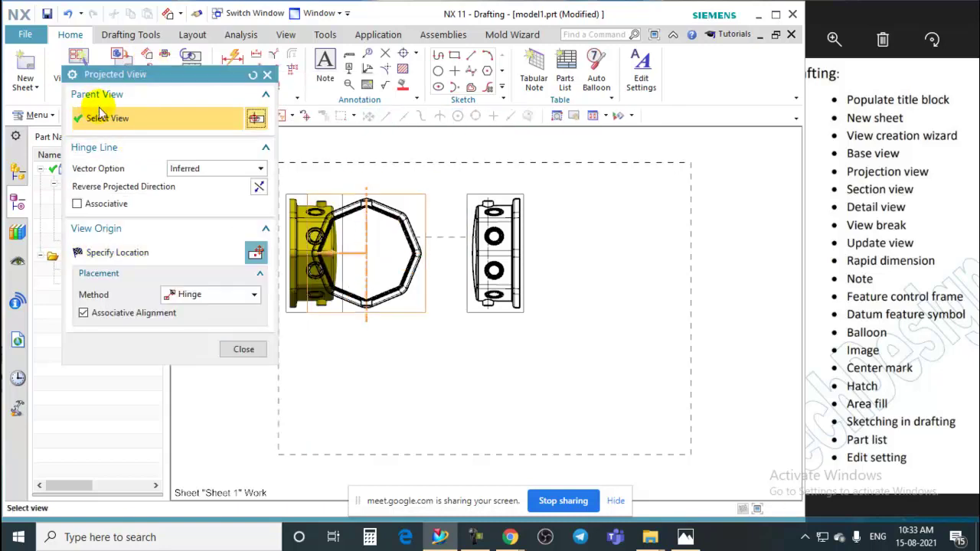
{"action": "left_click", "coordinate": [480, 193]}
{"action": "scroll", "coordinate": [490, 222], "scroll_direction": "up", "scroll_amount": 2}
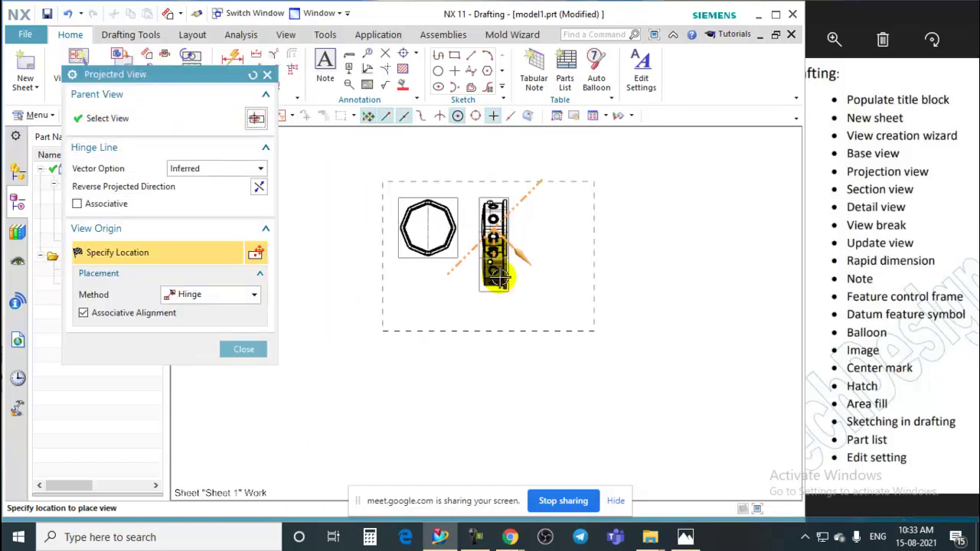
{"action": "scroll", "coordinate": [536, 230], "scroll_direction": "down", "scroll_amount": 2}
{"action": "scroll", "coordinate": [567, 264], "scroll_direction": "down", "scroll_amount": 2}
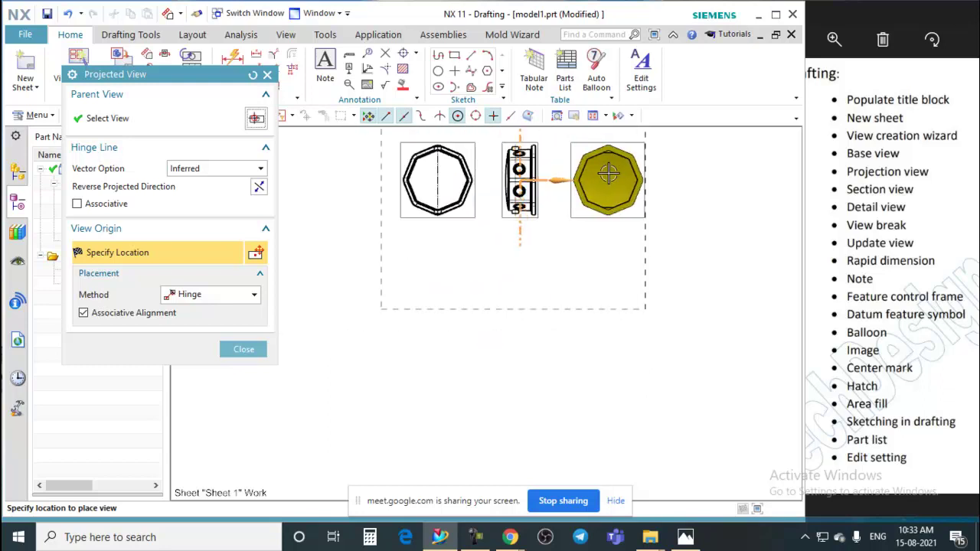
{"action": "left_click", "coordinate": [593, 184]}
{"action": "left_click", "coordinate": [636, 178]}
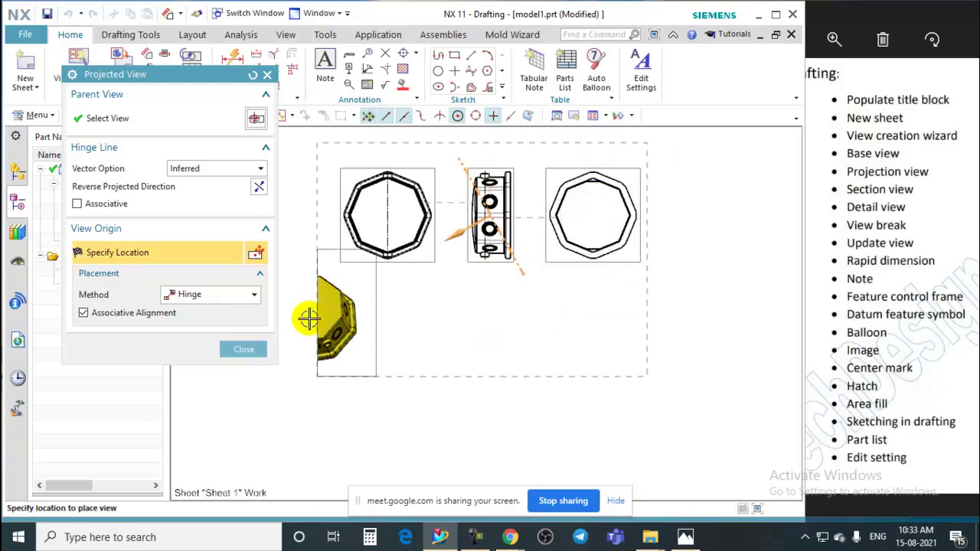
{"action": "left_click", "coordinate": [244, 349]}
- Undo the projected views so only the imported top view remains
{"action": "key", "text": "ctrl+z"}
{"action": "key", "text": "ctrl+z"}
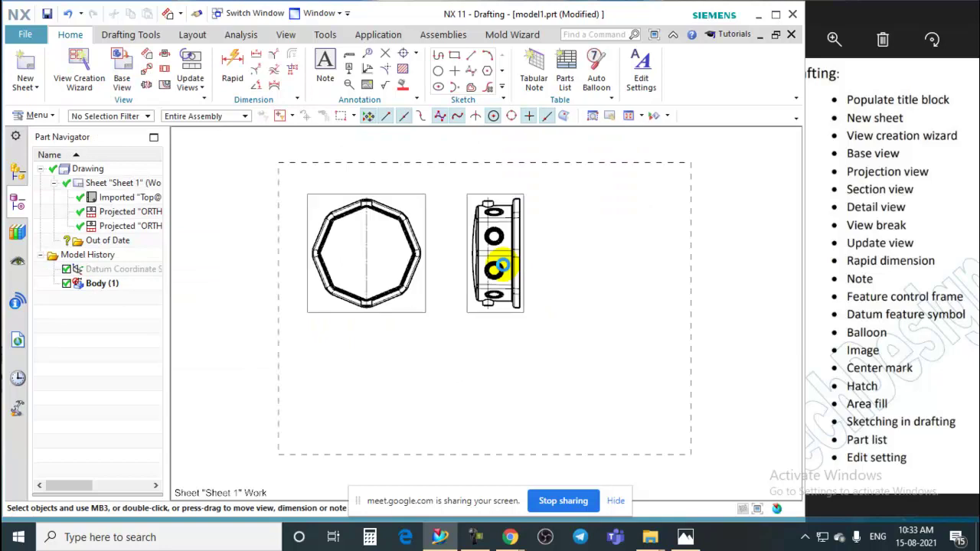
{"action": "key", "text": "ctrl+z"}
{"action": "scroll", "coordinate": [510, 256], "scroll_direction": "up", "scroll_amount": 2}
{"action": "scroll", "coordinate": [453, 212], "scroll_direction": "up", "scroll_amount": 2}
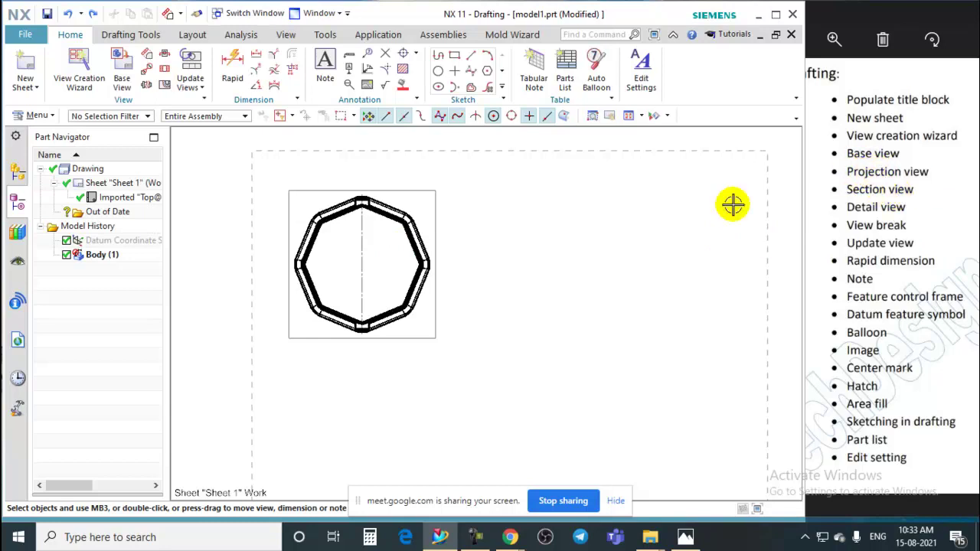
- Set the top view's Shading rendering style to Fully Shaded so the fan box shows solid
{"action": "double_click", "coordinate": [402, 193]}
{"action": "left_click", "coordinate": [477, 74]}
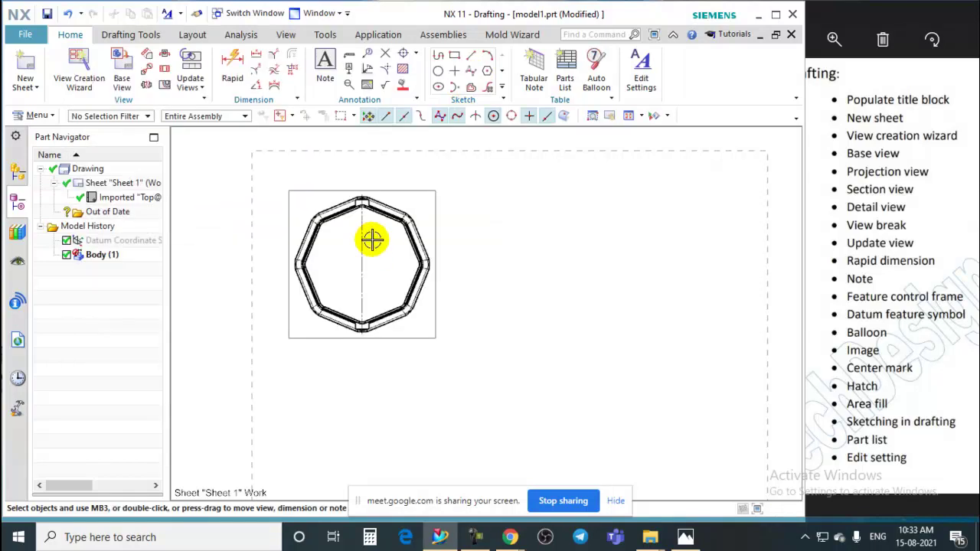
{"action": "double_click", "coordinate": [392, 193]}
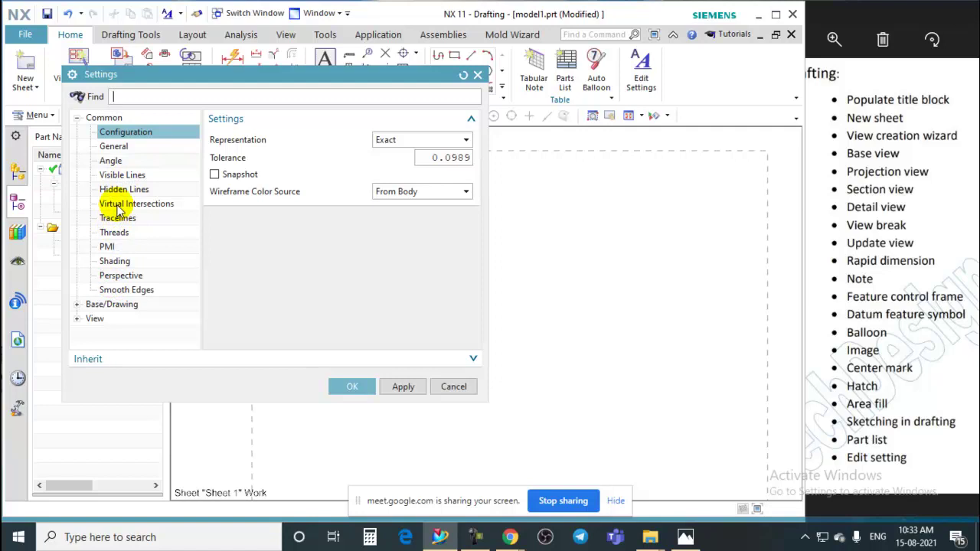
{"action": "left_click", "coordinate": [113, 262]}
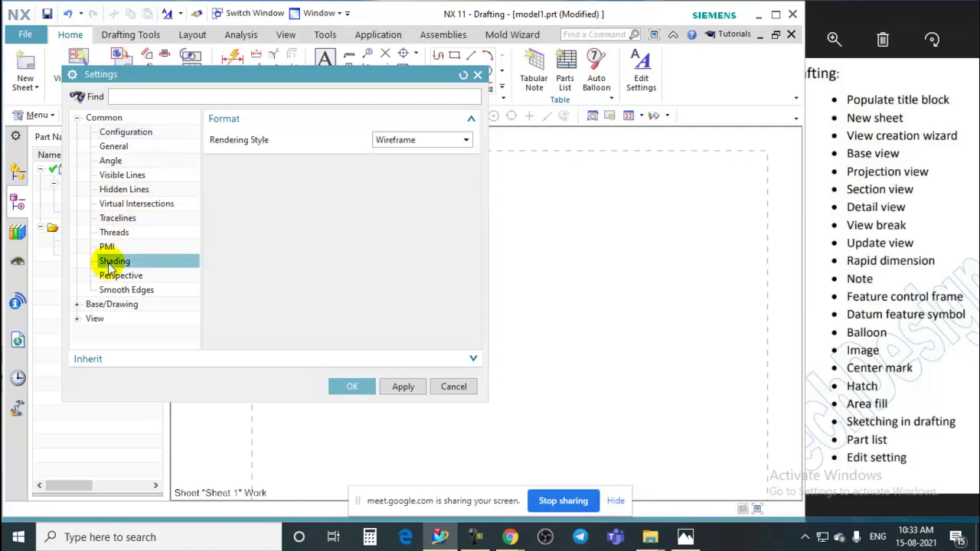
{"action": "left_click", "coordinate": [388, 140]}
{"action": "left_click", "coordinate": [394, 155]}
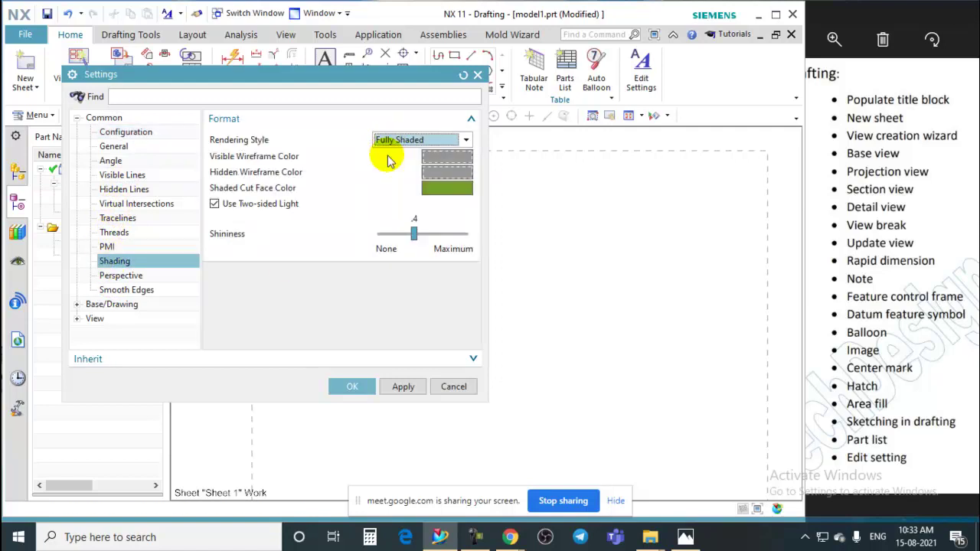
{"action": "left_click", "coordinate": [354, 387]}
{"action": "scroll", "coordinate": [395, 235], "scroll_direction": "down", "scroll_amount": 3}
{"action": "scroll", "coordinate": [401, 235], "scroll_direction": "up", "scroll_amount": 4}
{"action": "scroll", "coordinate": [395, 235], "scroll_direction": "down", "scroll_amount": 2}
{"action": "scroll", "coordinate": [395, 235], "scroll_direction": "up", "scroll_amount": 1}
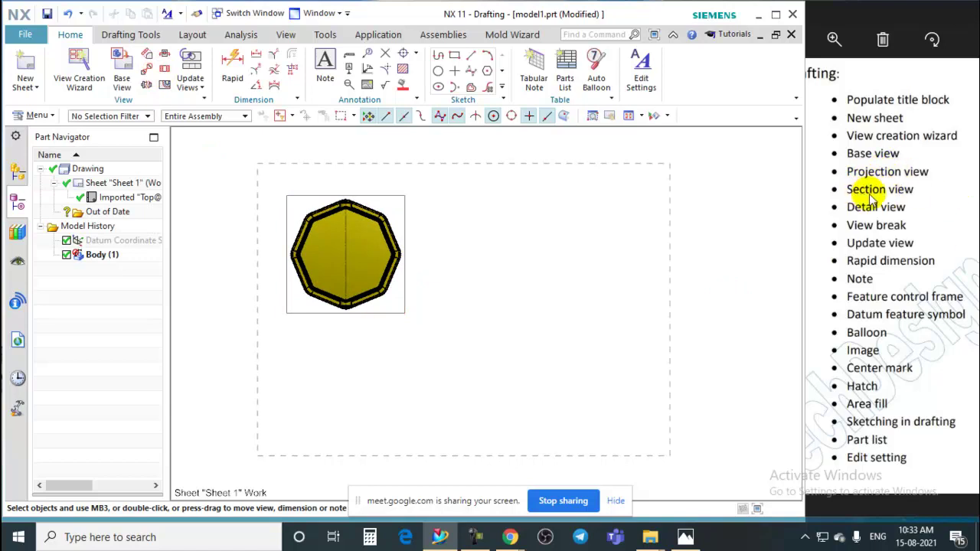
- Cut Section A-A through the octagon's top centre and place it right of the top view
{"action": "left_click", "coordinate": [164, 73]}
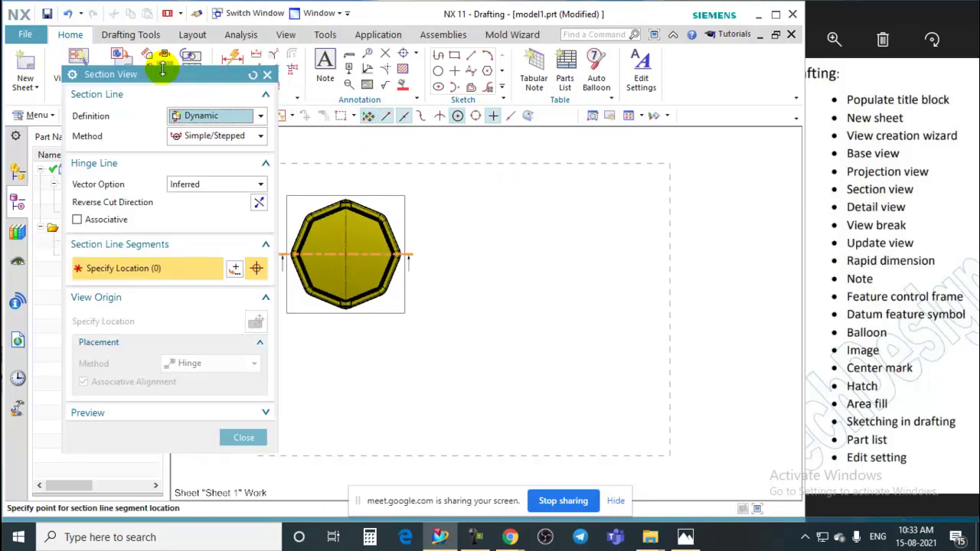
{"action": "scroll", "coordinate": [383, 241], "scroll_direction": "down", "scroll_amount": 2}
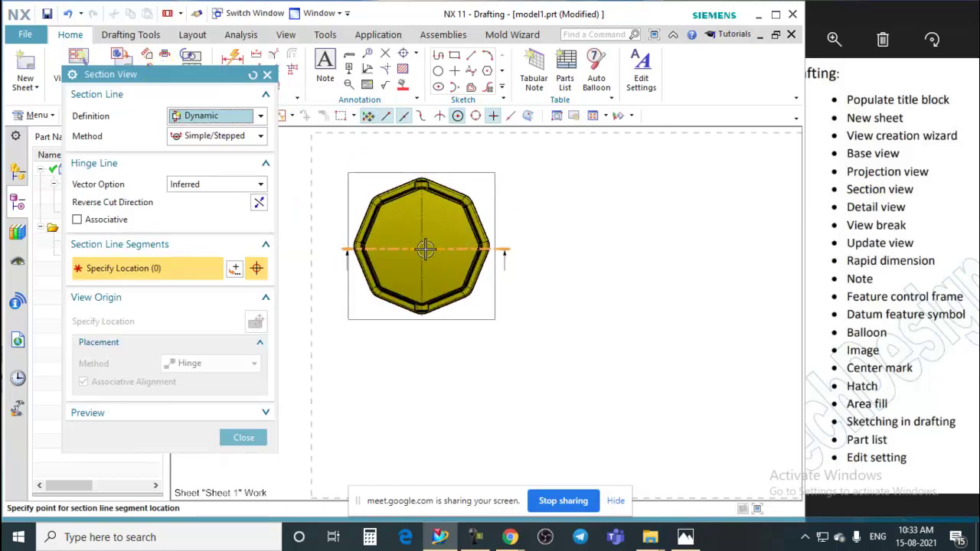
{"action": "scroll", "coordinate": [426, 187], "scroll_direction": "down", "scroll_amount": 2}
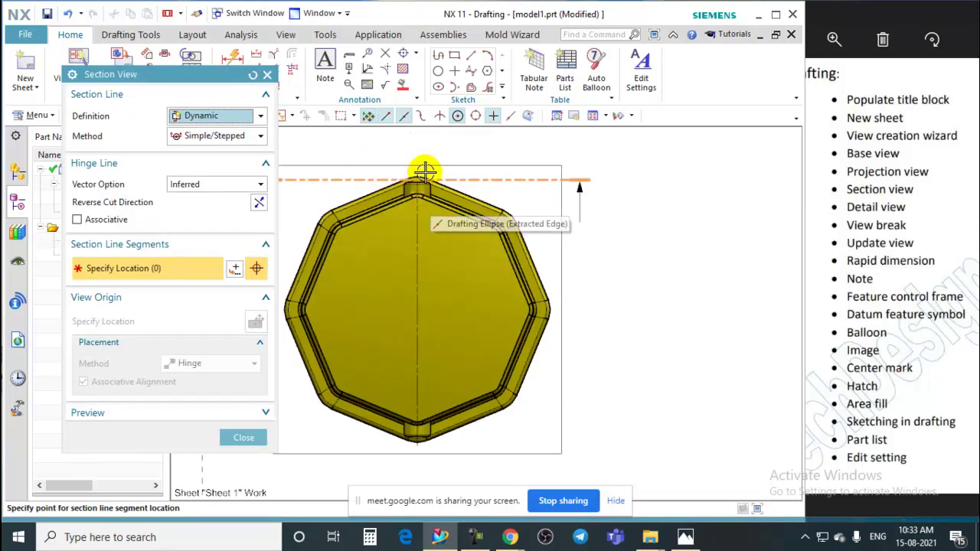
{"action": "scroll", "coordinate": [420, 181], "scroll_direction": "down", "scroll_amount": 3}
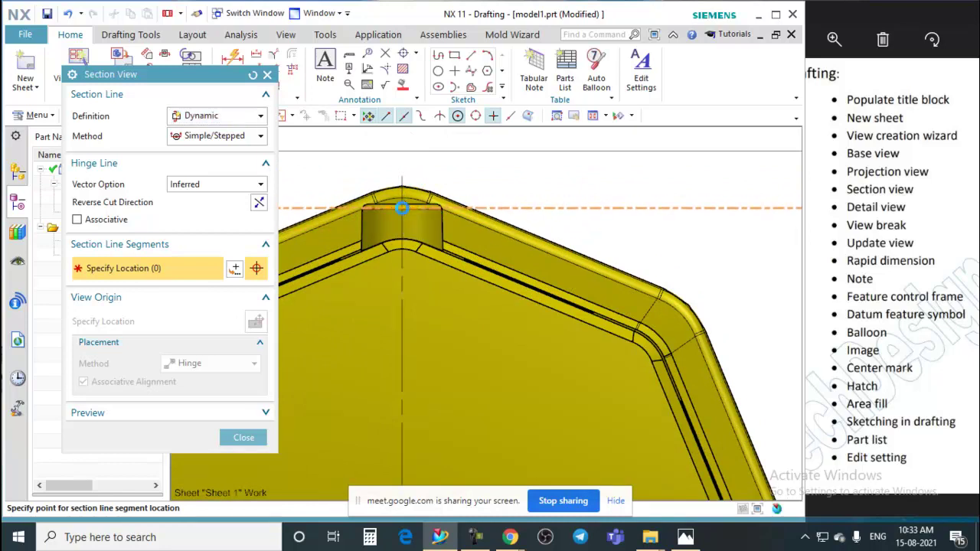
{"action": "left_click", "coordinate": [402, 208]}
{"action": "scroll", "coordinate": [403, 229], "scroll_direction": "up", "scroll_amount": 2}
{"action": "scroll", "coordinate": [405, 249], "scroll_direction": "up", "scroll_amount": 3}
{"action": "scroll", "coordinate": [460, 276], "scroll_direction": "up", "scroll_amount": 1}
{"action": "scroll", "coordinate": [559, 309], "scroll_direction": "down", "scroll_amount": 1}
{"action": "scroll", "coordinate": [551, 306], "scroll_direction": "up", "scroll_amount": 1}
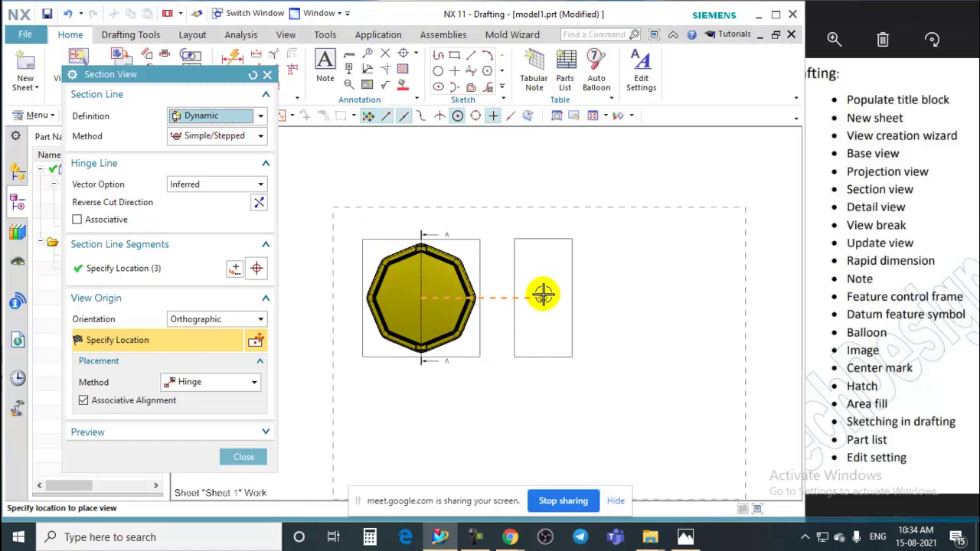
{"action": "left_click", "coordinate": [542, 294]}
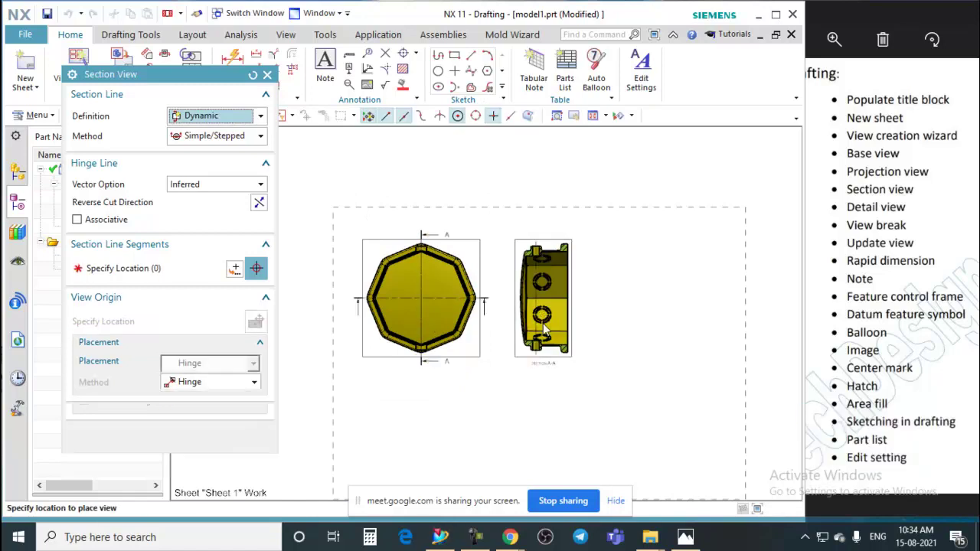
- Finish the Section View command and zoom in on the Section A-A hatching
{"action": "left_click", "coordinate": [250, 436]}
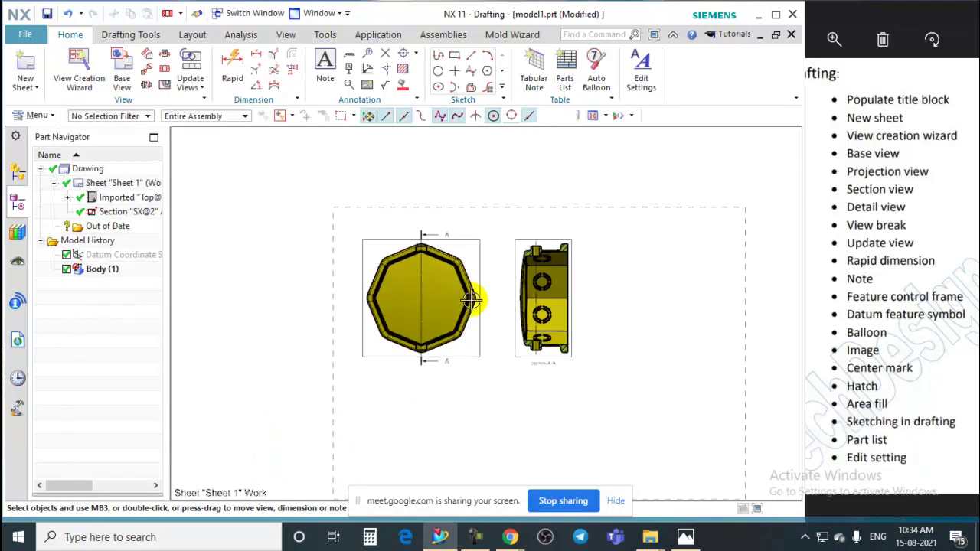
{"action": "scroll", "coordinate": [472, 300], "scroll_direction": "up", "scroll_amount": 3}
{"action": "scroll", "coordinate": [536, 230], "scroll_direction": "up", "scroll_amount": 2}
{"action": "scroll", "coordinate": [547, 186], "scroll_direction": "down", "scroll_amount": 2}
{"action": "scroll", "coordinate": [564, 188], "scroll_direction": "up", "scroll_amount": 3}
{"action": "scroll", "coordinate": [564, 188], "scroll_direction": "down", "scroll_amount": 3}
{"action": "scroll", "coordinate": [575, 334], "scroll_direction": "up", "scroll_amount": 1}
{"action": "scroll", "coordinate": [553, 245], "scroll_direction": "down", "scroll_amount": 1}
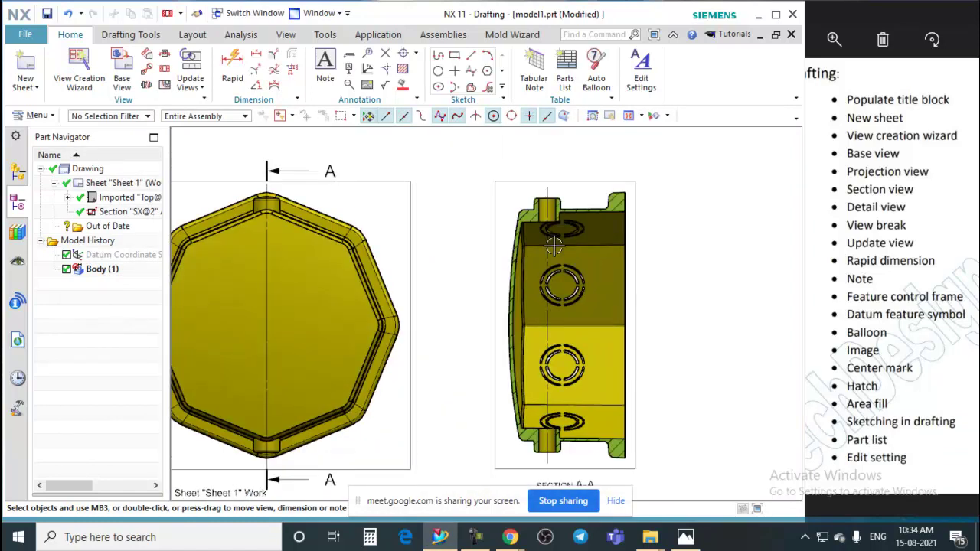
{"action": "scroll", "coordinate": [543, 229], "scroll_direction": "up", "scroll_amount": 2}
{"action": "scroll", "coordinate": [529, 237], "scroll_direction": "down", "scroll_amount": 1}
{"action": "scroll", "coordinate": [520, 226], "scroll_direction": "down", "scroll_amount": 2}
{"action": "scroll", "coordinate": [520, 219], "scroll_direction": "up", "scroll_amount": 2}
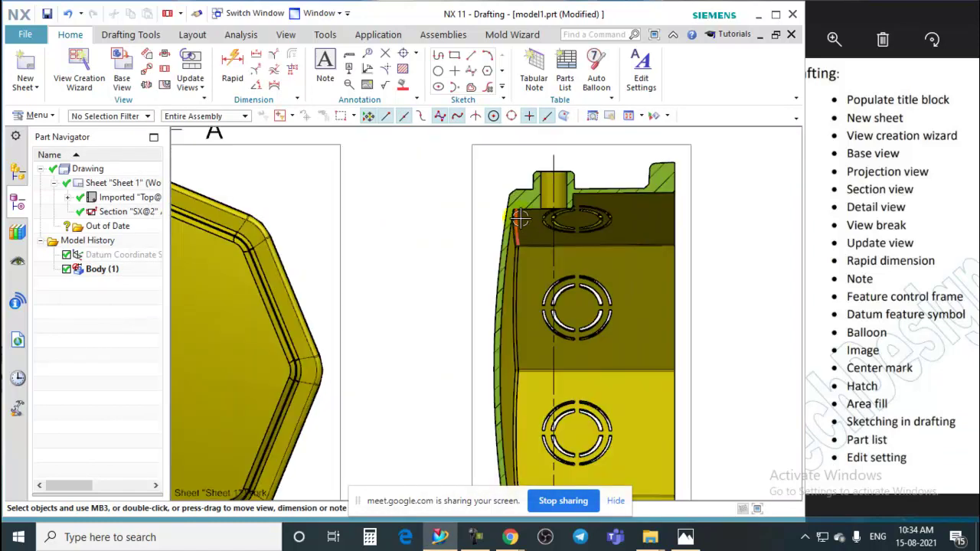
{"action": "scroll", "coordinate": [520, 219], "scroll_direction": "up", "scroll_amount": 2}
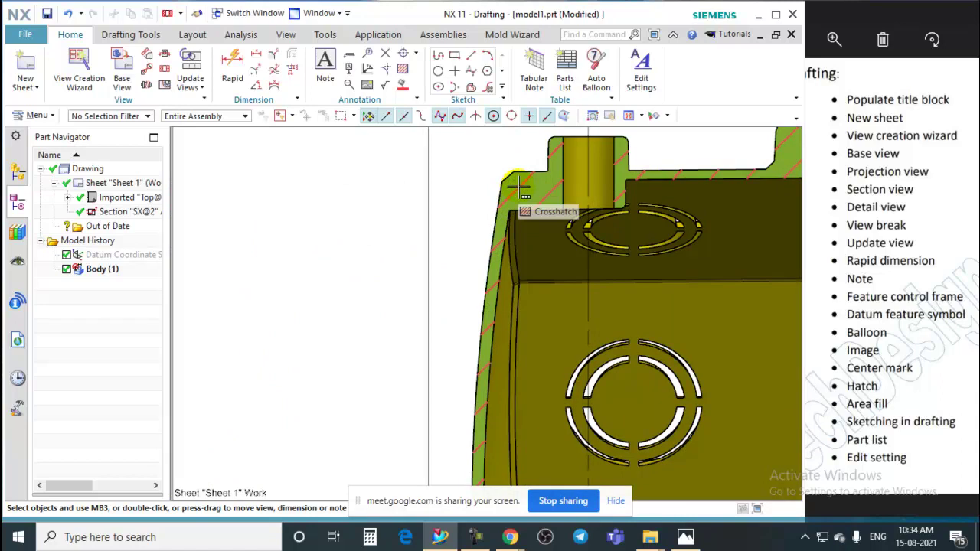
- Set the section crosshatch distance to 2 and check the new spacing
{"action": "right_click", "coordinate": [520, 187]}
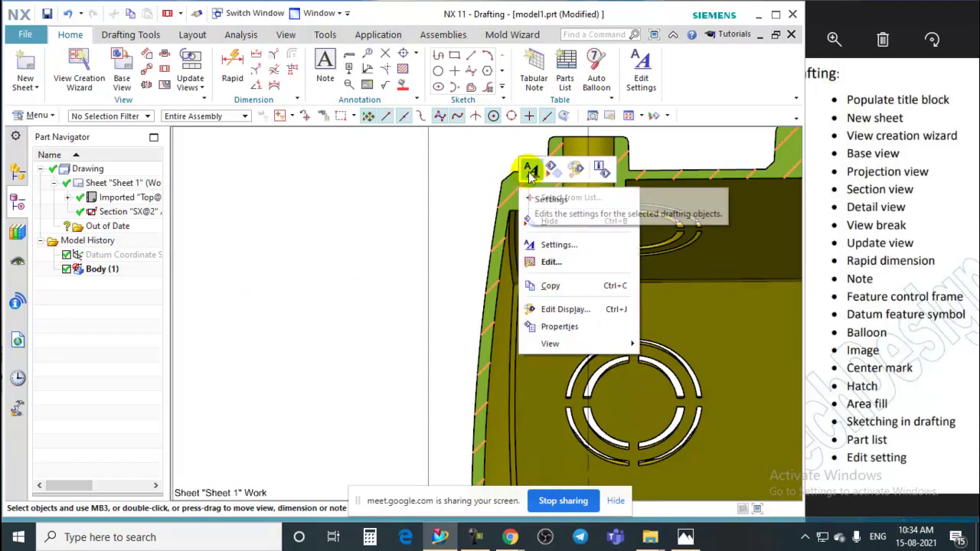
{"action": "left_click", "coordinate": [530, 170]}
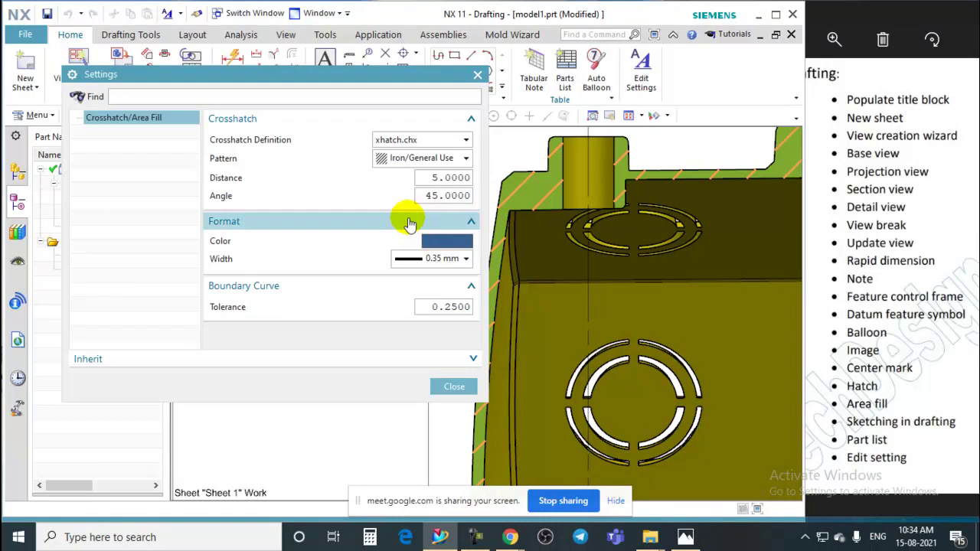
{"action": "type", "text": "2"}
{"action": "double_click", "coordinate": [431, 176]}
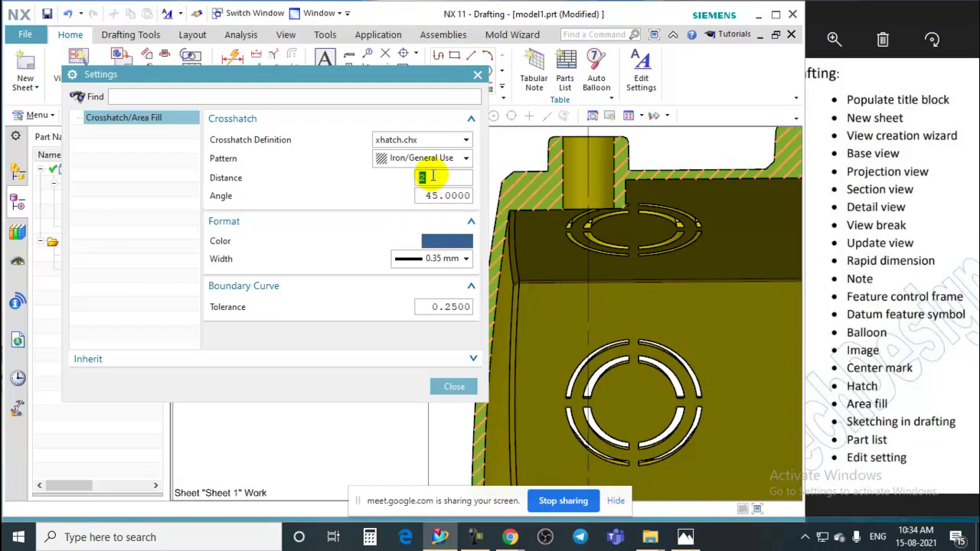
{"action": "left_click", "coordinate": [454, 387]}
{"action": "scroll", "coordinate": [505, 229], "scroll_direction": "down", "scroll_amount": 2}
{"action": "scroll", "coordinate": [524, 219], "scroll_direction": "down", "scroll_amount": 2}
{"action": "scroll", "coordinate": [501, 219], "scroll_direction": "up", "scroll_amount": 3}
{"action": "scroll", "coordinate": [501, 219], "scroll_direction": "up", "scroll_amount": 2}
- Change the crosshatch pattern to Rubber/Plastic
{"action": "right_click", "coordinate": [499, 198]}
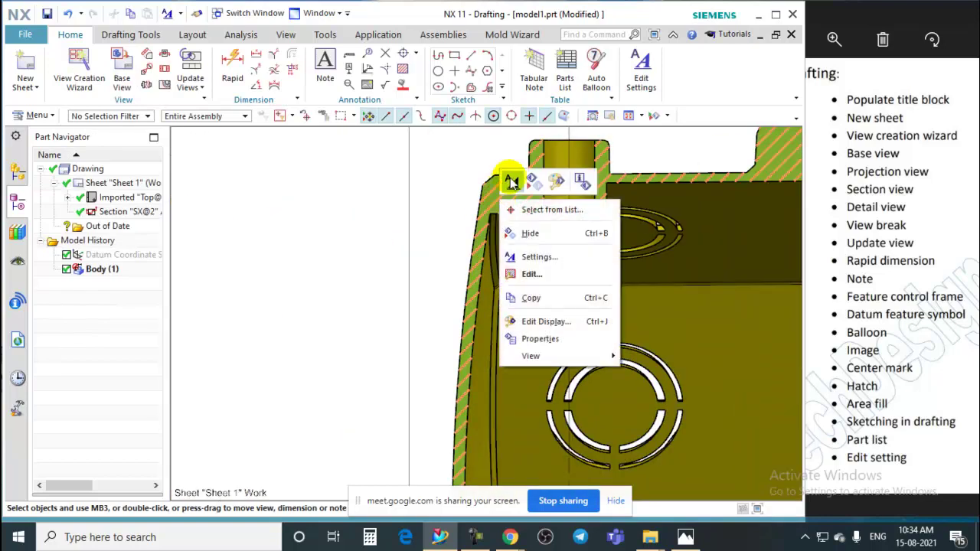
{"action": "left_click", "coordinate": [511, 181]}
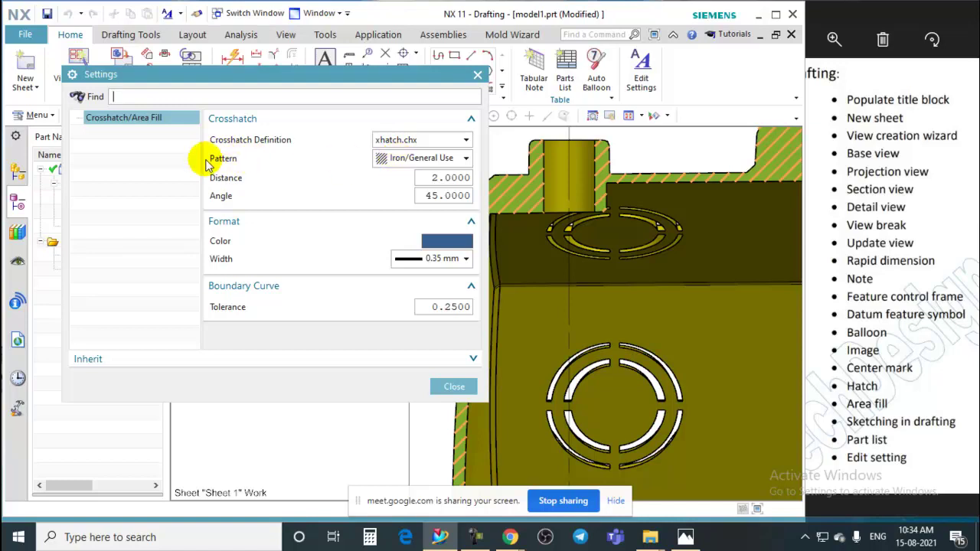
{"action": "left_click", "coordinate": [405, 158]}
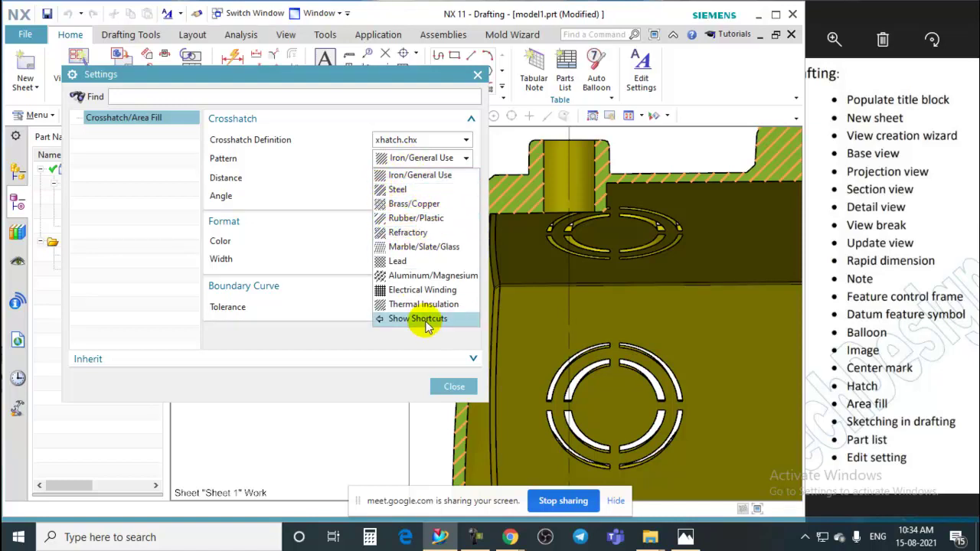
{"action": "left_click", "coordinate": [414, 218]}
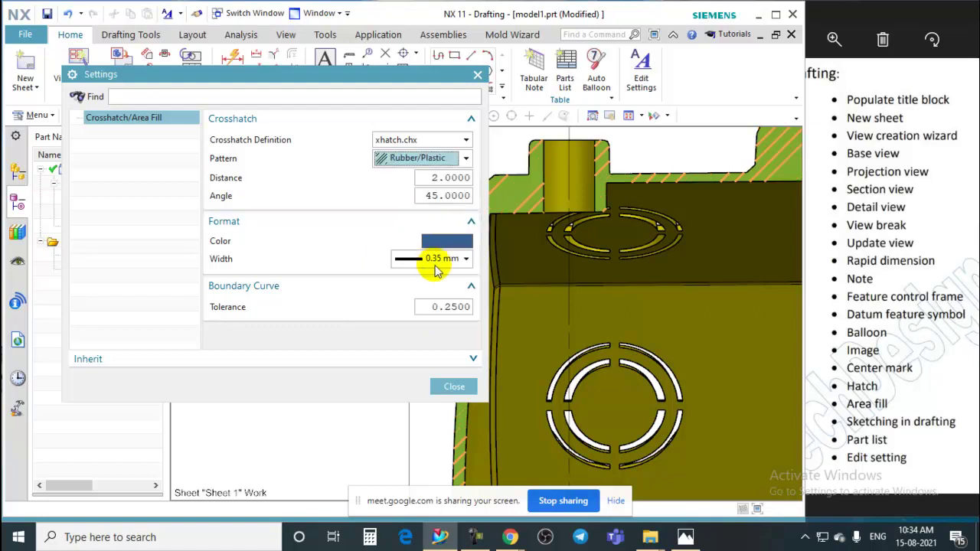
- Apply the Rubber/Plastic crosshatch and inspect the section hatching
{"action": "left_click", "coordinate": [454, 386]}
{"action": "scroll", "coordinate": [455, 249], "scroll_direction": "up", "scroll_amount": 3}
{"action": "scroll", "coordinate": [456, 249], "scroll_direction": "up", "scroll_amount": 2}
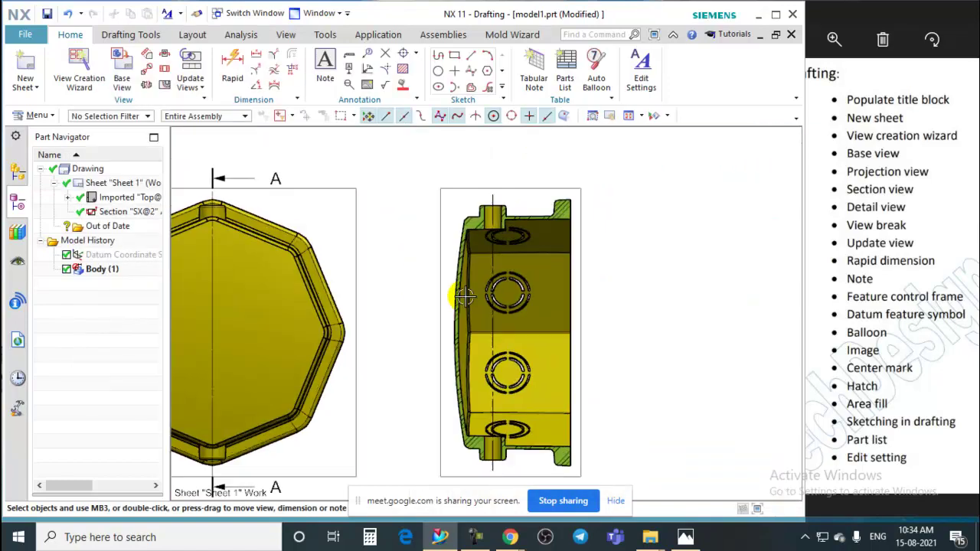
{"action": "scroll", "coordinate": [459, 296], "scroll_direction": "down", "scroll_amount": 3}
{"action": "scroll", "coordinate": [547, 203], "scroll_direction": "down", "scroll_amount": 2}
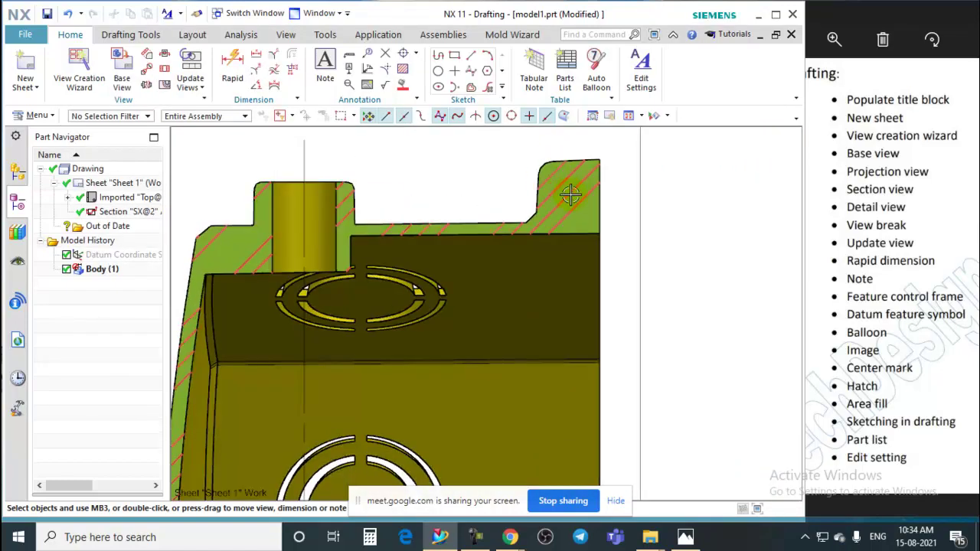
{"action": "scroll", "coordinate": [571, 195], "scroll_direction": "up", "scroll_amount": 2}
- Switch the crosshatch pattern back to Iron/General Use
{"action": "right_click", "coordinate": [582, 184]}
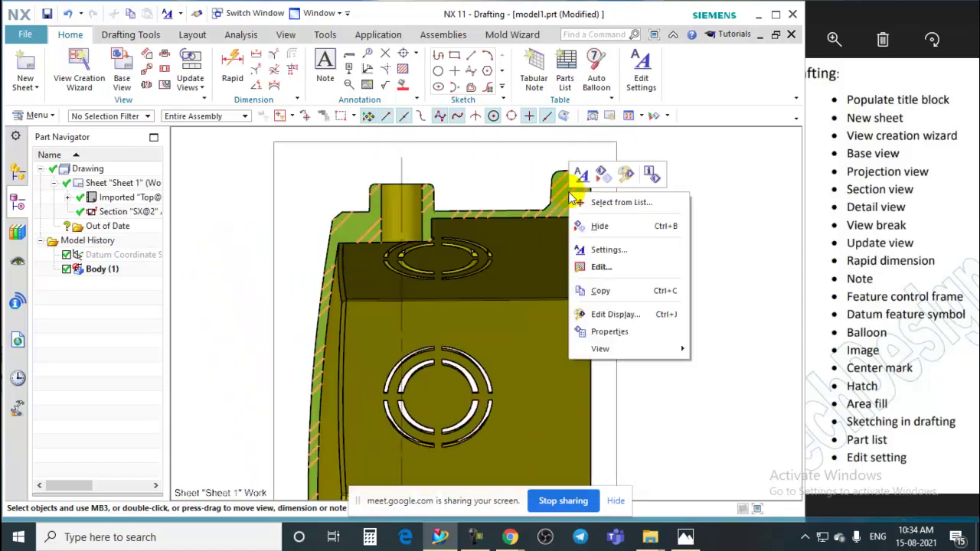
{"action": "left_click", "coordinate": [582, 178]}
{"action": "left_click", "coordinate": [385, 158]}
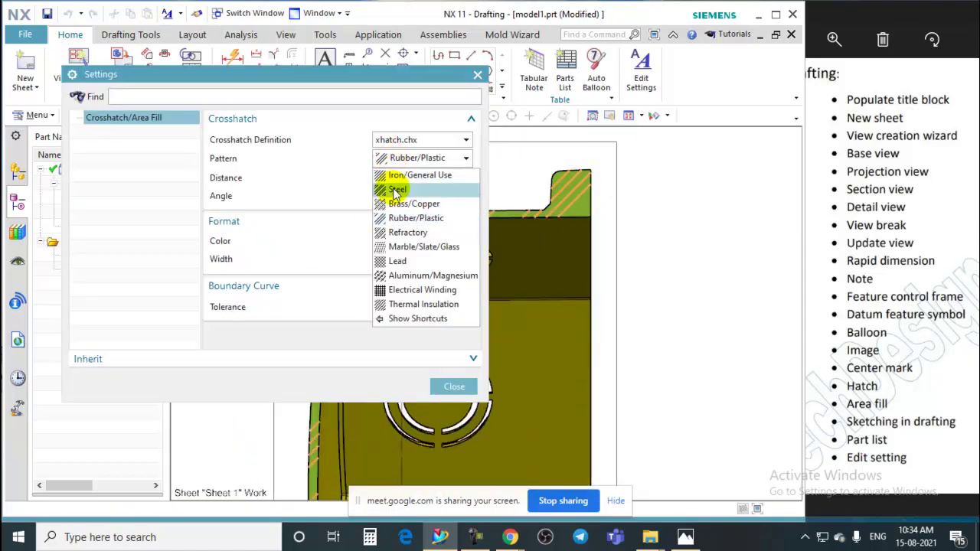
{"action": "left_click", "coordinate": [393, 176]}
{"action": "scroll", "coordinate": [595, 201], "scroll_direction": "up", "scroll_amount": 2}
{"action": "scroll", "coordinate": [566, 196], "scroll_direction": "up", "scroll_amount": 2}
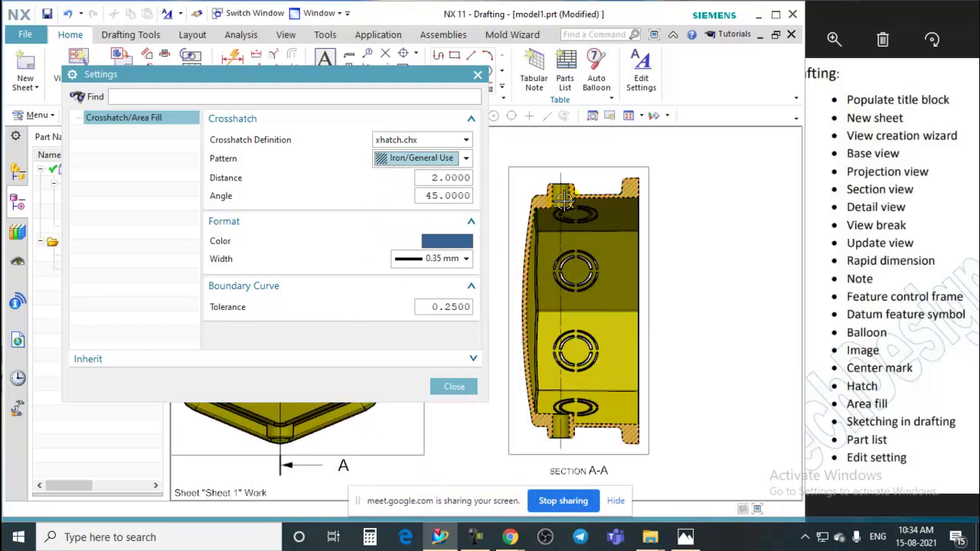
{"action": "scroll", "coordinate": [536, 186], "scroll_direction": "down", "scroll_amount": 4}
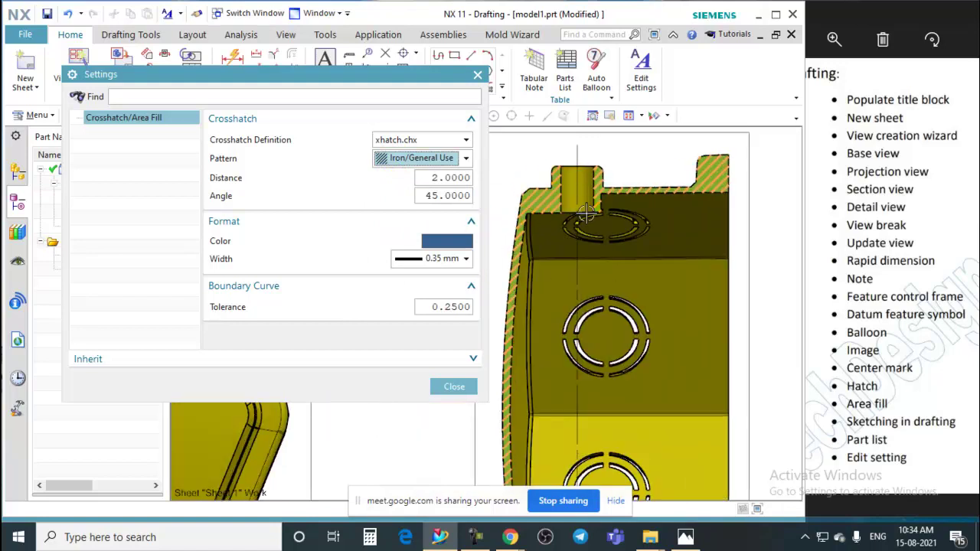
{"action": "left_click", "coordinate": [454, 386]}
- Try the Brass/Copper crosshatch pattern on Section A-A
{"action": "scroll", "coordinate": [508, 222], "scroll_direction": "up", "scroll_amount": 3}
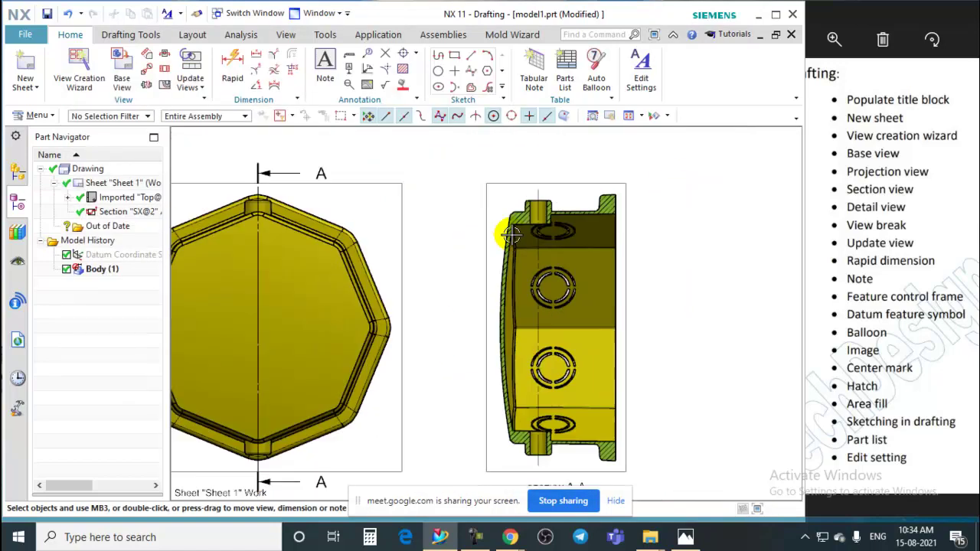
{"action": "scroll", "coordinate": [531, 253], "scroll_direction": "down", "scroll_amount": 1}
{"action": "scroll", "coordinate": [497, 272], "scroll_direction": "up", "scroll_amount": 1}
{"action": "scroll", "coordinate": [509, 214], "scroll_direction": "down", "scroll_amount": 2}
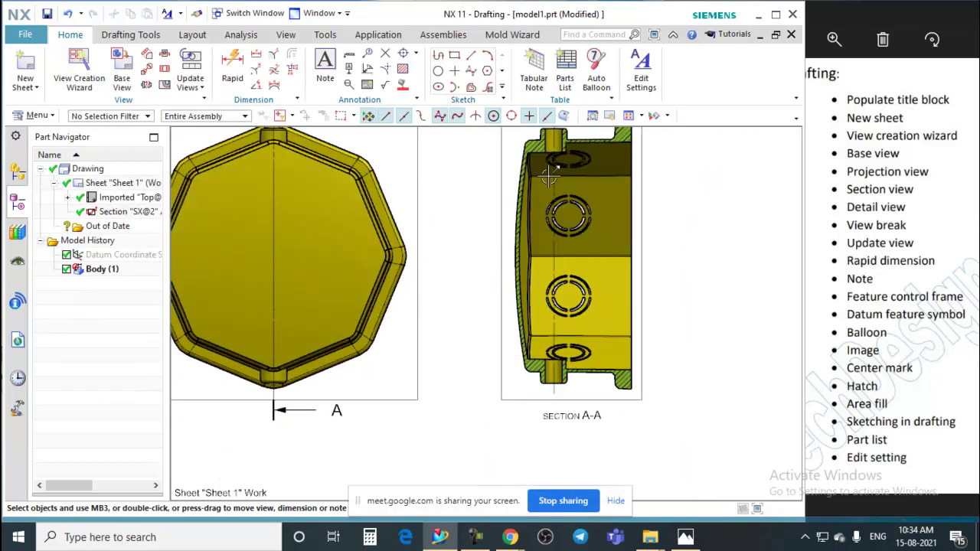
{"action": "scroll", "coordinate": [521, 153], "scroll_direction": "down", "scroll_amount": 2}
{"action": "right_click", "coordinate": [521, 153]}
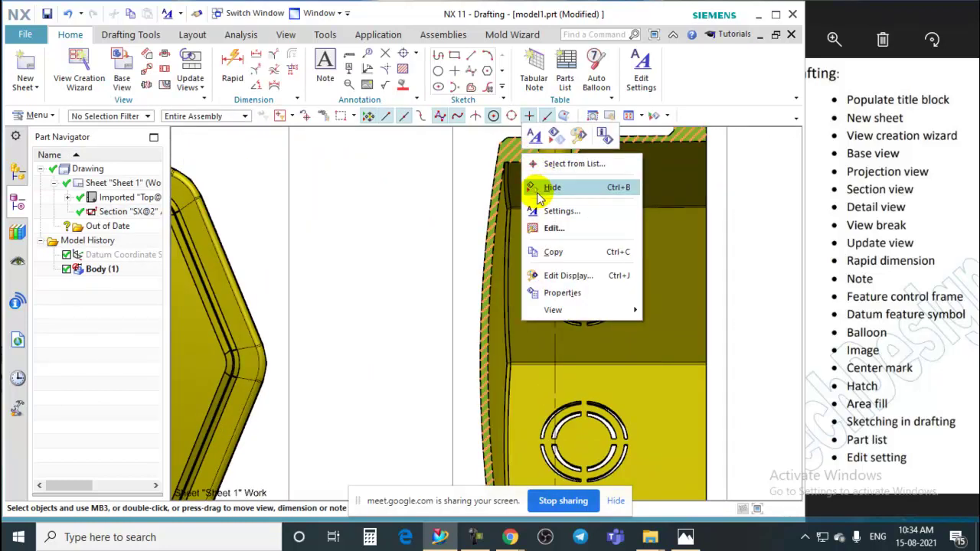
{"action": "left_click", "coordinate": [532, 142]}
{"action": "left_click", "coordinate": [402, 158]}
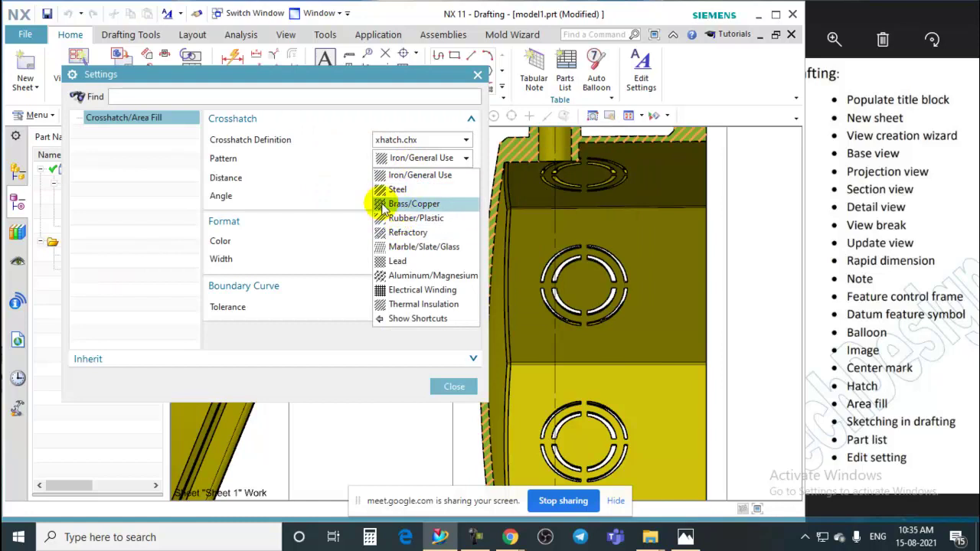
{"action": "left_click", "coordinate": [383, 204]}
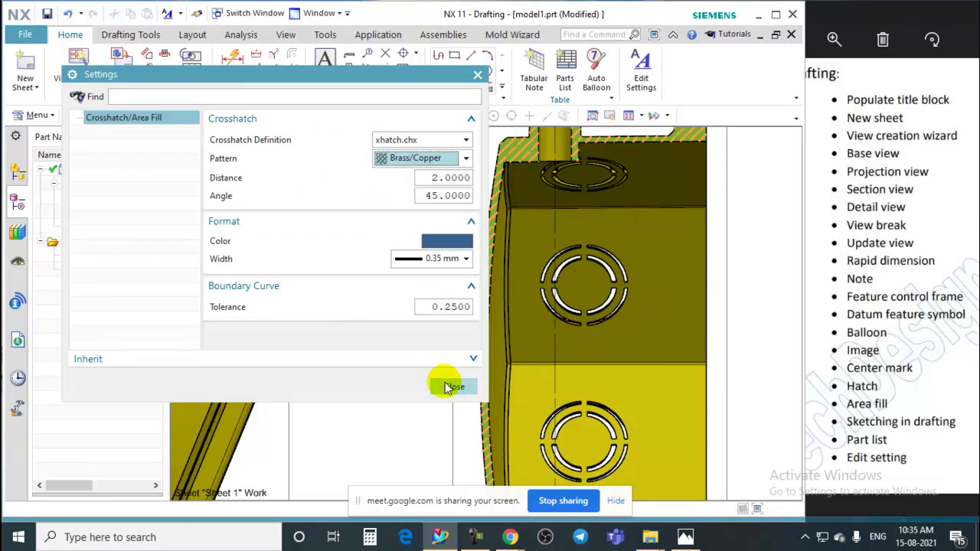
{"action": "left_click", "coordinate": [451, 387]}
- Review the Brass/Copper hatching, then restore the Iron/General Use pattern
{"action": "scroll", "coordinate": [447, 319], "scroll_direction": "down", "scroll_amount": 2}
{"action": "scroll", "coordinate": [508, 148], "scroll_direction": "down", "scroll_amount": 2}
{"action": "scroll", "coordinate": [460, 238], "scroll_direction": "down", "scroll_amount": 2}
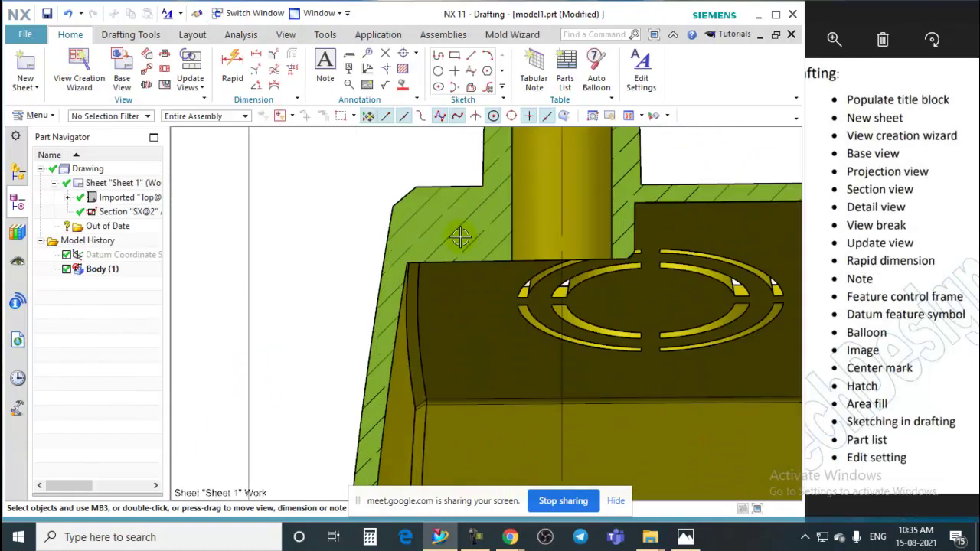
{"action": "scroll", "coordinate": [507, 327], "scroll_direction": "down", "scroll_amount": 2}
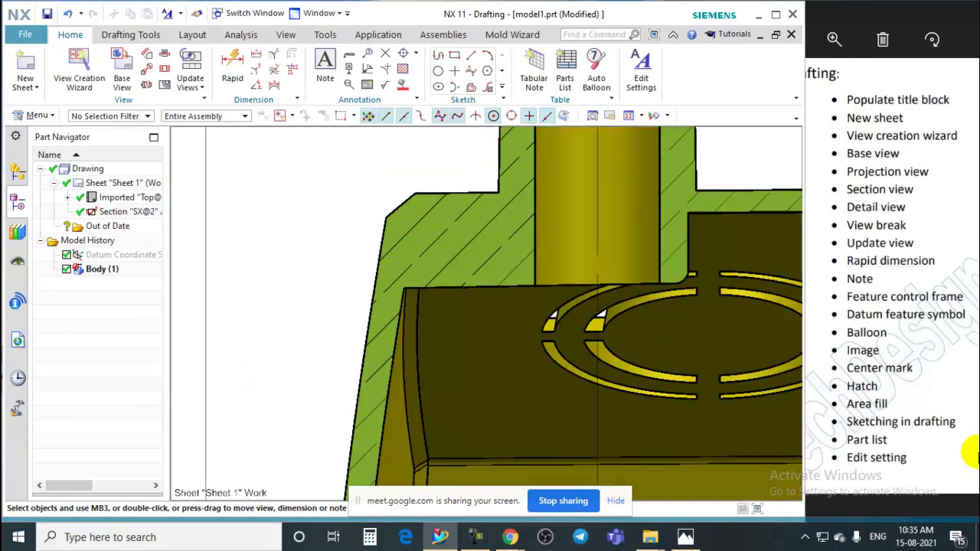
{"action": "scroll", "coordinate": [434, 169], "scroll_direction": "up", "scroll_amount": 2}
{"action": "scroll", "coordinate": [445, 177], "scroll_direction": "up", "scroll_amount": 2}
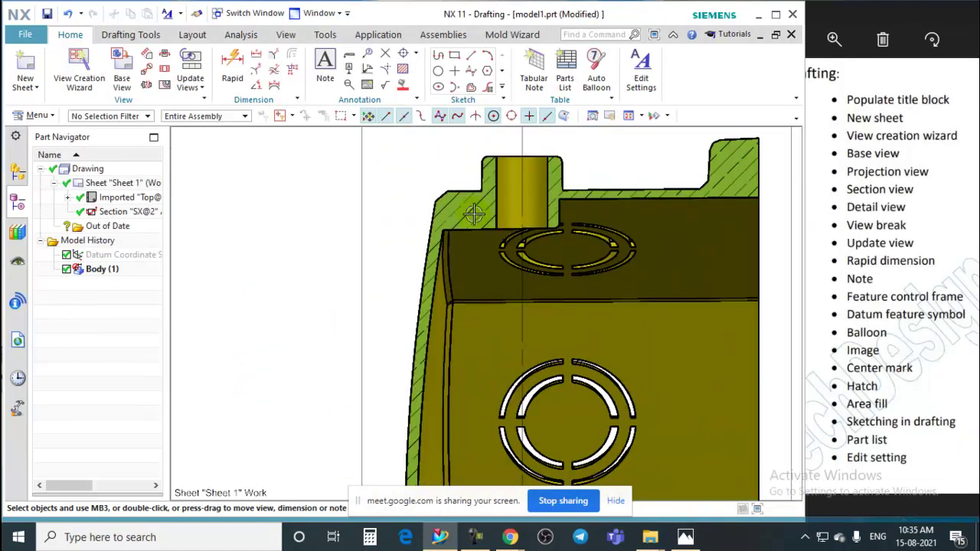
{"action": "right_click", "coordinate": [485, 197]}
{"action": "left_click", "coordinate": [484, 195]}
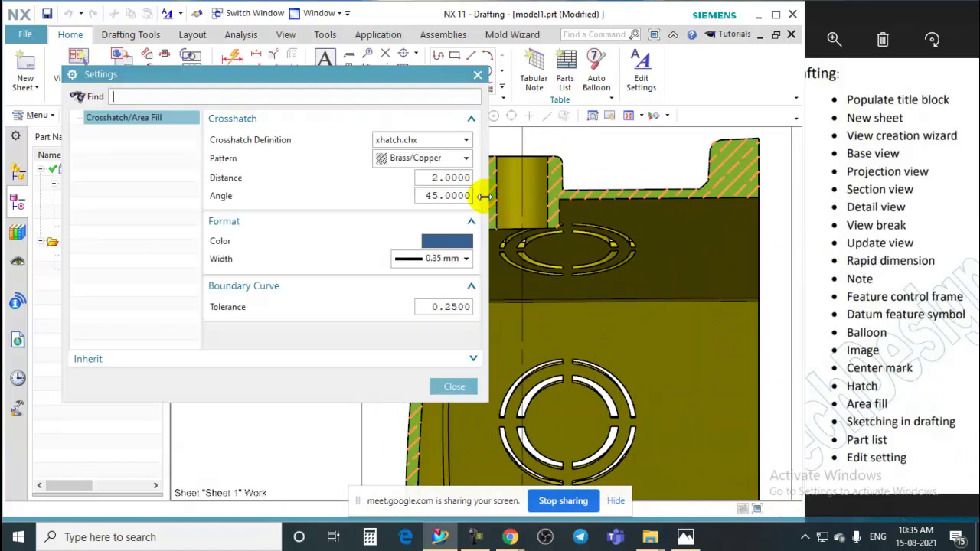
{"action": "left_click", "coordinate": [409, 158]}
{"action": "left_click", "coordinate": [398, 175]}
{"action": "left_click", "coordinate": [414, 158]}
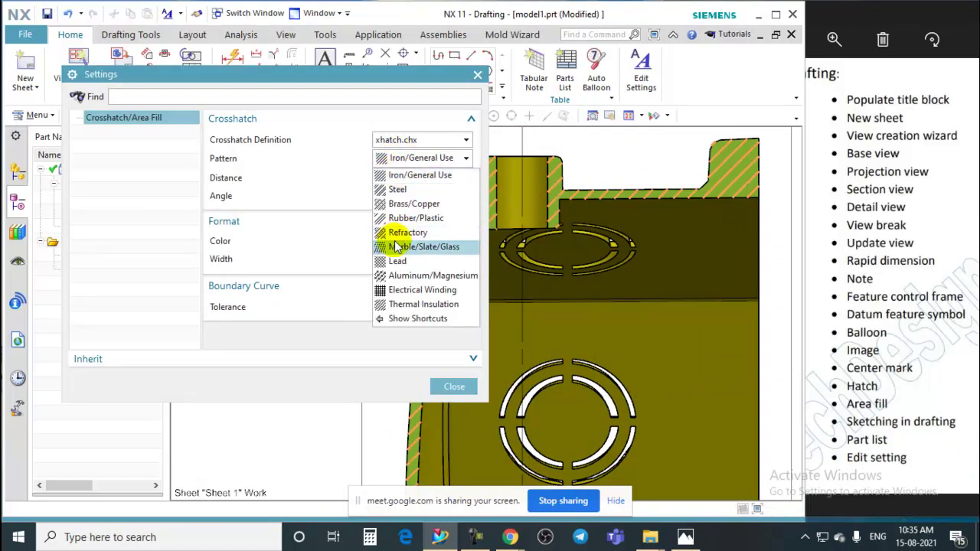
{"action": "left_click", "coordinate": [399, 178]}
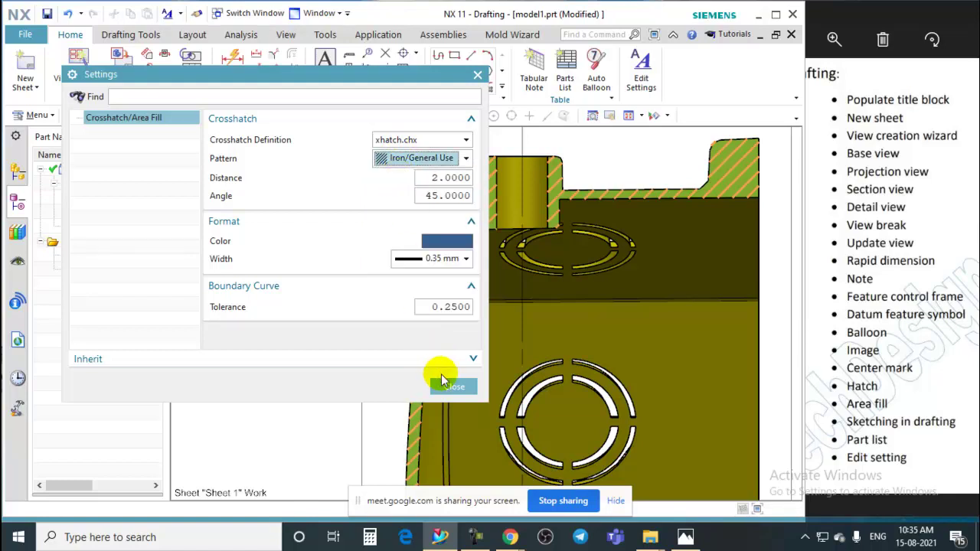
{"action": "left_click", "coordinate": [454, 386]}
{"action": "scroll", "coordinate": [448, 155], "scroll_direction": "up", "scroll_amount": 3}
{"action": "scroll", "coordinate": [448, 156], "scroll_direction": "up", "scroll_amount": 3}
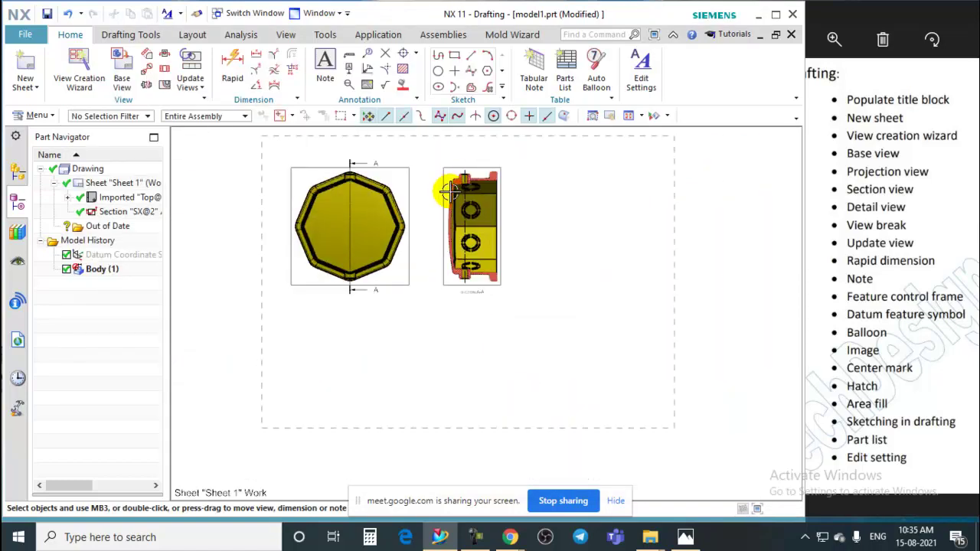
{"action": "scroll", "coordinate": [459, 203], "scroll_direction": "down", "scroll_amount": 4}
{"action": "scroll", "coordinate": [551, 224], "scroll_direction": "up", "scroll_amount": 2}
{"action": "scroll", "coordinate": [536, 224], "scroll_direction": "up", "scroll_amount": 1}
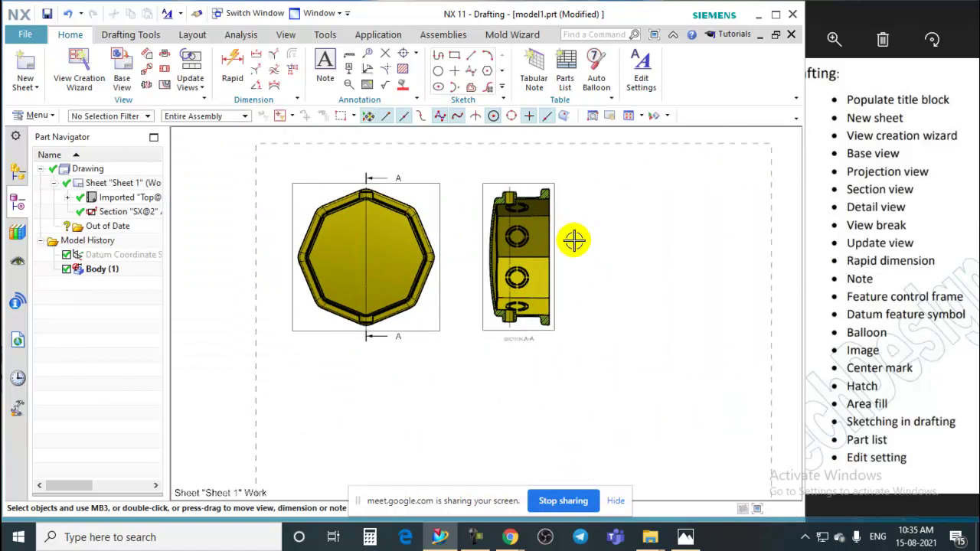
{"action": "scroll", "coordinate": [401, 181], "scroll_direction": "down", "scroll_amount": 3}
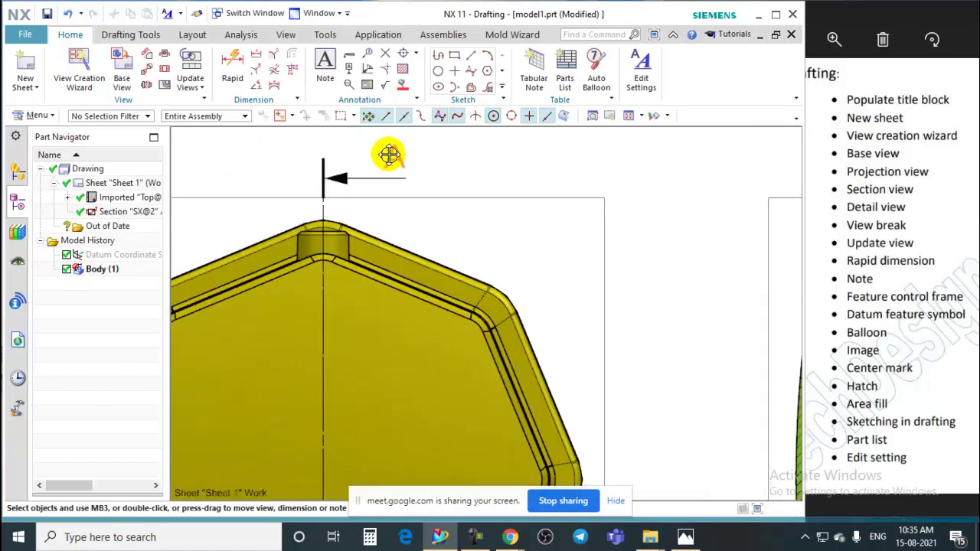
{"action": "scroll", "coordinate": [375, 156], "scroll_direction": "up", "scroll_amount": 2}
{"action": "scroll", "coordinate": [396, 363], "scroll_direction": "down", "scroll_amount": 3}
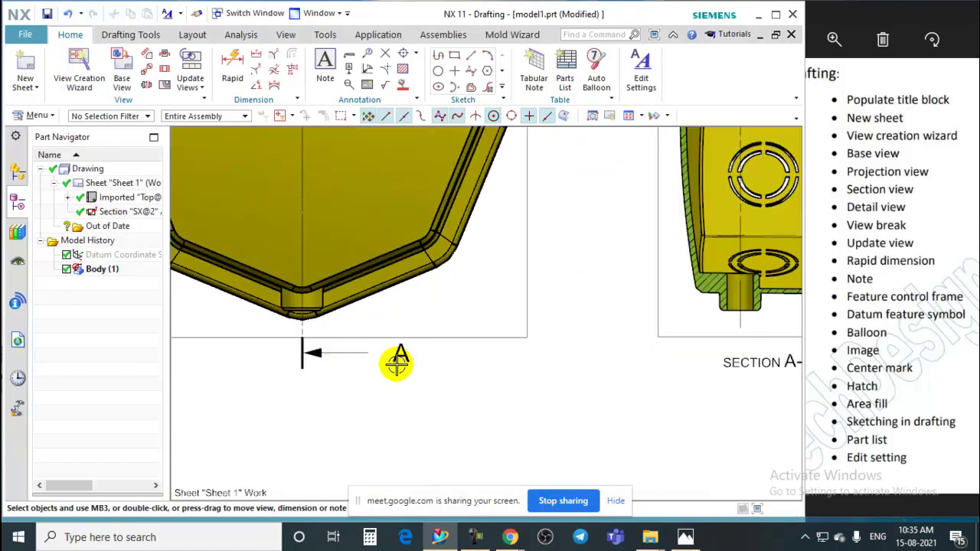
{"action": "scroll", "coordinate": [340, 381], "scroll_direction": "up", "scroll_amount": 3}
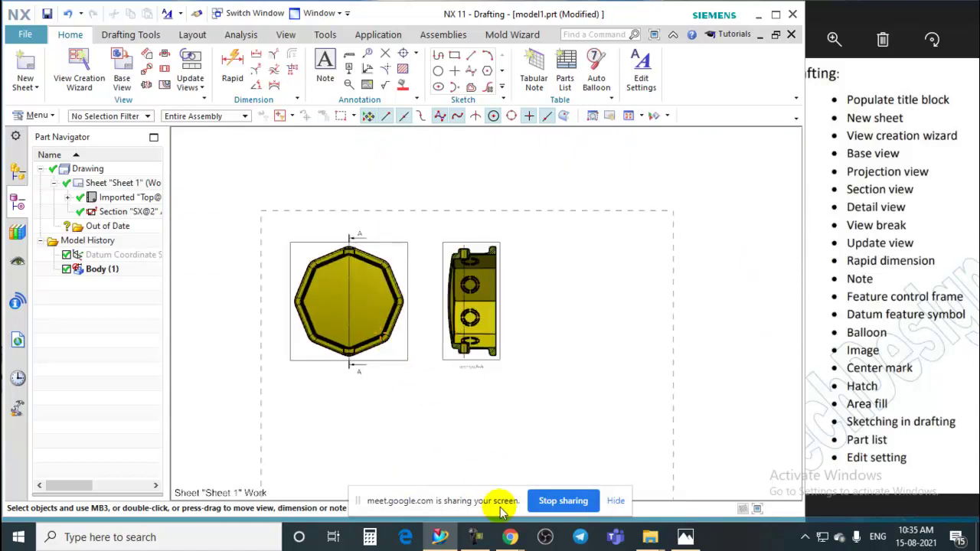
{"action": "left_click", "coordinate": [475, 537]}
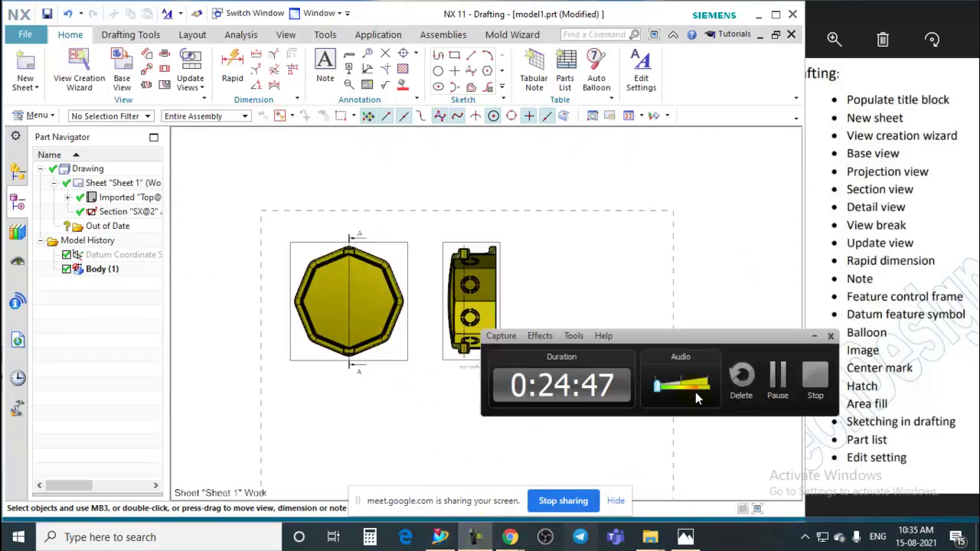
{"action": "left_click", "coordinate": [814, 335]}
{"action": "scroll", "coordinate": [401, 260], "scroll_direction": "up", "scroll_amount": 1}
{"action": "scroll", "coordinate": [390, 215], "scroll_direction": "down", "scroll_amount": 3}
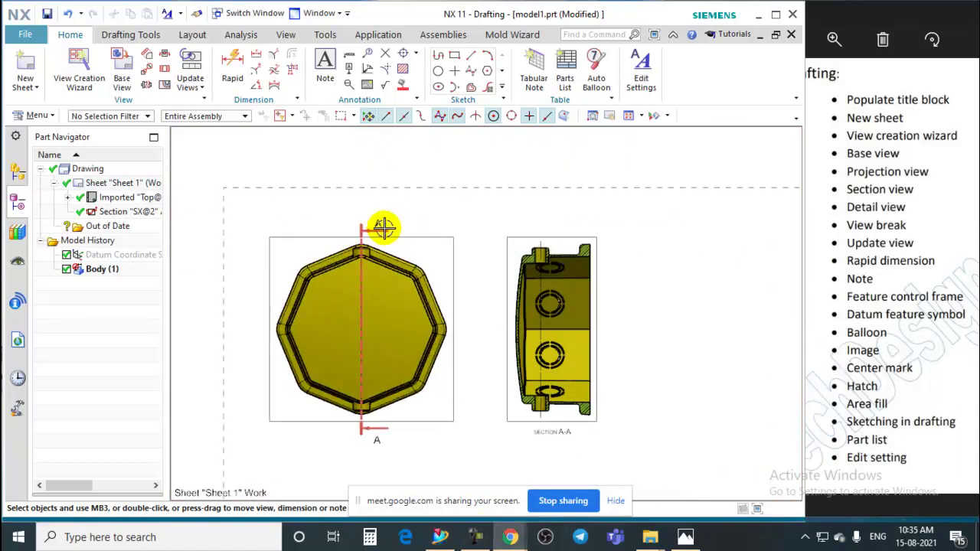
{"action": "scroll", "coordinate": [415, 207], "scroll_direction": "up", "scroll_amount": 1}
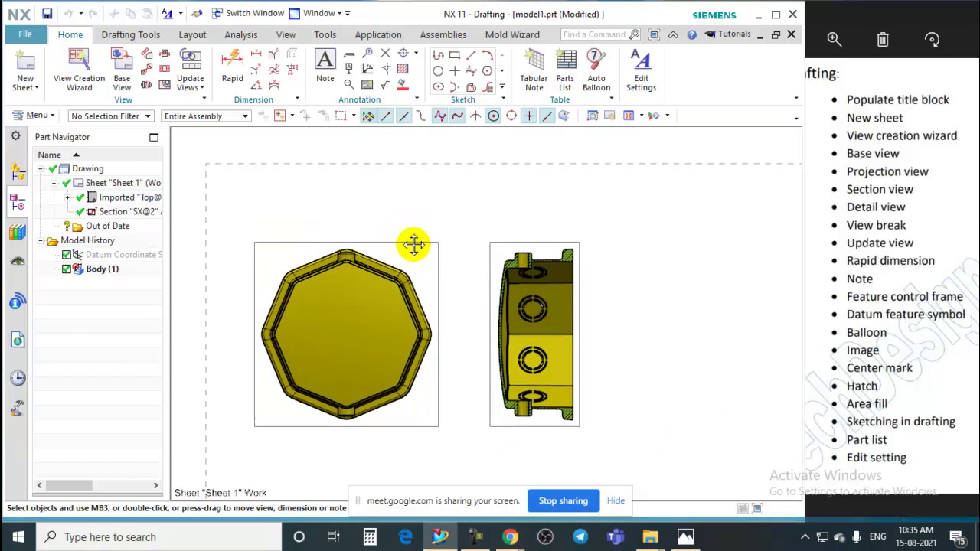
{"action": "scroll", "coordinate": [401, 207], "scroll_direction": "up", "scroll_amount": 1}
{"action": "scroll", "coordinate": [382, 214], "scroll_direction": "down", "scroll_amount": 2}
{"action": "scroll", "coordinate": [367, 199], "scroll_direction": "up", "scroll_amount": 1}
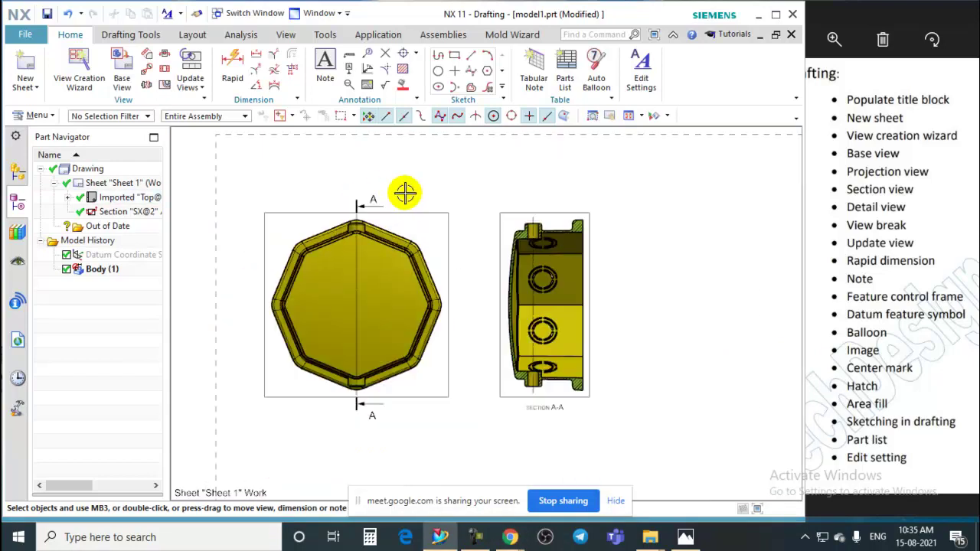
{"action": "scroll", "coordinate": [407, 199], "scroll_direction": "up", "scroll_amount": 1}
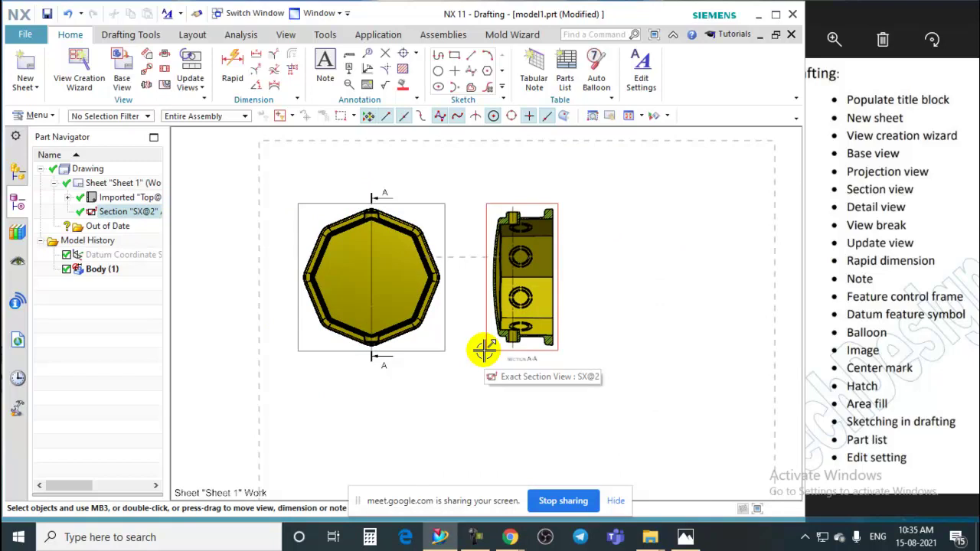
{"action": "scroll", "coordinate": [455, 299], "scroll_direction": "up", "scroll_amount": 1}
{"action": "scroll", "coordinate": [459, 293], "scroll_direction": "down", "scroll_amount": 1}
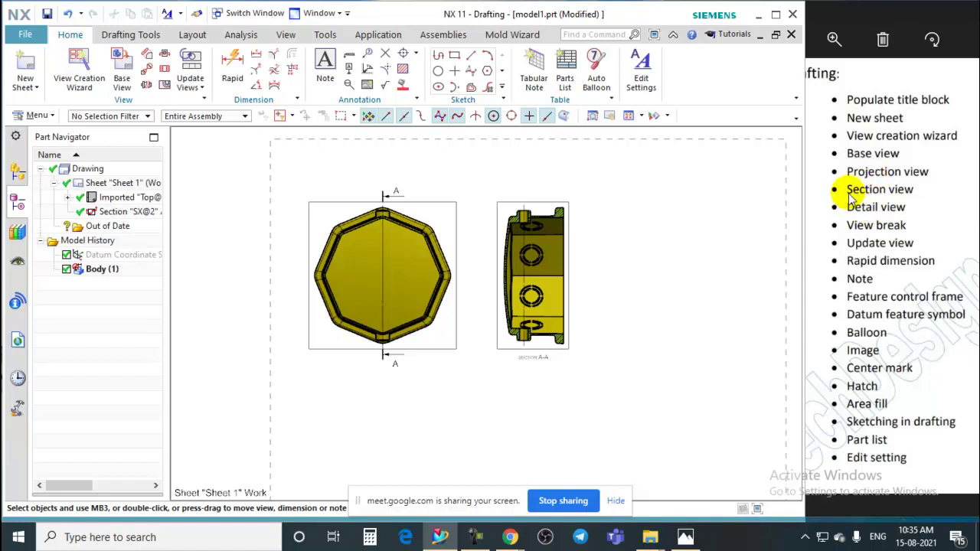
{"action": "left_click", "coordinate": [636, 238]}
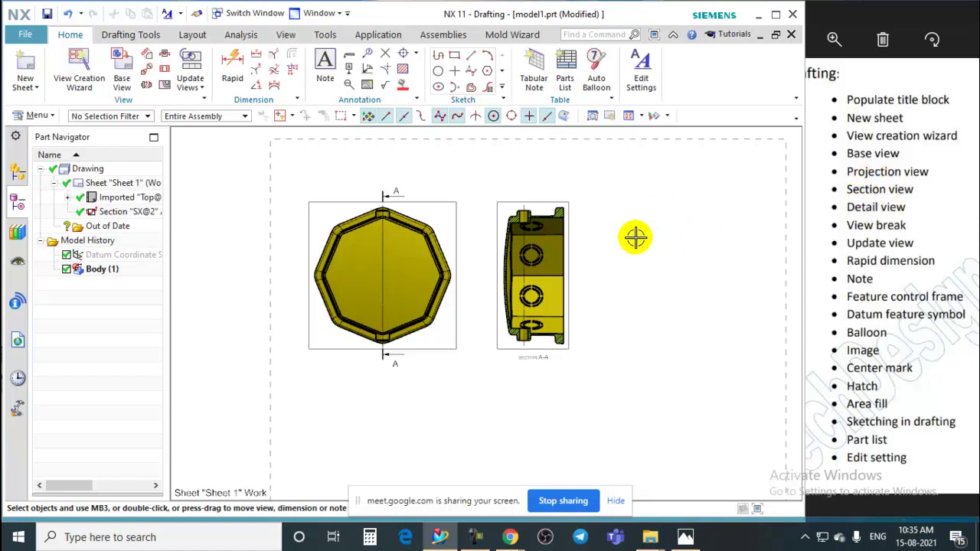
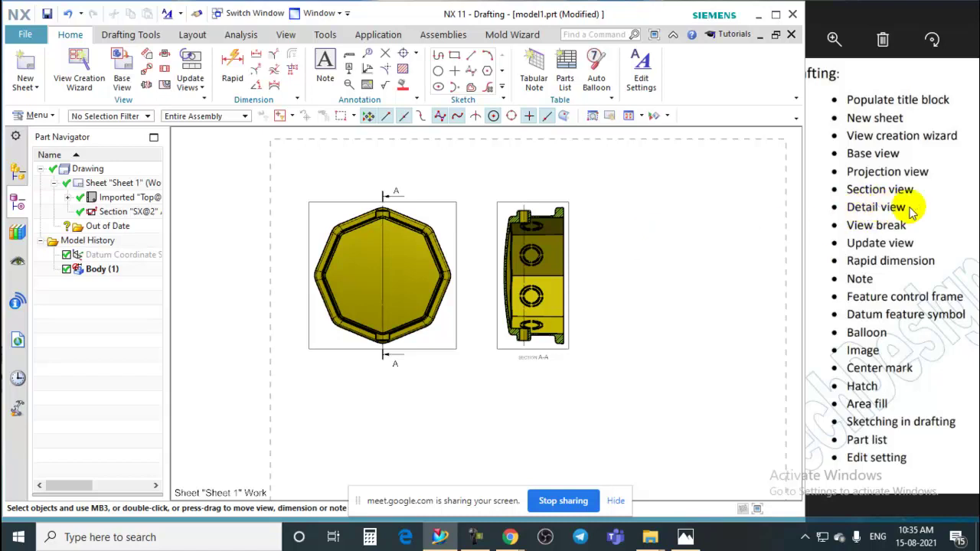
- Start a circular detail view and draw its boundary around the top boss in Section A-A
{"action": "scroll", "coordinate": [524, 217], "scroll_direction": "up", "scroll_amount": 5}
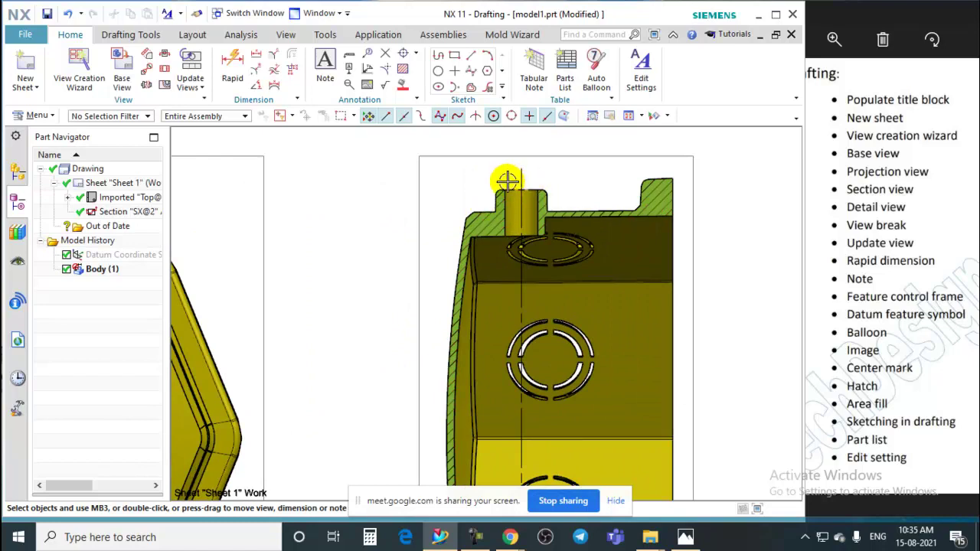
{"action": "scroll", "coordinate": [507, 181], "scroll_direction": "down", "scroll_amount": 3}
{"action": "scroll", "coordinate": [508, 181], "scroll_direction": "up", "scroll_amount": 3}
{"action": "scroll", "coordinate": [508, 179], "scroll_direction": "up", "scroll_amount": 2}
{"action": "scroll", "coordinate": [470, 157], "scroll_direction": "down", "scroll_amount": 3}
{"action": "scroll", "coordinate": [492, 179], "scroll_direction": "down", "scroll_amount": 2}
{"action": "scroll", "coordinate": [491, 181], "scroll_direction": "down", "scroll_amount": 1}
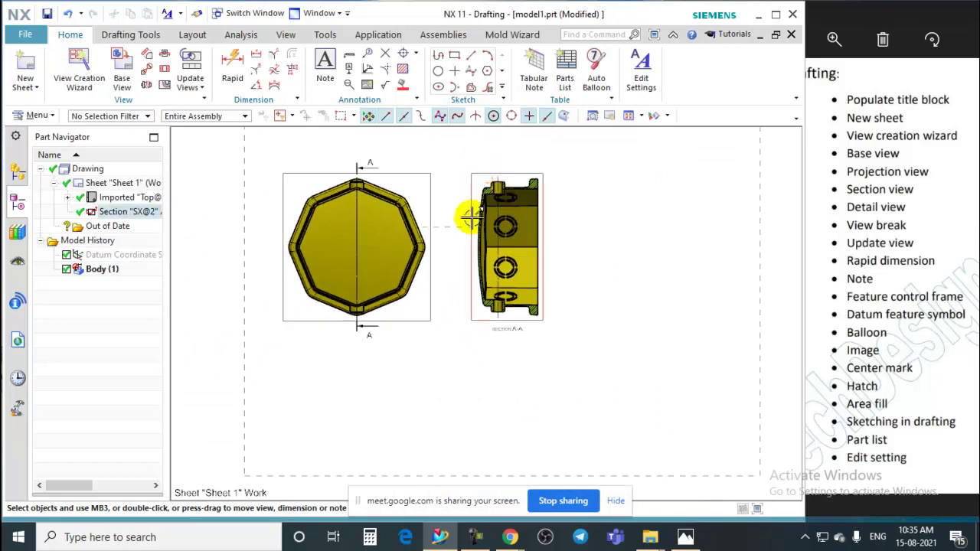
{"action": "left_click", "coordinate": [145, 68]}
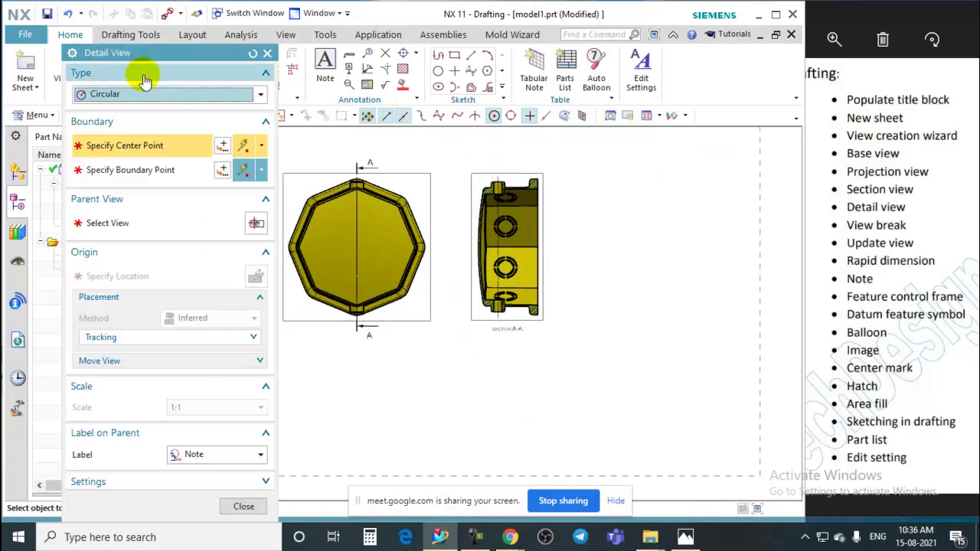
{"action": "scroll", "coordinate": [477, 166], "scroll_direction": "up", "scroll_amount": 2}
{"action": "scroll", "coordinate": [531, 258], "scroll_direction": "up", "scroll_amount": 2}
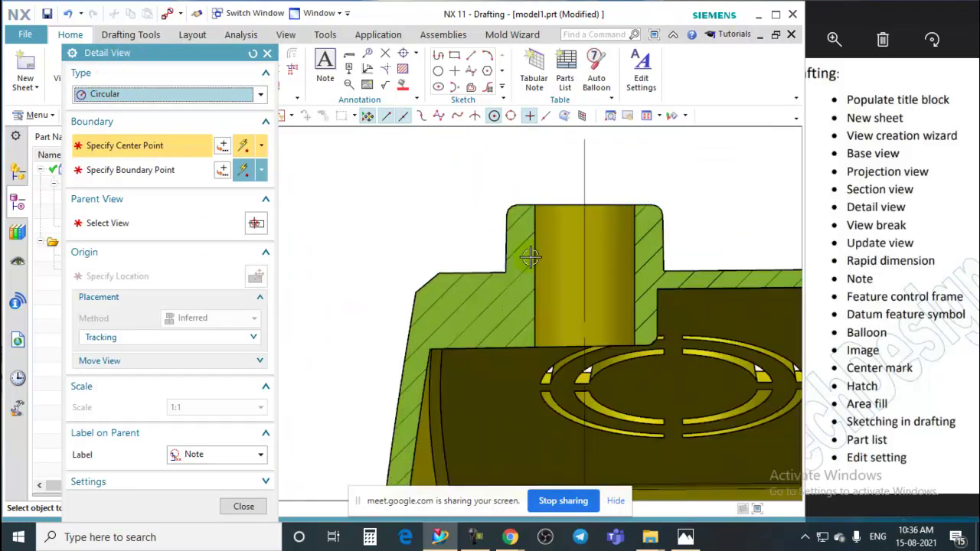
{"action": "left_click", "coordinate": [505, 244]}
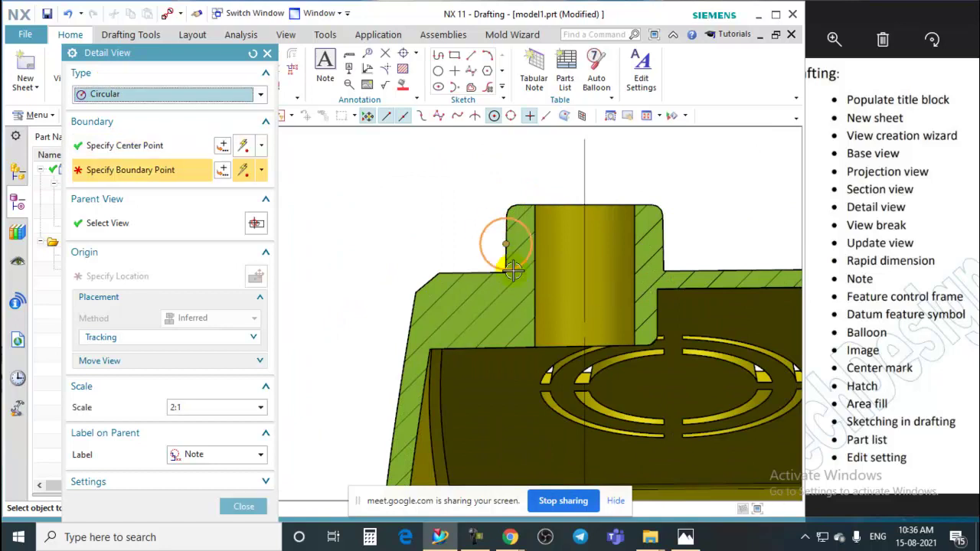
{"action": "left_click", "coordinate": [529, 332]}
- Set the detail scale to 5:1 and place detail B right of the section view
{"action": "scroll", "coordinate": [511, 181], "scroll_direction": "down", "scroll_amount": 5}
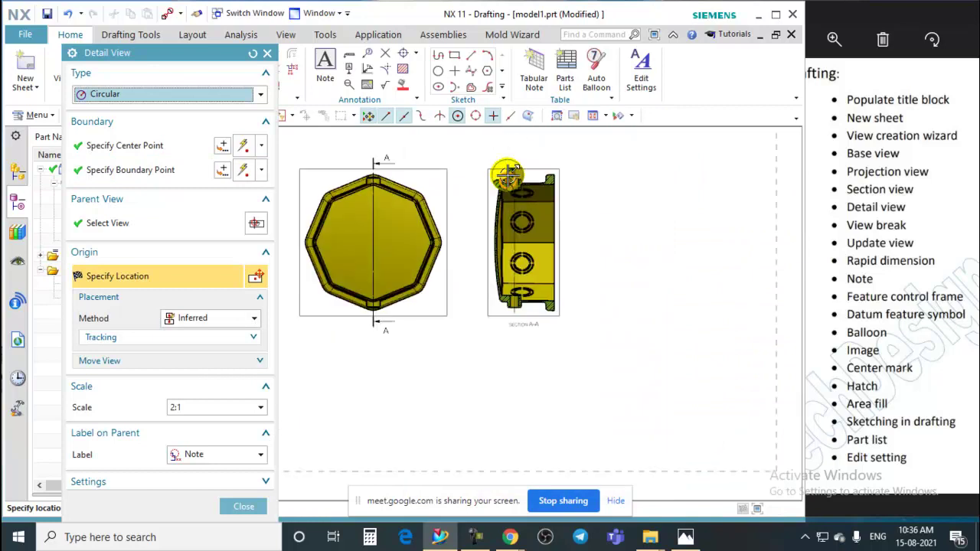
{"action": "left_click", "coordinate": [195, 408]}
{"action": "left_click", "coordinate": [184, 447]}
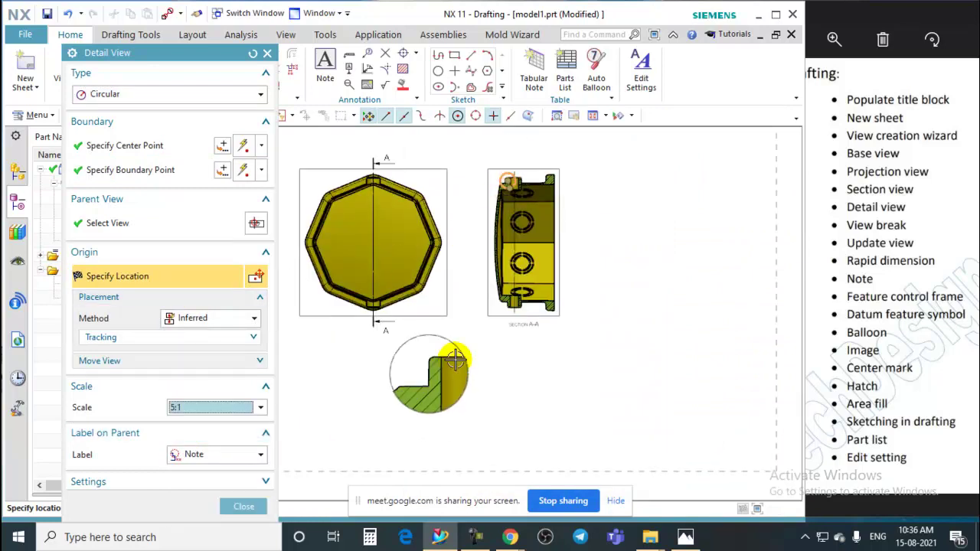
{"action": "scroll", "coordinate": [519, 306], "scroll_direction": "down", "scroll_amount": 1}
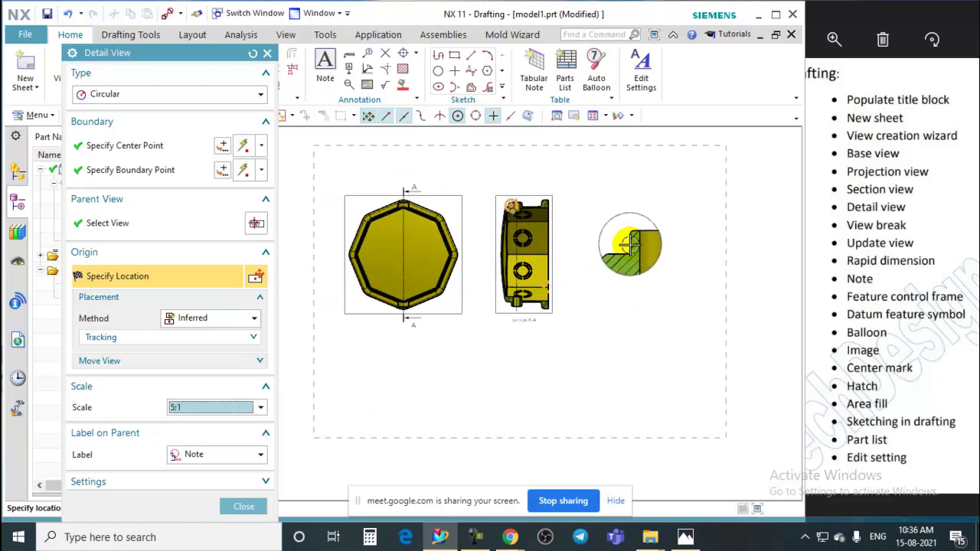
{"action": "left_click", "coordinate": [621, 248]}
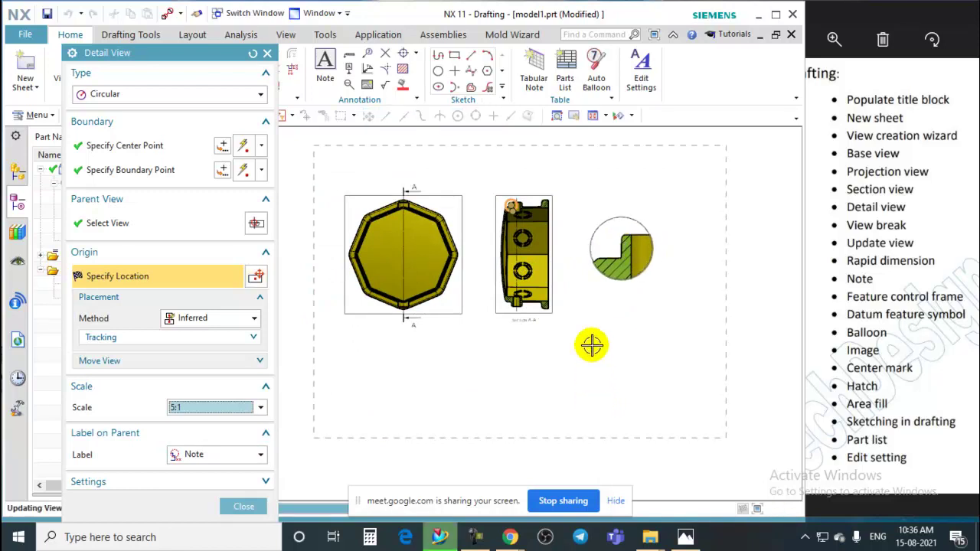
{"action": "left_click", "coordinate": [244, 506]}
{"action": "scroll", "coordinate": [617, 263], "scroll_direction": "down", "scroll_amount": 2}
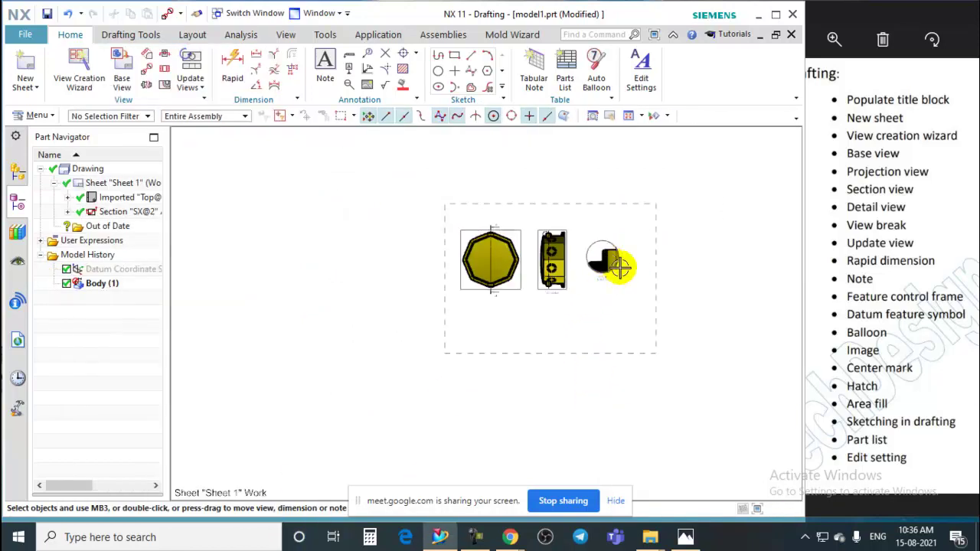
{"action": "scroll", "coordinate": [586, 273], "scroll_direction": "up", "scroll_amount": 2}
{"action": "scroll", "coordinate": [591, 331], "scroll_direction": "up", "scroll_amount": 2}
{"action": "scroll", "coordinate": [591, 330], "scroll_direction": "down", "scroll_amount": 1}
{"action": "scroll", "coordinate": [485, 164], "scroll_direction": "up", "scroll_amount": 2}
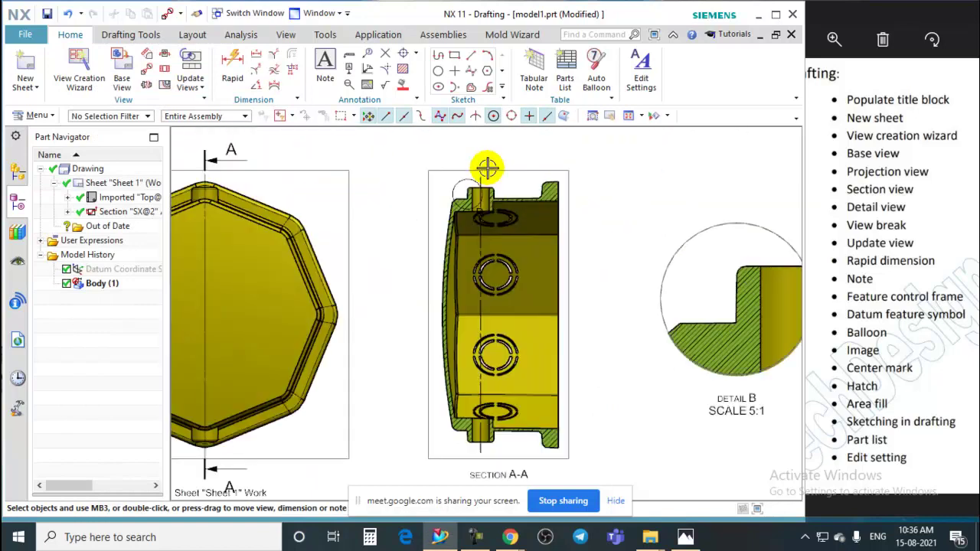
{"action": "scroll", "coordinate": [475, 188], "scroll_direction": "up", "scroll_amount": 2}
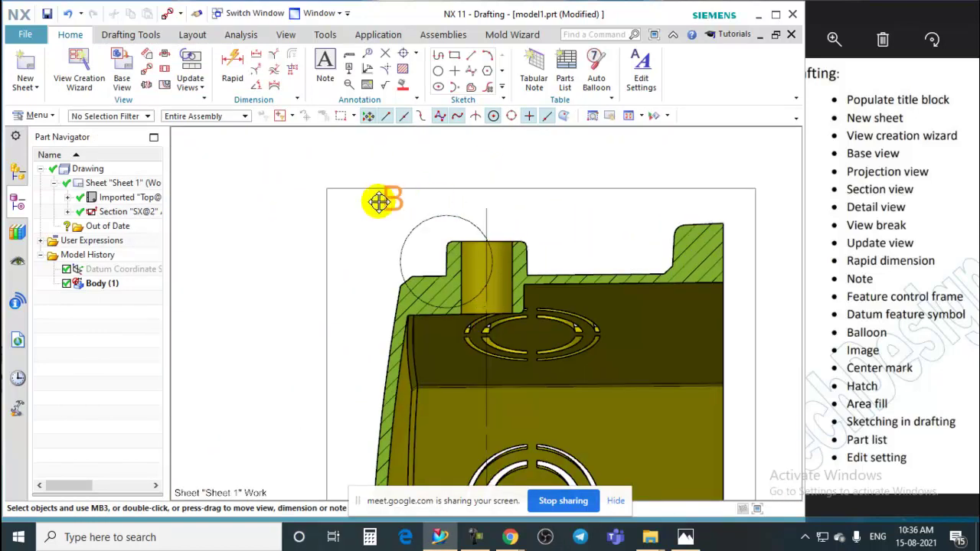
{"action": "scroll", "coordinate": [477, 192], "scroll_direction": "down", "scroll_amount": 3}
{"action": "scroll", "coordinate": [477, 204], "scroll_direction": "down", "scroll_amount": 1}
{"action": "scroll", "coordinate": [492, 208], "scroll_direction": "up", "scroll_amount": 1}
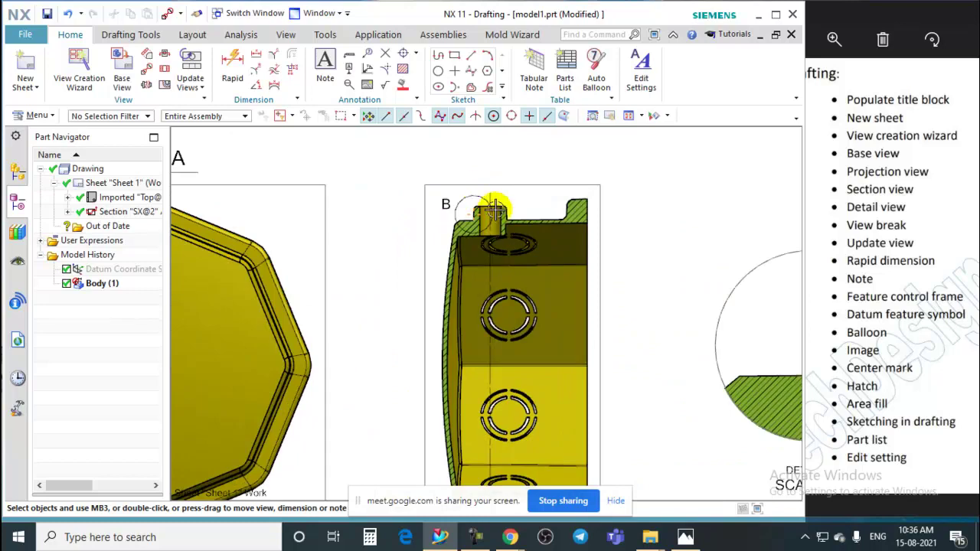
{"action": "scroll", "coordinate": [493, 207], "scroll_direction": "down", "scroll_amount": 2}
{"action": "scroll", "coordinate": [689, 257], "scroll_direction": "up", "scroll_amount": 2}
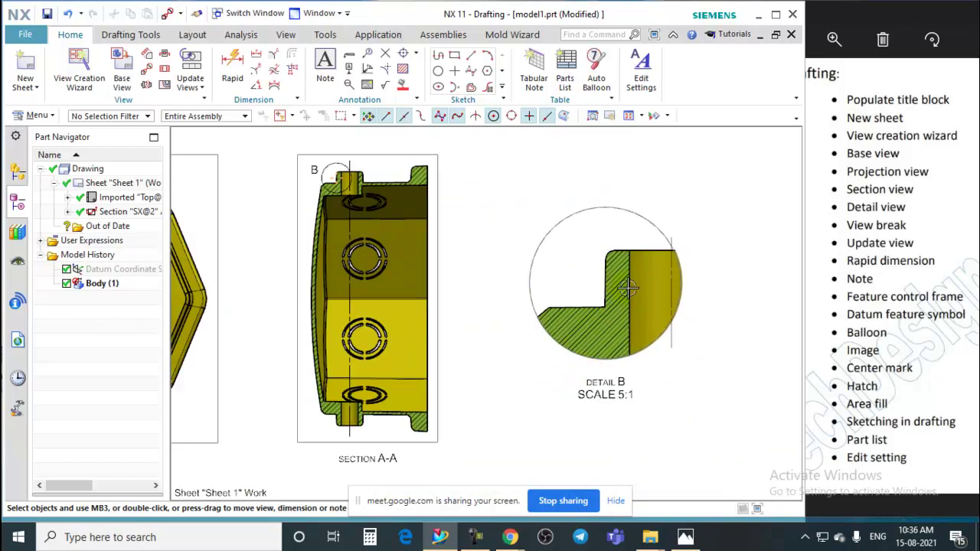
{"action": "scroll", "coordinate": [628, 287], "scroll_direction": "down", "scroll_amount": 4}
{"action": "scroll", "coordinate": [619, 282], "scroll_direction": "up", "scroll_amount": 2}
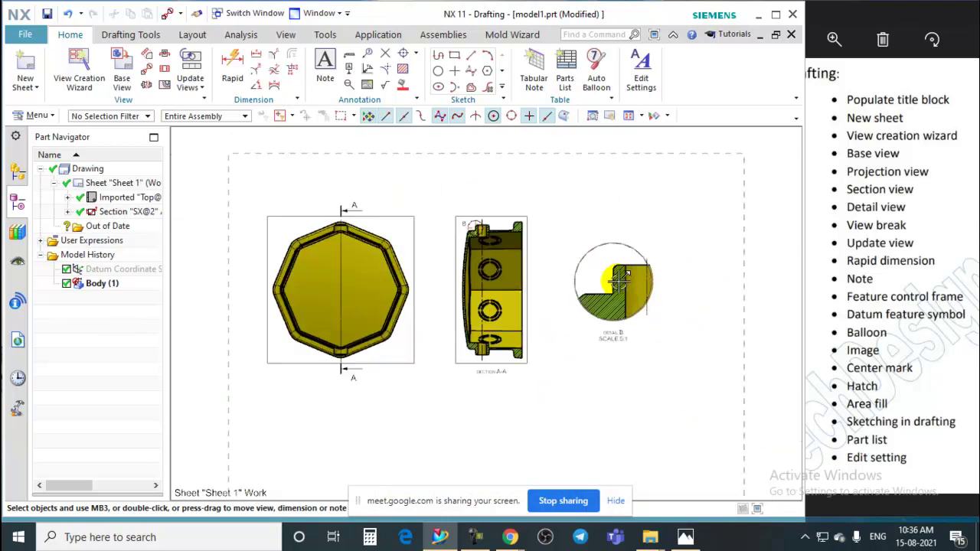
{"action": "scroll", "coordinate": [616, 280], "scroll_direction": "down", "scroll_amount": 1}
{"action": "scroll", "coordinate": [593, 275], "scroll_direction": "down", "scroll_amount": 1}
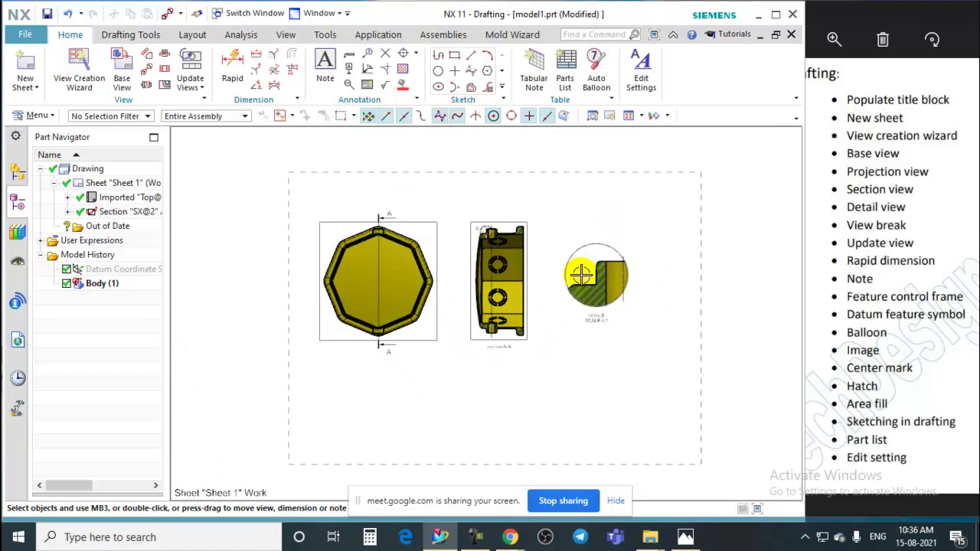
- Create a rectangle-by-corners detail view C around the bottom boss, placed below detail B
{"action": "left_click", "coordinate": [146, 72]}
{"action": "left_click", "coordinate": [131, 95]}
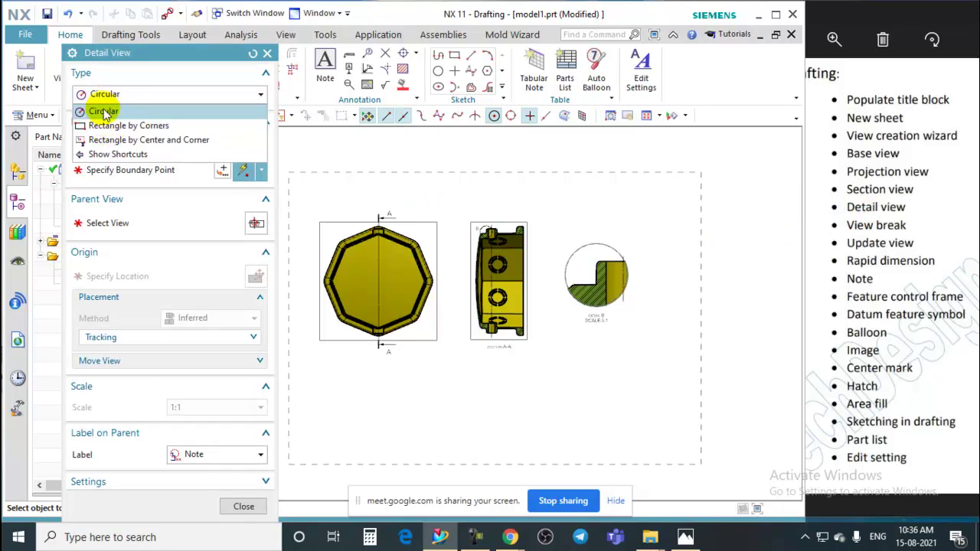
{"action": "left_click", "coordinate": [100, 126]}
{"action": "scroll", "coordinate": [543, 287], "scroll_direction": "up", "scroll_amount": 2}
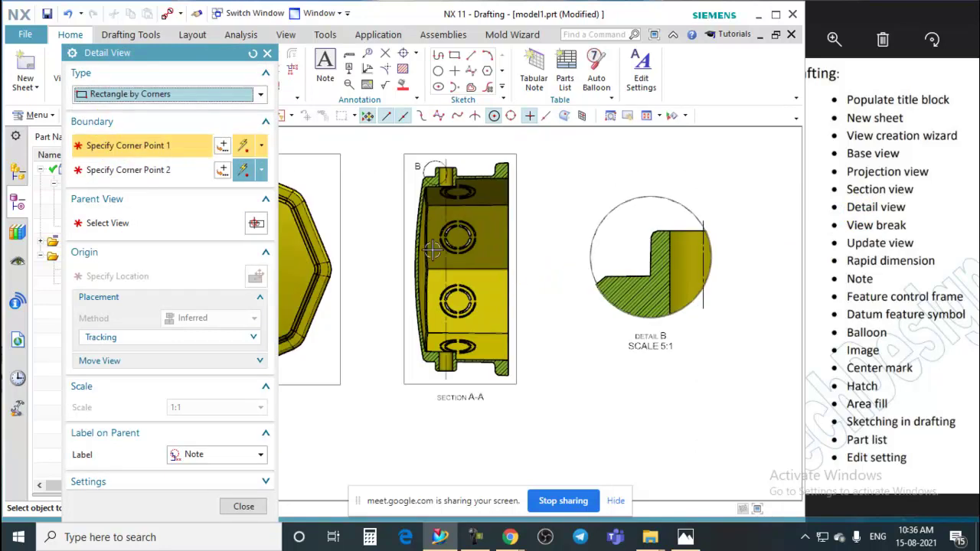
{"action": "scroll", "coordinate": [467, 379], "scroll_direction": "up", "scroll_amount": 2}
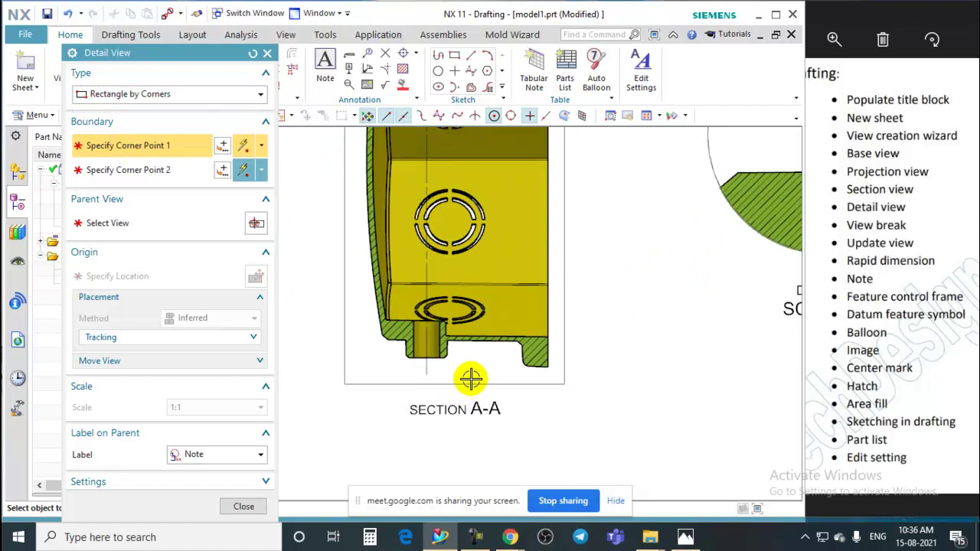
{"action": "left_click", "coordinate": [467, 376]}
{"action": "left_click", "coordinate": [372, 313]}
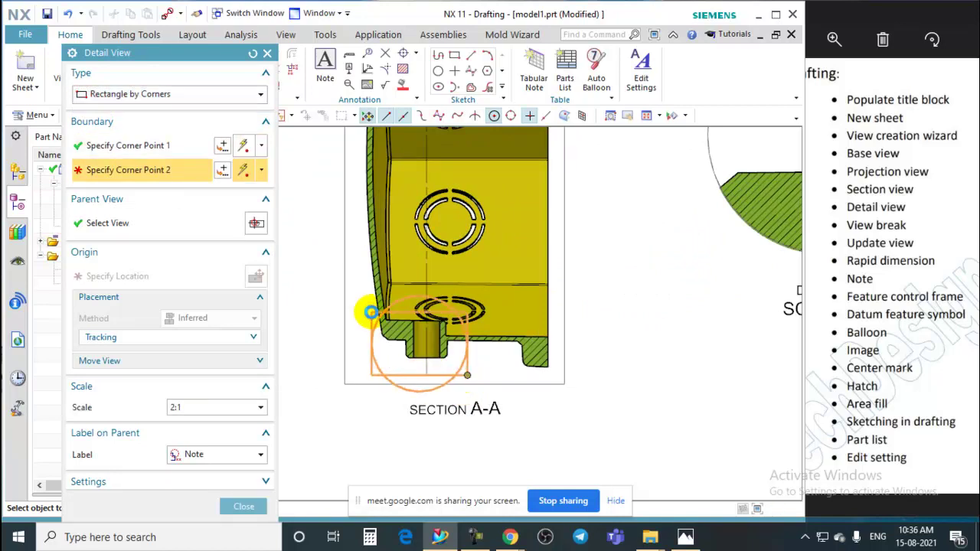
{"action": "scroll", "coordinate": [497, 337], "scroll_direction": "down", "scroll_amount": 3}
{"action": "scroll", "coordinate": [574, 352], "scroll_direction": "up", "scroll_amount": 2}
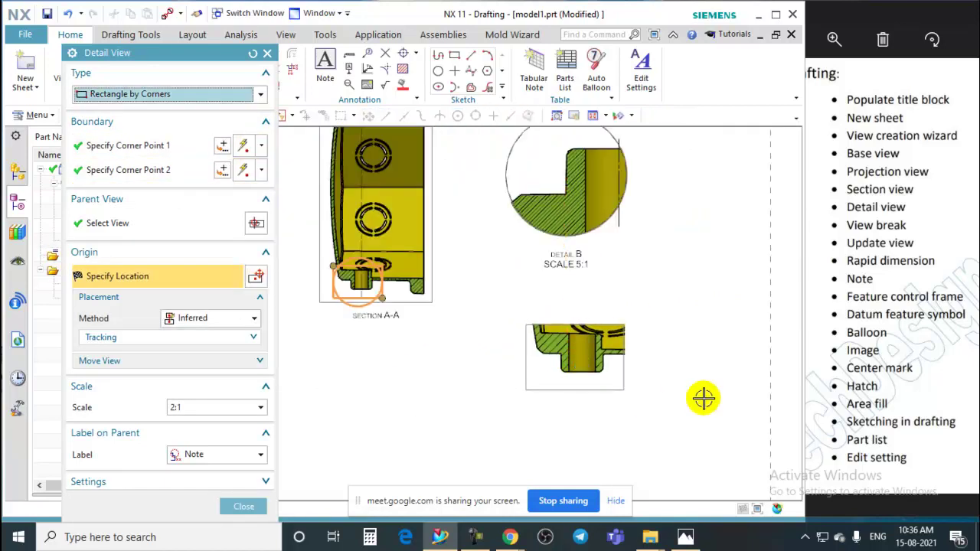
{"action": "left_click", "coordinate": [776, 359]}
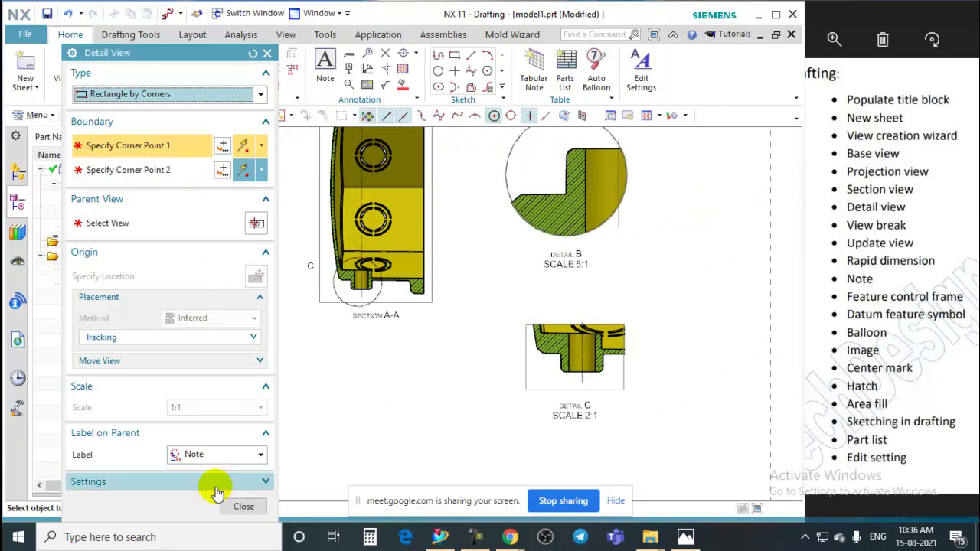
{"action": "left_click", "coordinate": [243, 506]}
- Undo detail C so the sheet keeps only detail B
{"action": "key", "text": "ctrl+z"}
{"action": "scroll", "coordinate": [493, 200], "scroll_direction": "up", "scroll_amount": 1}
{"action": "scroll", "coordinate": [538, 240], "scroll_direction": "up", "scroll_amount": 2}
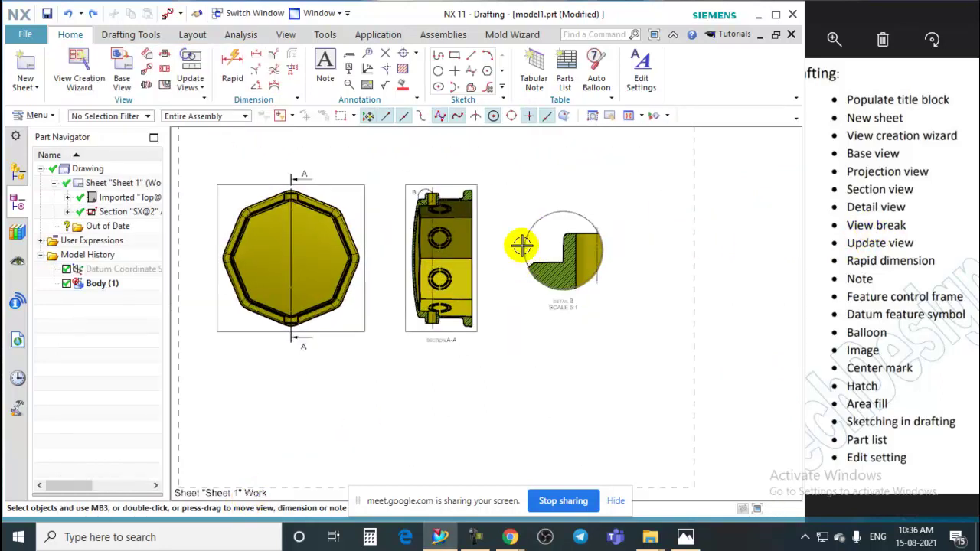
{"action": "scroll", "coordinate": [521, 245], "scroll_direction": "down", "scroll_amount": 1}
{"action": "scroll", "coordinate": [468, 223], "scroll_direction": "up", "scroll_amount": 1}
{"action": "scroll", "coordinate": [468, 223], "scroll_direction": "down", "scroll_amount": 1}
{"action": "scroll", "coordinate": [521, 257], "scroll_direction": "up", "scroll_amount": 1}
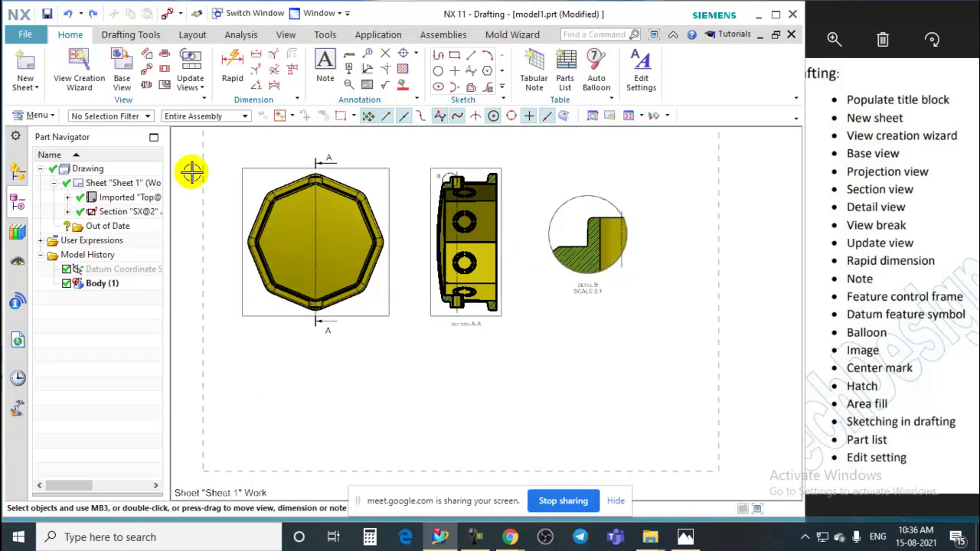
- Switch to the Modeling application with Ctrl+M and orbit the 3D part
{"action": "left_click", "coordinate": [25, 35]}
{"action": "key", "text": "ctrl+m"}
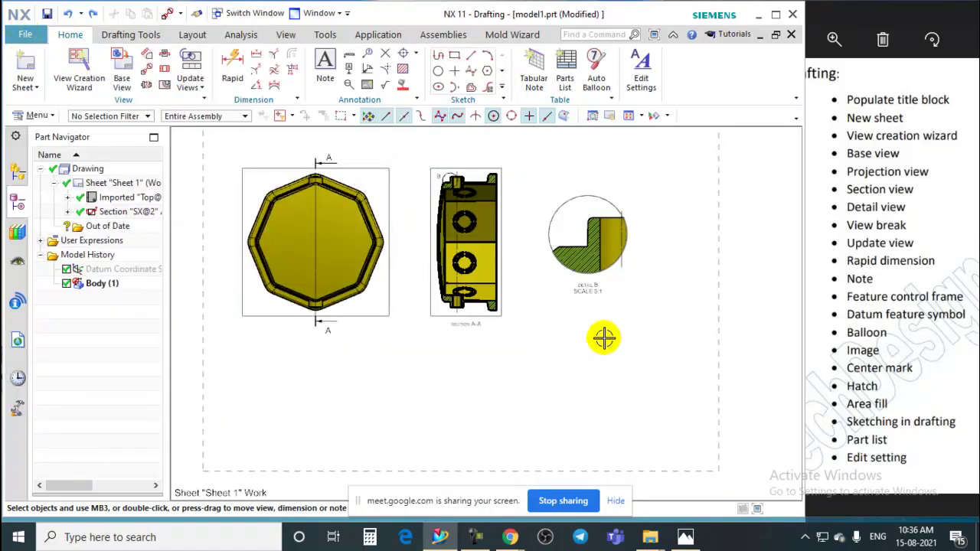
{"action": "mouse_move", "coordinate": [558, 322]}
{"action": "middle_mouse_down"}
{"action": "mouse_move", "coordinate": [593, 278]}
{"action": "mouse_move", "coordinate": [516, 239]}
{"action": "middle_mouse_up"}
{"action": "scroll", "coordinate": [516, 239], "scroll_direction": "up", "scroll_amount": 5}
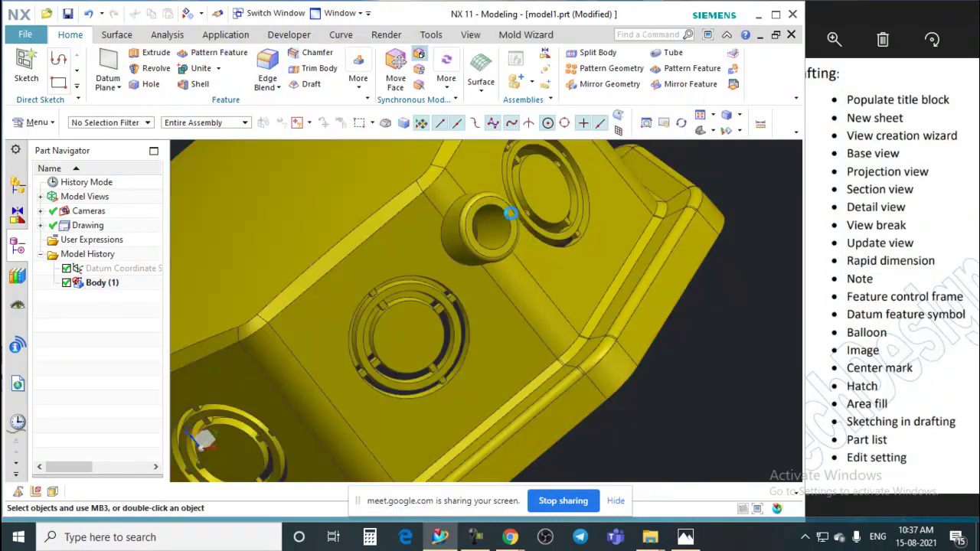
- Offset the side boss's end face outward by 110 mm, turning it into a long tube
{"action": "scroll", "coordinate": [482, 218], "scroll_direction": "up", "scroll_amount": 5}
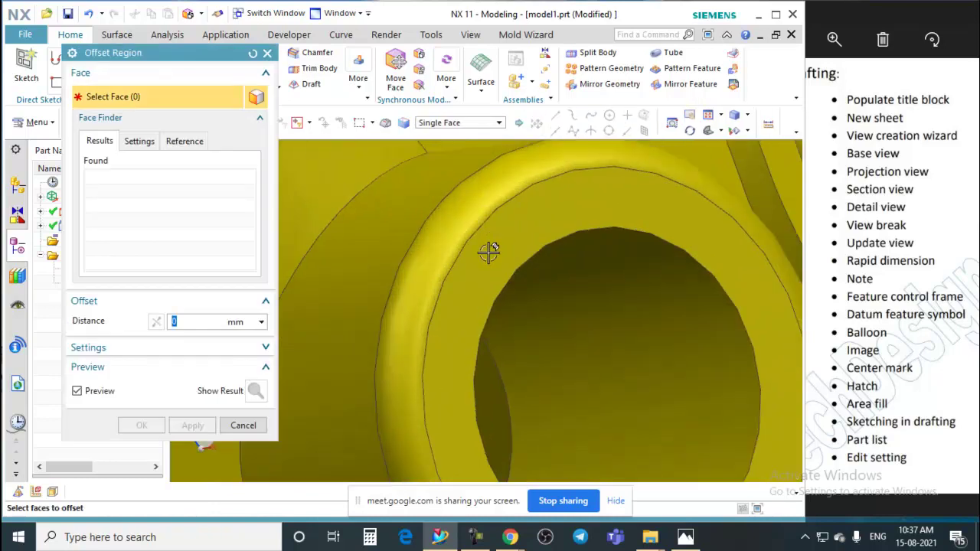
{"action": "left_click", "coordinate": [488, 253]}
{"action": "scroll", "coordinate": [489, 252], "scroll_direction": "down", "scroll_amount": 5}
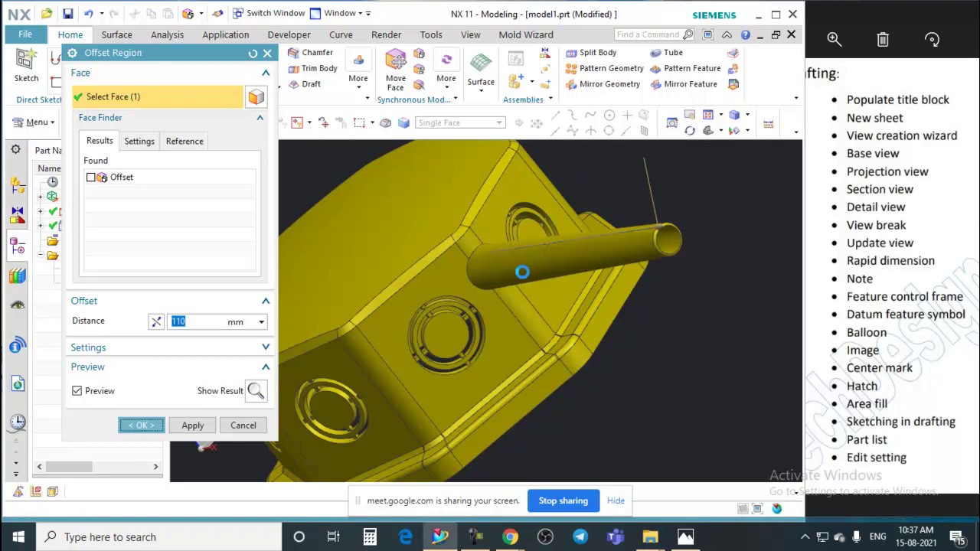
{"action": "middle_click", "coordinate": [528, 264]}
{"action": "scroll", "coordinate": [587, 252], "scroll_direction": "down", "scroll_amount": 3}
{"action": "scroll", "coordinate": [657, 257], "scroll_direction": "down", "scroll_amount": 2}
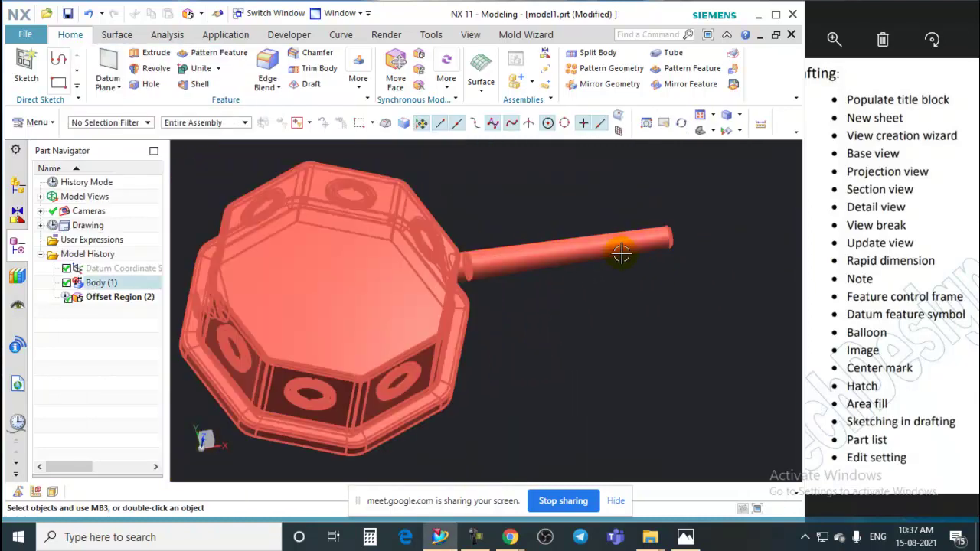
{"action": "middle_click_drag", "start_coordinate": [620, 265], "coordinate": [521, 264]}
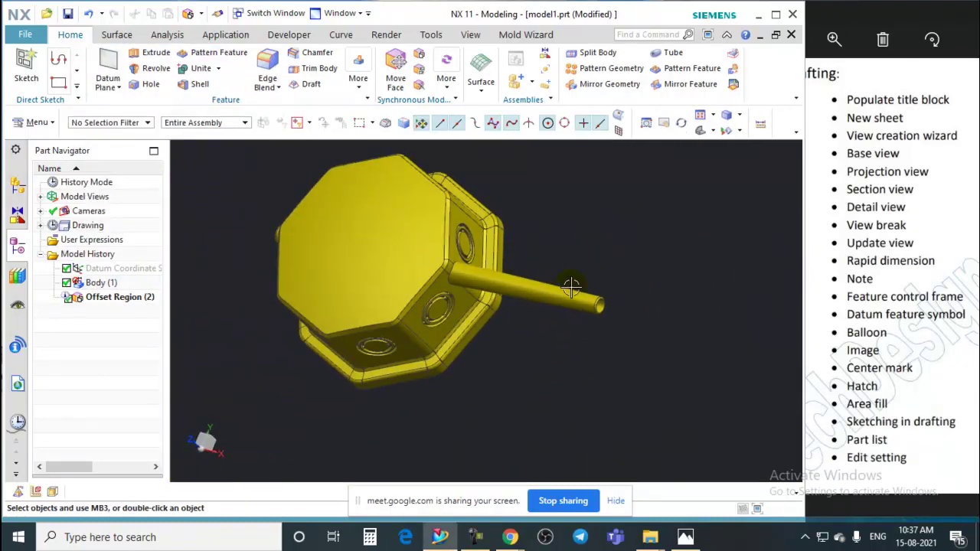
{"action": "left_click", "coordinate": [9, 34]}
{"action": "mouse_move", "coordinate": [52, 149]}
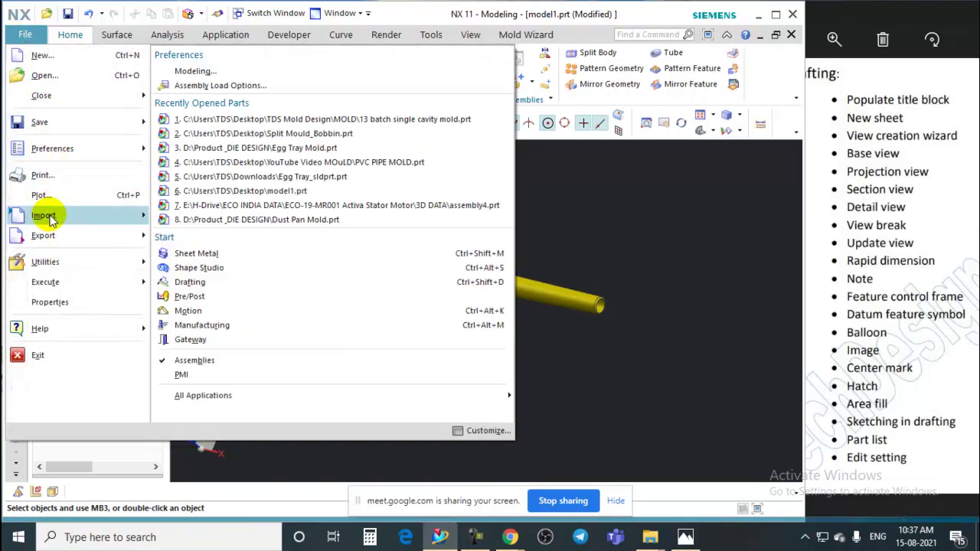
{"action": "mouse_move", "coordinate": [44, 75]}
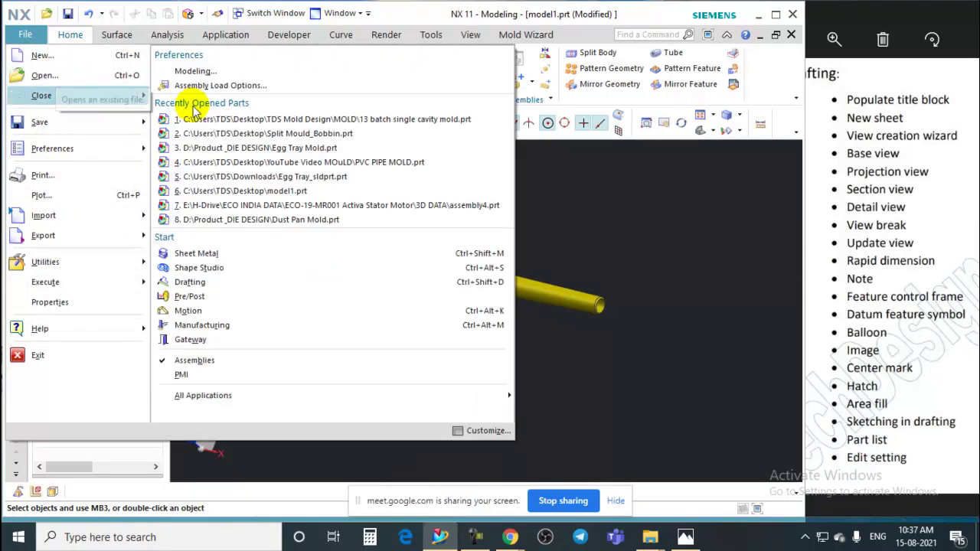
- Return to Drafting and update views Top@1, SX@2 and DETAIL@5 to show the long stem
{"action": "left_click", "coordinate": [184, 286]}
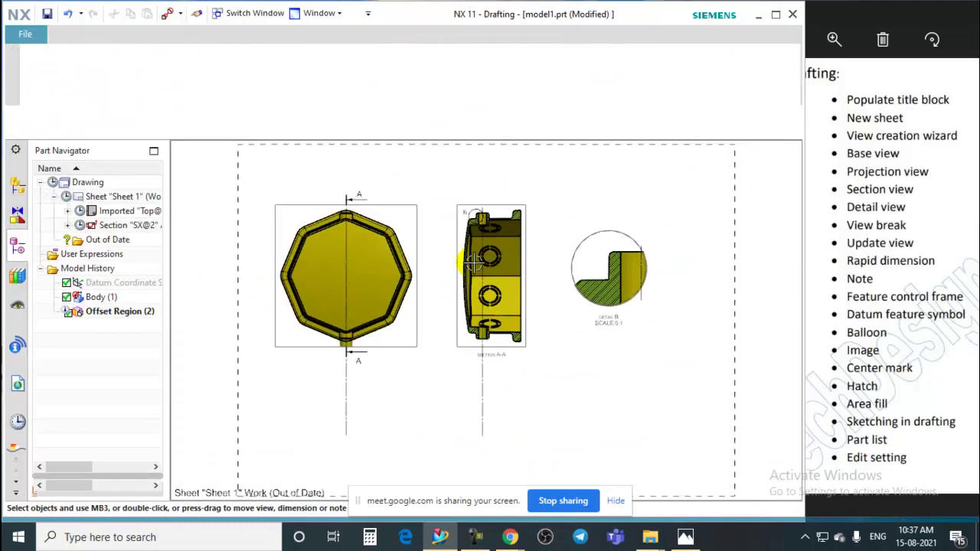
{"action": "left_click", "coordinate": [167, 71]}
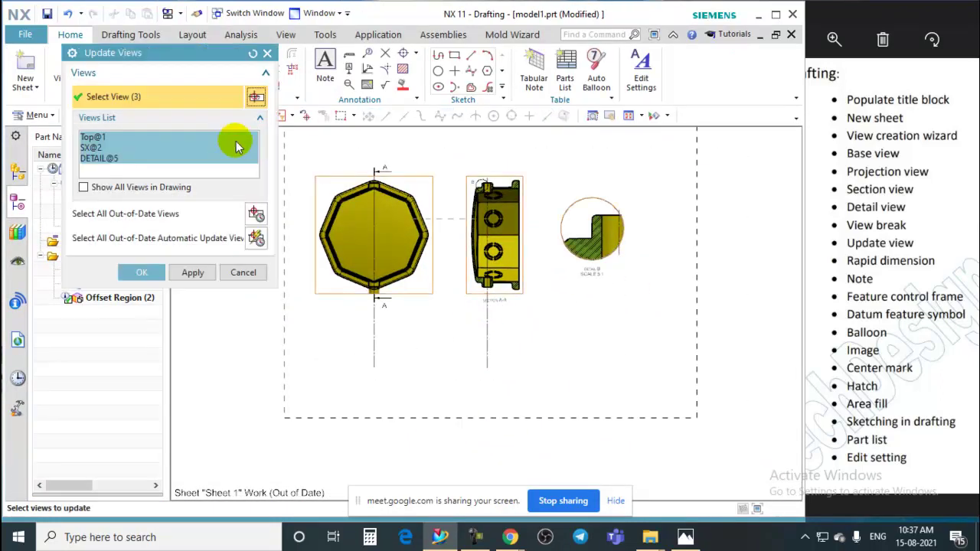
{"action": "left_click", "coordinate": [143, 277]}
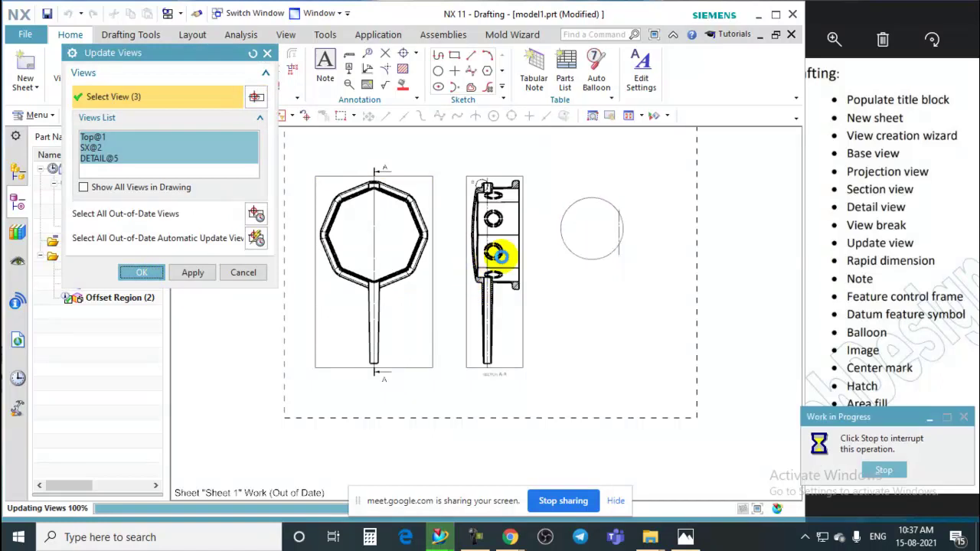
{"action": "scroll", "coordinate": [496, 287], "scroll_direction": "up", "scroll_amount": 3}
{"action": "scroll", "coordinate": [491, 320], "scroll_direction": "down", "scroll_amount": 3}
{"action": "scroll", "coordinate": [505, 326], "scroll_direction": "up", "scroll_amount": 1}
{"action": "scroll", "coordinate": [513, 325], "scroll_direction": "down", "scroll_amount": 1}
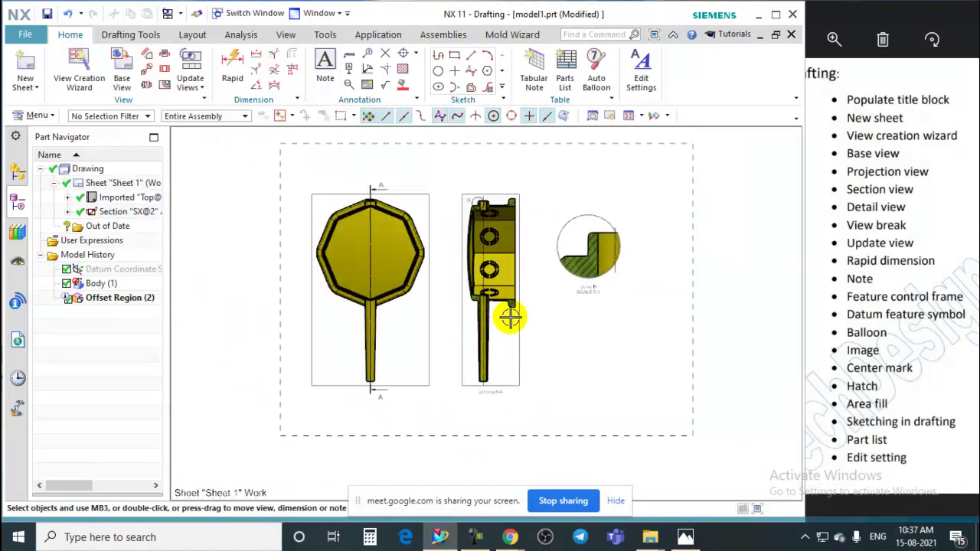
{"action": "scroll", "coordinate": [490, 367], "scroll_direction": "up", "scroll_amount": 2}
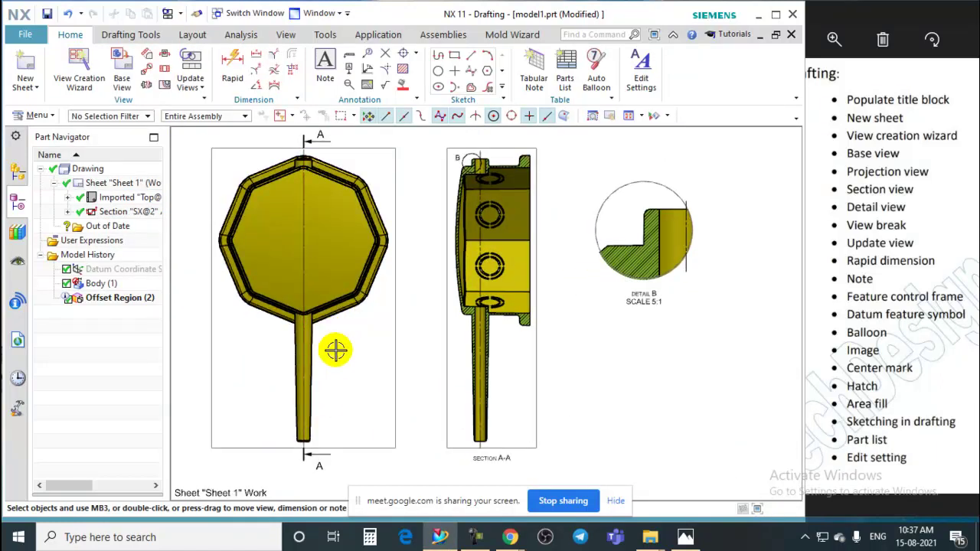
- Start a regular view break on Section A-A with break line 1 at offset -9
{"action": "left_click", "coordinate": [144, 84]}
{"action": "scroll", "coordinate": [466, 317], "scroll_direction": "down", "scroll_amount": 2}
{"action": "scroll", "coordinate": [422, 313], "scroll_direction": "up", "scroll_amount": 1}
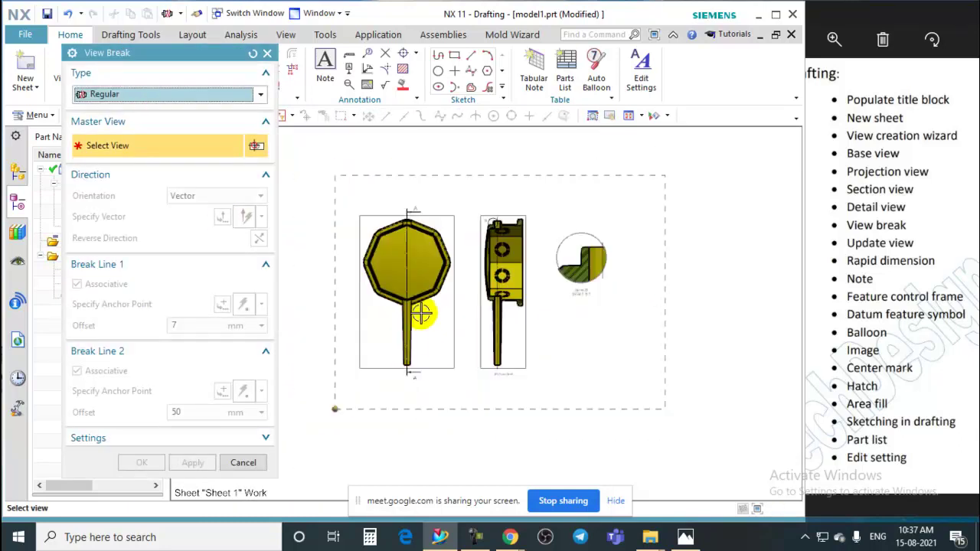
{"action": "scroll", "coordinate": [542, 329], "scroll_direction": "up", "scroll_amount": 2}
{"action": "left_click", "coordinate": [559, 325]}
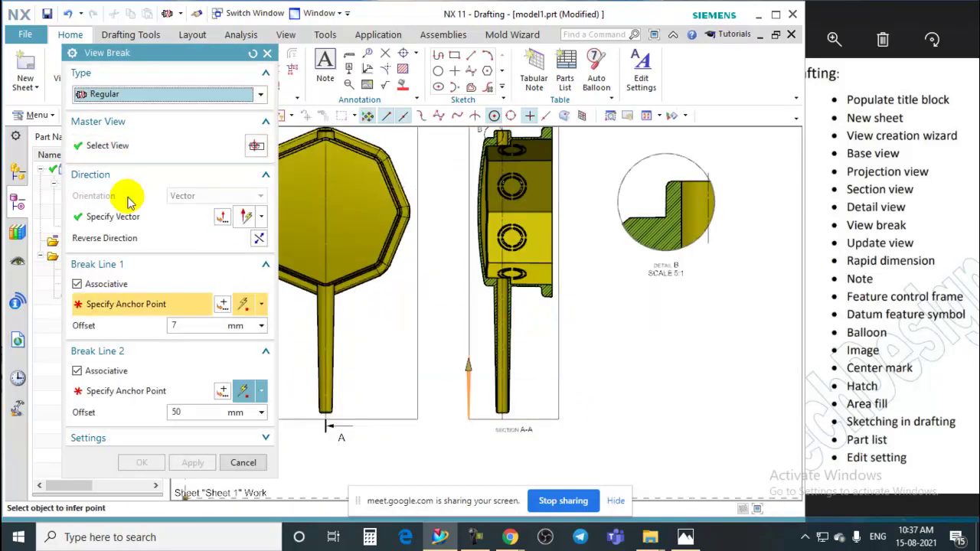
{"action": "scroll", "coordinate": [517, 318], "scroll_direction": "up", "scroll_amount": 3}
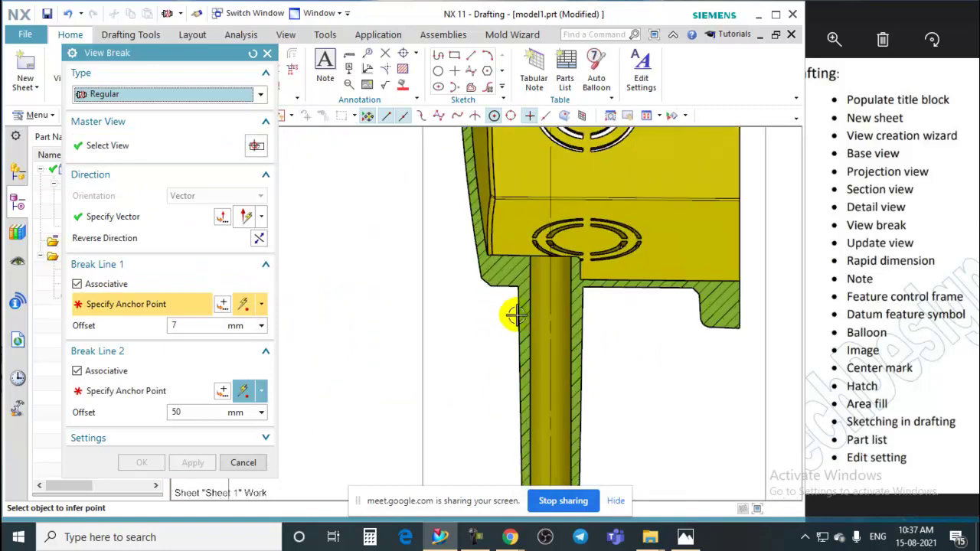
{"action": "scroll", "coordinate": [521, 294], "scroll_direction": "down", "scroll_amount": 1}
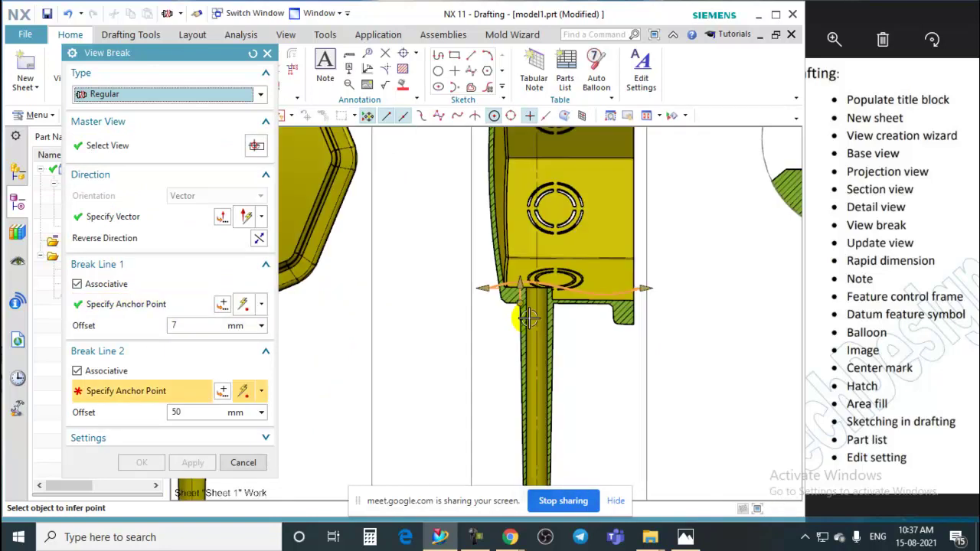
{"action": "scroll", "coordinate": [525, 302], "scroll_direction": "down", "scroll_amount": 1}
{"action": "scroll", "coordinate": [528, 301], "scroll_direction": "down", "scroll_amount": 1}
{"action": "scroll", "coordinate": [531, 301], "scroll_direction": "down", "scroll_amount": 1}
{"action": "scroll", "coordinate": [528, 303], "scroll_direction": "up", "scroll_amount": 3}
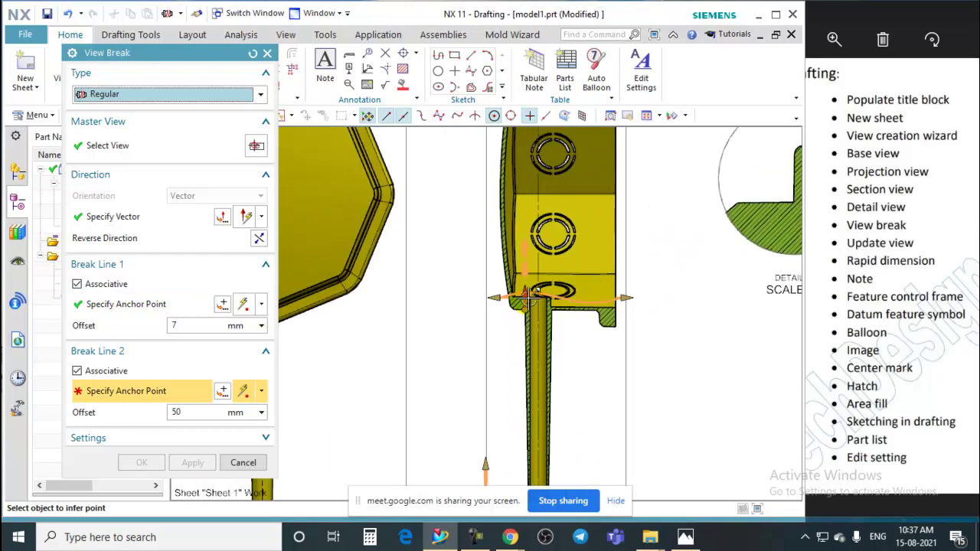
{"action": "scroll", "coordinate": [527, 329], "scroll_direction": "down", "scroll_amount": 3}
{"action": "scroll", "coordinate": [528, 348], "scroll_direction": "up", "scroll_amount": 2}
{"action": "scroll", "coordinate": [533, 320], "scroll_direction": "up", "scroll_amount": 2}
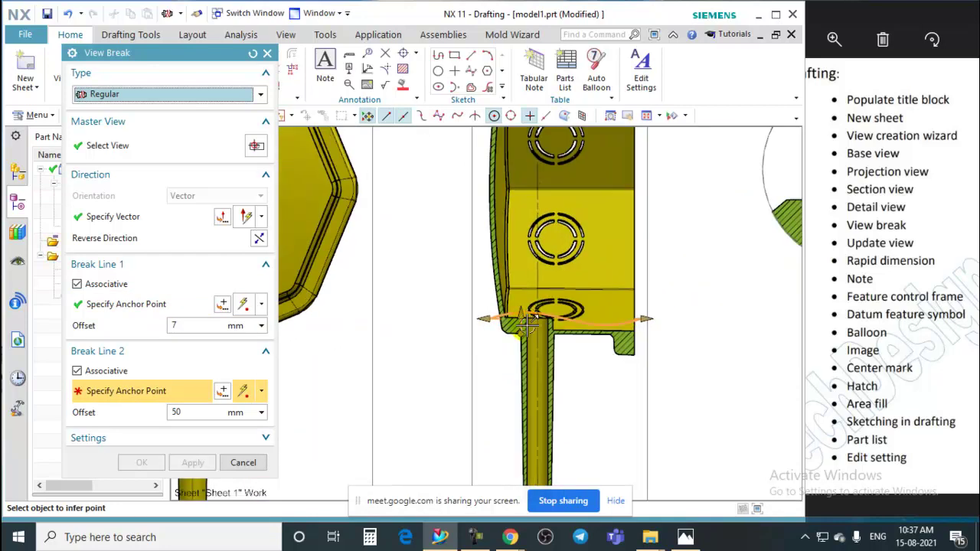
{"action": "scroll", "coordinate": [533, 337], "scroll_direction": "down", "scroll_amount": 2}
{"action": "scroll", "coordinate": [527, 341], "scroll_direction": "up", "scroll_amount": 1}
{"action": "scroll", "coordinate": [521, 360], "scroll_direction": "up", "scroll_amount": 1}
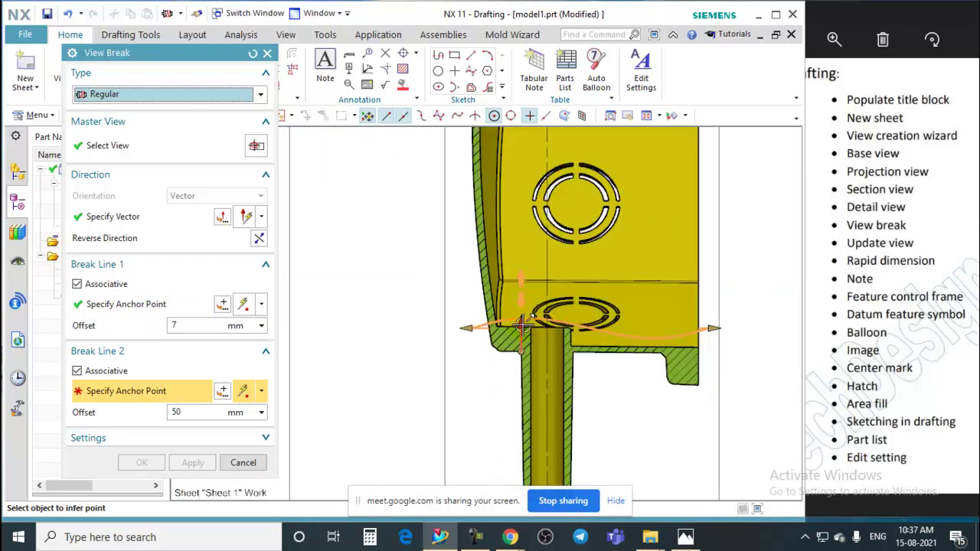
{"action": "left_click_drag", "start_coordinate": [518, 373], "coordinate": [519, 381]}
{"action": "scroll", "coordinate": [520, 381], "scroll_direction": "down", "scroll_amount": 3}
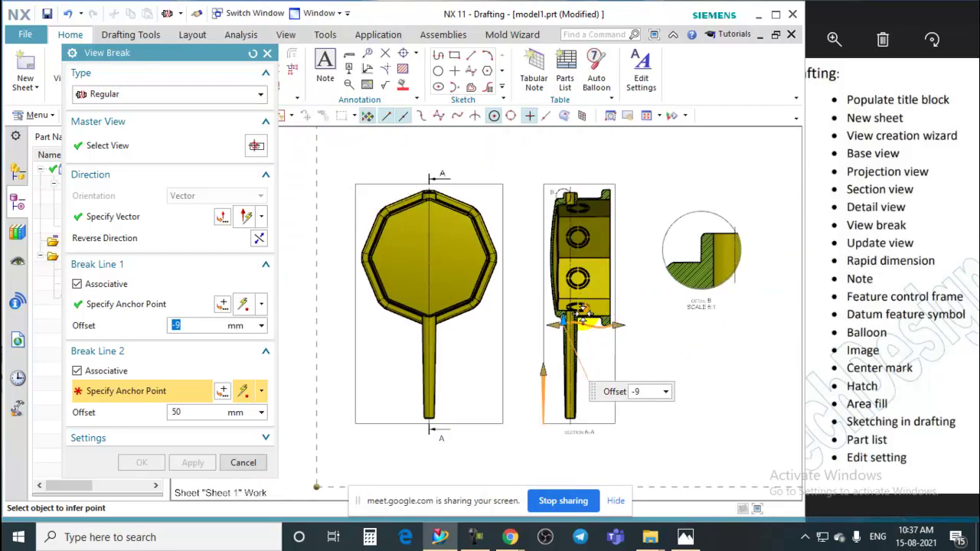
{"action": "scroll", "coordinate": [565, 376], "scroll_direction": "up", "scroll_amount": 2}
{"action": "scroll", "coordinate": [571, 464], "scroll_direction": "up", "scroll_amount": 1}
{"action": "scroll", "coordinate": [571, 465], "scroll_direction": "down", "scroll_amount": 1}
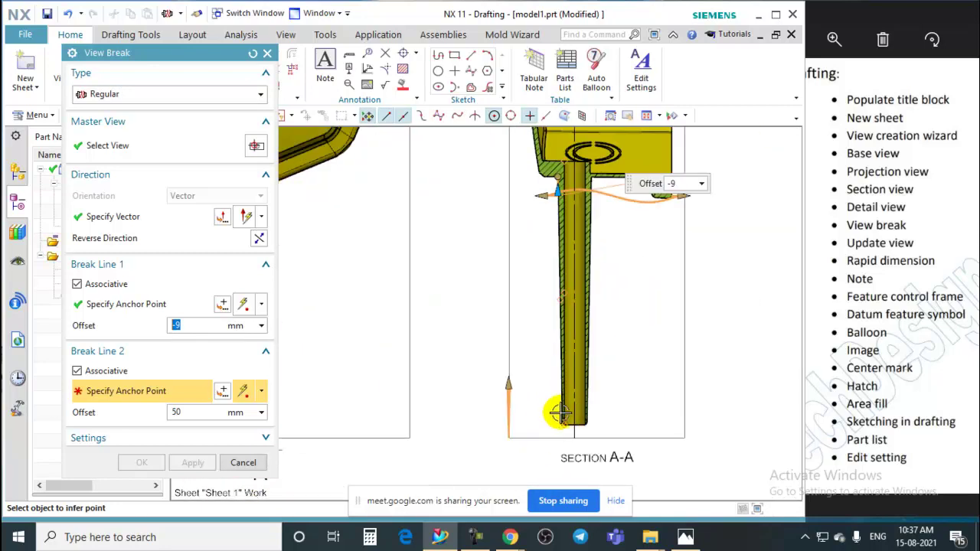
{"action": "scroll", "coordinate": [568, 428], "scroll_direction": "up", "scroll_amount": 2}
- Place break line 2 on the stem at offset -25 and apply the break
{"action": "left_click", "coordinate": [568, 427]}
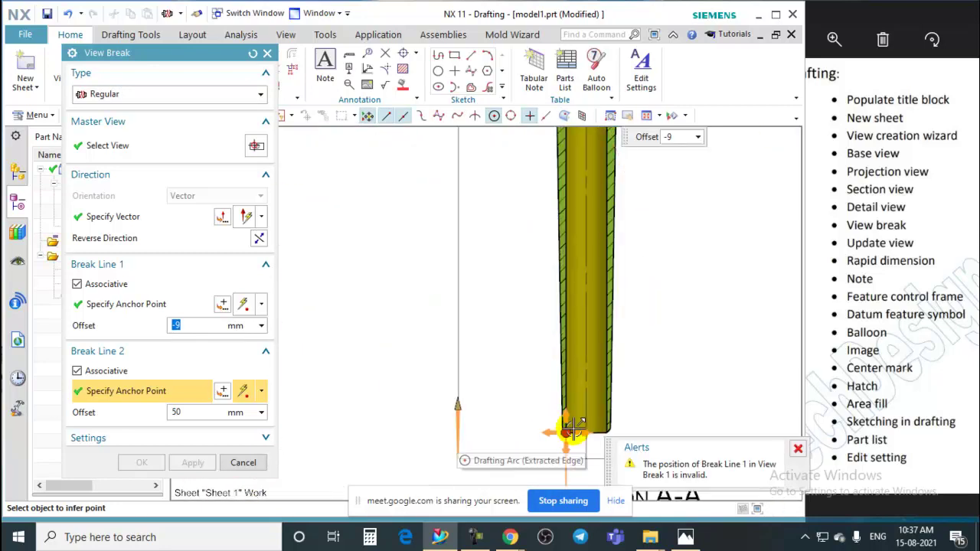
{"action": "scroll", "coordinate": [567, 426], "scroll_direction": "down", "scroll_amount": 2}
{"action": "scroll", "coordinate": [582, 382], "scroll_direction": "down", "scroll_amount": 1}
{"action": "scroll", "coordinate": [551, 367], "scroll_direction": "up", "scroll_amount": 1}
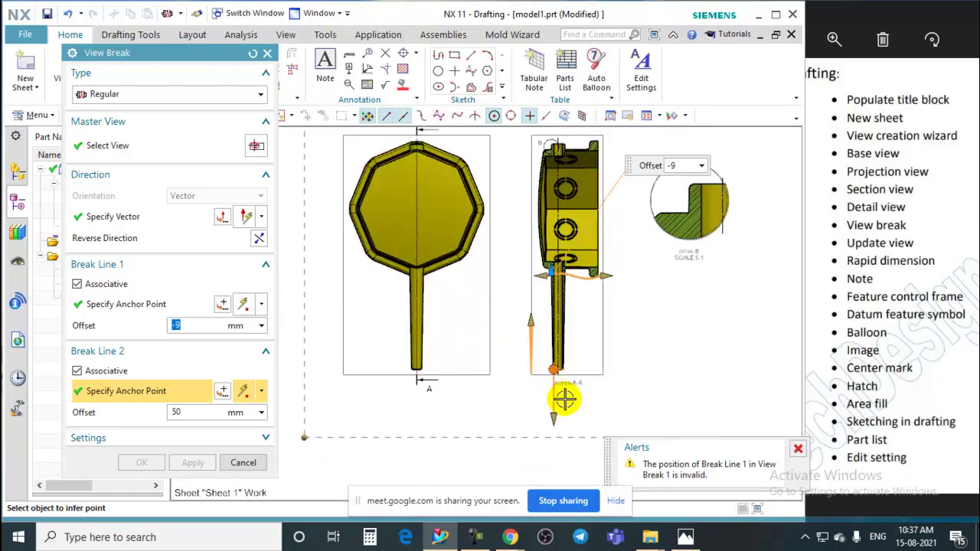
{"action": "scroll", "coordinate": [565, 398], "scroll_direction": "up", "scroll_amount": 1}
{"action": "left_click_drag", "start_coordinate": [553, 420], "coordinate": [553, 321]}
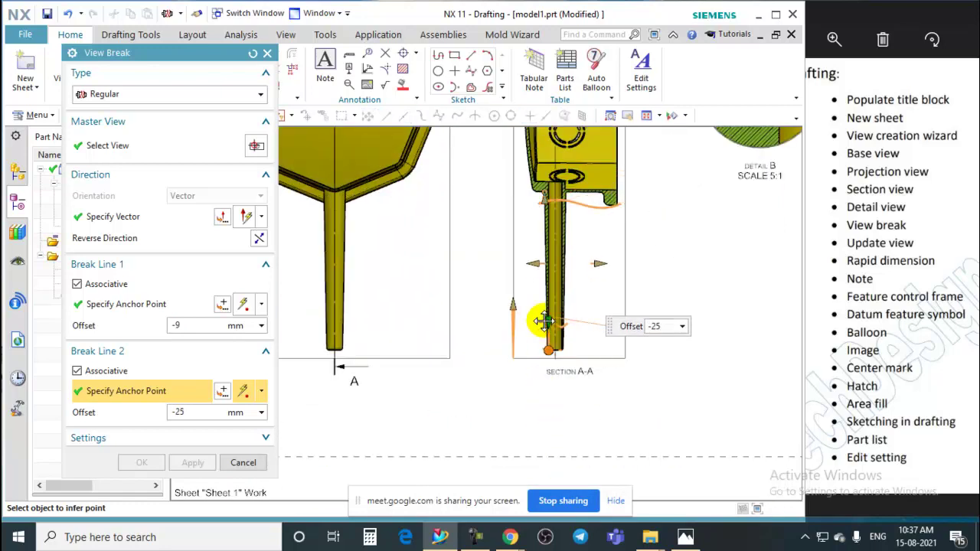
{"action": "scroll", "coordinate": [552, 321], "scroll_direction": "down", "scroll_amount": 1}
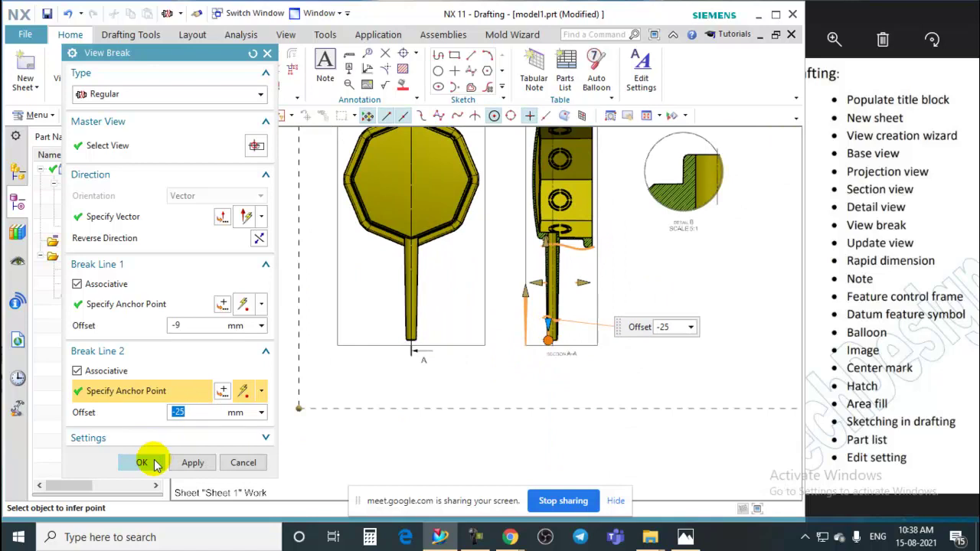
{"action": "left_click", "coordinate": [142, 463]}
{"action": "scroll", "coordinate": [426, 317], "scroll_direction": "down", "scroll_amount": 1}
{"action": "scroll", "coordinate": [536, 253], "scroll_direction": "up", "scroll_amount": 3}
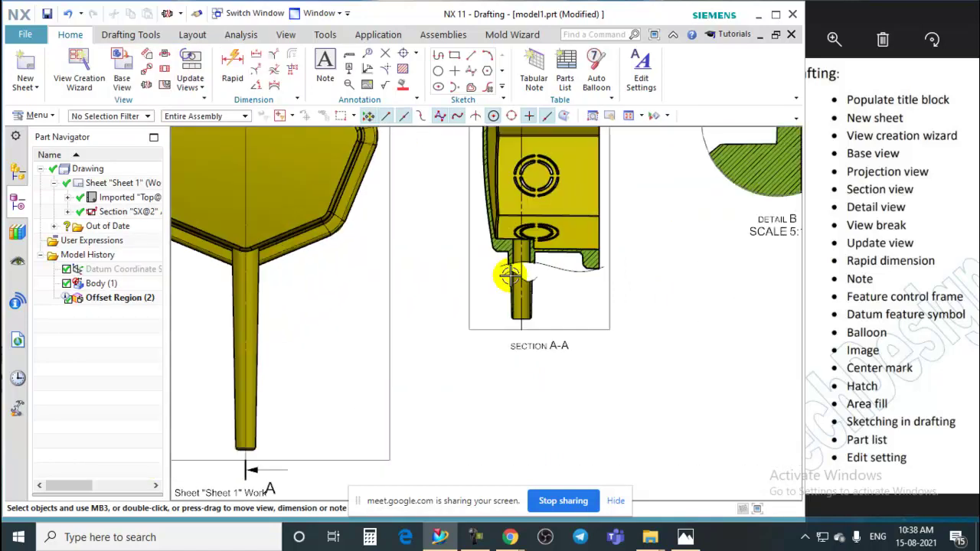
{"action": "scroll", "coordinate": [510, 276], "scroll_direction": "up", "scroll_amount": 2}
{"action": "scroll", "coordinate": [543, 261], "scroll_direction": "down", "scroll_amount": 1}
{"action": "scroll", "coordinate": [544, 275], "scroll_direction": "down", "scroll_amount": 2}
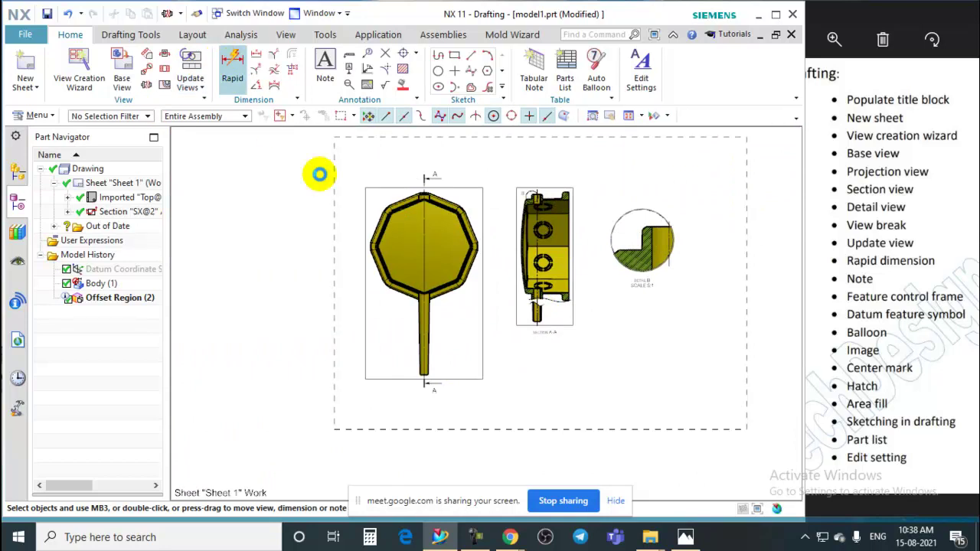
- Dimension the top view's height as 259.7 from stem bottom to top centerline, left of the view
{"action": "scroll", "coordinate": [445, 364], "scroll_direction": "up", "scroll_amount": 2}
{"action": "scroll", "coordinate": [411, 376], "scroll_direction": "up", "scroll_amount": 2}
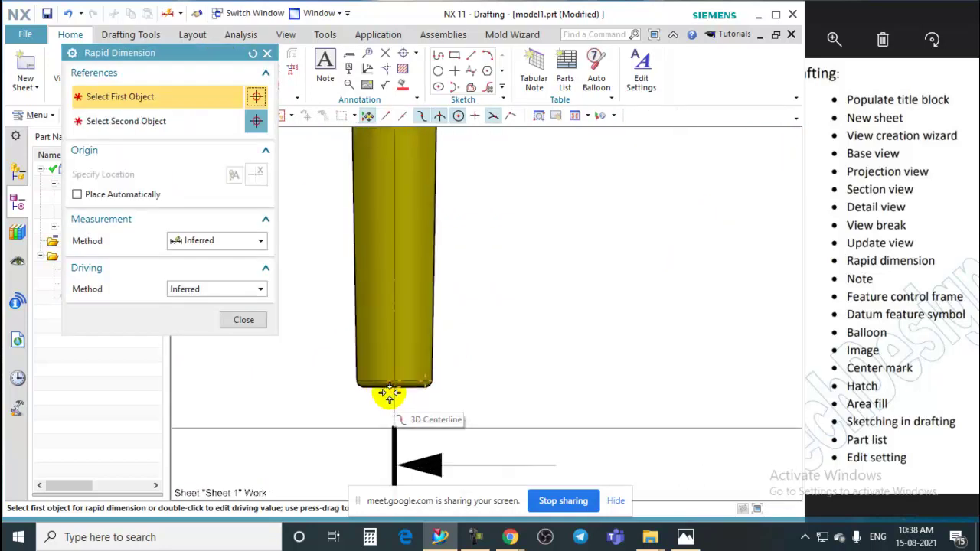
{"action": "scroll", "coordinate": [389, 394], "scroll_direction": "up", "scroll_amount": 1}
{"action": "left_click", "coordinate": [410, 385]}
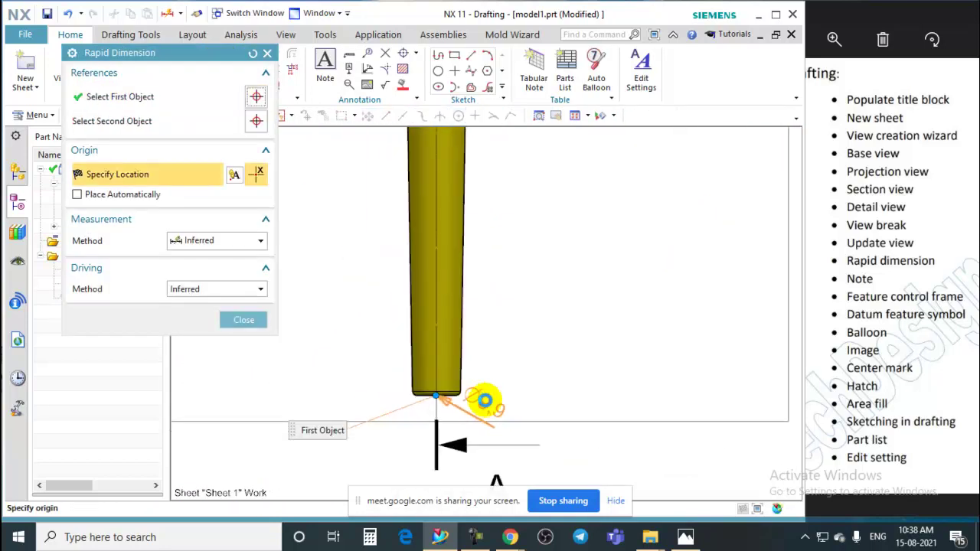
{"action": "scroll", "coordinate": [484, 399], "scroll_direction": "down", "scroll_amount": 2}
{"action": "scroll", "coordinate": [453, 288], "scroll_direction": "down", "scroll_amount": 1}
{"action": "scroll", "coordinate": [452, 245], "scroll_direction": "up", "scroll_amount": 3}
{"action": "scroll", "coordinate": [452, 245], "scroll_direction": "up", "scroll_amount": 2}
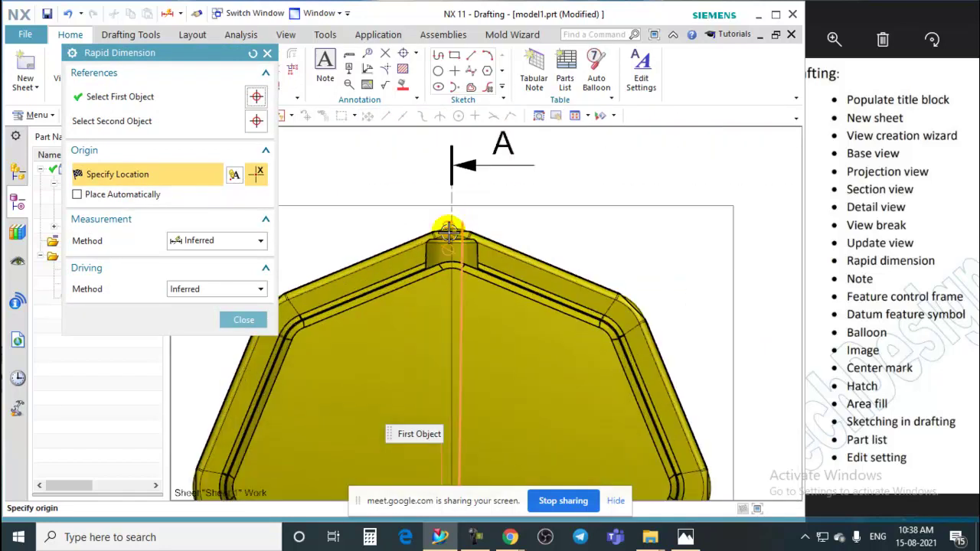
{"action": "scroll", "coordinate": [452, 157], "scroll_direction": "up", "scroll_amount": 2}
{"action": "scroll", "coordinate": [463, 162], "scroll_direction": "up", "scroll_amount": 1}
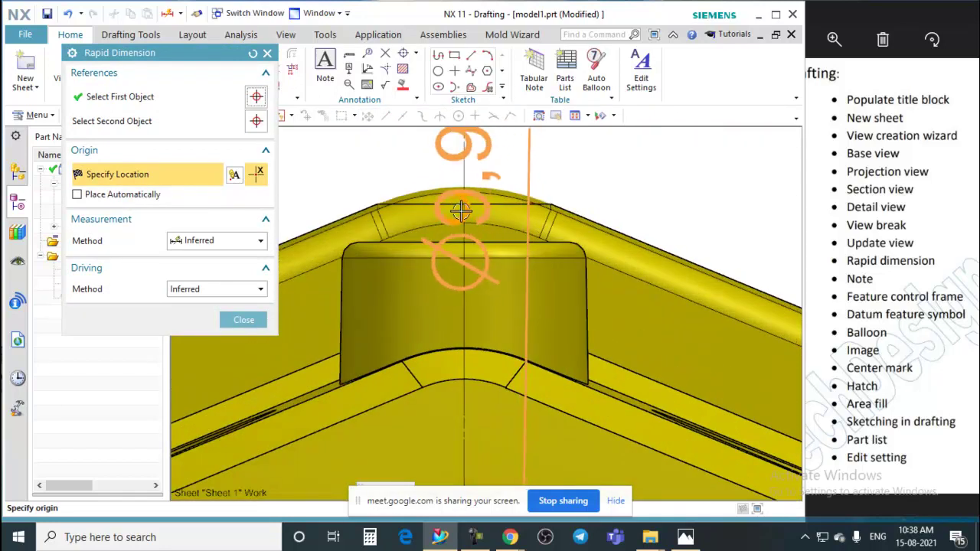
{"action": "left_click", "coordinate": [129, 121]}
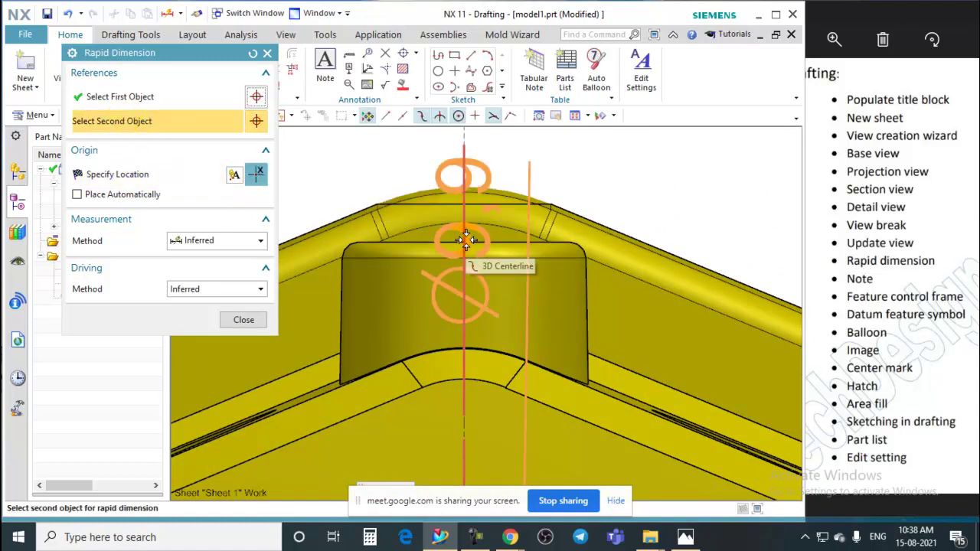
{"action": "left_click", "coordinate": [460, 244]}
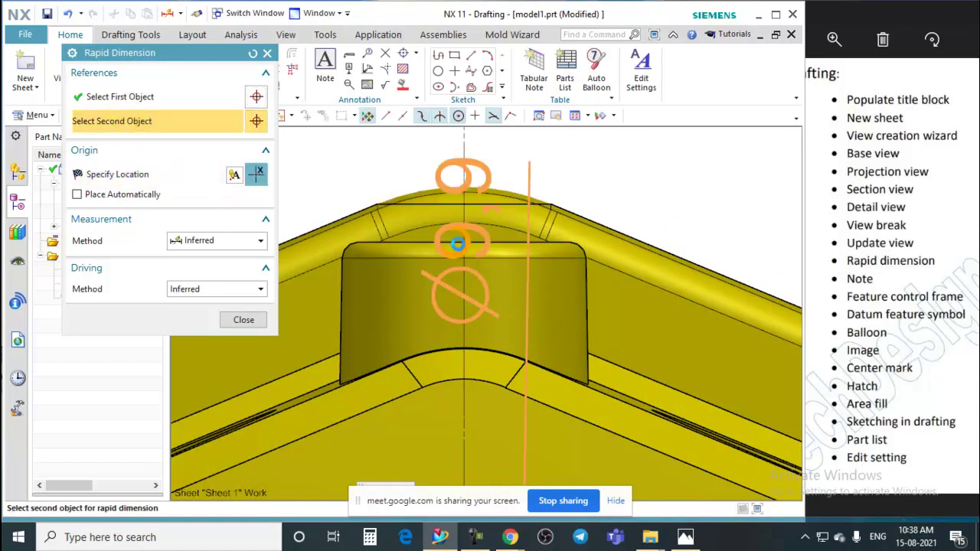
{"action": "scroll", "coordinate": [400, 275], "scroll_direction": "down", "scroll_amount": 2}
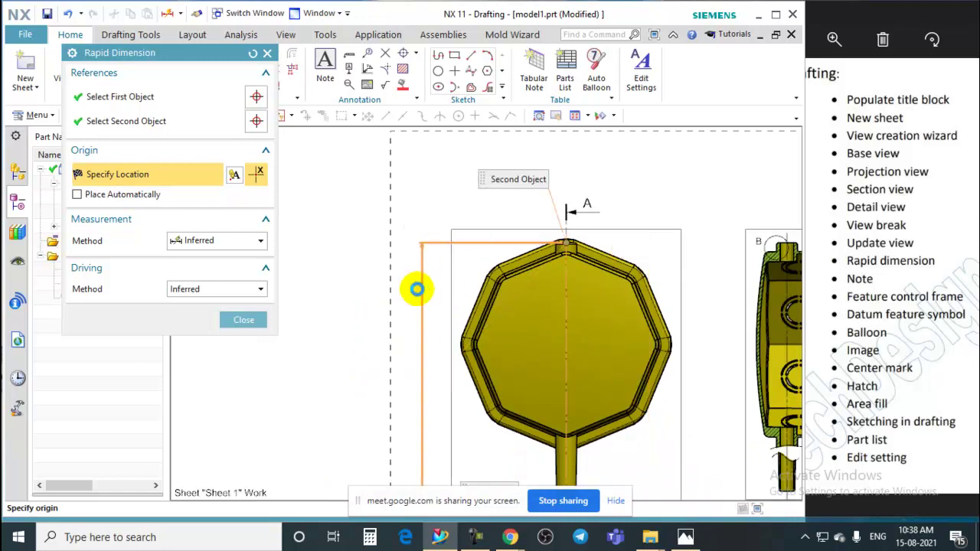
{"action": "left_click", "coordinate": [426, 227]}
- Add the matching 259.7 dimension from stem bottom to boss top beside Section A-A
{"action": "scroll", "coordinate": [340, 229], "scroll_direction": "up", "scroll_amount": 3}
{"action": "scroll", "coordinate": [339, 229], "scroll_direction": "down", "scroll_amount": 4}
{"action": "scroll", "coordinate": [505, 322], "scroll_direction": "up", "scroll_amount": 2}
{"action": "scroll", "coordinate": [509, 391], "scroll_direction": "up", "scroll_amount": 2}
{"action": "scroll", "coordinate": [514, 376], "scroll_direction": "up", "scroll_amount": 2}
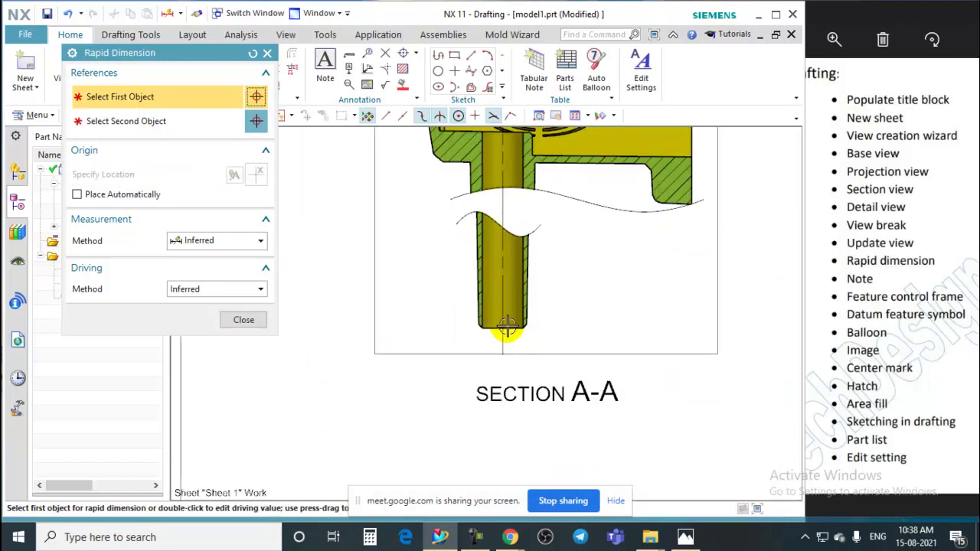
{"action": "left_click", "coordinate": [507, 328]}
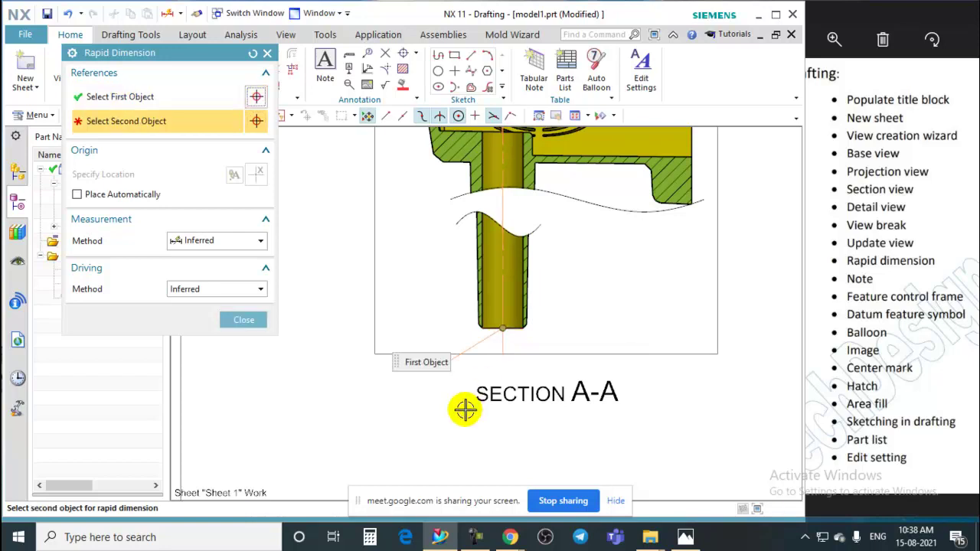
{"action": "scroll", "coordinate": [604, 409], "scroll_direction": "down", "scroll_amount": 3}
{"action": "scroll", "coordinate": [516, 307], "scroll_direction": "up", "scroll_amount": 2}
{"action": "scroll", "coordinate": [514, 201], "scroll_direction": "up", "scroll_amount": 3}
{"action": "scroll", "coordinate": [515, 201], "scroll_direction": "up", "scroll_amount": 2}
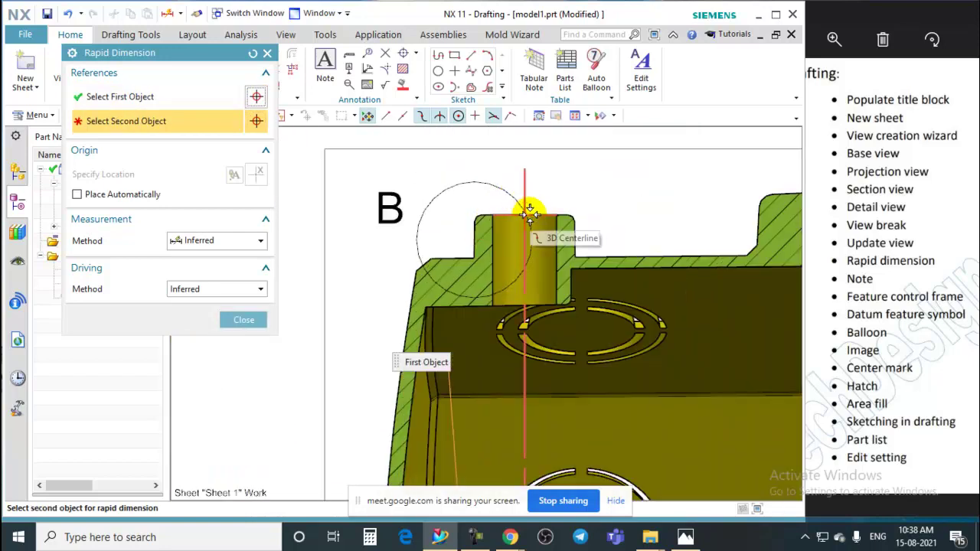
{"action": "left_click", "coordinate": [527, 214]}
{"action": "left_click", "coordinate": [583, 249]}
{"action": "scroll", "coordinate": [567, 260], "scroll_direction": "down", "scroll_amount": 5}
{"action": "scroll", "coordinate": [541, 274], "scroll_direction": "down", "scroll_amount": 1}
{"action": "scroll", "coordinate": [568, 280], "scroll_direction": "up", "scroll_amount": 2}
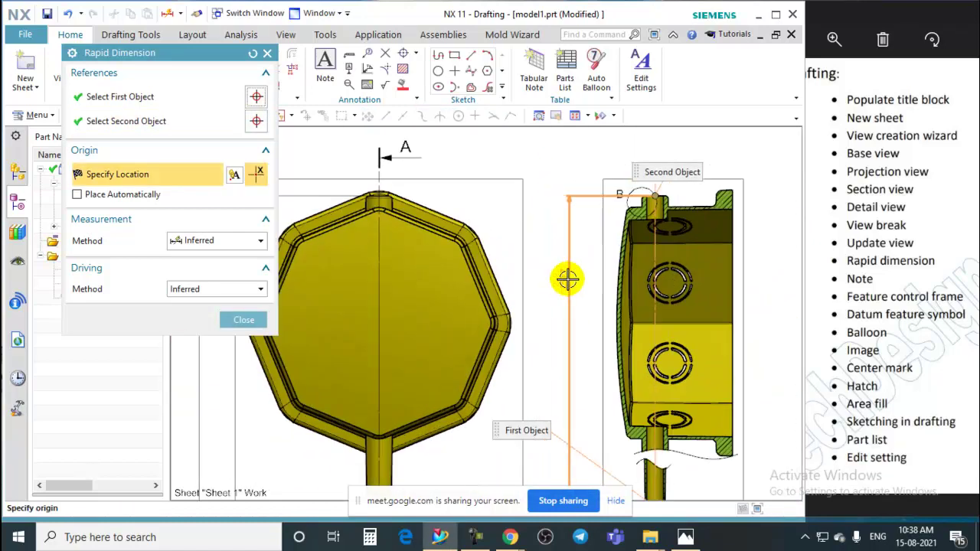
{"action": "left_click", "coordinate": [567, 280]}
{"action": "scroll", "coordinate": [587, 289], "scroll_direction": "down", "scroll_amount": 3}
- Close the dimension tool and zoom in and out to inspect the drawing views
{"action": "left_click", "coordinate": [243, 319]}
{"action": "scroll", "coordinate": [530, 371], "scroll_direction": "up", "scroll_amount": 3}
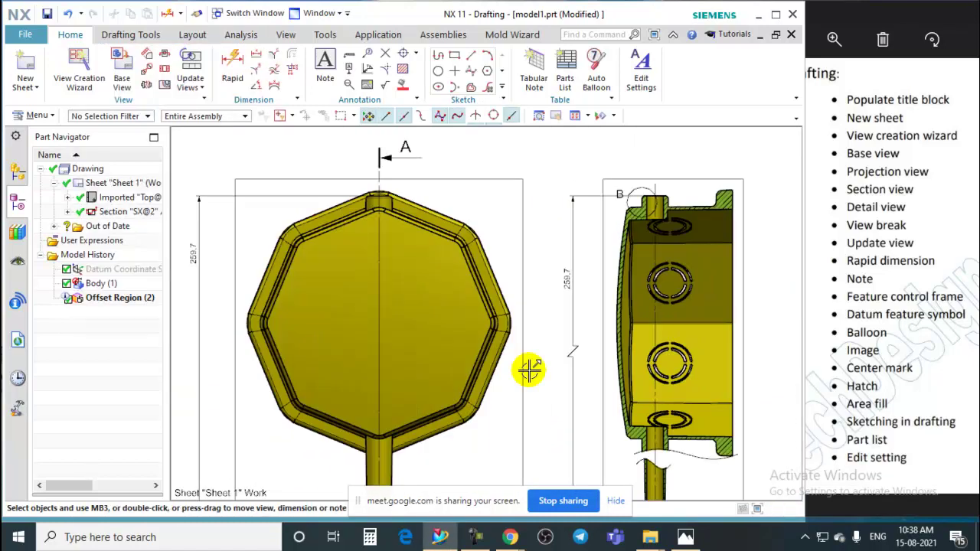
{"action": "scroll", "coordinate": [529, 371], "scroll_direction": "up", "scroll_amount": 3}
{"action": "scroll", "coordinate": [252, 324], "scroll_direction": "down", "scroll_amount": 4}
{"action": "scroll", "coordinate": [212, 276], "scroll_direction": "up", "scroll_amount": 1}
{"action": "scroll", "coordinate": [212, 275], "scroll_direction": "down", "scroll_amount": 3}
{"action": "scroll", "coordinate": [542, 370], "scroll_direction": "up", "scroll_amount": 2}
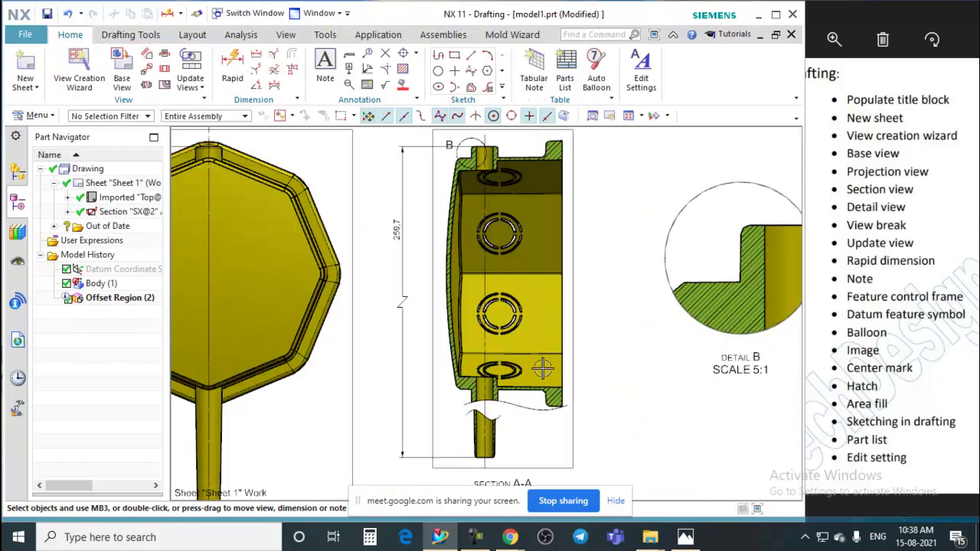
{"action": "scroll", "coordinate": [484, 280], "scroll_direction": "up", "scroll_amount": 5}
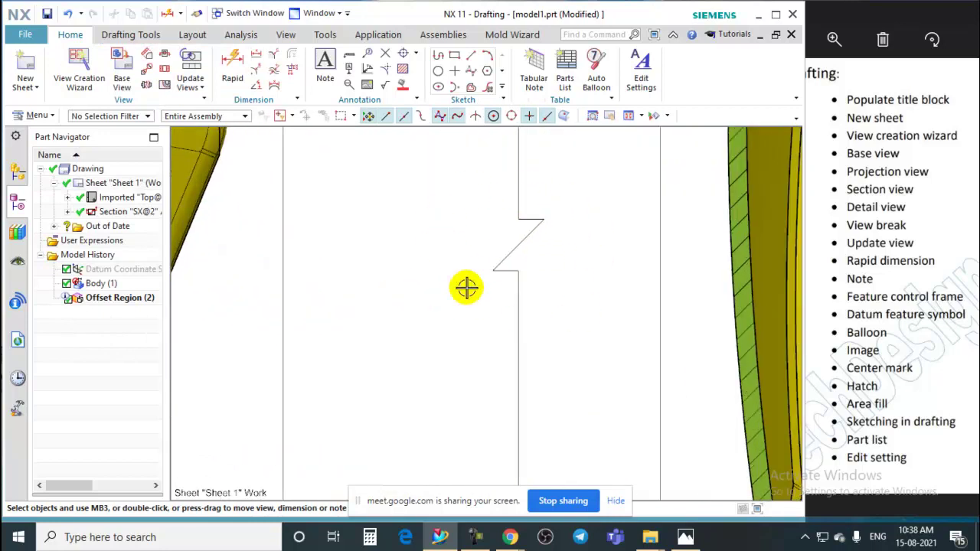
{"action": "scroll", "coordinate": [523, 302], "scroll_direction": "down", "scroll_amount": 2}
{"action": "scroll", "coordinate": [523, 302], "scroll_direction": "down", "scroll_amount": 2}
{"action": "scroll", "coordinate": [280, 245], "scroll_direction": "up", "scroll_amount": 2}
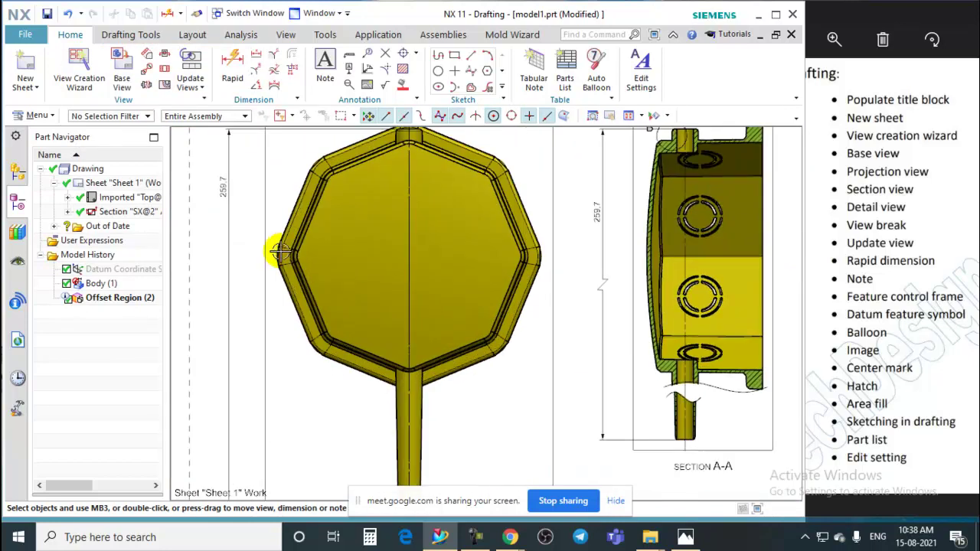
{"action": "scroll", "coordinate": [220, 172], "scroll_direction": "up", "scroll_amount": 2}
{"action": "scroll", "coordinate": [486, 258], "scroll_direction": "down", "scroll_amount": 3}
{"action": "scroll", "coordinate": [472, 249], "scroll_direction": "up", "scroll_amount": 3}
{"action": "scroll", "coordinate": [472, 250], "scroll_direction": "down", "scroll_amount": 2}
{"action": "scroll", "coordinate": [480, 266], "scroll_direction": "down", "scroll_amount": 1}
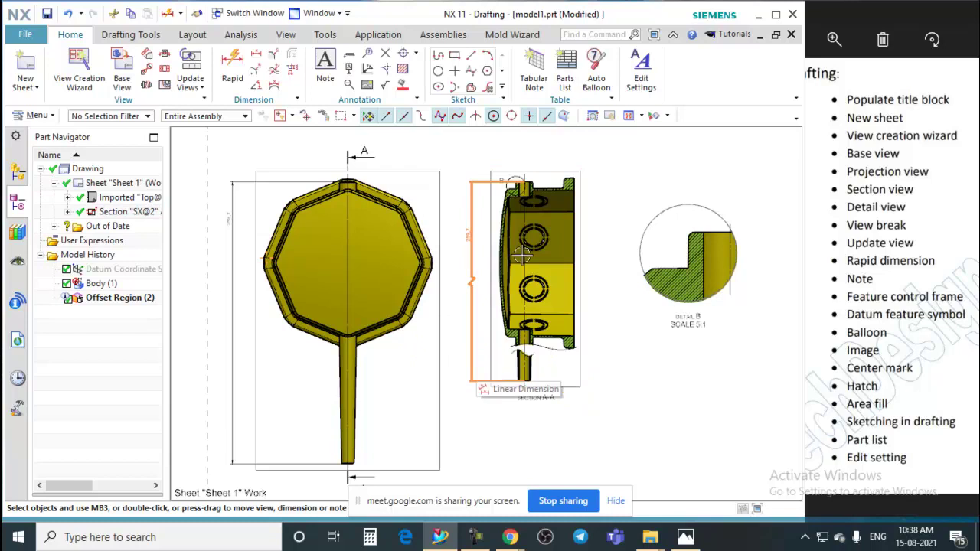
{"action": "scroll", "coordinate": [474, 251], "scroll_direction": "up", "scroll_amount": 3}
{"action": "scroll", "coordinate": [464, 253], "scroll_direction": "down", "scroll_amount": 3}
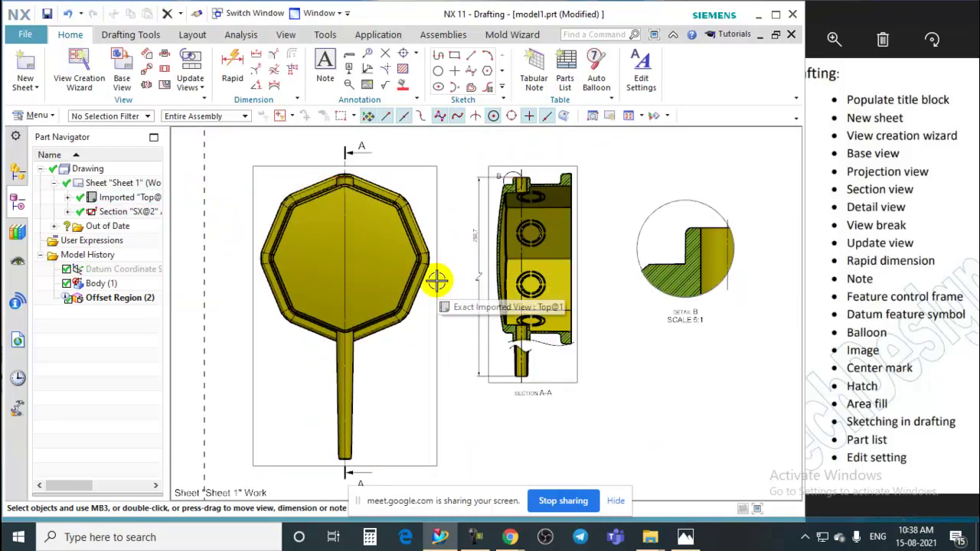
{"action": "scroll", "coordinate": [438, 278], "scroll_direction": "down", "scroll_amount": 1}
{"action": "scroll", "coordinate": [490, 188], "scroll_direction": "up", "scroll_amount": 3}
{"action": "scroll", "coordinate": [490, 188], "scroll_direction": "up", "scroll_amount": 3}
{"action": "scroll", "coordinate": [466, 158], "scroll_direction": "down", "scroll_amount": 3}
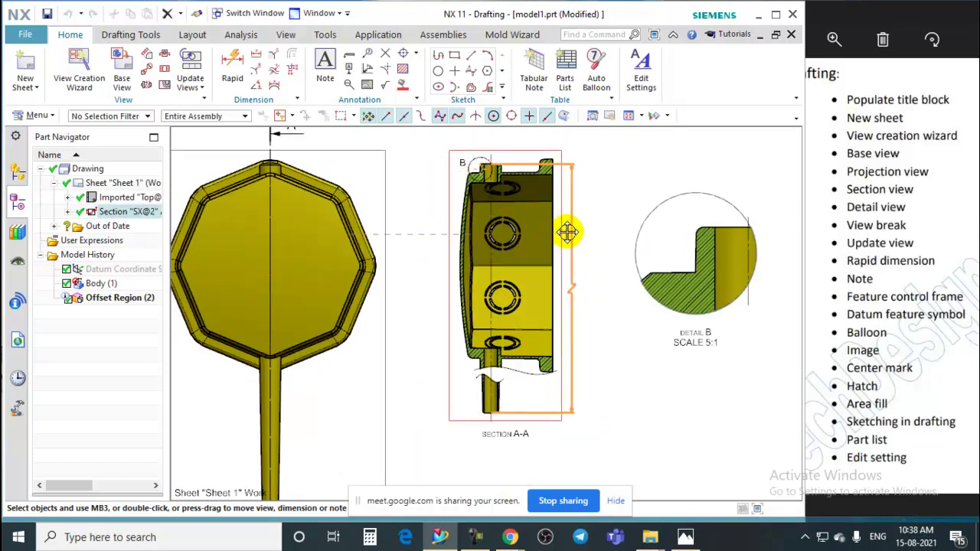
{"action": "scroll", "coordinate": [559, 245], "scroll_direction": "down", "scroll_amount": 1}
{"action": "scroll", "coordinate": [542, 262], "scroll_direction": "down", "scroll_amount": 1}
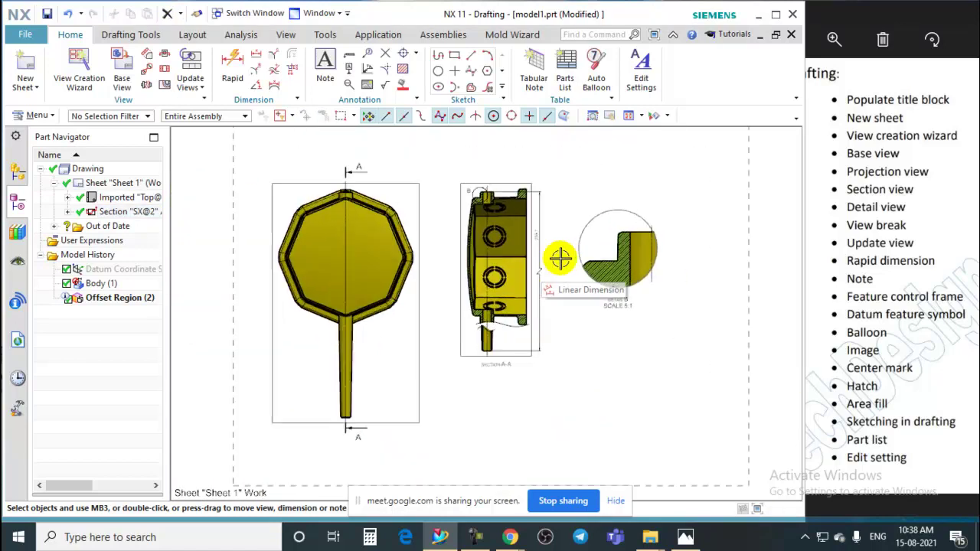
{"action": "scroll", "coordinate": [560, 255], "scroll_direction": "down", "scroll_amount": 1}
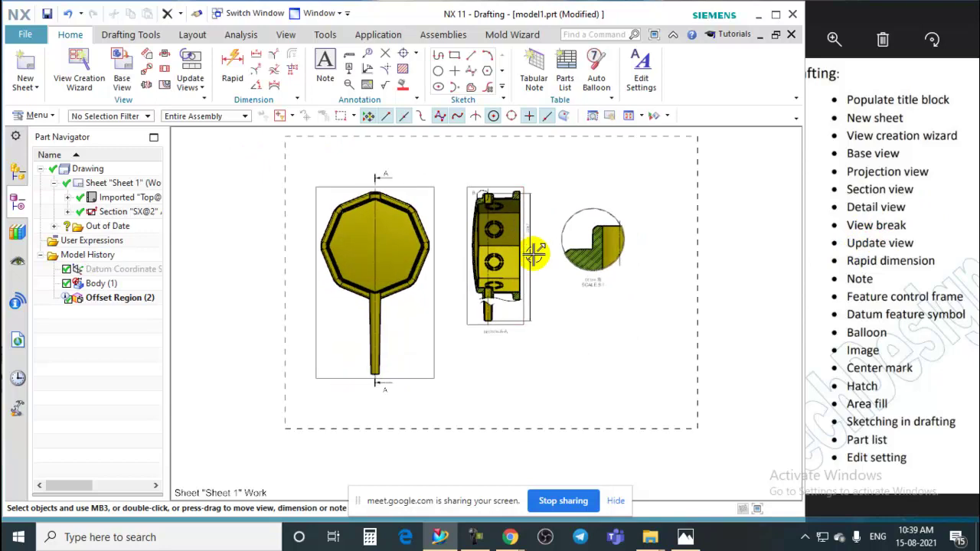
{"action": "scroll", "coordinate": [540, 262], "scroll_direction": "up", "scroll_amount": 1}
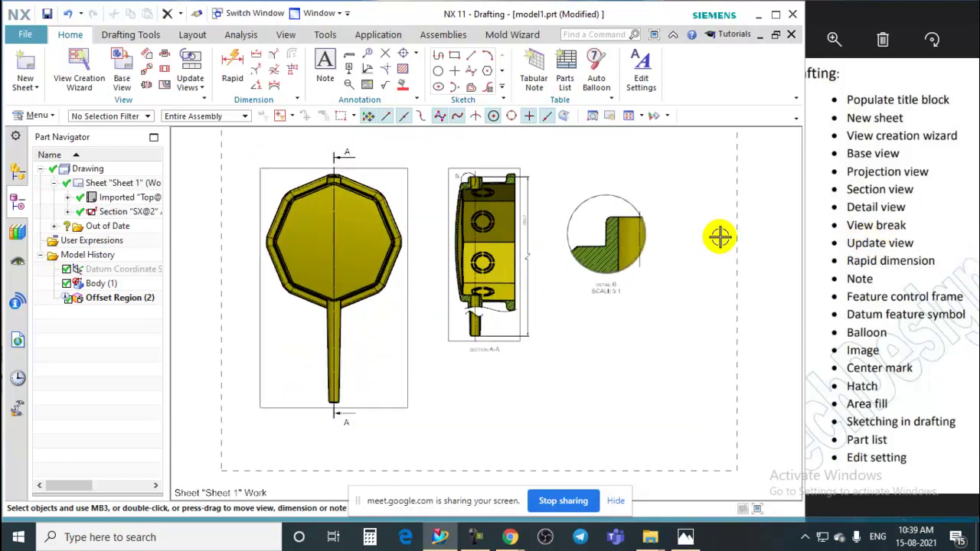
{"action": "scroll", "coordinate": [363, 327], "scroll_direction": "up", "scroll_amount": 2}
{"action": "scroll", "coordinate": [364, 326], "scroll_direction": "down", "scroll_amount": 1}
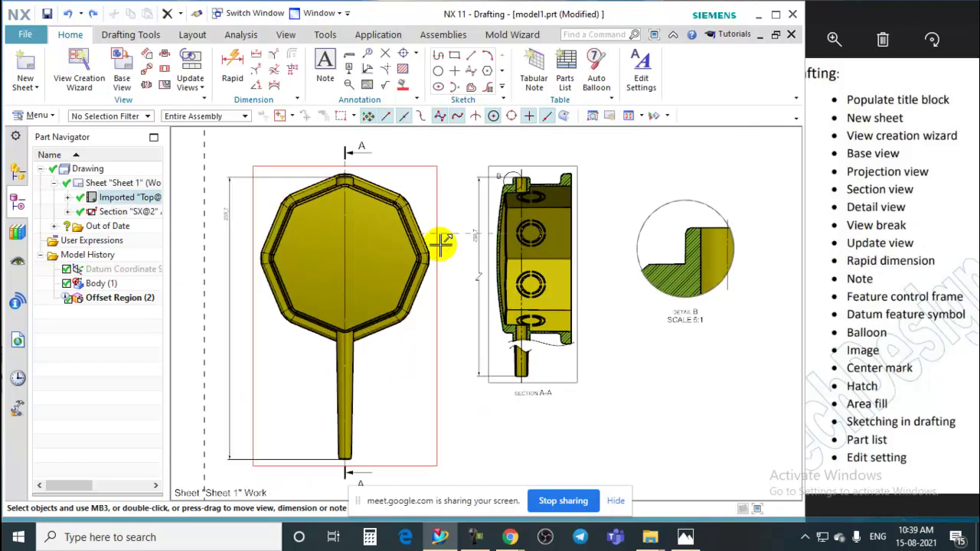
{"action": "scroll", "coordinate": [442, 243], "scroll_direction": "up", "scroll_amount": 2}
{"action": "scroll", "coordinate": [441, 245], "scroll_direction": "down", "scroll_amount": 2}
{"action": "scroll", "coordinate": [441, 241], "scroll_direction": "down", "scroll_amount": 3}
{"action": "scroll", "coordinate": [460, 237], "scroll_direction": "up", "scroll_amount": 1}
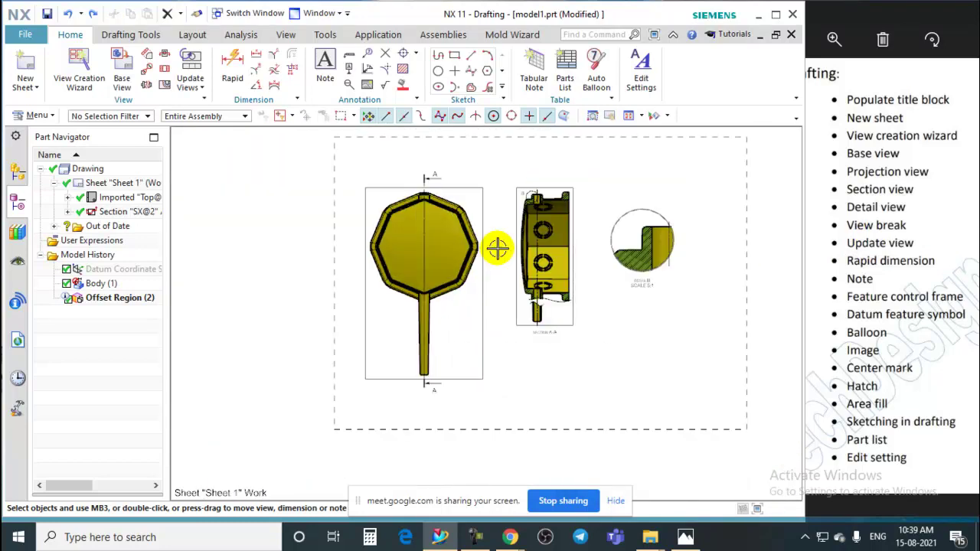
{"action": "scroll", "coordinate": [497, 248], "scroll_direction": "up", "scroll_amount": 2}
{"action": "scroll", "coordinate": [448, 265], "scroll_direction": "down", "scroll_amount": 2}
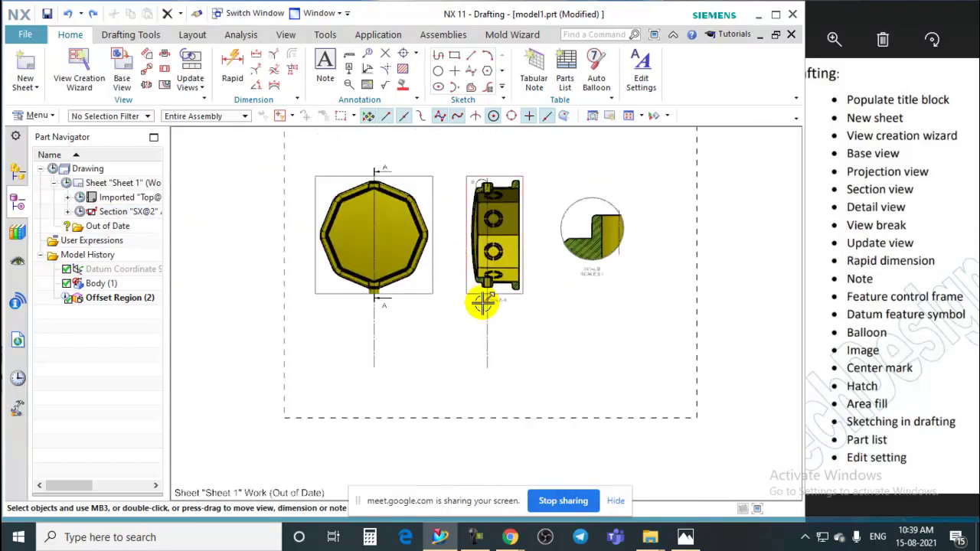
- Switch to Modeling with Ctrl+M and orbit the octagonal part to a new angle
{"action": "scroll", "coordinate": [482, 303], "scroll_direction": "up", "scroll_amount": 2}
{"action": "scroll", "coordinate": [494, 321], "scroll_direction": "up", "scroll_amount": 1}
{"action": "scroll", "coordinate": [484, 321], "scroll_direction": "down", "scroll_amount": 2}
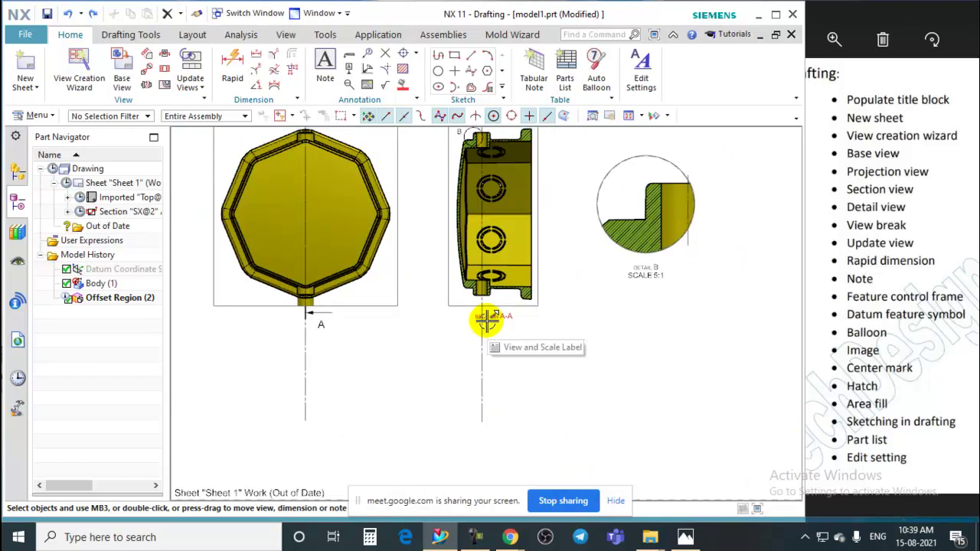
{"action": "key", "text": "ctrl+m"}
{"action": "mouse_move", "coordinate": [545, 297]}
{"action": "middle_mouse_down"}
{"action": "mouse_move", "coordinate": [569, 333]}
{"action": "mouse_move", "coordinate": [490, 291]}
{"action": "middle_mouse_up"}
- Return from the 3-D model to the Drafting application on Sheet 1
{"action": "left_click", "coordinate": [28, 35]}
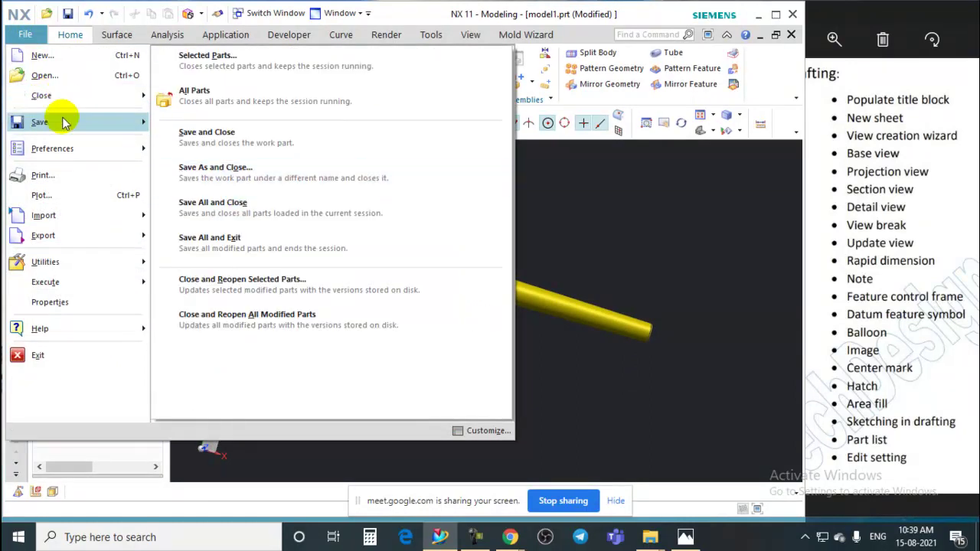
{"action": "left_click", "coordinate": [195, 282]}
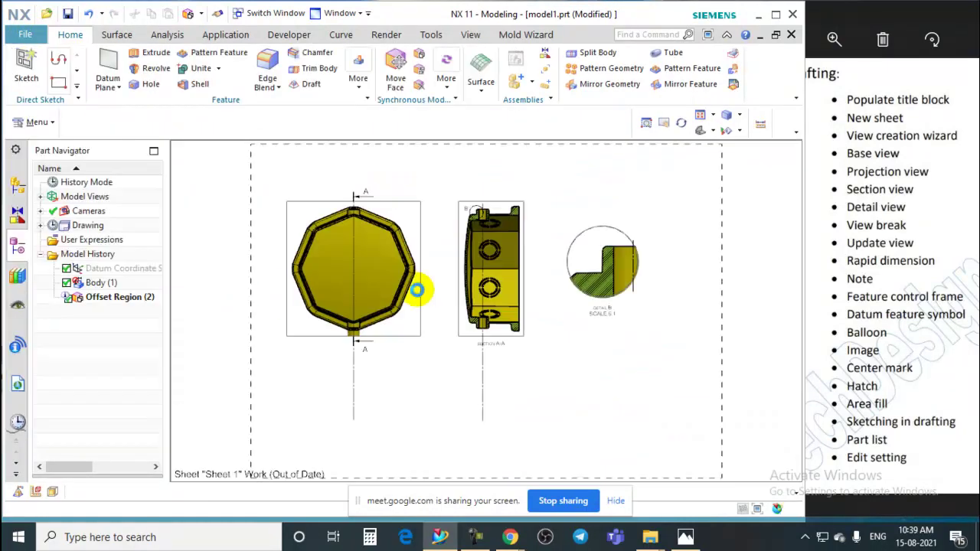
{"action": "scroll", "coordinate": [395, 320], "scroll_direction": "down", "scroll_amount": 1}
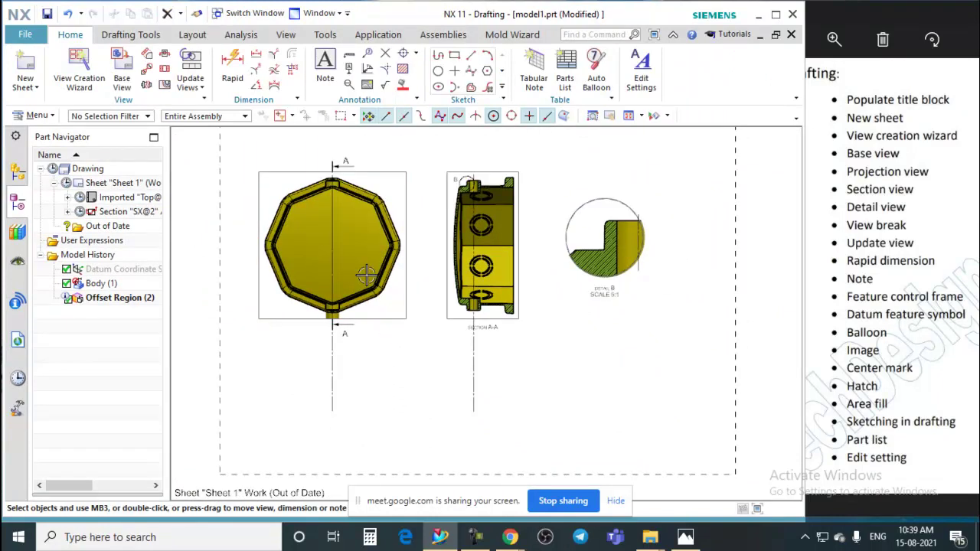
- Update the Top@1, SX@2 and DETAIL@5 views so the stem shows full length
{"action": "left_click", "coordinate": [189, 62]}
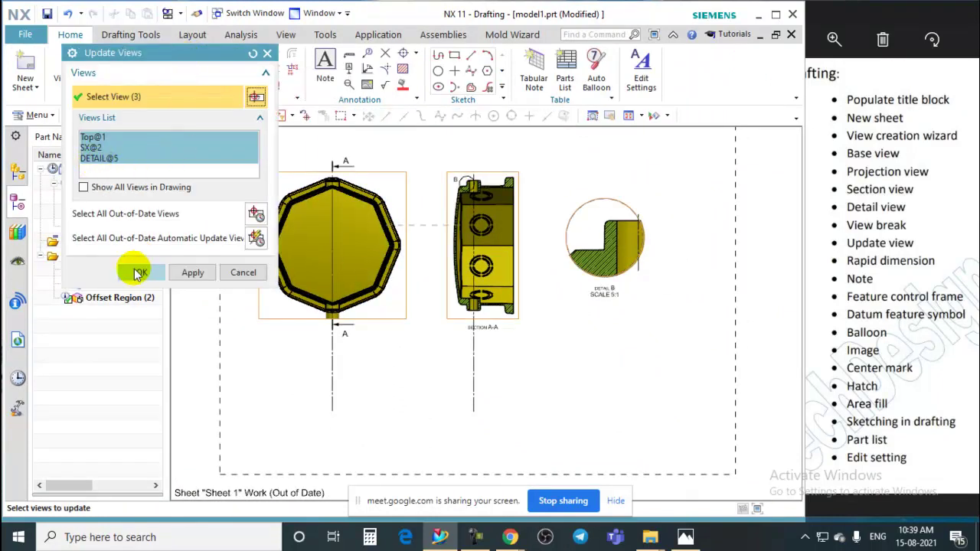
{"action": "left_click", "coordinate": [140, 273]}
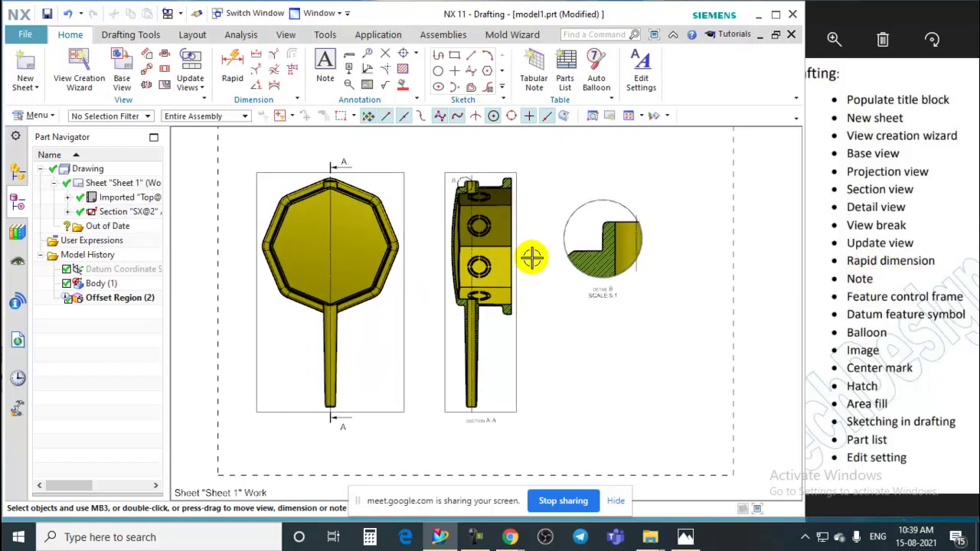
- Dimension the boss's two side edges with a 2° angle placed above the boss
{"action": "left_click", "coordinate": [232, 70]}
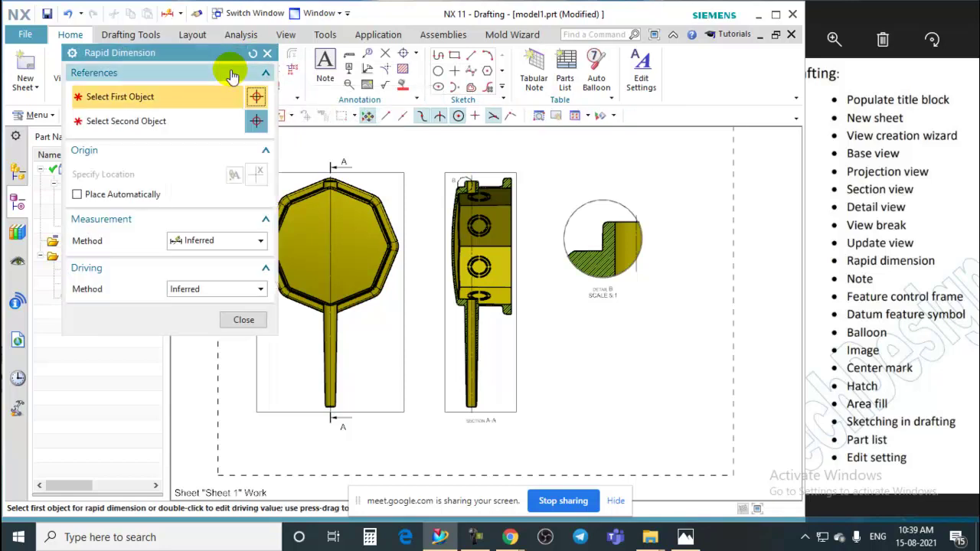
{"action": "scroll", "coordinate": [406, 192], "scroll_direction": "up", "scroll_amount": 3}
{"action": "scroll", "coordinate": [355, 191], "scroll_direction": "up", "scroll_amount": 3}
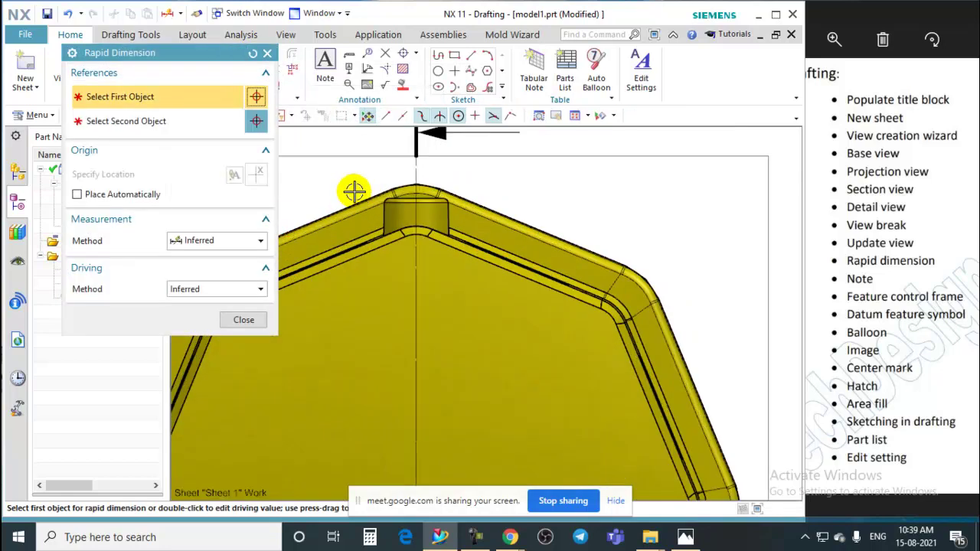
{"action": "scroll", "coordinate": [355, 192], "scroll_direction": "up", "scroll_amount": 3}
{"action": "left_click", "coordinate": [421, 237]}
{"action": "left_click", "coordinate": [580, 229]}
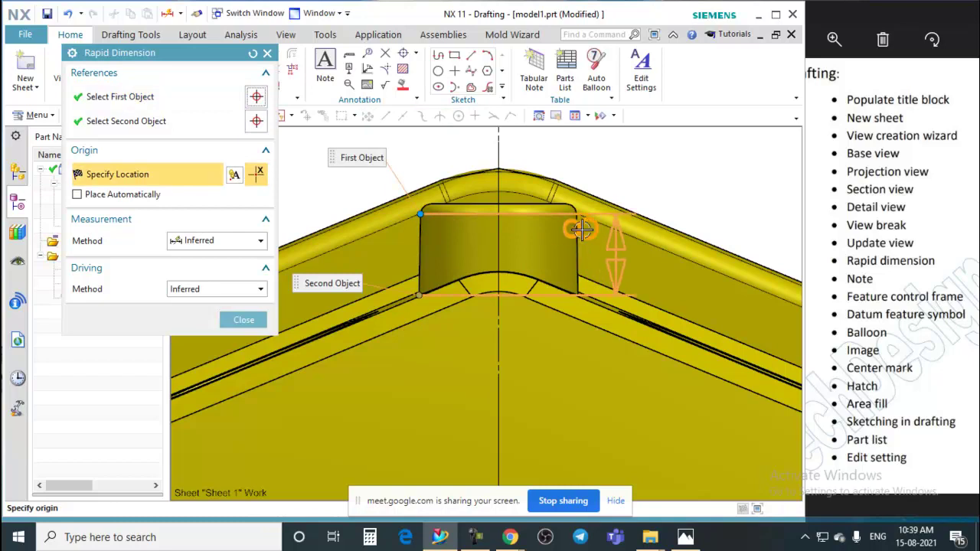
{"action": "scroll", "coordinate": [540, 338], "scroll_direction": "down", "scroll_amount": 1}
{"action": "scroll", "coordinate": [540, 338], "scroll_direction": "down", "scroll_amount": 1}
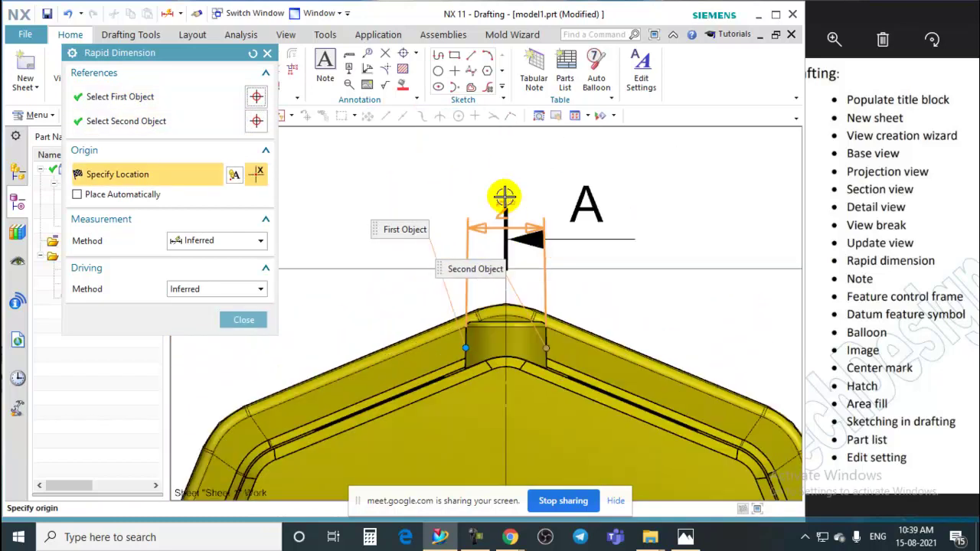
{"action": "left_click", "coordinate": [506, 182]}
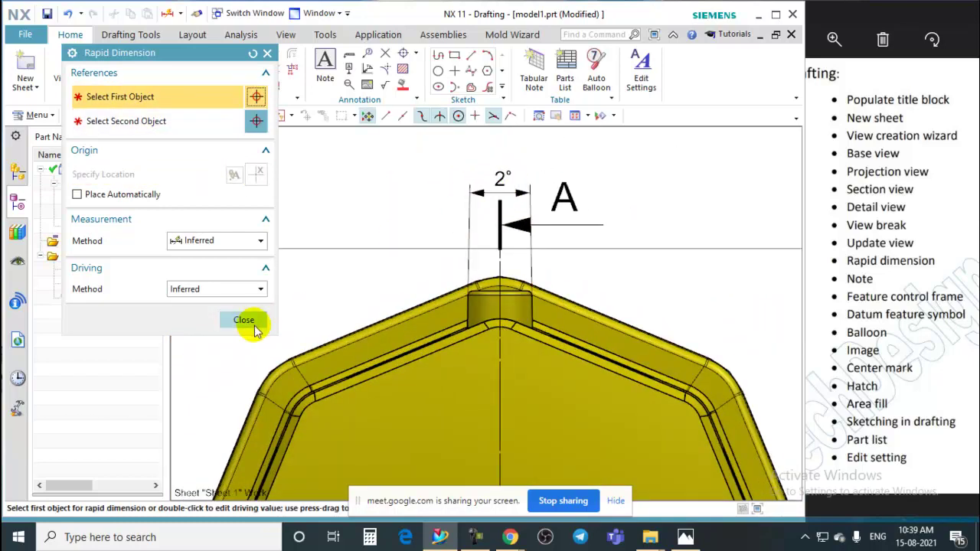
{"action": "left_click", "coordinate": [243, 319]}
- Drag the 2° dimension into position near the boss and check it
{"action": "scroll", "coordinate": [457, 346], "scroll_direction": "up", "scroll_amount": 2}
{"action": "scroll", "coordinate": [456, 346], "scroll_direction": "down", "scroll_amount": 2}
{"action": "left_click_drag", "start_coordinate": [470, 212], "coordinate": [351, 318]}
{"action": "scroll", "coordinate": [444, 253], "scroll_direction": "down", "scroll_amount": 3}
{"action": "scroll", "coordinate": [444, 263], "scroll_direction": "down", "scroll_amount": 2}
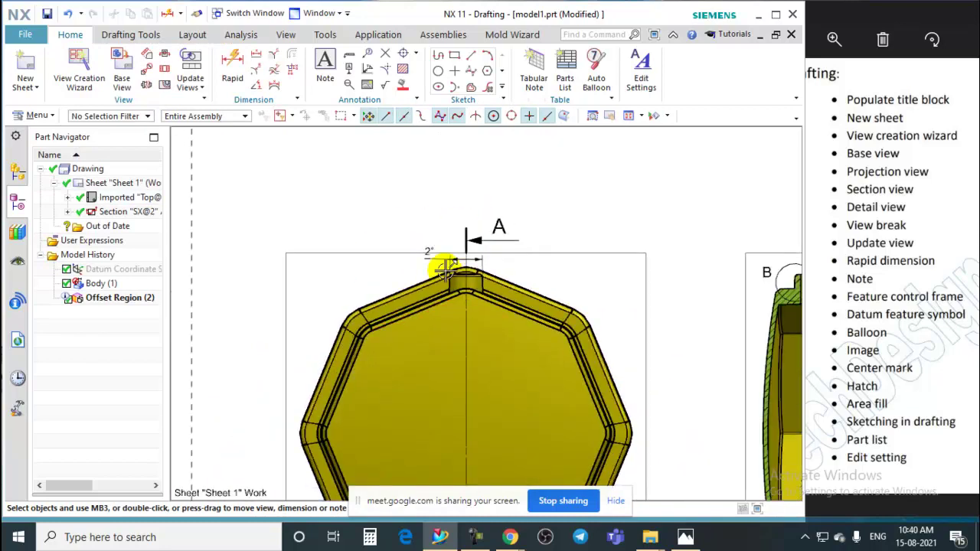
{"action": "scroll", "coordinate": [460, 263], "scroll_direction": "down", "scroll_amount": 3}
{"action": "scroll", "coordinate": [447, 319], "scroll_direction": "up", "scroll_amount": 3}
{"action": "scroll", "coordinate": [374, 217], "scroll_direction": "down", "scroll_amount": 2}
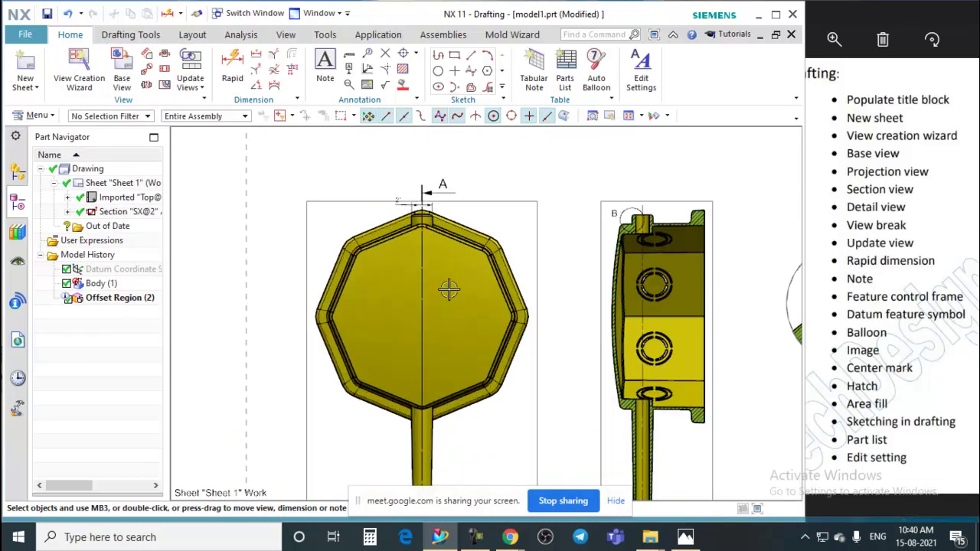
{"action": "scroll", "coordinate": [404, 263], "scroll_direction": "up", "scroll_amount": 2}
{"action": "scroll", "coordinate": [433, 354], "scroll_direction": "down", "scroll_amount": 2}
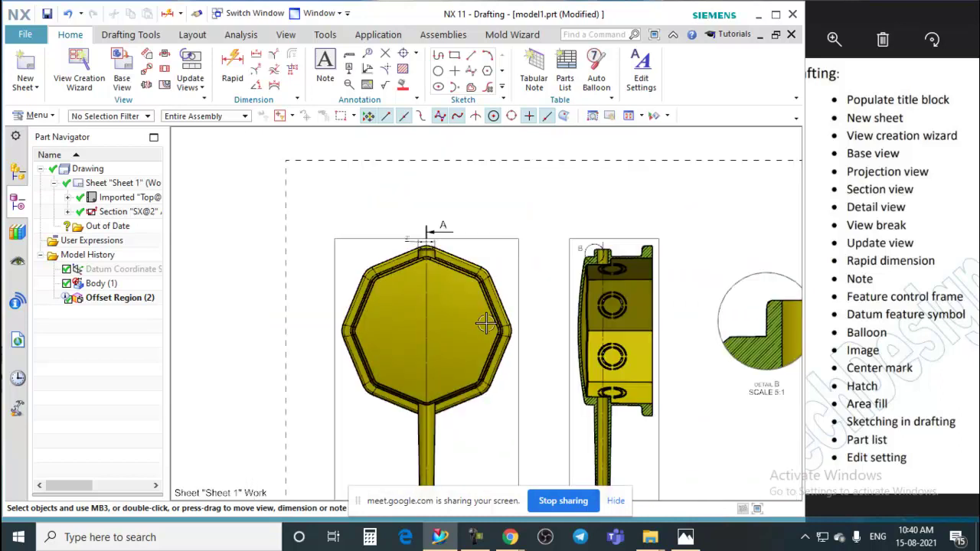
{"action": "scroll", "coordinate": [623, 322], "scroll_direction": "up", "scroll_amount": 1}
{"action": "scroll", "coordinate": [554, 273], "scroll_direction": "up", "scroll_amount": 1}
{"action": "scroll", "coordinate": [459, 278], "scroll_direction": "up", "scroll_amount": 1}
{"action": "scroll", "coordinate": [432, 280], "scroll_direction": "down", "scroll_amount": 2}
{"action": "scroll", "coordinate": [400, 265], "scroll_direction": "up", "scroll_amount": 2}
{"action": "scroll", "coordinate": [421, 274], "scroll_direction": "up", "scroll_amount": 1}
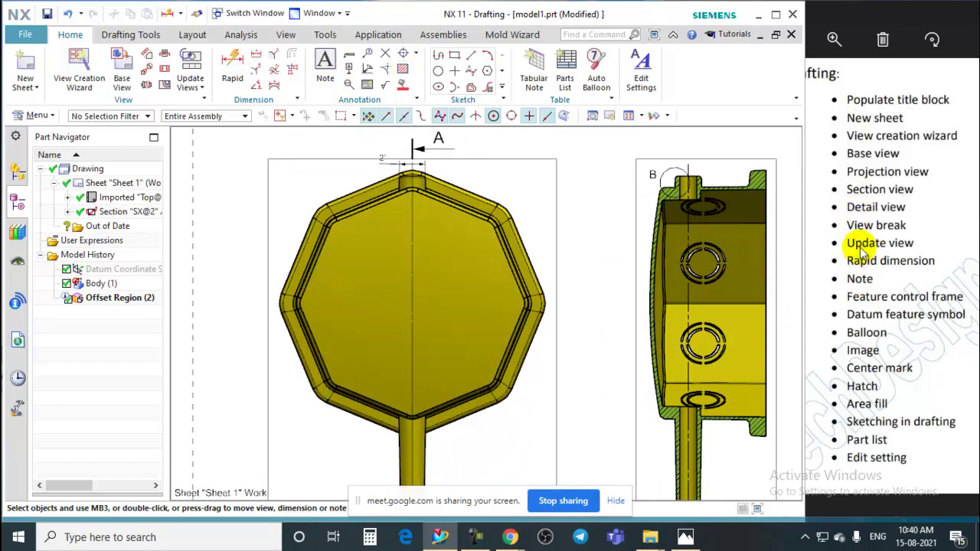
{"action": "scroll", "coordinate": [367, 197], "scroll_direction": "down", "scroll_amount": 2}
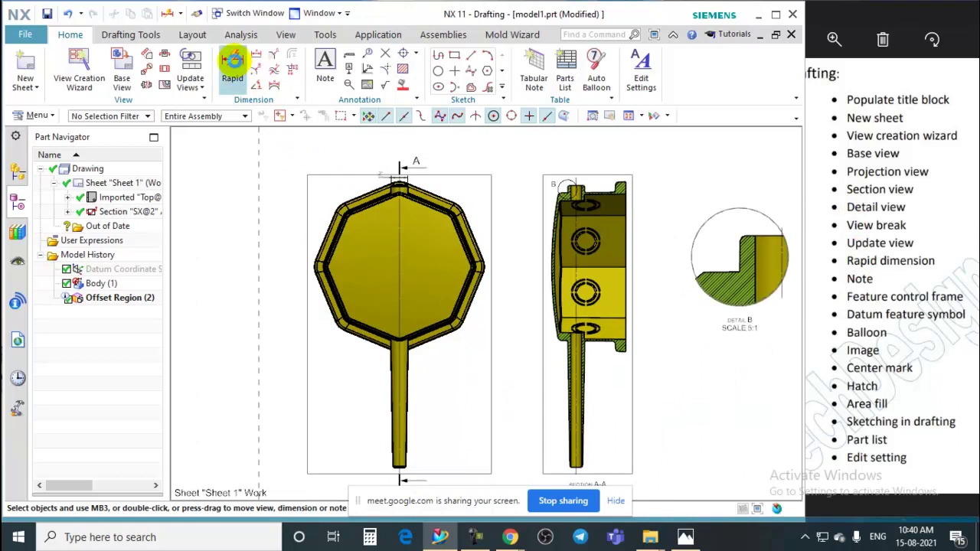
- Start a height dimension on section A-A, then cancel the attempt
{"action": "left_click", "coordinate": [232, 61]}
{"action": "scroll", "coordinate": [633, 192], "scroll_direction": "up", "scroll_amount": 3}
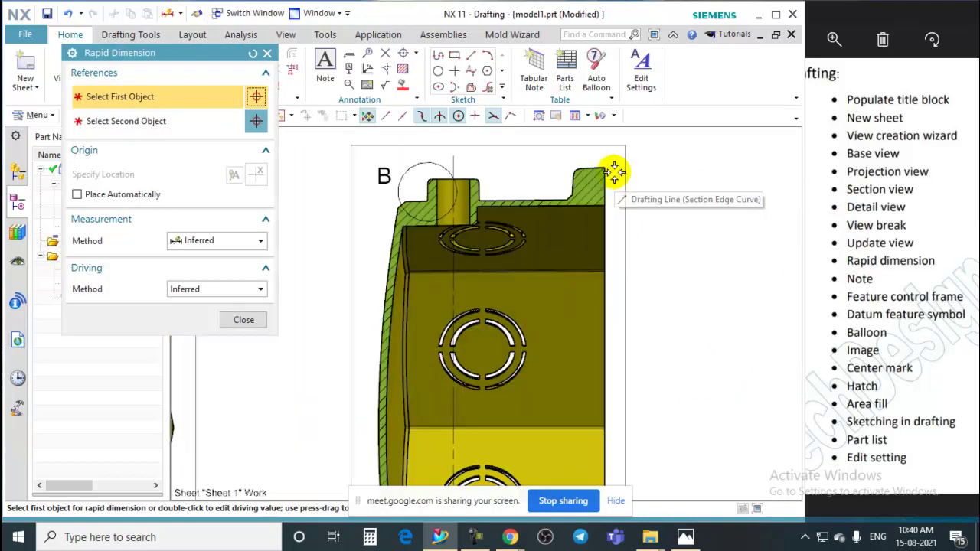
{"action": "left_click", "coordinate": [589, 201]}
{"action": "scroll", "coordinate": [536, 179], "scroll_direction": "down", "scroll_amount": 3}
{"action": "scroll", "coordinate": [536, 402], "scroll_direction": "up", "scroll_amount": 3}
{"action": "left_click", "coordinate": [546, 411]}
{"action": "scroll", "coordinate": [567, 367], "scroll_direction": "down", "scroll_amount": 2}
{"action": "scroll", "coordinate": [586, 322], "scroll_direction": "up", "scroll_amount": 2}
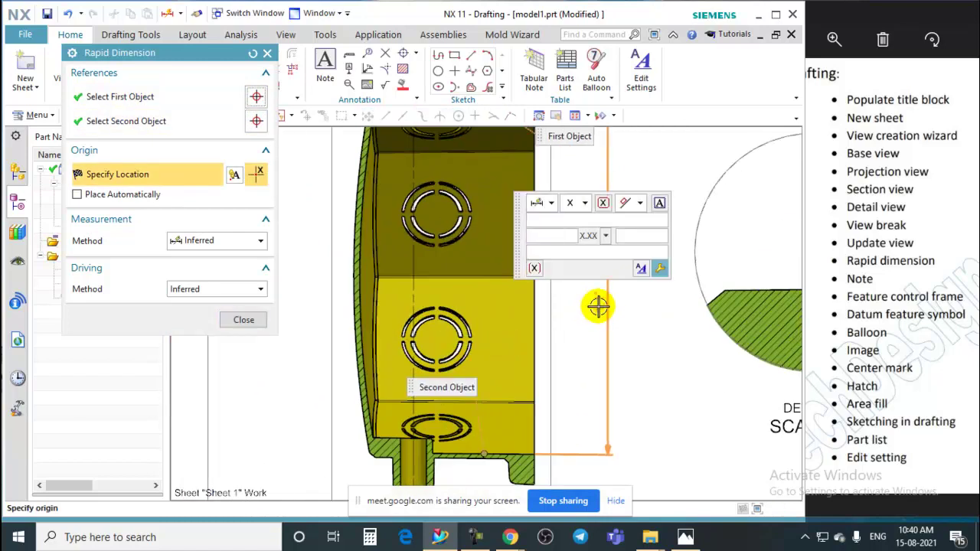
{"action": "left_click", "coordinate": [244, 319]}
{"action": "key", "text": "ctrl+f"}
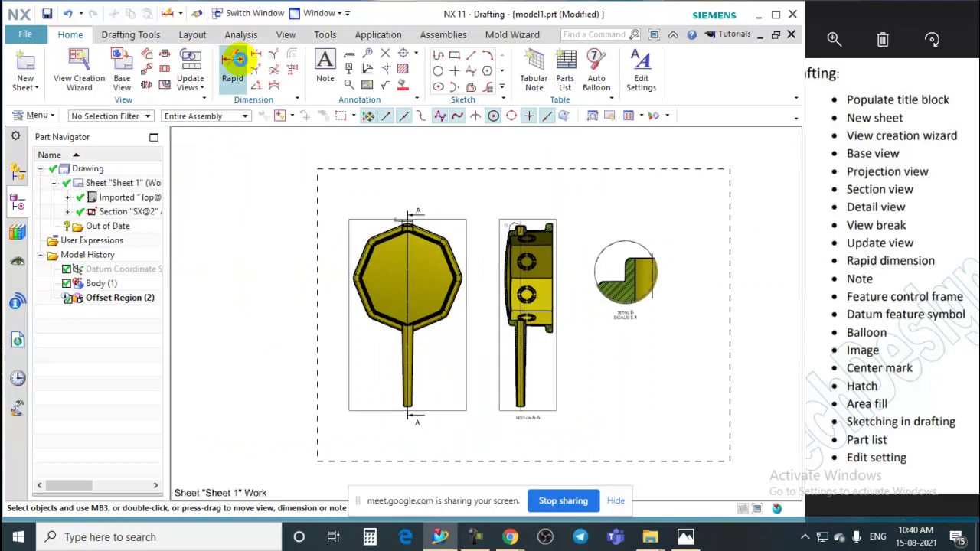
- Place the 133.8 height dimension beside section A-A
{"action": "left_click", "coordinate": [232, 65]}
{"action": "scroll", "coordinate": [578, 258], "scroll_direction": "up", "scroll_amount": 2}
{"action": "scroll", "coordinate": [505, 199], "scroll_direction": "up", "scroll_amount": 2}
{"action": "scroll", "coordinate": [489, 175], "scroll_direction": "up", "scroll_amount": 2}
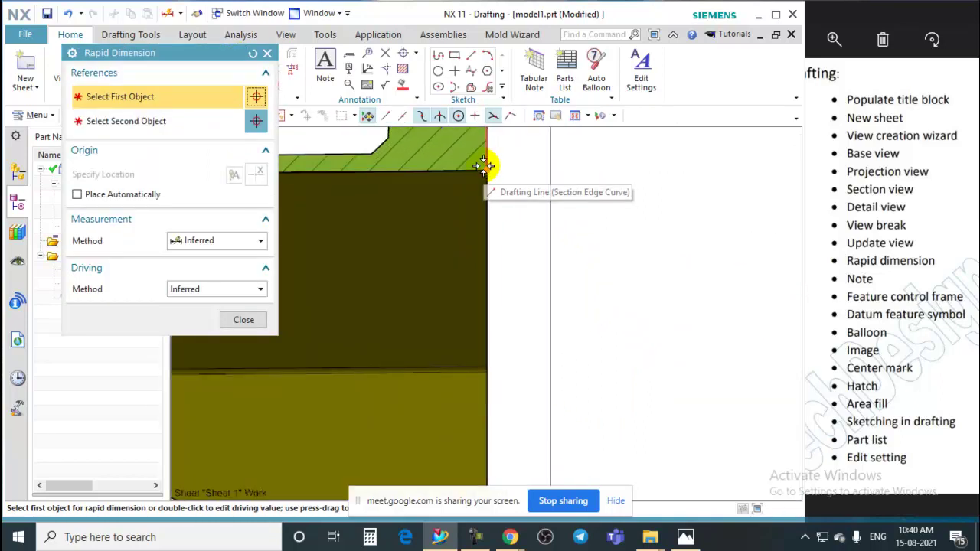
{"action": "scroll", "coordinate": [488, 175], "scroll_direction": "up", "scroll_amount": 1}
{"action": "left_click", "coordinate": [489, 174]}
{"action": "scroll", "coordinate": [489, 175], "scroll_direction": "down", "scroll_amount": 3}
{"action": "scroll", "coordinate": [493, 181], "scroll_direction": "down", "scroll_amount": 2}
{"action": "scroll", "coordinate": [493, 383], "scroll_direction": "up", "scroll_amount": 3}
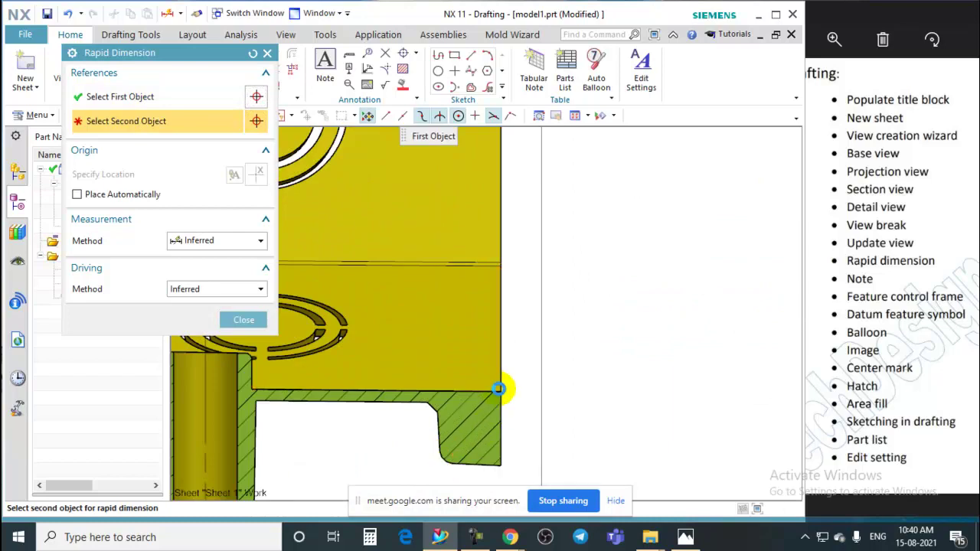
{"action": "left_click", "coordinate": [498, 389]}
{"action": "scroll", "coordinate": [449, 426], "scroll_direction": "down", "scroll_amount": 1}
{"action": "scroll", "coordinate": [499, 321], "scroll_direction": "down", "scroll_amount": 2}
{"action": "left_click", "coordinate": [491, 282]}
{"action": "left_click", "coordinate": [237, 321]}
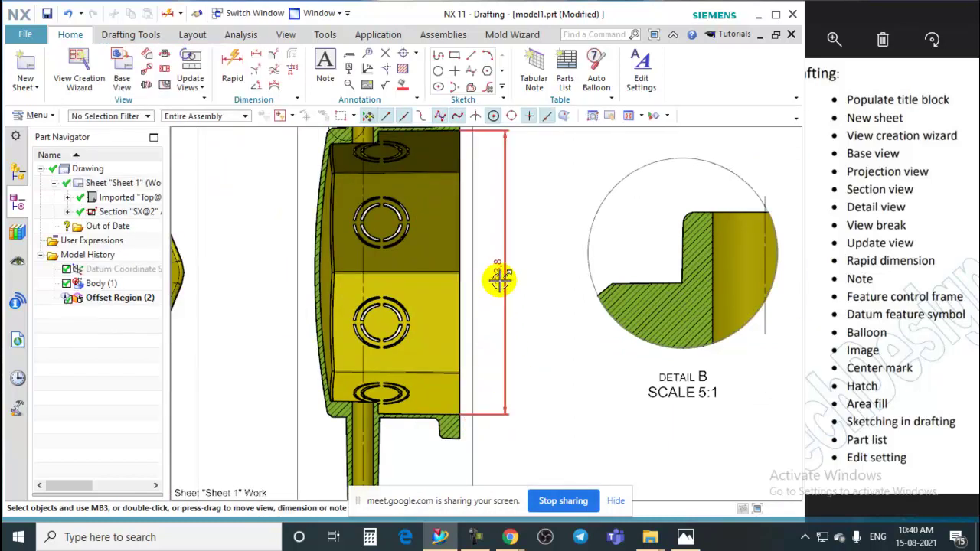
- Change the 133.8 dimension's measurement method to Cylindrical so it reads Ø133.8
{"action": "double_click", "coordinate": [499, 275]}
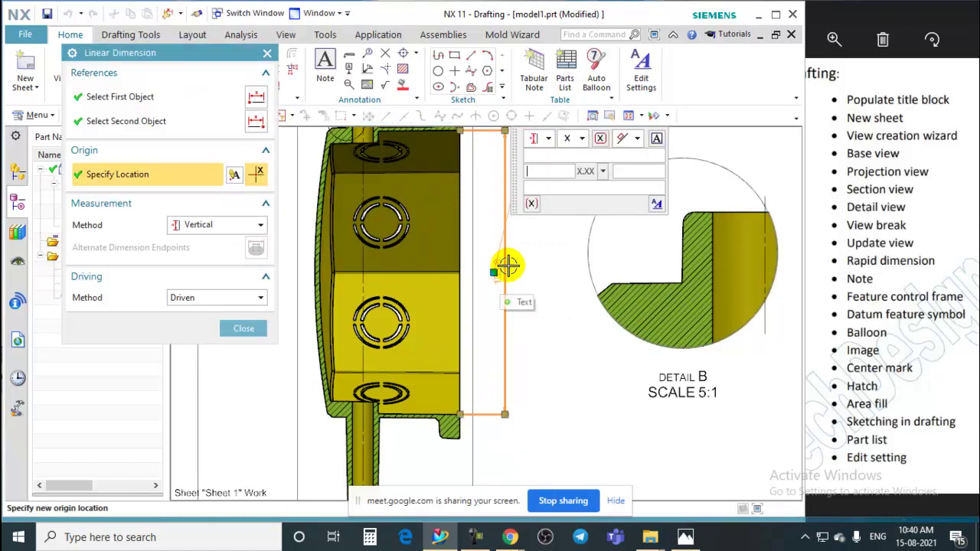
{"action": "left_click", "coordinate": [261, 225]}
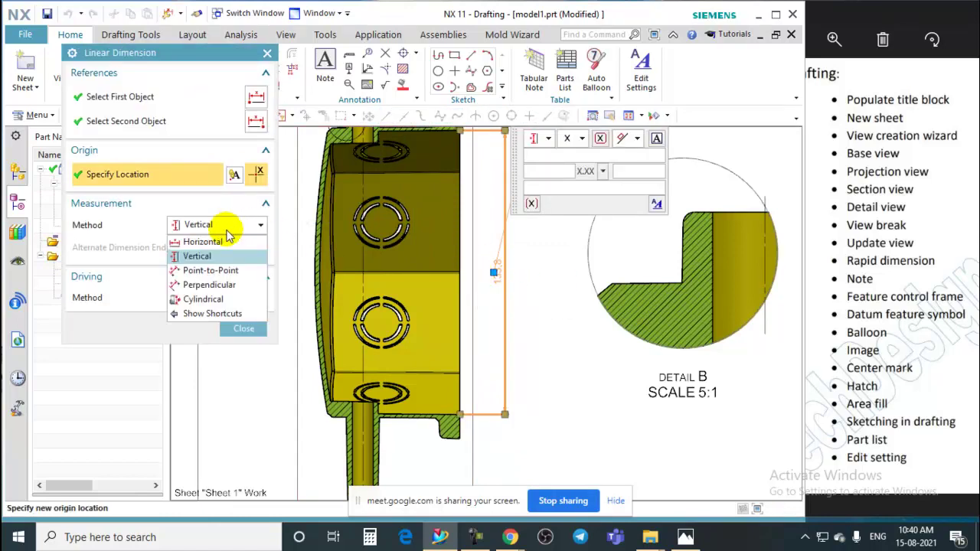
{"action": "left_click", "coordinate": [200, 299]}
{"action": "left_click", "coordinate": [219, 308]}
{"action": "scroll", "coordinate": [498, 163], "scroll_direction": "up", "scroll_amount": 2}
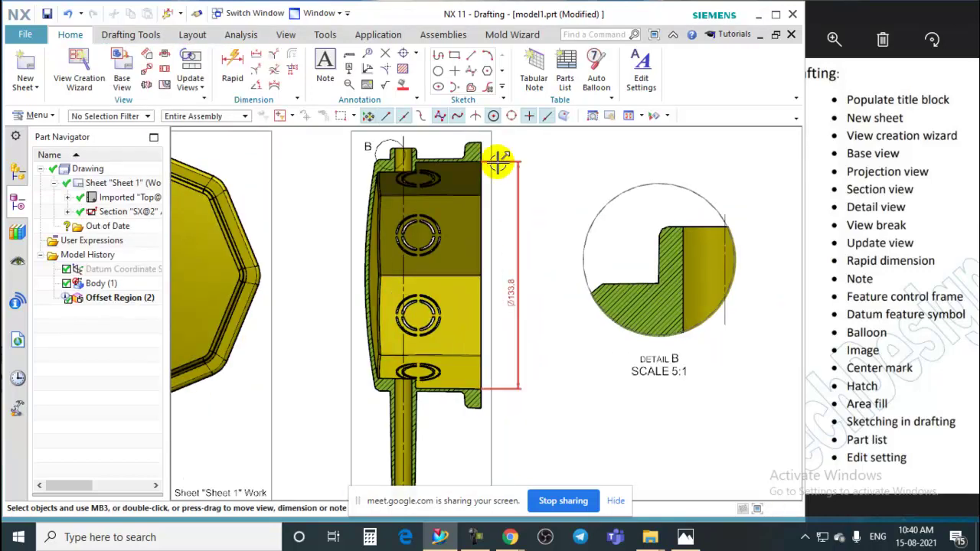
{"action": "scroll", "coordinate": [516, 280], "scroll_direction": "up", "scroll_amount": 3}
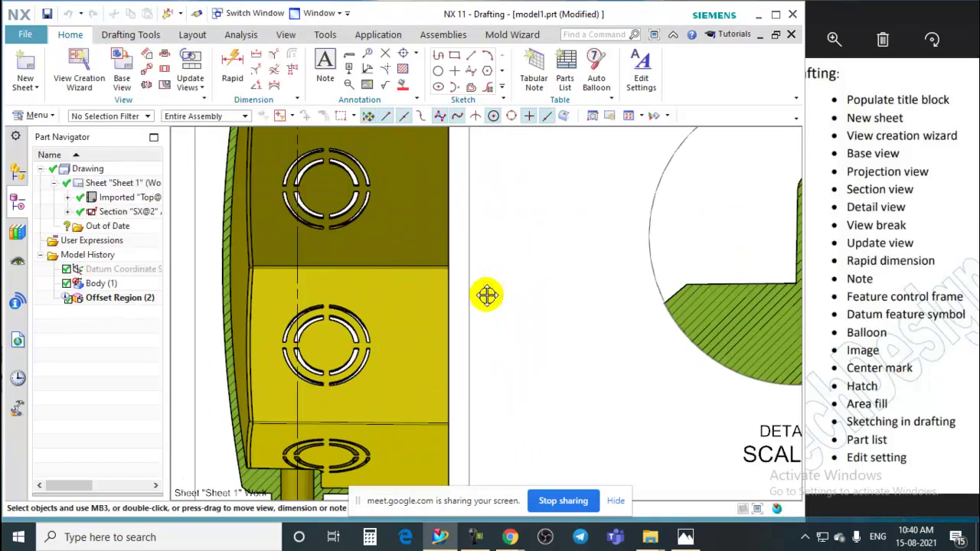
{"action": "scroll", "coordinate": [502, 280], "scroll_direction": "down", "scroll_amount": 5}
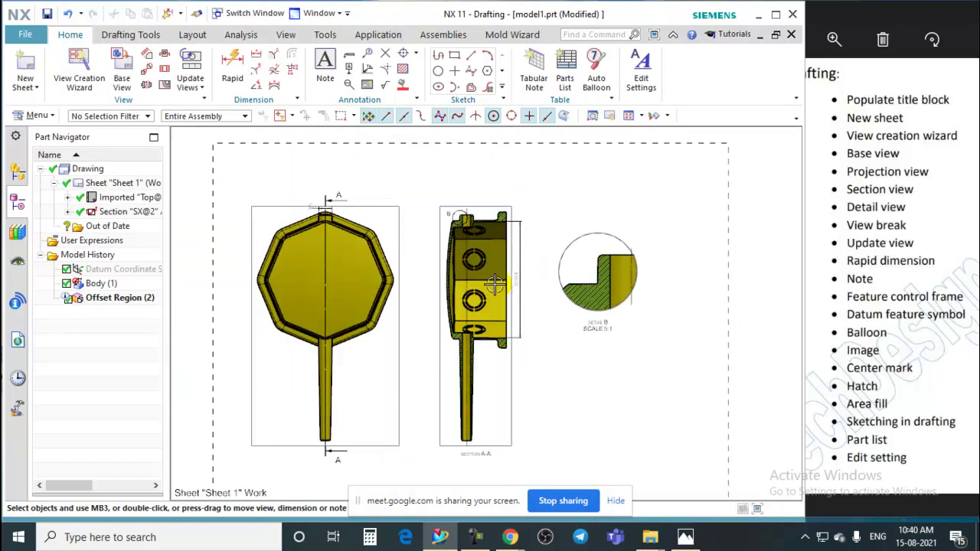
{"action": "scroll", "coordinate": [494, 284], "scroll_direction": "up", "scroll_amount": 1}
{"action": "scroll", "coordinate": [499, 187], "scroll_direction": "up", "scroll_amount": 2}
- Cancel the unwanted base view placement
{"action": "scroll", "coordinate": [499, 186], "scroll_direction": "up", "scroll_amount": 2}
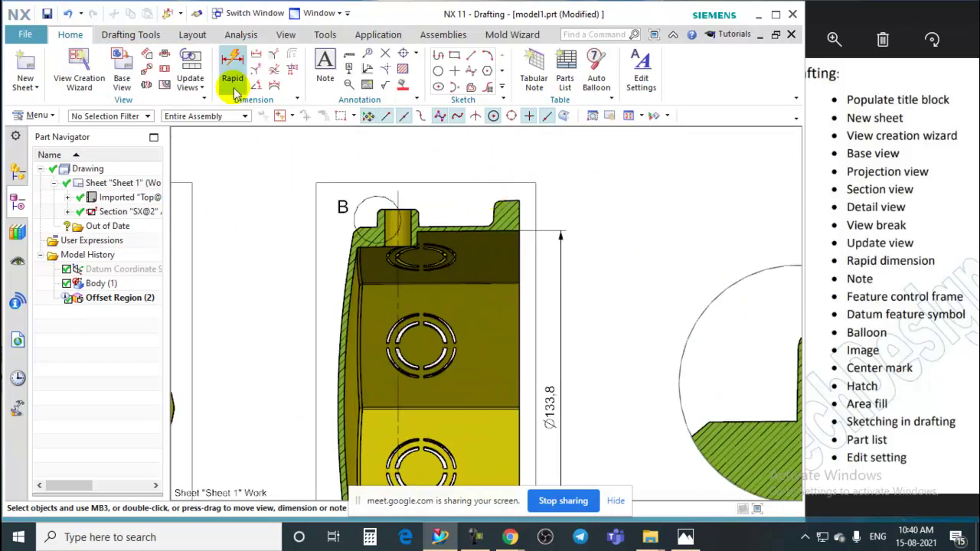
{"action": "left_click", "coordinate": [120, 59]}
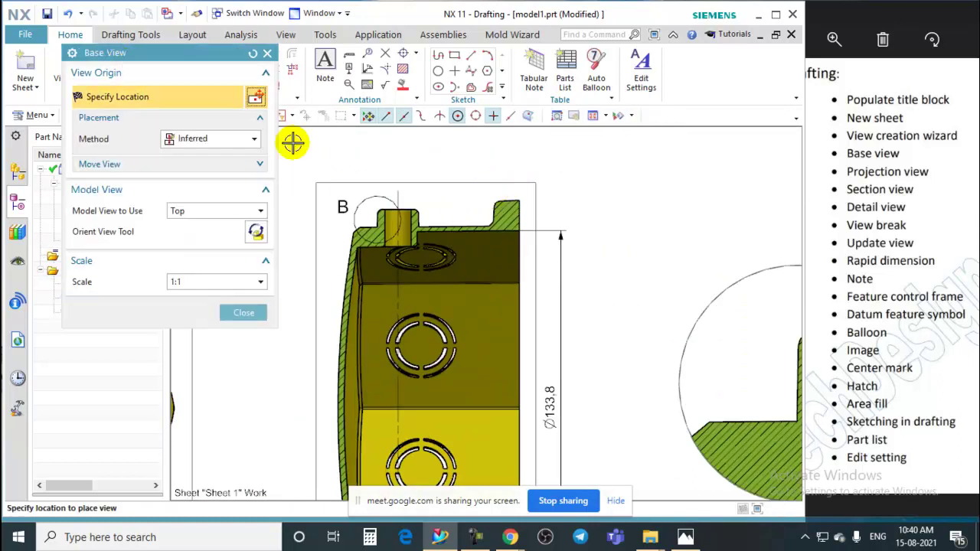
{"action": "left_click", "coordinate": [244, 311]}
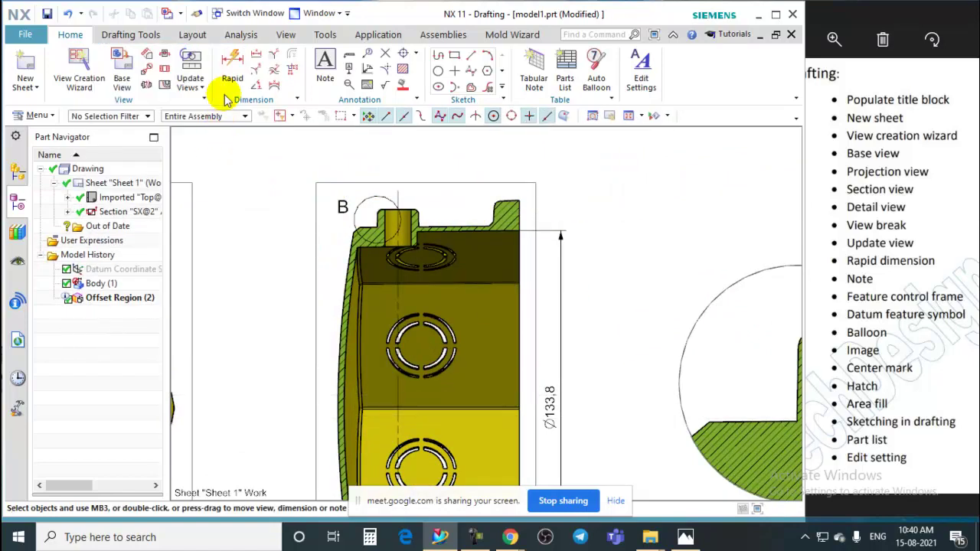
- Dimension the section's horizontal widths from its top-right corner: 9,5, 45,7 and overall 62,4
{"action": "left_click", "coordinate": [225, 92]}
{"action": "scroll", "coordinate": [513, 202], "scroll_direction": "up", "scroll_amount": 2}
{"action": "scroll", "coordinate": [525, 207], "scroll_direction": "up", "scroll_amount": 2}
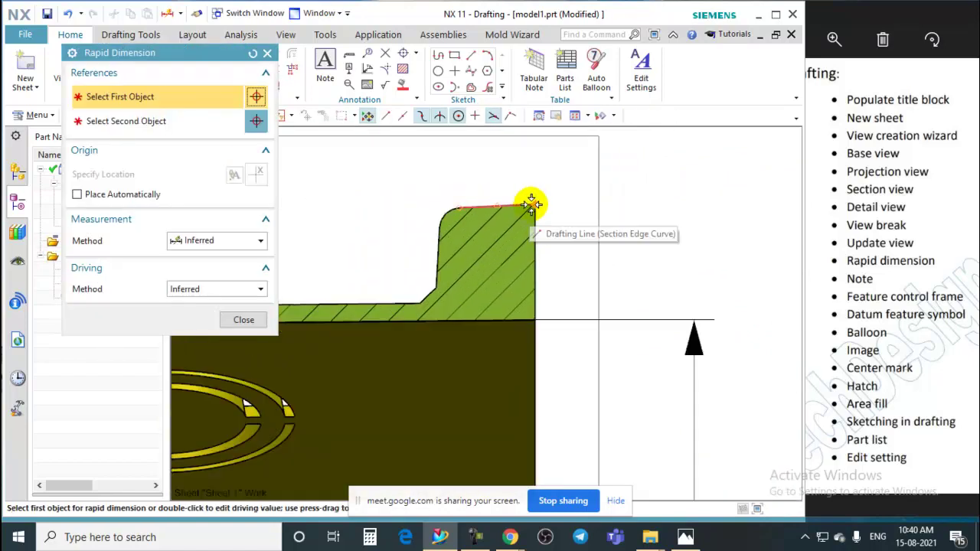
{"action": "left_click", "coordinate": [535, 204]}
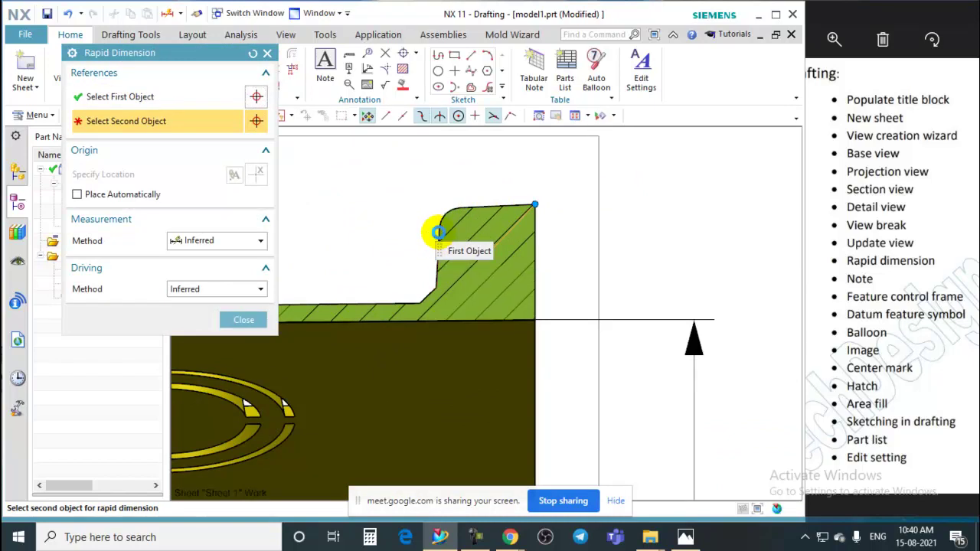
{"action": "left_click", "coordinate": [436, 232]}
{"action": "scroll", "coordinate": [468, 383], "scroll_direction": "down", "scroll_amount": 3}
{"action": "left_click", "coordinate": [545, 199]}
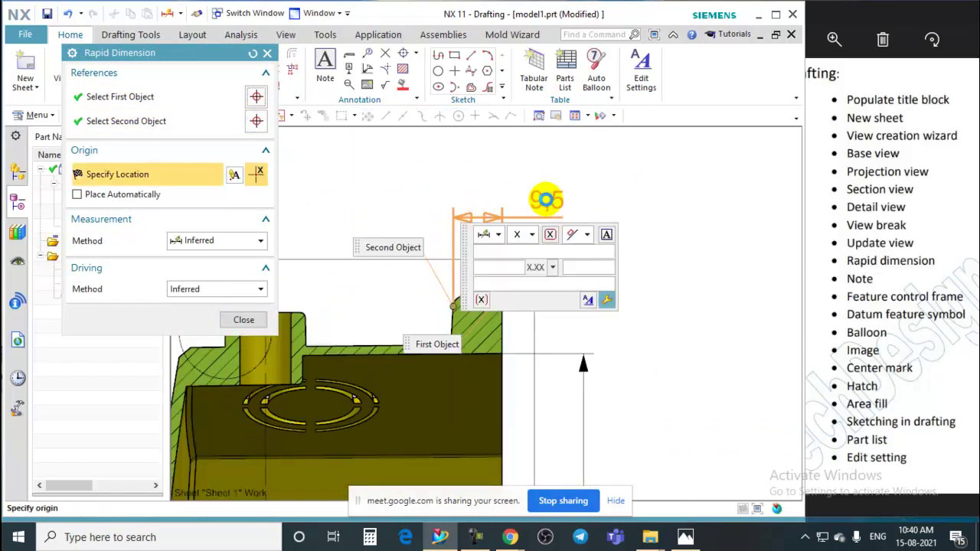
{"action": "scroll", "coordinate": [536, 205], "scroll_direction": "down", "scroll_amount": 3}
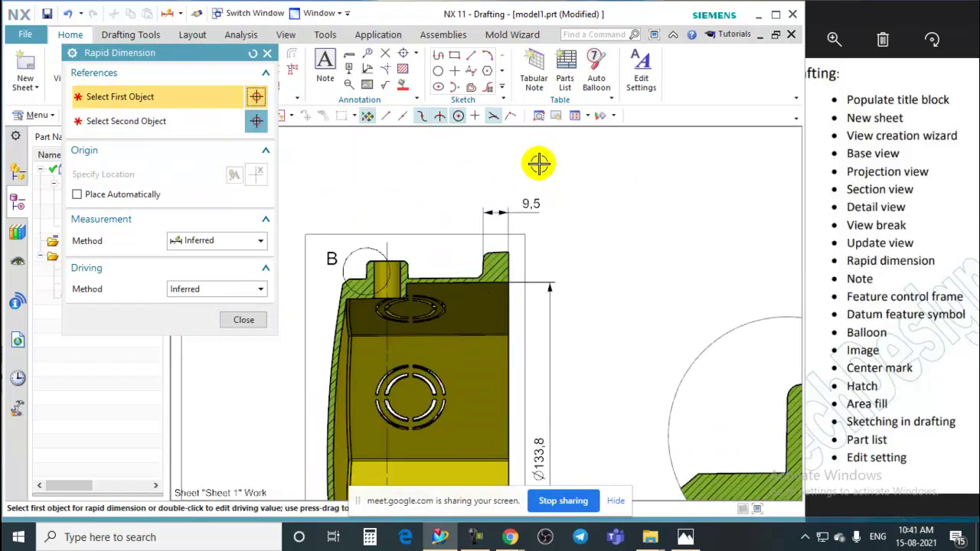
{"action": "scroll", "coordinate": [409, 273], "scroll_direction": "up", "scroll_amount": 2}
{"action": "scroll", "coordinate": [459, 274], "scroll_direction": "up", "scroll_amount": 2}
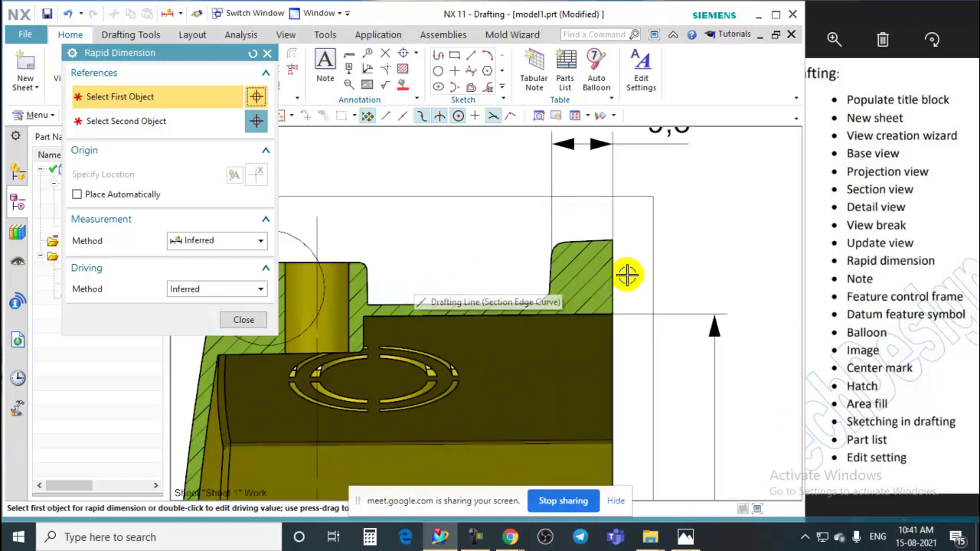
{"action": "left_click", "coordinate": [612, 240]}
{"action": "scroll", "coordinate": [619, 273], "scroll_direction": "down", "scroll_amount": 1}
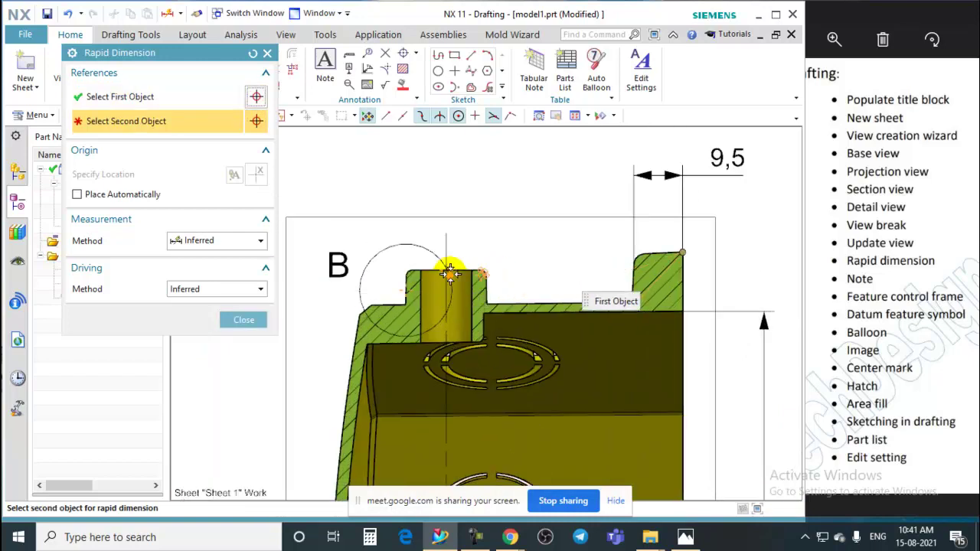
{"action": "scroll", "coordinate": [445, 268], "scroll_direction": "up", "scroll_amount": 1}
{"action": "scroll", "coordinate": [447, 266], "scroll_direction": "up", "scroll_amount": 1}
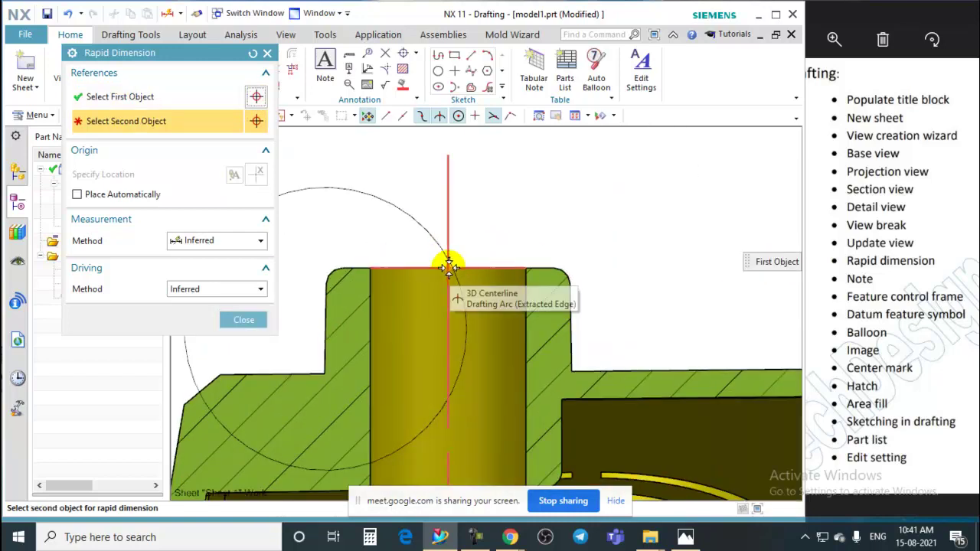
{"action": "left_click", "coordinate": [447, 268]}
{"action": "scroll", "coordinate": [459, 322], "scroll_direction": "down", "scroll_amount": 2}
{"action": "scroll", "coordinate": [546, 234], "scroll_direction": "up", "scroll_amount": 1}
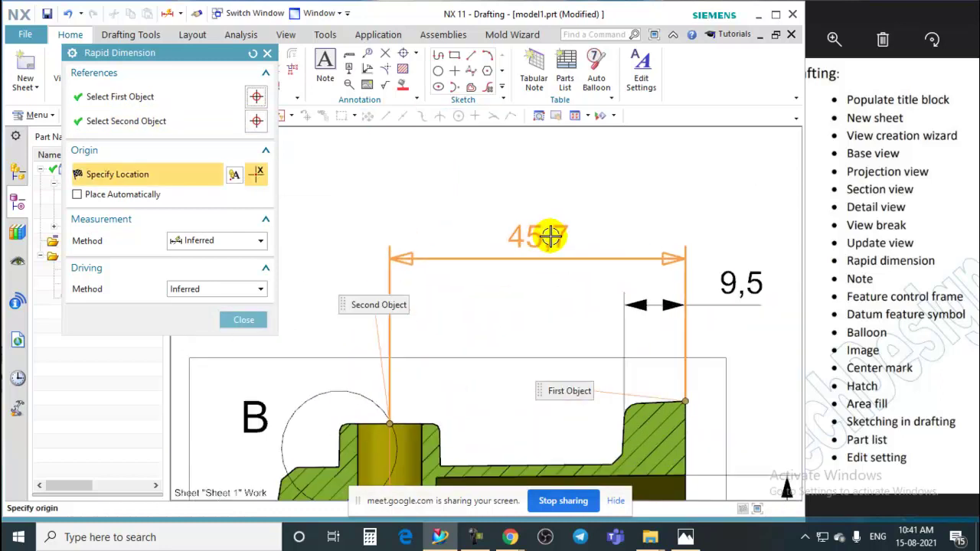
{"action": "left_click", "coordinate": [550, 245]}
{"action": "scroll", "coordinate": [571, 253], "scroll_direction": "down", "scroll_amount": 3}
{"action": "scroll", "coordinate": [590, 249], "scroll_direction": "up", "scroll_amount": 1}
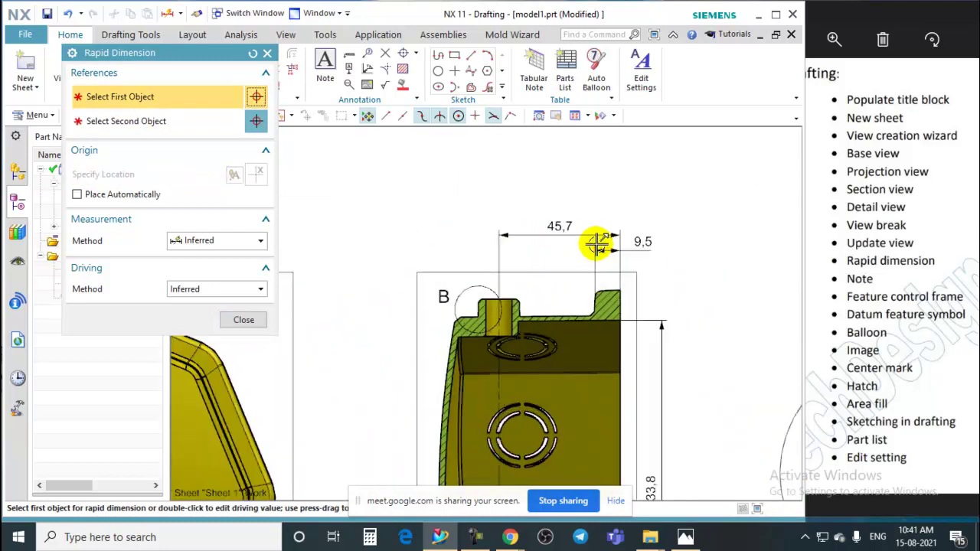
{"action": "scroll", "coordinate": [566, 229], "scroll_direction": "up", "scroll_amount": 3}
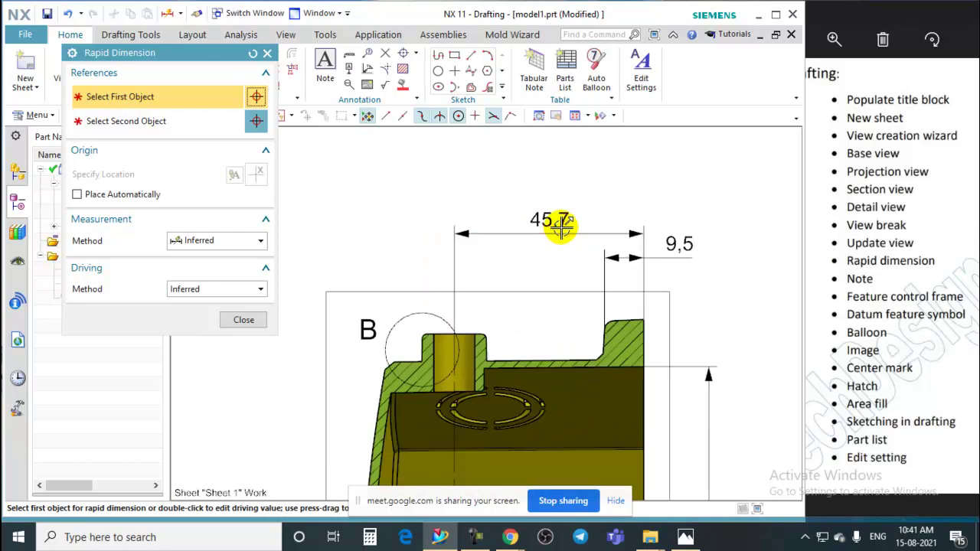
{"action": "scroll", "coordinate": [559, 226], "scroll_direction": "down", "scroll_amount": 3}
{"action": "scroll", "coordinate": [594, 199], "scroll_direction": "down", "scroll_amount": 1}
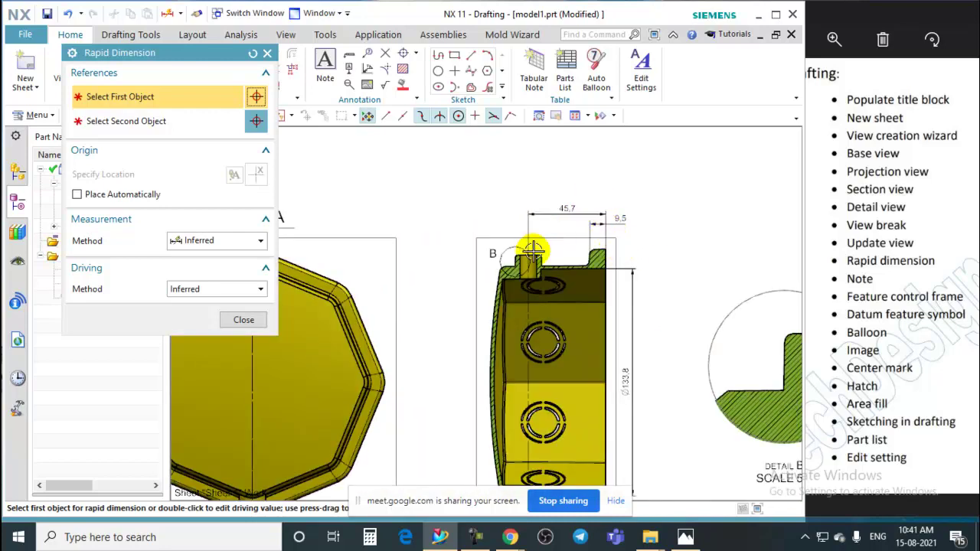
{"action": "scroll", "coordinate": [533, 249], "scroll_direction": "up", "scroll_amount": 3}
{"action": "scroll", "coordinate": [721, 273], "scroll_direction": "up", "scroll_amount": 1}
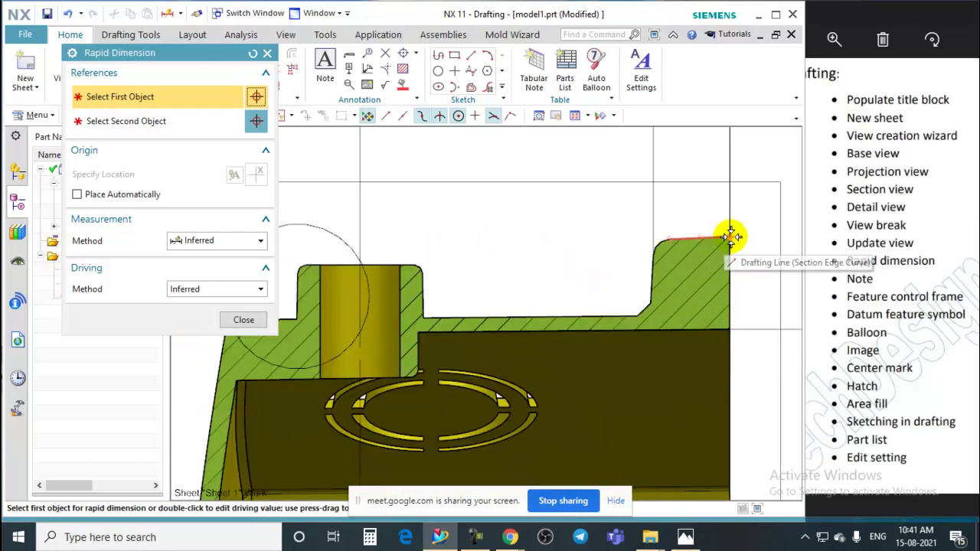
{"action": "left_click", "coordinate": [725, 234]}
{"action": "scroll", "coordinate": [690, 291], "scroll_direction": "down", "scroll_amount": 1}
{"action": "scroll", "coordinate": [417, 348], "scroll_direction": "up", "scroll_amount": 2}
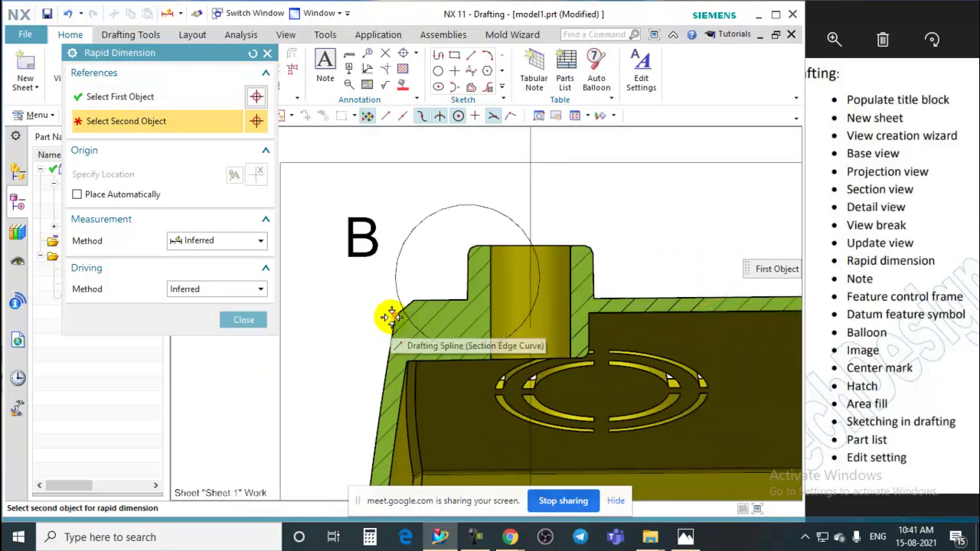
{"action": "left_click", "coordinate": [391, 315]}
{"action": "scroll", "coordinate": [391, 315], "scroll_direction": "down", "scroll_amount": 2}
{"action": "scroll", "coordinate": [503, 278], "scroll_direction": "down", "scroll_amount": 1}
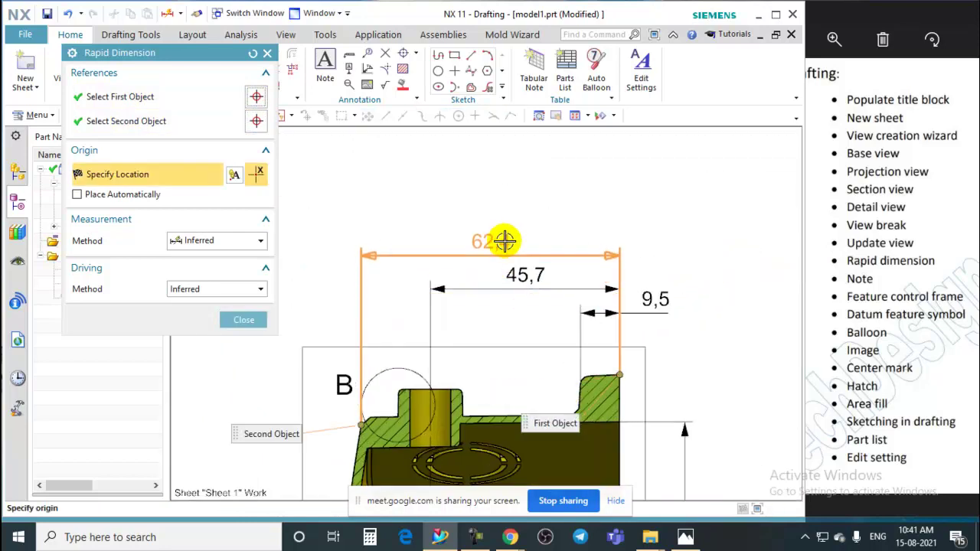
{"action": "left_click", "coordinate": [490, 177]}
{"action": "scroll", "coordinate": [574, 240], "scroll_direction": "down", "scroll_amount": 4}
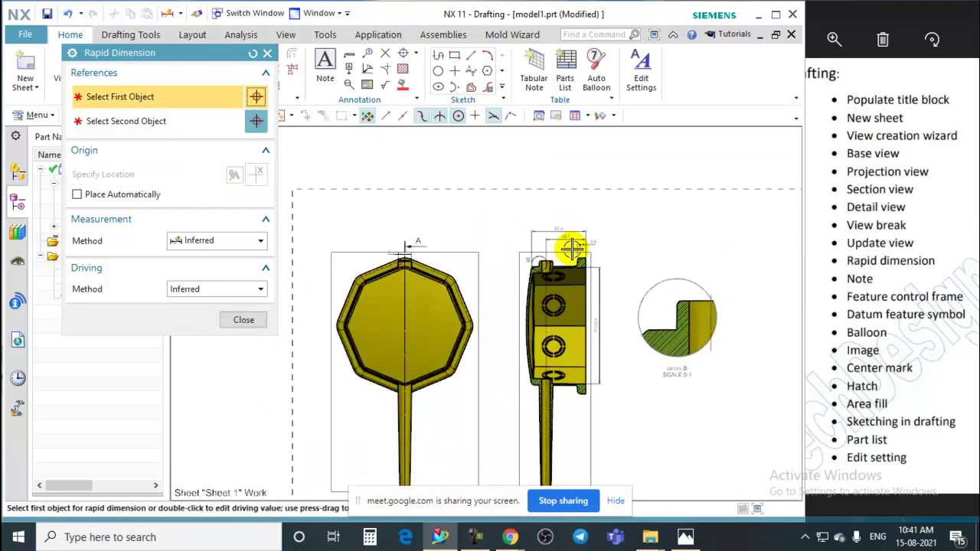
{"action": "left_click", "coordinate": [230, 319]}
- Dimension the boss bore edges as 9,9, placed above the 62,4 dimension
{"action": "scroll", "coordinate": [263, 309], "scroll_direction": "up", "scroll_amount": 5}
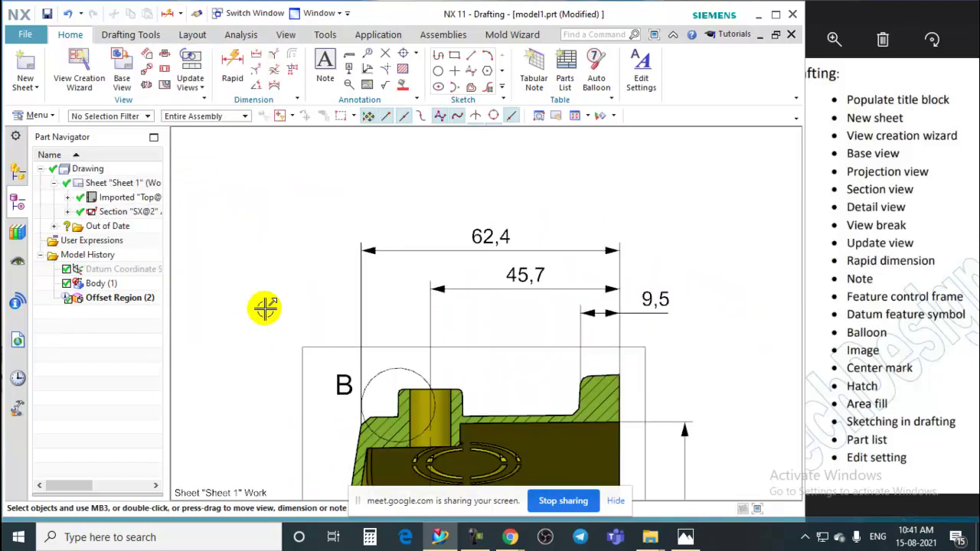
{"action": "scroll", "coordinate": [457, 281], "scroll_direction": "down", "scroll_amount": 4}
{"action": "scroll", "coordinate": [444, 316], "scroll_direction": "up", "scroll_amount": 1}
{"action": "scroll", "coordinate": [466, 280], "scroll_direction": "up", "scroll_amount": 1}
{"action": "scroll", "coordinate": [467, 280], "scroll_direction": "up", "scroll_amount": 2}
{"action": "scroll", "coordinate": [455, 290], "scroll_direction": "down", "scroll_amount": 2}
{"action": "scroll", "coordinate": [452, 287], "scroll_direction": "up", "scroll_amount": 1}
{"action": "scroll", "coordinate": [406, 264], "scroll_direction": "up", "scroll_amount": 1}
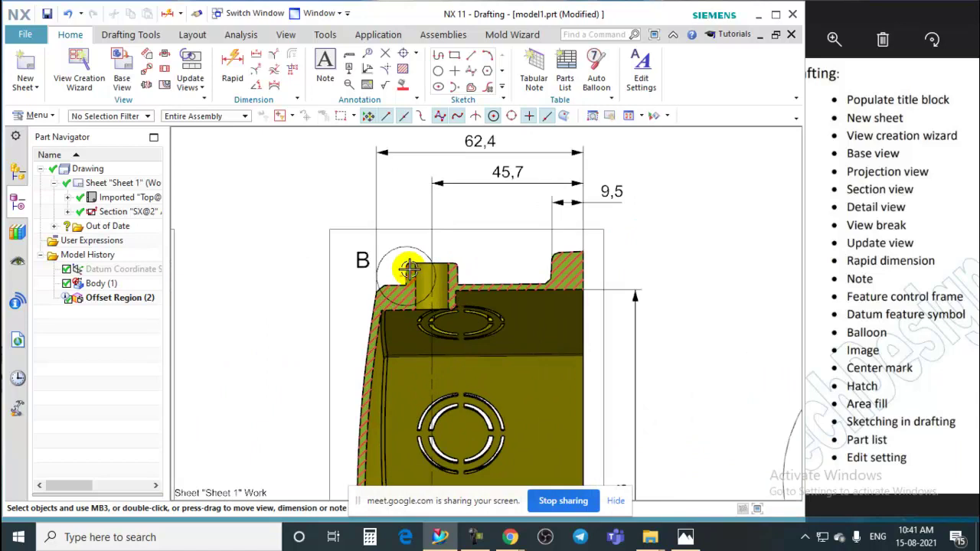
{"action": "scroll", "coordinate": [425, 277], "scroll_direction": "up", "scroll_amount": 2}
{"action": "scroll", "coordinate": [429, 279], "scroll_direction": "down", "scroll_amount": 1}
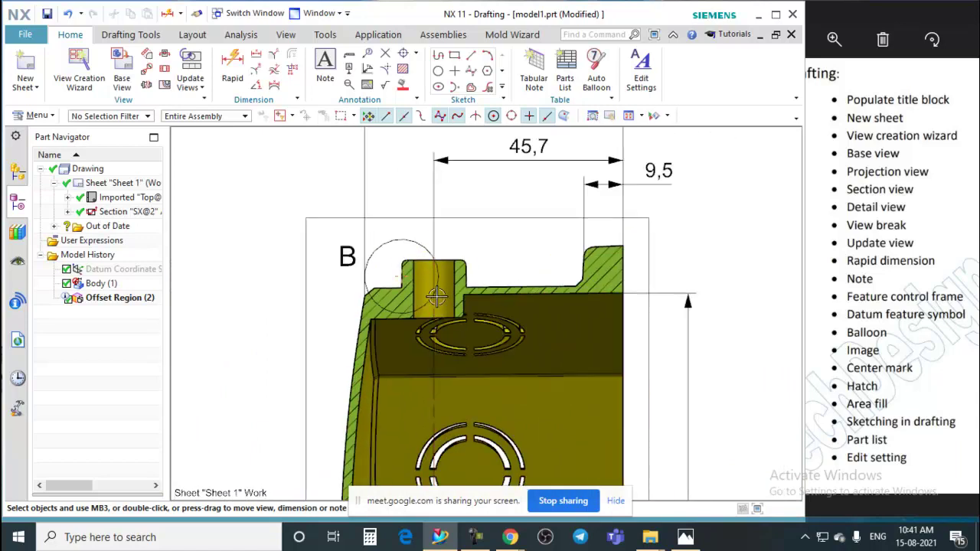
{"action": "scroll", "coordinate": [436, 298], "scroll_direction": "down", "scroll_amount": 4}
{"action": "left_click", "coordinate": [237, 68]}
{"action": "scroll", "coordinate": [382, 256], "scroll_direction": "up", "scroll_amount": 2}
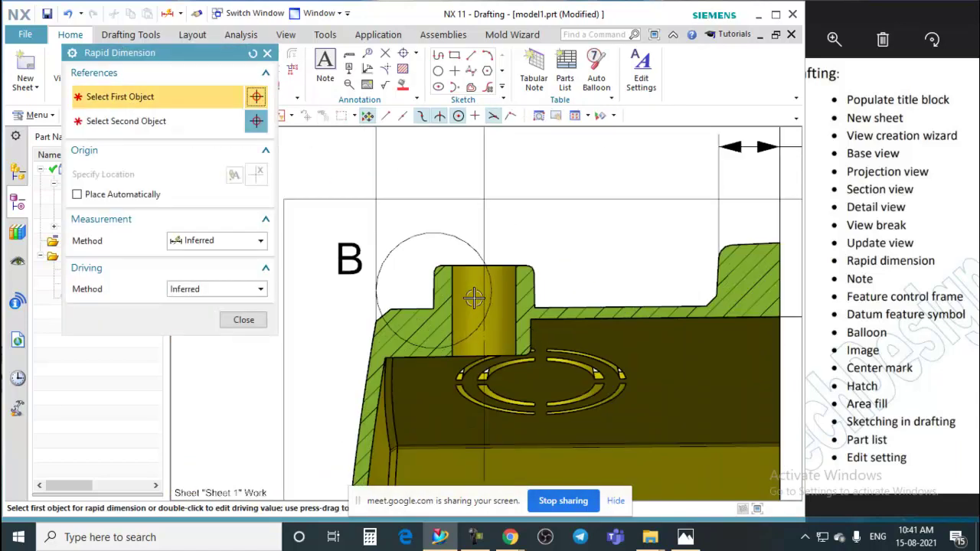
{"action": "scroll", "coordinate": [441, 282], "scroll_direction": "up", "scroll_amount": 2}
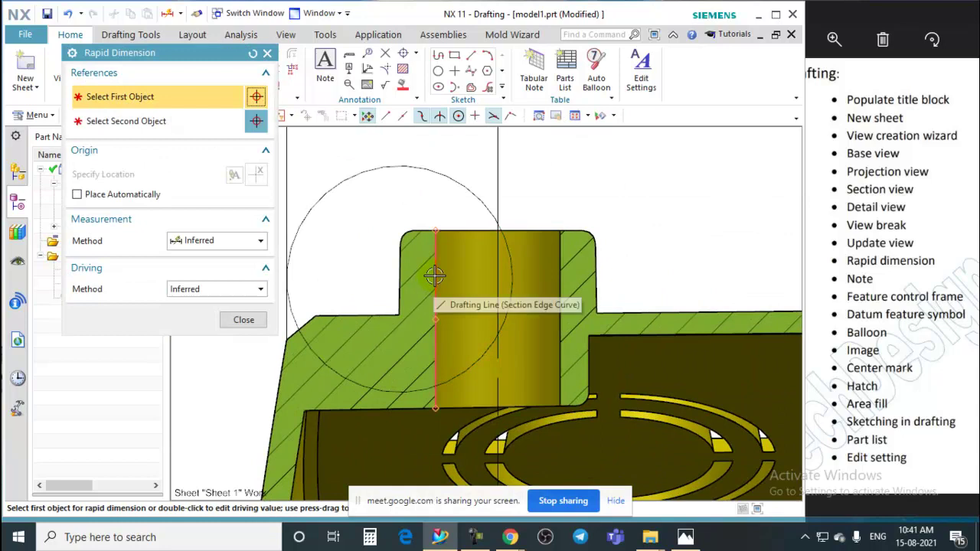
{"action": "left_click", "coordinate": [434, 275]}
{"action": "left_click", "coordinate": [560, 262]}
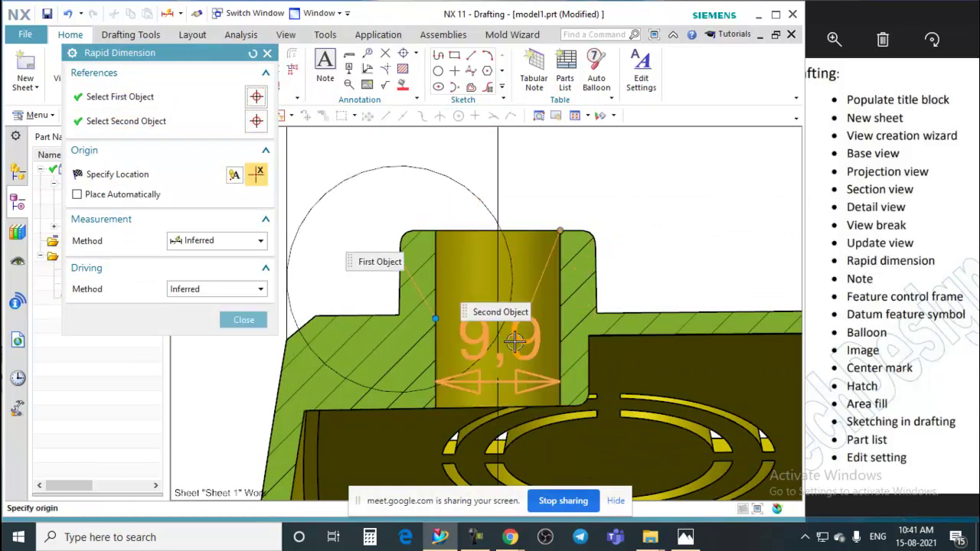
{"action": "scroll", "coordinate": [516, 343], "scroll_direction": "down", "scroll_amount": 3}
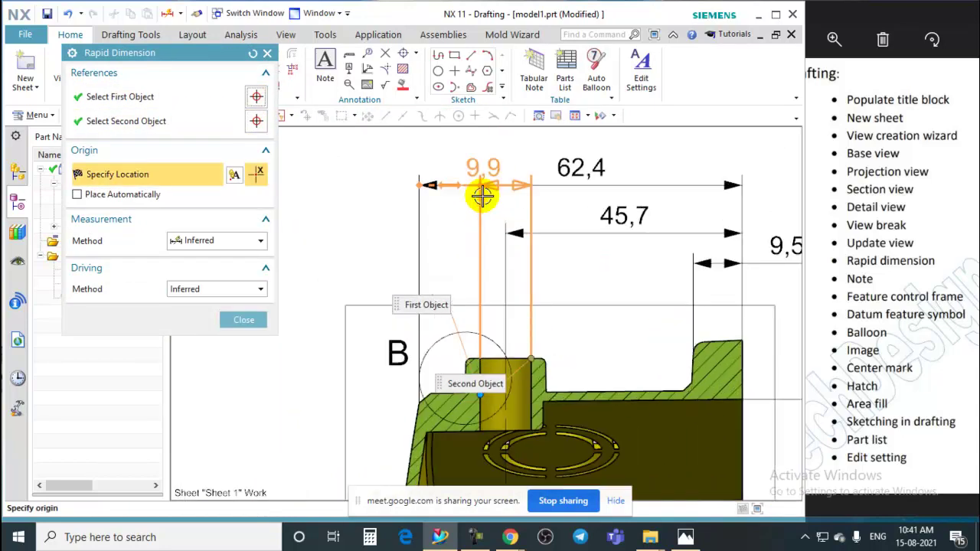
{"action": "left_click", "coordinate": [501, 147]}
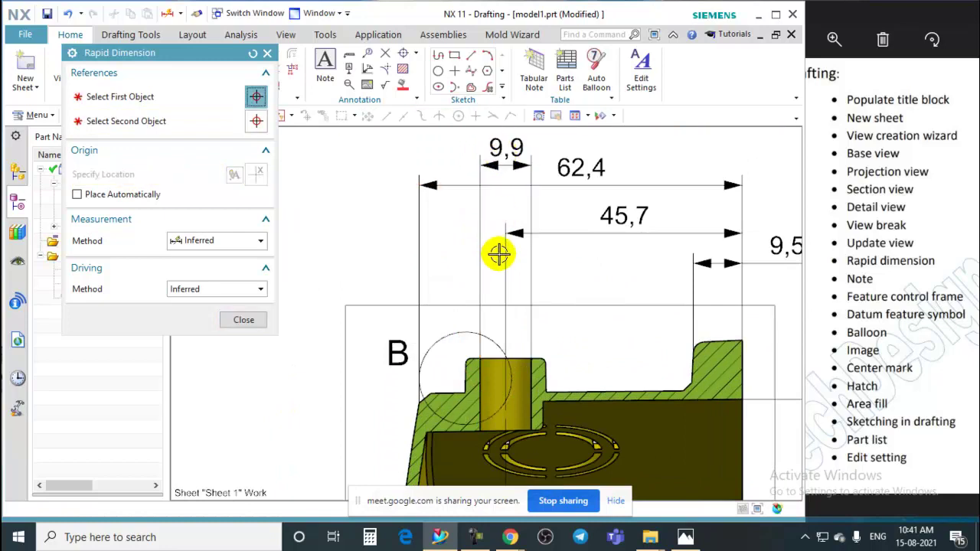
{"action": "left_click", "coordinate": [258, 324]}
{"action": "scroll", "coordinate": [521, 204], "scroll_direction": "down", "scroll_amount": 2}
- Drag the Section A-A dimensions into rows: 62,4 on top, 45,7 below, 9,9 just above the boss
{"action": "scroll", "coordinate": [546, 256], "scroll_direction": "up", "scroll_amount": 3}
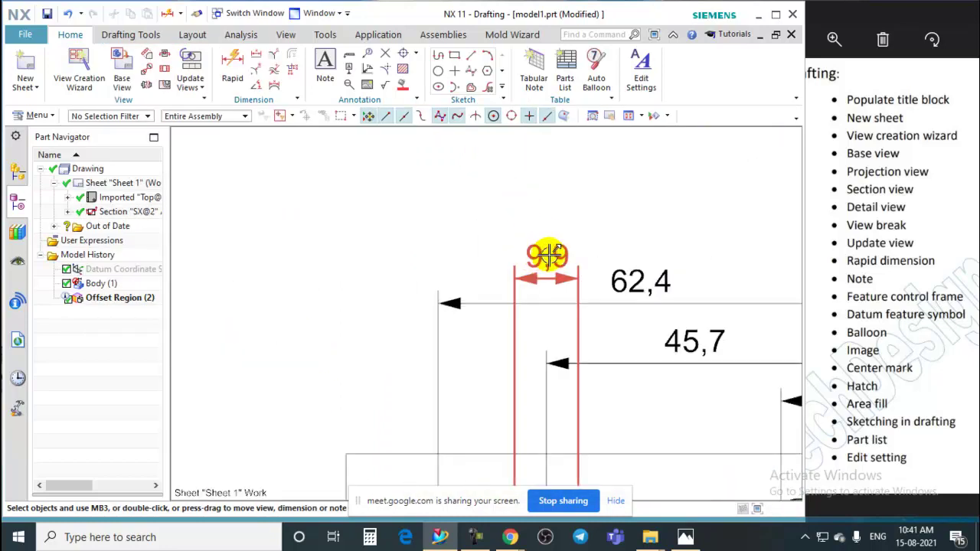
{"action": "left_click_drag", "start_coordinate": [546, 255], "coordinate": [504, 213]}
{"action": "left_click_drag", "start_coordinate": [440, 219], "coordinate": [441, 220]}
{"action": "scroll", "coordinate": [492, 238], "scroll_direction": "down", "scroll_amount": 2}
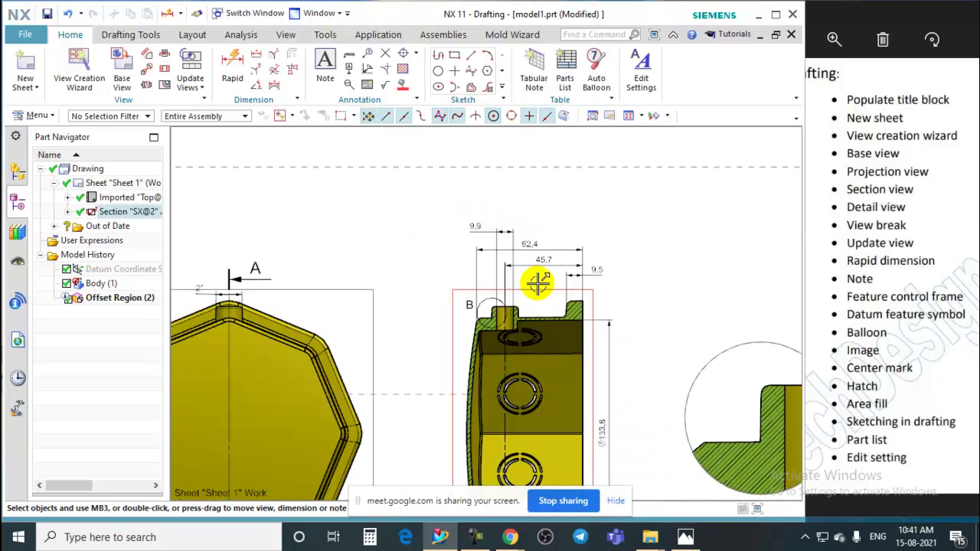
{"action": "scroll", "coordinate": [501, 243], "scroll_direction": "up", "scroll_amount": 2}
{"action": "left_click_drag", "start_coordinate": [552, 225], "coordinate": [538, 148]}
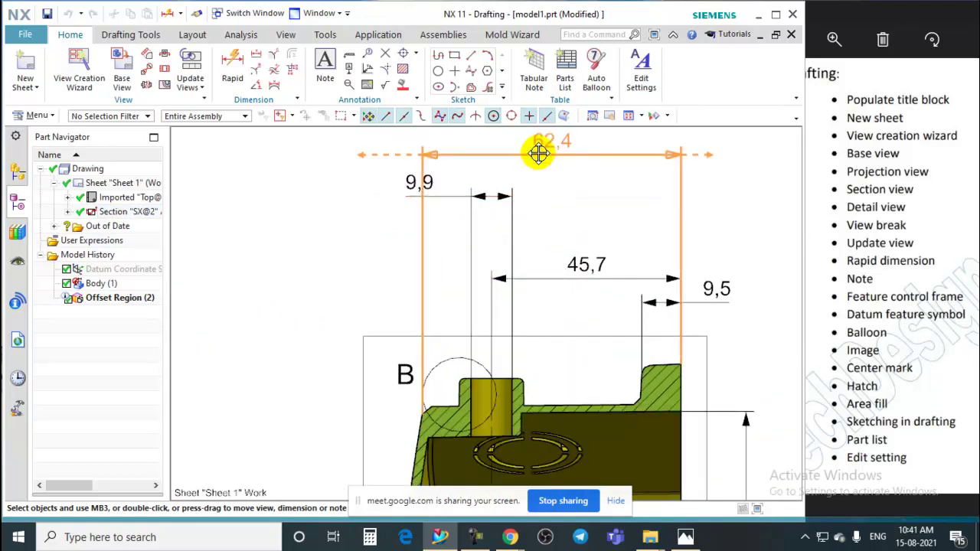
{"action": "left_click_drag", "start_coordinate": [580, 265], "coordinate": [580, 173]}
{"action": "mouse_move", "coordinate": [467, 214]}
{"action": "left_mouse_down"}
{"action": "mouse_move", "coordinate": [538, 262]}
{"action": "mouse_move", "coordinate": [558, 262]}
{"action": "left_mouse_up"}
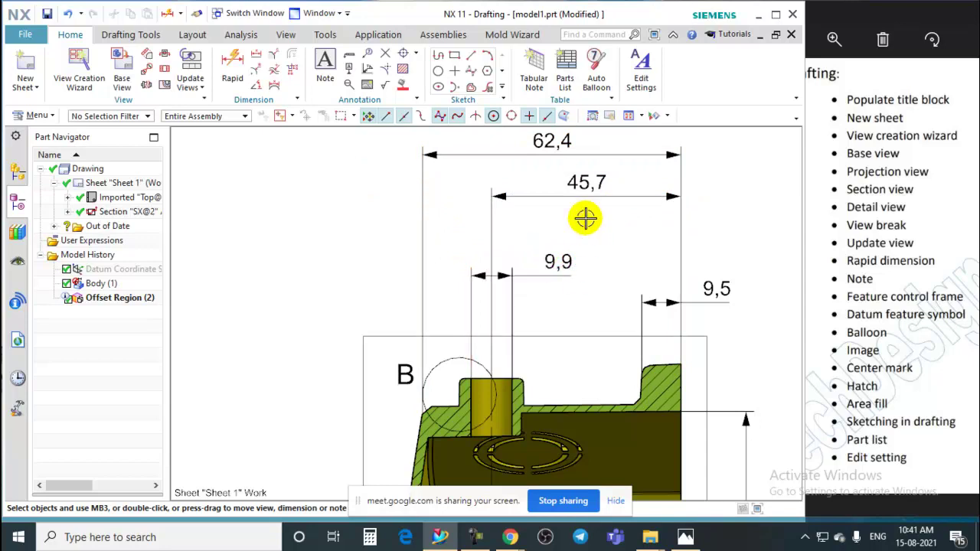
{"action": "left_click_drag", "start_coordinate": [589, 185], "coordinate": [589, 223]}
{"action": "left_click_drag", "start_coordinate": [553, 144], "coordinate": [556, 186]}
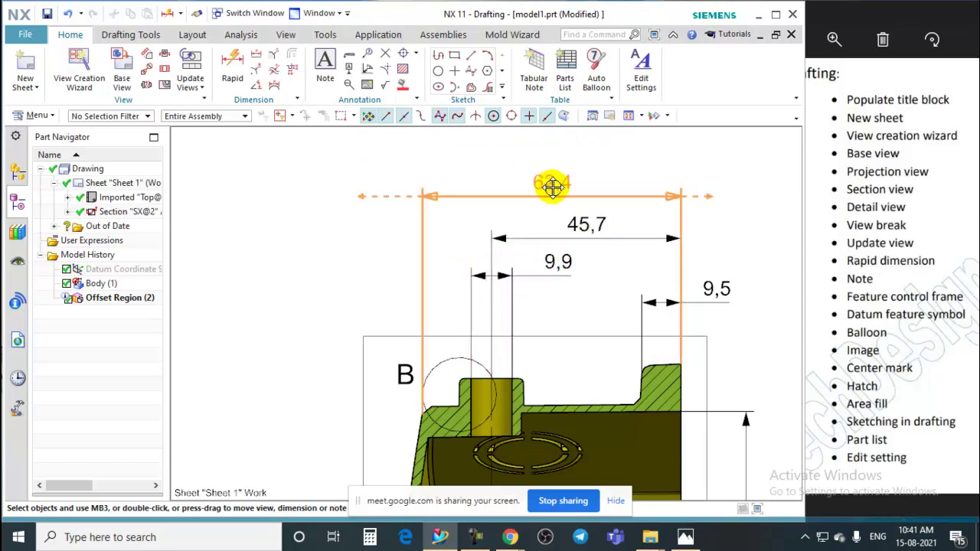
{"action": "scroll", "coordinate": [555, 186], "scroll_direction": "down", "scroll_amount": 3}
{"action": "scroll", "coordinate": [613, 320], "scroll_direction": "down", "scroll_amount": 2}
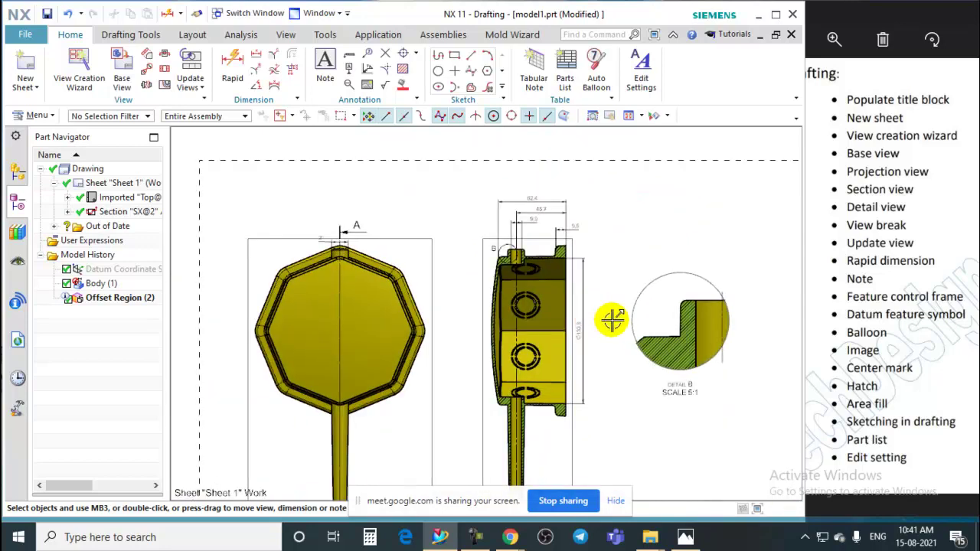
{"action": "scroll", "coordinate": [674, 299], "scroll_direction": "up", "scroll_amount": 4}
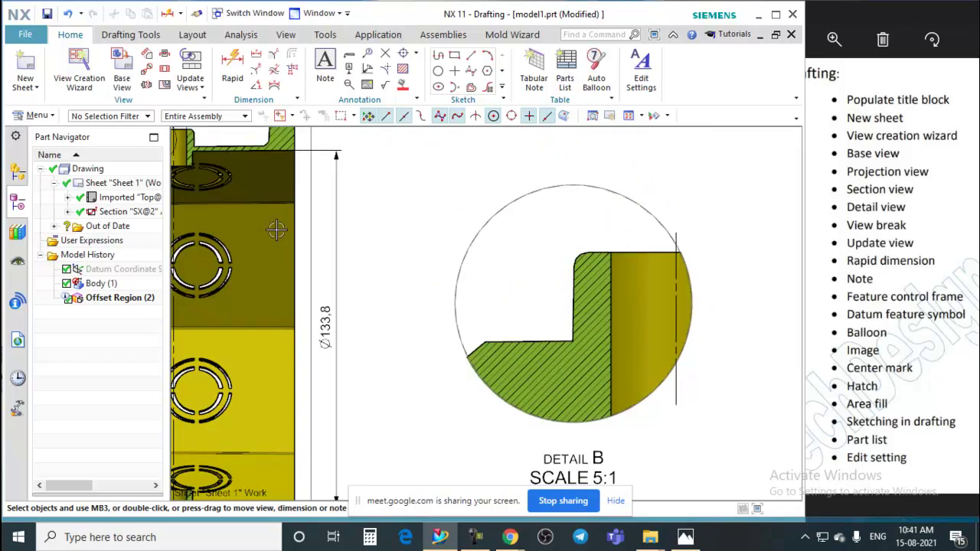
- Start a dimension on the Detail B notch edges, then cancel it unplaced
{"action": "left_click", "coordinate": [232, 63]}
{"action": "scroll", "coordinate": [562, 274], "scroll_direction": "up", "scroll_amount": 3}
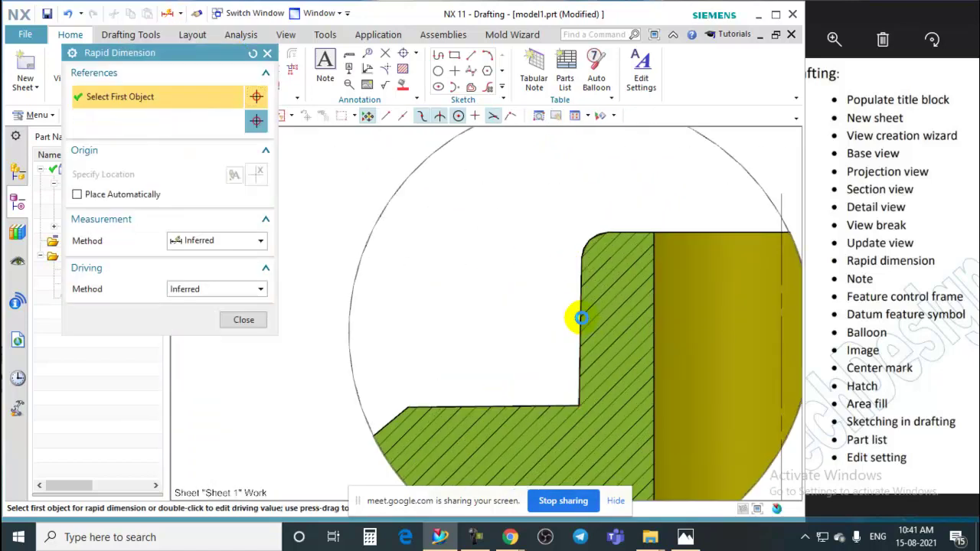
{"action": "left_click", "coordinate": [581, 318]}
{"action": "left_click", "coordinate": [655, 315]}
{"action": "scroll", "coordinate": [655, 315], "scroll_direction": "down", "scroll_amount": 2}
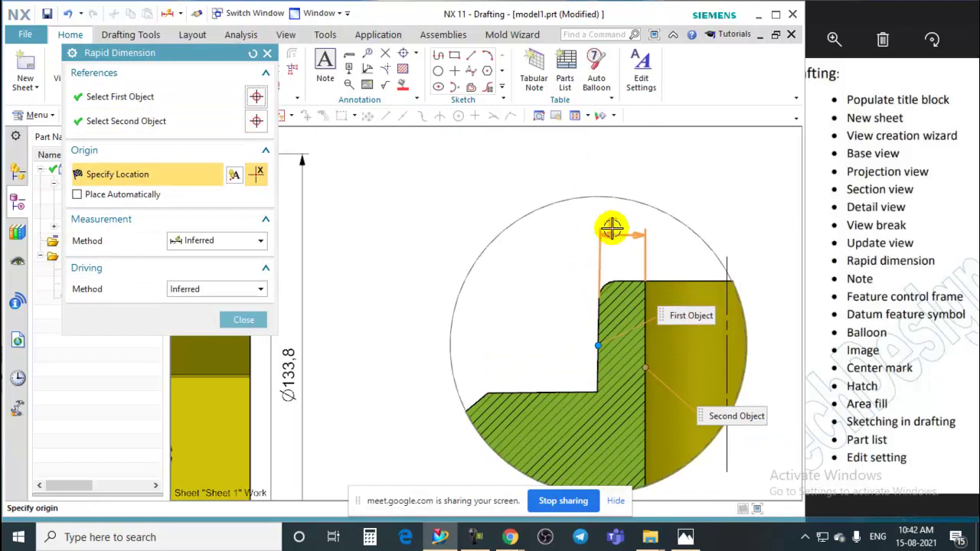
{"action": "key", "text": "Escape"}
{"action": "scroll", "coordinate": [402, 278], "scroll_direction": "down", "scroll_amount": 2}
{"action": "scroll", "coordinate": [462, 252], "scroll_direction": "down", "scroll_amount": 1}
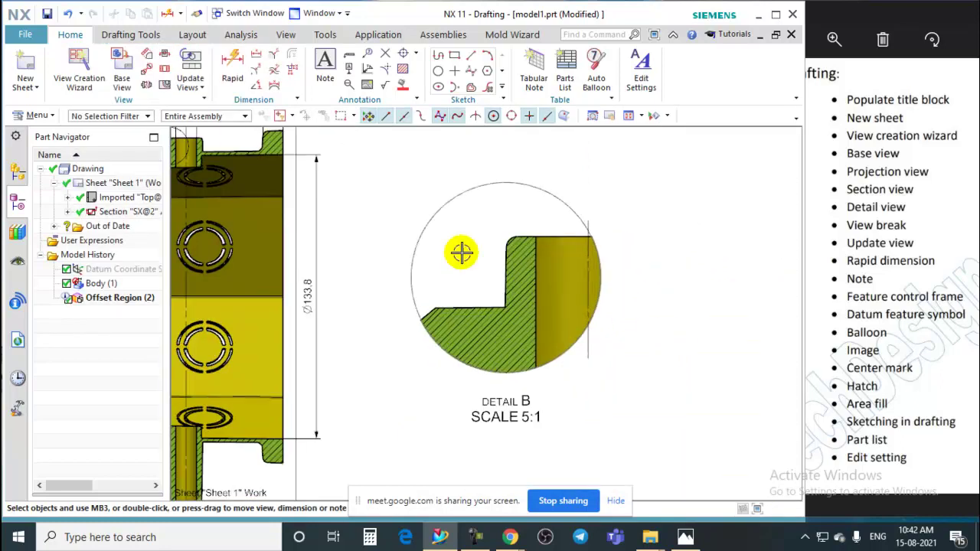
- Place a 2,9 horizontal dimension across the notch and move it closer to it
{"action": "left_click", "coordinate": [234, 69]}
{"action": "scroll", "coordinate": [474, 230], "scroll_direction": "up", "scroll_amount": 3}
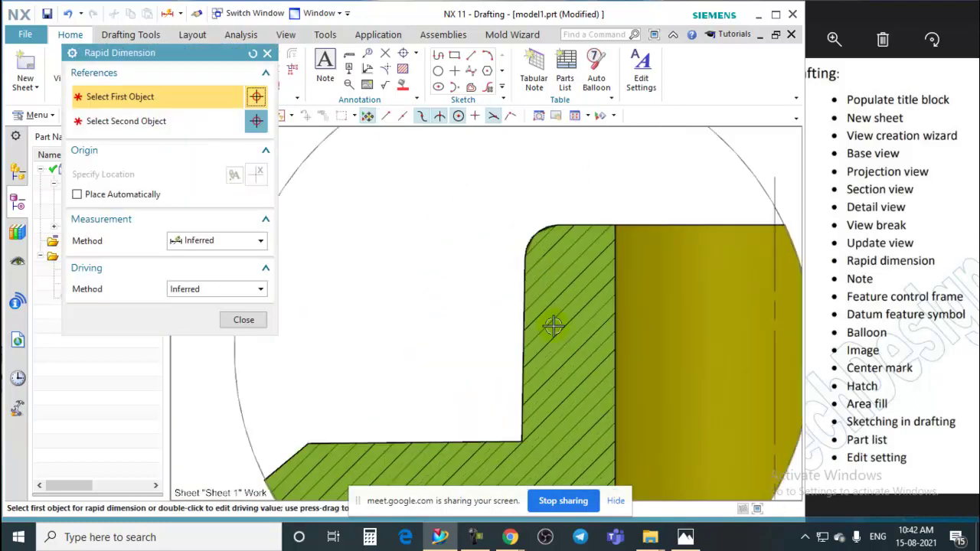
{"action": "left_click", "coordinate": [520, 441]}
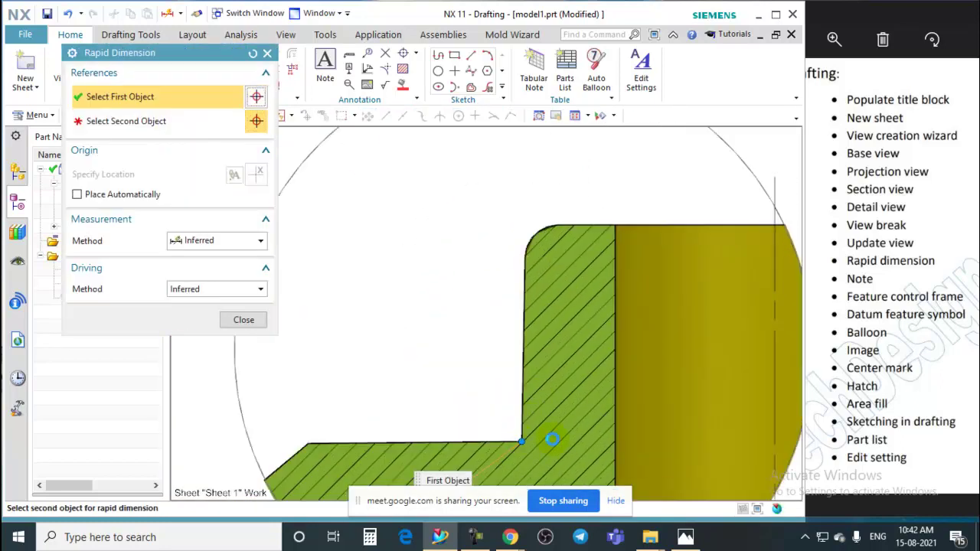
{"action": "left_click", "coordinate": [615, 439]}
{"action": "scroll", "coordinate": [592, 456], "scroll_direction": "down", "scroll_amount": 2}
{"action": "left_click", "coordinate": [578, 248]}
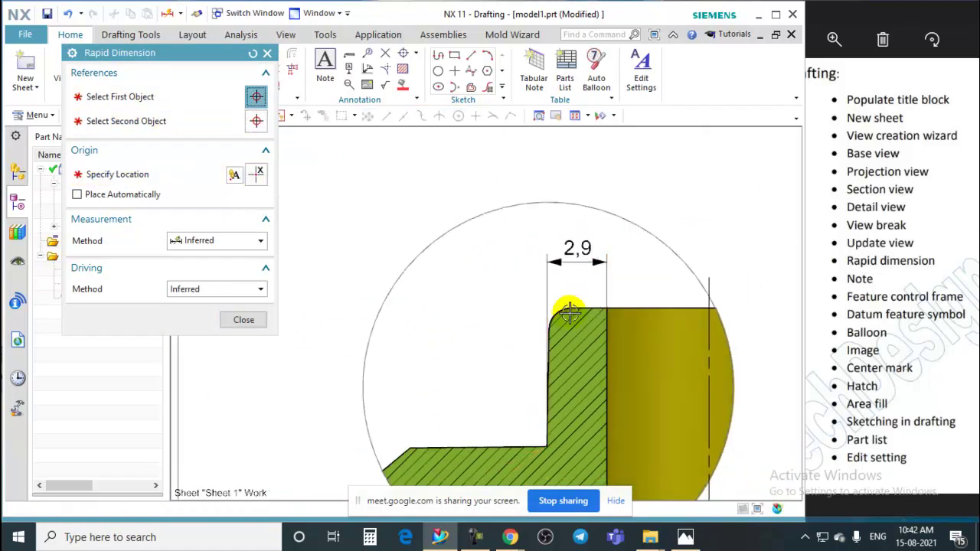
{"action": "left_click", "coordinate": [244, 319]}
{"action": "scroll", "coordinate": [510, 245], "scroll_direction": "down", "scroll_amount": 1}
{"action": "mouse_move", "coordinate": [551, 247]}
{"action": "left_mouse_down"}
{"action": "mouse_move", "coordinate": [491, 273]}
{"action": "mouse_move", "coordinate": [496, 266]}
{"action": "left_mouse_up"}
{"action": "scroll", "coordinate": [582, 278], "scroll_direction": "down", "scroll_amount": 4}
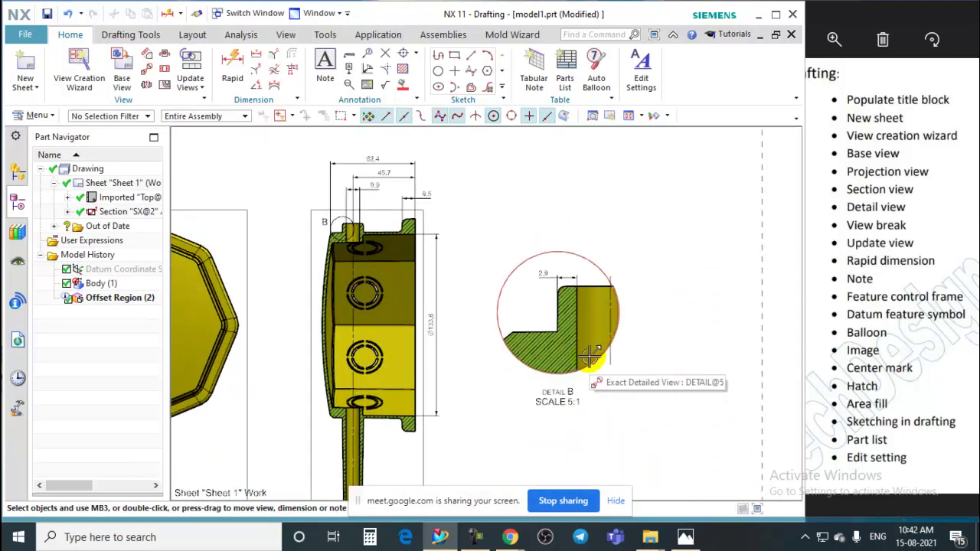
{"action": "scroll", "coordinate": [590, 337], "scroll_direction": "down", "scroll_amount": 4}
{"action": "scroll", "coordinate": [574, 306], "scroll_direction": "up", "scroll_amount": 4}
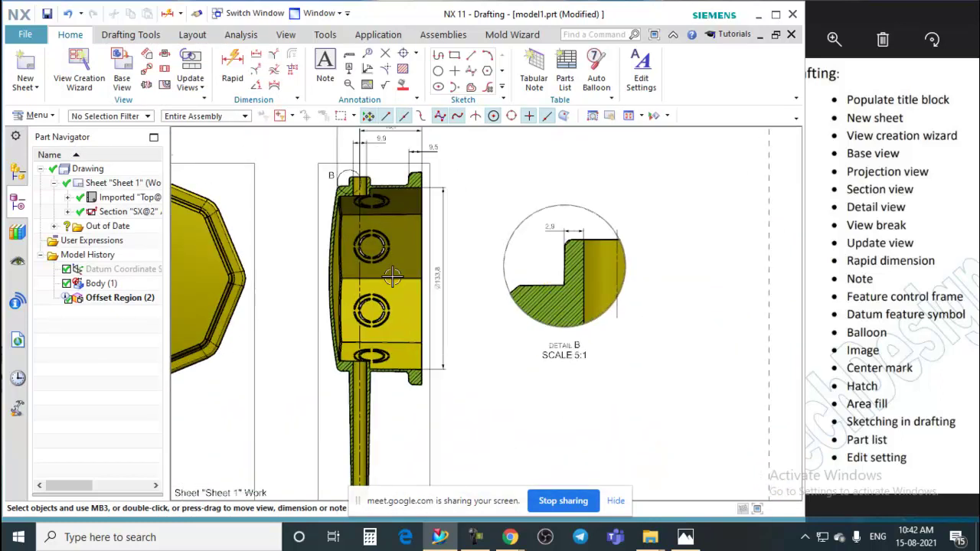
- Add the vertical 6,7 depth dimension from the step top to the lower edge
{"action": "left_click", "coordinate": [238, 67]}
{"action": "scroll", "coordinate": [622, 249], "scroll_direction": "up", "scroll_amount": 3}
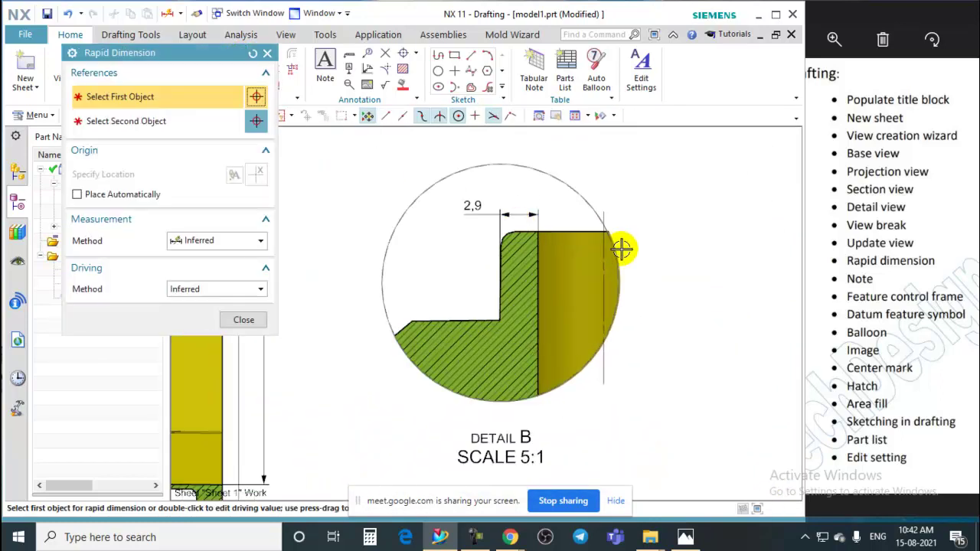
{"action": "left_click", "coordinate": [529, 230]}
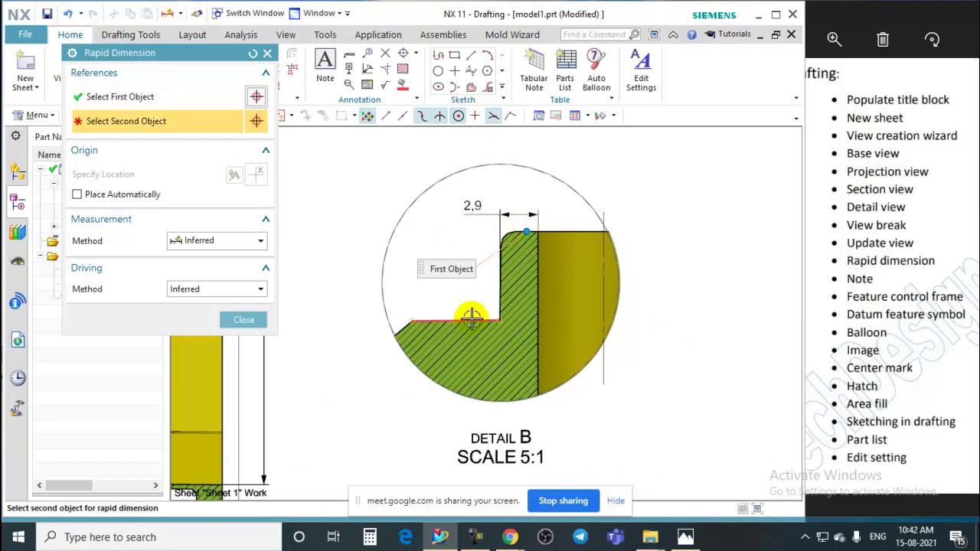
{"action": "left_click", "coordinate": [472, 317]}
{"action": "scroll", "coordinate": [635, 311], "scroll_direction": "down", "scroll_amount": 1}
{"action": "scroll", "coordinate": [522, 293], "scroll_direction": "up", "scroll_amount": 2}
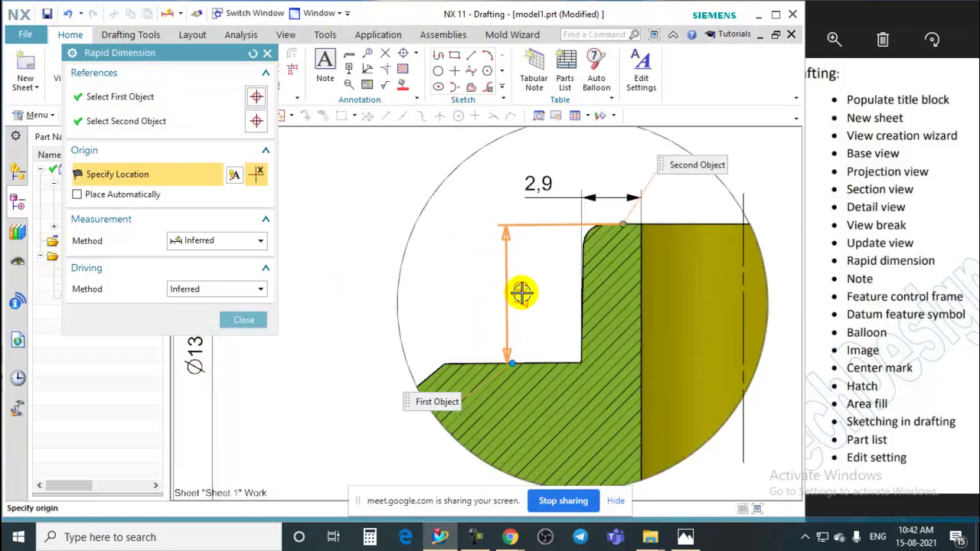
{"action": "left_click", "coordinate": [521, 293]}
{"action": "left_click", "coordinate": [253, 320]}
{"action": "scroll", "coordinate": [568, 291], "scroll_direction": "down", "scroll_amount": 3}
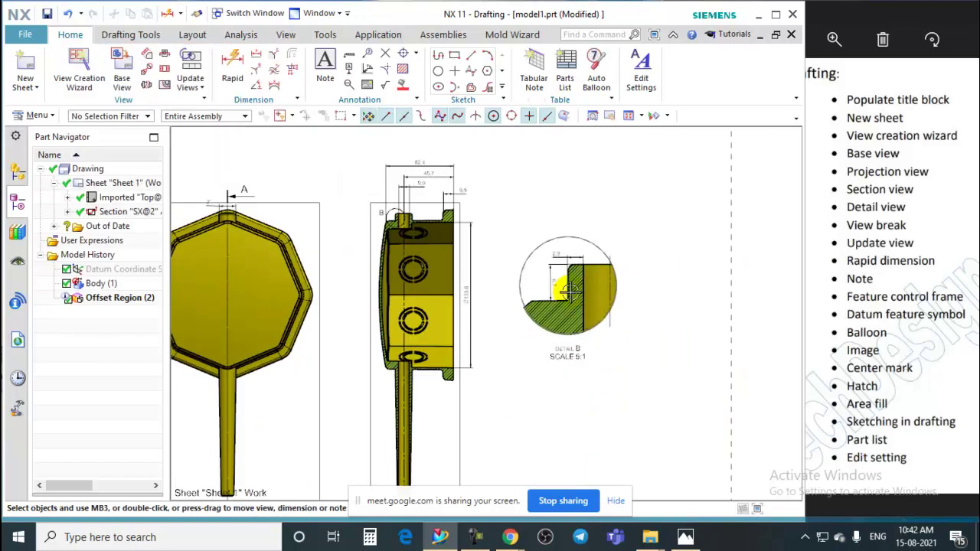
{"action": "scroll", "coordinate": [568, 291], "scroll_direction": "up", "scroll_amount": 1}
{"action": "scroll", "coordinate": [560, 279], "scroll_direction": "up", "scroll_amount": 1}
{"action": "scroll", "coordinate": [553, 278], "scroll_direction": "up", "scroll_amount": 1}
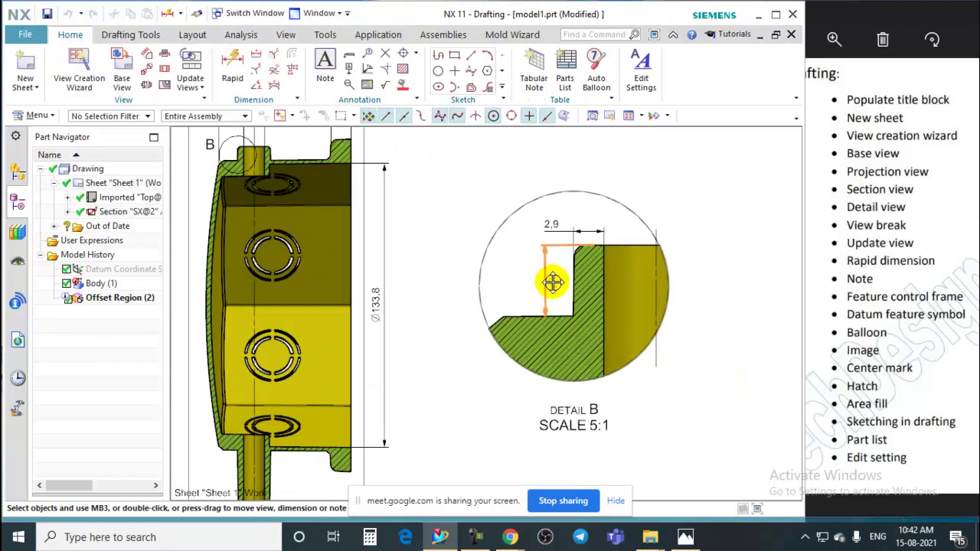
{"action": "scroll", "coordinate": [553, 281], "scroll_direction": "down", "scroll_amount": 4}
{"action": "scroll", "coordinate": [540, 266], "scroll_direction": "up", "scroll_amount": 1}
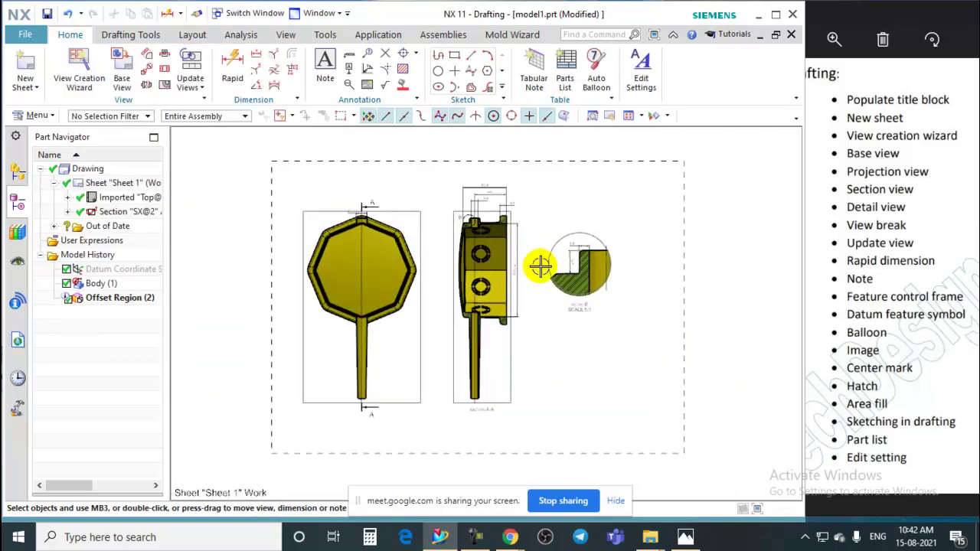
{"action": "scroll", "coordinate": [540, 265], "scroll_direction": "down", "scroll_amount": 1}
{"action": "scroll", "coordinate": [547, 283], "scroll_direction": "up", "scroll_amount": 3}
{"action": "scroll", "coordinate": [545, 260], "scroll_direction": "up", "scroll_amount": 1}
{"action": "scroll", "coordinate": [545, 230], "scroll_direction": "down", "scroll_amount": 3}
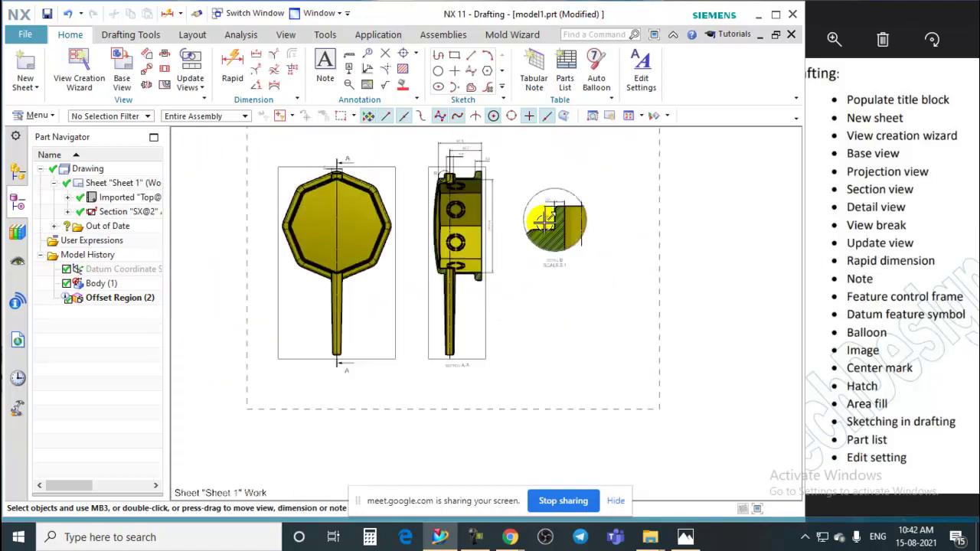
{"action": "scroll", "coordinate": [490, 236], "scroll_direction": "up", "scroll_amount": 1}
{"action": "scroll", "coordinate": [448, 271], "scroll_direction": "down", "scroll_amount": 1}
{"action": "scroll", "coordinate": [395, 220], "scroll_direction": "up", "scroll_amount": 1}
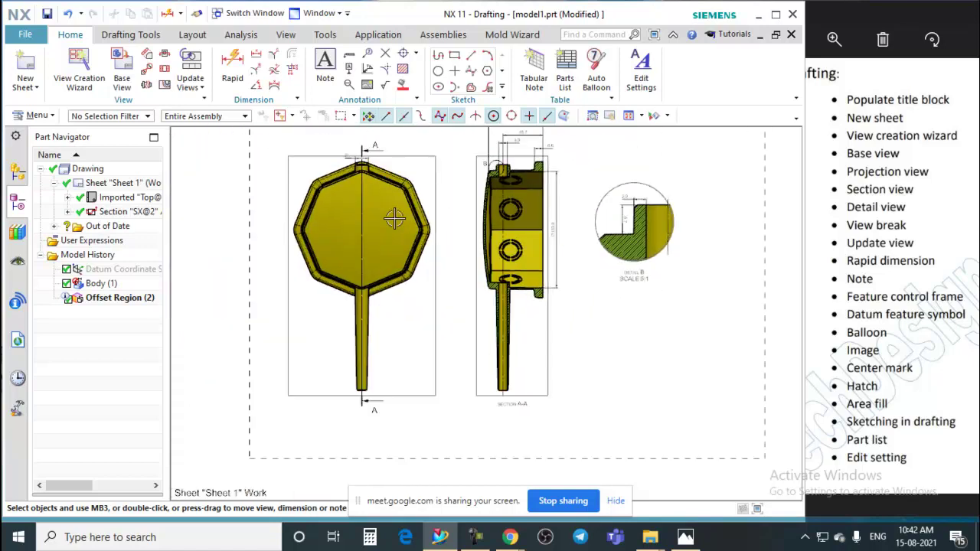
{"action": "scroll", "coordinate": [287, 207], "scroll_direction": "up", "scroll_amount": 1}
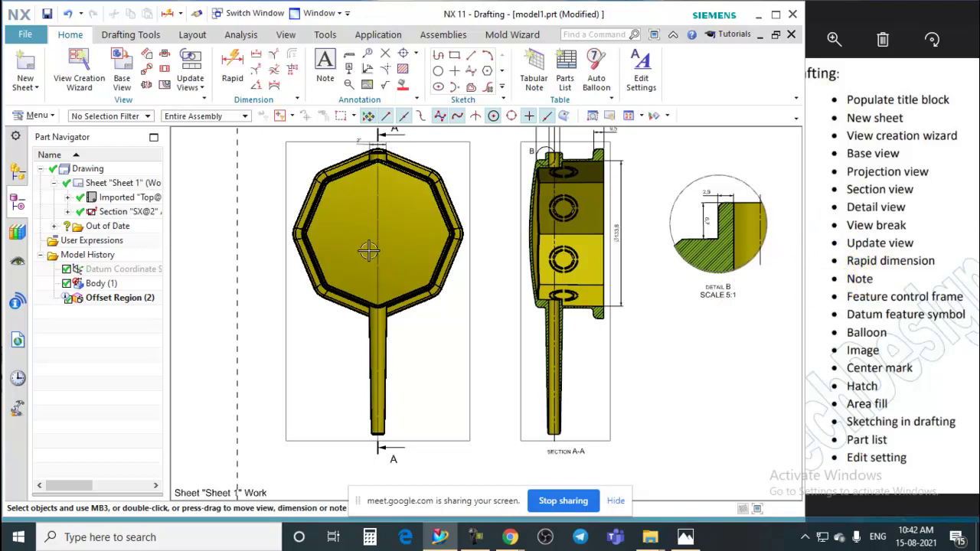
{"action": "scroll", "coordinate": [369, 251], "scroll_direction": "down", "scroll_amount": 2}
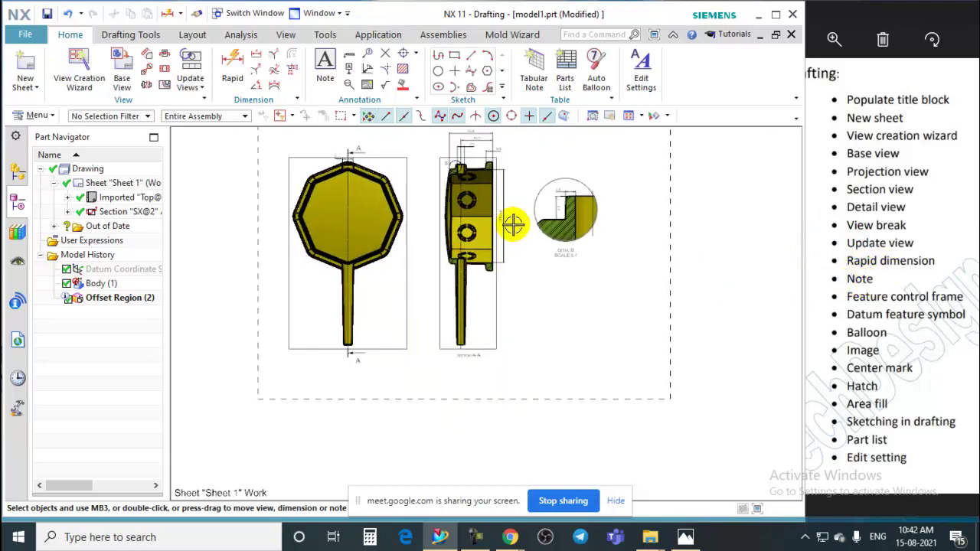
- Start a sheet note and set its lettering text height to 10
{"action": "left_click", "coordinate": [325, 71]}
{"action": "type", "text": "Note: All Dimention in MM."}
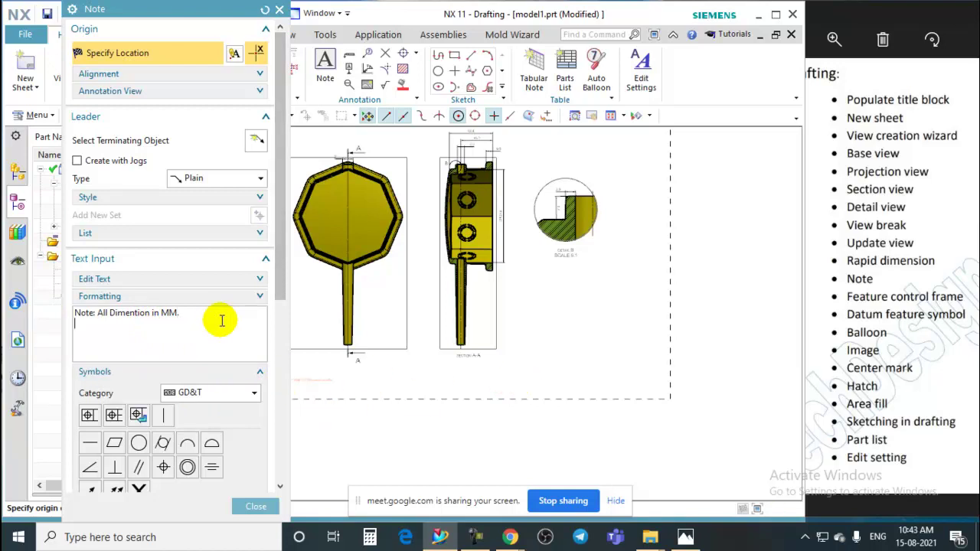
{"action": "scroll", "coordinate": [579, 343], "scroll_direction": "down", "scroll_amount": 2}
{"action": "scroll", "coordinate": [543, 365], "scroll_direction": "up", "scroll_amount": 3}
{"action": "scroll", "coordinate": [473, 350], "scroll_direction": "up", "scroll_amount": 2}
{"action": "scroll", "coordinate": [466, 366], "scroll_direction": "down", "scroll_amount": 1}
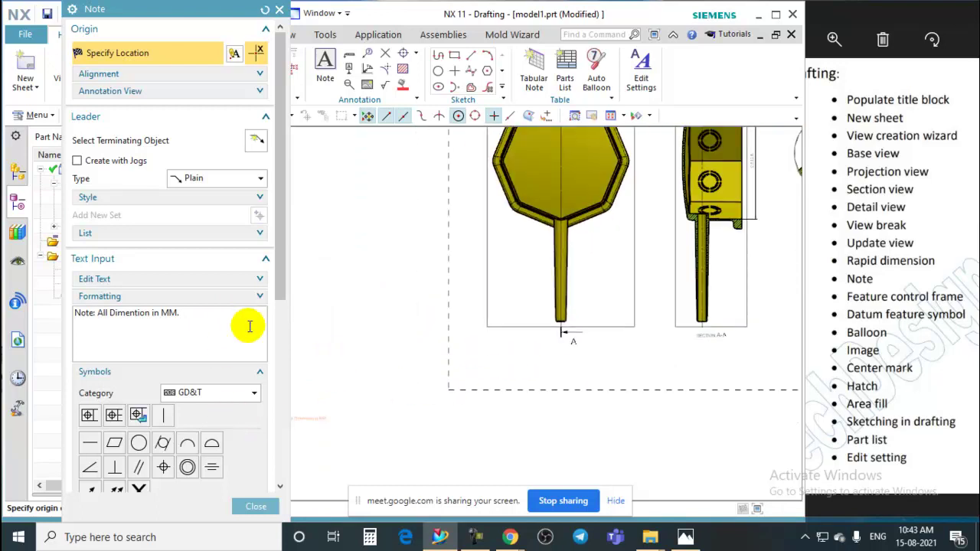
{"action": "mouse_move", "coordinate": [278, 291]}
{"action": "left_mouse_down"}
{"action": "mouse_move", "coordinate": [278, 440]}
{"action": "mouse_move", "coordinate": [270, 433]}
{"action": "left_mouse_up"}
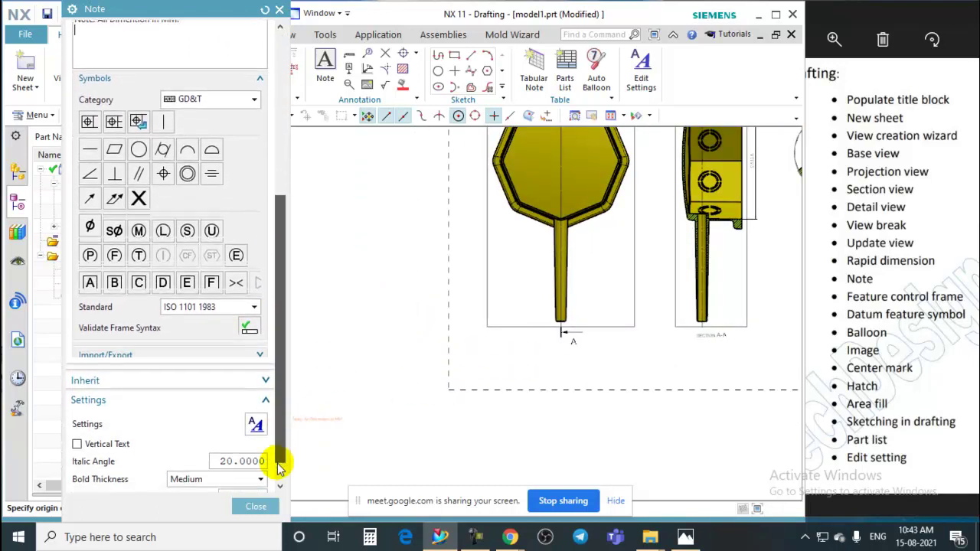
{"action": "left_click", "coordinate": [254, 392]}
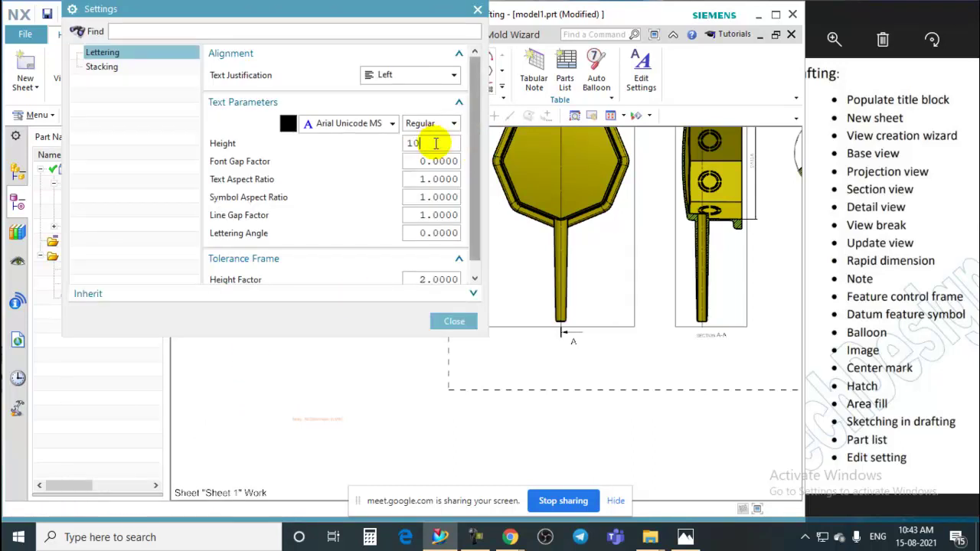
{"action": "scroll", "coordinate": [357, 350], "scroll_direction": "down", "scroll_amount": 3}
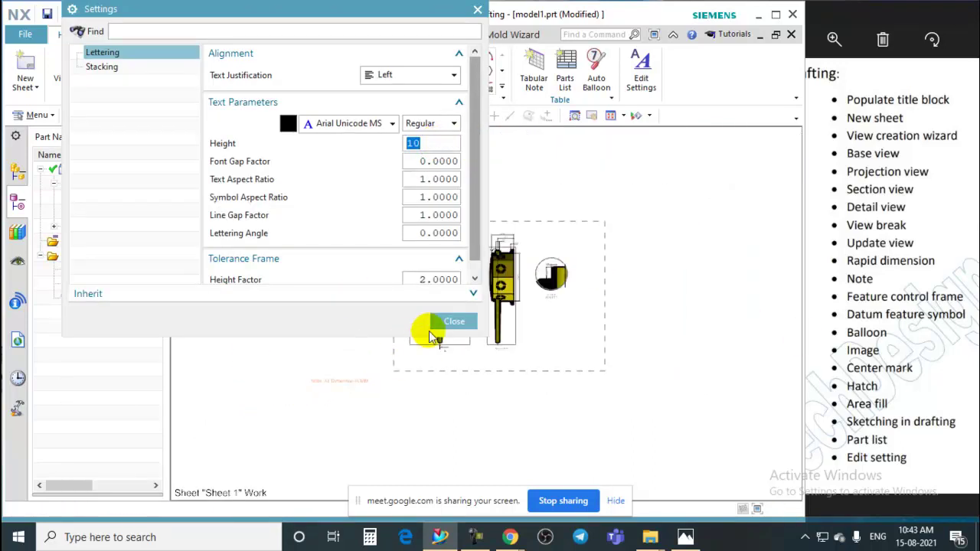
{"action": "left_click", "coordinate": [453, 320]}
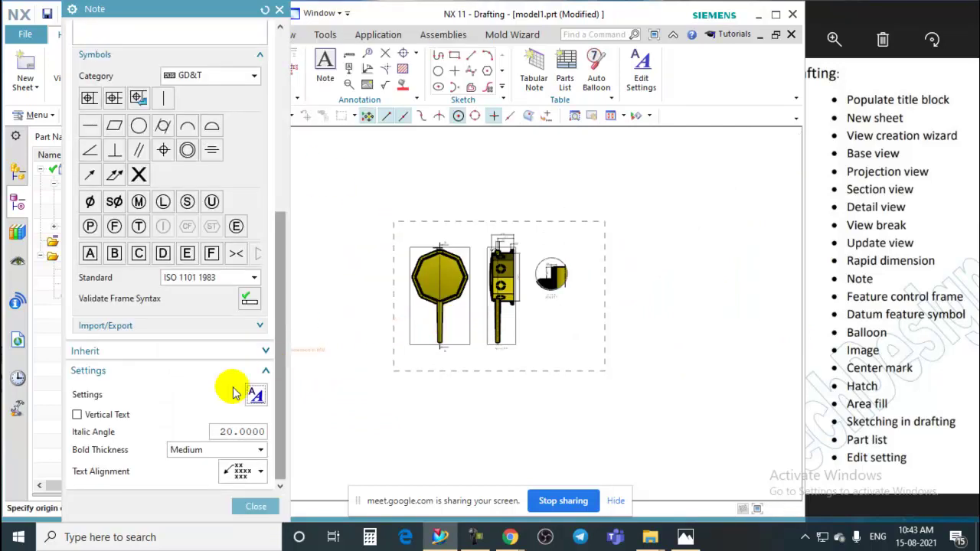
{"action": "scroll", "coordinate": [204, 219], "scroll_direction": "up", "scroll_amount": 1}
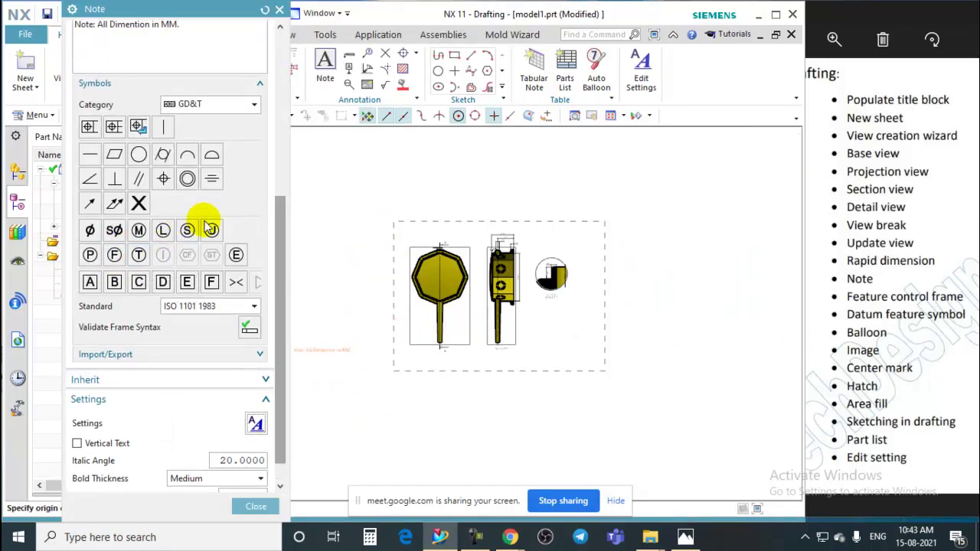
{"action": "scroll", "coordinate": [164, 311], "scroll_direction": "up", "scroll_amount": 2}
{"action": "scroll", "coordinate": [132, 346], "scroll_direction": "up", "scroll_amount": 1}
{"action": "scroll", "coordinate": [122, 352], "scroll_direction": "up", "scroll_amount": 1}
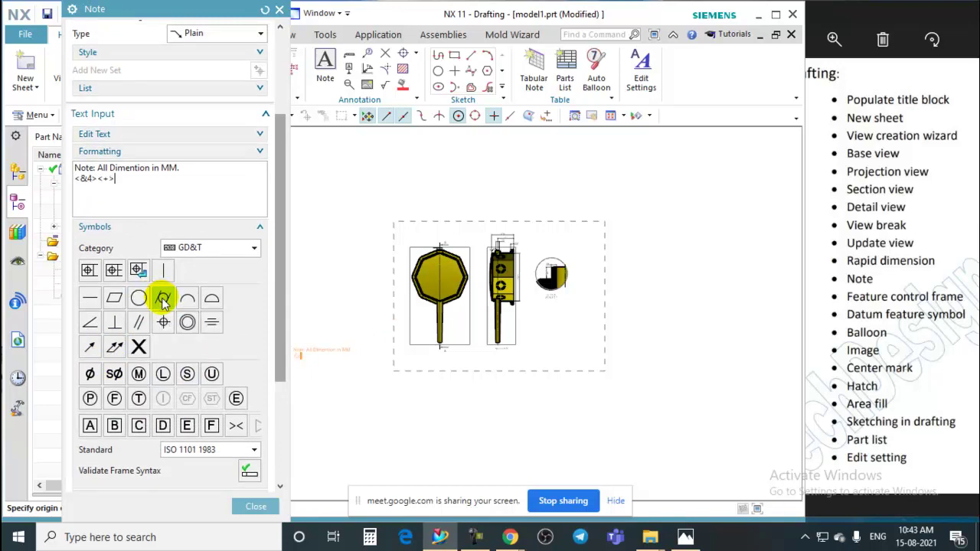
- Append six GD&T characteristic symbols to the note and place it below the front view
{"action": "left_click", "coordinate": [188, 321]}
{"action": "left_click", "coordinate": [164, 324]}
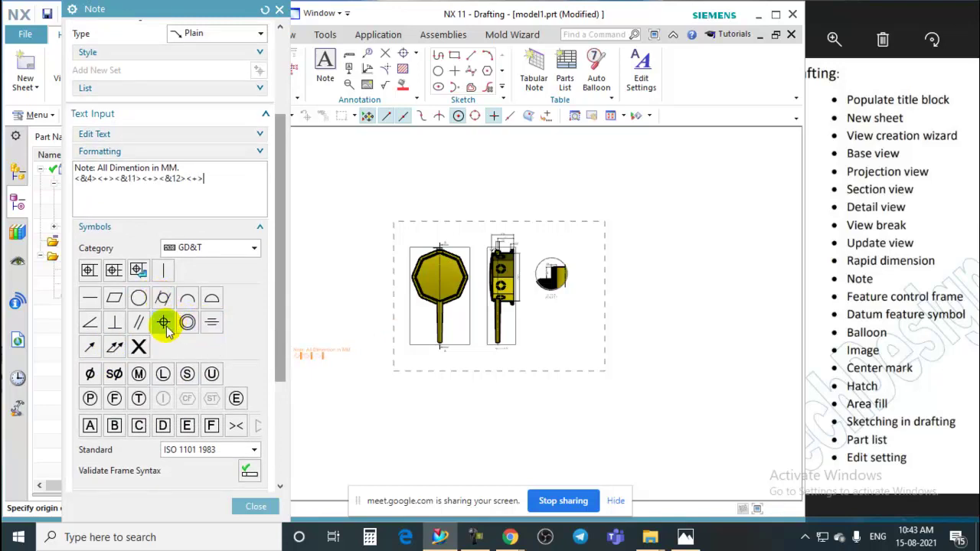
{"action": "left_click", "coordinate": [165, 324]}
{"action": "left_click", "coordinate": [139, 322]}
{"action": "left_click", "coordinate": [115, 322]}
{"action": "left_click", "coordinate": [90, 322]}
{"action": "scroll", "coordinate": [312, 370], "scroll_direction": "down", "scroll_amount": 2}
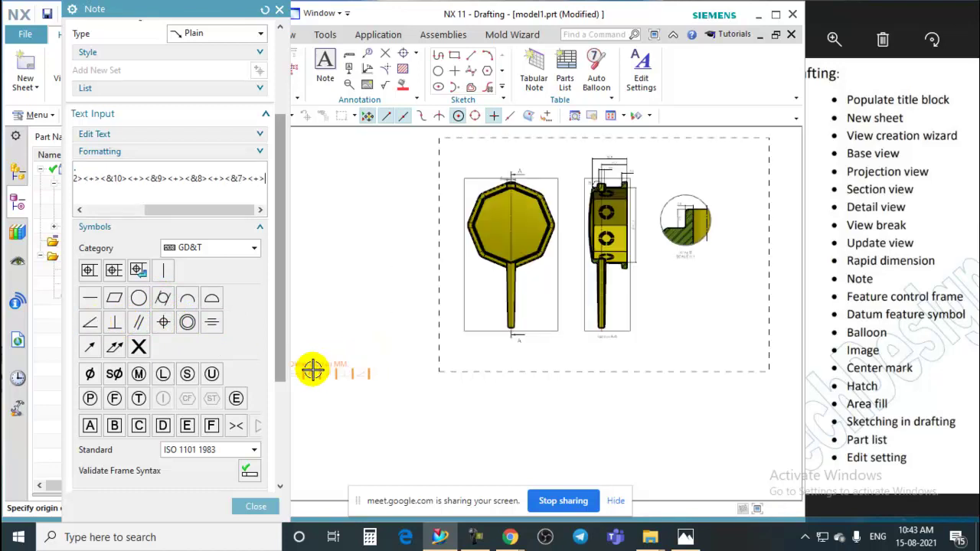
{"action": "scroll", "coordinate": [437, 350], "scroll_direction": "down", "scroll_amount": 3}
{"action": "scroll", "coordinate": [437, 350], "scroll_direction": "up", "scroll_amount": 2}
{"action": "scroll", "coordinate": [506, 353], "scroll_direction": "up", "scroll_amount": 1}
{"action": "scroll", "coordinate": [422, 345], "scroll_direction": "down", "scroll_amount": 2}
{"action": "scroll", "coordinate": [422, 344], "scroll_direction": "up", "scroll_amount": 3}
{"action": "scroll", "coordinate": [413, 345], "scroll_direction": "up", "scroll_amount": 1}
{"action": "scroll", "coordinate": [437, 352], "scroll_direction": "down", "scroll_amount": 5}
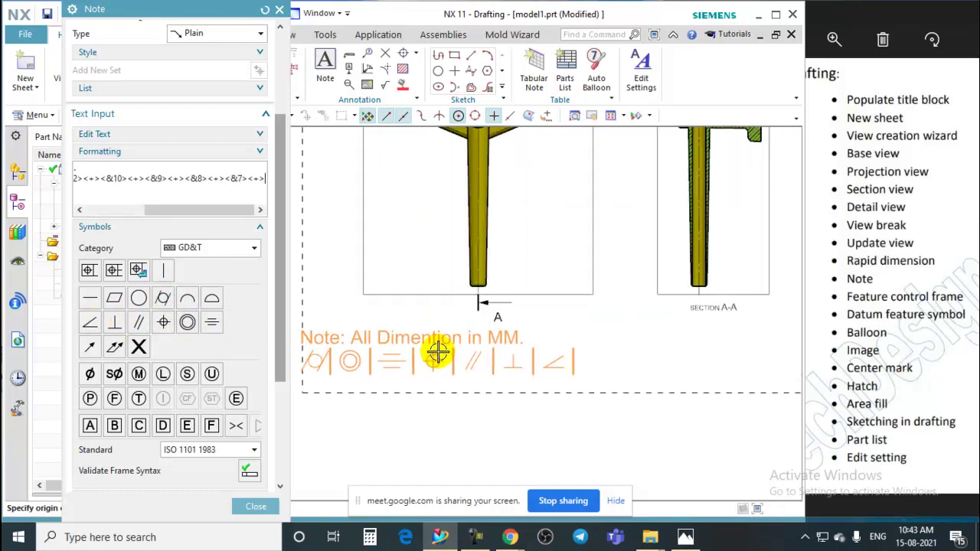
{"action": "left_click", "coordinate": [471, 352]}
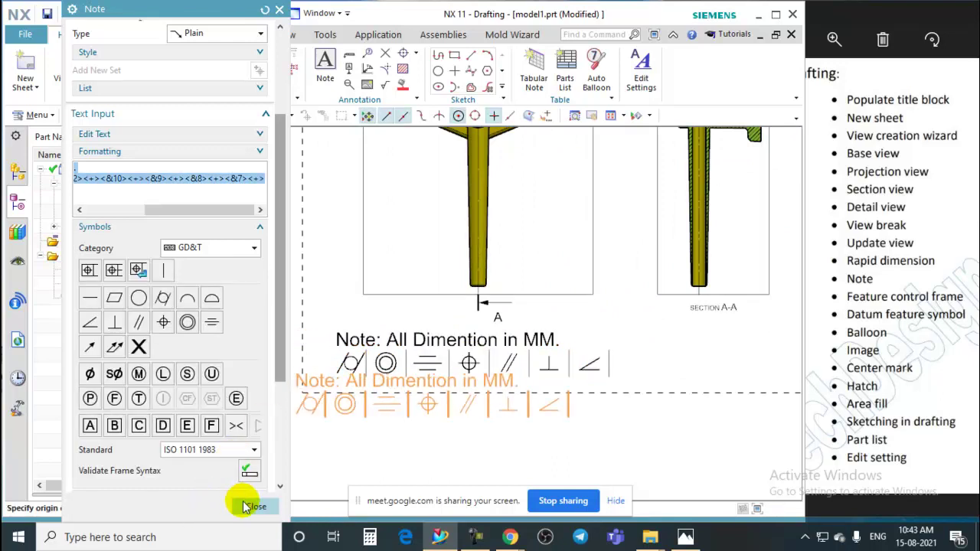
{"action": "left_click", "coordinate": [245, 507]}
{"action": "scroll", "coordinate": [393, 306], "scroll_direction": "up", "scroll_amount": 3}
{"action": "scroll", "coordinate": [379, 313], "scroll_direction": "down", "scroll_amount": 3}
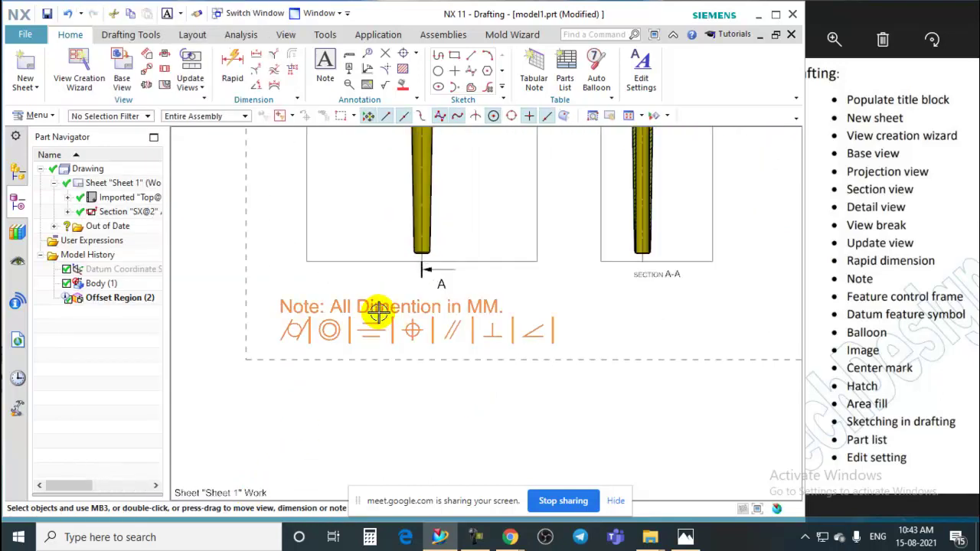
- Reopen the placed note to inspect it, then close the editor without changes
{"action": "double_click", "coordinate": [378, 313]}
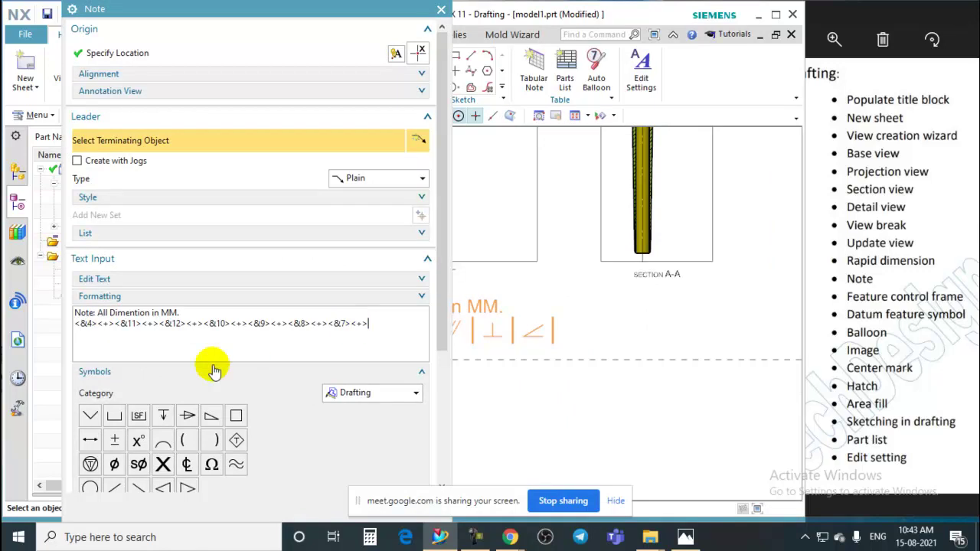
{"action": "scroll", "coordinate": [215, 370], "scroll_direction": "down", "scroll_amount": 1}
{"action": "scroll", "coordinate": [78, 429], "scroll_direction": "down", "scroll_amount": 1}
{"action": "scroll", "coordinate": [97, 361], "scroll_direction": "down", "scroll_amount": 1}
{"action": "scroll", "coordinate": [188, 344], "scroll_direction": "down", "scroll_amount": 1}
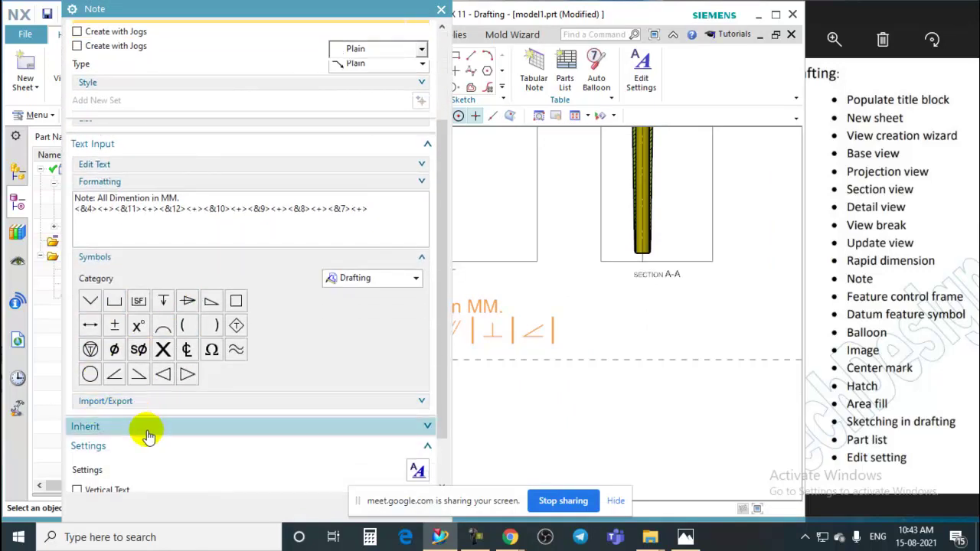
{"action": "scroll", "coordinate": [145, 414], "scroll_direction": "down", "scroll_amount": 1}
{"action": "scroll", "coordinate": [158, 455], "scroll_direction": "down", "scroll_amount": 1}
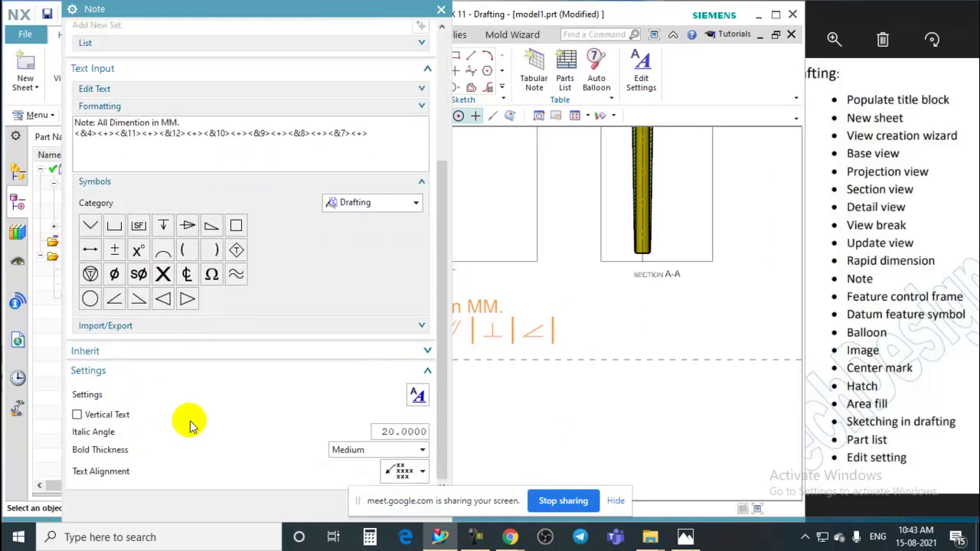
{"action": "scroll", "coordinate": [191, 421], "scroll_direction": "up", "scroll_amount": 2}
{"action": "scroll", "coordinate": [161, 275], "scroll_direction": "up", "scroll_amount": 1}
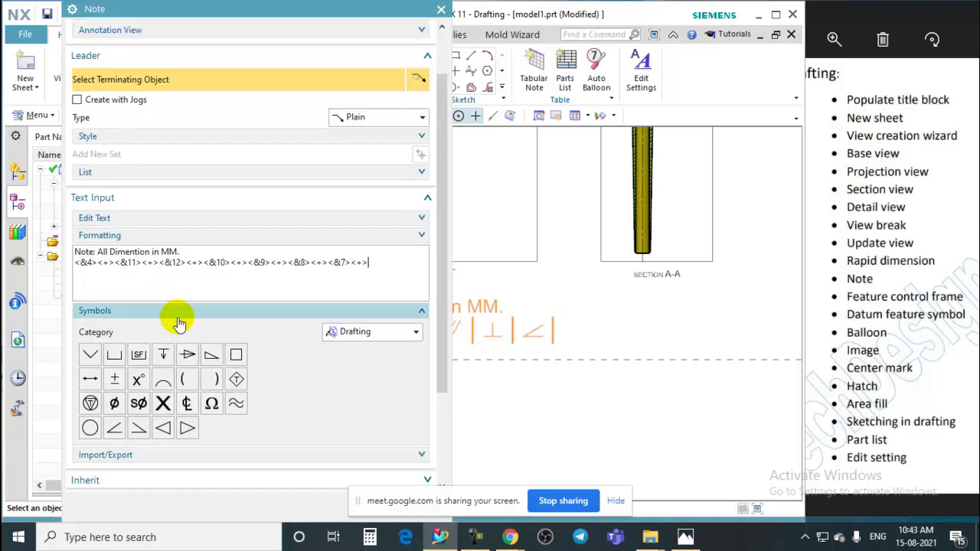
{"action": "scroll", "coordinate": [184, 320], "scroll_direction": "up", "scroll_amount": 1}
{"action": "left_click", "coordinate": [441, 9]}
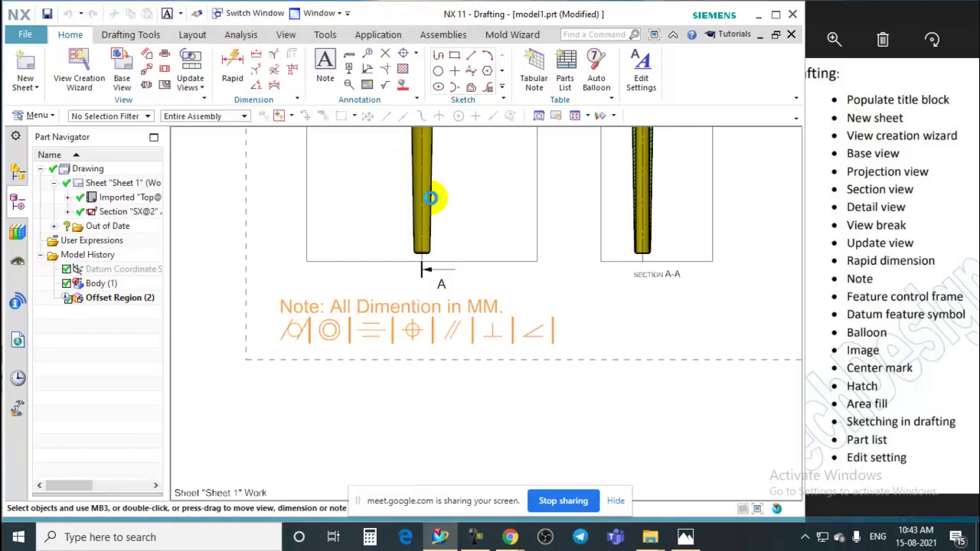
- Drag the 9,9 dimension text left, outside its extension lines and clear of 45,7
{"action": "scroll", "coordinate": [311, 321], "scroll_direction": "down", "scroll_amount": 3}
{"action": "scroll", "coordinate": [326, 288], "scroll_direction": "up", "scroll_amount": 2}
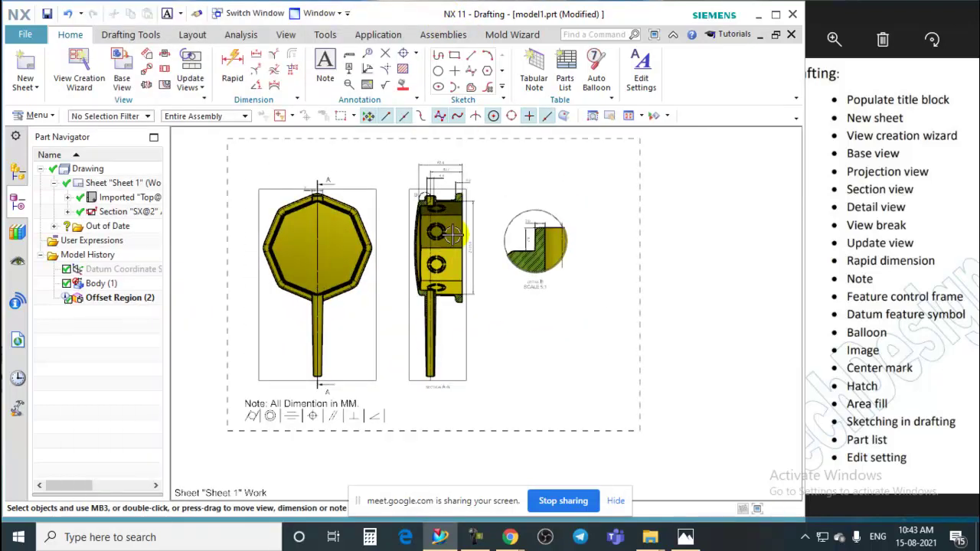
{"action": "scroll", "coordinate": [459, 215], "scroll_direction": "up", "scroll_amount": 3}
{"action": "scroll", "coordinate": [466, 198], "scroll_direction": "down", "scroll_amount": 3}
{"action": "scroll", "coordinate": [468, 230], "scroll_direction": "up", "scroll_amount": 1}
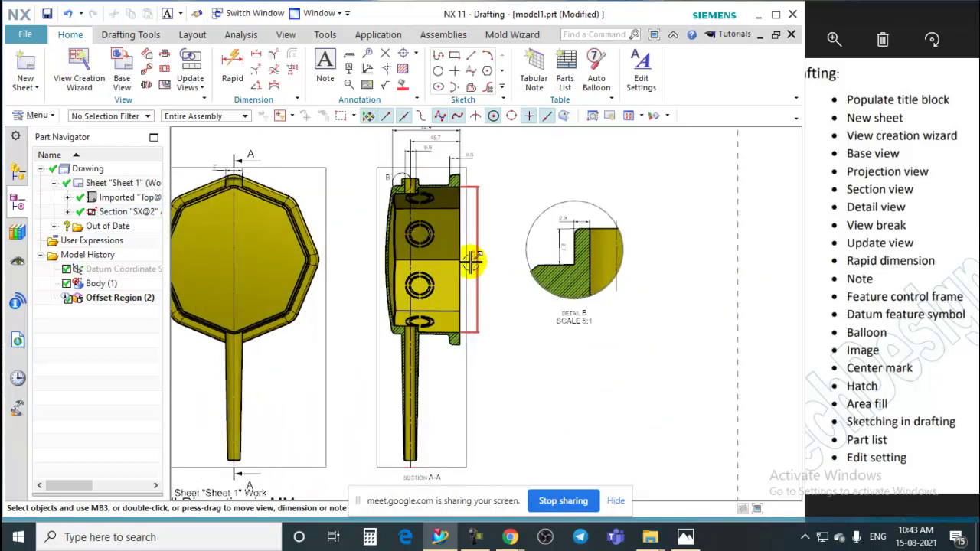
{"action": "scroll", "coordinate": [420, 181], "scroll_direction": "up", "scroll_amount": 3}
{"action": "scroll", "coordinate": [416, 190], "scroll_direction": "down", "scroll_amount": 3}
{"action": "scroll", "coordinate": [422, 192], "scroll_direction": "down", "scroll_amount": 1}
{"action": "scroll", "coordinate": [410, 225], "scroll_direction": "up", "scroll_amount": 3}
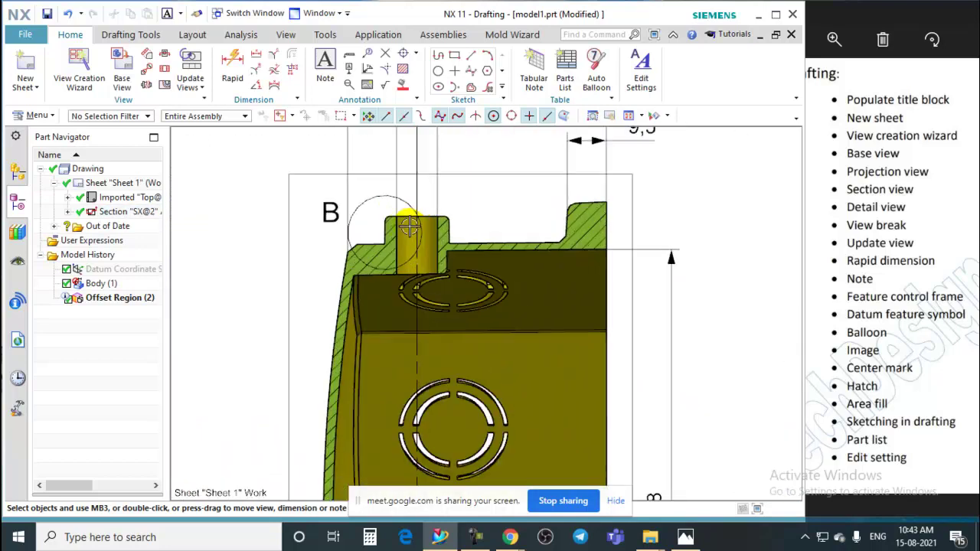
{"action": "scroll", "coordinate": [410, 225], "scroll_direction": "down", "scroll_amount": 3}
{"action": "scroll", "coordinate": [418, 202], "scroll_direction": "up", "scroll_amount": 2}
{"action": "scroll", "coordinate": [437, 192], "scroll_direction": "up", "scroll_amount": 2}
{"action": "scroll", "coordinate": [465, 204], "scroll_direction": "up", "scroll_amount": 1}
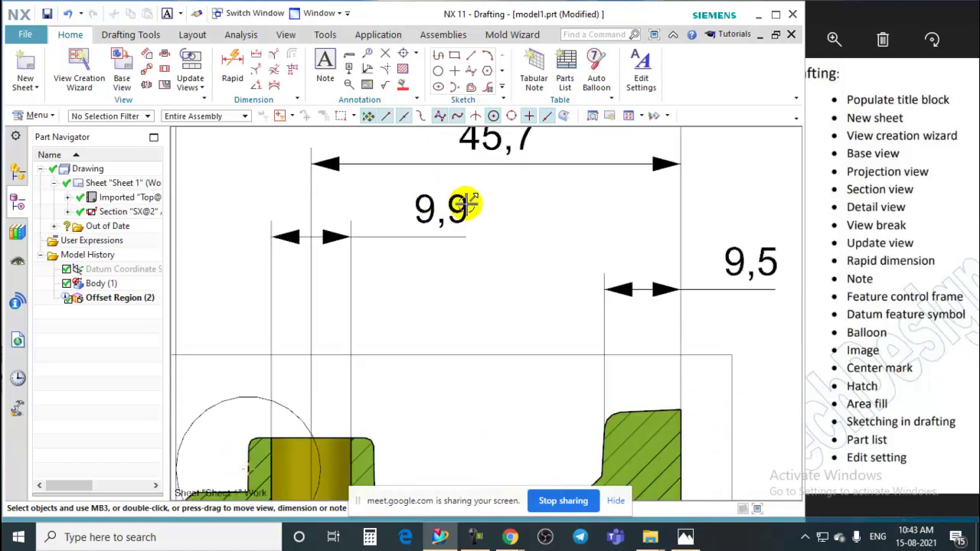
{"action": "scroll", "coordinate": [465, 204], "scroll_direction": "down", "scroll_amount": 3}
{"action": "left_click_drag", "start_coordinate": [545, 234], "coordinate": [360, 252]}
{"action": "scroll", "coordinate": [383, 245], "scroll_direction": "down", "scroll_amount": 1}
{"action": "scroll", "coordinate": [444, 238], "scroll_direction": "up", "scroll_amount": 3}
{"action": "scroll", "coordinate": [449, 245], "scroll_direction": "down", "scroll_amount": 2}
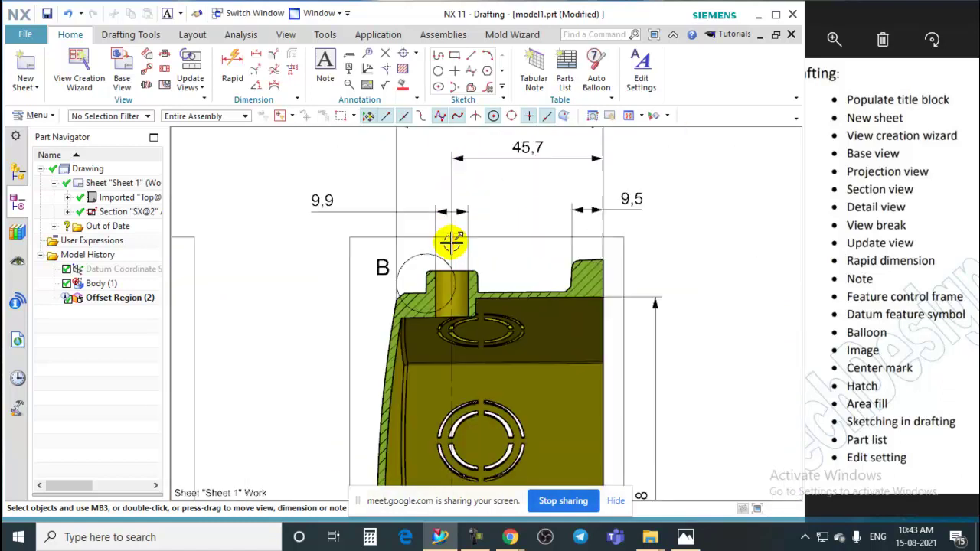
{"action": "scroll", "coordinate": [505, 275], "scroll_direction": "down", "scroll_amount": 1}
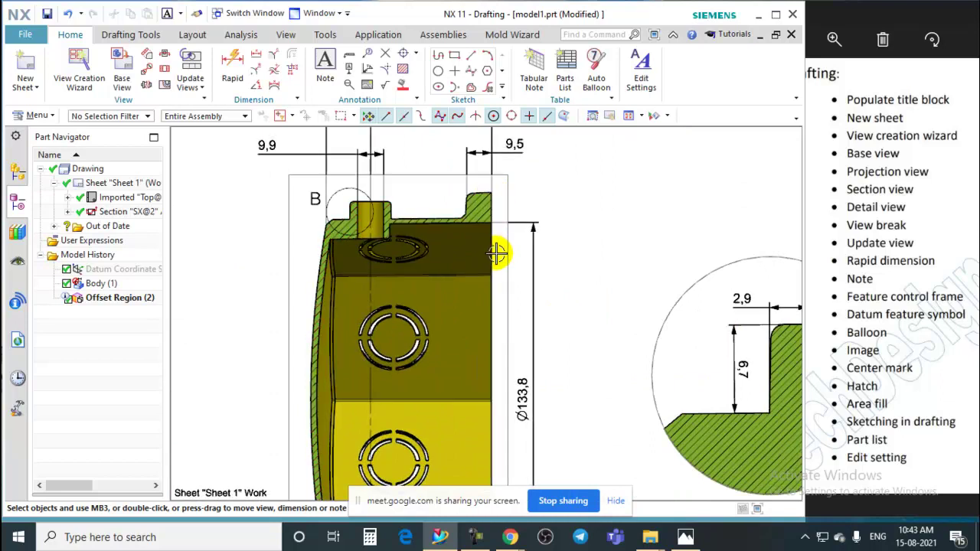
- Place a first datum feature symbol A near the section view, then close the tool
{"action": "left_click", "coordinate": [349, 67]}
{"action": "scroll", "coordinate": [517, 214], "scroll_direction": "up", "scroll_amount": 4}
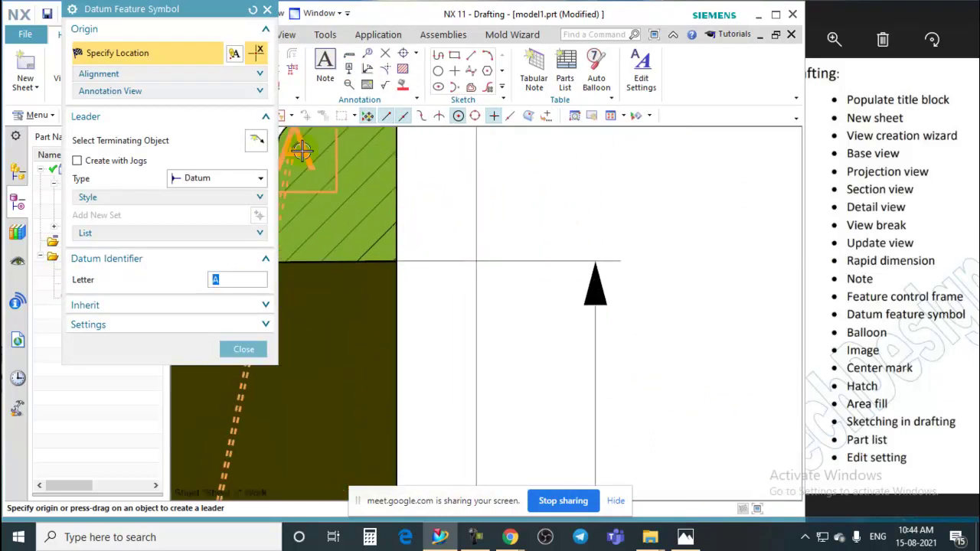
{"action": "left_click", "coordinate": [400, 188]}
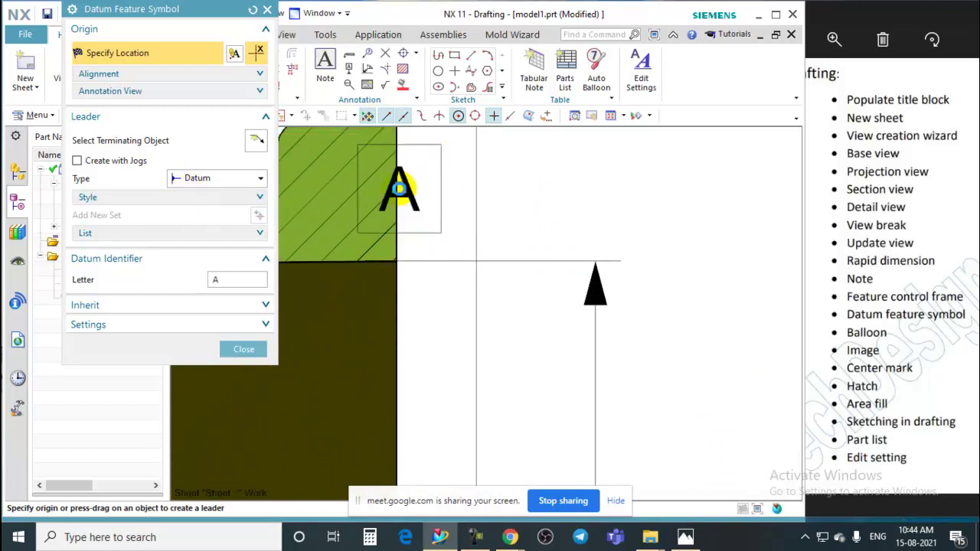
{"action": "scroll", "coordinate": [444, 228], "scroll_direction": "down", "scroll_amount": 2}
{"action": "left_click", "coordinate": [244, 350]}
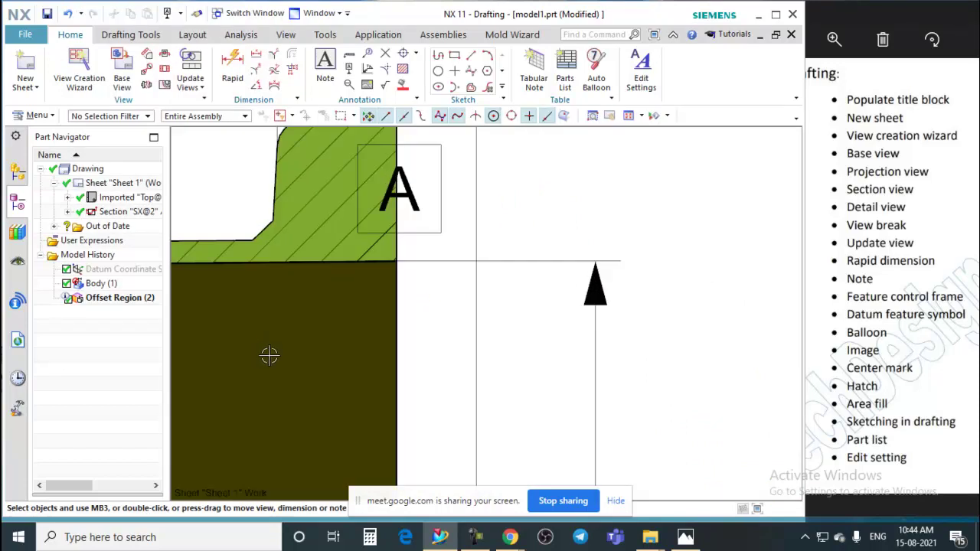
{"action": "scroll", "coordinate": [521, 218], "scroll_direction": "down", "scroll_amount": 5}
- Attach datum A with a datum-triangle leader to the section's top right edge, beside 9,5
{"action": "left_click", "coordinate": [348, 66]}
{"action": "scroll", "coordinate": [486, 207], "scroll_direction": "up", "scroll_amount": 3}
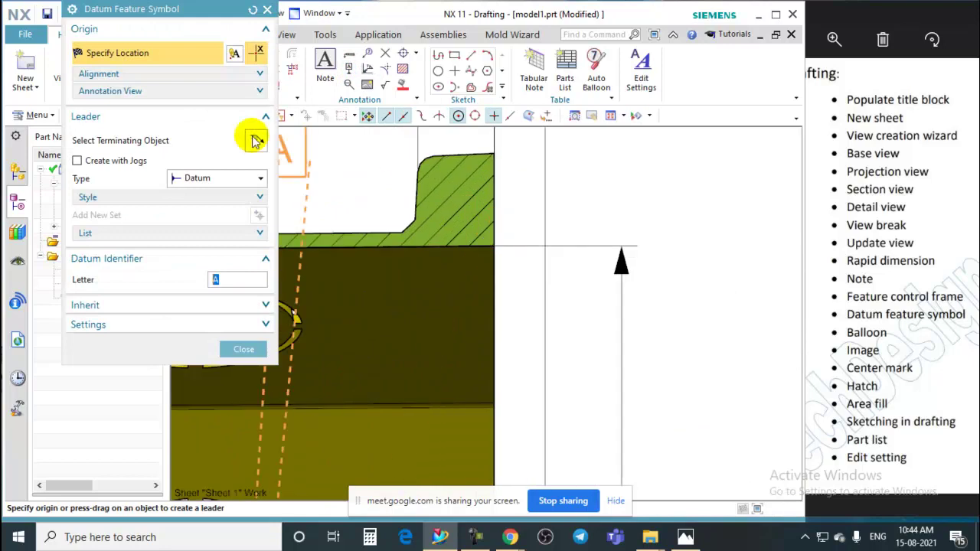
{"action": "left_click", "coordinate": [218, 178]}
{"action": "left_click", "coordinate": [191, 209]}
{"action": "left_click", "coordinate": [218, 177]}
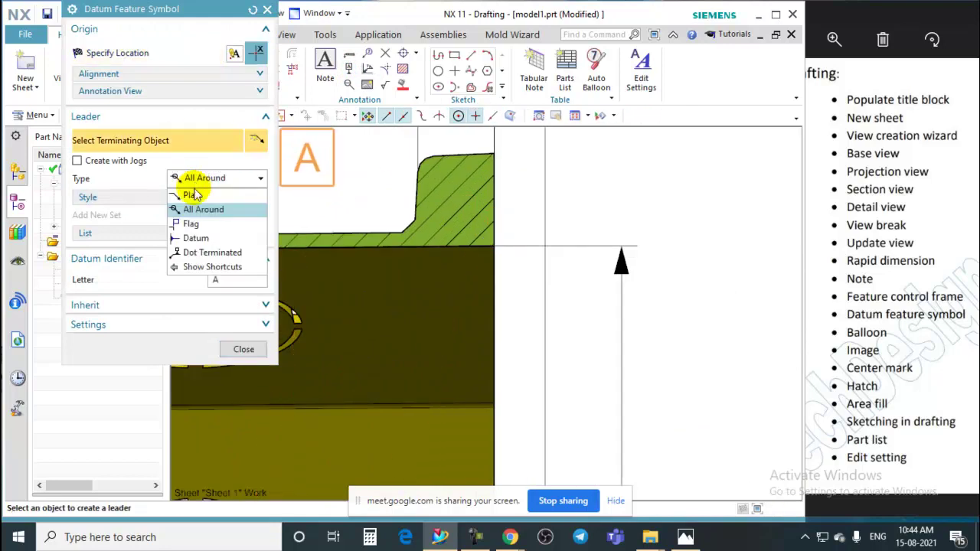
{"action": "left_click", "coordinate": [195, 239]}
{"action": "left_click", "coordinate": [497, 196]}
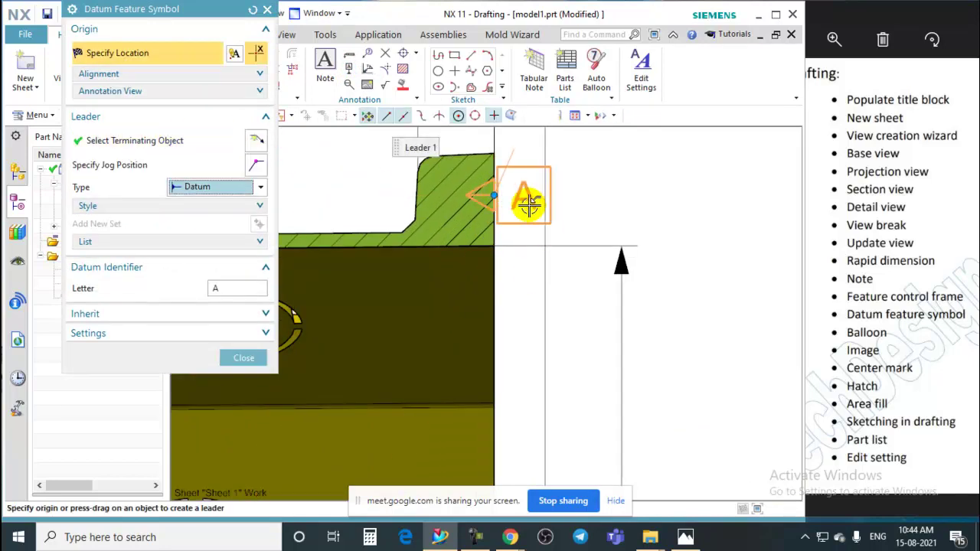
{"action": "left_click", "coordinate": [602, 200]}
{"action": "scroll", "coordinate": [553, 222], "scroll_direction": "down", "scroll_amount": 3}
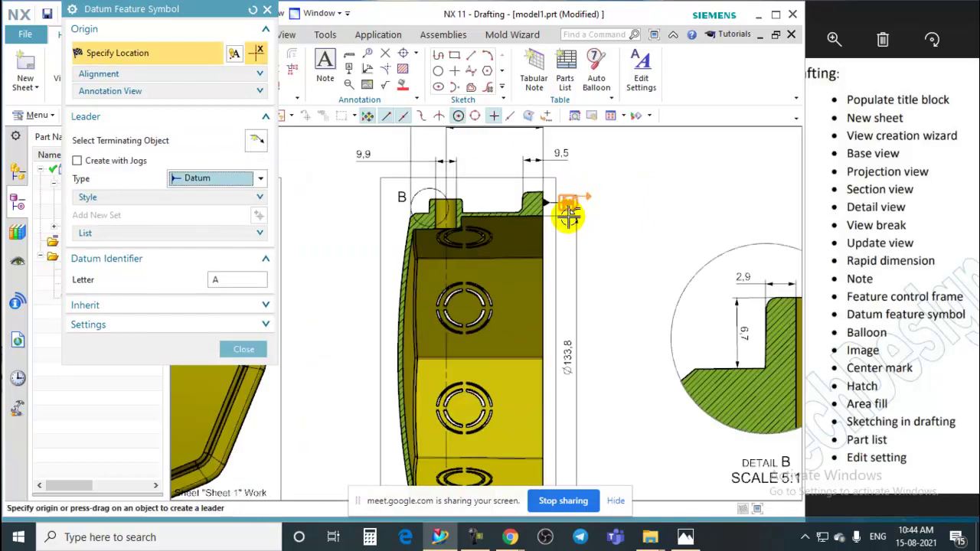
{"action": "left_click", "coordinate": [243, 357]}
{"action": "scroll", "coordinate": [547, 207], "scroll_direction": "up", "scroll_amount": 2}
{"action": "scroll", "coordinate": [527, 198], "scroll_direction": "up", "scroll_amount": 1}
{"action": "scroll", "coordinate": [528, 195], "scroll_direction": "down", "scroll_amount": 2}
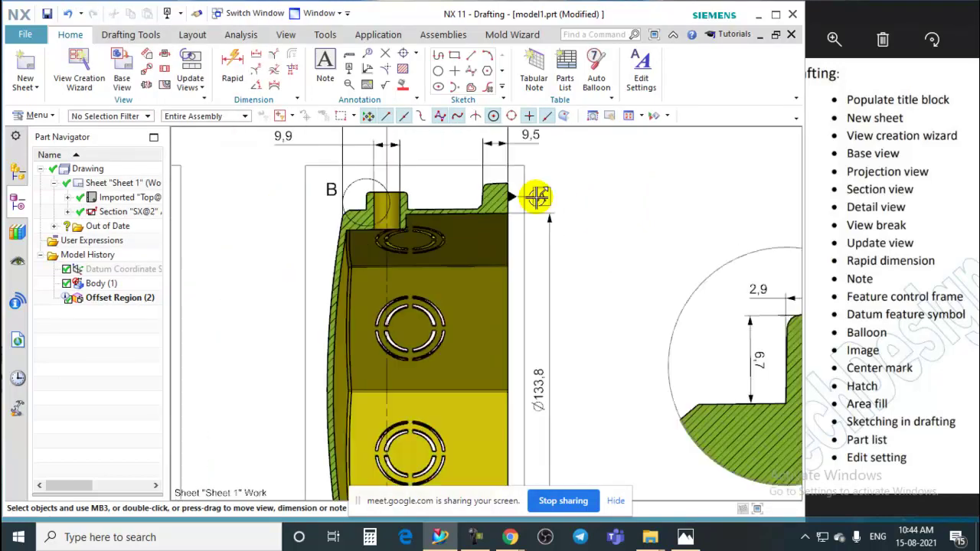
{"action": "scroll", "coordinate": [536, 192], "scroll_direction": "down", "scroll_amount": 1}
{"action": "scroll", "coordinate": [460, 200], "scroll_direction": "down", "scroll_amount": 1}
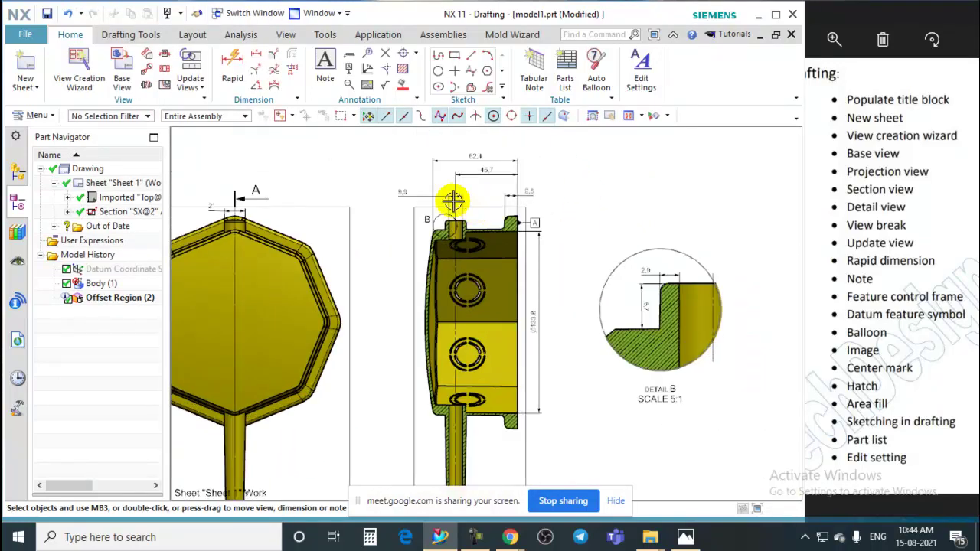
{"action": "scroll", "coordinate": [405, 188], "scroll_direction": "up", "scroll_amount": 2}
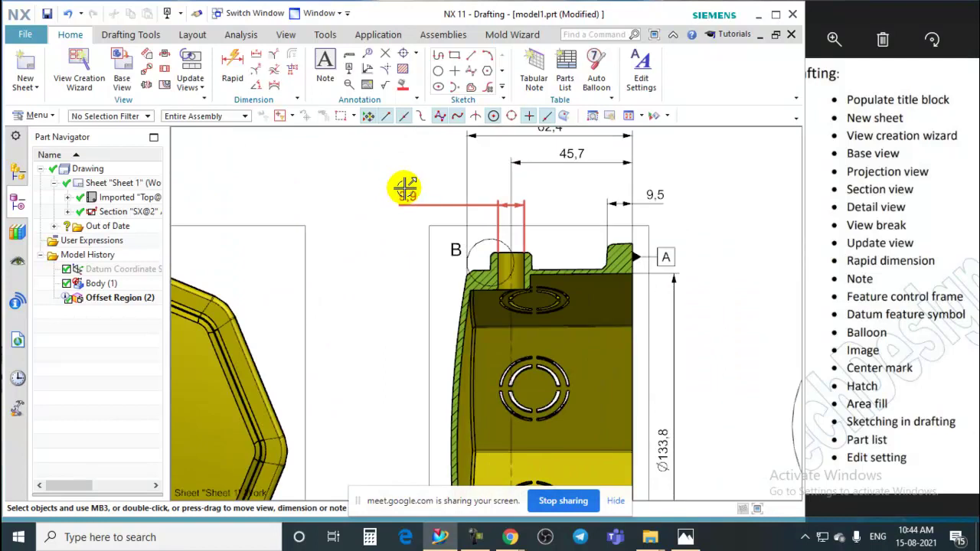
- Place a perpendicularity feature control frame with tolerance 0.1 beside the 9,9 dimension
{"action": "left_click", "coordinate": [348, 60]}
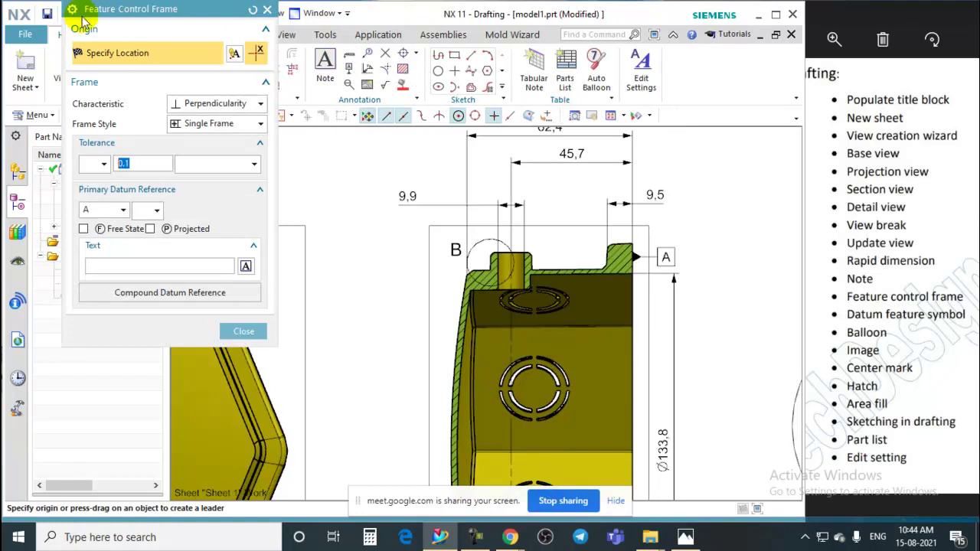
{"action": "scroll", "coordinate": [389, 204], "scroll_direction": "up", "scroll_amount": 3}
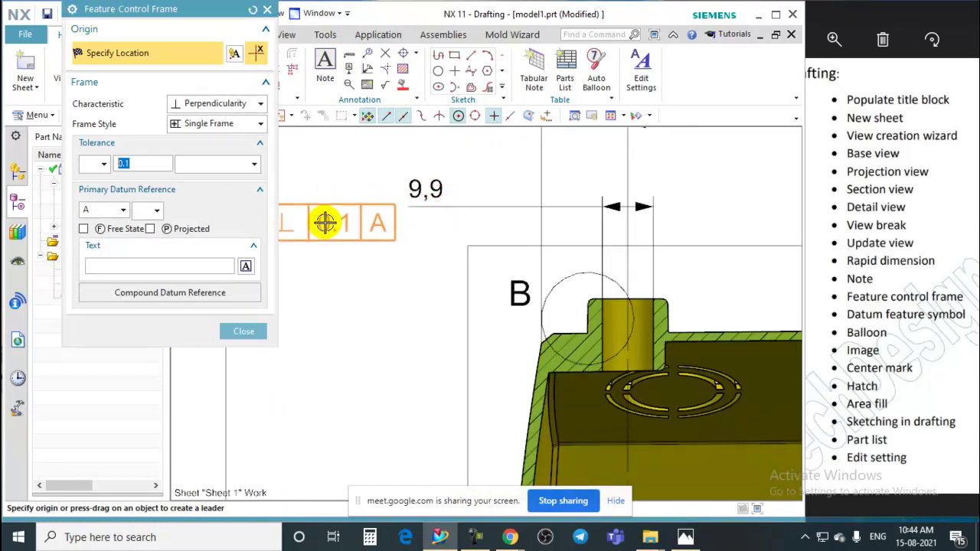
{"action": "scroll", "coordinate": [490, 278], "scroll_direction": "down", "scroll_amount": 2}
{"action": "scroll", "coordinate": [464, 247], "scroll_direction": "up", "scroll_amount": 2}
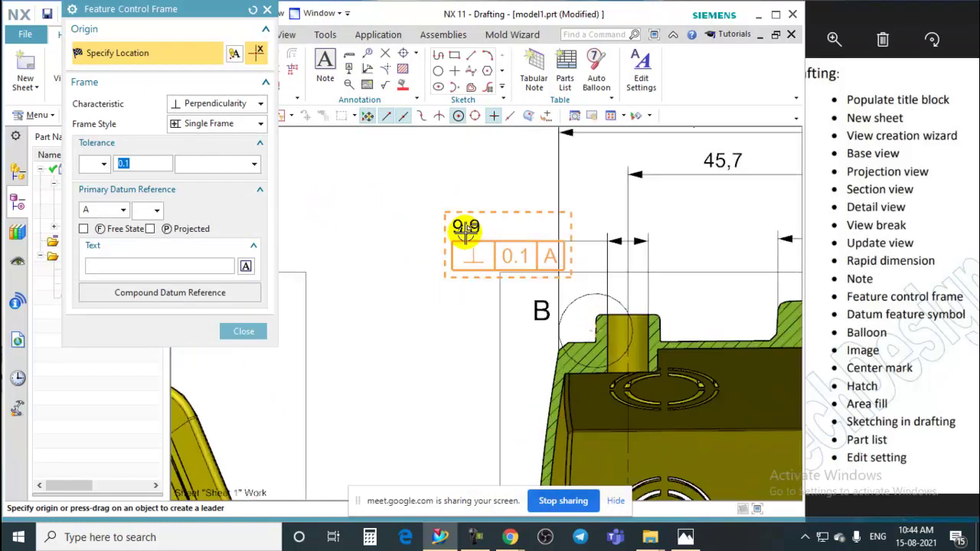
{"action": "scroll", "coordinate": [429, 234], "scroll_direction": "up", "scroll_amount": 2}
{"action": "scroll", "coordinate": [485, 256], "scroll_direction": "down", "scroll_amount": 2}
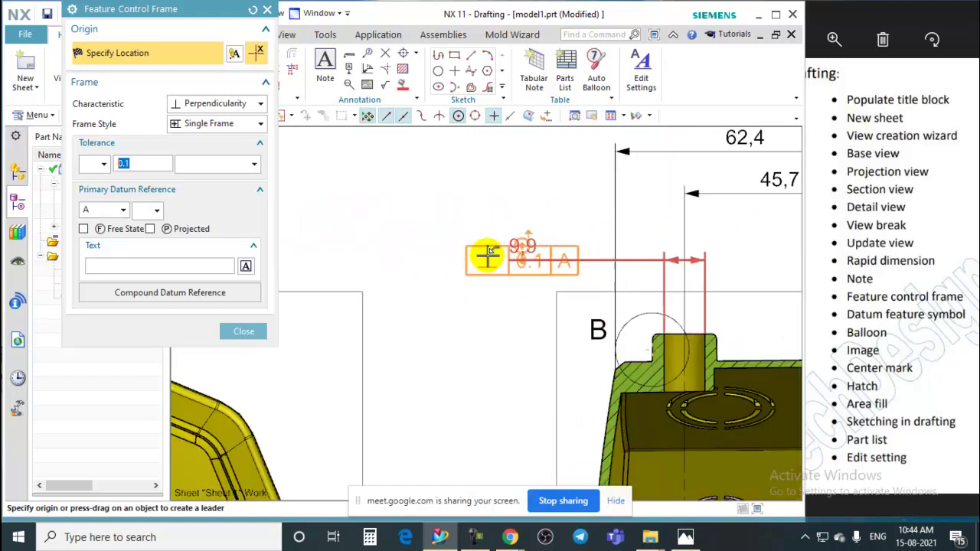
{"action": "scroll", "coordinate": [452, 245], "scroll_direction": "up", "scroll_amount": 2}
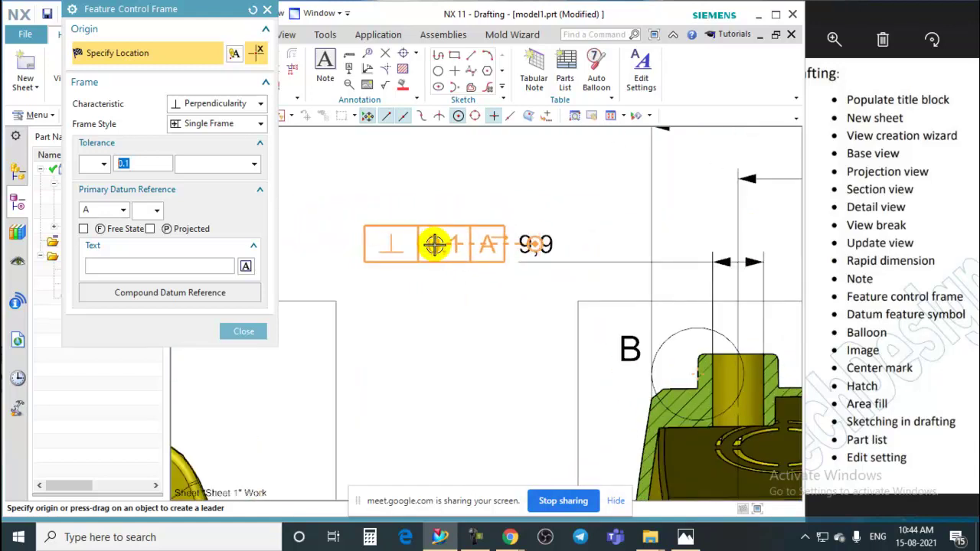
{"action": "left_click", "coordinate": [435, 242]}
{"action": "left_click", "coordinate": [243, 331]}
- Set datum A as the frame's primary reference and finish the feature control frame
{"action": "scroll", "coordinate": [400, 285], "scroll_direction": "up", "scroll_amount": 2}
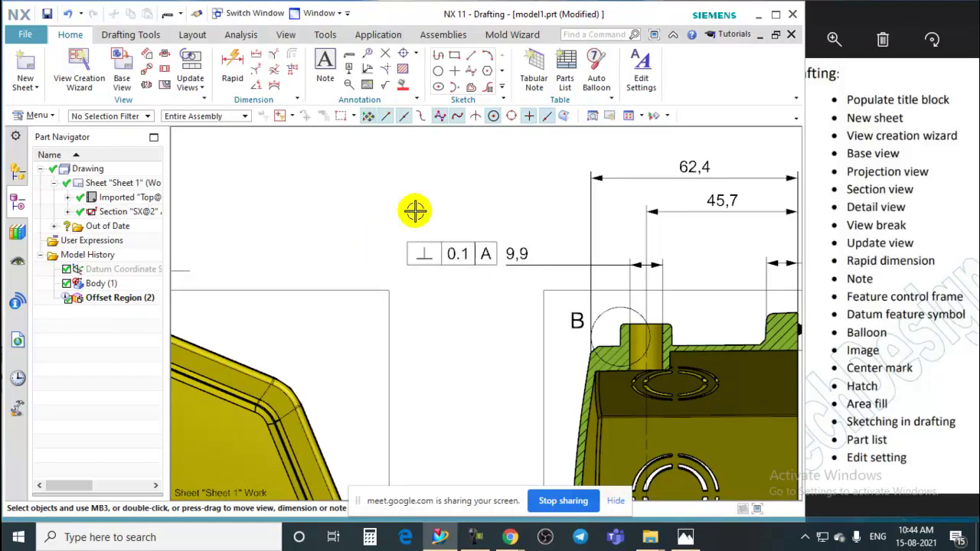
{"action": "scroll", "coordinate": [417, 211], "scroll_direction": "up", "scroll_amount": 2}
{"action": "scroll", "coordinate": [423, 213], "scroll_direction": "up", "scroll_amount": 1}
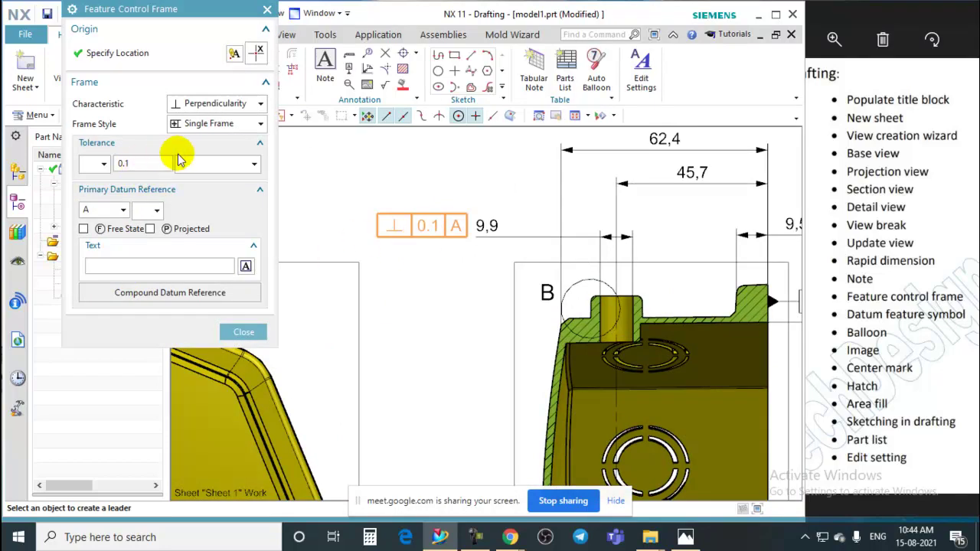
{"action": "left_click", "coordinate": [124, 210]}
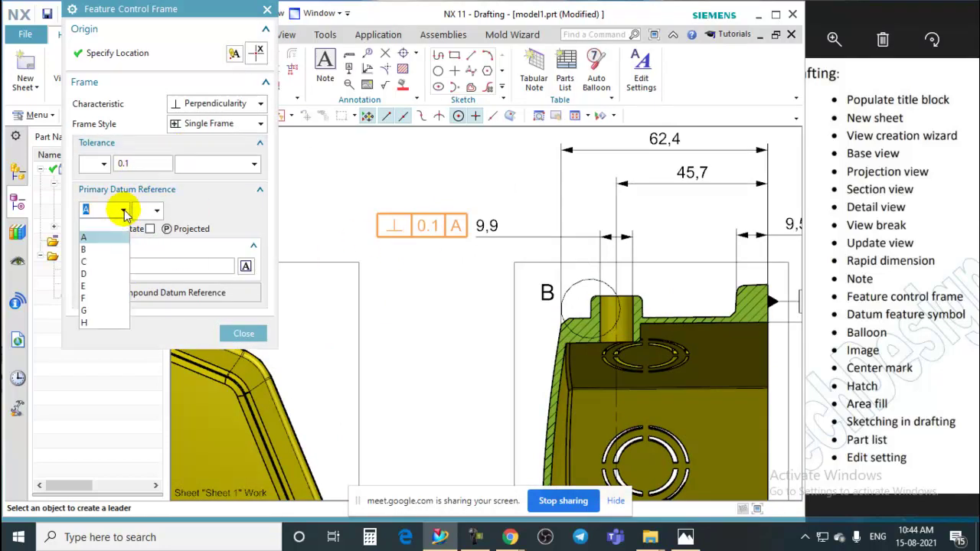
{"action": "left_click", "coordinate": [108, 229]}
{"action": "scroll", "coordinate": [490, 279], "scroll_direction": "down", "scroll_amount": 2}
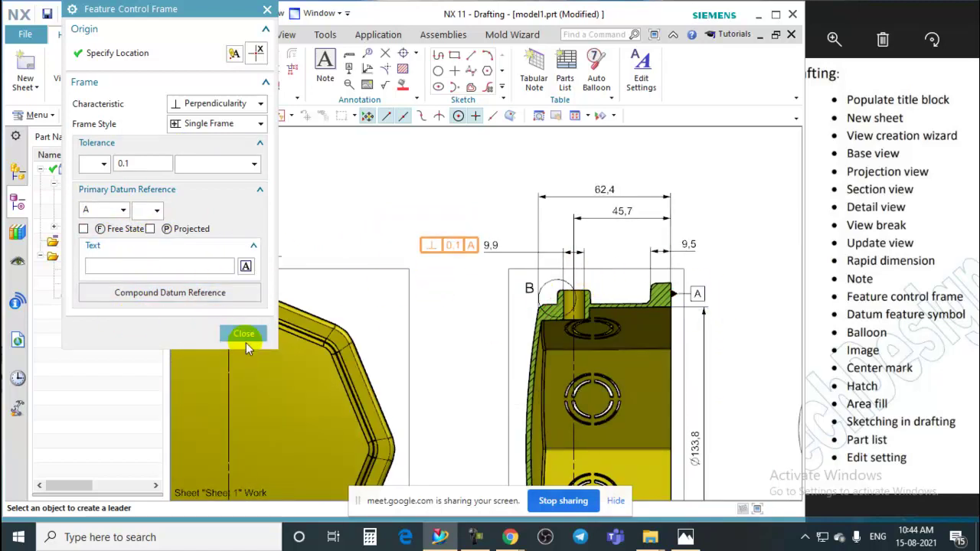
{"action": "left_click", "coordinate": [243, 334]}
{"action": "scroll", "coordinate": [403, 262], "scroll_direction": "up", "scroll_amount": 2}
{"action": "scroll", "coordinate": [444, 228], "scroll_direction": "up", "scroll_amount": 1}
{"action": "scroll", "coordinate": [433, 203], "scroll_direction": "up", "scroll_amount": 2}
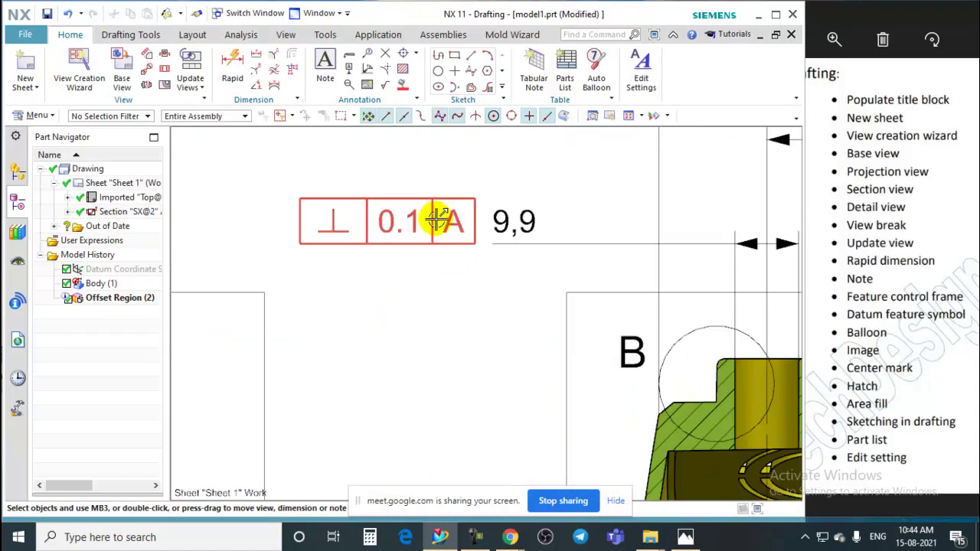
{"action": "scroll", "coordinate": [437, 230], "scroll_direction": "down", "scroll_amount": 3}
{"action": "scroll", "coordinate": [462, 265], "scroll_direction": "down", "scroll_amount": 2}
{"action": "scroll", "coordinate": [442, 212], "scroll_direction": "up", "scroll_amount": 3}
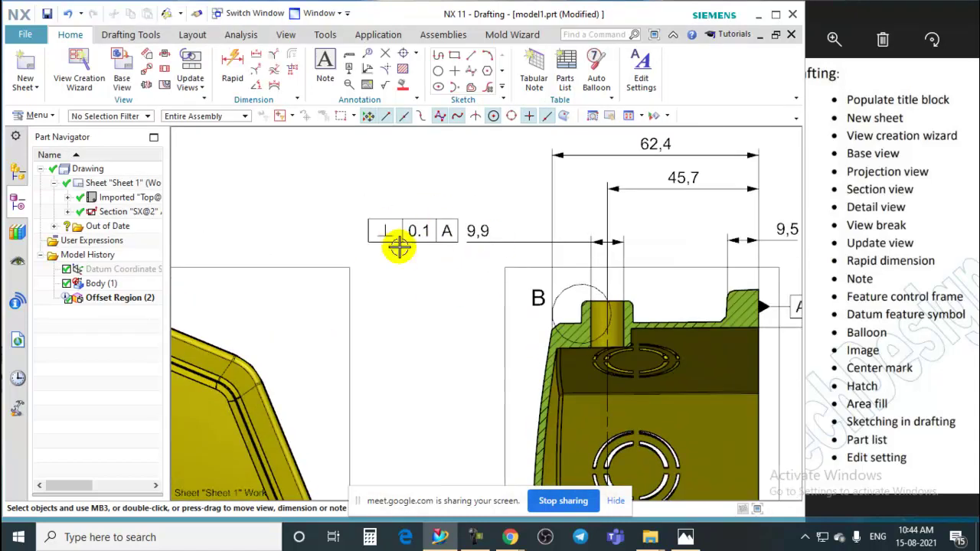
{"action": "scroll", "coordinate": [558, 280], "scroll_direction": "down", "scroll_amount": 1}
{"action": "scroll", "coordinate": [591, 356], "scroll_direction": "down", "scroll_amount": 2}
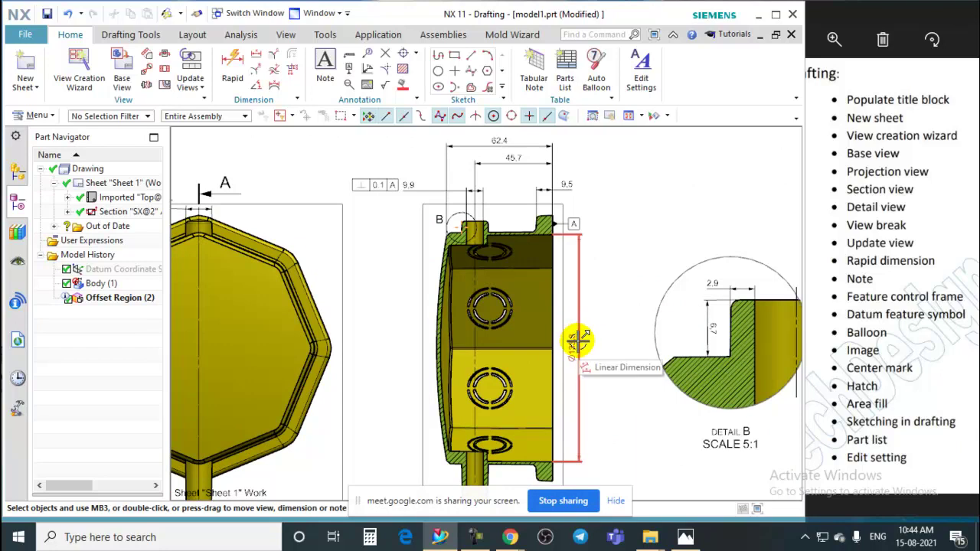
- Apply an equal bilateral ±0,1 tolerance to the section's Ø133,8 diameter dimension and re-place it
{"action": "scroll", "coordinate": [564, 331], "scroll_direction": "up", "scroll_amount": 3}
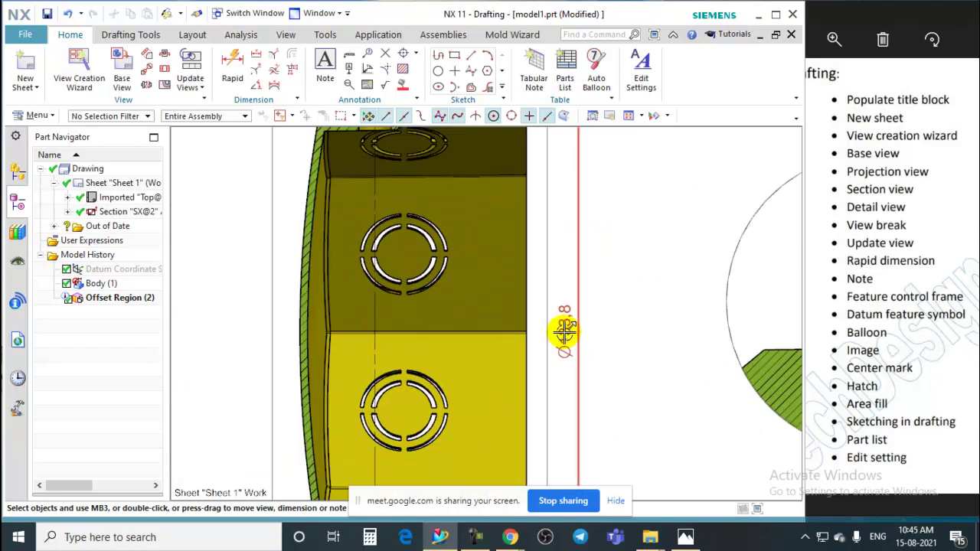
{"action": "scroll", "coordinate": [565, 335], "scroll_direction": "down", "scroll_amount": 3}
{"action": "scroll", "coordinate": [558, 322], "scroll_direction": "up", "scroll_amount": 3}
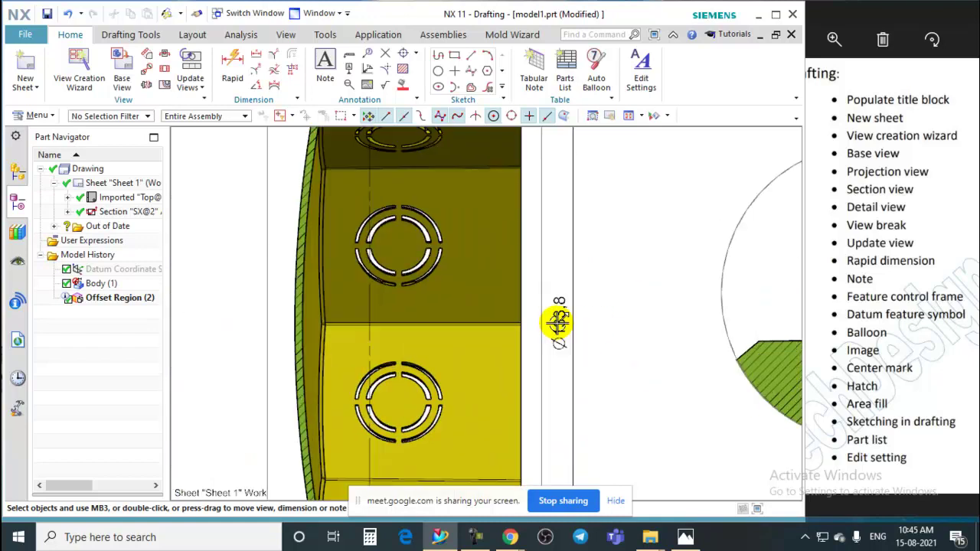
{"action": "double_click", "coordinate": [558, 321]}
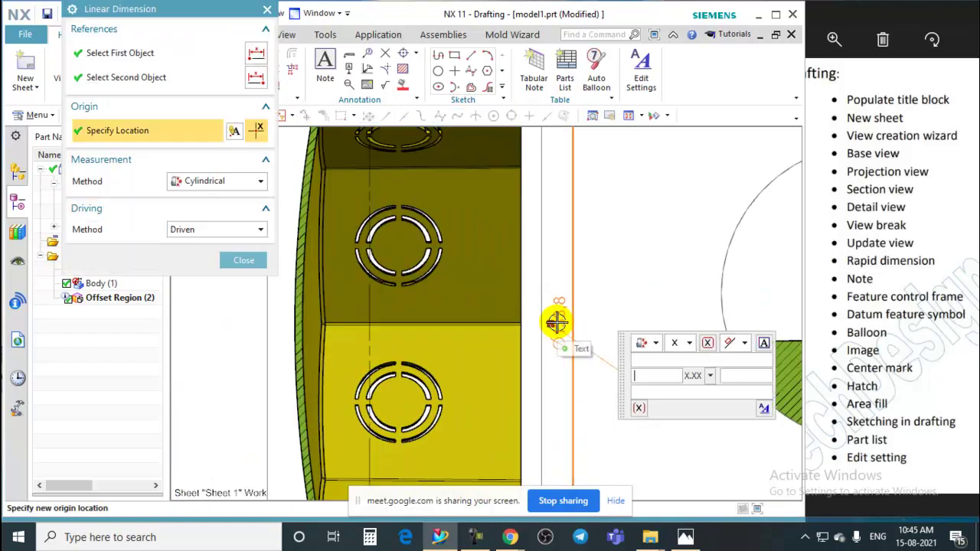
{"action": "left_click", "coordinate": [711, 376]}
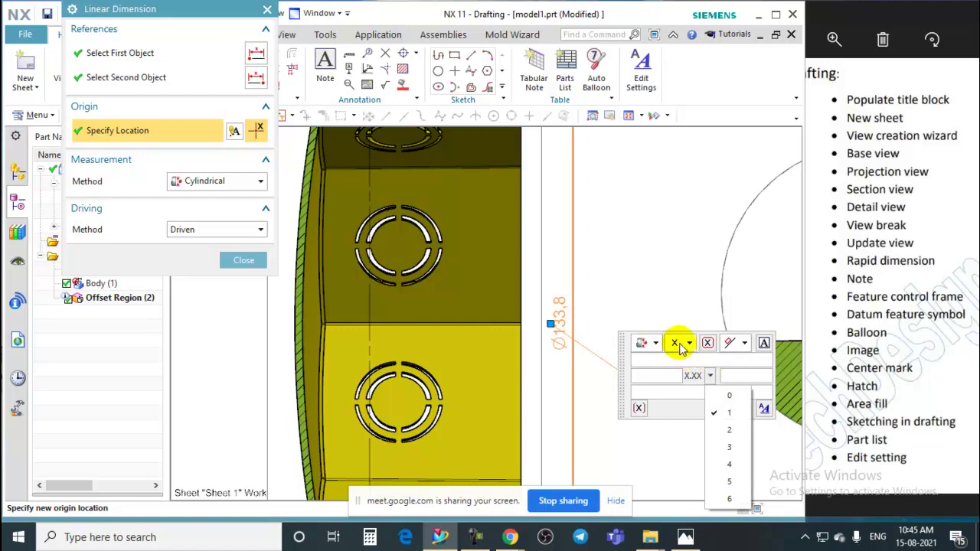
{"action": "left_click", "coordinate": [689, 345]}
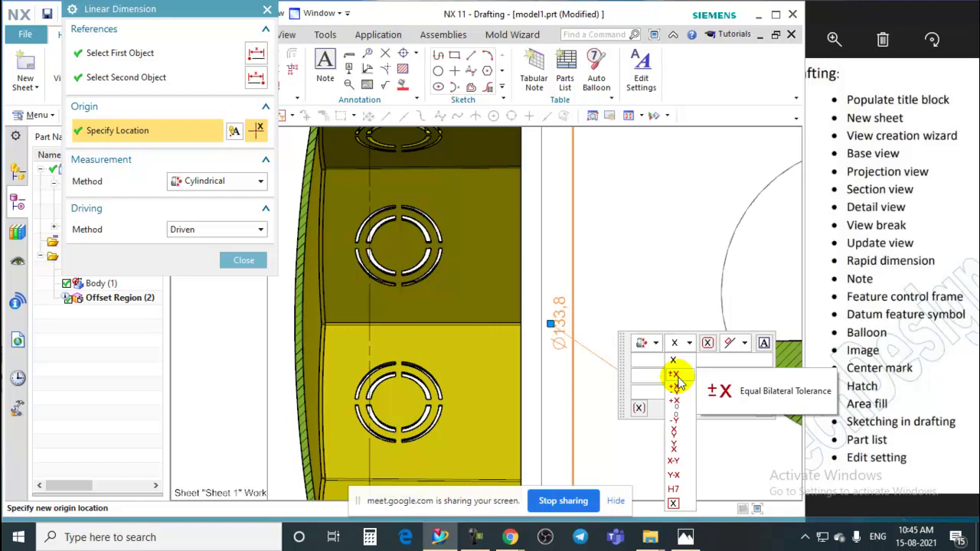
{"action": "left_click", "coordinate": [676, 376]}
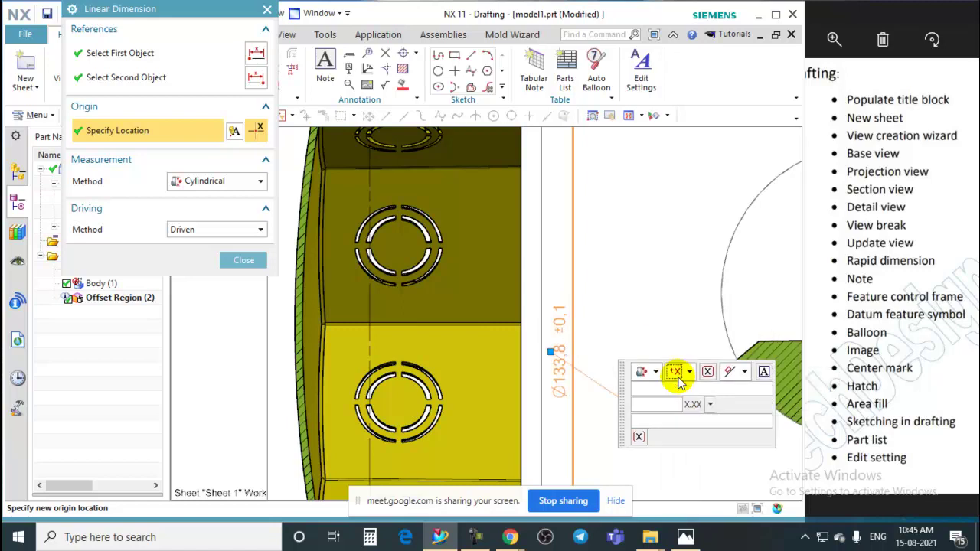
{"action": "left_click", "coordinate": [557, 331]}
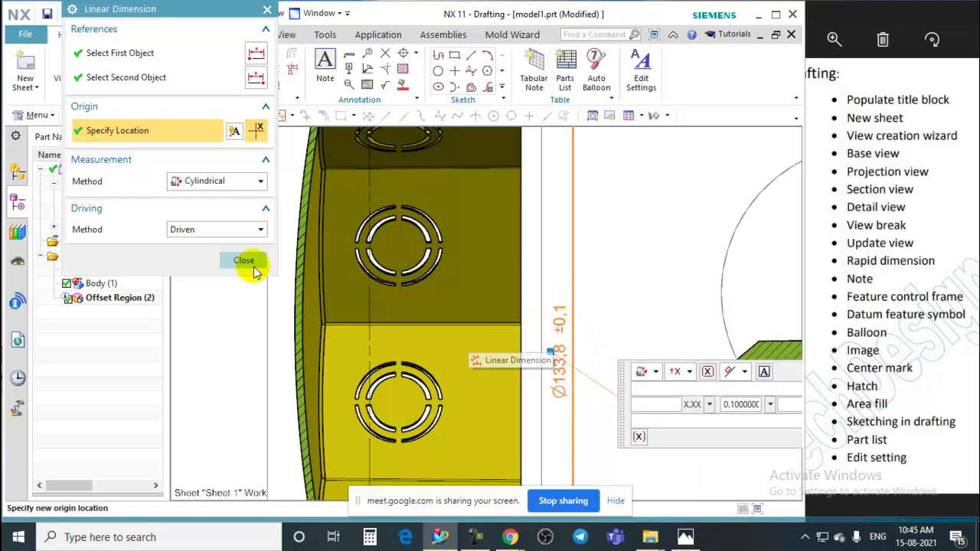
{"action": "left_click", "coordinate": [244, 260]}
{"action": "scroll", "coordinate": [553, 329], "scroll_direction": "down", "scroll_amount": 2}
{"action": "scroll", "coordinate": [677, 355], "scroll_direction": "up", "scroll_amount": 4}
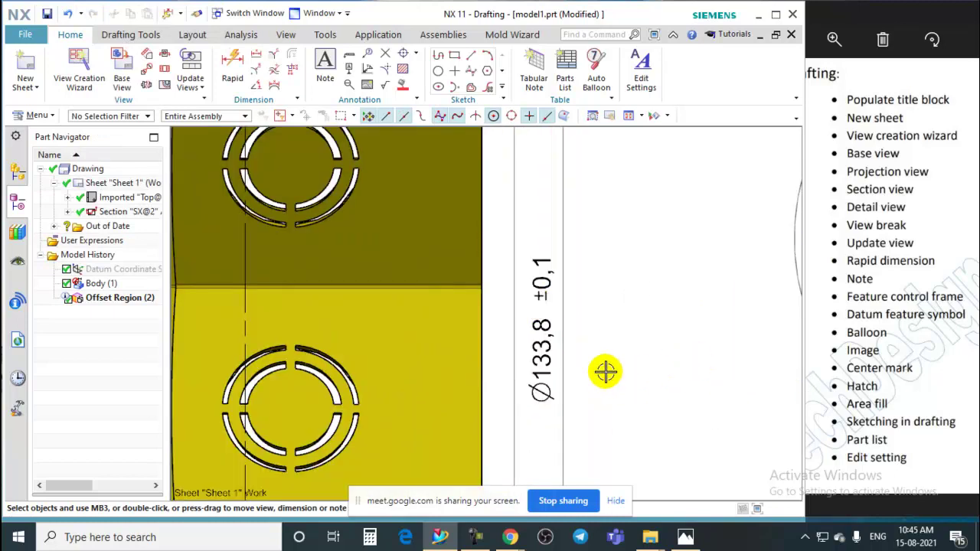
- Apply a bilateral tolerance of +0,1 / -0 to the 9,5 dimension at the section's top
{"action": "scroll", "coordinate": [541, 320], "scroll_direction": "down", "scroll_amount": 4}
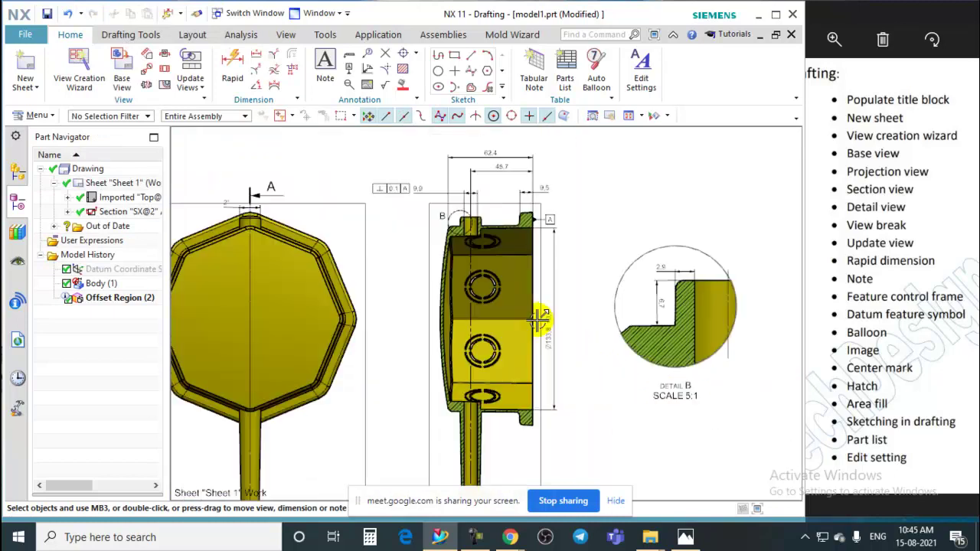
{"action": "scroll", "coordinate": [552, 306], "scroll_direction": "down", "scroll_amount": 3}
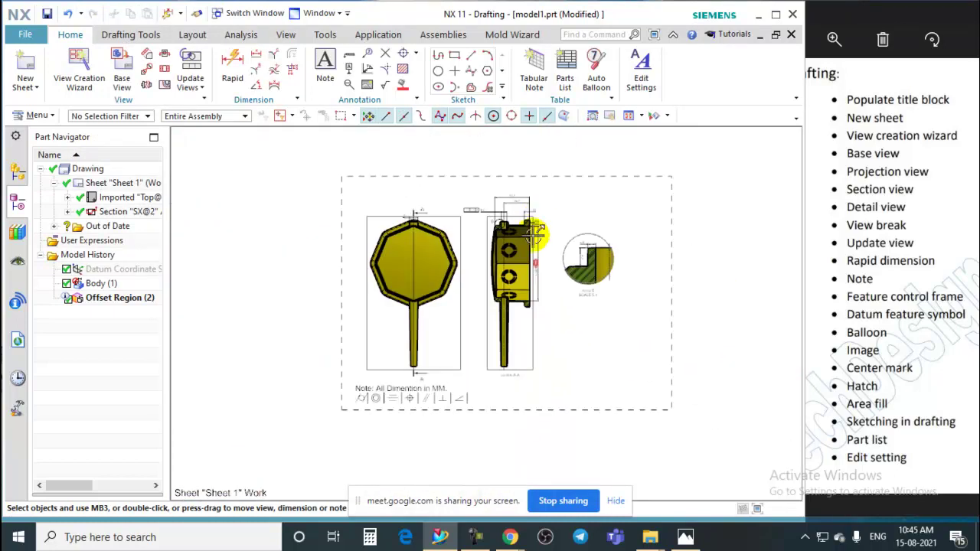
{"action": "scroll", "coordinate": [536, 280], "scroll_direction": "up", "scroll_amount": 3}
{"action": "scroll", "coordinate": [525, 302], "scroll_direction": "up", "scroll_amount": 2}
{"action": "scroll", "coordinate": [530, 240], "scroll_direction": "down", "scroll_amount": 4}
{"action": "scroll", "coordinate": [530, 239], "scroll_direction": "up", "scroll_amount": 3}
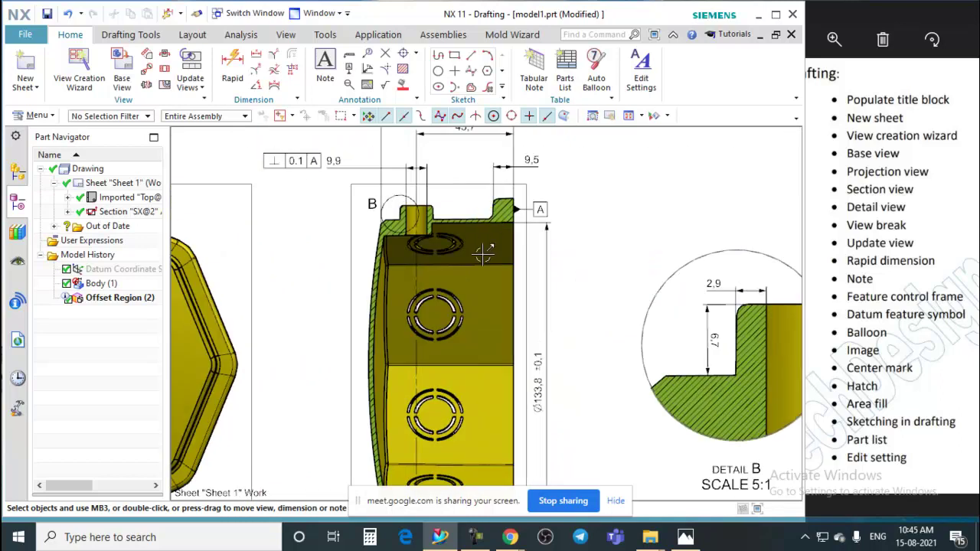
{"action": "scroll", "coordinate": [499, 192], "scroll_direction": "up", "scroll_amount": 3}
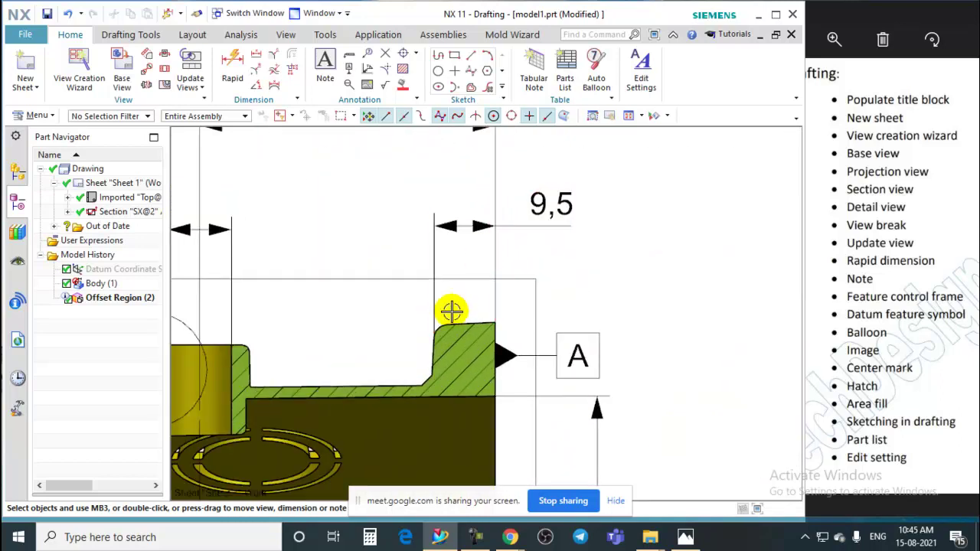
{"action": "double_click", "coordinate": [554, 203]}
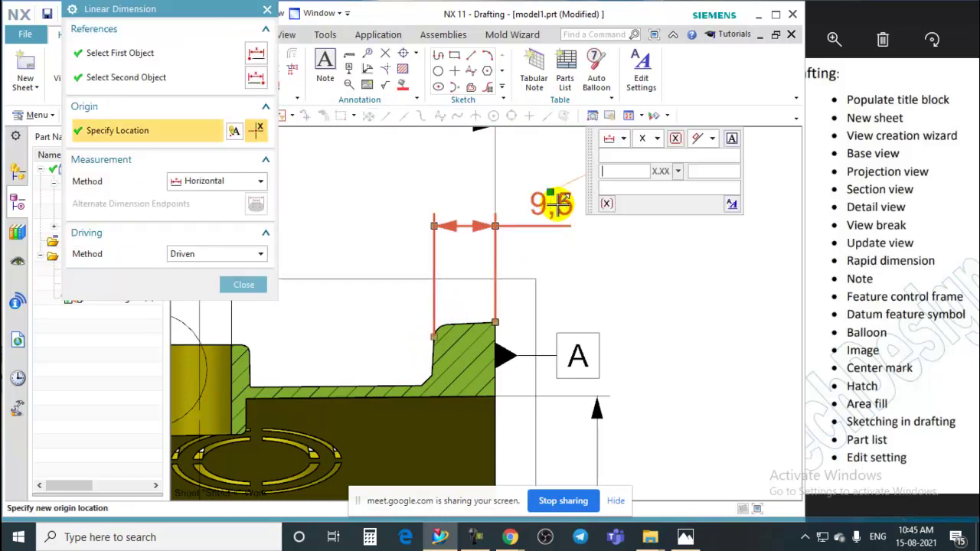
{"action": "left_click", "coordinate": [653, 138]}
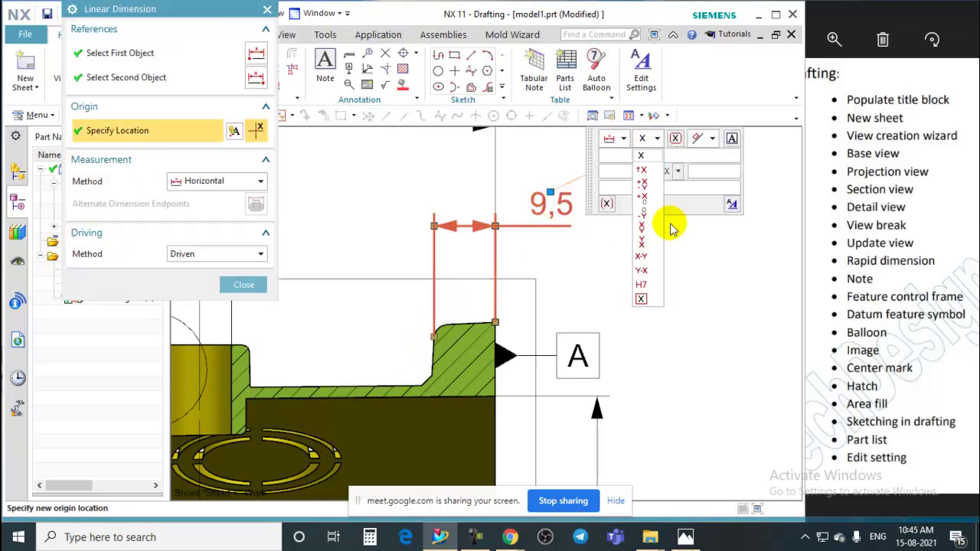
{"action": "left_click", "coordinate": [643, 182]}
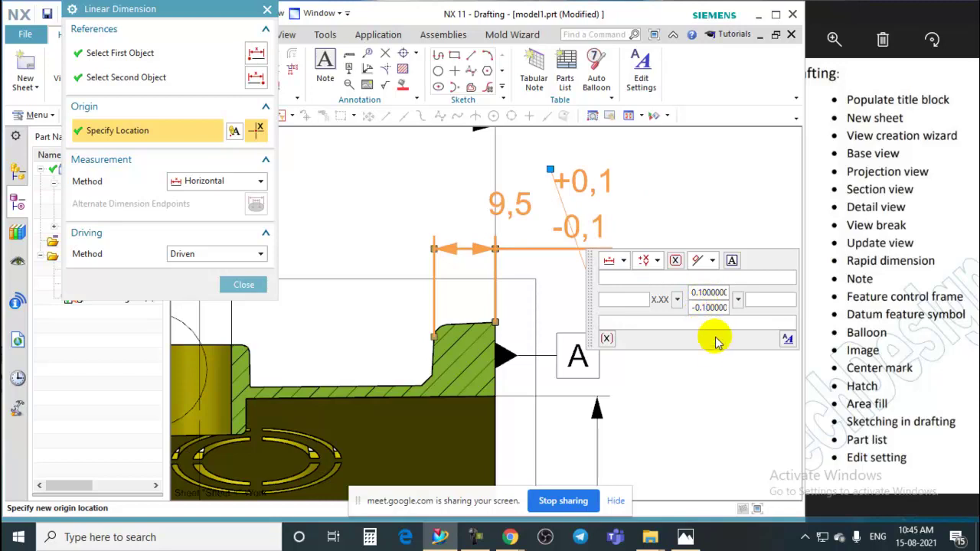
{"action": "left_click", "coordinate": [250, 289]}
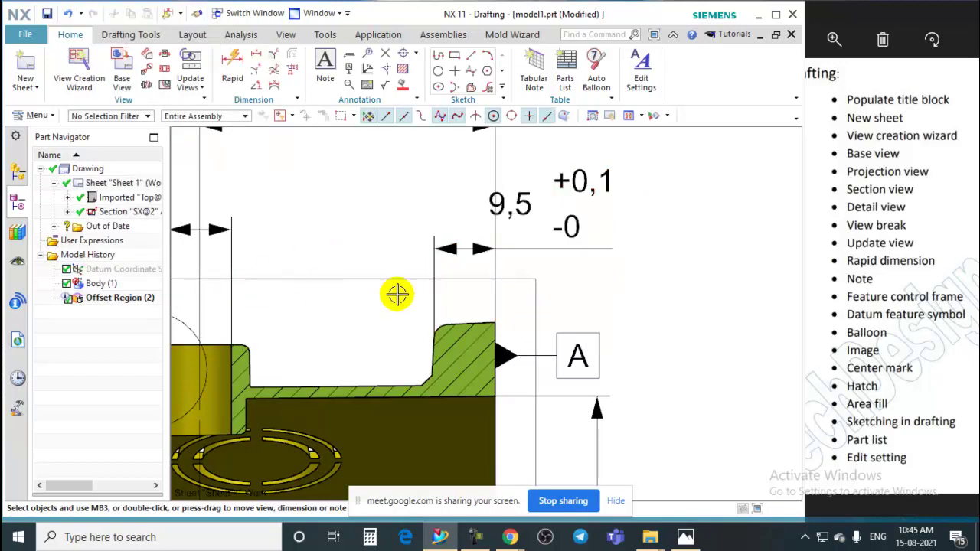
- Select the toleranced 9,5 dimension to check its +0,1 / -0 values
{"action": "scroll", "coordinate": [586, 192], "scroll_direction": "down", "scroll_amount": 1}
{"action": "scroll", "coordinate": [547, 201], "scroll_direction": "down", "scroll_amount": 1}
{"action": "scroll", "coordinate": [567, 222], "scroll_direction": "down", "scroll_amount": 1}
{"action": "scroll", "coordinate": [563, 211], "scroll_direction": "up", "scroll_amount": 4}
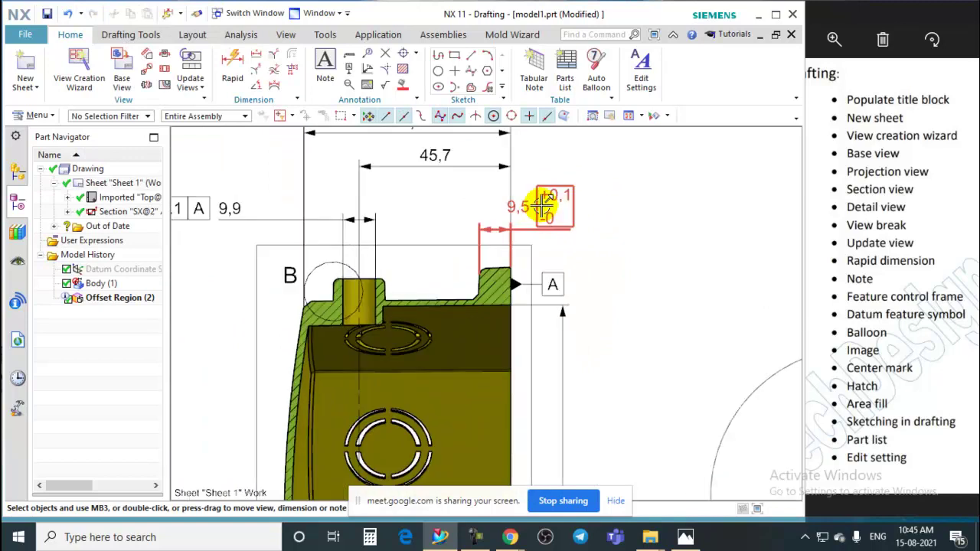
{"action": "scroll", "coordinate": [529, 205], "scroll_direction": "down", "scroll_amount": 3}
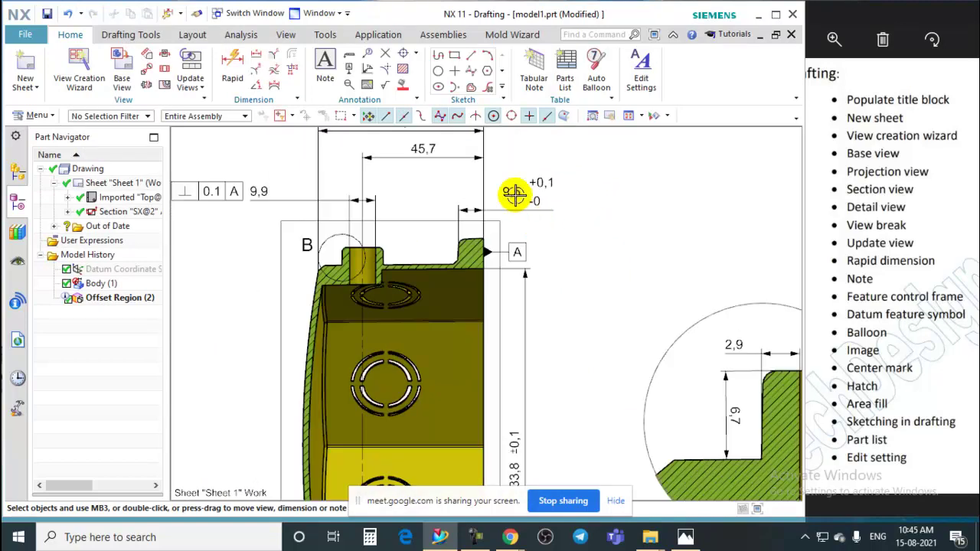
{"action": "scroll", "coordinate": [491, 222], "scroll_direction": "up", "scroll_amount": 3}
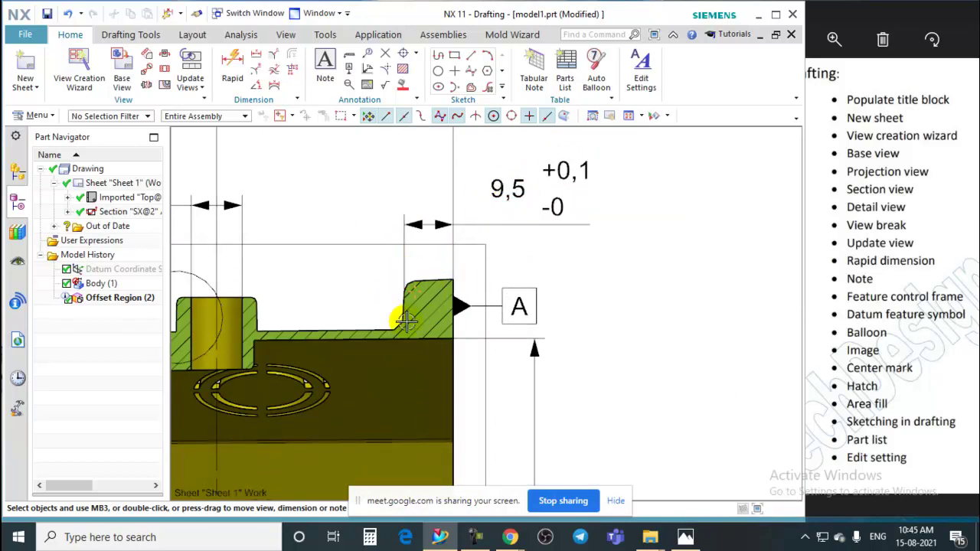
{"action": "left_click", "coordinate": [509, 188]}
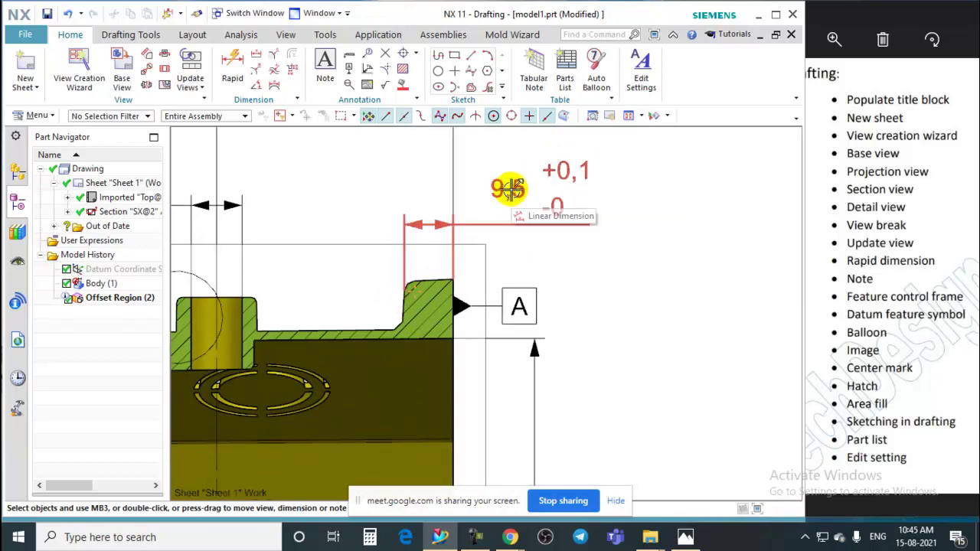
{"action": "scroll", "coordinate": [414, 296], "scroll_direction": "up", "scroll_amount": 2}
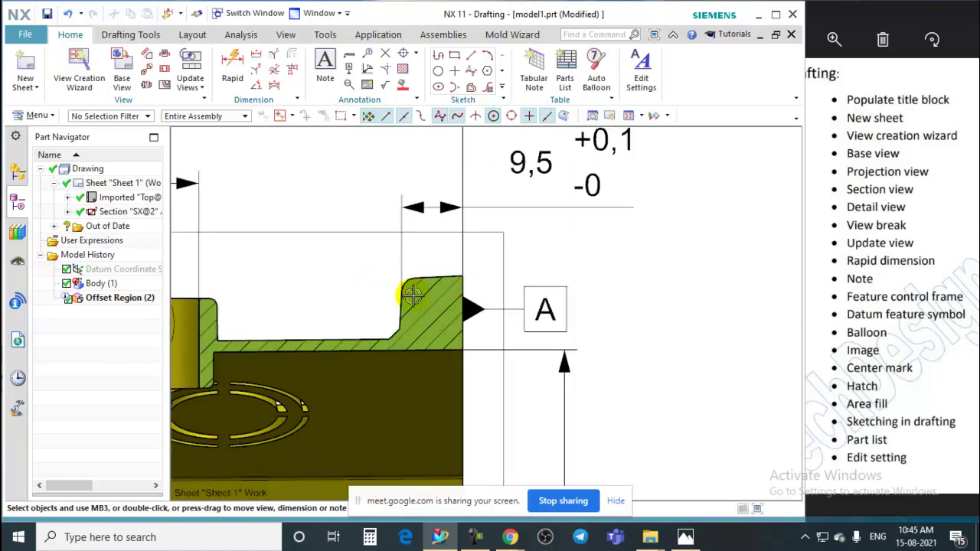
{"action": "scroll", "coordinate": [414, 295], "scroll_direction": "up", "scroll_amount": 2}
{"action": "scroll", "coordinate": [385, 281], "scroll_direction": "down", "scroll_amount": 3}
{"action": "scroll", "coordinate": [394, 273], "scroll_direction": "down", "scroll_amount": 3}
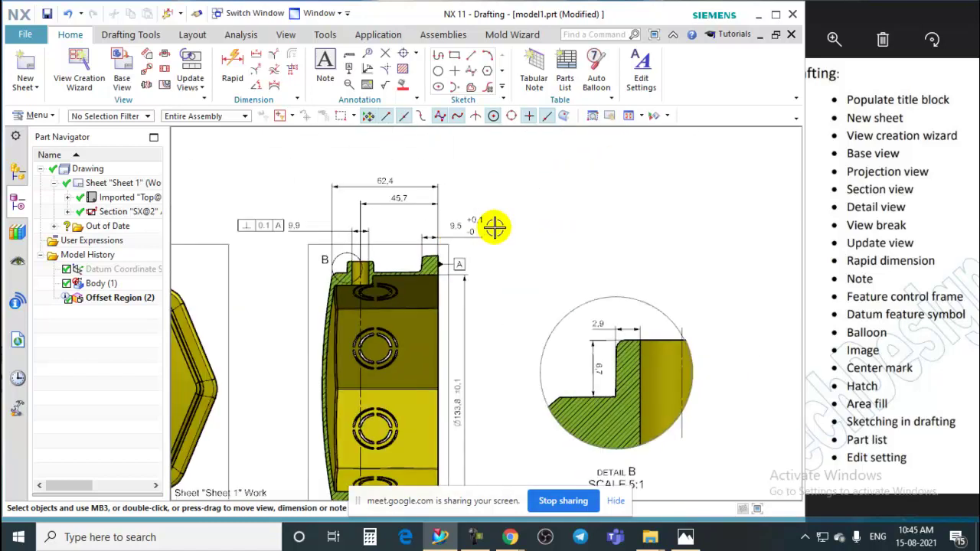
{"action": "scroll", "coordinate": [495, 228], "scroll_direction": "down", "scroll_amount": 2}
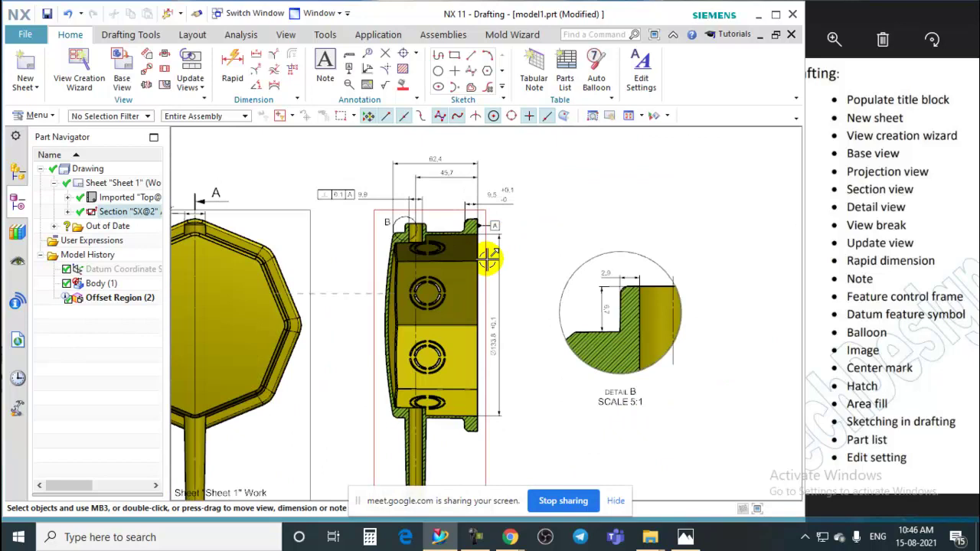
{"action": "scroll", "coordinate": [501, 253], "scroll_direction": "down", "scroll_amount": 1}
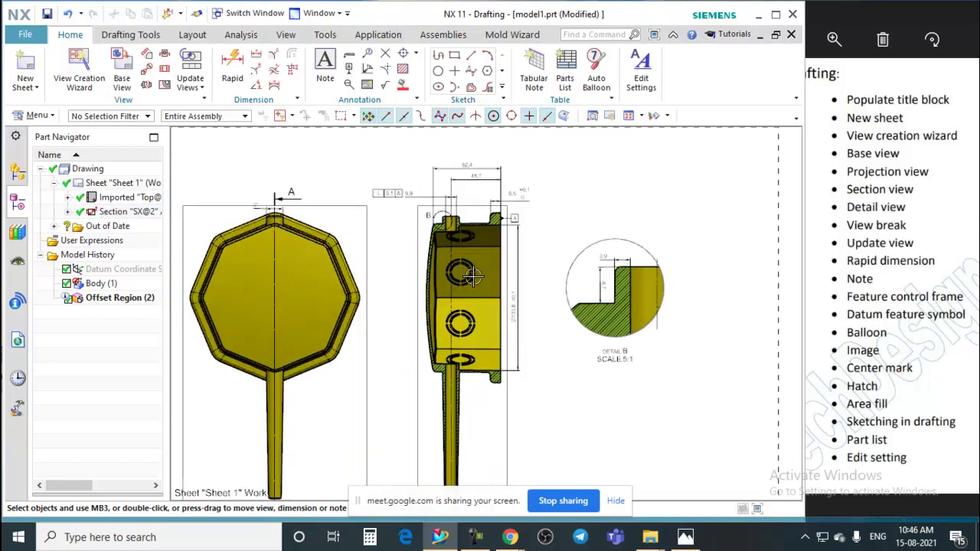
{"action": "left_click", "coordinate": [606, 335]}
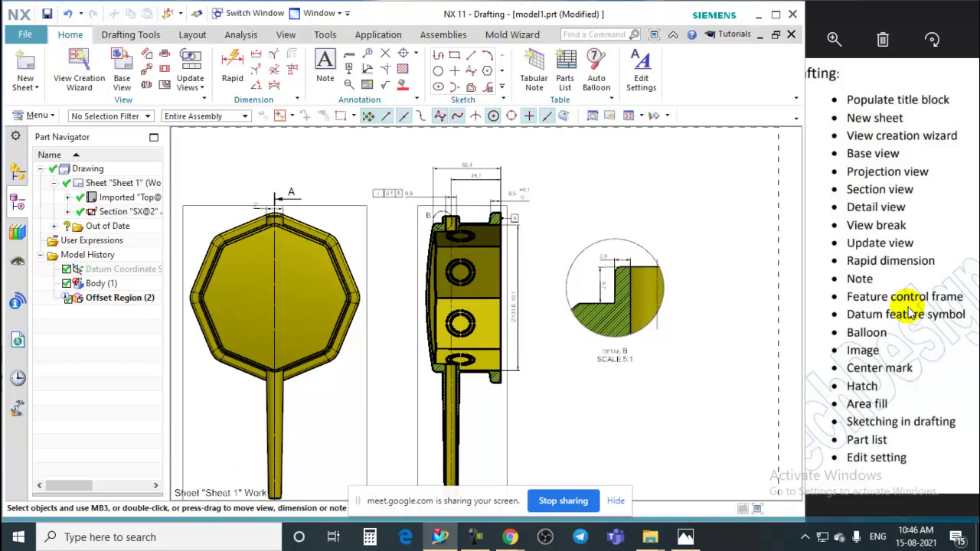
{"action": "scroll", "coordinate": [398, 194], "scroll_direction": "up", "scroll_amount": 3}
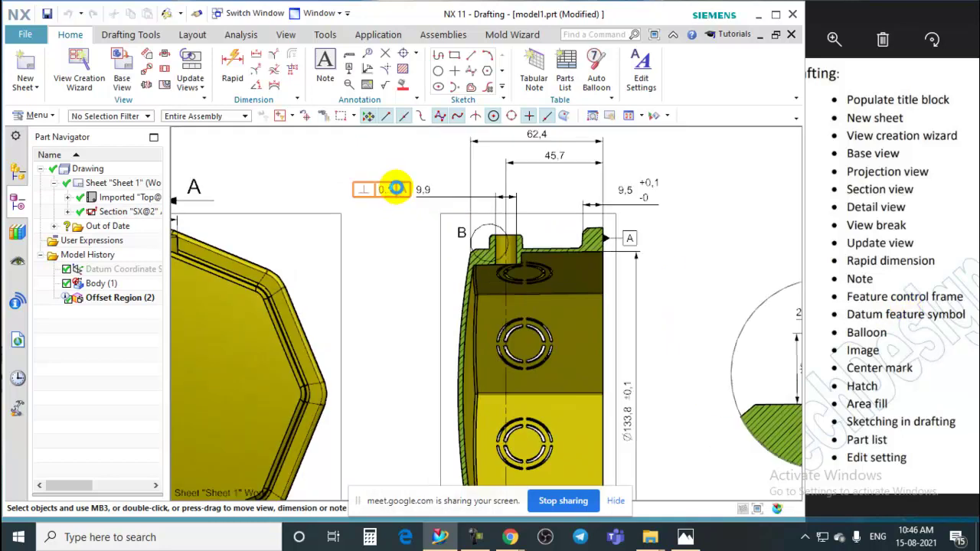
{"action": "double_click", "coordinate": [396, 189]}
{"action": "left_click", "coordinate": [209, 104]}
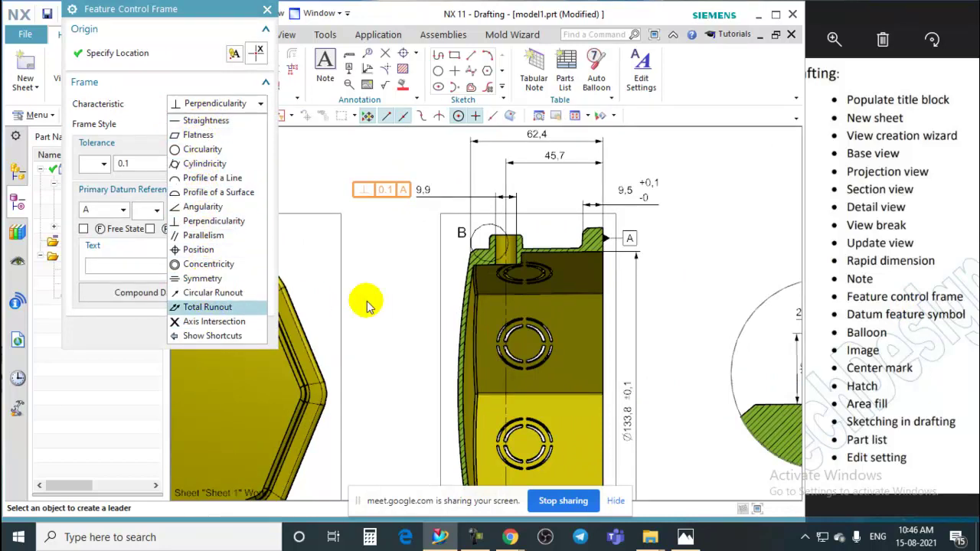
{"action": "scroll", "coordinate": [470, 192], "scroll_direction": "down", "scroll_amount": 2}
{"action": "scroll", "coordinate": [476, 280], "scroll_direction": "up", "scroll_amount": 5}
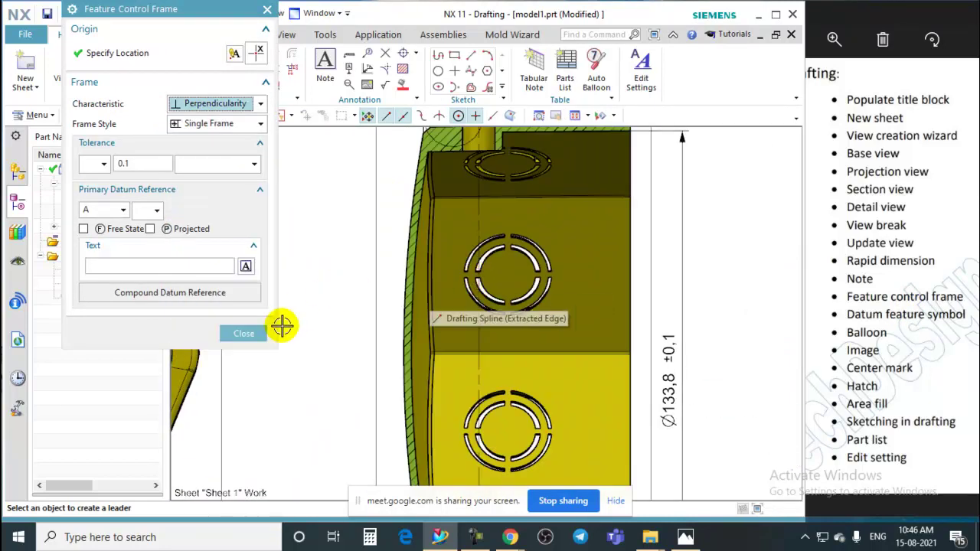
{"action": "left_click", "coordinate": [244, 333]}
{"action": "scroll", "coordinate": [459, 306], "scroll_direction": "down", "scroll_amount": 5}
{"action": "scroll", "coordinate": [533, 292], "scroll_direction": "down", "scroll_amount": 1}
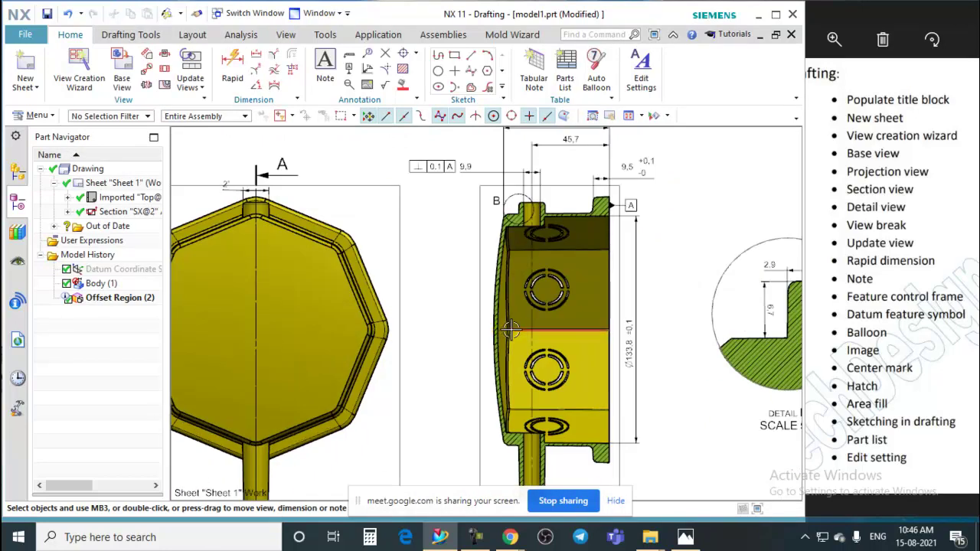
{"action": "scroll", "coordinate": [493, 317], "scroll_direction": "down", "scroll_amount": 2}
{"action": "scroll", "coordinate": [416, 258], "scroll_direction": "down", "scroll_amount": 1}
{"action": "scroll", "coordinate": [395, 264], "scroll_direction": "up", "scroll_amount": 3}
{"action": "scroll", "coordinate": [376, 258], "scroll_direction": "down", "scroll_amount": 3}
{"action": "scroll", "coordinate": [459, 283], "scroll_direction": "up", "scroll_amount": 1}
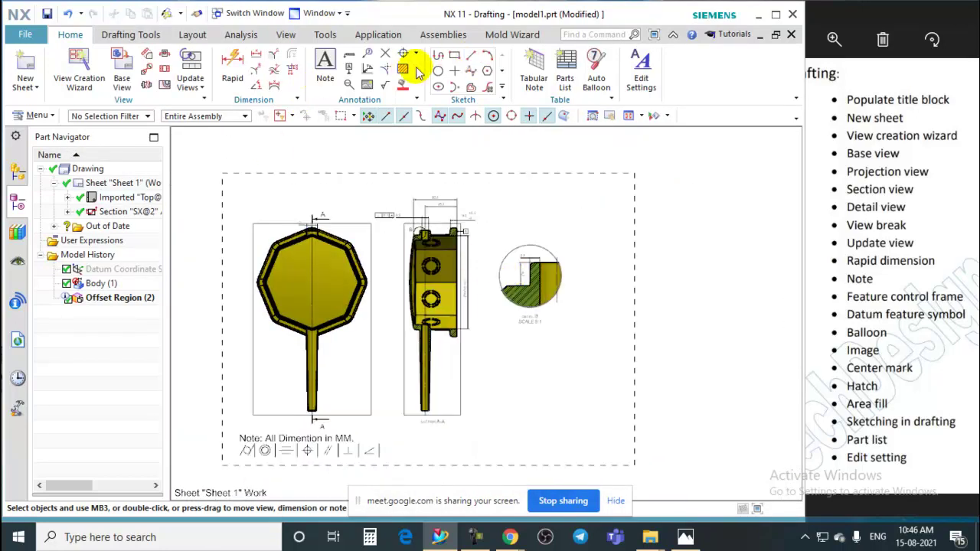
{"action": "scroll", "coordinate": [315, 236], "scroll_direction": "up", "scroll_amount": 2}
{"action": "scroll", "coordinate": [300, 256], "scroll_direction": "down", "scroll_amount": 2}
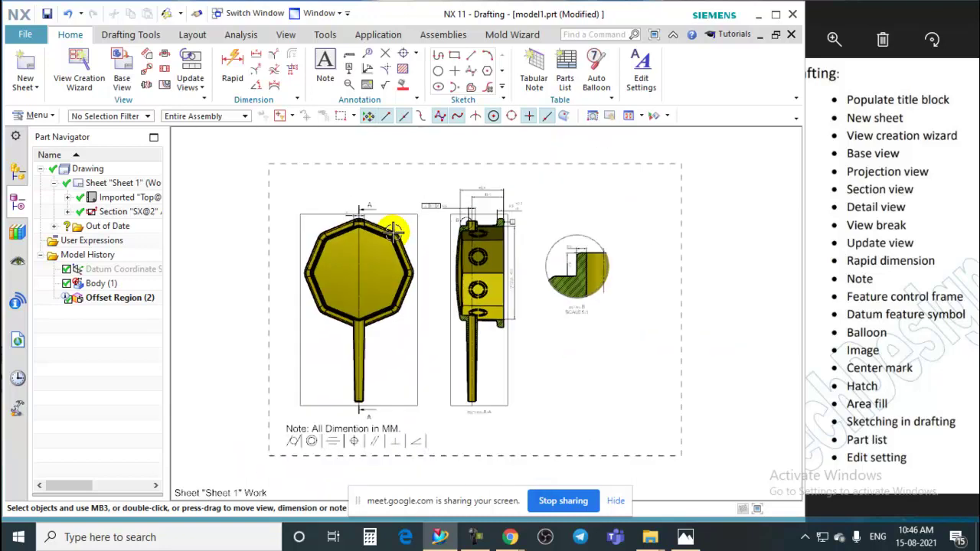
{"action": "scroll", "coordinate": [321, 222], "scroll_direction": "up", "scroll_amount": 4}
{"action": "scroll", "coordinate": [307, 207], "scroll_direction": "up", "scroll_amount": 3}
{"action": "scroll", "coordinate": [368, 202], "scroll_direction": "down", "scroll_amount": 1}
{"action": "scroll", "coordinate": [354, 208], "scroll_direction": "down", "scroll_amount": 1}
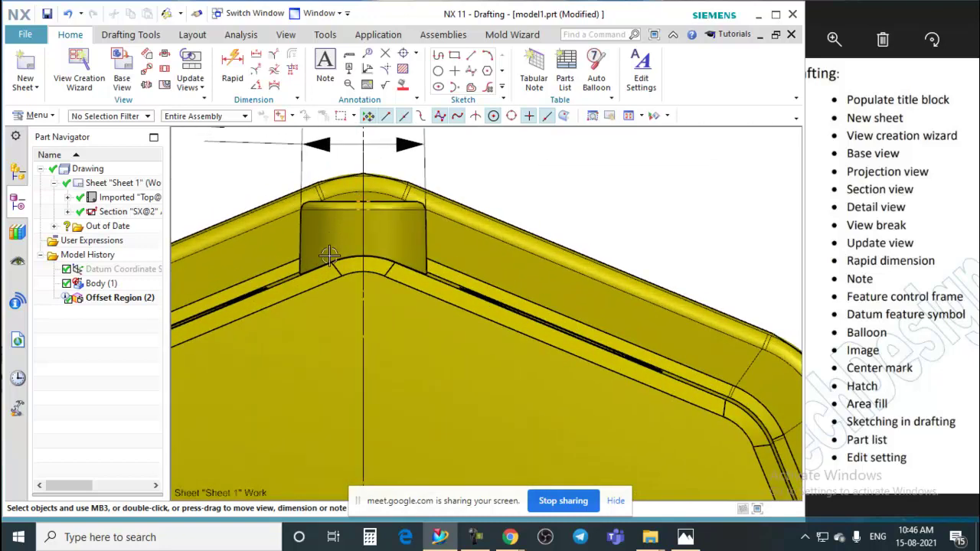
{"action": "scroll", "coordinate": [325, 238], "scroll_direction": "down", "scroll_amount": 1}
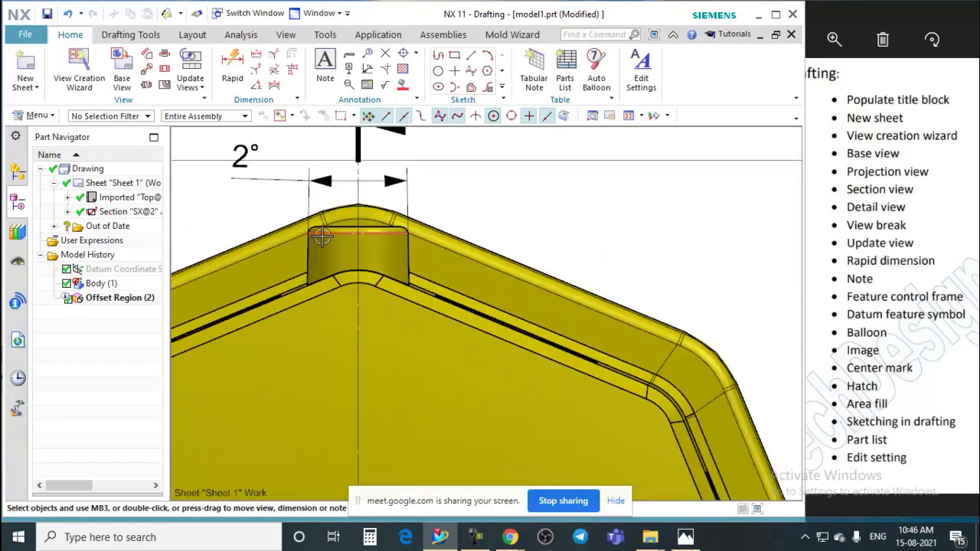
{"action": "scroll", "coordinate": [398, 253], "scroll_direction": "down", "scroll_amount": 2}
{"action": "scroll", "coordinate": [480, 265], "scroll_direction": "up", "scroll_amount": 3}
{"action": "scroll", "coordinate": [500, 235], "scroll_direction": "up", "scroll_amount": 1}
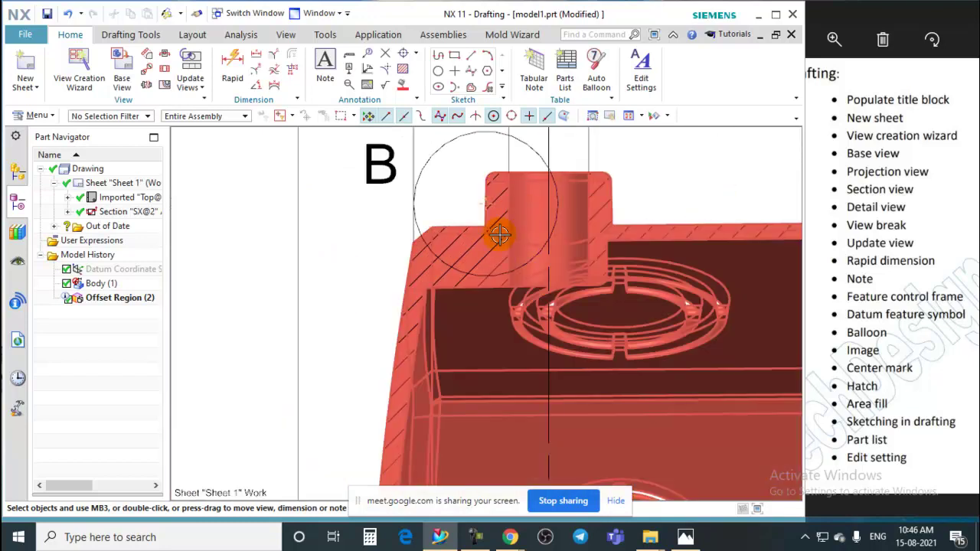
- Start a rapid dimension on the boss's left and right edges, then abandon it unplaced
{"action": "left_click", "coordinate": [239, 71]}
{"action": "scroll", "coordinate": [398, 280], "scroll_direction": "up", "scroll_amount": 1}
{"action": "scroll", "coordinate": [504, 307], "scroll_direction": "up", "scroll_amount": 1}
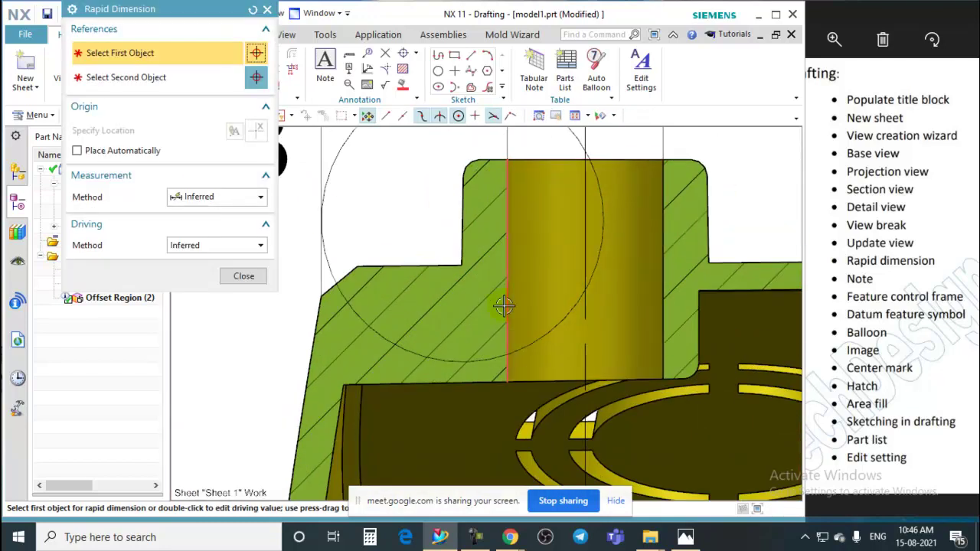
{"action": "left_click", "coordinate": [507, 271]}
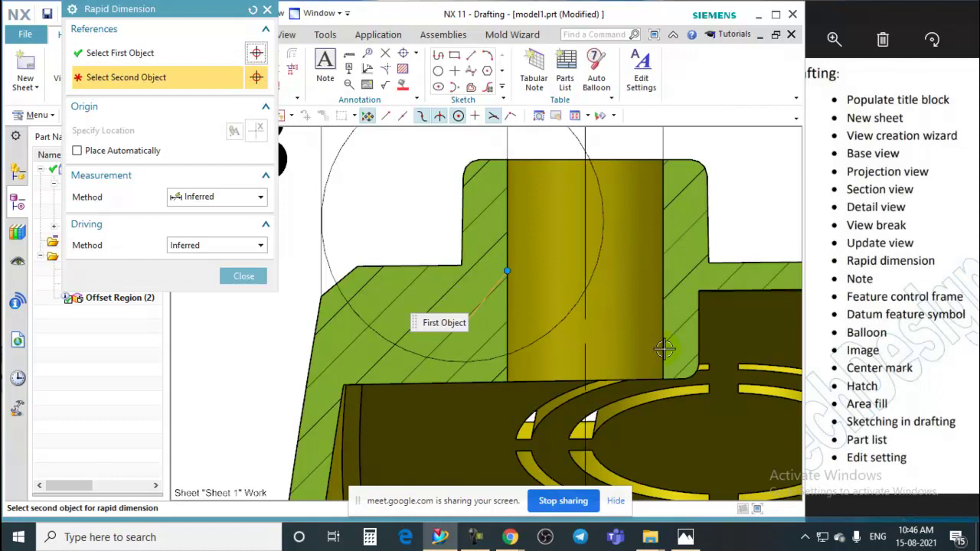
{"action": "left_click", "coordinate": [663, 269]}
{"action": "scroll", "coordinate": [663, 269], "scroll_direction": "down", "scroll_amount": 2}
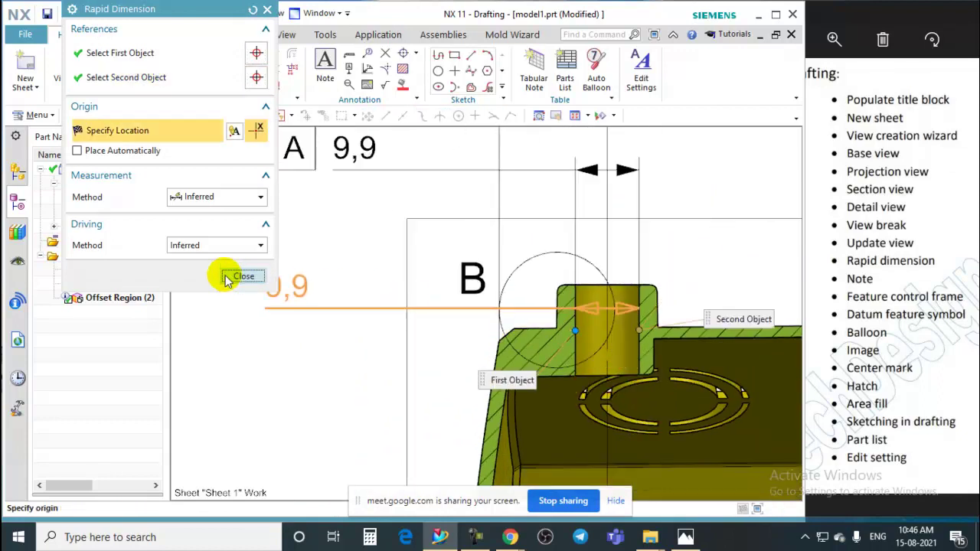
{"action": "left_click", "coordinate": [244, 276]}
{"action": "scroll", "coordinate": [447, 290], "scroll_direction": "up", "scroll_amount": 1}
{"action": "scroll", "coordinate": [447, 290], "scroll_direction": "up", "scroll_amount": 1}
{"action": "scroll", "coordinate": [436, 272], "scroll_direction": "up", "scroll_amount": 3}
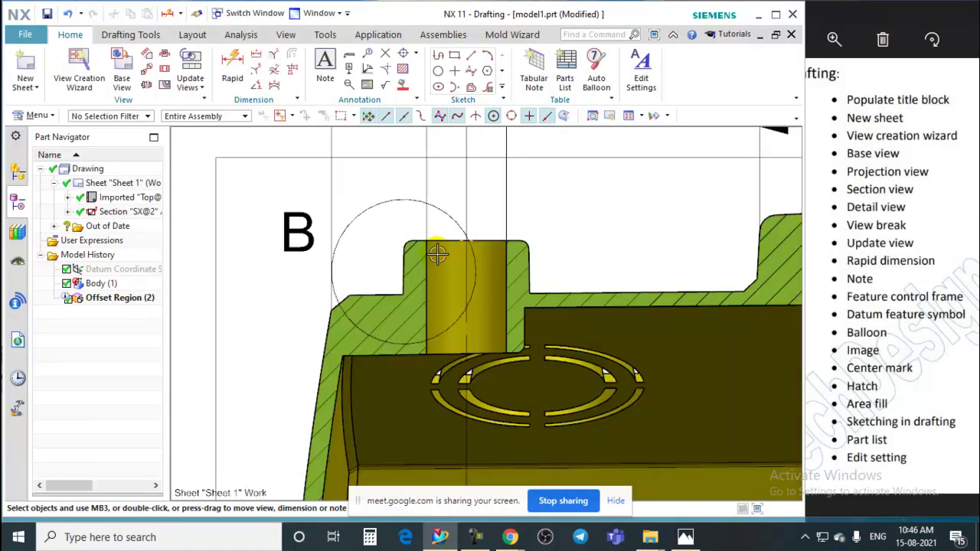
- Dimension the boss's outer width as 15,5, placed above the boss near detail B
{"action": "left_click", "coordinate": [232, 67]}
{"action": "scroll", "coordinate": [373, 243], "scroll_direction": "up", "scroll_amount": 3}
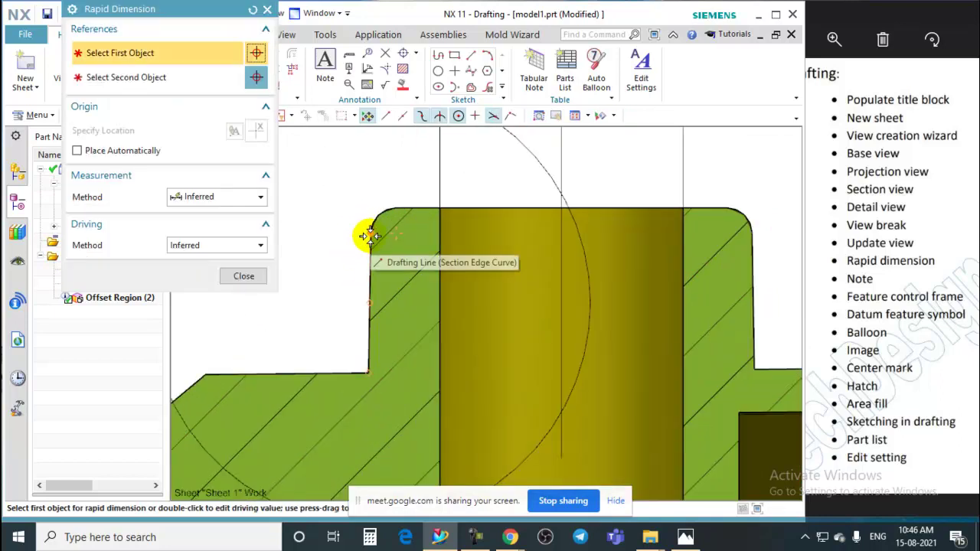
{"action": "left_click", "coordinate": [363, 306]}
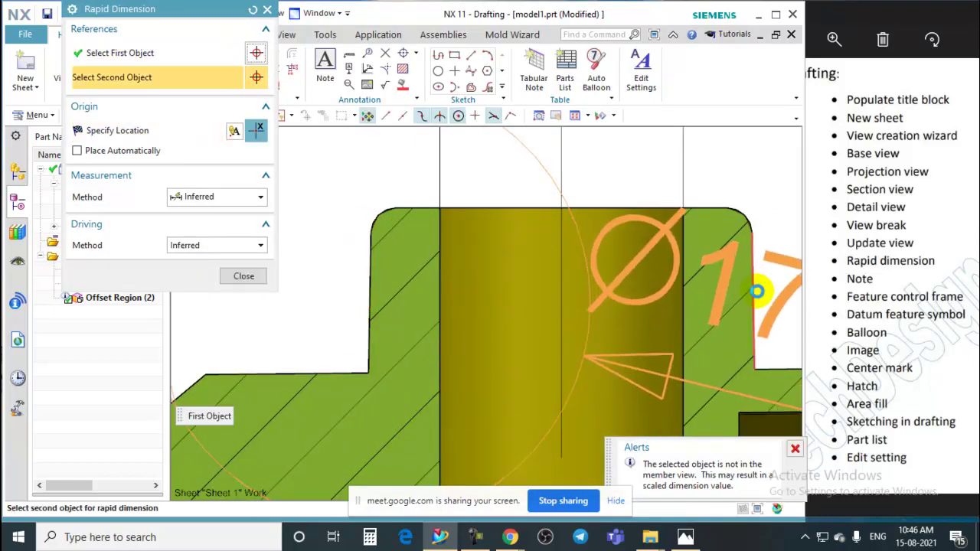
{"action": "left_click", "coordinate": [754, 301]}
{"action": "scroll", "coordinate": [656, 361], "scroll_direction": "down", "scroll_amount": 5}
{"action": "scroll", "coordinate": [641, 252], "scroll_direction": "down", "scroll_amount": 3}
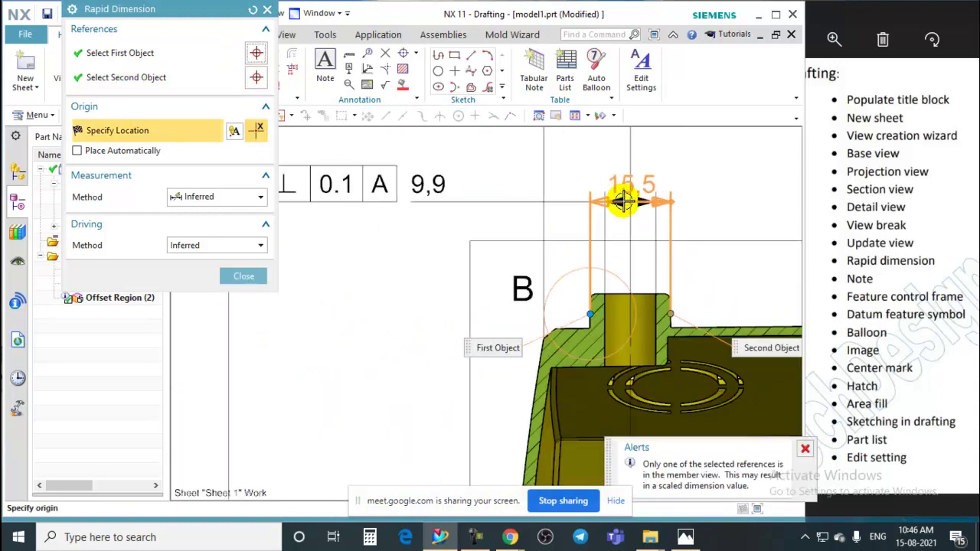
{"action": "scroll", "coordinate": [665, 177], "scroll_direction": "up", "scroll_amount": 3}
{"action": "left_click", "coordinate": [724, 179]}
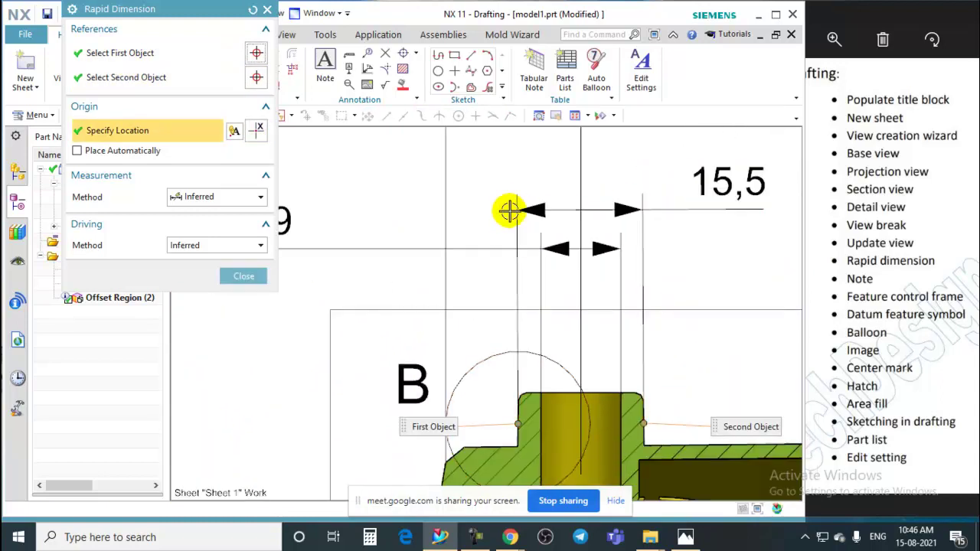
{"action": "scroll", "coordinate": [508, 212], "scroll_direction": "down", "scroll_amount": 4}
{"action": "scroll", "coordinate": [291, 253], "scroll_direction": "up", "scroll_amount": 3}
{"action": "left_click", "coordinate": [243, 276]}
{"action": "scroll", "coordinate": [317, 256], "scroll_direction": "up", "scroll_amount": 2}
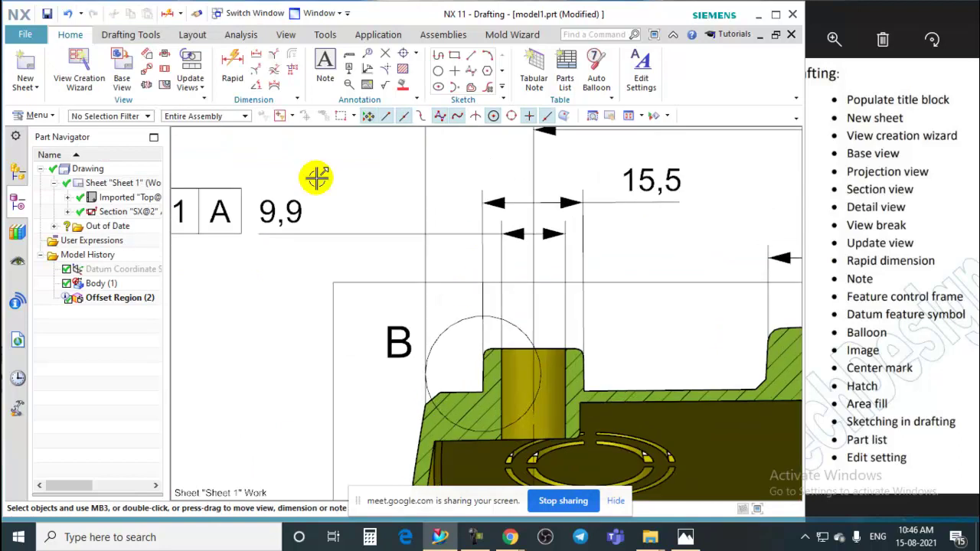
- Start a datum feature symbol and keep its leader set to the datum style
{"action": "left_click", "coordinate": [352, 75]}
{"action": "scroll", "coordinate": [484, 360], "scroll_direction": "up", "scroll_amount": 5}
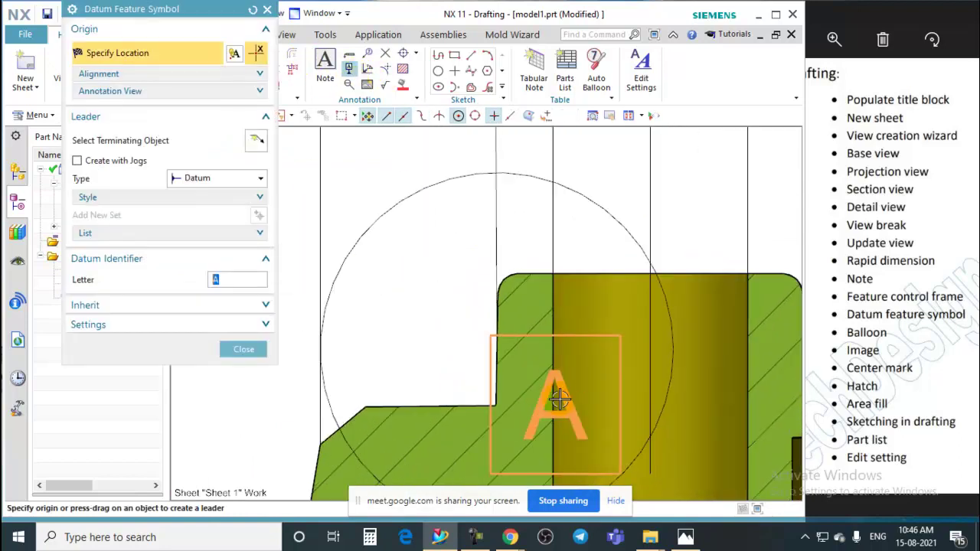
{"action": "left_click", "coordinate": [204, 178]}
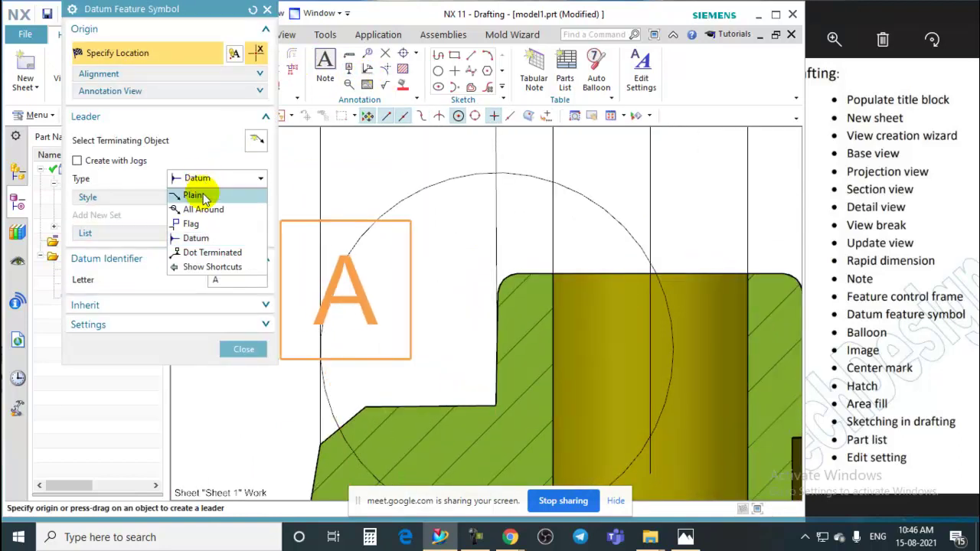
{"action": "left_click", "coordinate": [193, 194]}
{"action": "left_click", "coordinate": [197, 179]}
{"action": "left_click", "coordinate": [197, 238]}
{"action": "scroll", "coordinate": [441, 306], "scroll_direction": "down", "scroll_amount": 2}
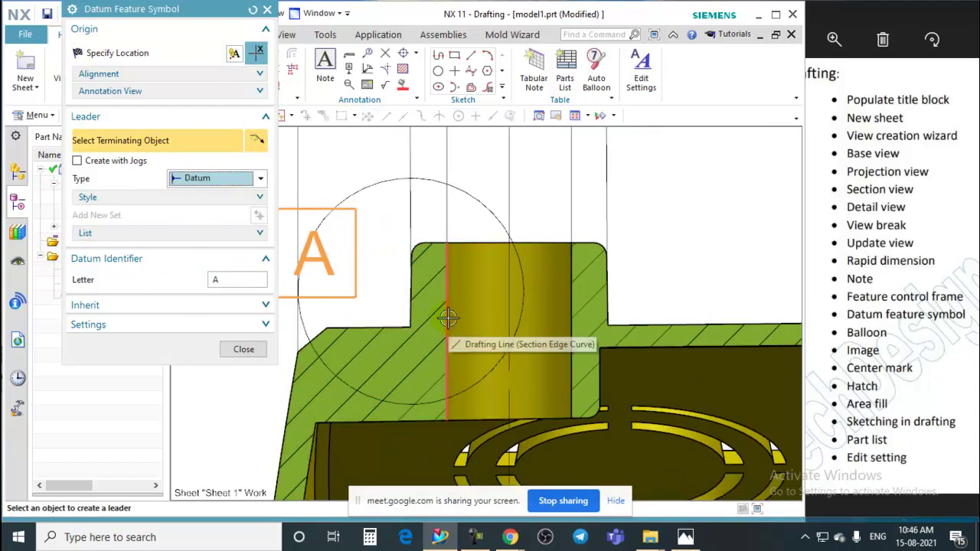
- Attach the datum leader to the boss's left edge and place the symbol left of the part
{"action": "left_click", "coordinate": [450, 337]}
{"action": "scroll", "coordinate": [452, 303], "scroll_direction": "down", "scroll_amount": 3}
{"action": "scroll", "coordinate": [451, 302], "scroll_direction": "down", "scroll_amount": 2}
{"action": "scroll", "coordinate": [463, 299], "scroll_direction": "up", "scroll_amount": 1}
{"action": "scroll", "coordinate": [479, 287], "scroll_direction": "down", "scroll_amount": 1}
{"action": "scroll", "coordinate": [479, 288], "scroll_direction": "up", "scroll_amount": 1}
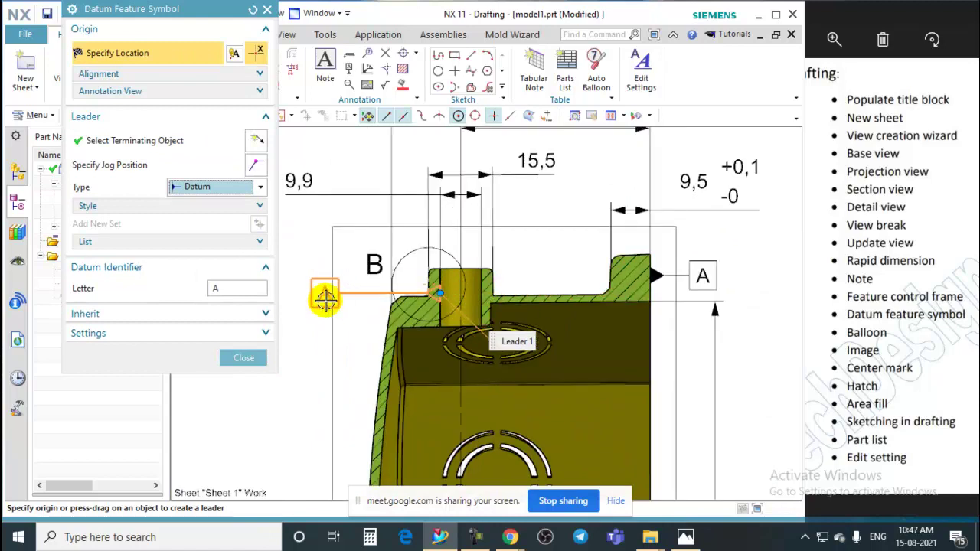
{"action": "scroll", "coordinate": [354, 289], "scroll_direction": "up", "scroll_amount": 2}
{"action": "left_click", "coordinate": [318, 304]}
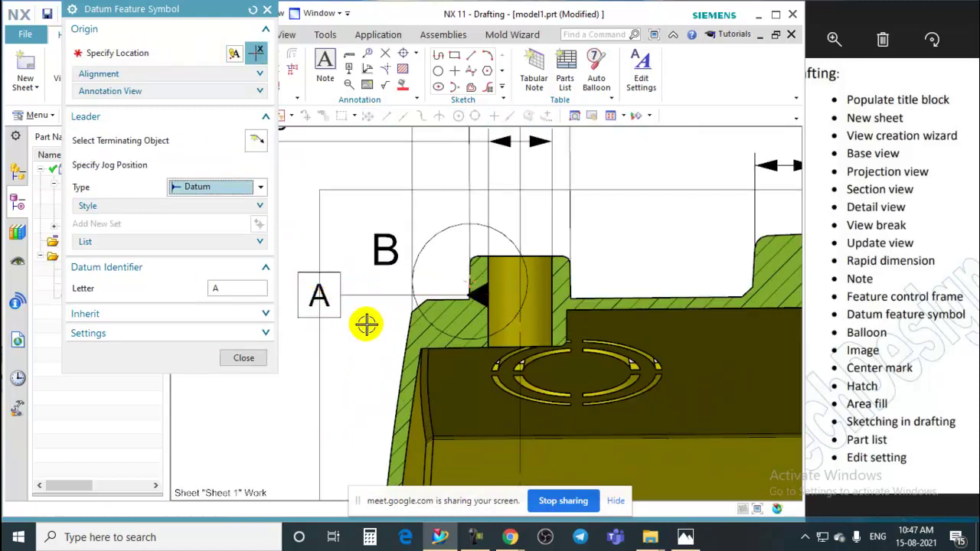
{"action": "scroll", "coordinate": [413, 264], "scroll_direction": "down", "scroll_amount": 1}
{"action": "left_click", "coordinate": [242, 349]}
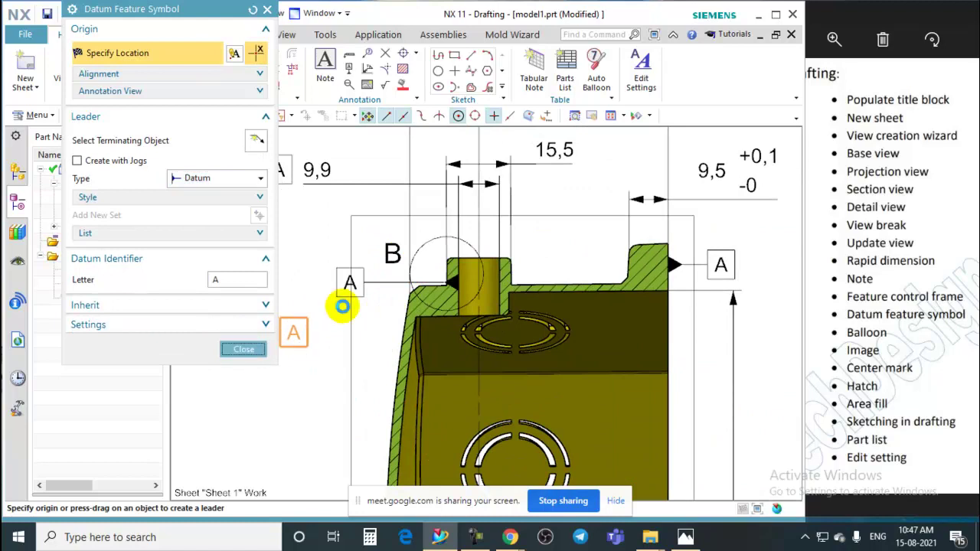
- Reposition the datum symbol left of the boss and change its letter to B
{"action": "scroll", "coordinate": [337, 302], "scroll_direction": "up", "scroll_amount": 2}
{"action": "left_click_drag", "start_coordinate": [347, 289], "coordinate": [588, 289]}
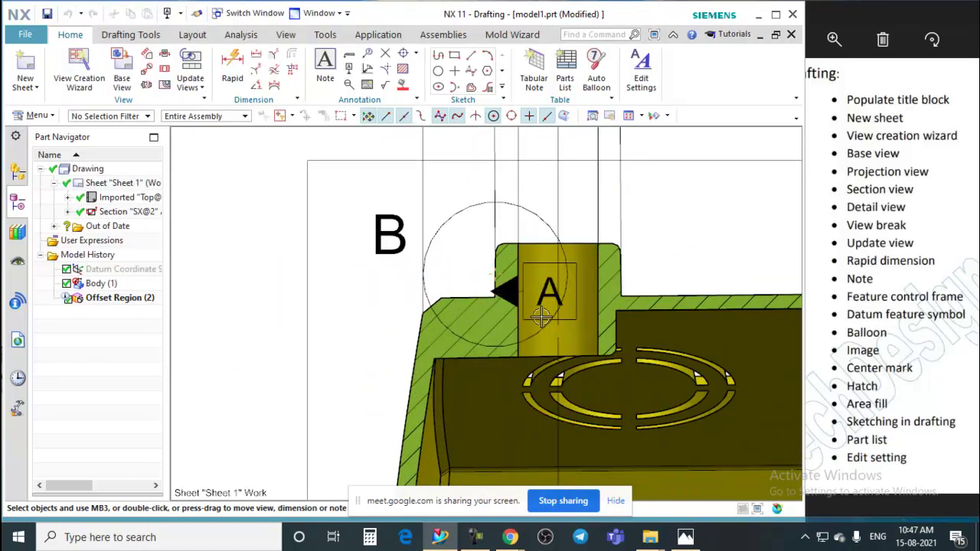
{"action": "scroll", "coordinate": [544, 245], "scroll_direction": "down", "scroll_amount": 1}
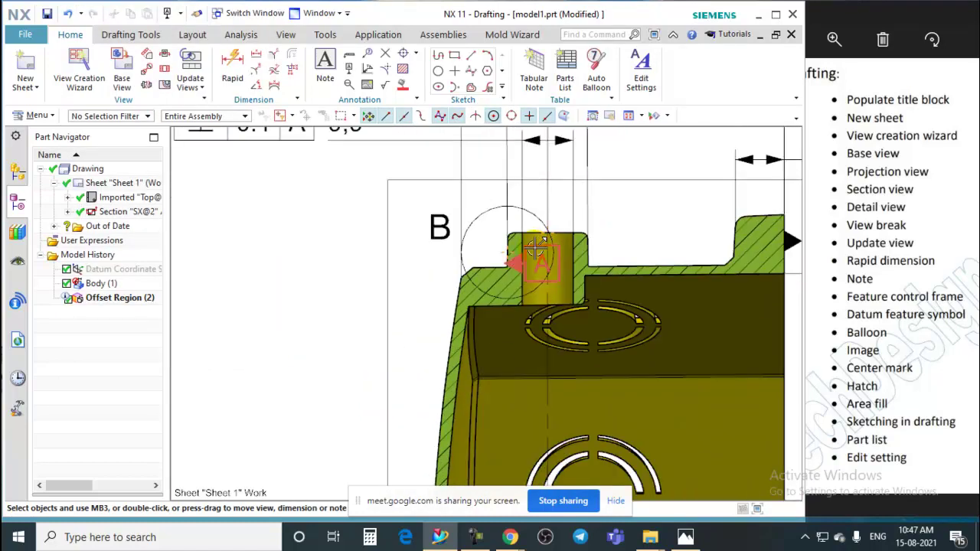
{"action": "mouse_move", "coordinate": [529, 386]}
{"action": "left_mouse_down"}
{"action": "mouse_move", "coordinate": [350, 361]}
{"action": "mouse_move", "coordinate": [369, 338]}
{"action": "left_mouse_up"}
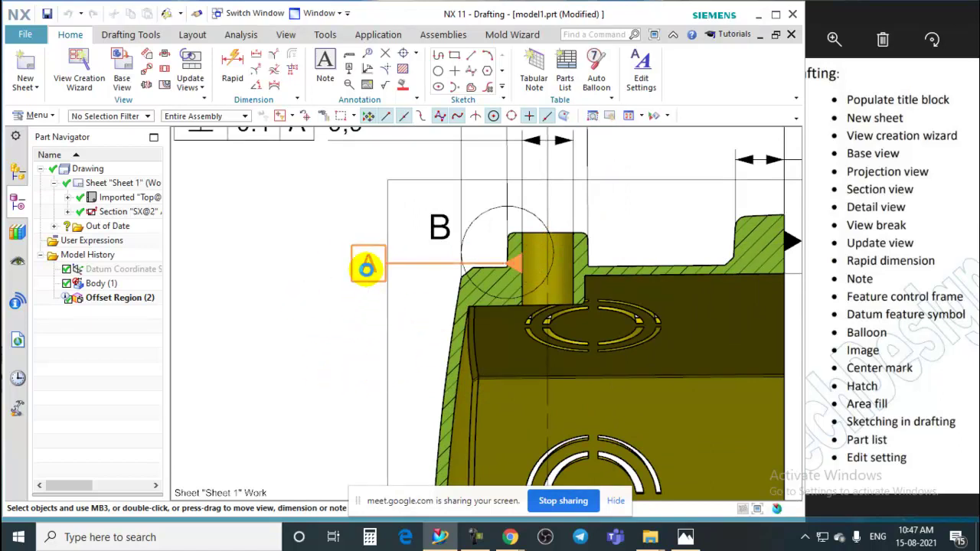
{"action": "double_click", "coordinate": [367, 267]}
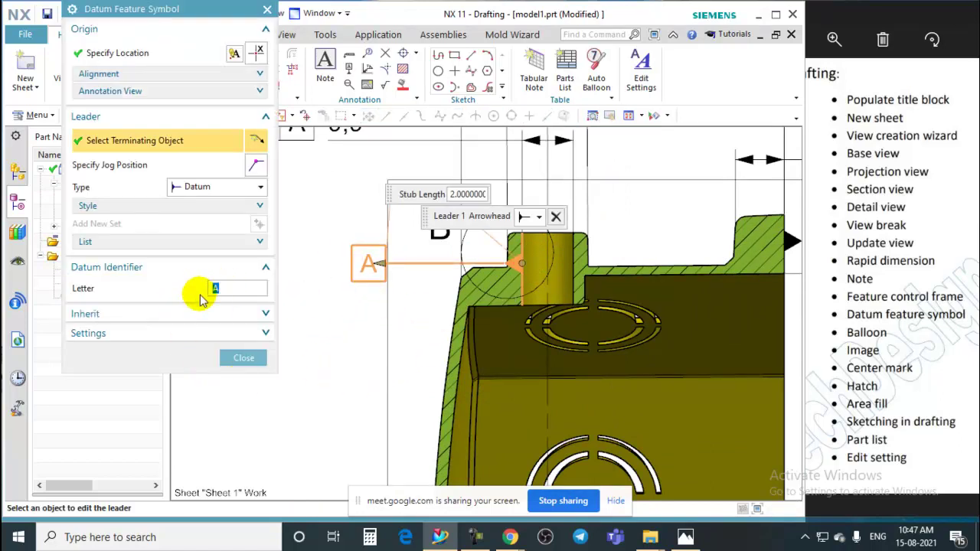
{"action": "left_click", "coordinate": [243, 358]}
- Check the 15,5 boss-width dimension, then close the Linear Dimension tool
{"action": "scroll", "coordinate": [358, 273], "scroll_direction": "down", "scroll_amount": 3}
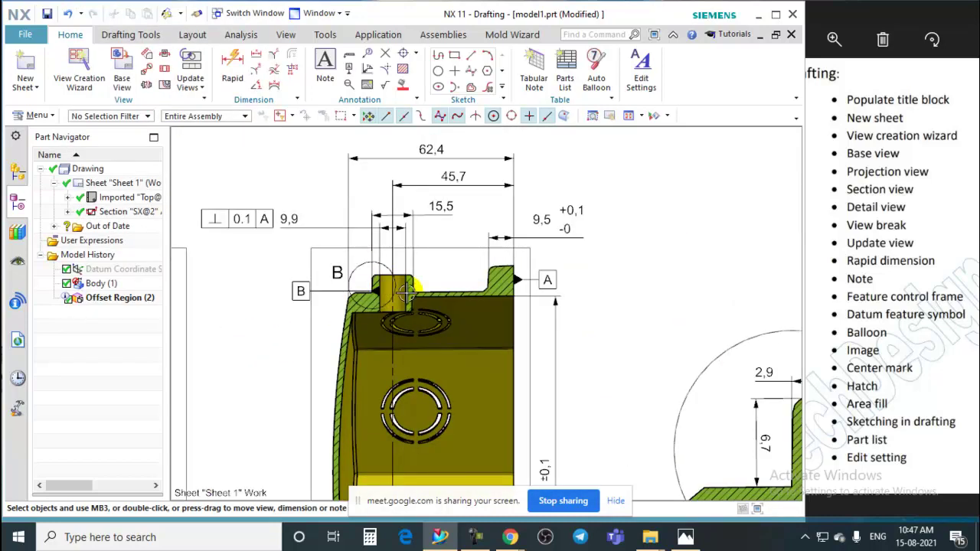
{"action": "scroll", "coordinate": [358, 273], "scroll_direction": "up", "scroll_amount": 2}
{"action": "double_click", "coordinate": [538, 155]}
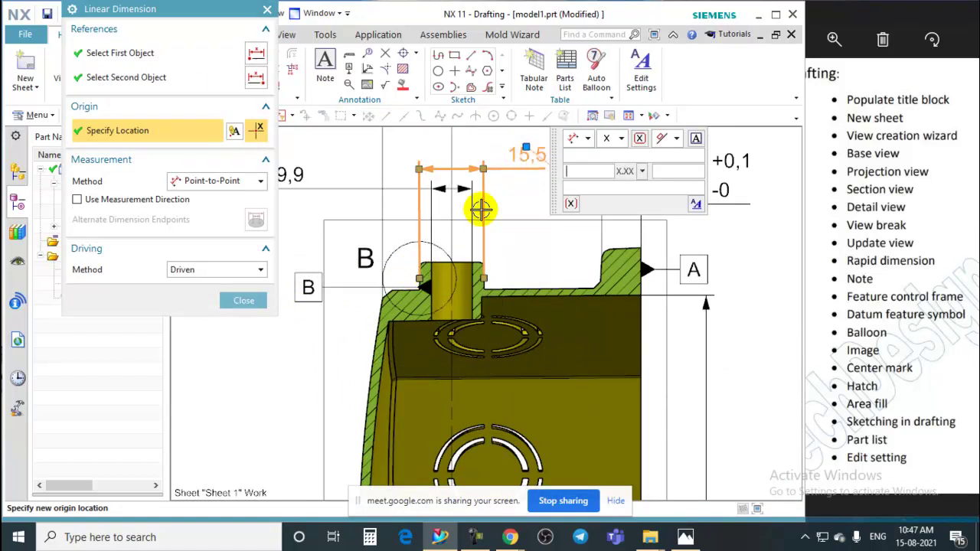
{"action": "scroll", "coordinate": [444, 256], "scroll_direction": "up", "scroll_amount": 1}
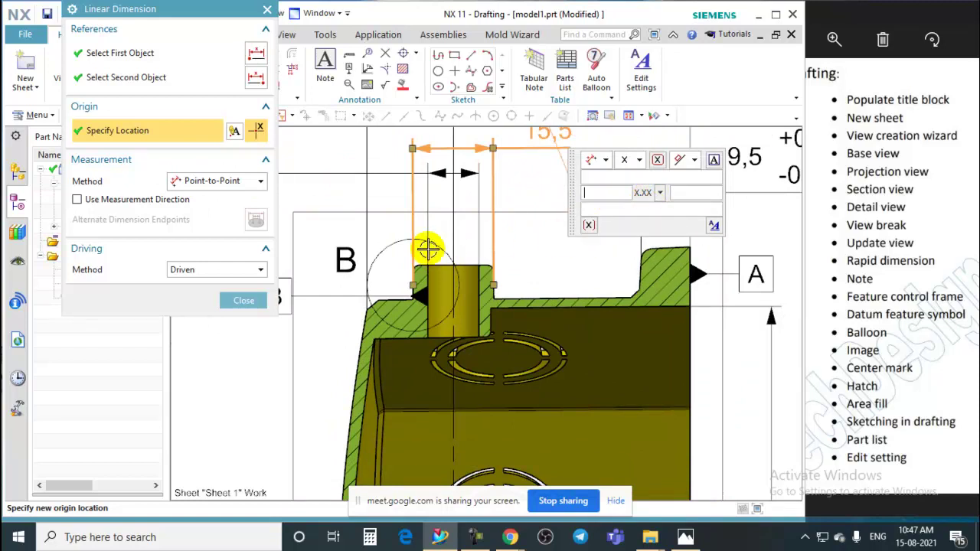
{"action": "left_click", "coordinate": [263, 305]}
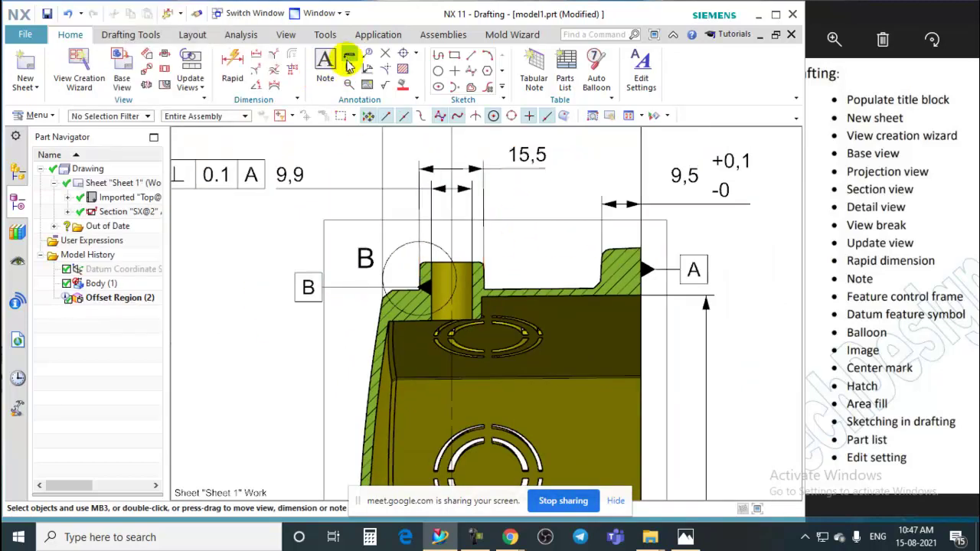
- Set up a concentricity feature control frame with tolerance 0.05 and primary datum B
{"action": "left_click", "coordinate": [350, 84]}
{"action": "scroll", "coordinate": [435, 268], "scroll_direction": "up", "scroll_amount": 2}
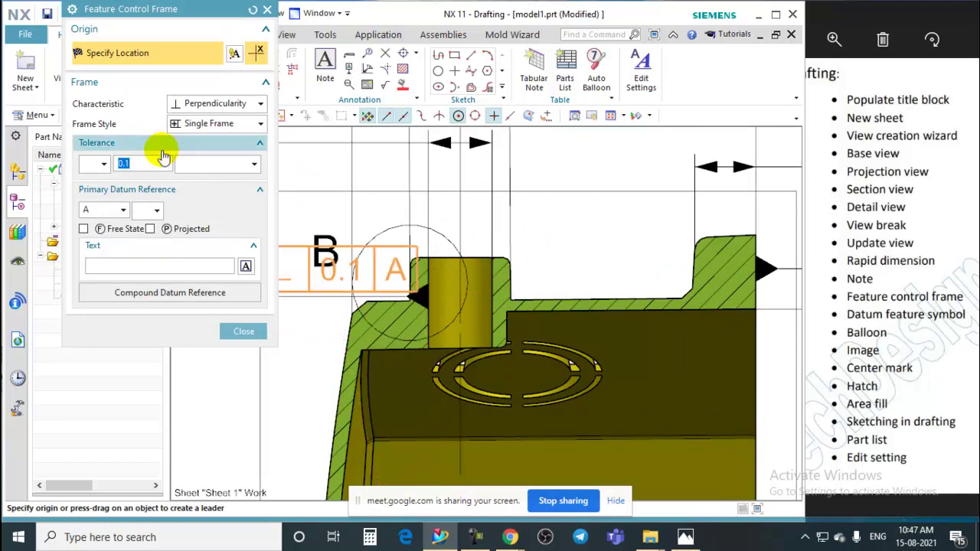
{"action": "left_click", "coordinate": [210, 103]}
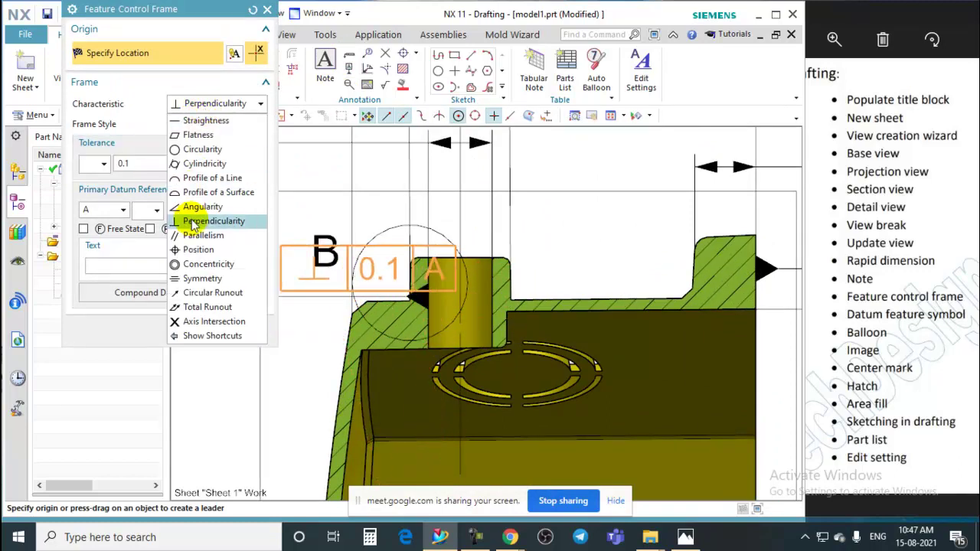
{"action": "left_click", "coordinate": [193, 264]}
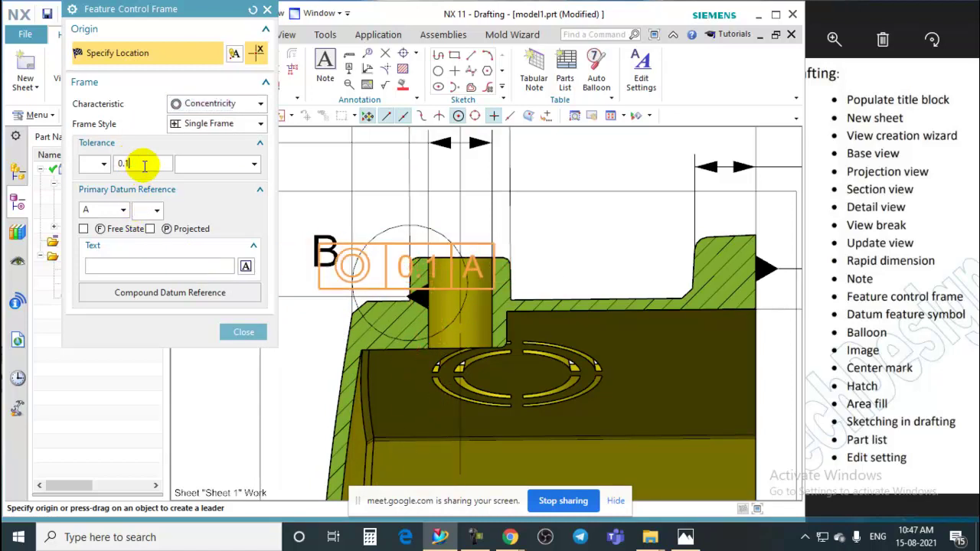
{"action": "key", "text": "BackSpace"}
{"action": "type", "text": "05"}
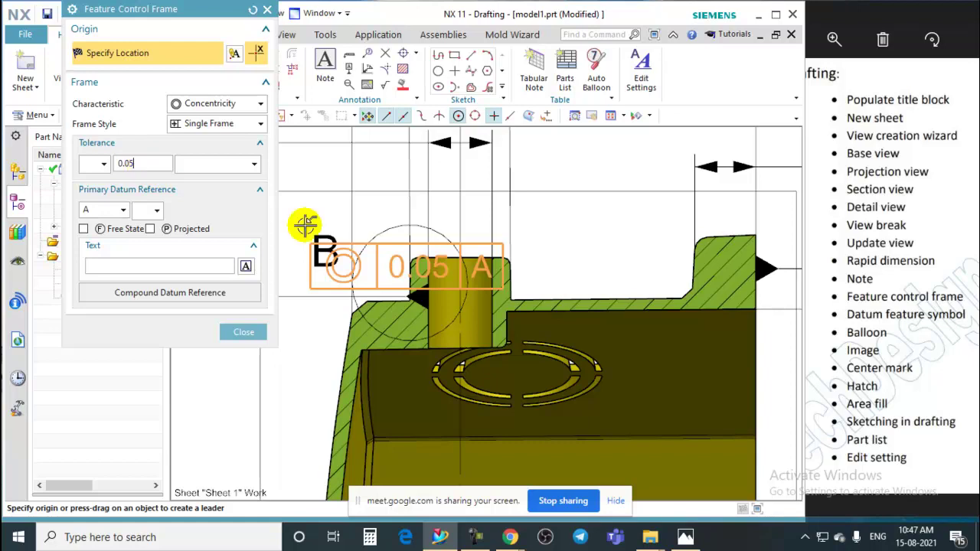
{"action": "left_click", "coordinate": [122, 210]}
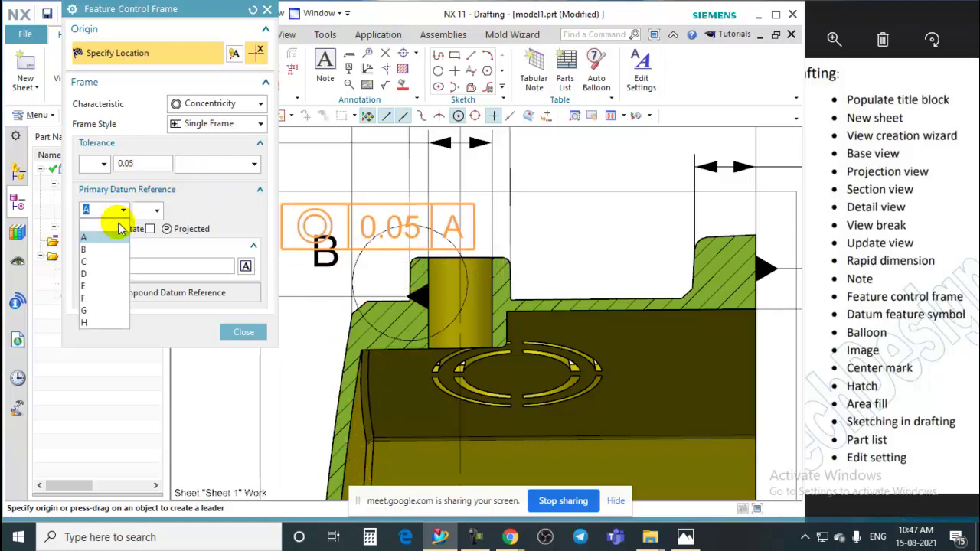
{"action": "left_click", "coordinate": [95, 234]}
- Place the concentricity frame above the pin and finish the command
{"action": "scroll", "coordinate": [420, 253], "scroll_direction": "down", "scroll_amount": 2}
{"action": "scroll", "coordinate": [452, 230], "scroll_direction": "down", "scroll_amount": 1}
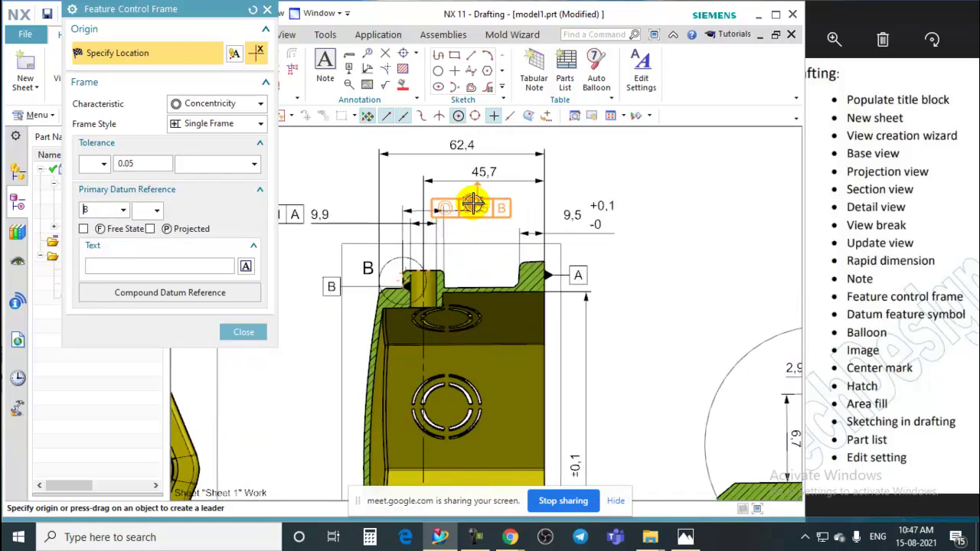
{"action": "scroll", "coordinate": [475, 215], "scroll_direction": "up", "scroll_amount": 4}
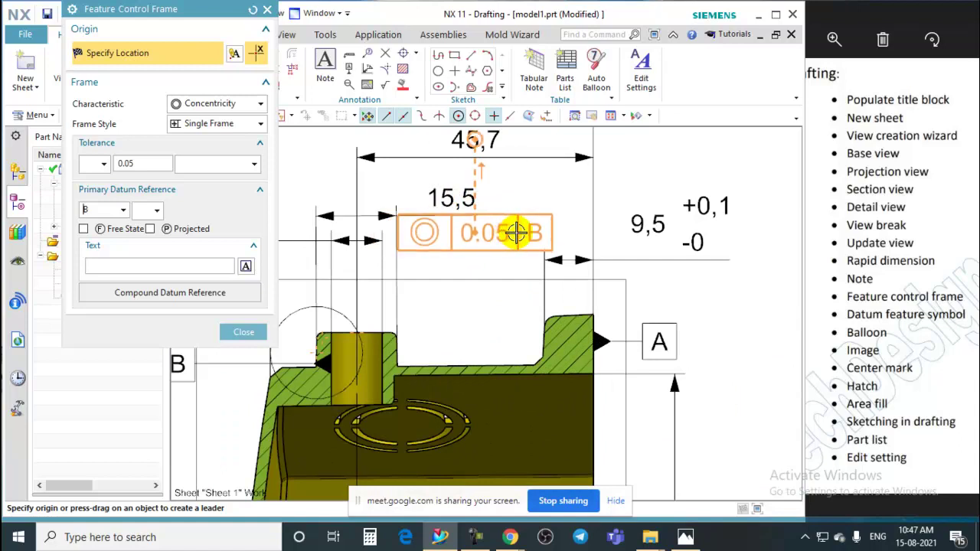
{"action": "left_click", "coordinate": [517, 232]}
{"action": "left_click", "coordinate": [243, 332]}
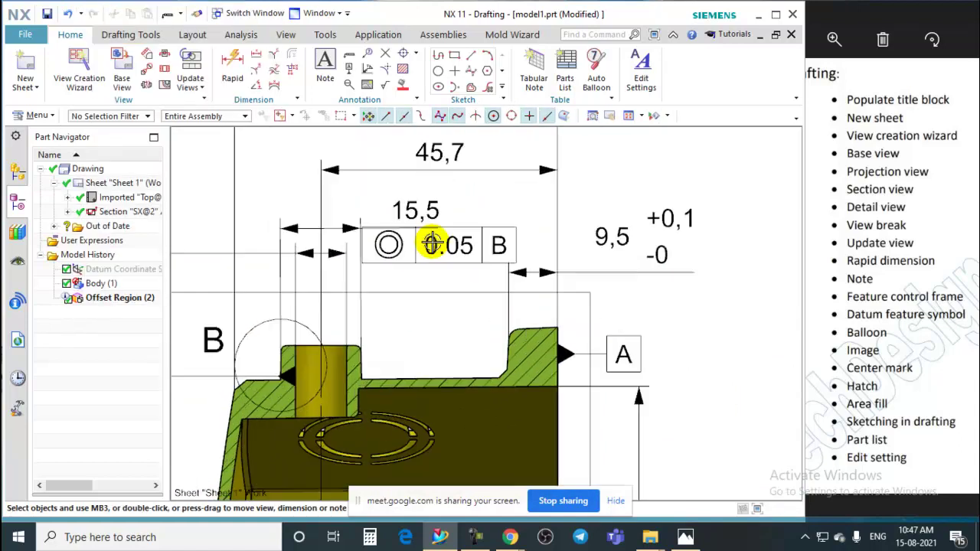
{"action": "scroll", "coordinate": [432, 244], "scroll_direction": "up", "scroll_amount": 2}
- Move the concentricity frame and shift the 15,5 dimension text to the left
{"action": "mouse_move", "coordinate": [466, 230]}
{"action": "left_mouse_down"}
{"action": "mouse_move", "coordinate": [393, 256]}
{"action": "mouse_move", "coordinate": [439, 259]}
{"action": "left_mouse_up"}
{"action": "scroll", "coordinate": [467, 245], "scroll_direction": "down", "scroll_amount": 2}
{"action": "scroll", "coordinate": [499, 228], "scroll_direction": "down", "scroll_amount": 1}
{"action": "scroll", "coordinate": [518, 232], "scroll_direction": "up", "scroll_amount": 1}
{"action": "scroll", "coordinate": [460, 225], "scroll_direction": "down", "scroll_amount": 1}
{"action": "scroll", "coordinate": [479, 230], "scroll_direction": "up", "scroll_amount": 1}
{"action": "scroll", "coordinate": [486, 245], "scroll_direction": "down", "scroll_amount": 1}
{"action": "scroll", "coordinate": [494, 241], "scroll_direction": "down", "scroll_amount": 2}
{"action": "scroll", "coordinate": [511, 245], "scroll_direction": "up", "scroll_amount": 3}
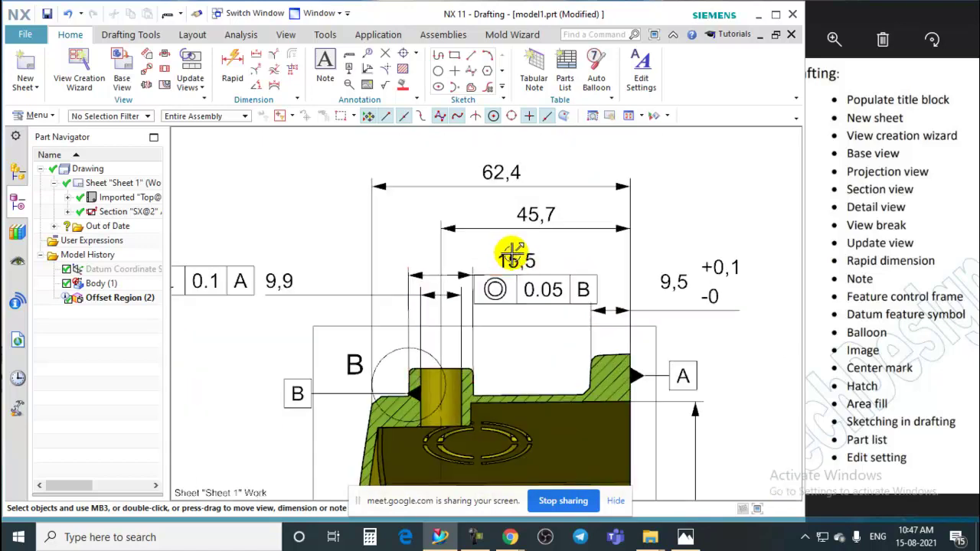
{"action": "left_click_drag", "start_coordinate": [519, 258], "coordinate": [268, 206]}
{"action": "mouse_move", "coordinate": [503, 287]}
{"action": "left_mouse_down"}
{"action": "mouse_move", "coordinate": [235, 188]}
{"action": "mouse_move", "coordinate": [225, 212]}
{"action": "mouse_move", "coordinate": [192, 208]}
{"action": "mouse_move", "coordinate": [215, 194]}
{"action": "mouse_move", "coordinate": [215, 205]}
{"action": "left_mouse_up"}
- Lift the 15,5 dimension higher and tuck the 0.05 concentricity frame just beneath it
{"action": "scroll", "coordinate": [367, 223], "scroll_direction": "down", "scroll_amount": 1}
{"action": "scroll", "coordinate": [510, 265], "scroll_direction": "up", "scroll_amount": 2}
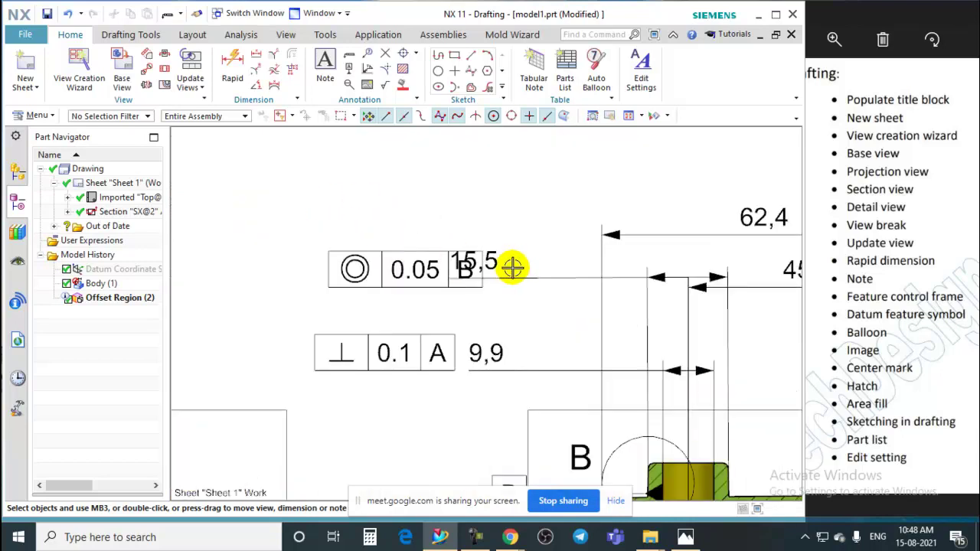
{"action": "left_click_drag", "start_coordinate": [505, 276], "coordinate": [495, 174]}
{"action": "mouse_move", "coordinate": [405, 269]}
{"action": "left_mouse_down"}
{"action": "mouse_move", "coordinate": [496, 182]}
{"action": "mouse_move", "coordinate": [507, 206]}
{"action": "mouse_move", "coordinate": [558, 199]}
{"action": "mouse_move", "coordinate": [520, 215]}
{"action": "mouse_move", "coordinate": [548, 216]}
{"action": "left_mouse_up"}
{"action": "left_click", "coordinate": [389, 197]}
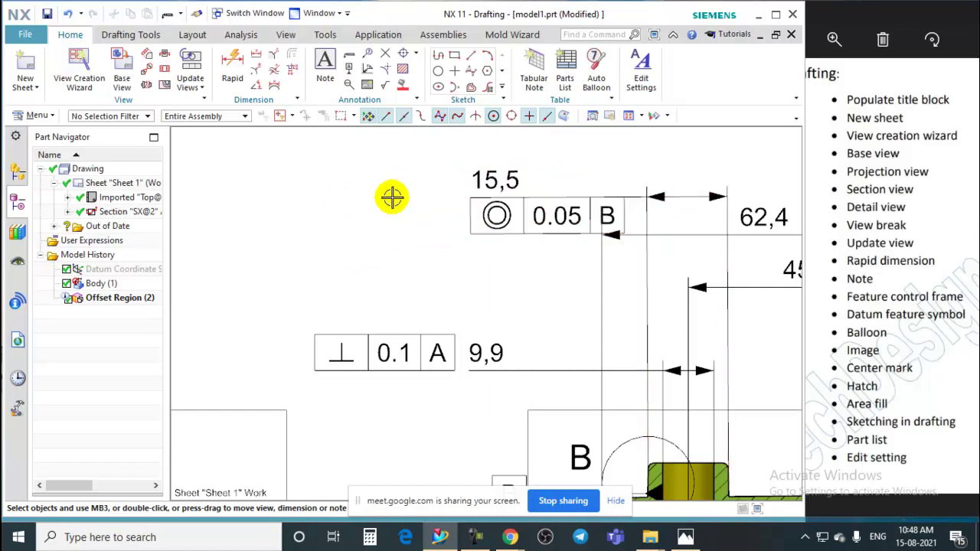
{"action": "scroll", "coordinate": [413, 192], "scroll_direction": "down", "scroll_amount": 2}
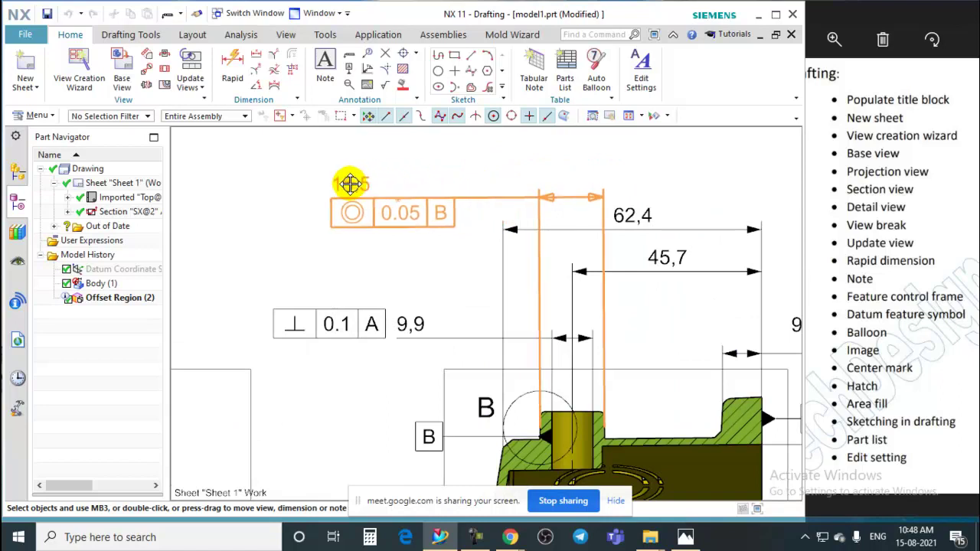
{"action": "scroll", "coordinate": [469, 229], "scroll_direction": "down", "scroll_amount": 2}
{"action": "scroll", "coordinate": [468, 229], "scroll_direction": "down", "scroll_amount": 2}
{"action": "scroll", "coordinate": [406, 270], "scroll_direction": "up", "scroll_amount": 2}
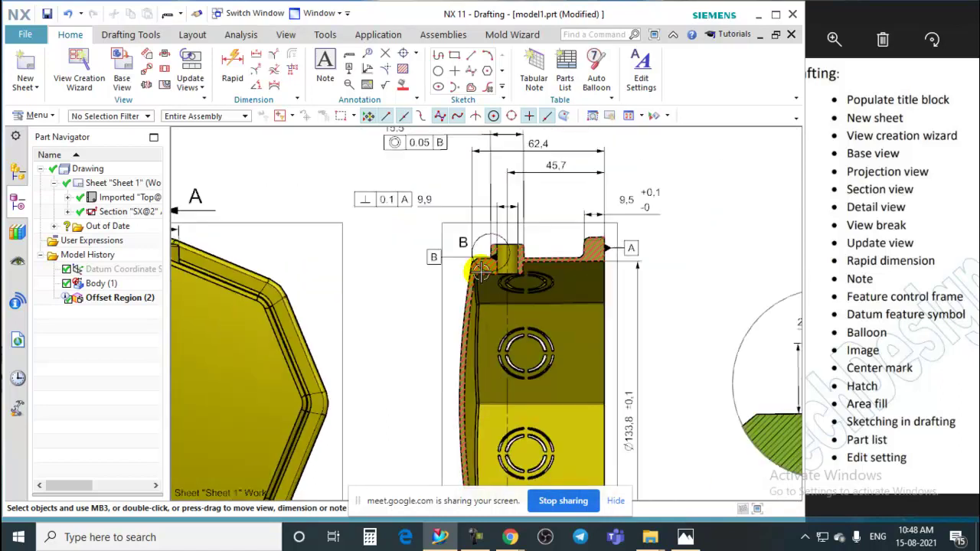
{"action": "scroll", "coordinate": [406, 270], "scroll_direction": "up", "scroll_amount": 2}
{"action": "left_click_drag", "start_coordinate": [413, 268], "coordinate": [588, 239]}
{"action": "scroll", "coordinate": [608, 288], "scroll_direction": "down", "scroll_amount": 2}
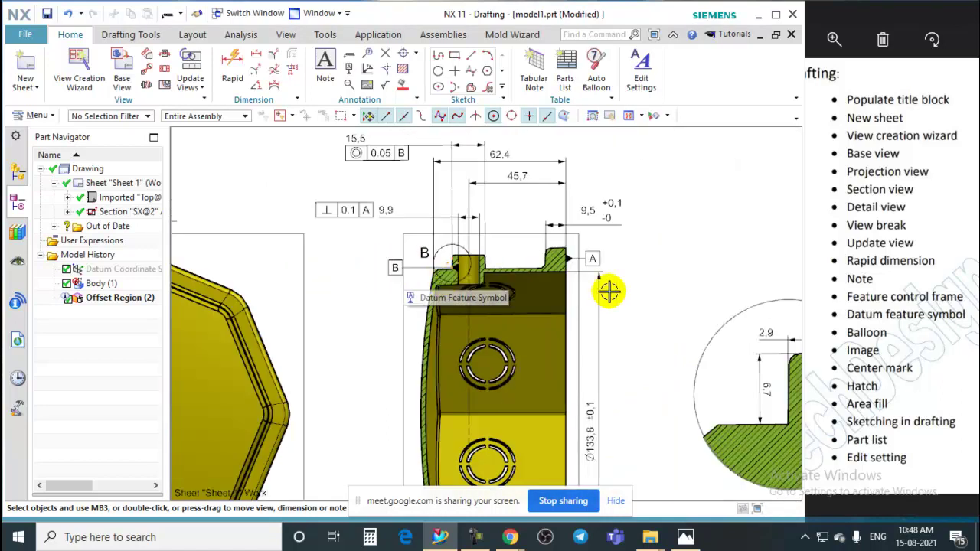
{"action": "scroll", "coordinate": [588, 239], "scroll_direction": "up", "scroll_amount": 2}
{"action": "left_click", "coordinate": [580, 237]}
{"action": "scroll", "coordinate": [551, 242], "scroll_direction": "down", "scroll_amount": 1}
{"action": "scroll", "coordinate": [517, 247], "scroll_direction": "up", "scroll_amount": 2}
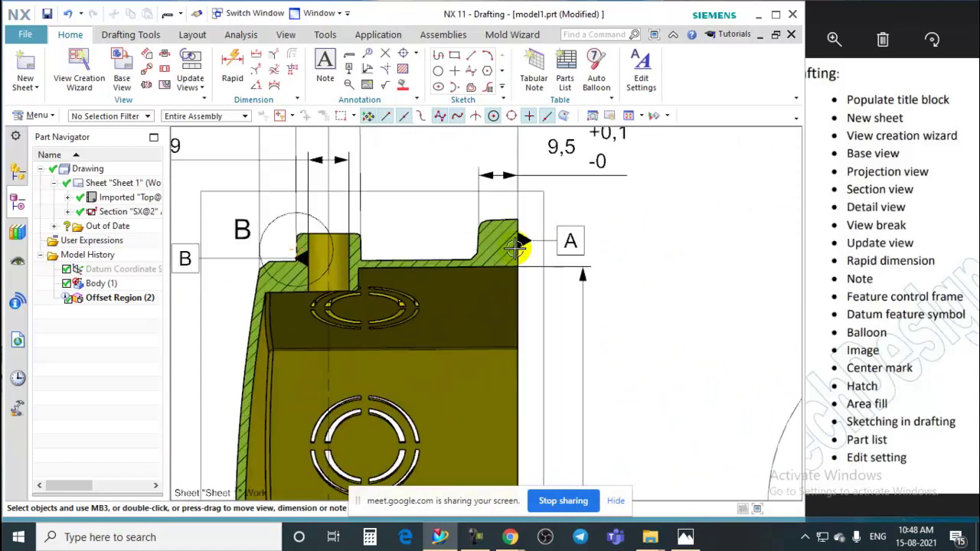
{"action": "scroll", "coordinate": [521, 230], "scroll_direction": "up", "scroll_amount": 1}
{"action": "scroll", "coordinate": [523, 212], "scroll_direction": "up", "scroll_amount": 1}
{"action": "scroll", "coordinate": [518, 207], "scroll_direction": "down", "scroll_amount": 1}
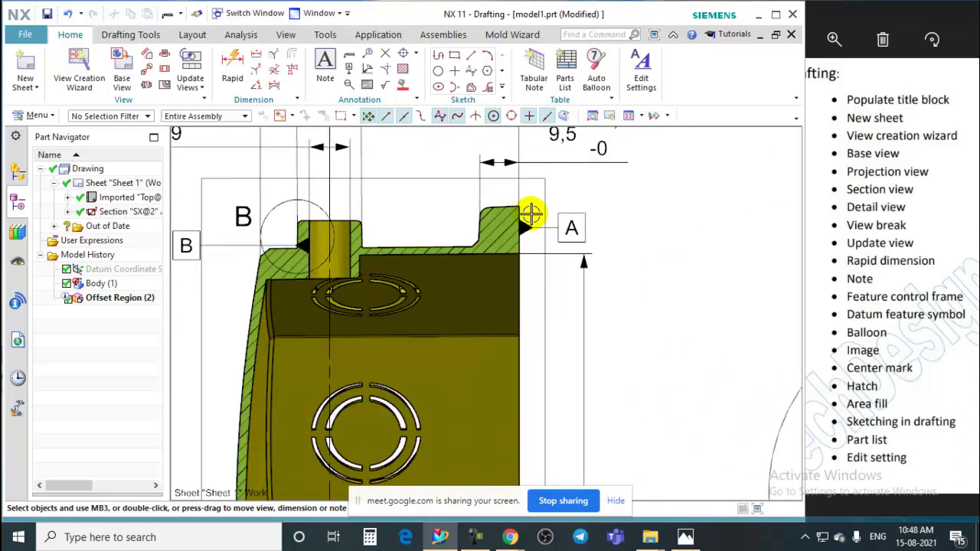
{"action": "scroll", "coordinate": [528, 210], "scroll_direction": "up", "scroll_amount": 1}
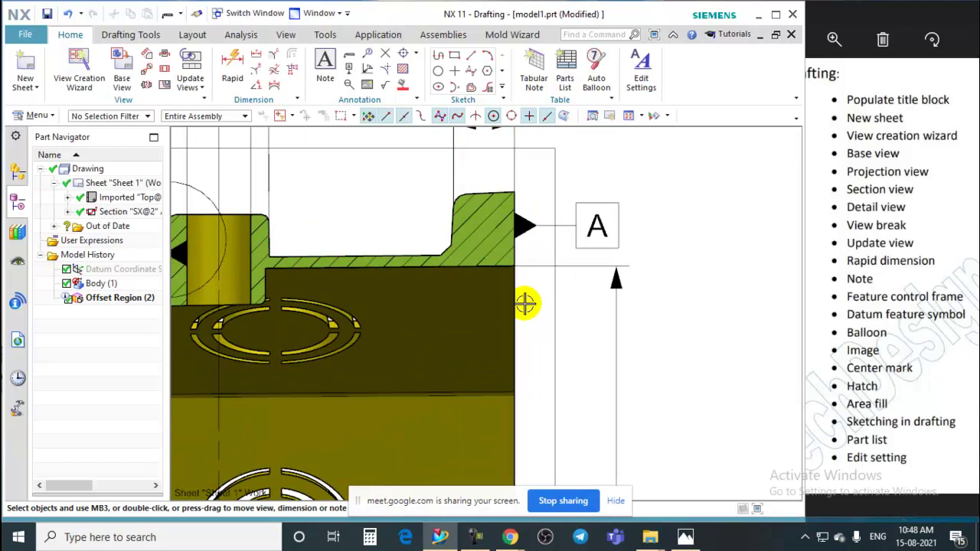
{"action": "scroll", "coordinate": [523, 203], "scroll_direction": "down", "scroll_amount": 1}
{"action": "scroll", "coordinate": [429, 268], "scroll_direction": "down", "scroll_amount": 1}
{"action": "scroll", "coordinate": [415, 273], "scroll_direction": "up", "scroll_amount": 1}
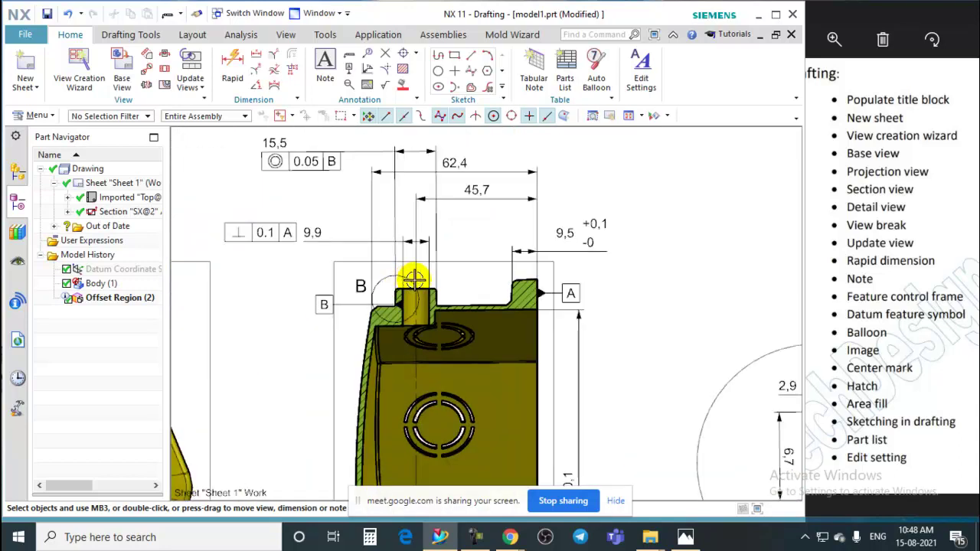
{"action": "scroll", "coordinate": [419, 258], "scroll_direction": "up", "scroll_amount": 1}
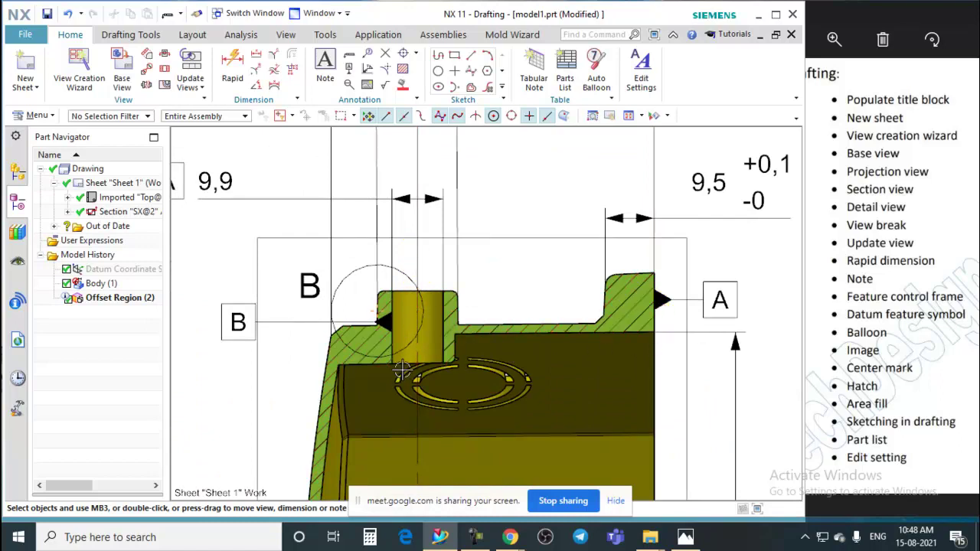
{"action": "scroll", "coordinate": [402, 371], "scroll_direction": "down", "scroll_amount": 1}
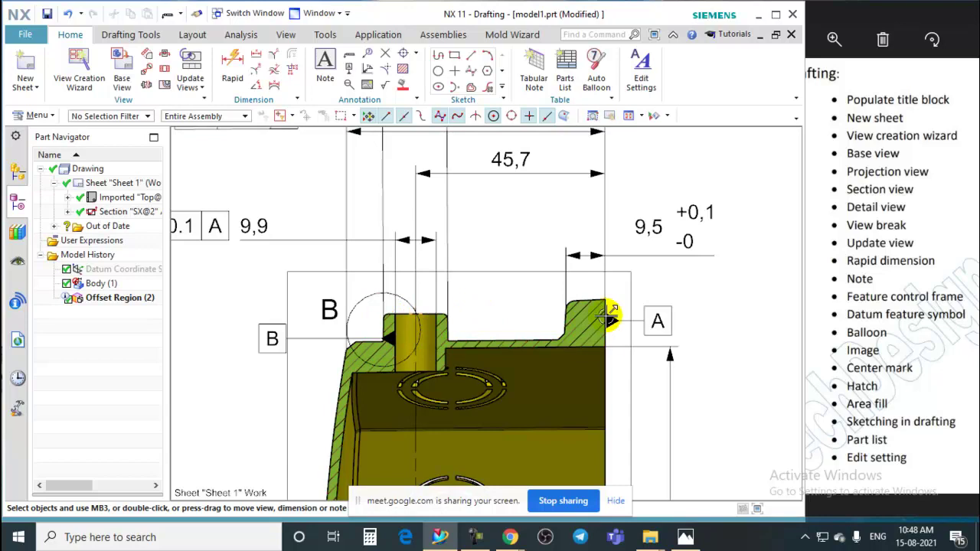
{"action": "scroll", "coordinate": [607, 322], "scroll_direction": "down", "scroll_amount": 1}
{"action": "scroll", "coordinate": [602, 344], "scroll_direction": "down", "scroll_amount": 1}
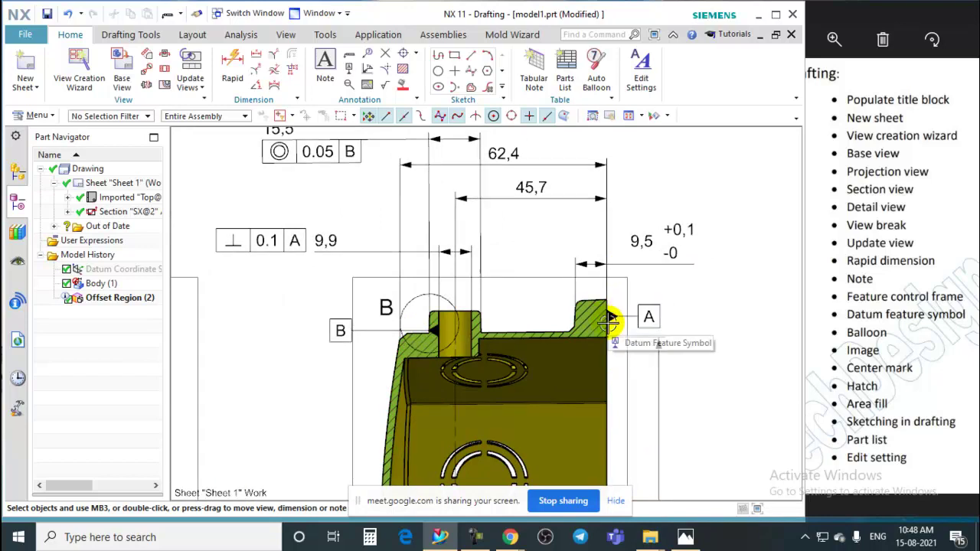
{"action": "scroll", "coordinate": [609, 325], "scroll_direction": "up", "scroll_amount": 2}
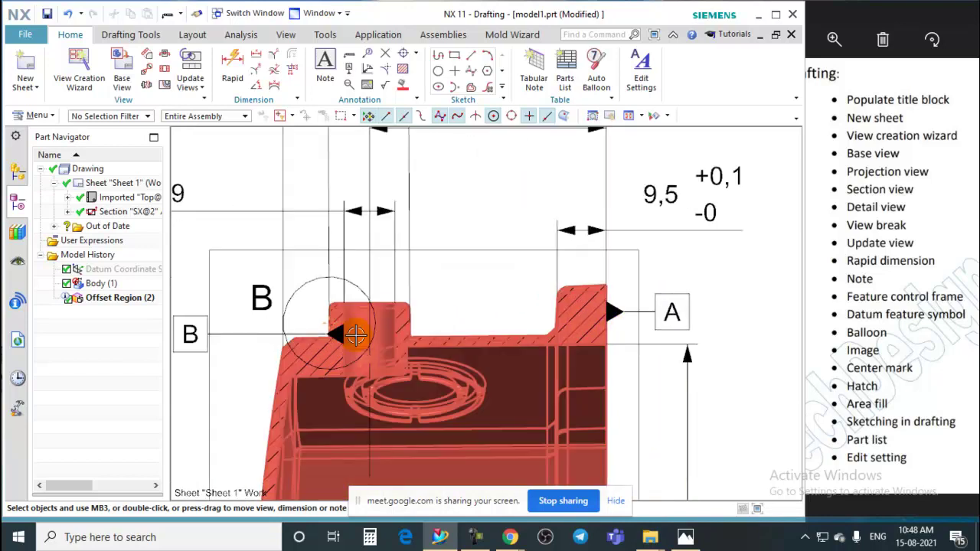
{"action": "scroll", "coordinate": [356, 334], "scroll_direction": "down", "scroll_amount": 2}
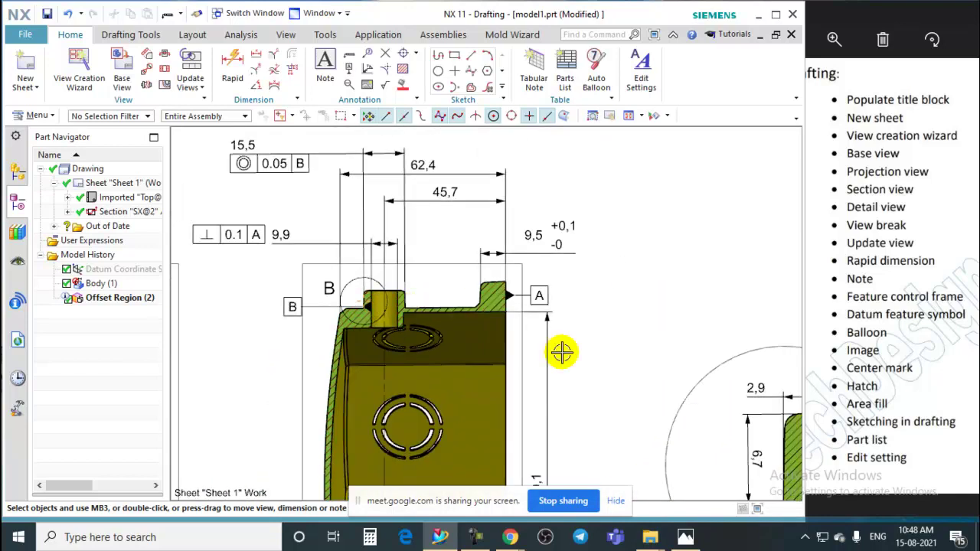
{"action": "scroll", "coordinate": [421, 263], "scroll_direction": "down", "scroll_amount": 1}
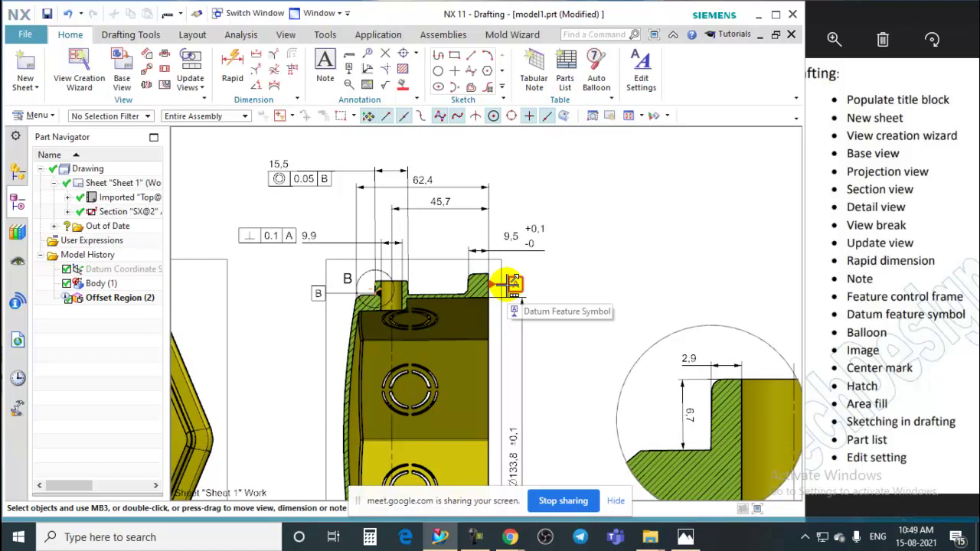
- Zoom in on the section view and select the 45,7 dimension
{"action": "scroll", "coordinate": [449, 207], "scroll_direction": "down", "scroll_amount": 2}
{"action": "scroll", "coordinate": [470, 230], "scroll_direction": "up", "scroll_amount": 1}
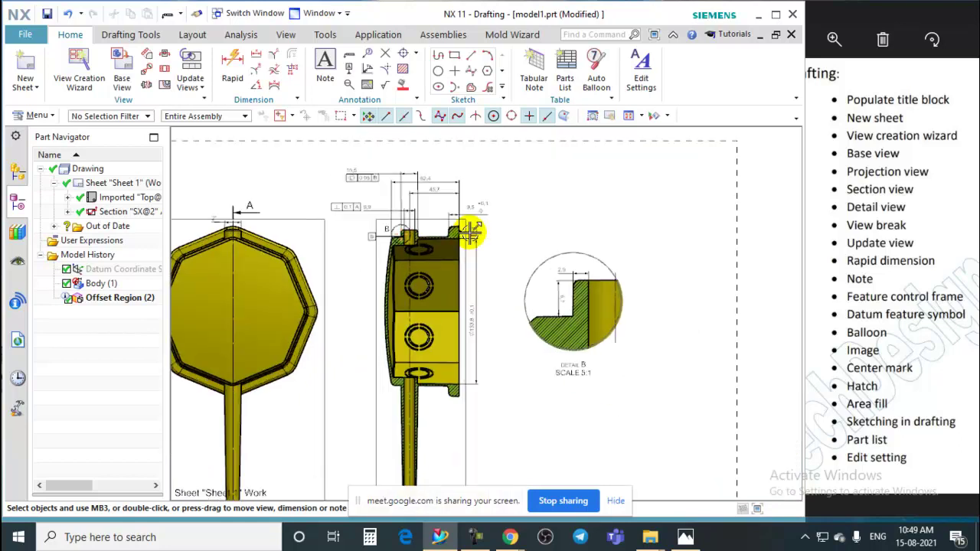
{"action": "scroll", "coordinate": [449, 171], "scroll_direction": "up", "scroll_amount": 2}
{"action": "scroll", "coordinate": [402, 186], "scroll_direction": "up", "scroll_amount": 2}
{"action": "scroll", "coordinate": [401, 186], "scroll_direction": "down", "scroll_amount": 2}
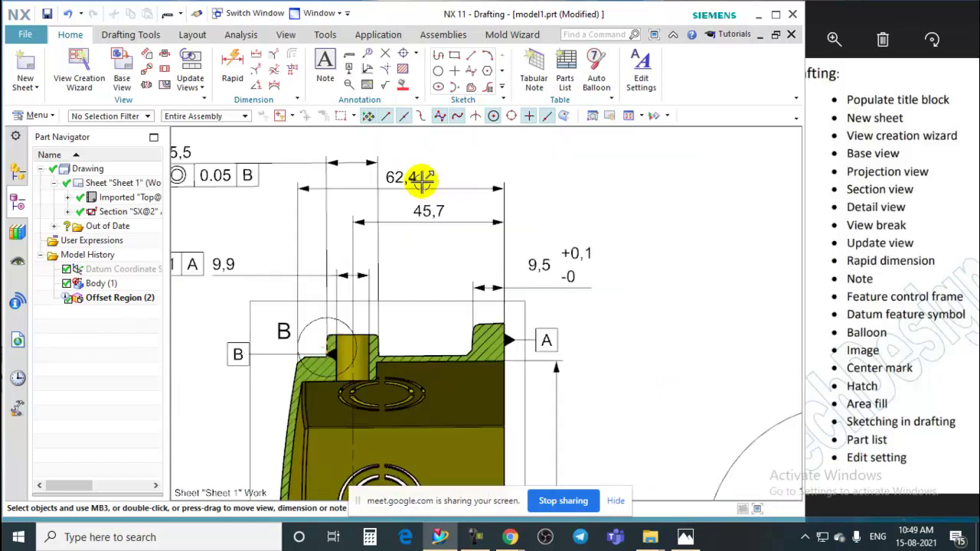
{"action": "scroll", "coordinate": [416, 179], "scroll_direction": "up", "scroll_amount": 2}
{"action": "scroll", "coordinate": [399, 189], "scroll_direction": "down", "scroll_amount": 1}
{"action": "scroll", "coordinate": [422, 180], "scroll_direction": "up", "scroll_amount": 1}
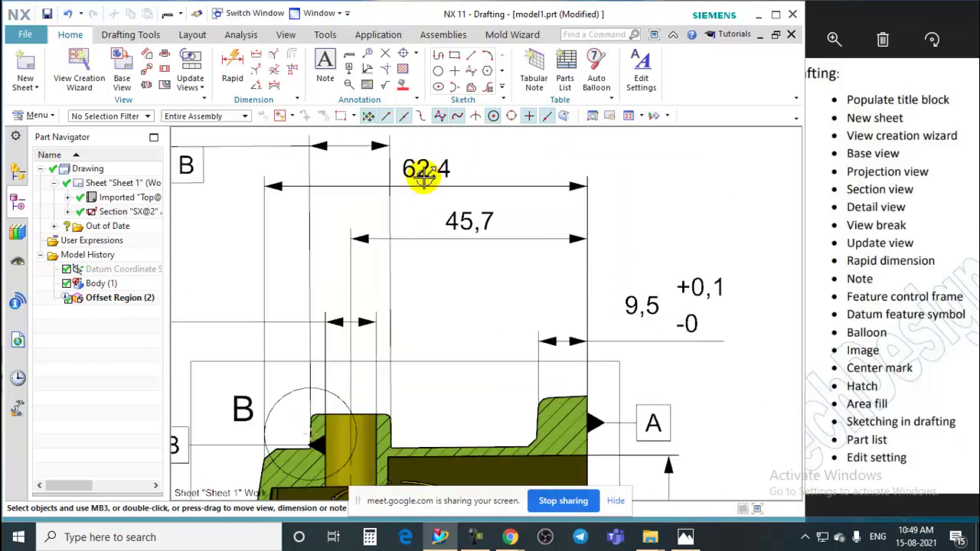
{"action": "scroll", "coordinate": [448, 225], "scroll_direction": "down", "scroll_amount": 4}
{"action": "scroll", "coordinate": [479, 262], "scroll_direction": "up", "scroll_amount": 2}
{"action": "scroll", "coordinate": [461, 193], "scroll_direction": "up", "scroll_amount": 2}
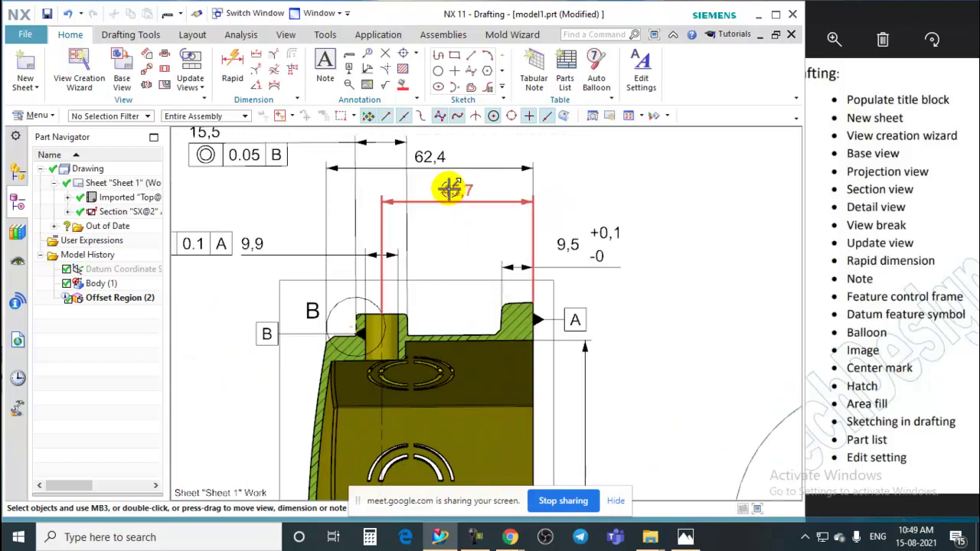
{"action": "scroll", "coordinate": [461, 193], "scroll_direction": "up", "scroll_amount": 3}
{"action": "scroll", "coordinate": [459, 195], "scroll_direction": "down", "scroll_amount": 1}
{"action": "left_click", "coordinate": [460, 195]}
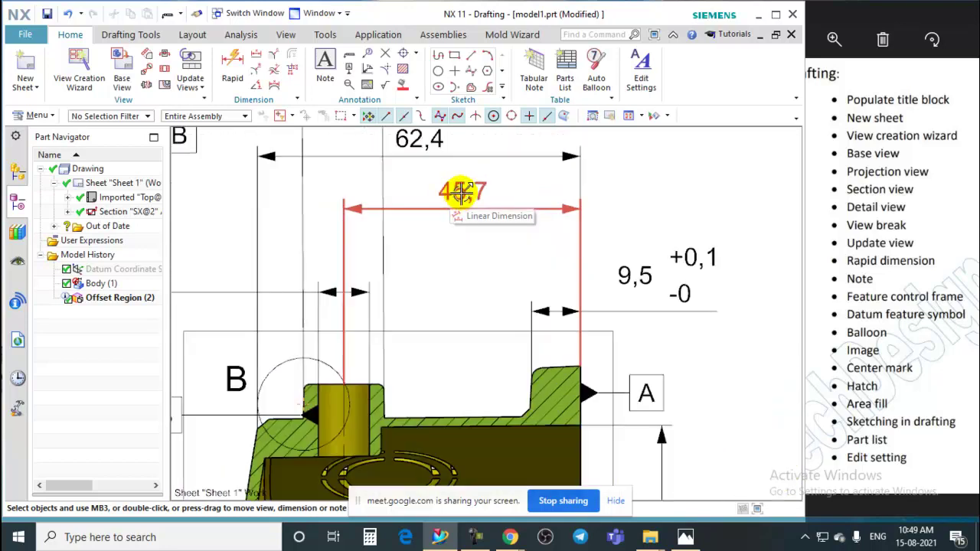
{"action": "left_click", "coordinate": [460, 189]}
- Apply an Equal Bilateral Tolerance of ±0,05 to the 45,7 dimension
{"action": "double_click", "coordinate": [460, 189]}
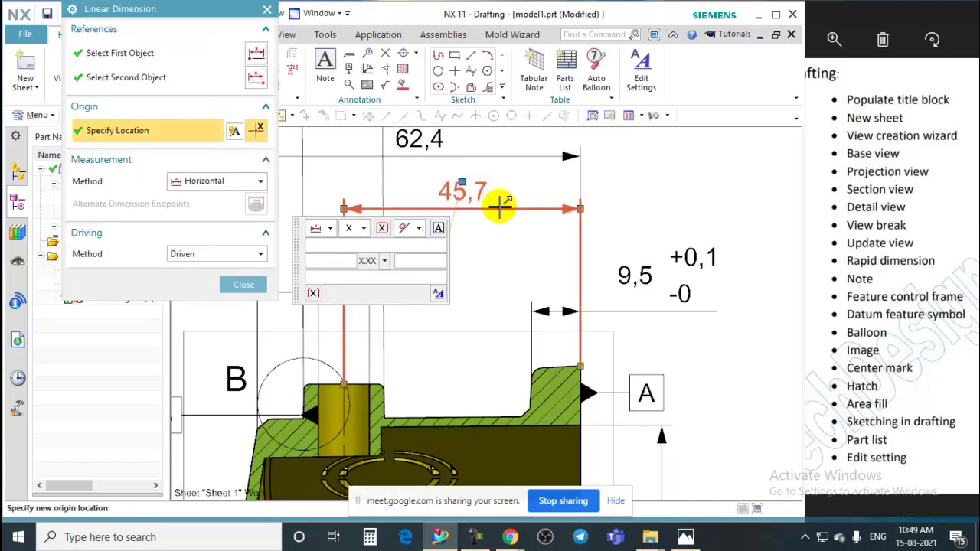
{"action": "left_click", "coordinate": [383, 261]}
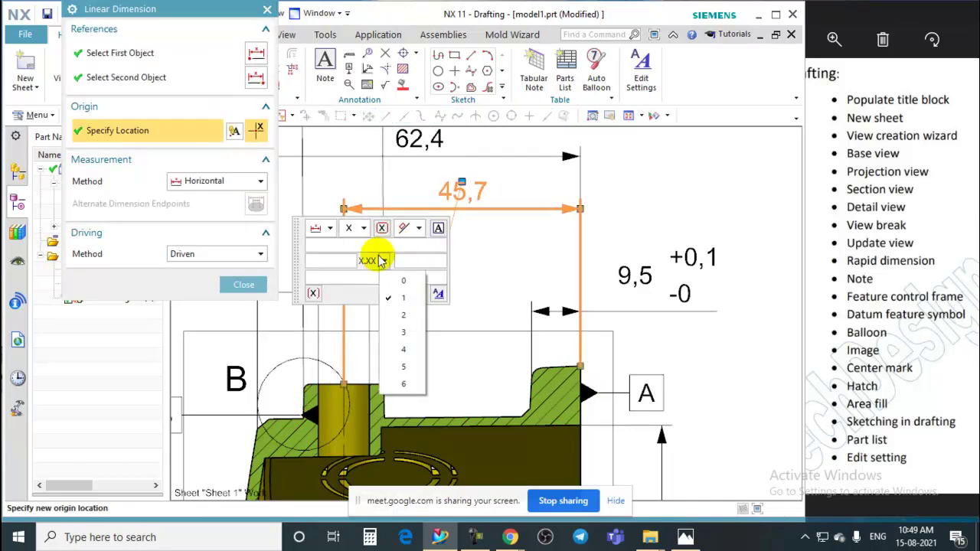
{"action": "left_click", "coordinate": [363, 228]}
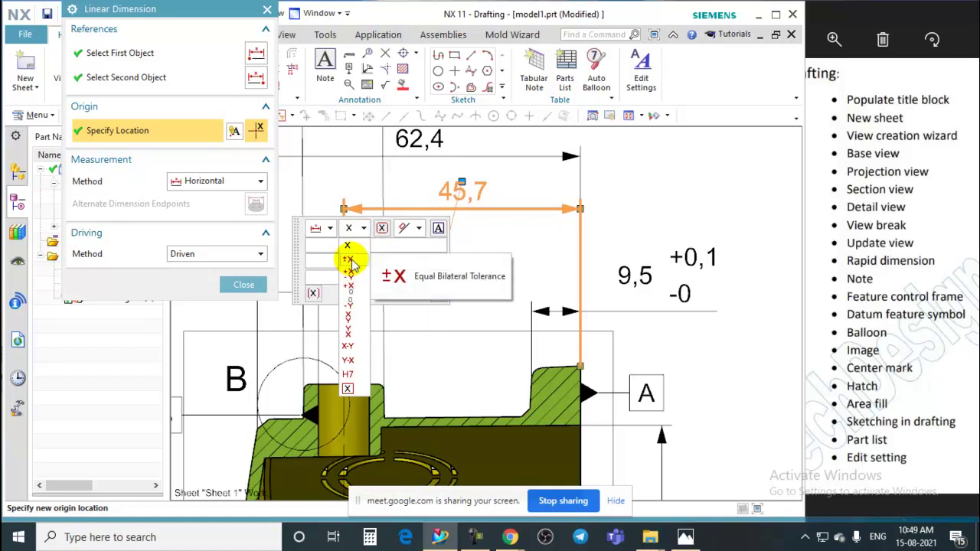
{"action": "left_click", "coordinate": [351, 261]}
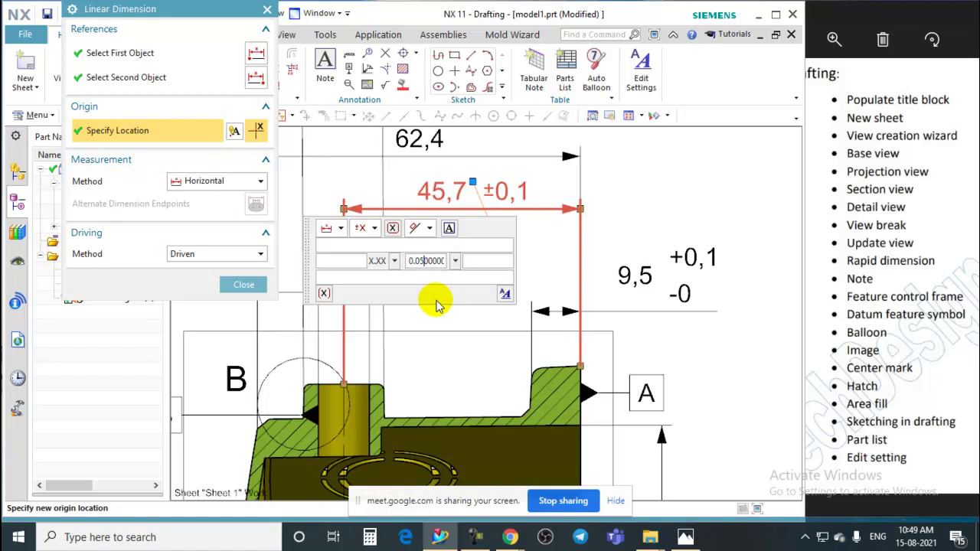
{"action": "left_click", "coordinate": [243, 284]}
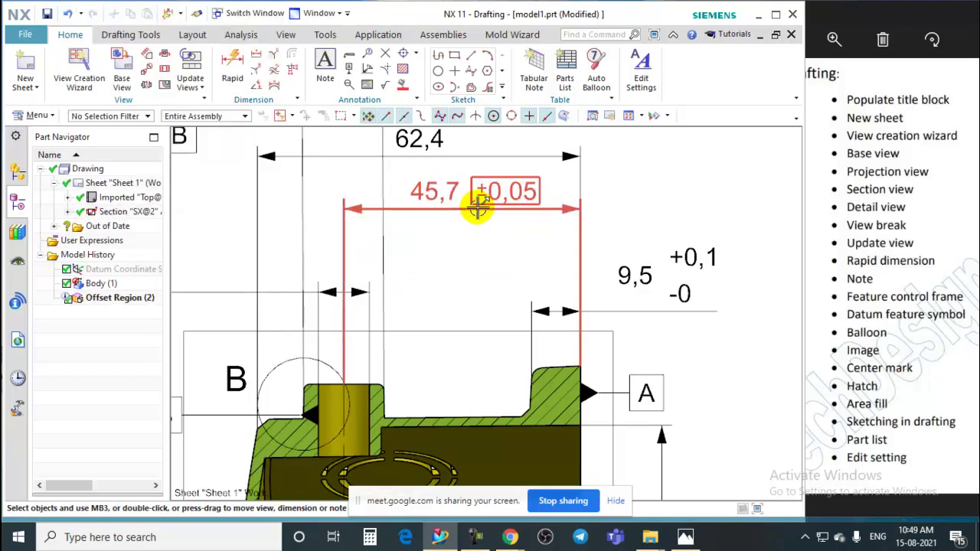
- Drag the 62,4 dimension line slightly lower, closer to the 45,7 dimension
{"action": "scroll", "coordinate": [477, 192], "scroll_direction": "down", "scroll_amount": 1}
{"action": "scroll", "coordinate": [503, 192], "scroll_direction": "down", "scroll_amount": 1}
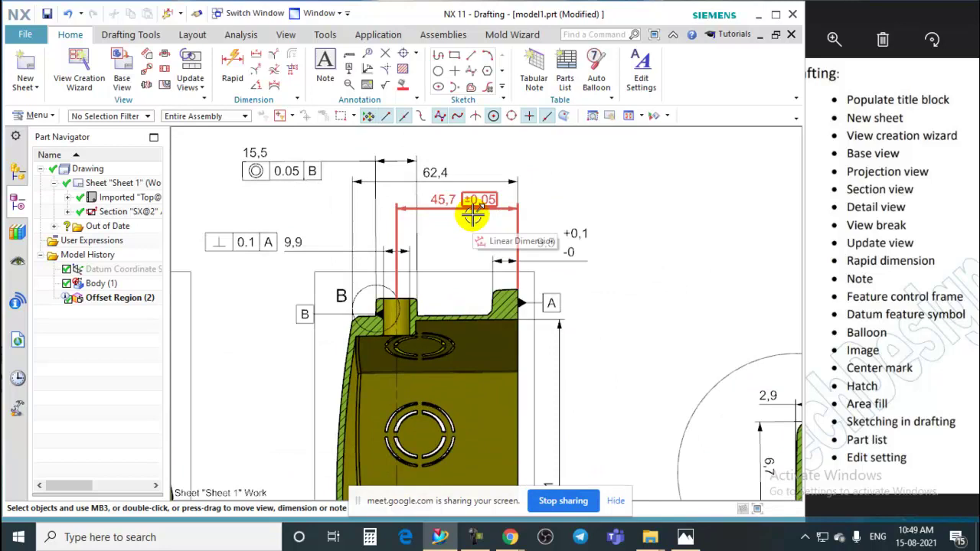
{"action": "scroll", "coordinate": [472, 217], "scroll_direction": "down", "scroll_amount": 3}
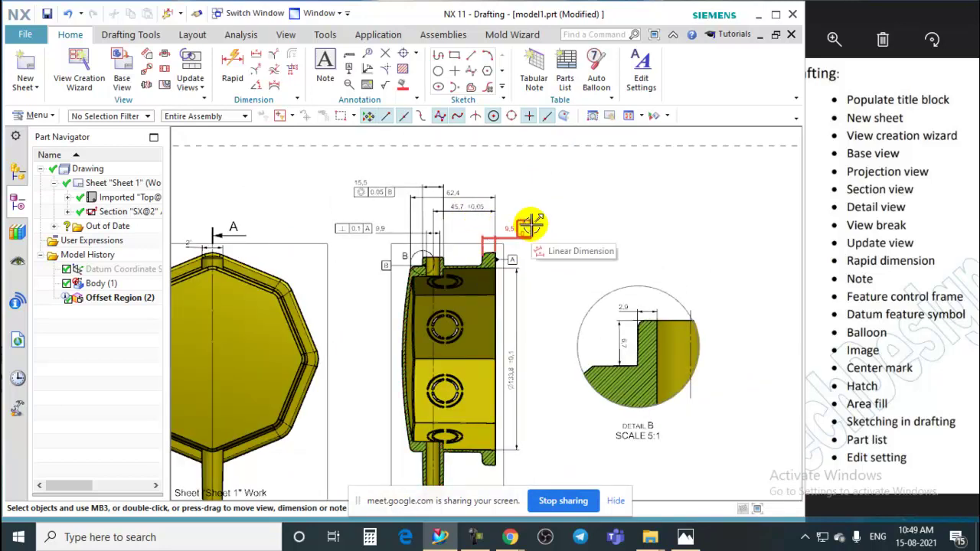
{"action": "scroll", "coordinate": [528, 224], "scroll_direction": "down", "scroll_amount": 1}
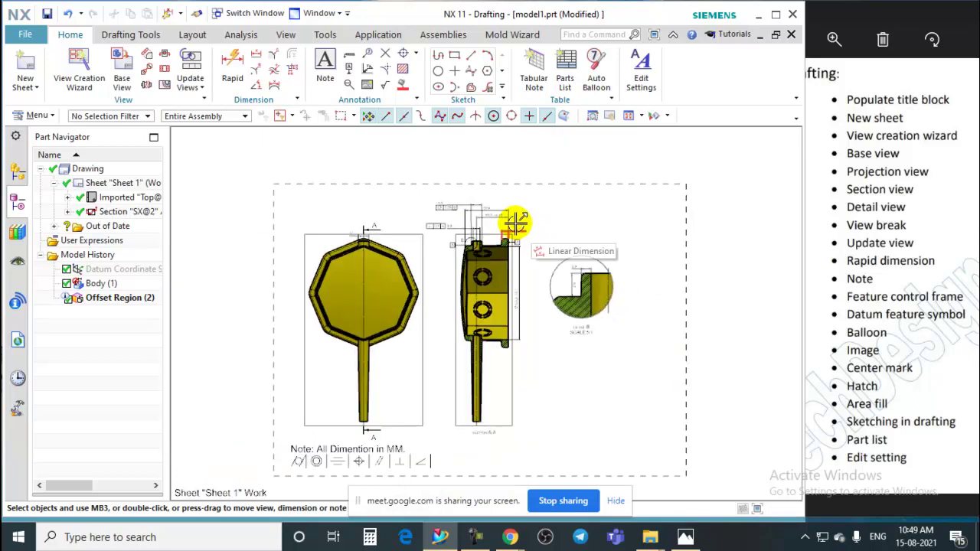
{"action": "scroll", "coordinate": [518, 229], "scroll_direction": "up", "scroll_amount": 1}
{"action": "scroll", "coordinate": [517, 243], "scroll_direction": "up", "scroll_amount": 1}
{"action": "scroll", "coordinate": [514, 251], "scroll_direction": "up", "scroll_amount": 1}
{"action": "scroll", "coordinate": [467, 188], "scroll_direction": "up", "scroll_amount": 2}
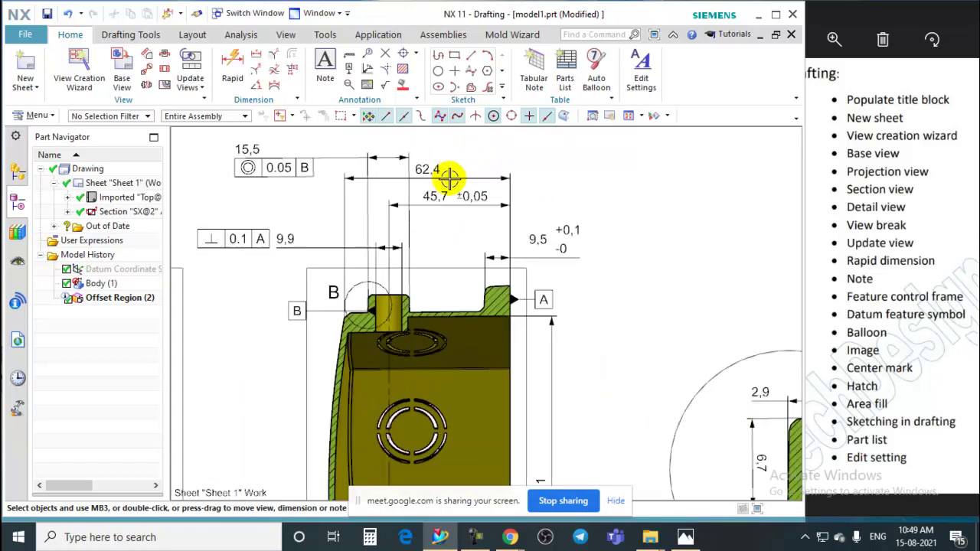
{"action": "left_click_drag", "start_coordinate": [421, 170], "coordinate": [421, 188]}
- Open the Datum Feature Symbol tool, then close it without placing a symbol
{"action": "scroll", "coordinate": [437, 179], "scroll_direction": "down", "scroll_amount": 1}
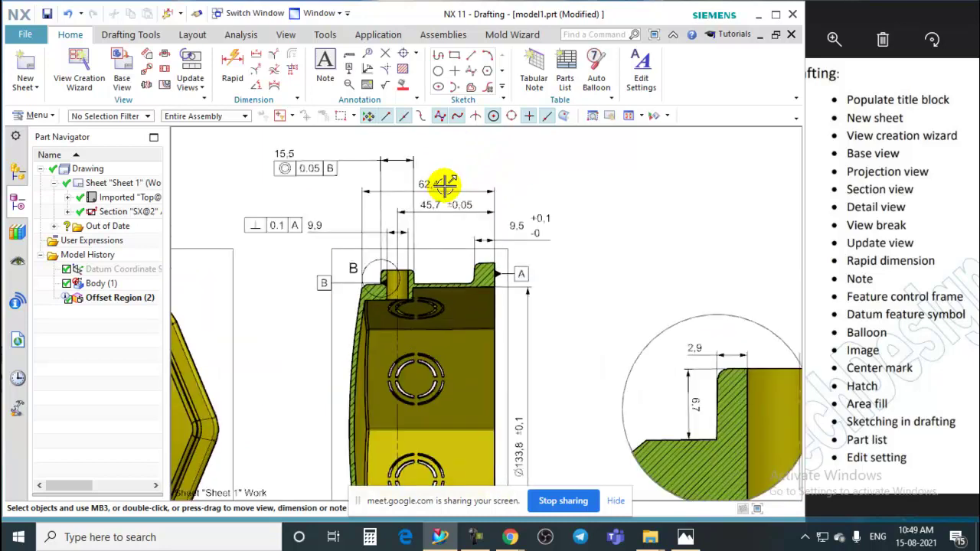
{"action": "scroll", "coordinate": [431, 186], "scroll_direction": "down", "scroll_amount": 1}
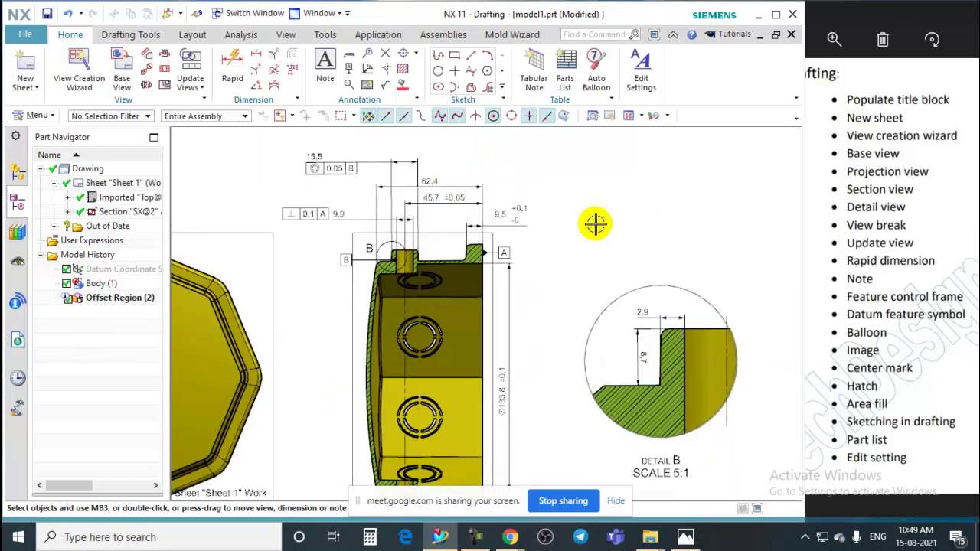
{"action": "scroll", "coordinate": [592, 221], "scroll_direction": "down", "scroll_amount": 2}
{"action": "scroll", "coordinate": [550, 255], "scroll_direction": "up", "scroll_amount": 3}
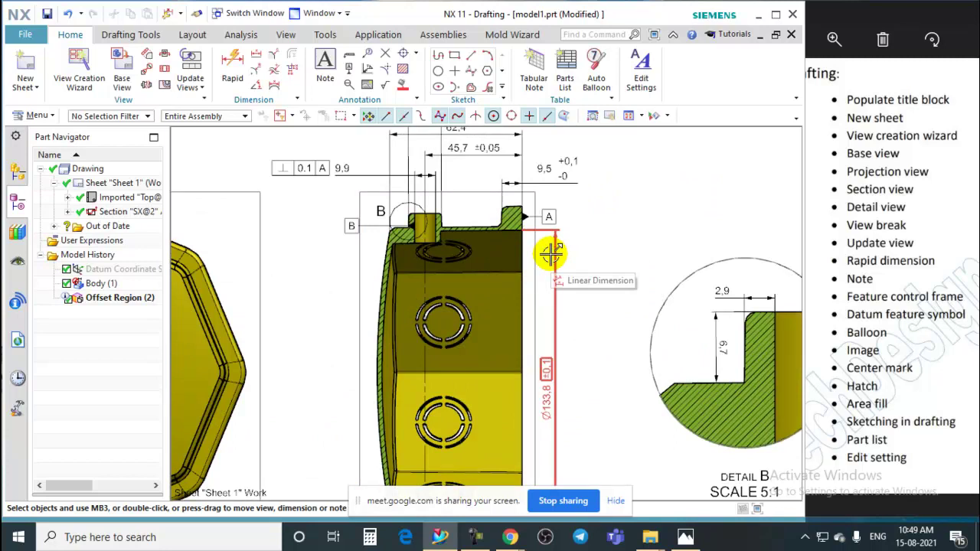
{"action": "scroll", "coordinate": [552, 254], "scroll_direction": "down", "scroll_amount": 2}
{"action": "scroll", "coordinate": [546, 276], "scroll_direction": "down", "scroll_amount": 1}
{"action": "scroll", "coordinate": [542, 293], "scroll_direction": "up", "scroll_amount": 1}
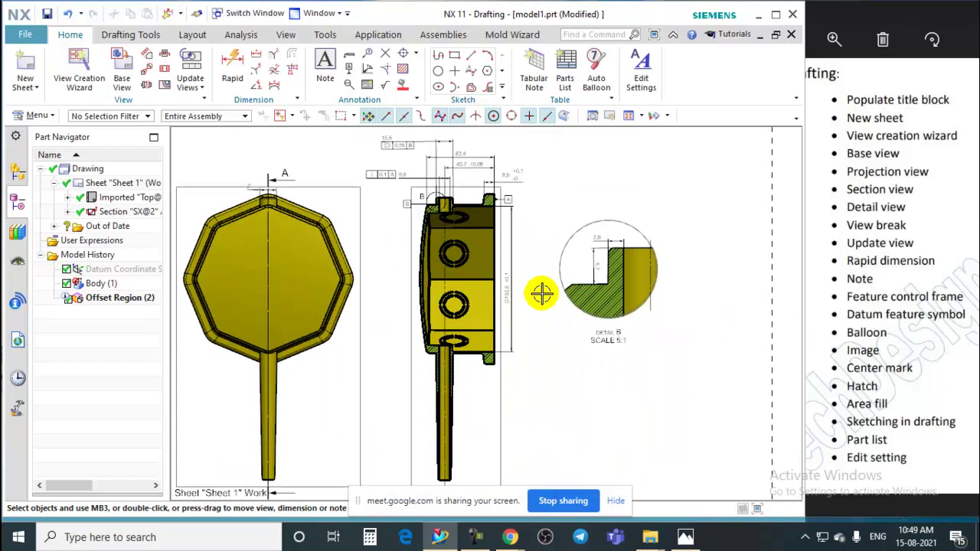
{"action": "scroll", "coordinate": [541, 294], "scroll_direction": "down", "scroll_amount": 2}
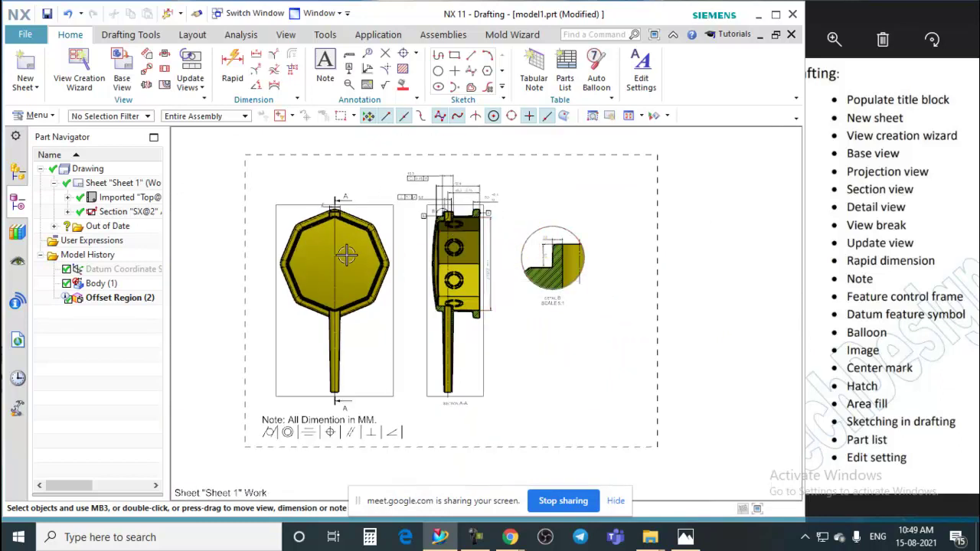
{"action": "scroll", "coordinate": [347, 255], "scroll_direction": "up", "scroll_amount": 3}
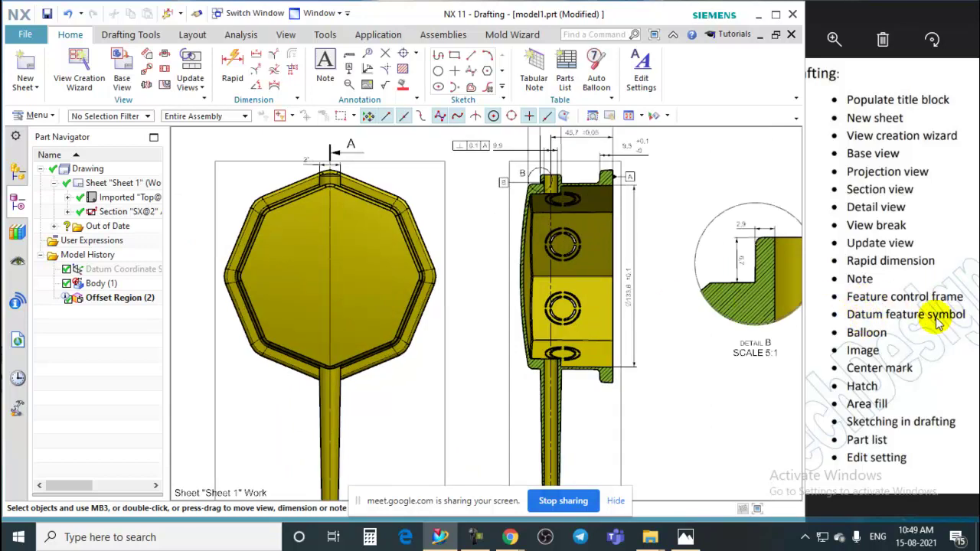
{"action": "left_click", "coordinate": [349, 67]}
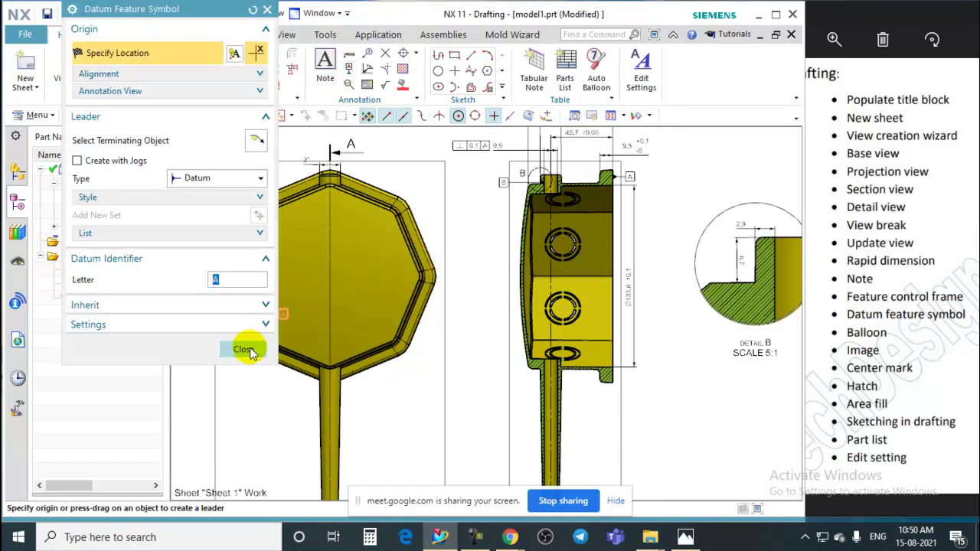
{"action": "left_click", "coordinate": [245, 350]}
{"action": "scroll", "coordinate": [421, 303], "scroll_direction": "down", "scroll_amount": 2}
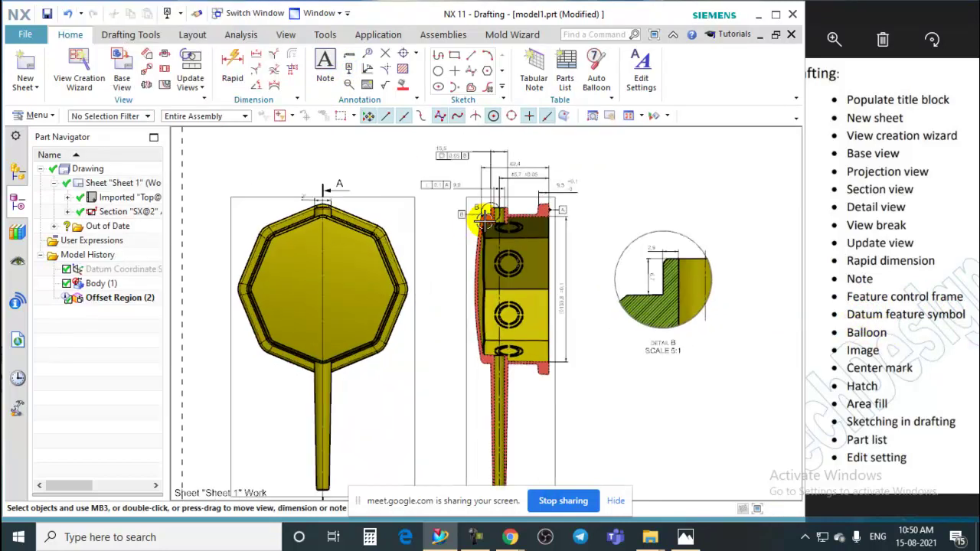
- Start ballooning at number 1 and place balloon 1 beside the octagon view's top
{"action": "left_click", "coordinate": [370, 58]}
{"action": "scroll", "coordinate": [490, 164], "scroll_direction": "up", "scroll_amount": 2}
{"action": "scroll", "coordinate": [498, 184], "scroll_direction": "up", "scroll_amount": 2}
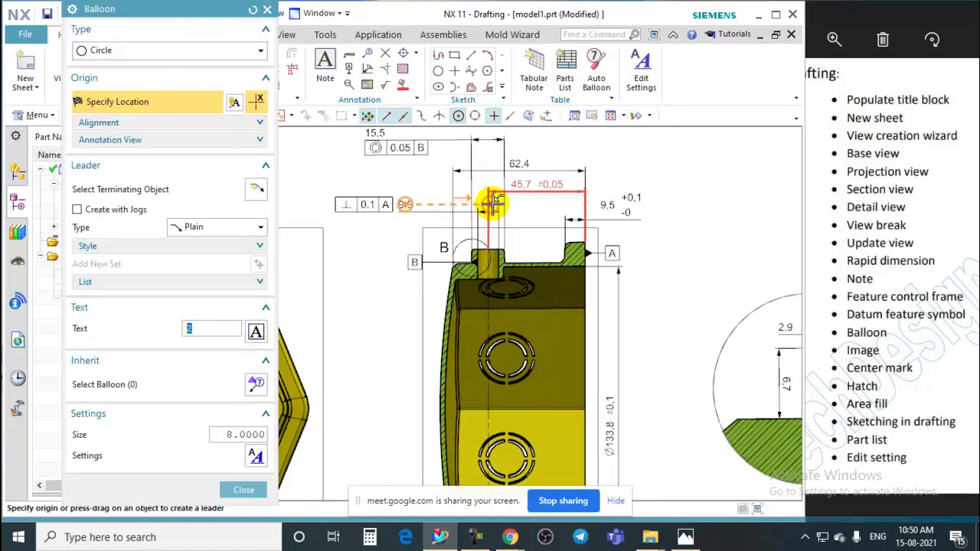
{"action": "scroll", "coordinate": [536, 193], "scroll_direction": "up", "scroll_amount": 2}
{"action": "scroll", "coordinate": [689, 230], "scroll_direction": "up", "scroll_amount": 2}
{"action": "scroll", "coordinate": [696, 284], "scroll_direction": "down", "scroll_amount": 2}
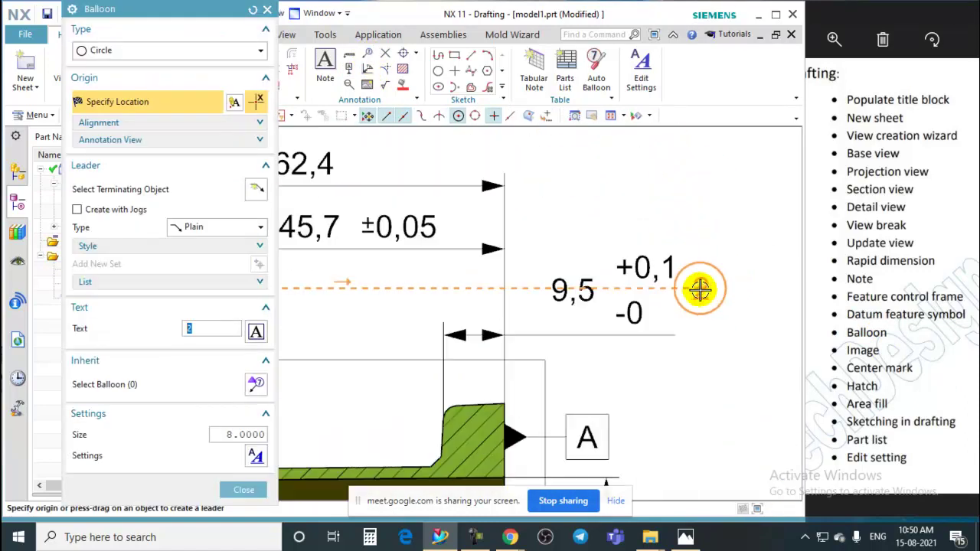
{"action": "type", "text": "1"}
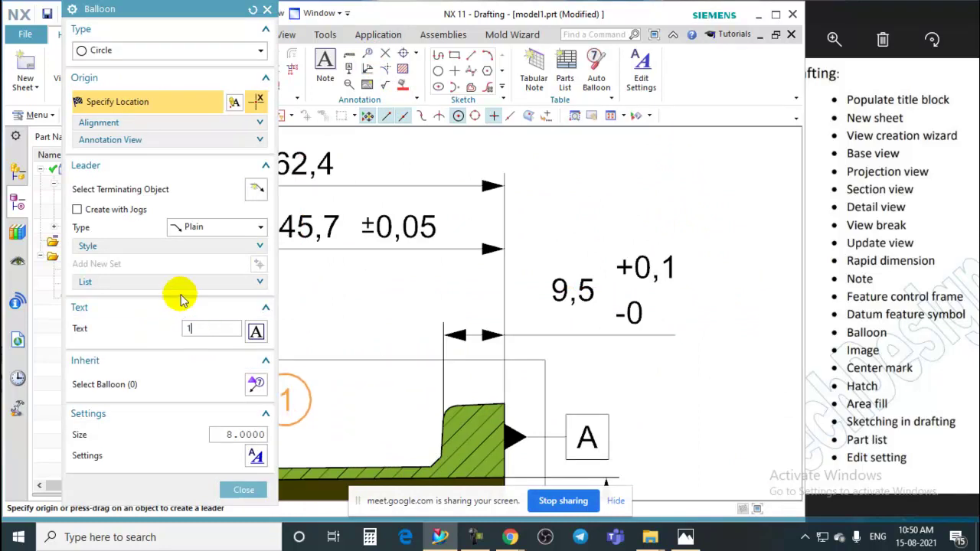
{"action": "scroll", "coordinate": [427, 324], "scroll_direction": "down", "scroll_amount": 2}
{"action": "scroll", "coordinate": [460, 291], "scroll_direction": "up", "scroll_amount": 2}
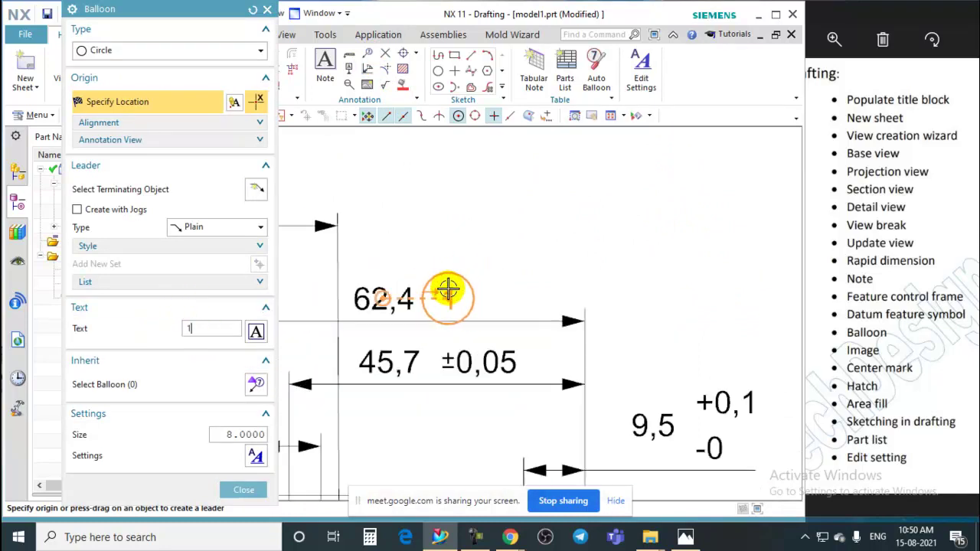
{"action": "scroll", "coordinate": [505, 292], "scroll_direction": "down", "scroll_amount": 1}
{"action": "scroll", "coordinate": [490, 337], "scroll_direction": "down", "scroll_amount": 2}
{"action": "scroll", "coordinate": [450, 325], "scroll_direction": "down", "scroll_amount": 1}
{"action": "scroll", "coordinate": [474, 299], "scroll_direction": "up", "scroll_amount": 3}
{"action": "scroll", "coordinate": [501, 273], "scroll_direction": "down", "scroll_amount": 3}
{"action": "scroll", "coordinate": [339, 292], "scroll_direction": "up", "scroll_amount": 3}
{"action": "scroll", "coordinate": [340, 291], "scroll_direction": "up", "scroll_amount": 1}
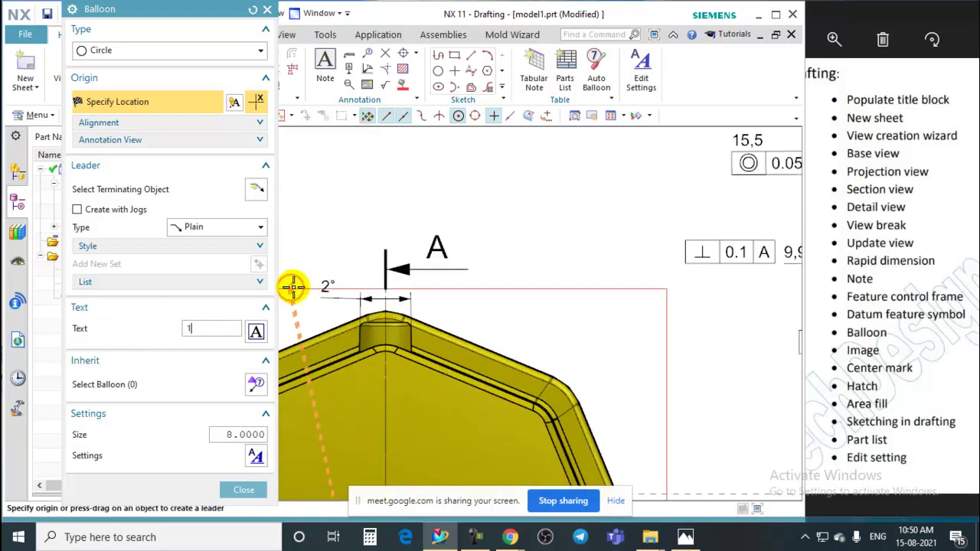
{"action": "left_click", "coordinate": [295, 287]}
- Place balloons 2, 3 and 4 at the 15,5 frame, perpendicularity frame and 45,7 dimension
{"action": "scroll", "coordinate": [322, 317], "scroll_direction": "down", "scroll_amount": 2}
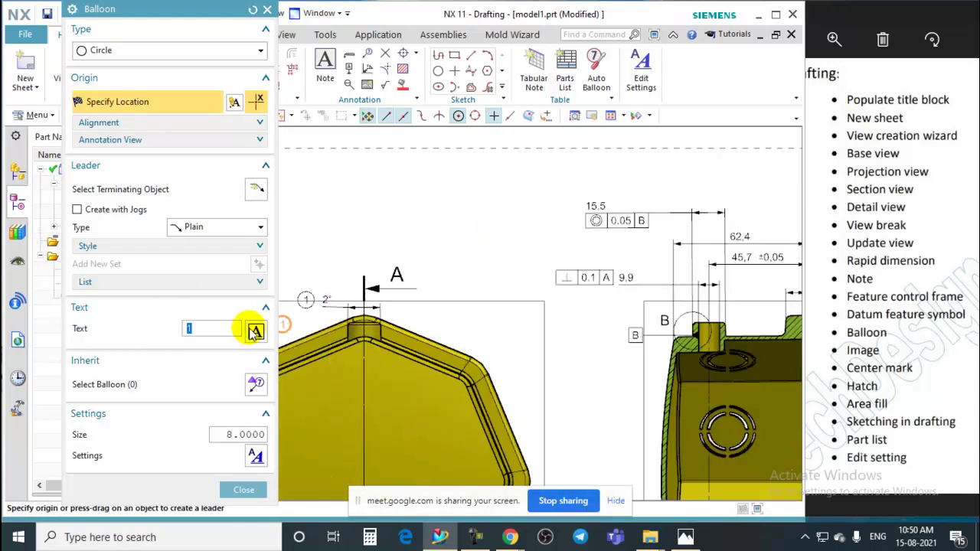
{"action": "left_click", "coordinate": [566, 220]}
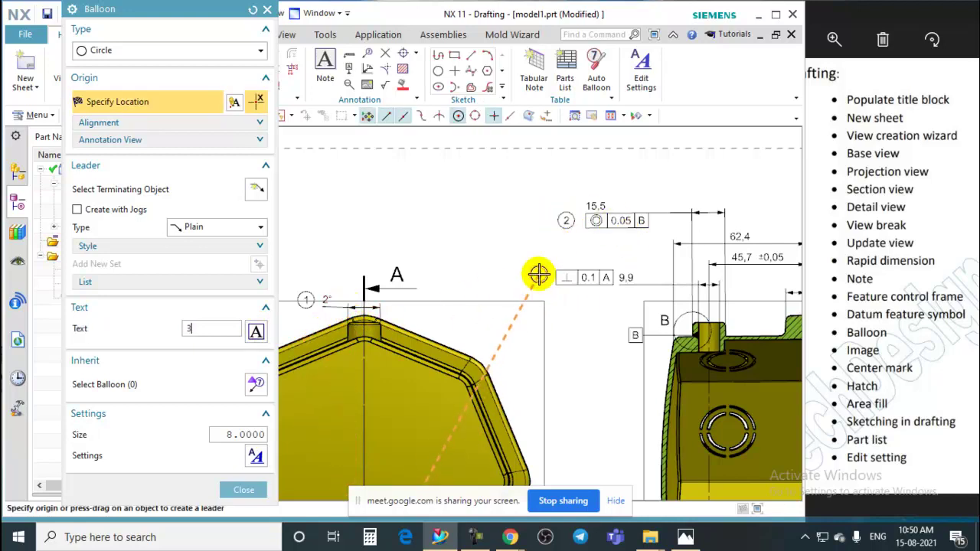
{"action": "left_click", "coordinate": [541, 280]}
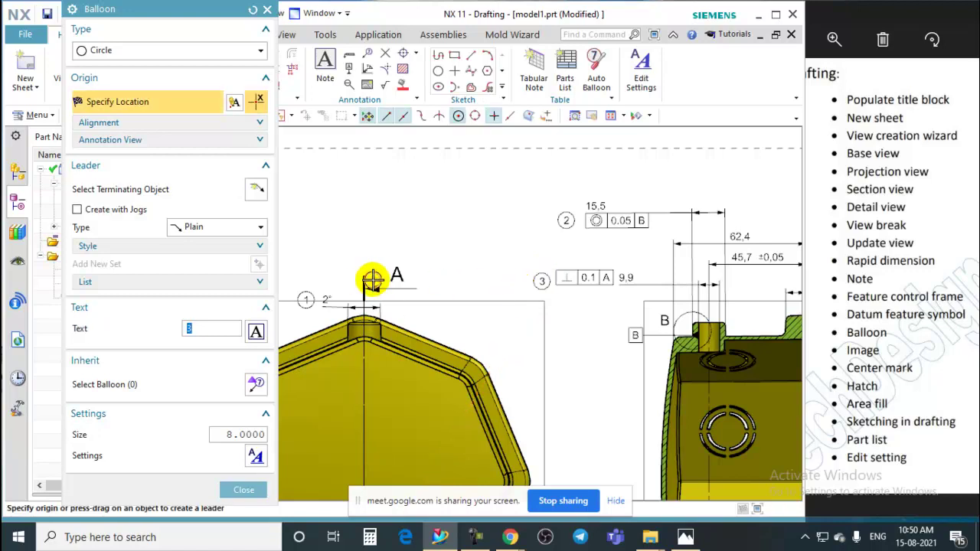
{"action": "type", "text": "4"}
{"action": "scroll", "coordinate": [605, 229], "scroll_direction": "up", "scroll_amount": 2}
{"action": "scroll", "coordinate": [655, 222], "scroll_direction": "up", "scroll_amount": 2}
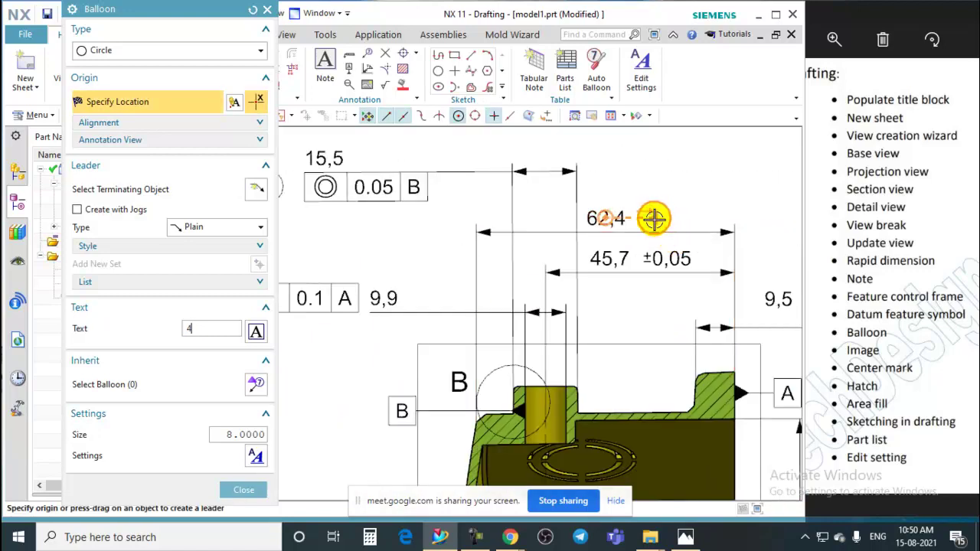
{"action": "left_click", "coordinate": [640, 295]}
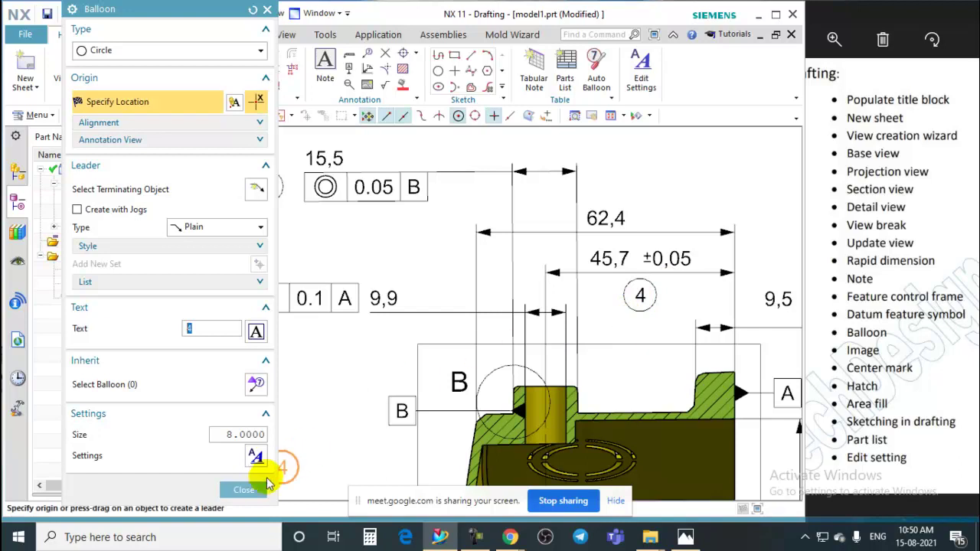
{"action": "left_click", "coordinate": [244, 490]}
{"action": "scroll", "coordinate": [482, 208], "scroll_direction": "down", "scroll_amount": 2}
{"action": "scroll", "coordinate": [605, 211], "scroll_direction": "down", "scroll_amount": 2}
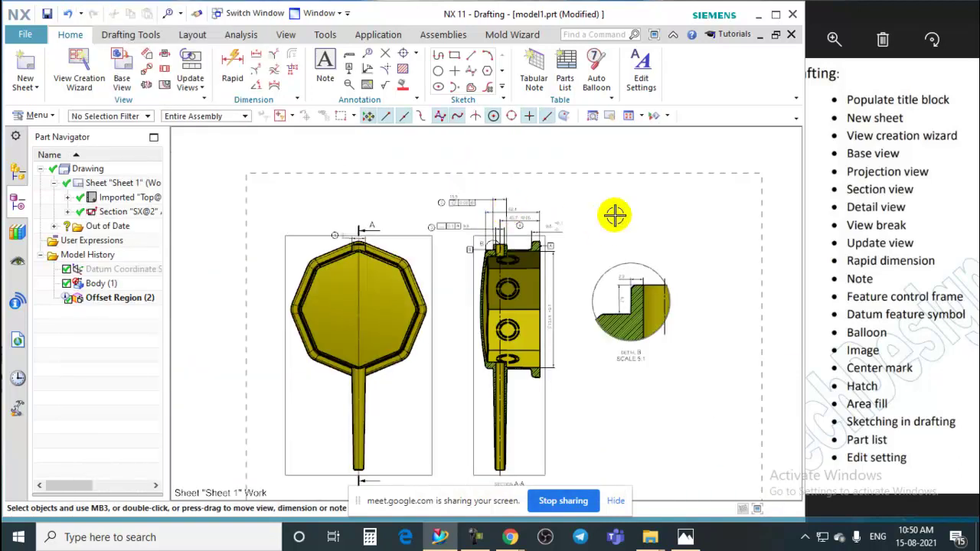
{"action": "scroll", "coordinate": [614, 216], "scroll_direction": "up", "scroll_amount": 2}
{"action": "scroll", "coordinate": [618, 213], "scroll_direction": "down", "scroll_amount": 2}
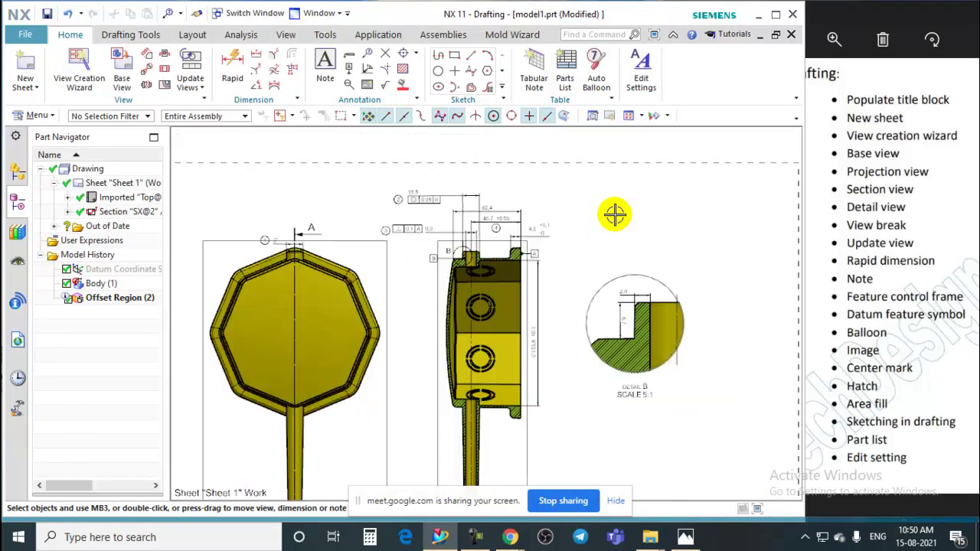
{"action": "scroll", "coordinate": [563, 218], "scroll_direction": "up", "scroll_amount": 2}
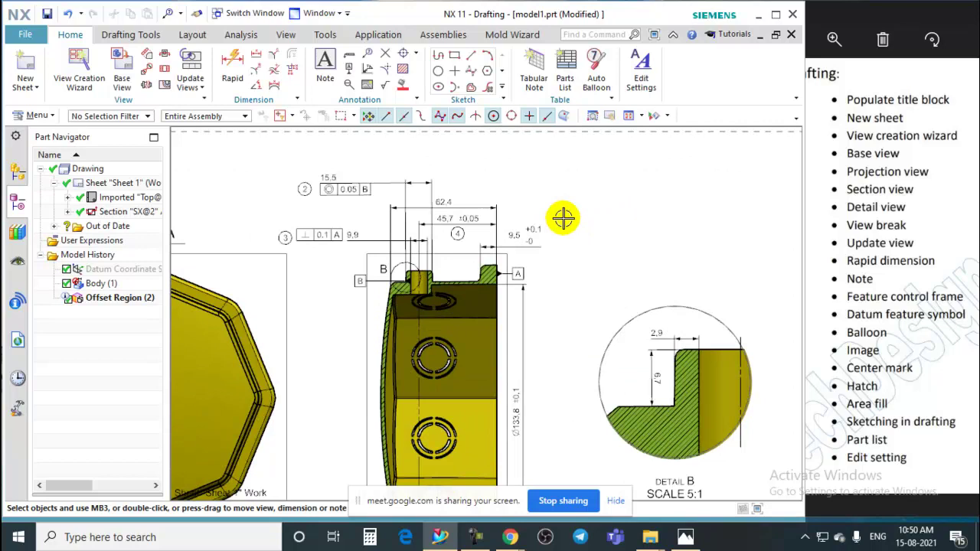
{"action": "scroll", "coordinate": [563, 219], "scroll_direction": "down", "scroll_amount": 2}
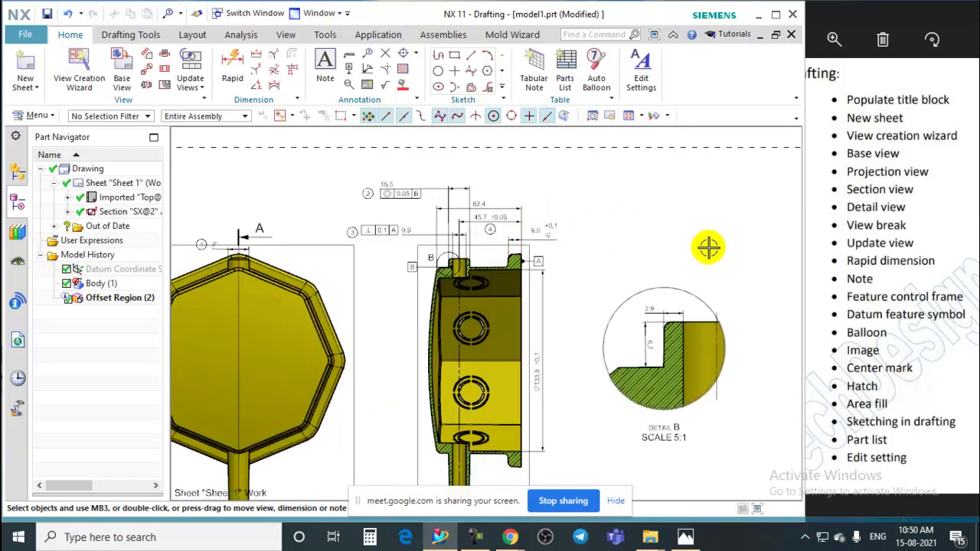
{"action": "scroll", "coordinate": [494, 237], "scroll_direction": "up", "scroll_amount": 3}
{"action": "scroll", "coordinate": [489, 236], "scroll_direction": "up", "scroll_amount": 2}
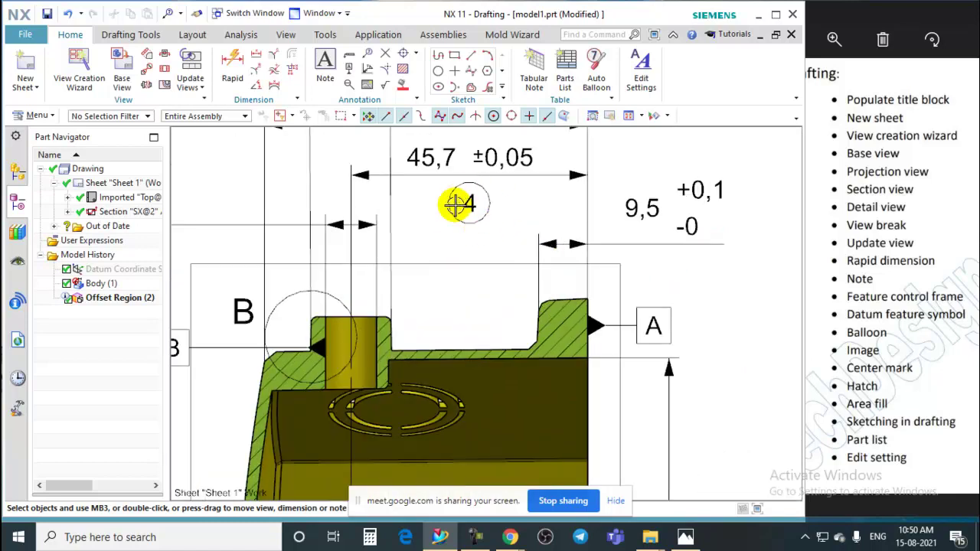
{"action": "scroll", "coordinate": [457, 222], "scroll_direction": "down", "scroll_amount": 1}
{"action": "scroll", "coordinate": [459, 240], "scroll_direction": "down", "scroll_amount": 1}
{"action": "scroll", "coordinate": [472, 201], "scroll_direction": "up", "scroll_amount": 1}
{"action": "scroll", "coordinate": [473, 201], "scroll_direction": "up", "scroll_amount": 3}
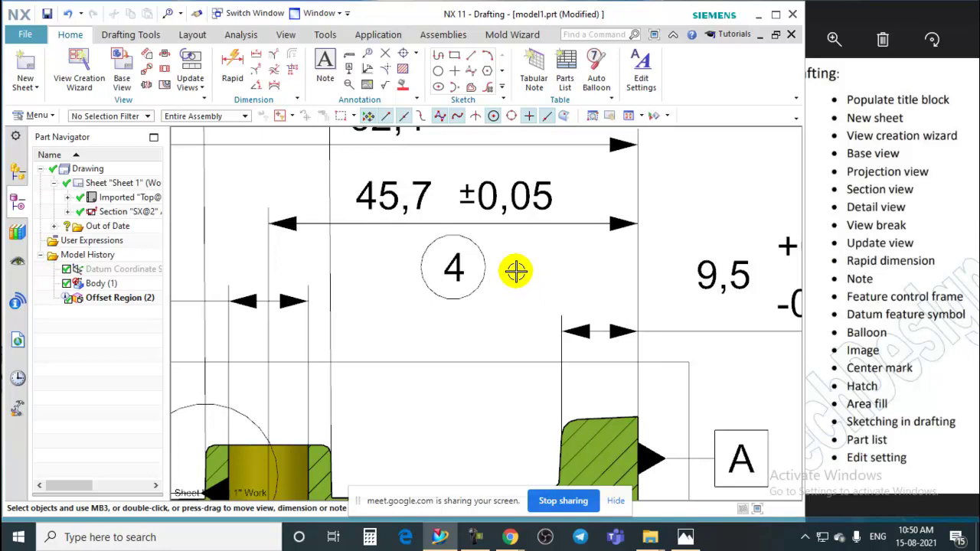
- Edit the 45,7 dimension twice, ending with a tolerance of ±0,1
{"action": "double_click", "coordinate": [518, 196]}
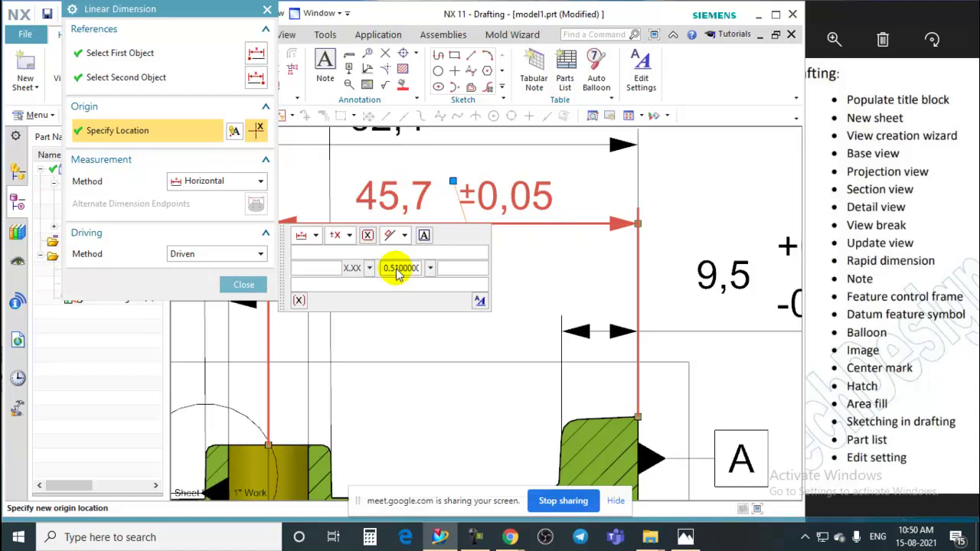
{"action": "left_click", "coordinate": [243, 284]}
{"action": "scroll", "coordinate": [447, 245], "scroll_direction": "up", "scroll_amount": 1}
{"action": "scroll", "coordinate": [447, 242], "scroll_direction": "up", "scroll_amount": 1}
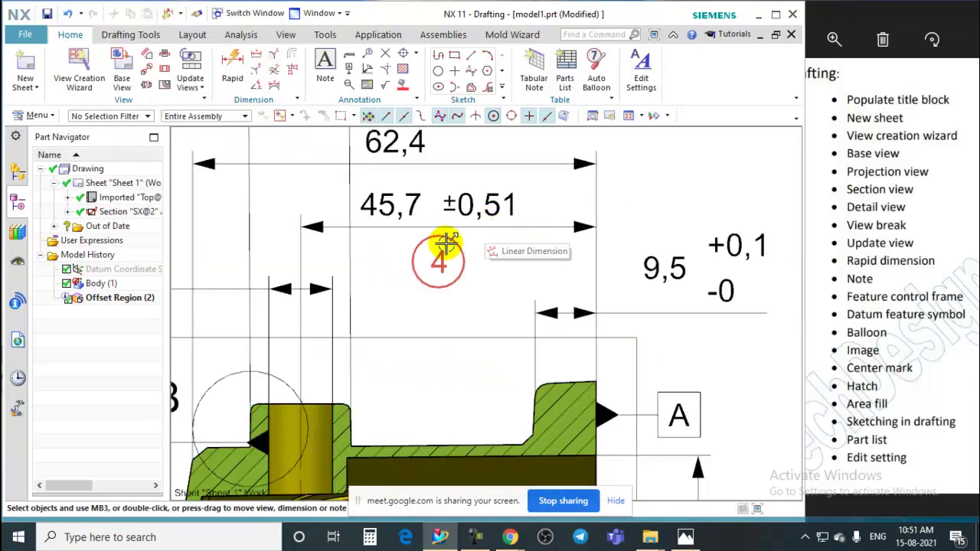
{"action": "double_click", "coordinate": [452, 205]}
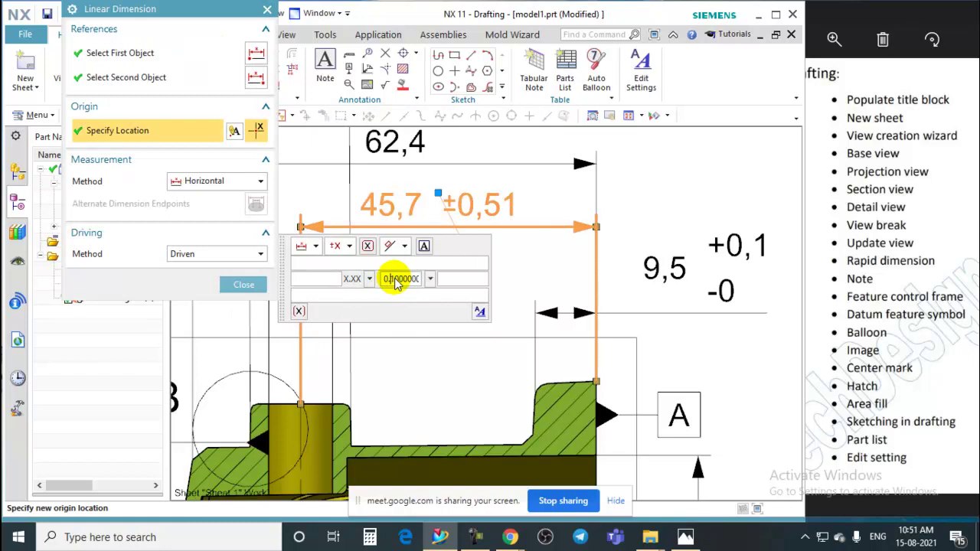
{"action": "left_click", "coordinate": [243, 284]}
- Zoom and pan the sheet slightly left to review the drawing
{"action": "scroll", "coordinate": [482, 212], "scroll_direction": "up", "scroll_amount": 1}
{"action": "scroll", "coordinate": [497, 234], "scroll_direction": "up", "scroll_amount": 1}
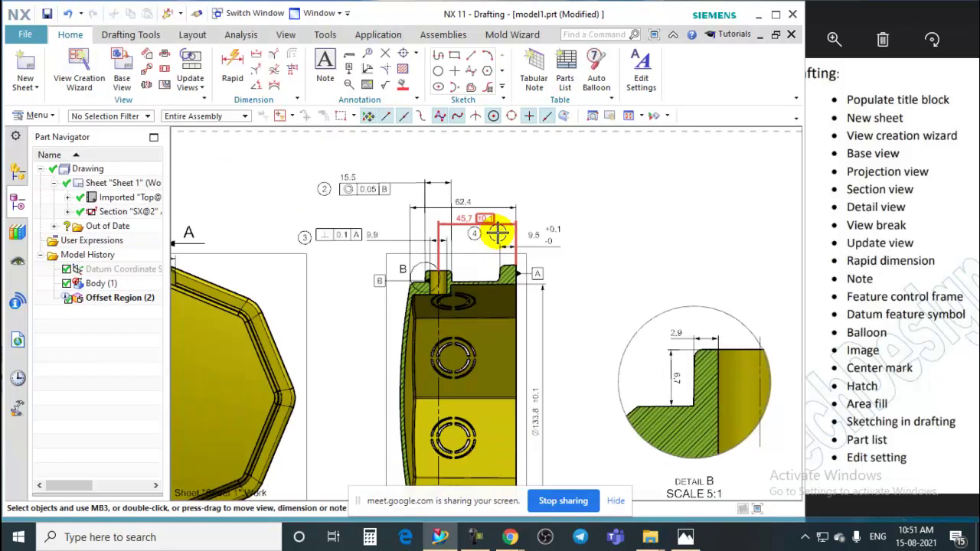
{"action": "scroll", "coordinate": [485, 255], "scroll_direction": "down", "scroll_amount": 1}
{"action": "scroll", "coordinate": [482, 253], "scroll_direction": "up", "scroll_amount": 1}
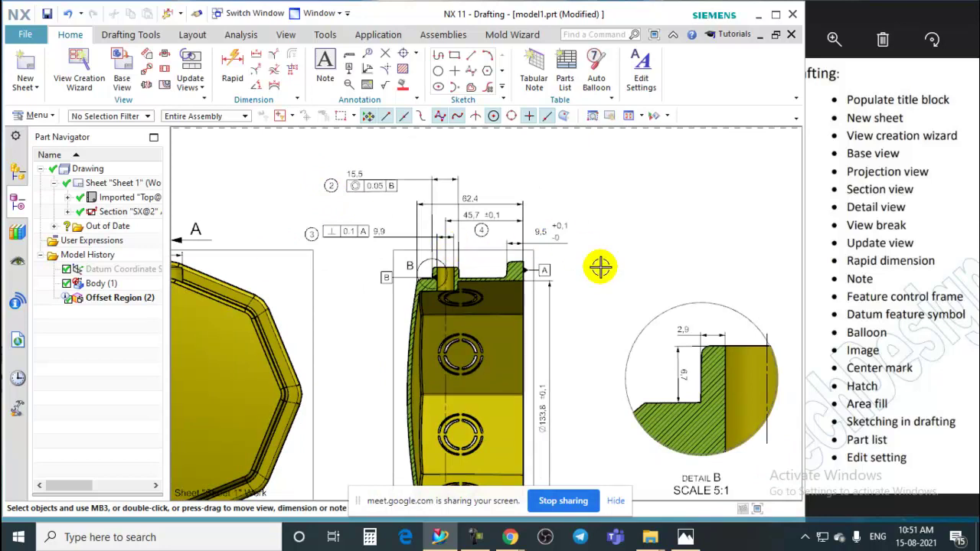
{"action": "scroll", "coordinate": [600, 267], "scroll_direction": "up", "scroll_amount": 2}
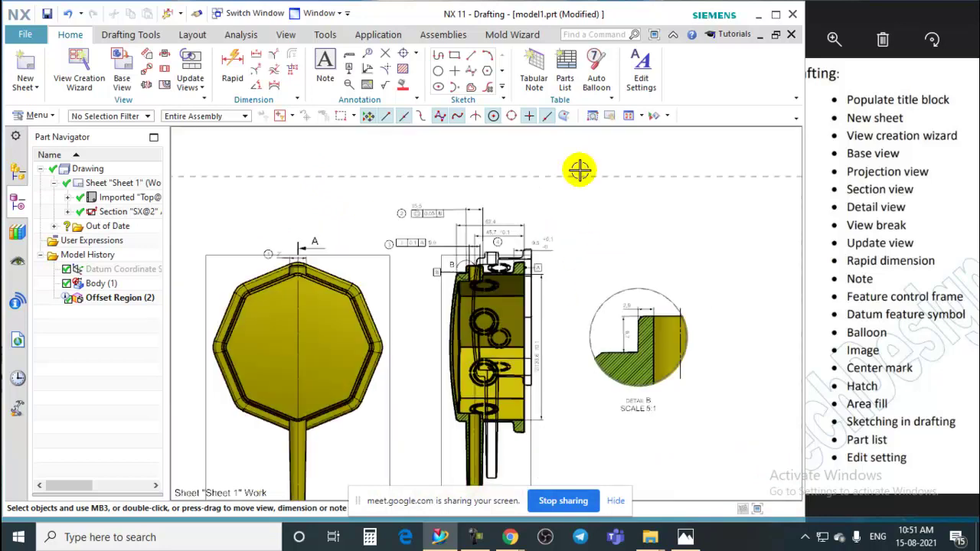
{"action": "scroll", "coordinate": [577, 208], "scroll_direction": "up", "scroll_amount": 1}
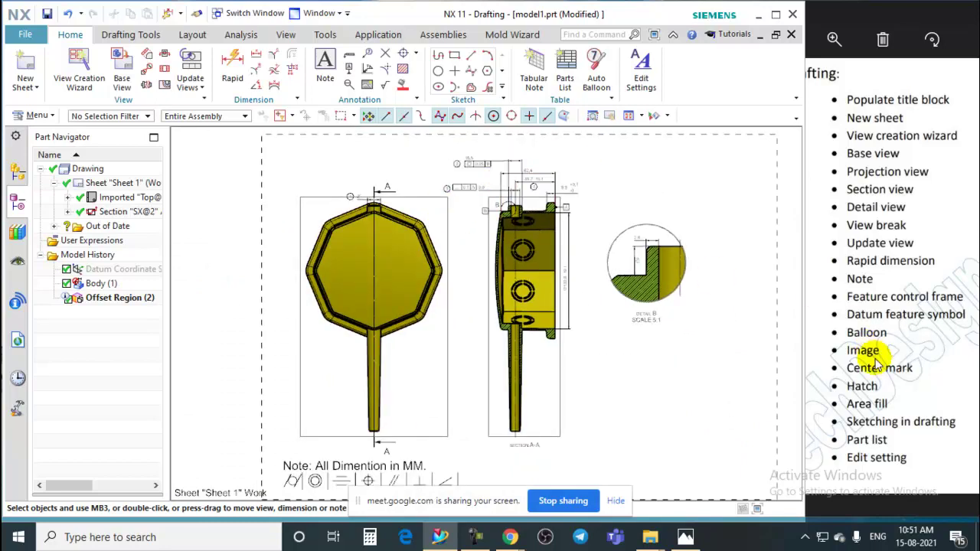
{"action": "scroll", "coordinate": [479, 283], "scroll_direction": "up", "scroll_amount": 1}
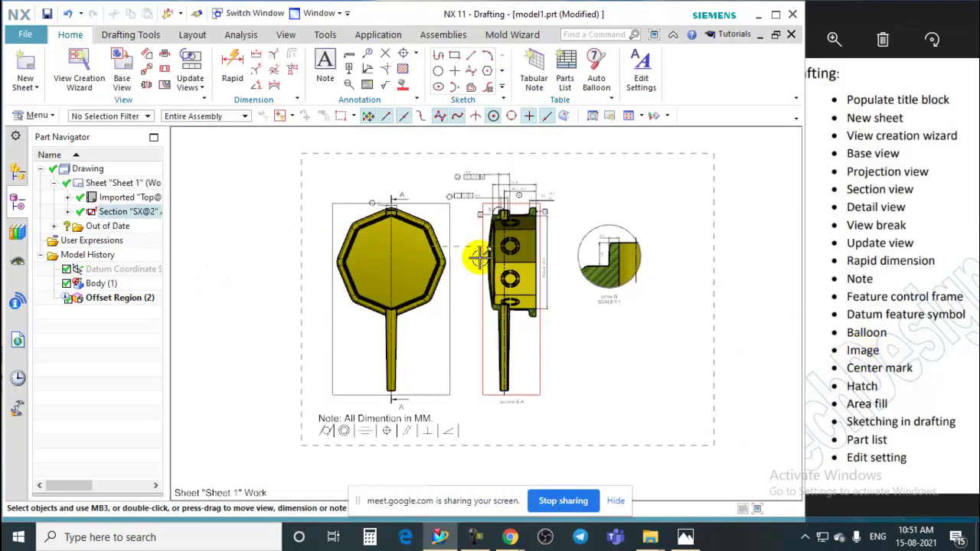
{"action": "middle_click_drag", "start_coordinate": [415, 219], "coordinate": [385, 219]}
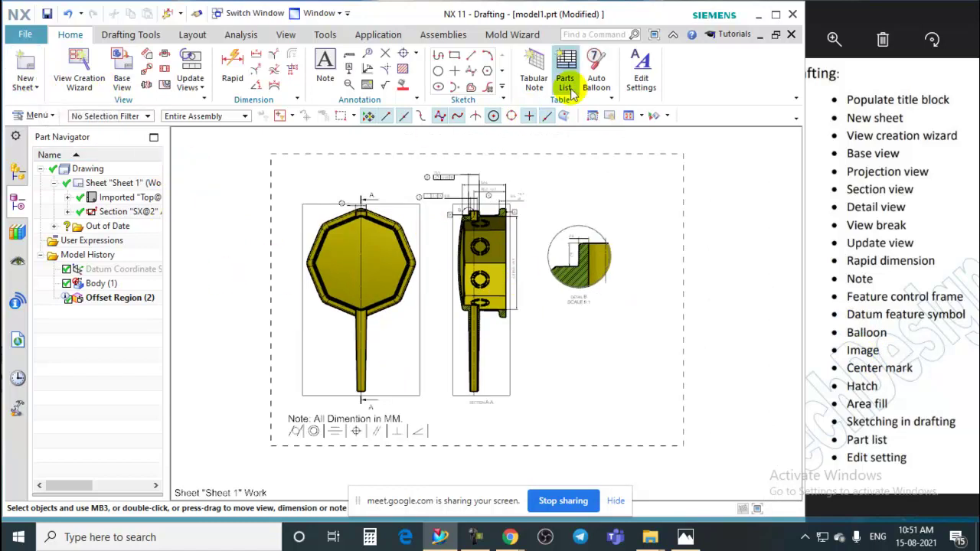
- Insert the Mould Design OPEN image onto the drawing sheet
{"action": "left_click", "coordinate": [367, 85]}
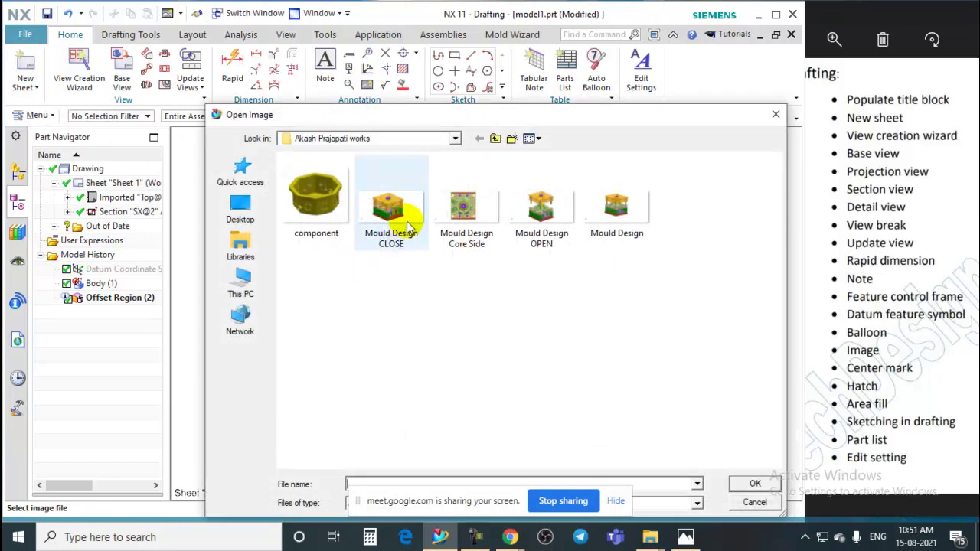
{"action": "left_click", "coordinate": [494, 212]}
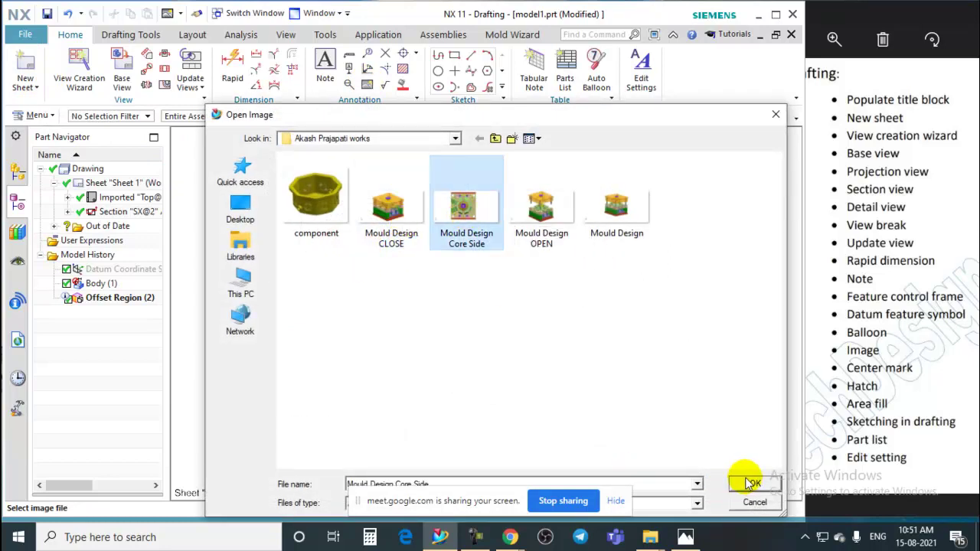
{"action": "left_click", "coordinate": [541, 207]}
{"action": "left_click", "coordinate": [753, 483]}
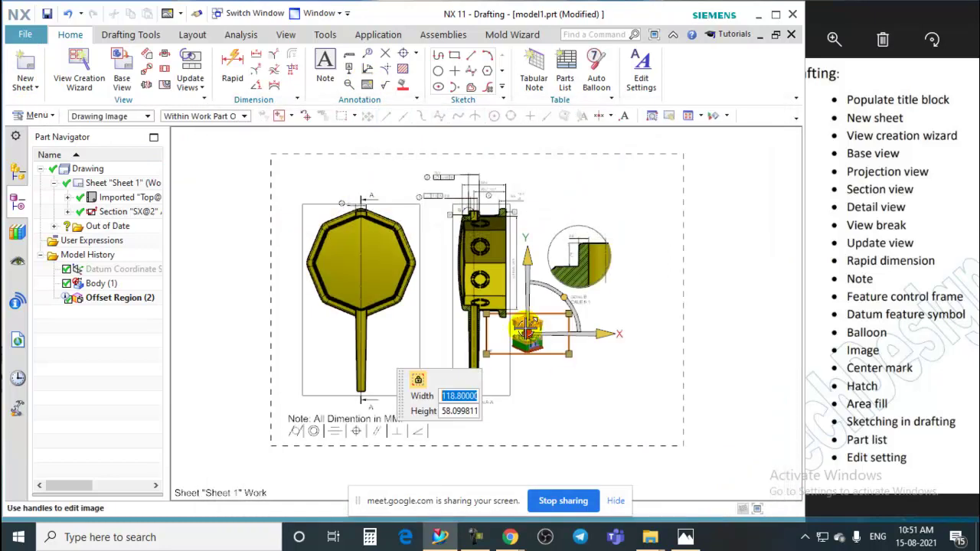
- Enlarge the mould image to about 268 by 131 and move it to the lower right
{"action": "scroll", "coordinate": [576, 360], "scroll_direction": "up", "scroll_amount": 1}
{"action": "scroll", "coordinate": [576, 360], "scroll_direction": "up", "scroll_amount": 1}
{"action": "mouse_move", "coordinate": [576, 360]}
{"action": "left_mouse_down"}
{"action": "mouse_move", "coordinate": [610, 401]}
{"action": "mouse_move", "coordinate": [648, 412]}
{"action": "mouse_move", "coordinate": [641, 407]}
{"action": "left_mouse_up"}
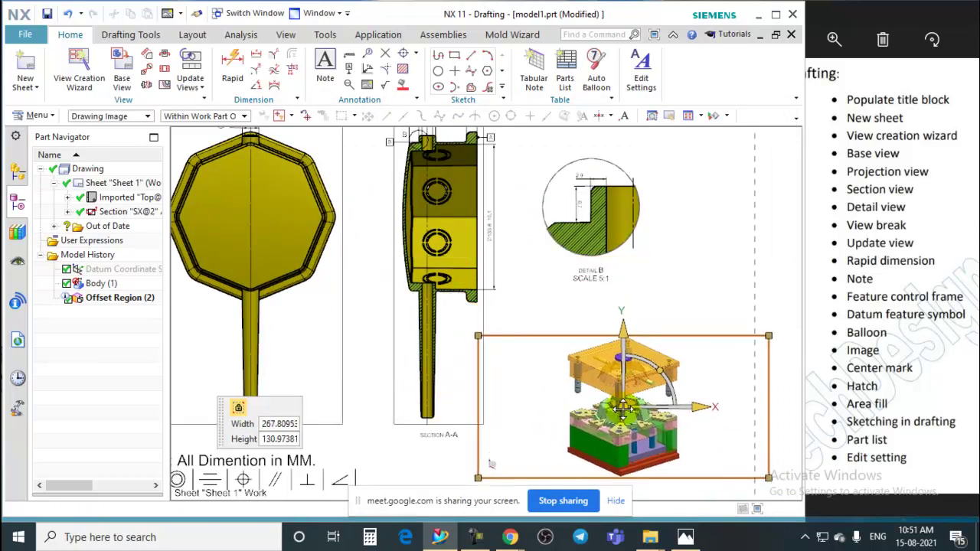
{"action": "scroll", "coordinate": [496, 285], "scroll_direction": "down", "scroll_amount": 2}
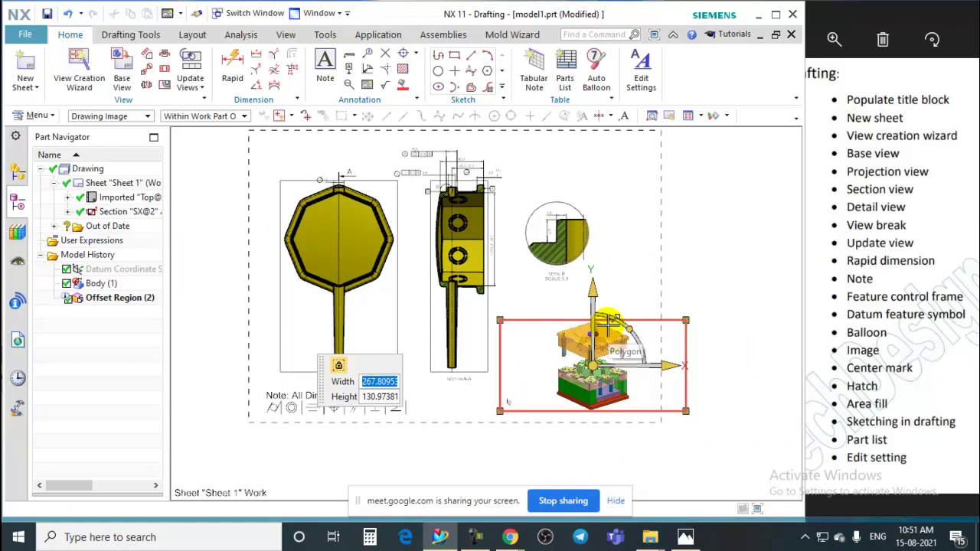
{"action": "middle_click", "coordinate": [628, 352]}
{"action": "scroll", "coordinate": [652, 362], "scroll_direction": "up", "scroll_amount": 3}
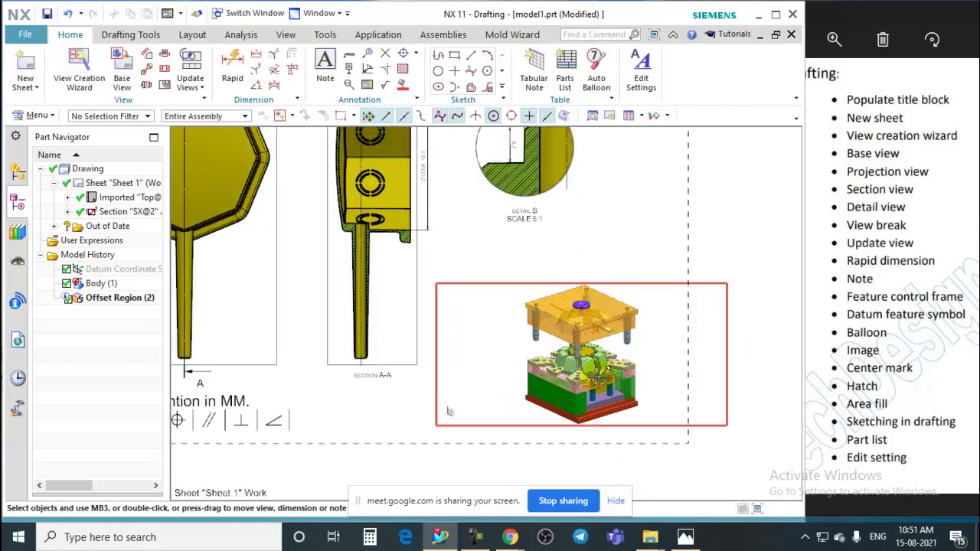
{"action": "scroll", "coordinate": [613, 368], "scroll_direction": "up", "scroll_amount": 5}
{"action": "scroll", "coordinate": [605, 371], "scroll_direction": "up", "scroll_amount": 1}
{"action": "scroll", "coordinate": [586, 379], "scroll_direction": "down", "scroll_amount": 7}
{"action": "scroll", "coordinate": [586, 379], "scroll_direction": "down", "scroll_amount": 2}
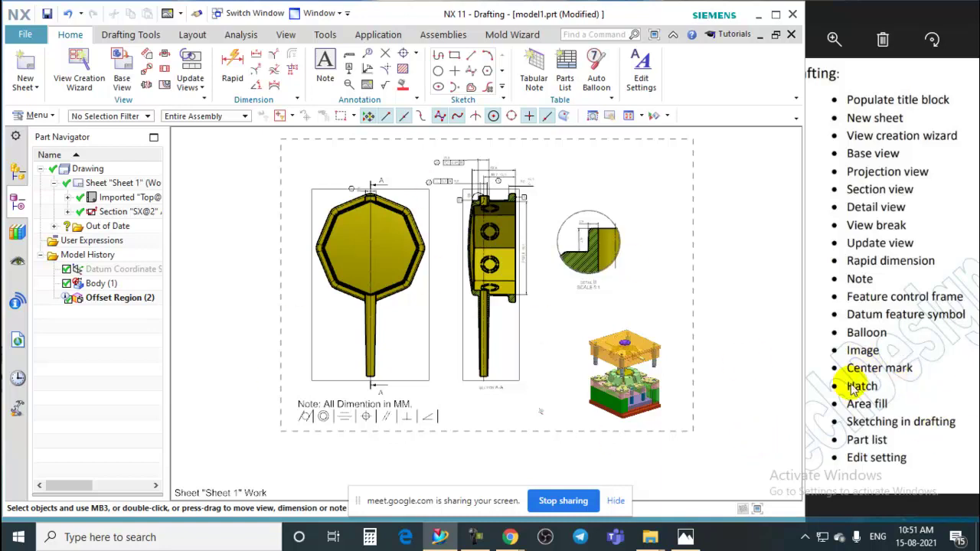
{"action": "scroll", "coordinate": [490, 268], "scroll_direction": "up", "scroll_amount": 3}
{"action": "scroll", "coordinate": [487, 264], "scroll_direction": "up", "scroll_amount": 2}
{"action": "scroll", "coordinate": [459, 252], "scroll_direction": "down", "scroll_amount": 5}
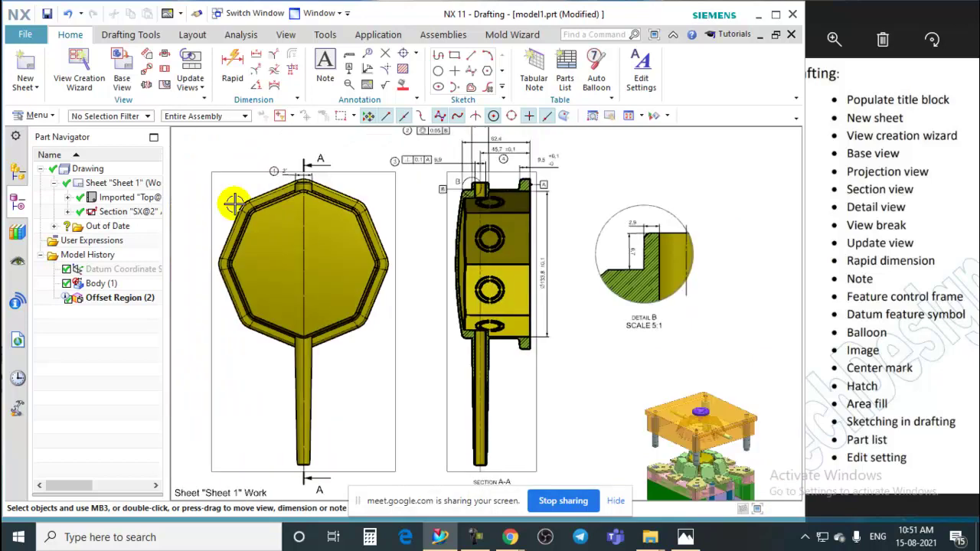
- Create a 2D centerline between the first pair of opposite octagon edges
{"action": "left_click", "coordinate": [404, 55]}
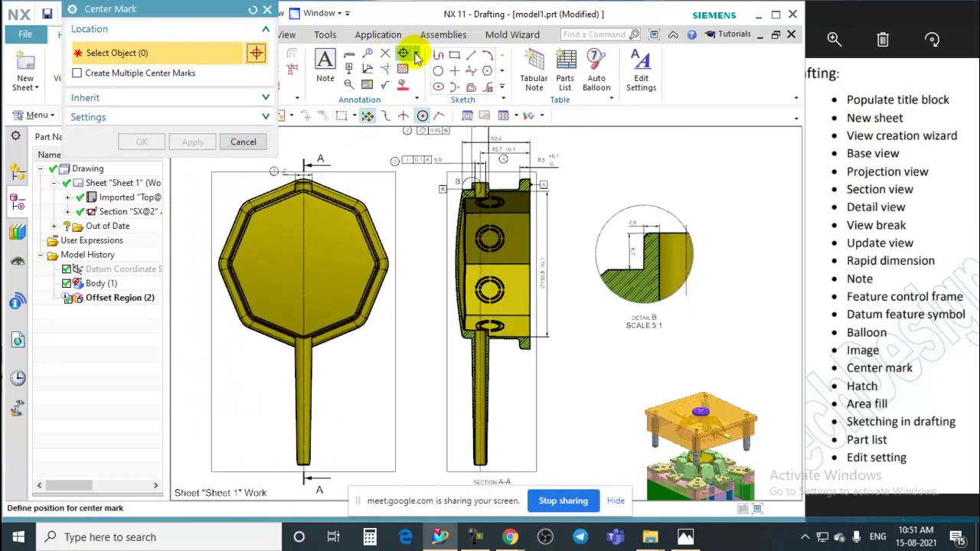
{"action": "left_click", "coordinate": [415, 56]}
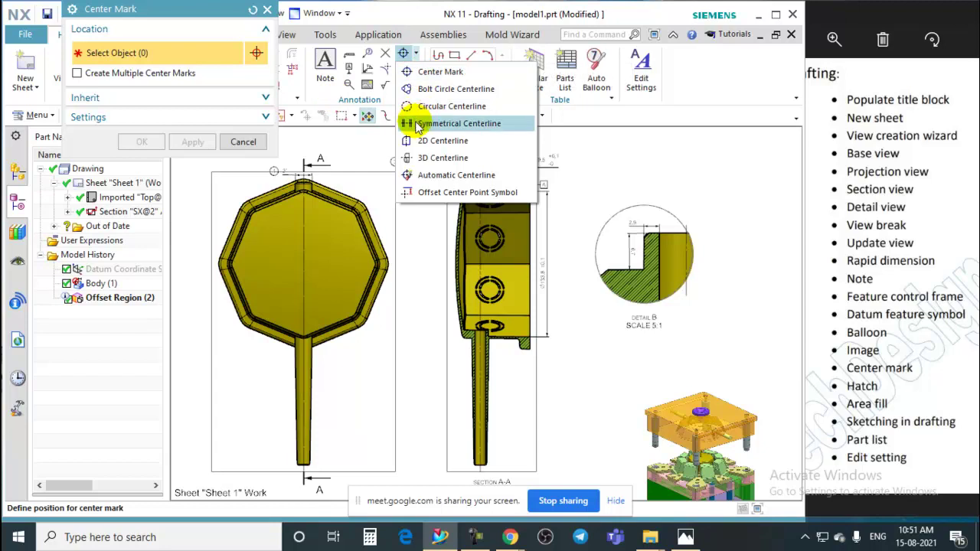
{"action": "left_click", "coordinate": [433, 141]}
{"action": "scroll", "coordinate": [405, 237], "scroll_direction": "down", "scroll_amount": 1}
{"action": "scroll", "coordinate": [362, 243], "scroll_direction": "up", "scroll_amount": 1}
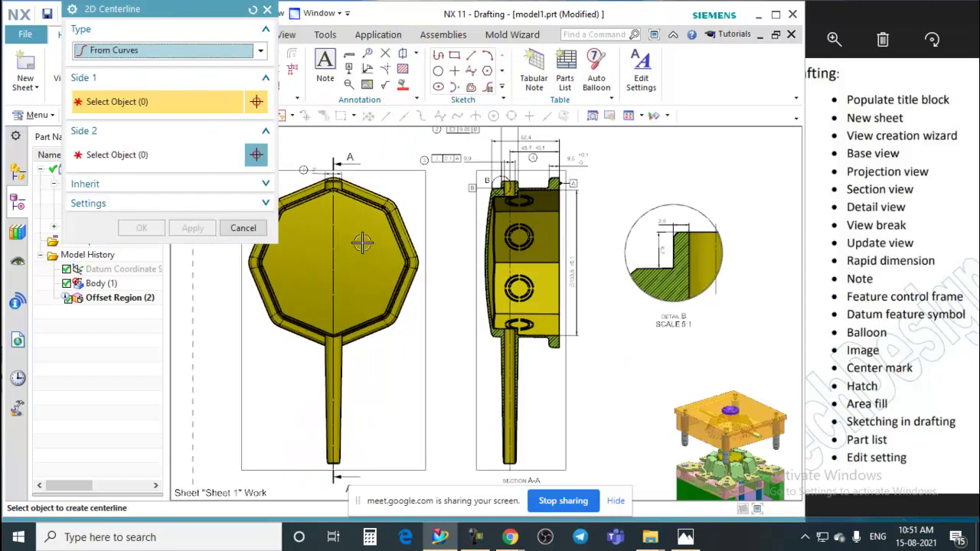
{"action": "scroll", "coordinate": [362, 242], "scroll_direction": "down", "scroll_amount": 1}
{"action": "scroll", "coordinate": [345, 230], "scroll_direction": "up", "scroll_amount": 2}
{"action": "scroll", "coordinate": [337, 234], "scroll_direction": "up", "scroll_amount": 1}
{"action": "scroll", "coordinate": [331, 236], "scroll_direction": "up", "scroll_amount": 2}
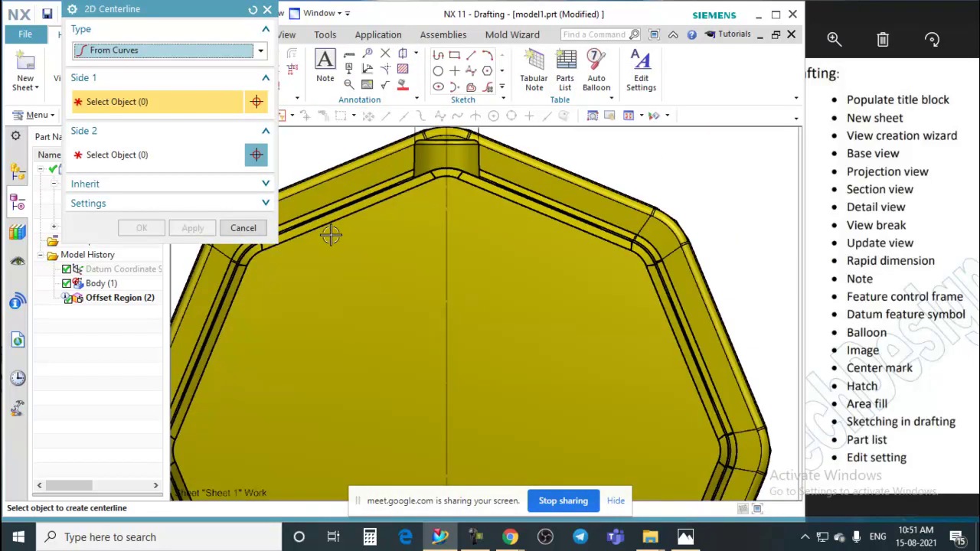
{"action": "left_click", "coordinate": [337, 224]}
{"action": "scroll", "coordinate": [383, 321], "scroll_direction": "down", "scroll_amount": 3}
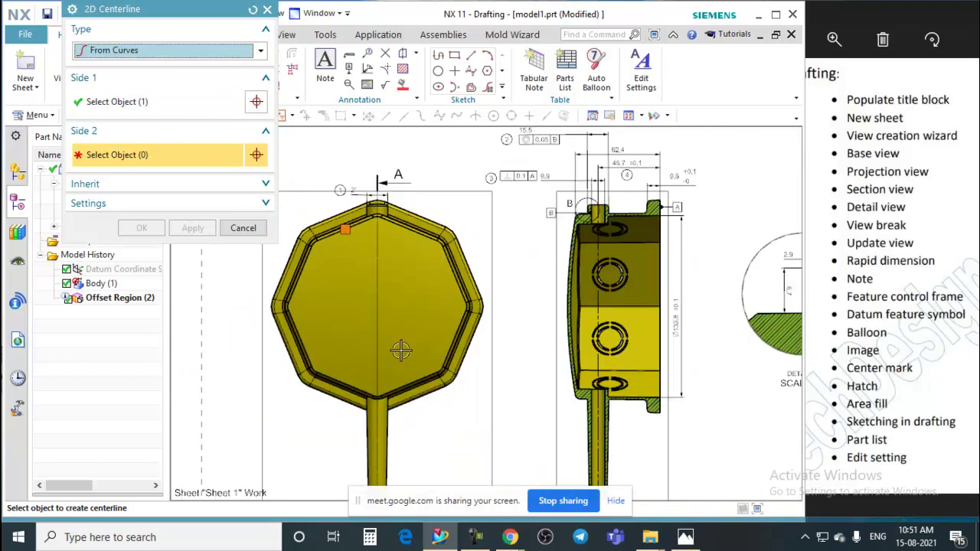
{"action": "scroll", "coordinate": [402, 360], "scroll_direction": "up", "scroll_amount": 2}
{"action": "left_click", "coordinate": [410, 390]}
{"action": "scroll", "coordinate": [413, 387], "scroll_direction": "down", "scroll_amount": 1}
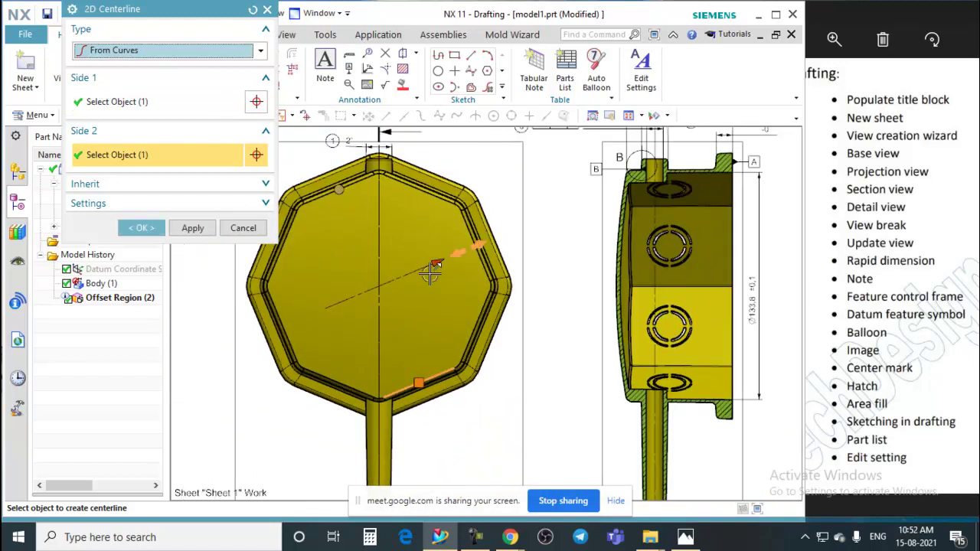
{"action": "left_click", "coordinate": [192, 228]}
- Add 2D centerlines across the remaining three pairs of opposite octagon edges
{"action": "scroll", "coordinate": [288, 260], "scroll_direction": "up", "scroll_amount": 1}
{"action": "scroll", "coordinate": [288, 260], "scroll_direction": "up", "scroll_amount": 1}
{"action": "left_click", "coordinate": [285, 250]}
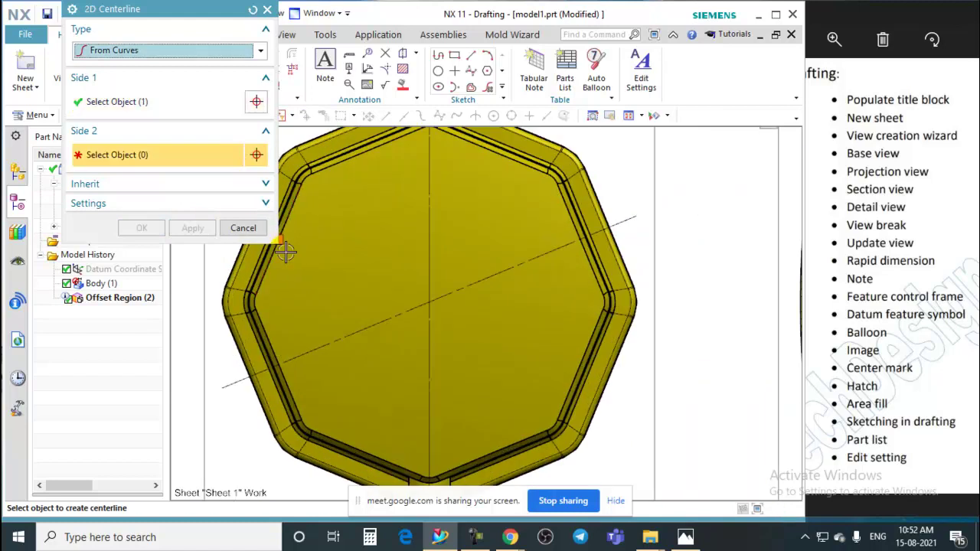
{"action": "left_click", "coordinate": [584, 343]}
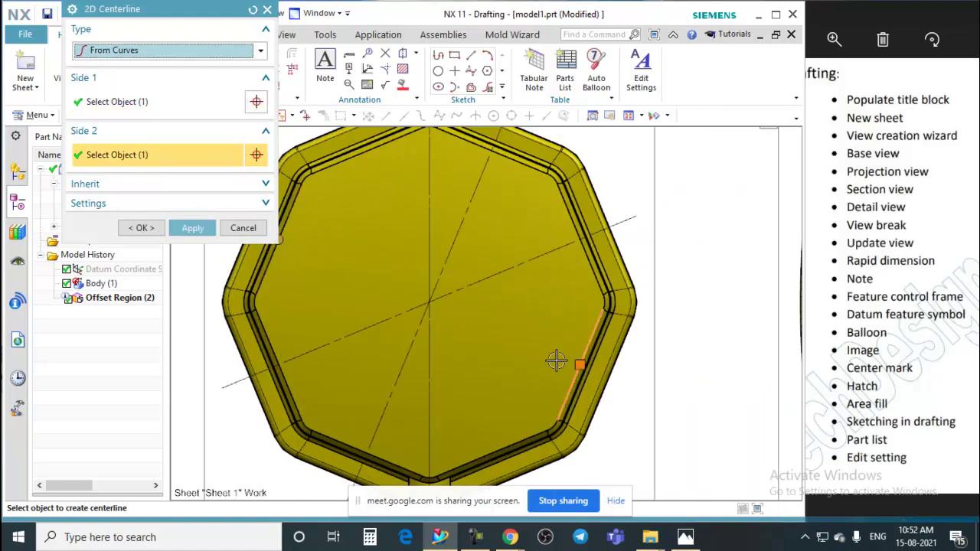
{"action": "middle_click", "coordinate": [236, 260]}
{"action": "scroll", "coordinate": [431, 285], "scroll_direction": "down", "scroll_amount": 2}
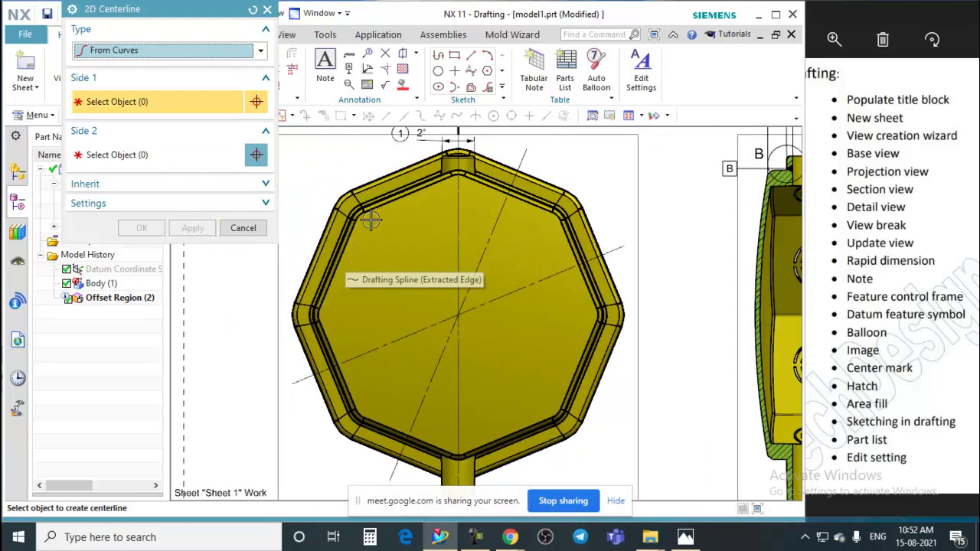
{"action": "left_click", "coordinate": [402, 201]}
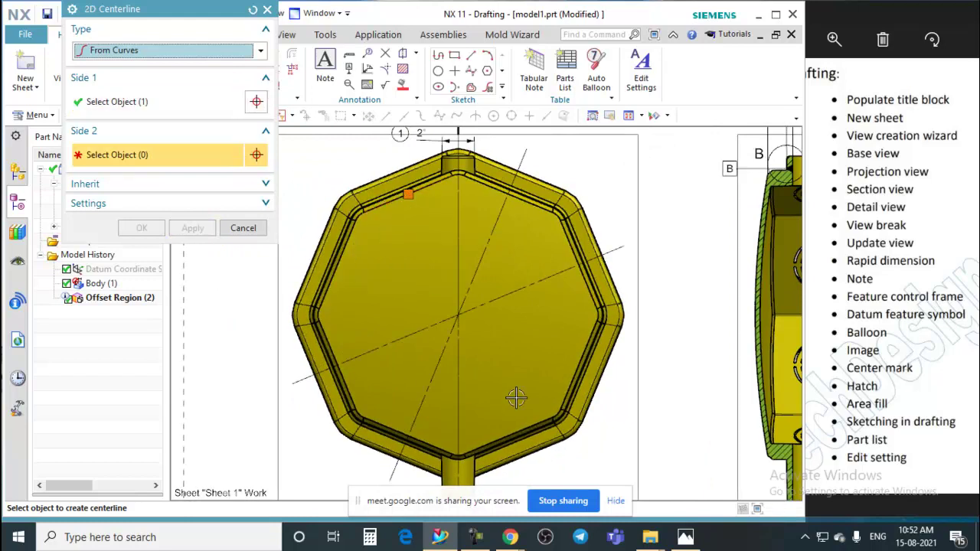
{"action": "left_click", "coordinate": [513, 427]}
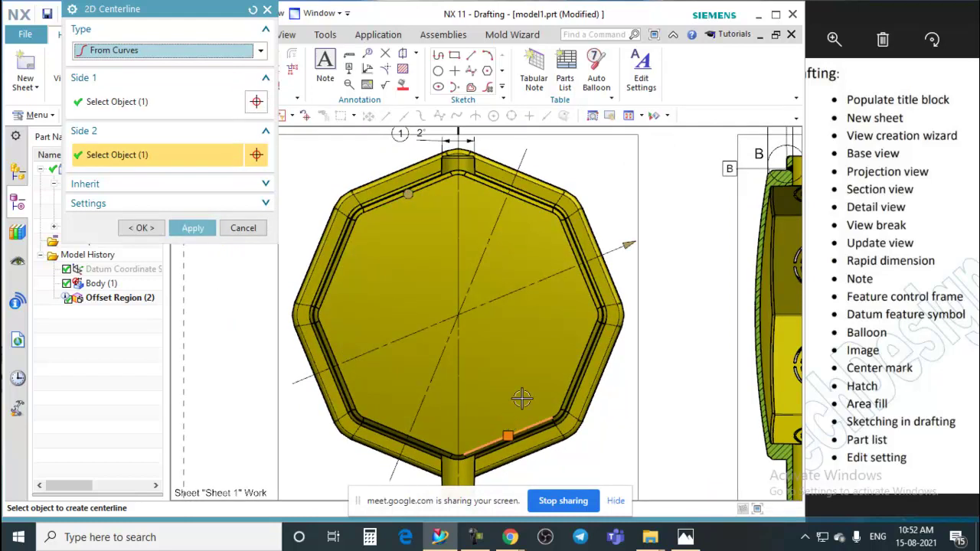
{"action": "left_click", "coordinate": [252, 9]}
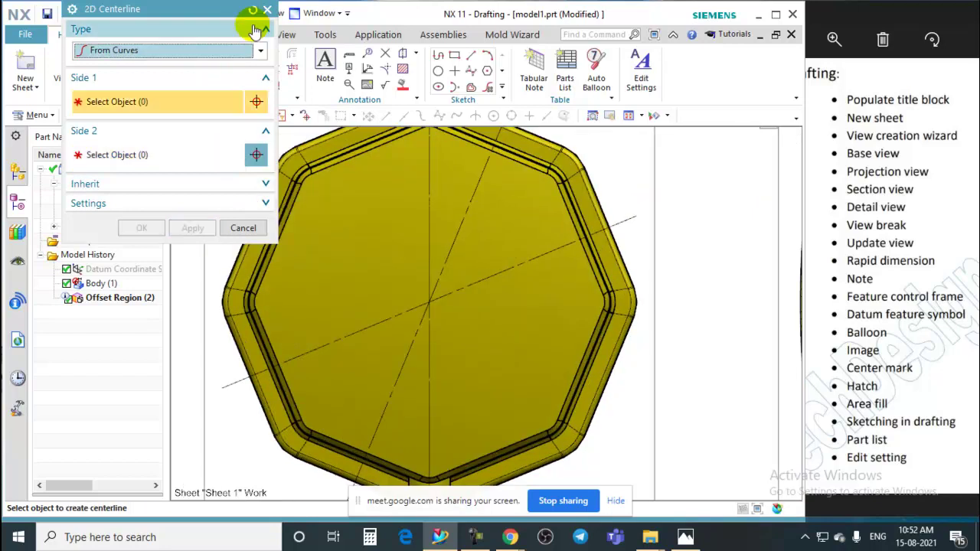
{"action": "left_click", "coordinate": [574, 238]}
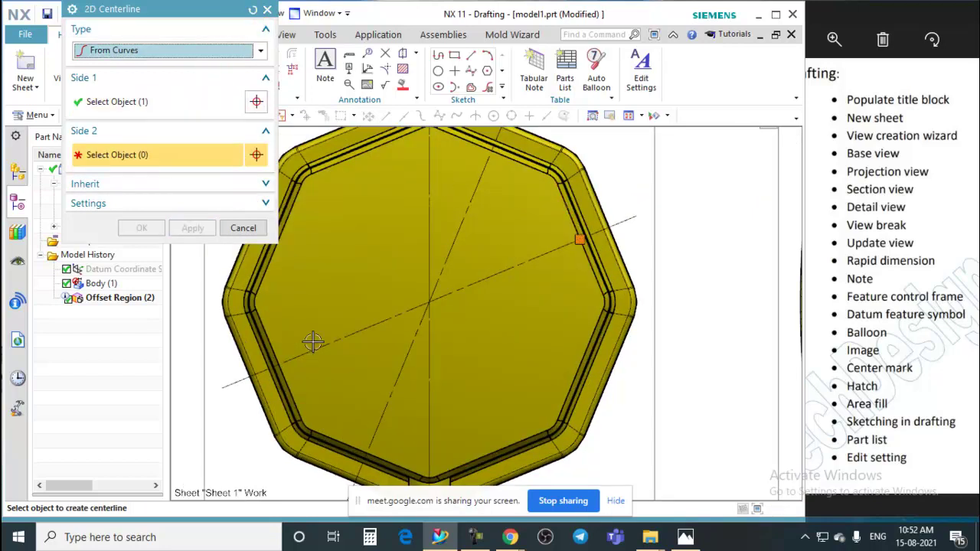
{"action": "left_click", "coordinate": [277, 353]}
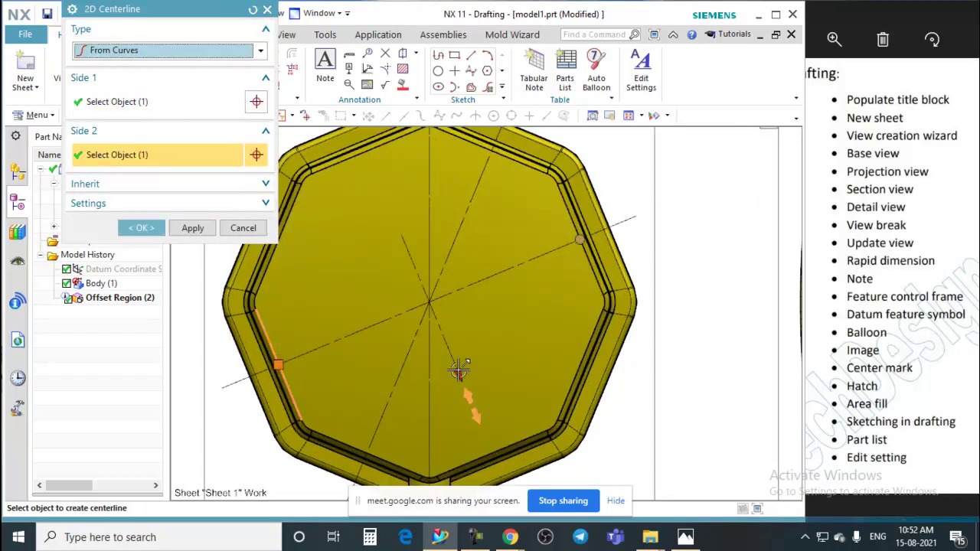
{"action": "scroll", "coordinate": [450, 281], "scroll_direction": "down", "scroll_amount": 2}
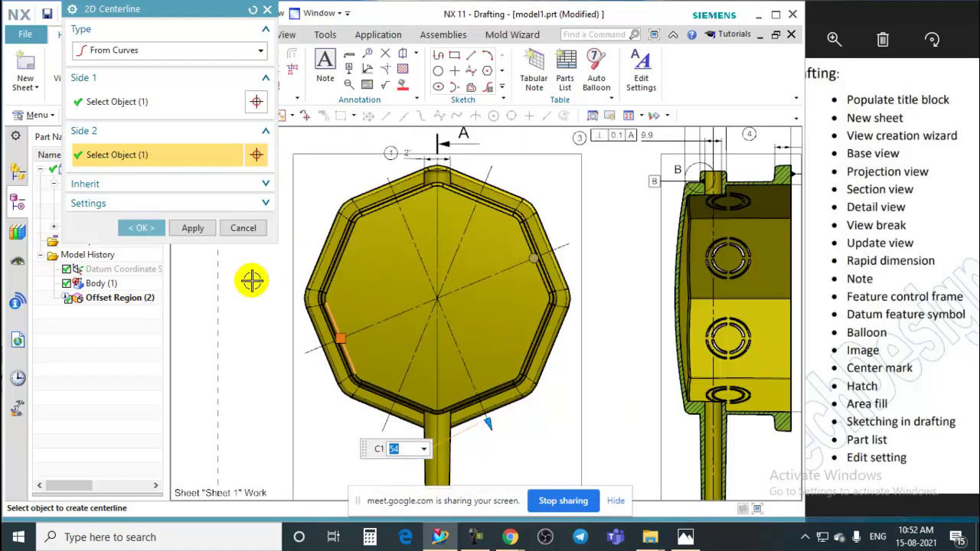
{"action": "left_click", "coordinate": [143, 228]}
{"action": "scroll", "coordinate": [313, 247], "scroll_direction": "down", "scroll_amount": 2}
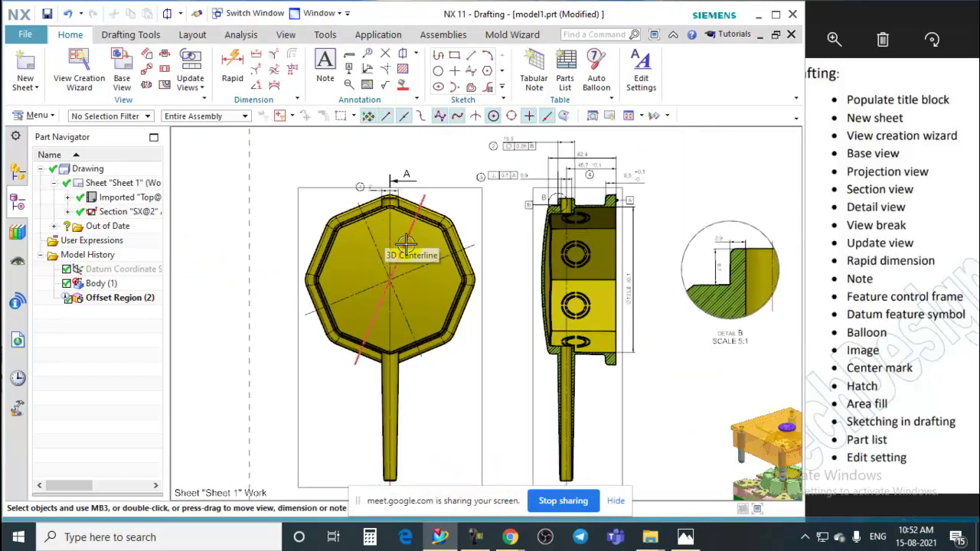
{"action": "scroll", "coordinate": [406, 244], "scroll_direction": "up", "scroll_amount": 1}
- Try a dimension between two octagon centerlines, then an angle dimension, cancelling both unplaced
{"action": "left_click", "coordinate": [232, 73]}
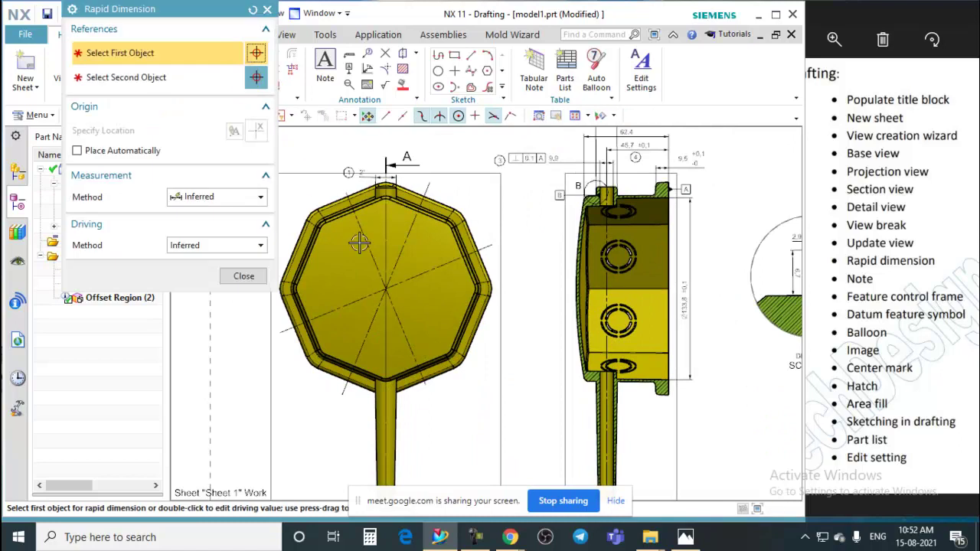
{"action": "scroll", "coordinate": [360, 242], "scroll_direction": "up", "scroll_amount": 2}
{"action": "left_click", "coordinate": [429, 400]}
{"action": "left_click", "coordinate": [412, 292]}
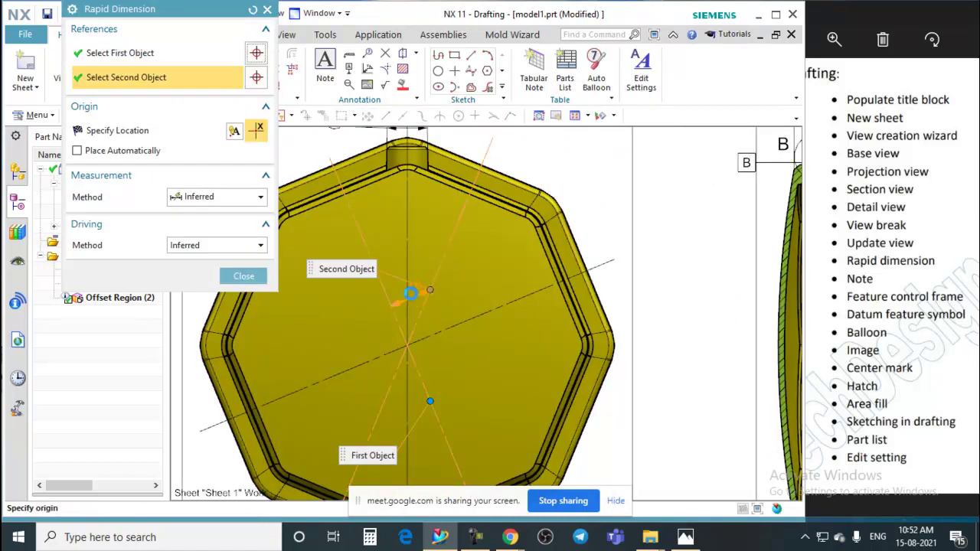
{"action": "scroll", "coordinate": [412, 292], "scroll_direction": "down", "scroll_amount": 2}
{"action": "left_click", "coordinate": [249, 275]}
{"action": "left_click", "coordinate": [257, 71]}
{"action": "scroll", "coordinate": [367, 230], "scroll_direction": "up", "scroll_amount": 2}
{"action": "left_click", "coordinate": [360, 241]}
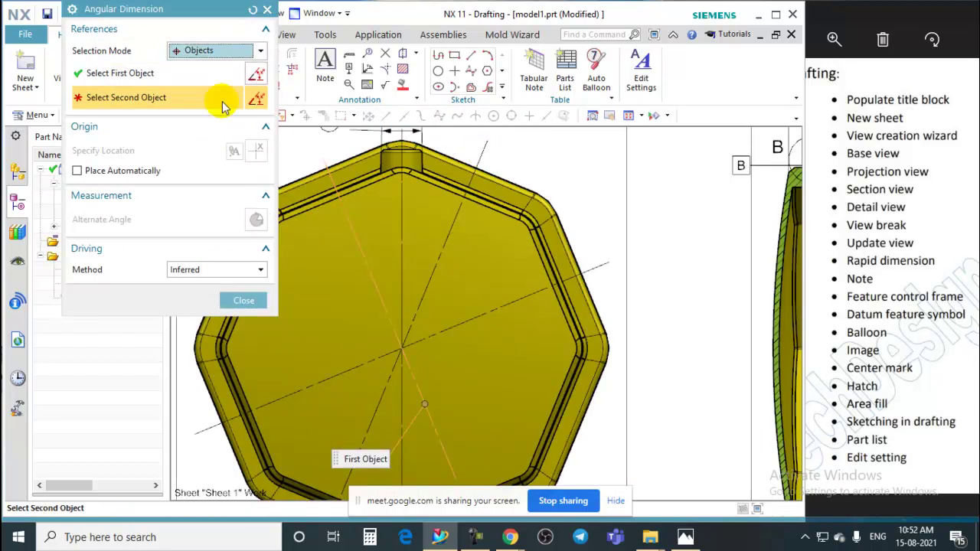
{"action": "left_click", "coordinate": [243, 300]}
- Retry the dimension between a centerline and the diagonal centerline, abandoning it again
{"action": "left_click", "coordinate": [232, 69]}
{"action": "scroll", "coordinate": [425, 226], "scroll_direction": "up", "scroll_amount": 3}
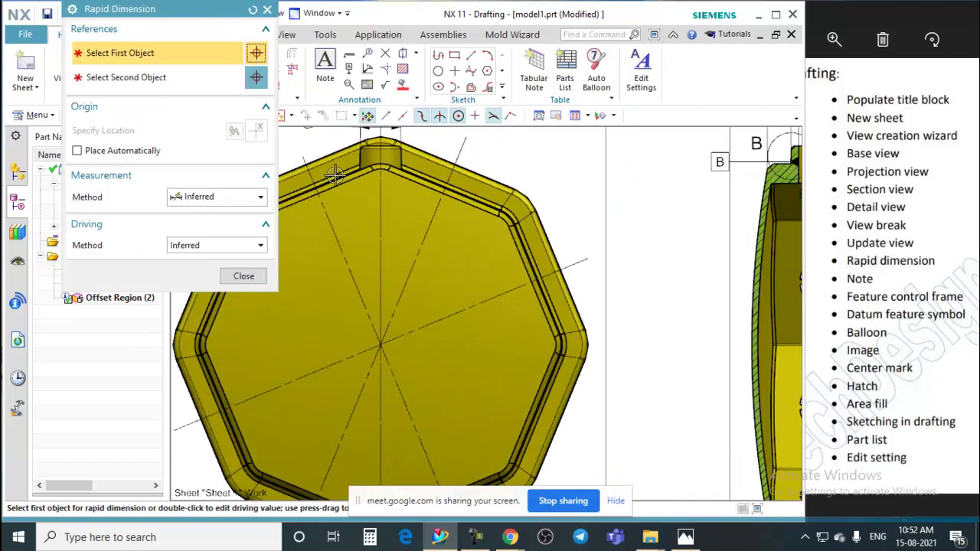
{"action": "left_click", "coordinate": [300, 152]}
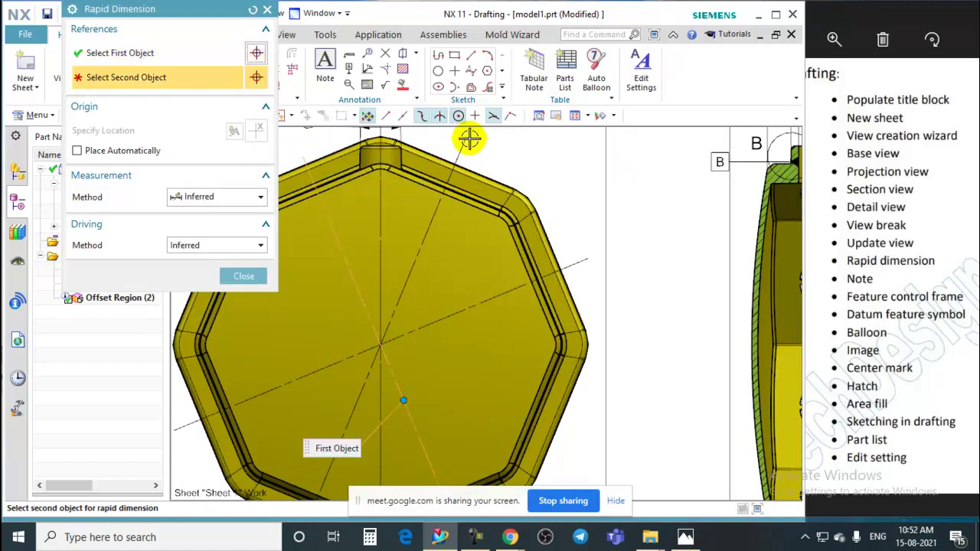
{"action": "scroll", "coordinate": [463, 144], "scroll_direction": "up", "scroll_amount": 3}
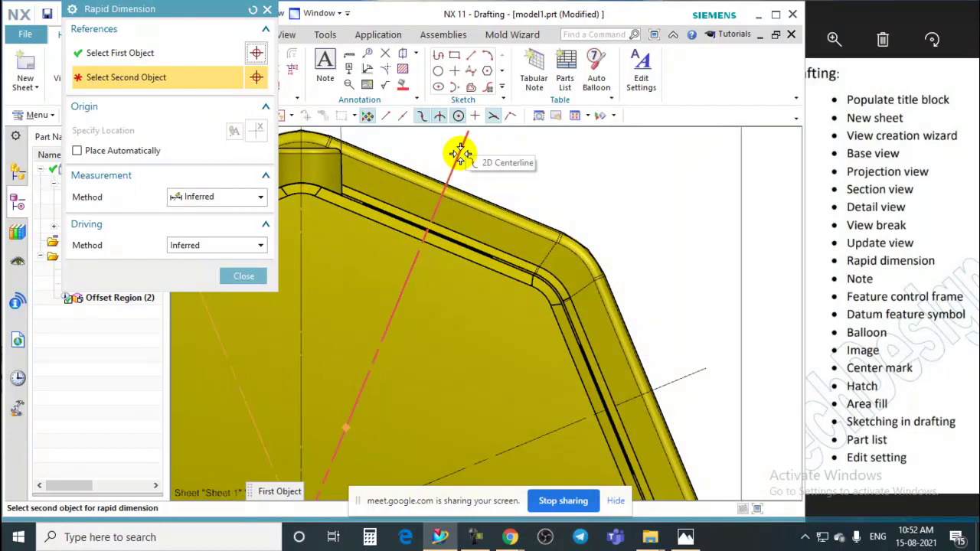
{"action": "left_click", "coordinate": [460, 153]}
{"action": "scroll", "coordinate": [455, 167], "scroll_direction": "down", "scroll_amount": 3}
{"action": "scroll", "coordinate": [454, 167], "scroll_direction": "down", "scroll_amount": 3}
{"action": "left_click", "coordinate": [230, 277]}
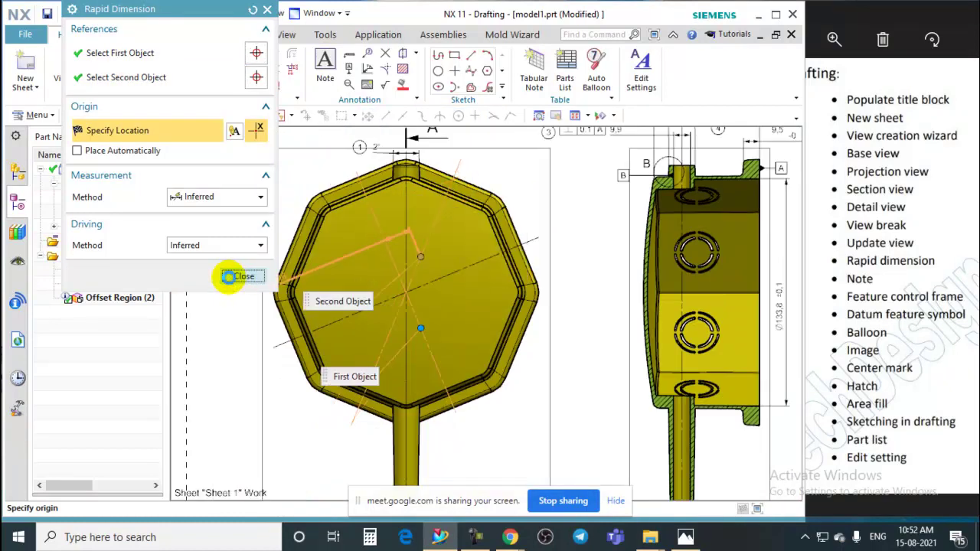
{"action": "left_click", "coordinate": [217, 76]}
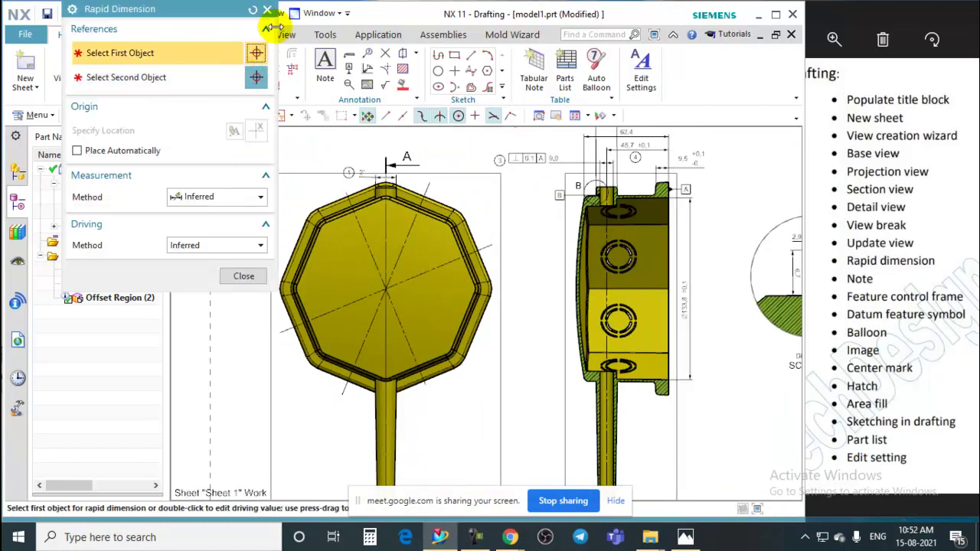
{"action": "left_click", "coordinate": [267, 10]}
{"action": "left_click", "coordinate": [253, 84]}
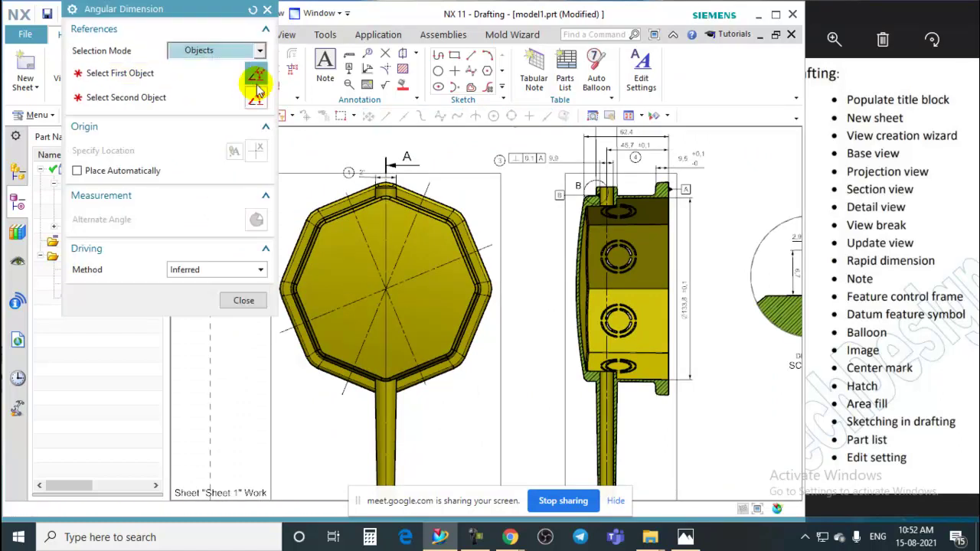
{"action": "left_click", "coordinate": [268, 9]}
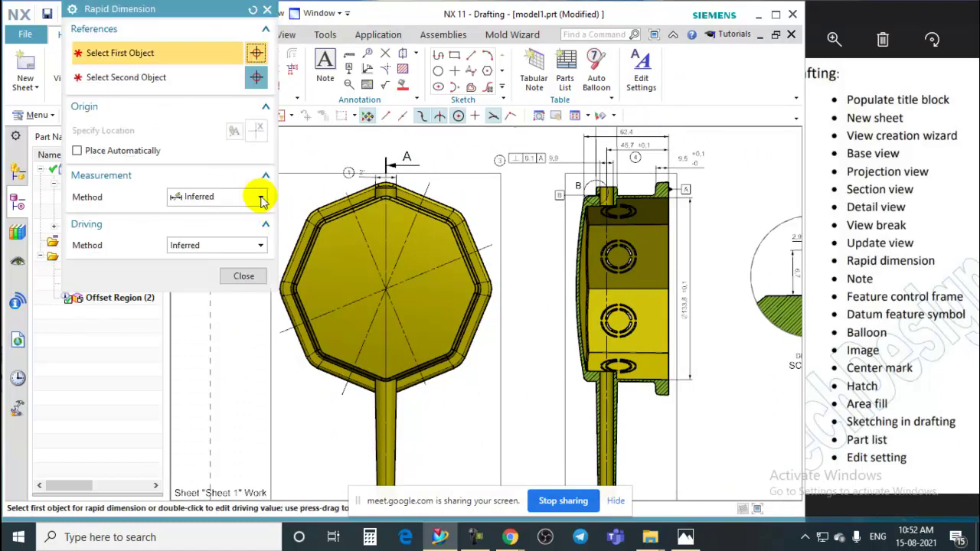
- Use the Angular method to place the 67.5° angle between the vertical and diagonal centerlines
{"action": "left_click", "coordinate": [193, 199]}
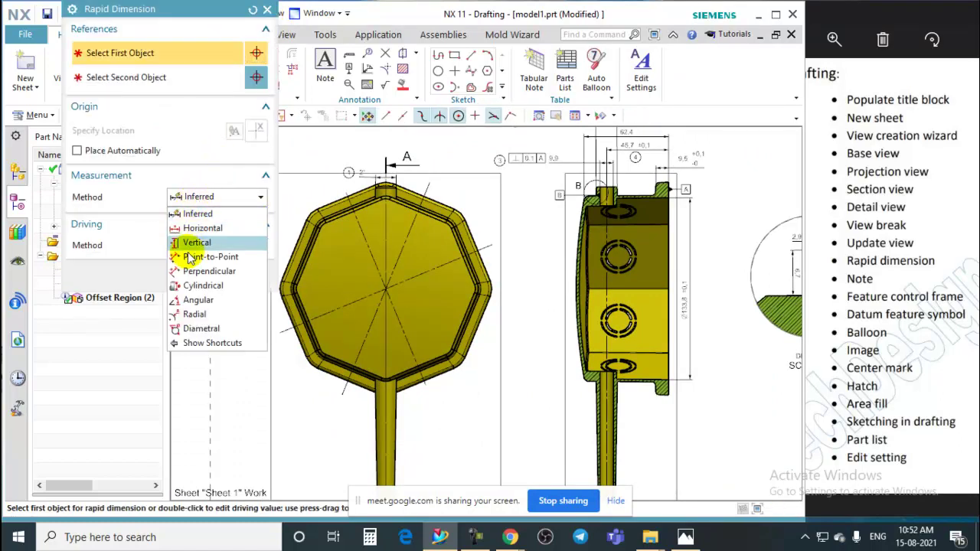
{"action": "left_click", "coordinate": [193, 301]}
{"action": "scroll", "coordinate": [405, 316], "scroll_direction": "up", "scroll_amount": 5}
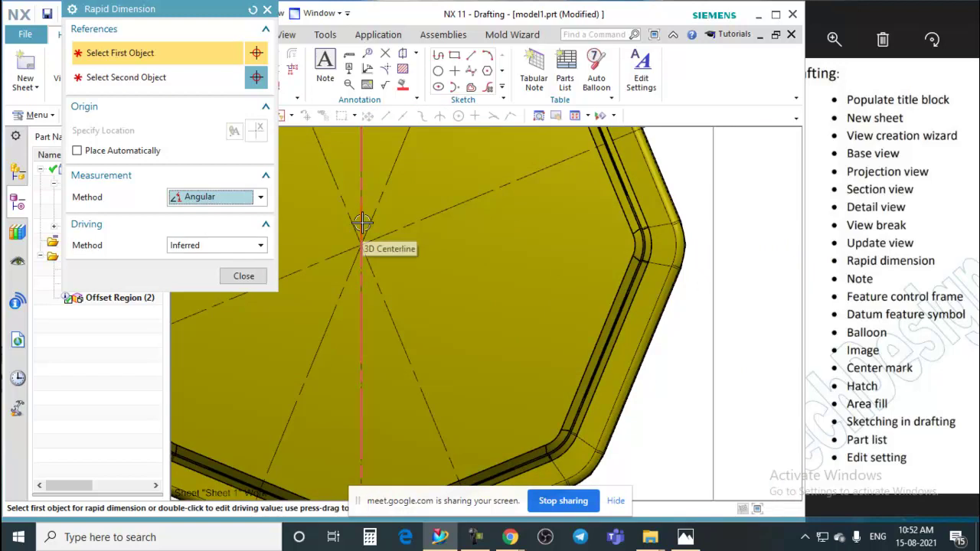
{"action": "left_click", "coordinate": [362, 222]}
{"action": "left_click", "coordinate": [403, 229]}
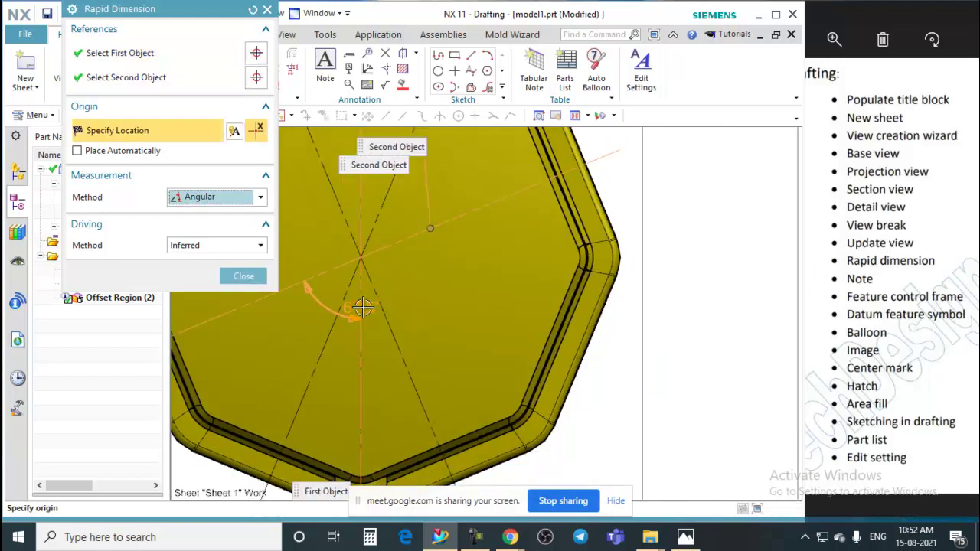
{"action": "scroll", "coordinate": [403, 203], "scroll_direction": "down", "scroll_amount": 5}
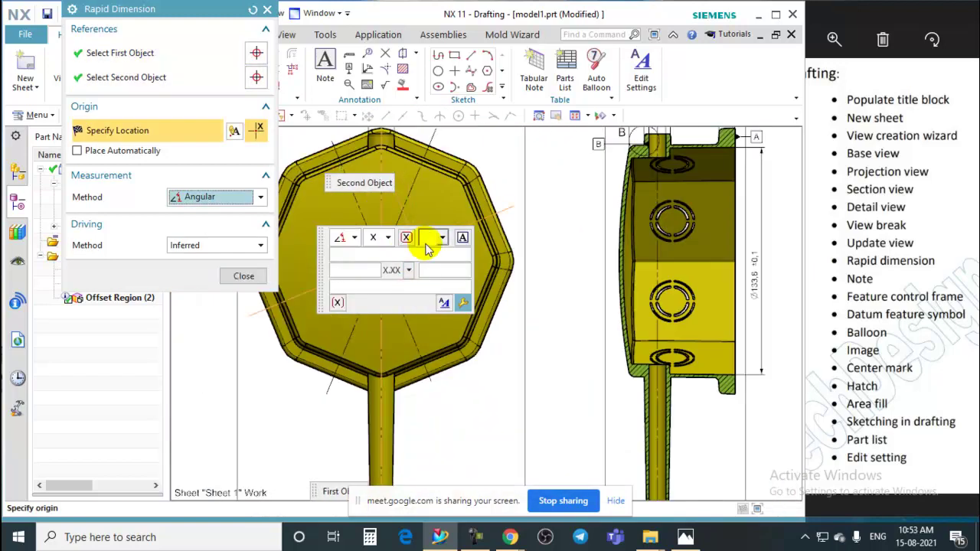
{"action": "scroll", "coordinate": [421, 207], "scroll_direction": "down", "scroll_amount": 2}
{"action": "scroll", "coordinate": [433, 215], "scroll_direction": "up", "scroll_amount": 2}
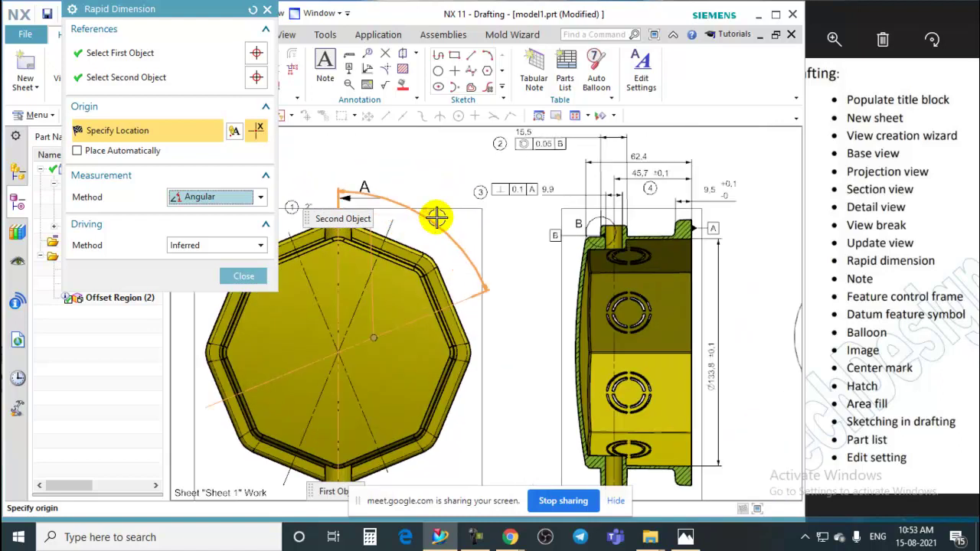
{"action": "left_click", "coordinate": [424, 182]}
{"action": "scroll", "coordinate": [410, 178], "scroll_direction": "up", "scroll_amount": 2}
{"action": "scroll", "coordinate": [405, 177], "scroll_direction": "up", "scroll_amount": 2}
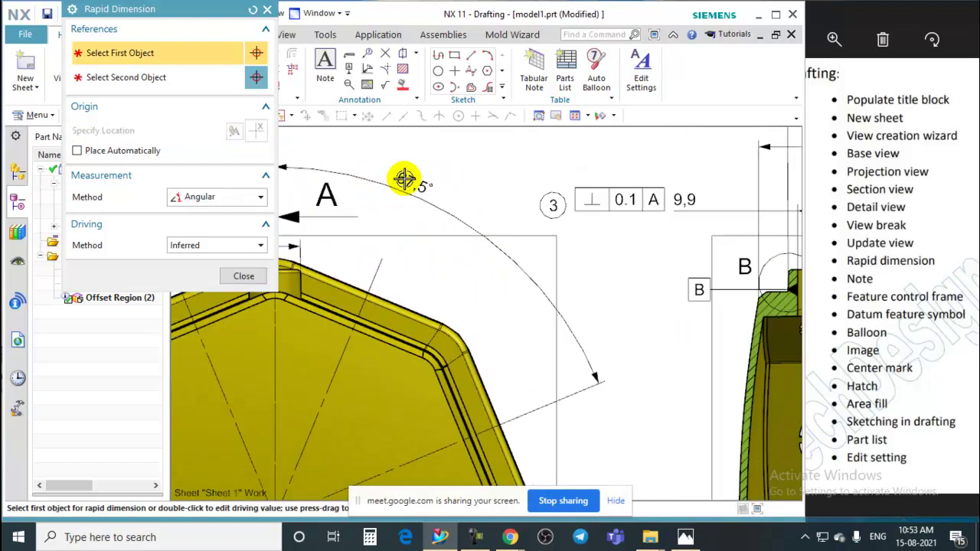
{"action": "scroll", "coordinate": [446, 223], "scroll_direction": "down", "scroll_amount": 3}
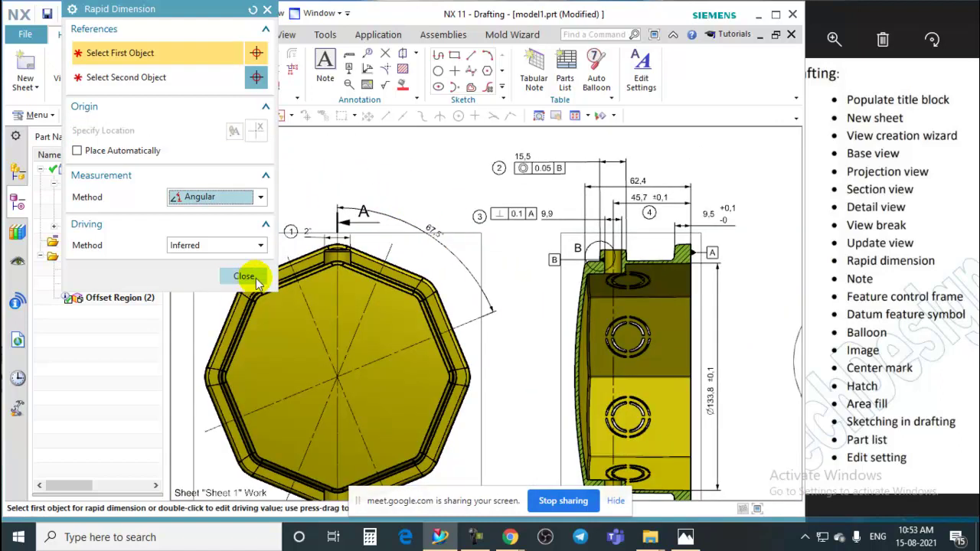
{"action": "left_click", "coordinate": [243, 275]}
{"action": "left_click", "coordinate": [403, 69]}
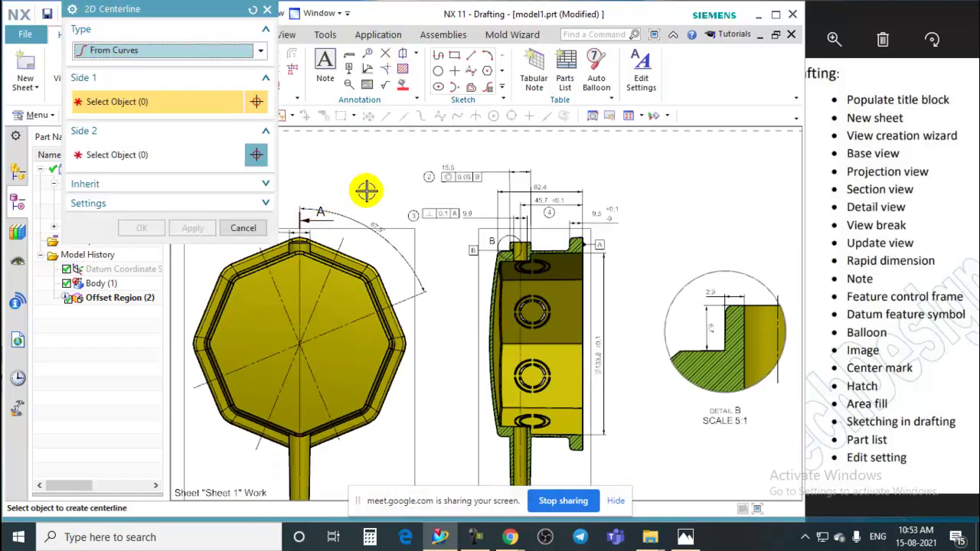
{"action": "scroll", "coordinate": [366, 190], "scroll_direction": "up", "scroll_amount": 2}
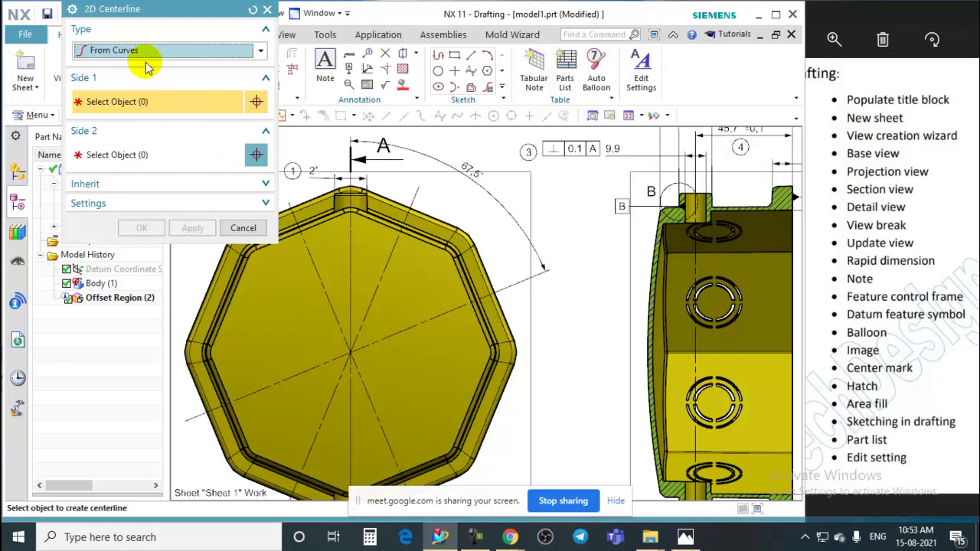
{"action": "left_click", "coordinate": [267, 9]}
{"action": "scroll", "coordinate": [263, 148], "scroll_direction": "down", "scroll_amount": 2}
{"action": "scroll", "coordinate": [263, 222], "scroll_direction": "down", "scroll_amount": 2}
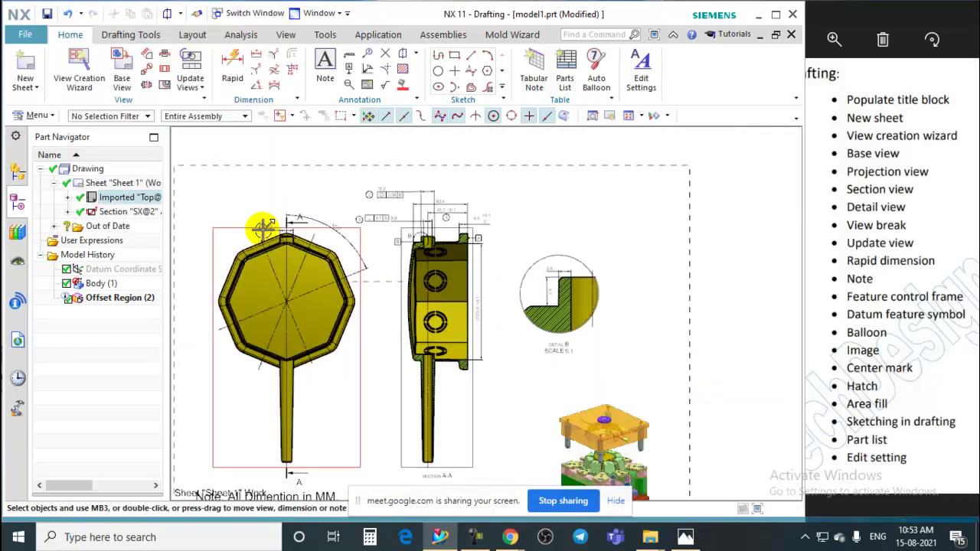
{"action": "left_click", "coordinate": [444, 73]}
{"action": "left_click", "coordinate": [623, 211]}
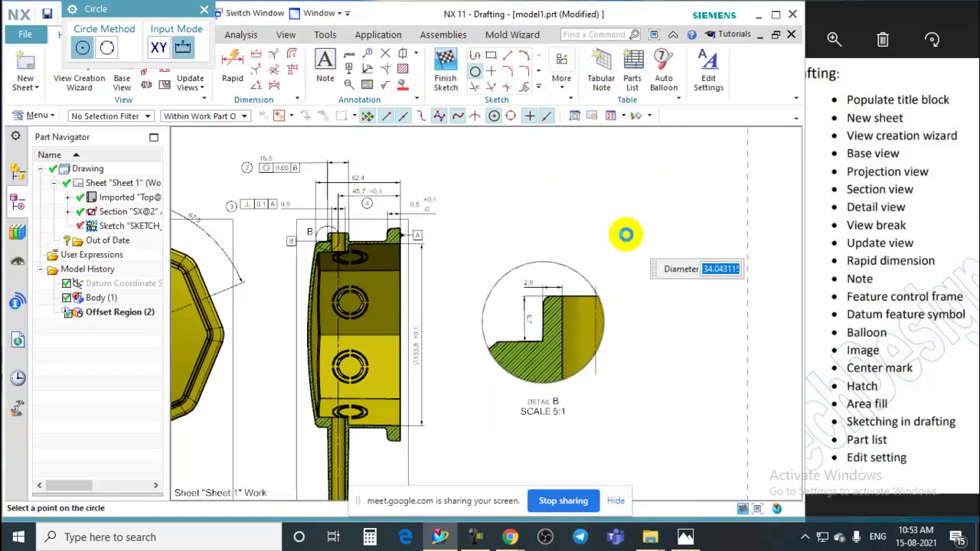
{"action": "left_click", "coordinate": [625, 234]}
{"action": "key", "text": "Escape"}
{"action": "scroll", "coordinate": [547, 252], "scroll_direction": "down", "scroll_amount": 1}
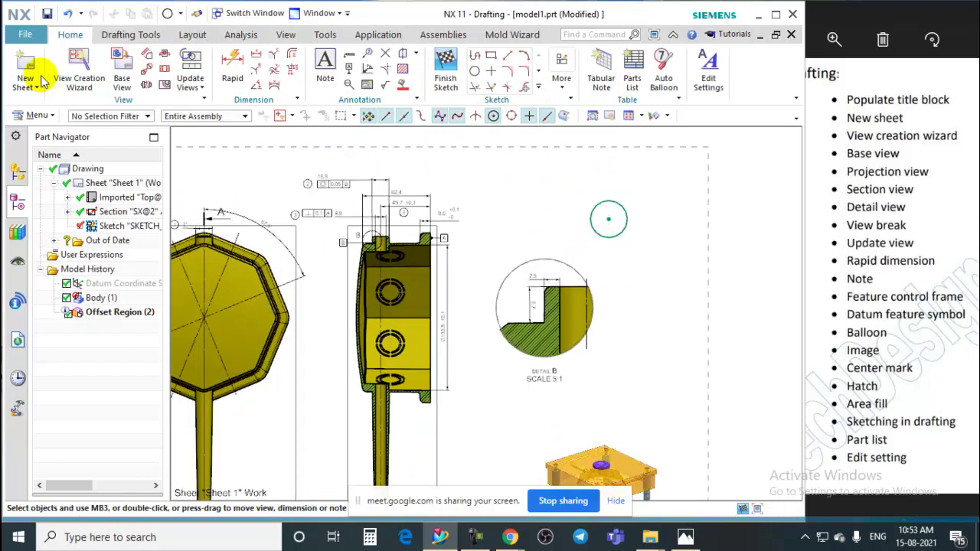
{"action": "left_click", "coordinate": [444, 69]}
{"action": "scroll", "coordinate": [619, 211], "scroll_direction": "up", "scroll_amount": 2}
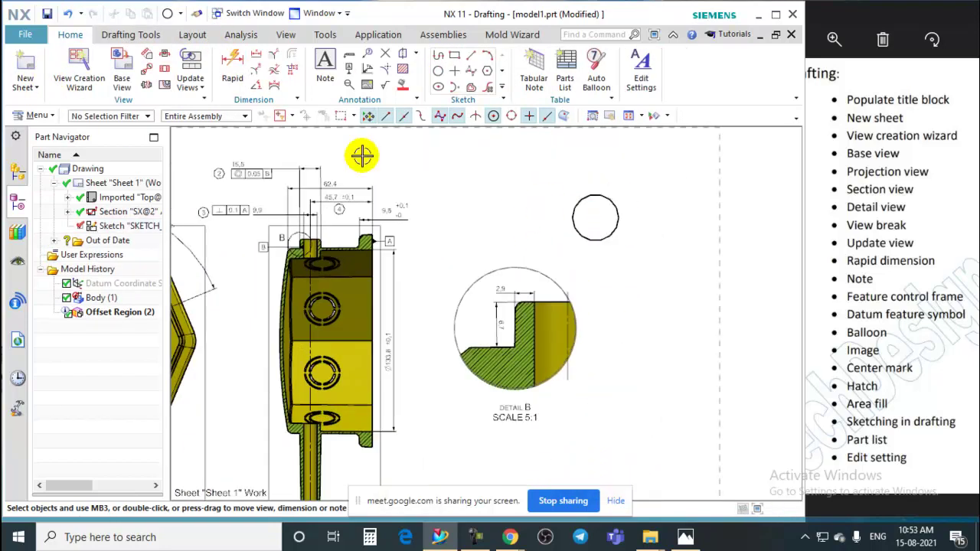
{"action": "left_click", "coordinate": [415, 54]}
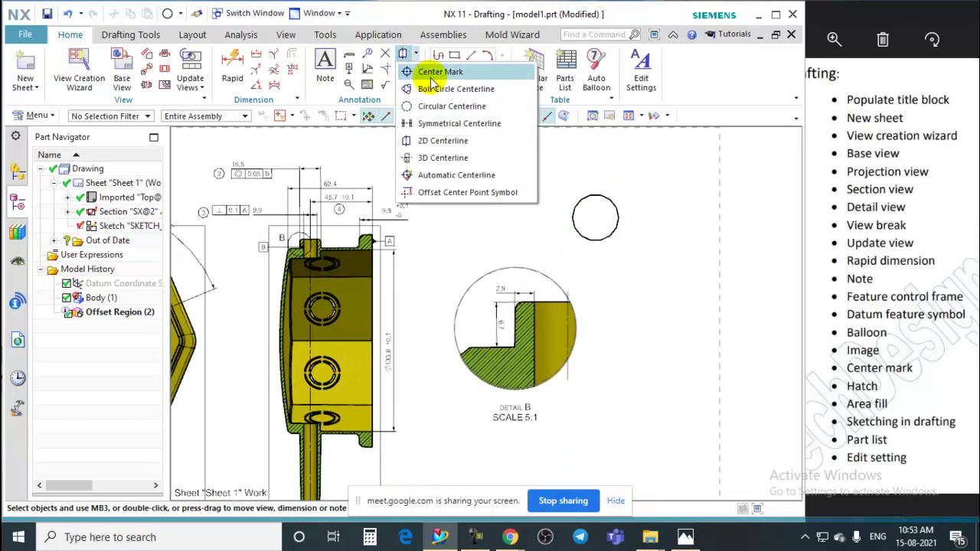
{"action": "left_click", "coordinate": [433, 72]}
{"action": "scroll", "coordinate": [594, 176], "scroll_direction": "up", "scroll_amount": 2}
{"action": "scroll", "coordinate": [604, 212], "scroll_direction": "up", "scroll_amount": 2}
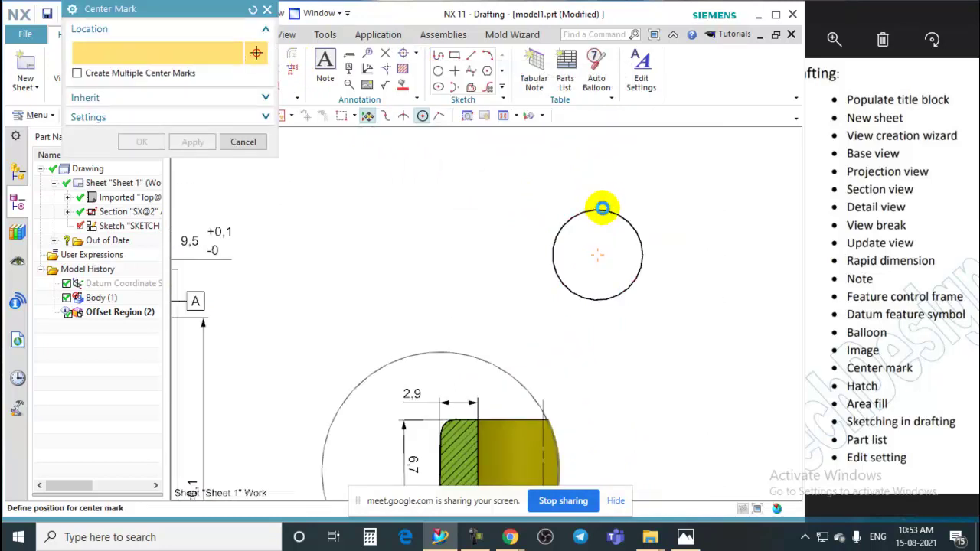
{"action": "left_click", "coordinate": [603, 209]}
{"action": "left_click", "coordinate": [136, 142]}
{"action": "scroll", "coordinate": [574, 181], "scroll_direction": "down", "scroll_amount": 2}
{"action": "scroll", "coordinate": [571, 183], "scroll_direction": "up", "scroll_amount": 2}
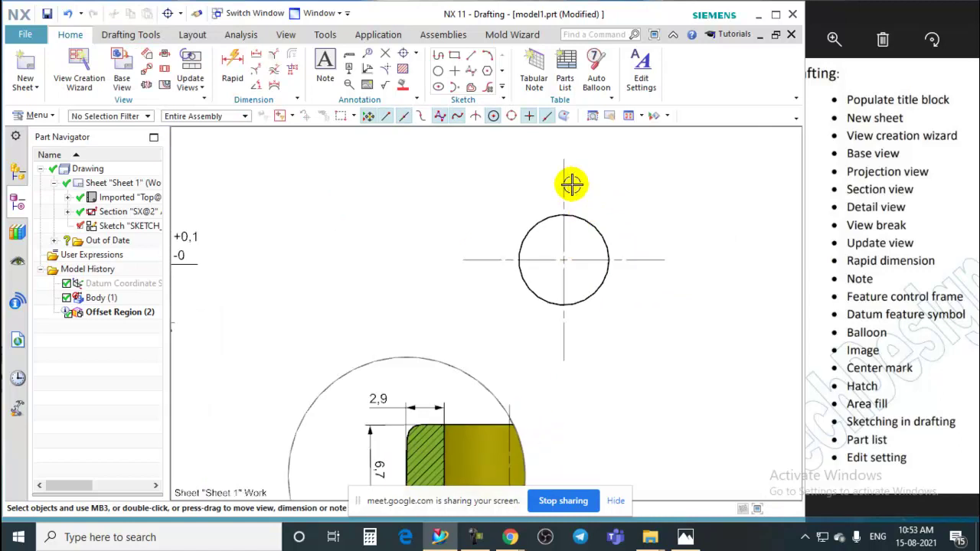
{"action": "double_click", "coordinate": [567, 180]}
{"action": "left_click_drag", "start_coordinate": [564, 156], "coordinate": [563, 190]}
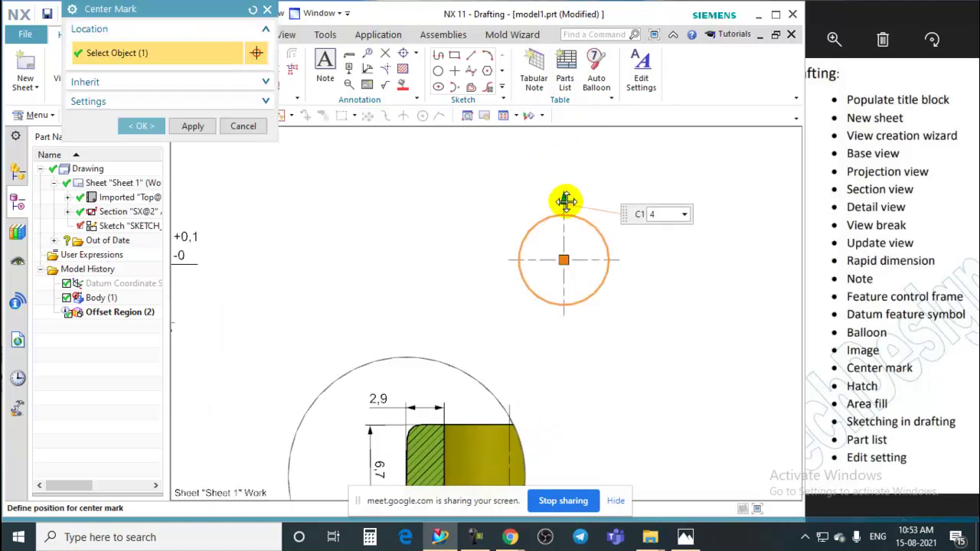
{"action": "left_click", "coordinate": [122, 127]}
{"action": "scroll", "coordinate": [528, 306], "scroll_direction": "down", "scroll_amount": 3}
{"action": "scroll", "coordinate": [523, 313], "scroll_direction": "down", "scroll_amount": 2}
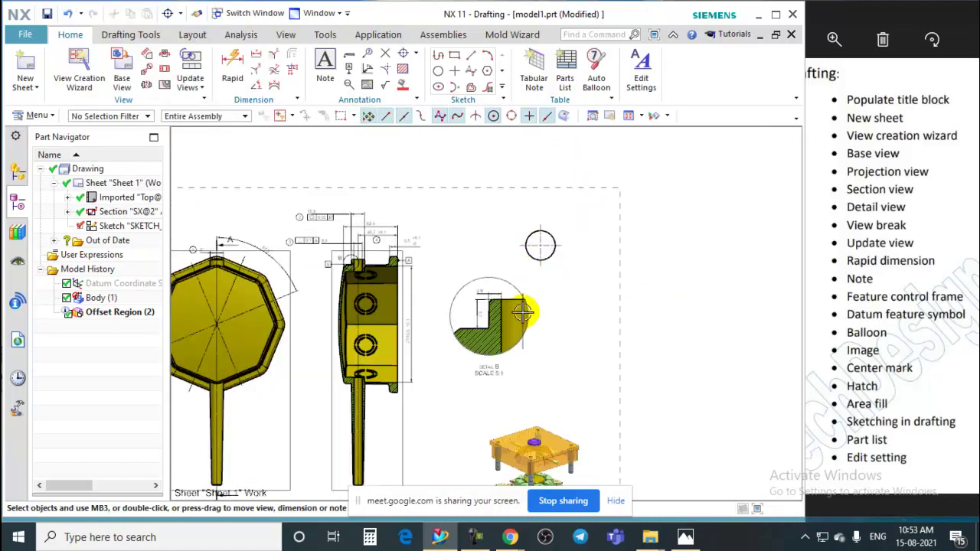
{"action": "scroll", "coordinate": [547, 281], "scroll_direction": "up", "scroll_amount": 2}
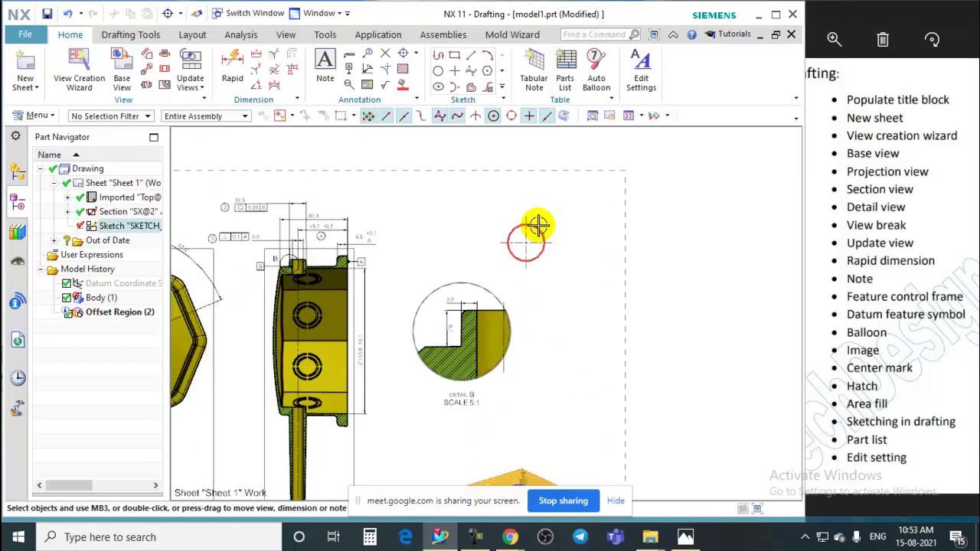
{"action": "left_click", "coordinate": [536, 226]}
{"action": "key", "text": "Delete"}
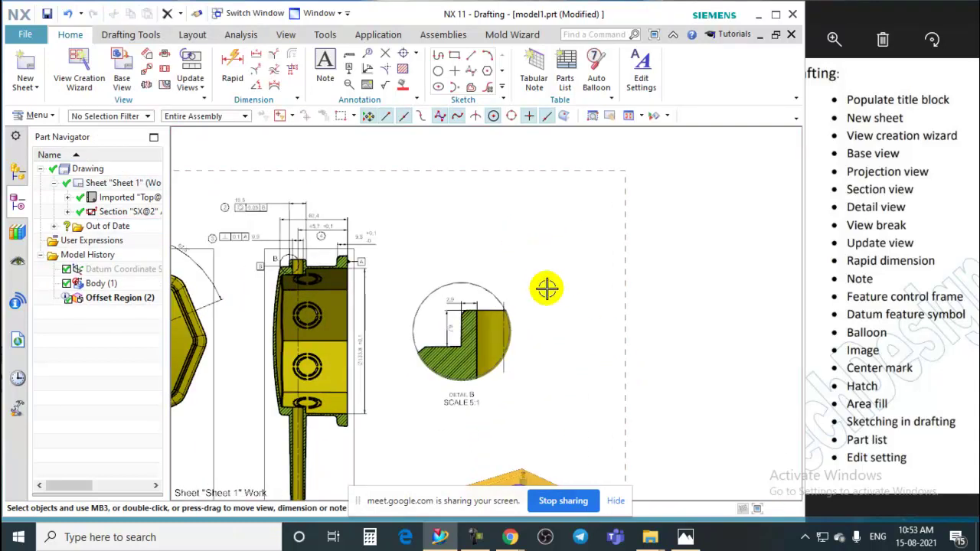
{"action": "scroll", "coordinate": [528, 322], "scroll_direction": "down", "scroll_amount": 3}
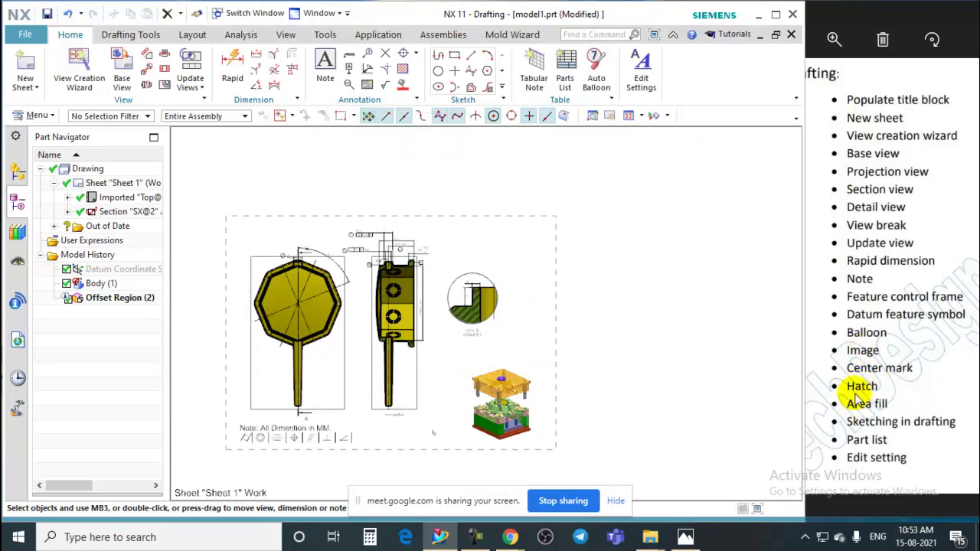
- Attempt a crosshatch on the octagon view, cancelling when no closed boundary is found
{"action": "scroll", "coordinate": [405, 305], "scroll_direction": "up", "scroll_amount": 1}
{"action": "scroll", "coordinate": [403, 306], "scroll_direction": "up", "scroll_amount": 2}
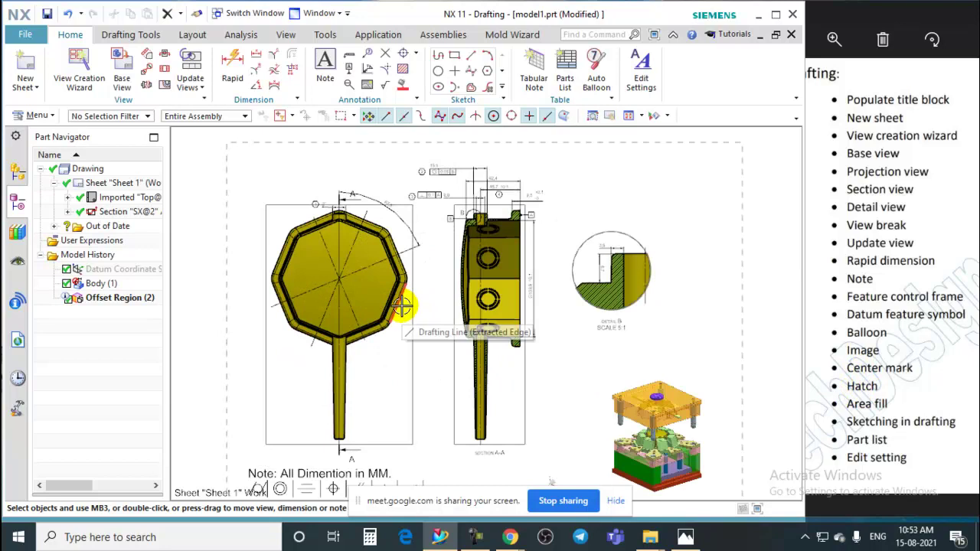
{"action": "scroll", "coordinate": [330, 269], "scroll_direction": "up", "scroll_amount": 2}
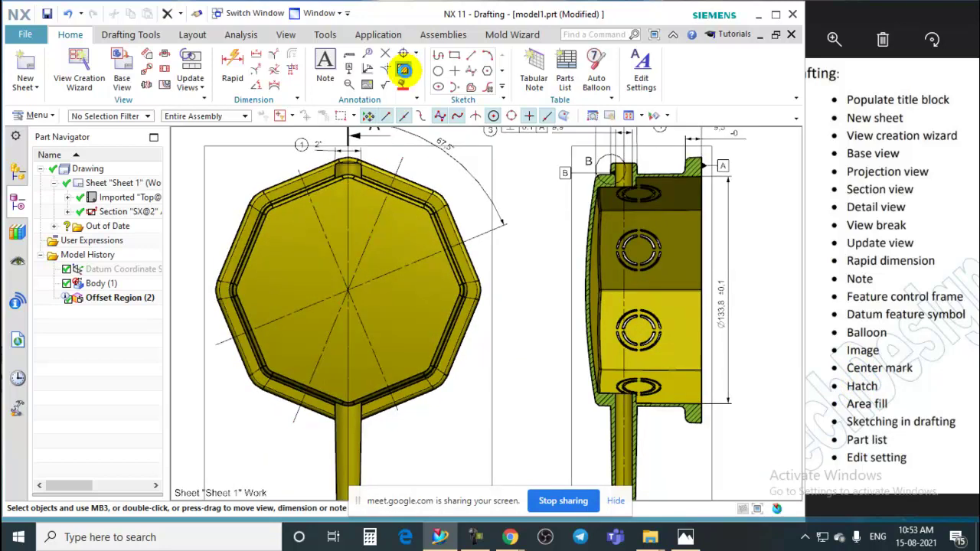
{"action": "left_click", "coordinate": [403, 70]}
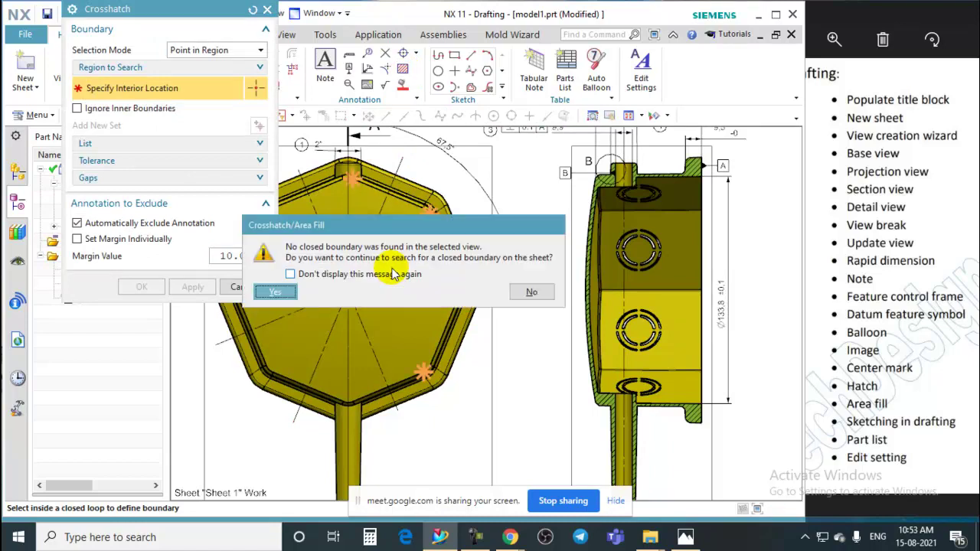
{"action": "left_click", "coordinate": [279, 292]}
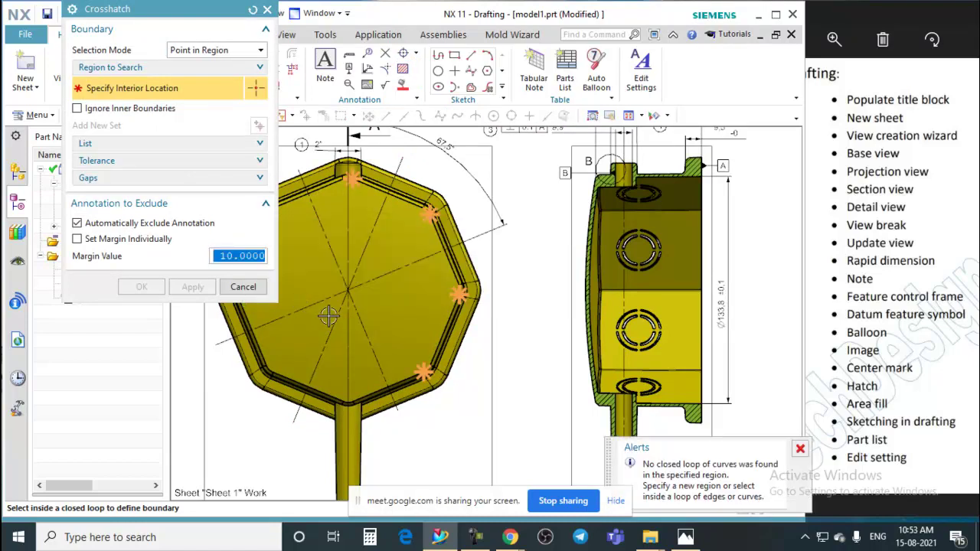
{"action": "left_click", "coordinate": [232, 295]}
{"action": "scroll", "coordinate": [289, 281], "scroll_direction": "down", "scroll_amount": 1}
{"action": "scroll", "coordinate": [289, 280], "scroll_direction": "down", "scroll_amount": 2}
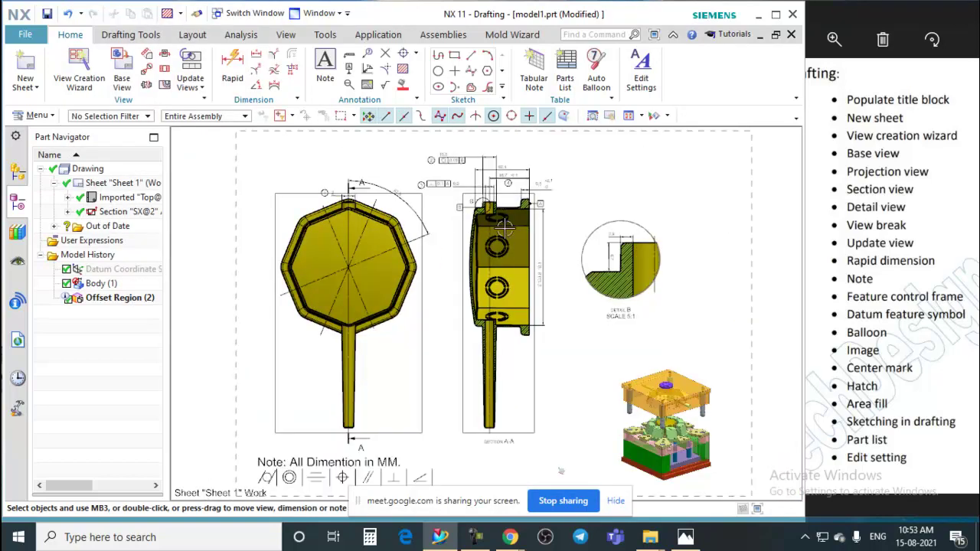
{"action": "scroll", "coordinate": [488, 229], "scroll_direction": "up", "scroll_amount": 4}
{"action": "scroll", "coordinate": [489, 230], "scroll_direction": "down", "scroll_amount": 3}
{"action": "scroll", "coordinate": [484, 317], "scroll_direction": "up", "scroll_amount": 5}
{"action": "scroll", "coordinate": [484, 317], "scroll_direction": "down", "scroll_amount": 1}
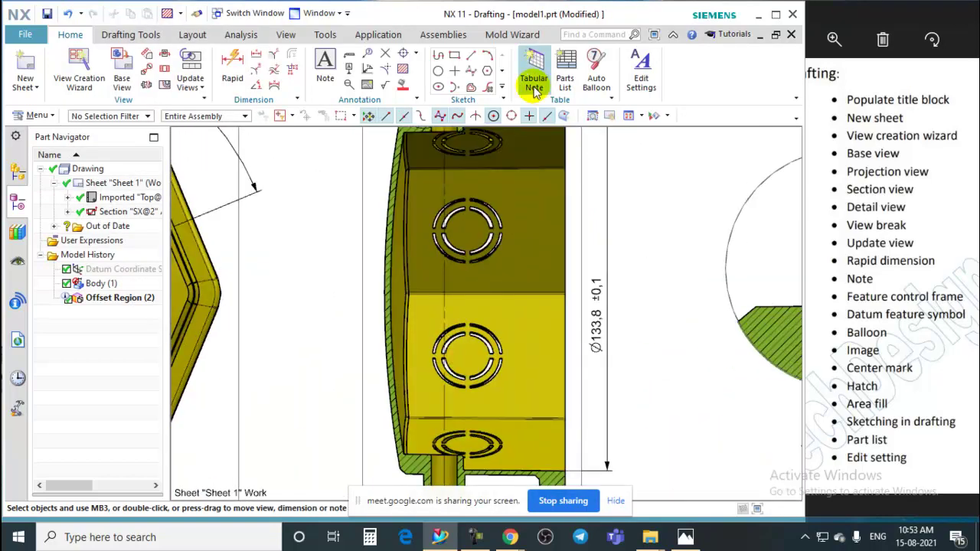
- Crosshatch the region inside the section view's thin left wall
{"action": "left_click", "coordinate": [404, 69]}
{"action": "scroll", "coordinate": [448, 174], "scroll_direction": "up", "scroll_amount": 1}
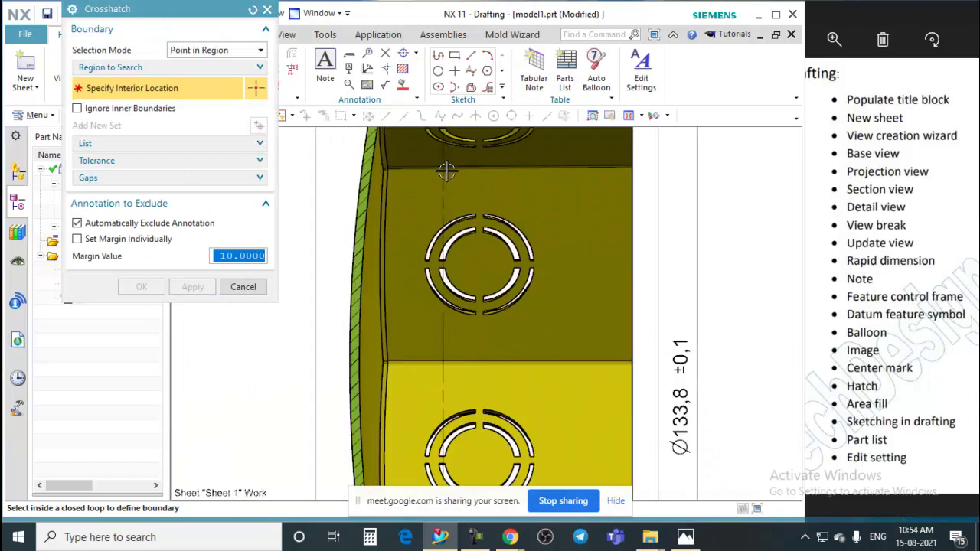
{"action": "scroll", "coordinate": [429, 172], "scroll_direction": "up", "scroll_amount": 1}
{"action": "scroll", "coordinate": [360, 188], "scroll_direction": "up", "scroll_amount": 2}
{"action": "left_click", "coordinate": [366, 185]}
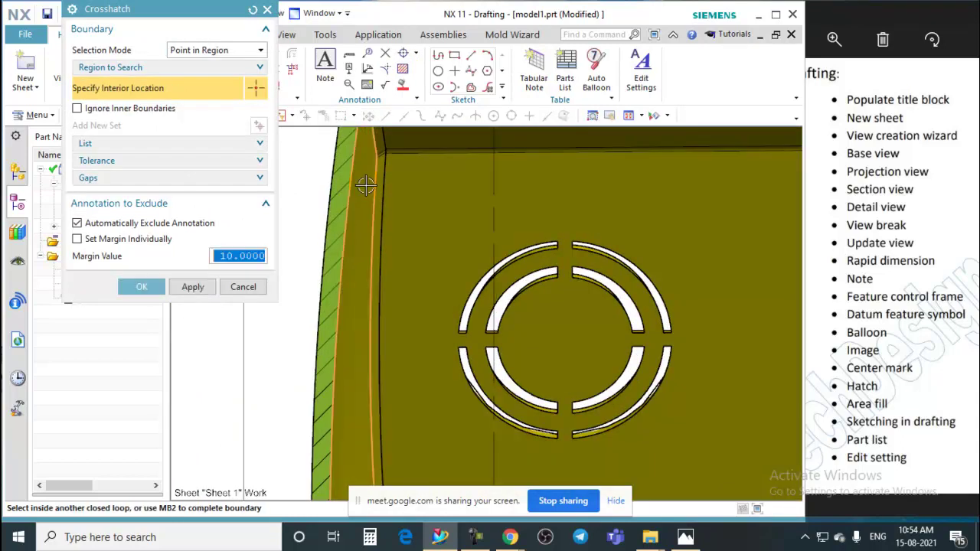
{"action": "scroll", "coordinate": [365, 185], "scroll_direction": "down", "scroll_amount": 2}
{"action": "scroll", "coordinate": [357, 416], "scroll_direction": "down", "scroll_amount": 2}
{"action": "scroll", "coordinate": [358, 416], "scroll_direction": "up", "scroll_amount": 1}
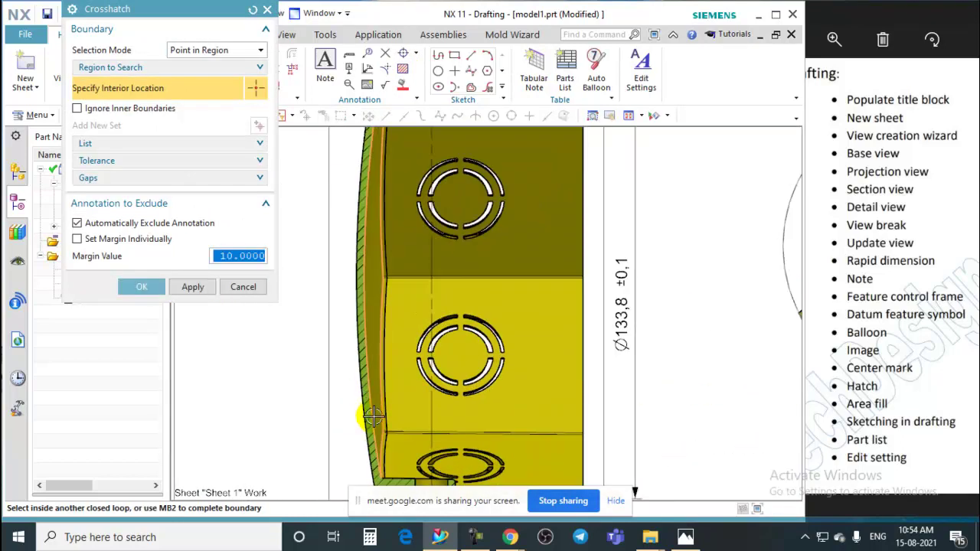
{"action": "left_click", "coordinate": [150, 286]}
- Review the new hatch's settings to check its Iron/General Use pattern
{"action": "scroll", "coordinate": [344, 227], "scroll_direction": "down", "scroll_amount": 1}
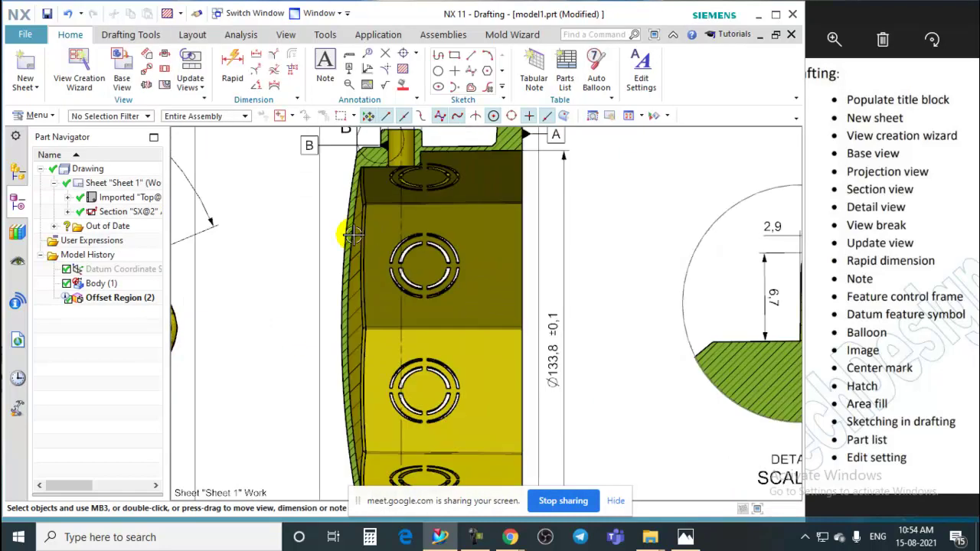
{"action": "scroll", "coordinate": [350, 283], "scroll_direction": "up", "scroll_amount": 3}
{"action": "scroll", "coordinate": [350, 281], "scroll_direction": "down", "scroll_amount": 1}
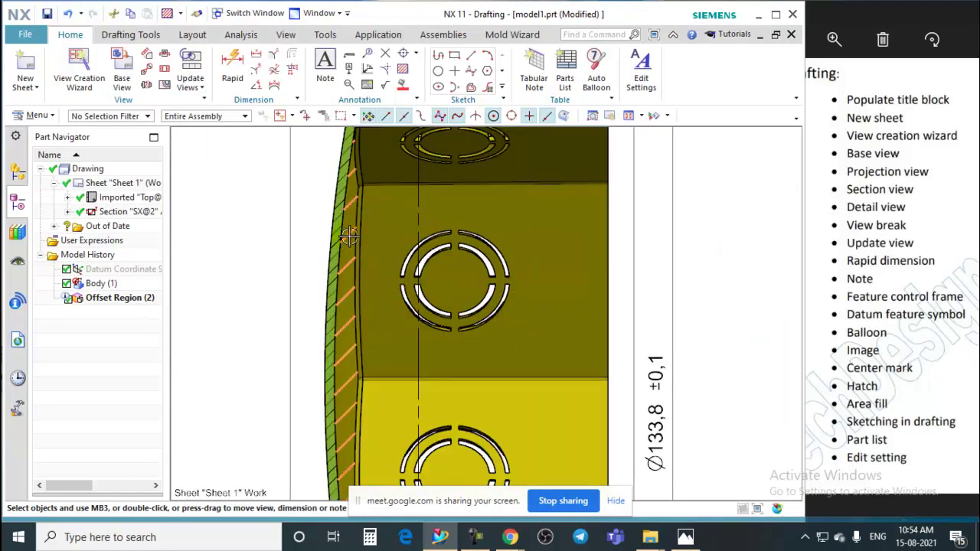
{"action": "right_click", "coordinate": [348, 237]}
{"action": "left_click", "coordinate": [363, 223]}
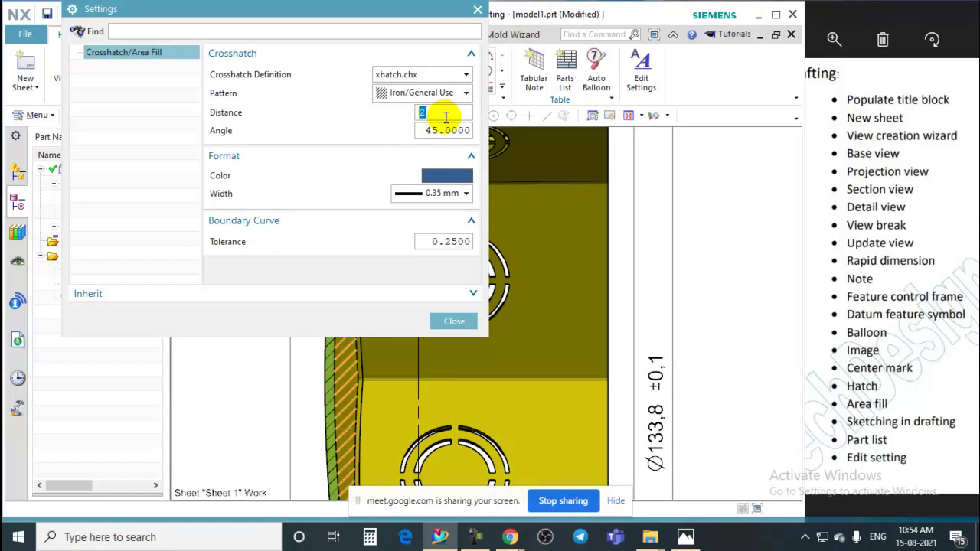
{"action": "left_click", "coordinate": [454, 319]}
- Sketch a closed rectangle above the detail view with lines
{"action": "scroll", "coordinate": [457, 272], "scroll_direction": "down", "scroll_amount": 3}
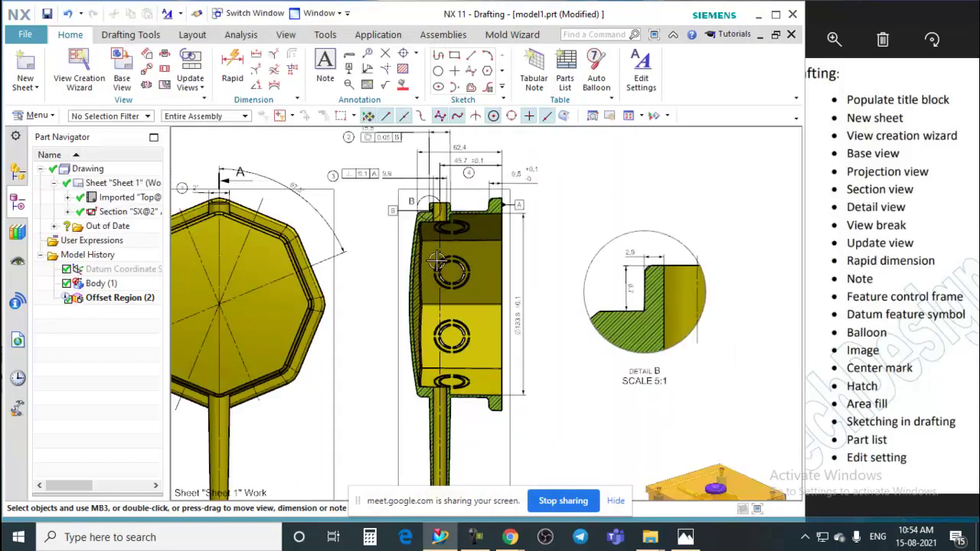
{"action": "scroll", "coordinate": [657, 311], "scroll_direction": "up", "scroll_amount": 4}
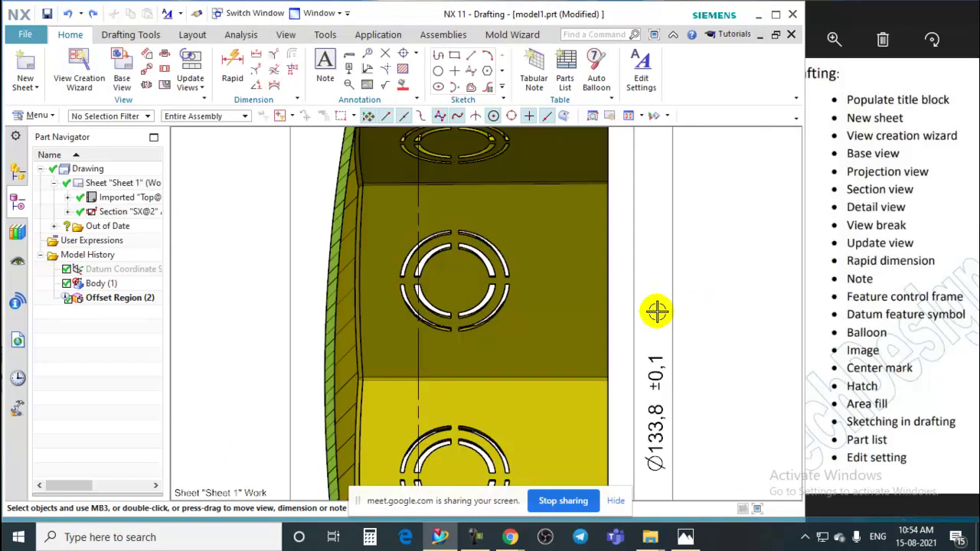
{"action": "scroll", "coordinate": [657, 311], "scroll_direction": "down", "scroll_amount": 2}
{"action": "scroll", "coordinate": [647, 310], "scroll_direction": "up", "scroll_amount": 2}
{"action": "scroll", "coordinate": [643, 308], "scroll_direction": "down", "scroll_amount": 4}
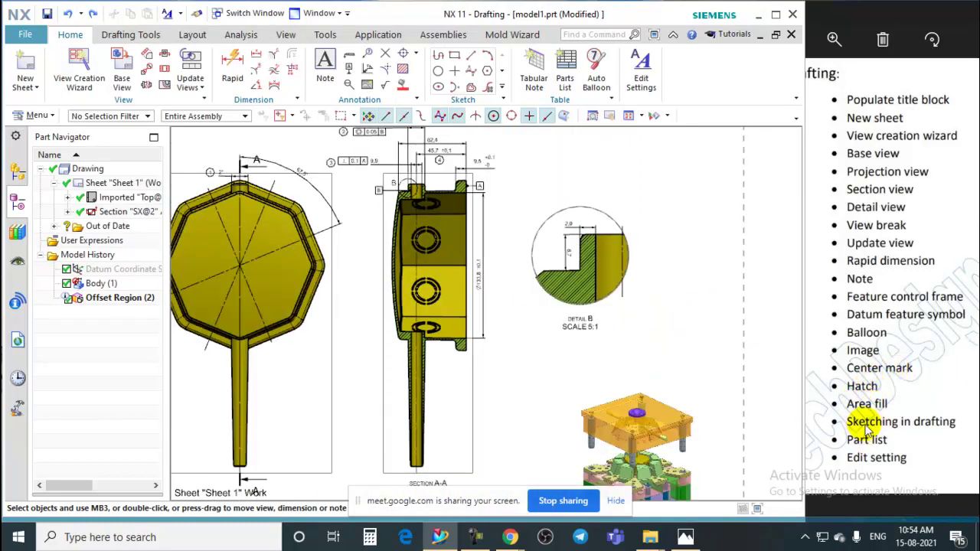
{"action": "scroll", "coordinate": [339, 258], "scroll_direction": "down", "scroll_amount": 2}
{"action": "scroll", "coordinate": [382, 237], "scroll_direction": "up", "scroll_amount": 1}
{"action": "scroll", "coordinate": [401, 230], "scroll_direction": "down", "scroll_amount": 1}
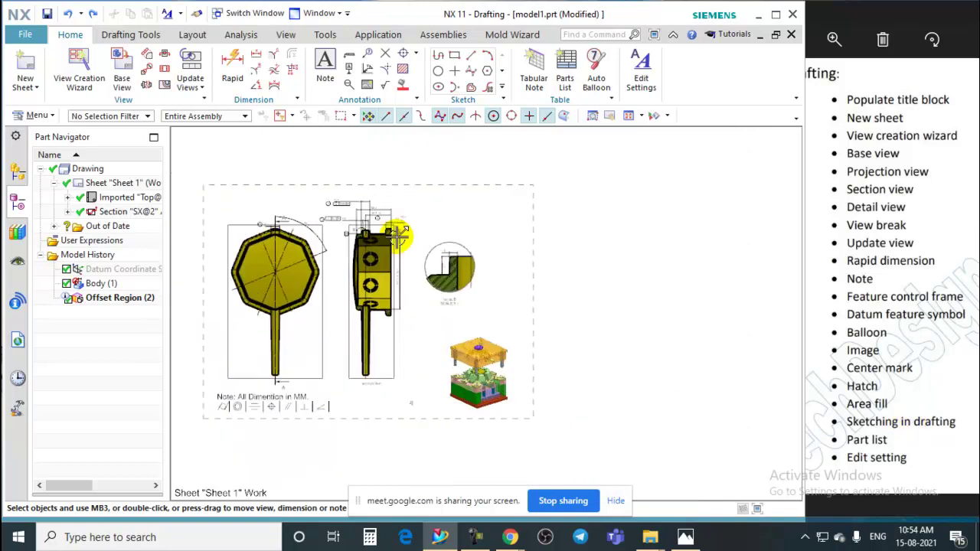
{"action": "scroll", "coordinate": [465, 248], "scroll_direction": "down", "scroll_amount": 2}
{"action": "scroll", "coordinate": [448, 228], "scroll_direction": "up", "scroll_amount": 2}
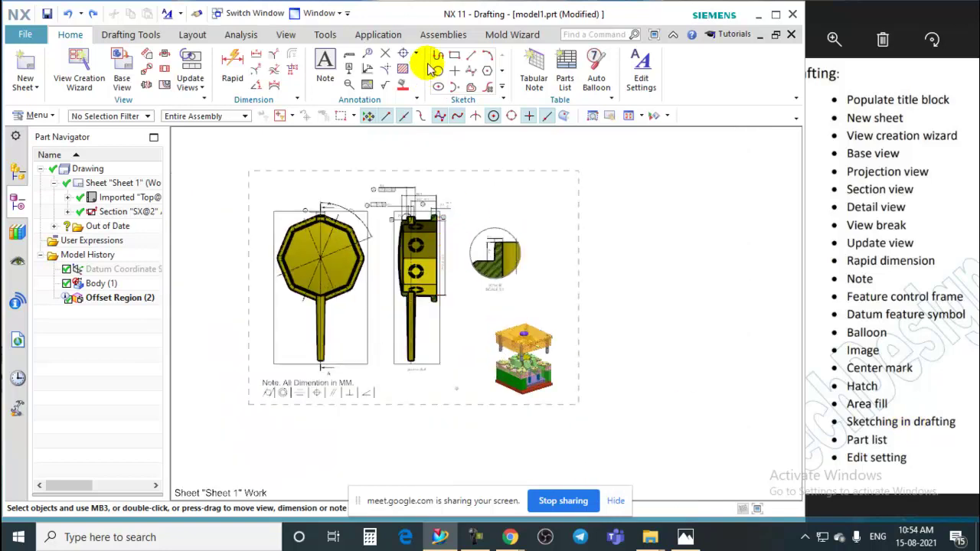
{"action": "left_click", "coordinate": [473, 60]}
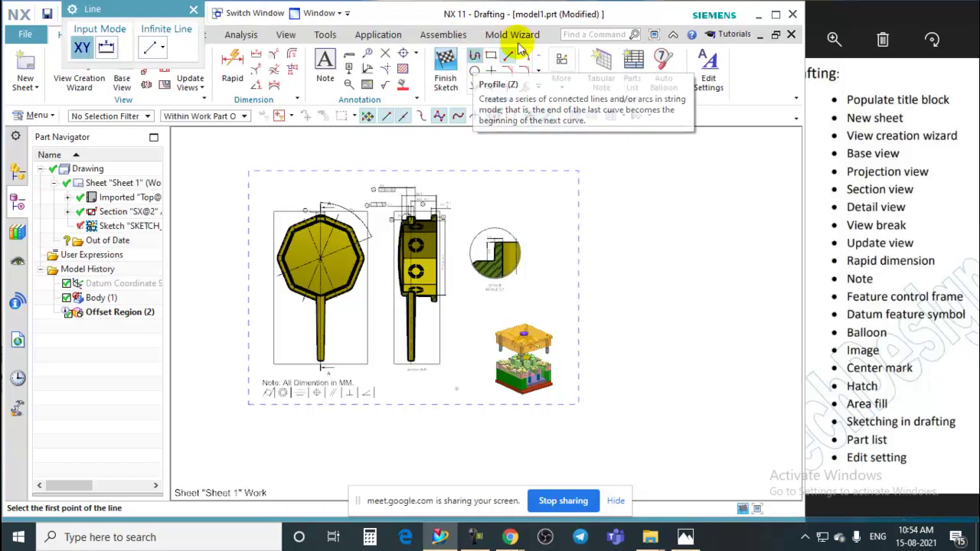
{"action": "scroll", "coordinate": [503, 212], "scroll_direction": "up", "scroll_amount": 3}
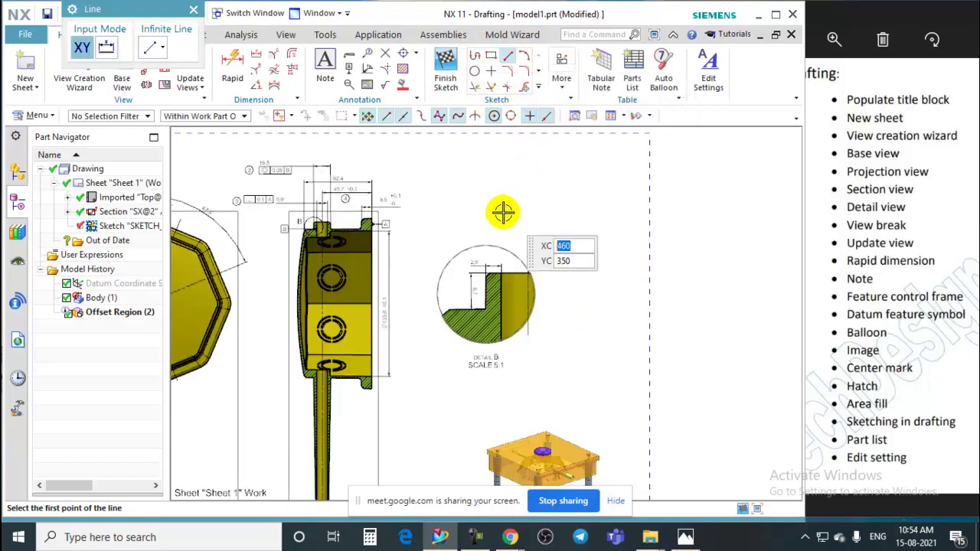
{"action": "left_click", "coordinate": [487, 219]}
{"action": "left_click", "coordinate": [487, 170]}
{"action": "left_click", "coordinate": [487, 170]}
{"action": "left_click", "coordinate": [530, 170]}
{"action": "left_click", "coordinate": [559, 170]}
{"action": "left_click", "coordinate": [559, 220]}
{"action": "left_click", "coordinate": [488, 220]}
{"action": "left_click", "coordinate": [559, 220]}
{"action": "scroll", "coordinate": [505, 223], "scroll_direction": "down", "scroll_amount": 1}
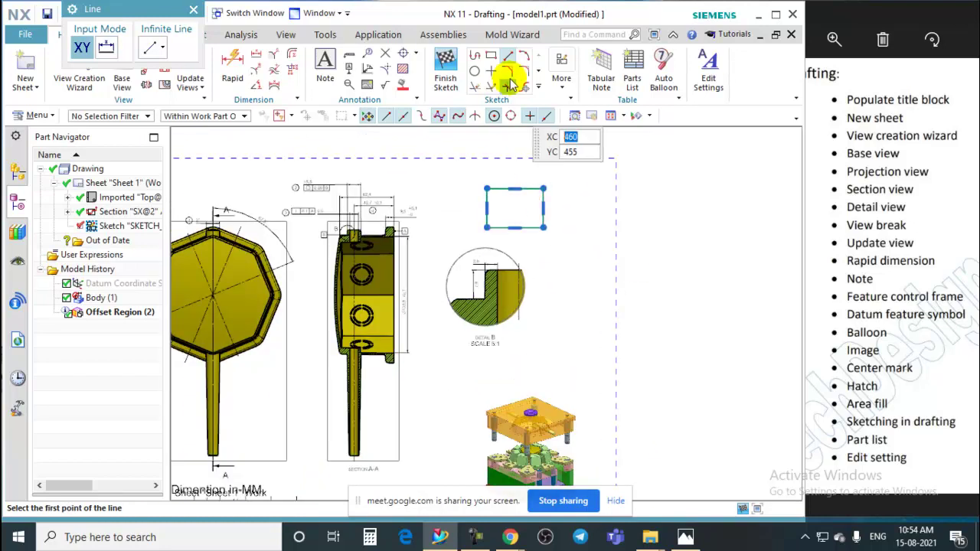
- Centre four equal circles on the rectangle's top, bottom, right and left edge midpoints
{"action": "left_click", "coordinate": [475, 71]}
{"action": "scroll", "coordinate": [511, 182], "scroll_direction": "up", "scroll_amount": 3}
{"action": "left_click", "coordinate": [518, 192]}
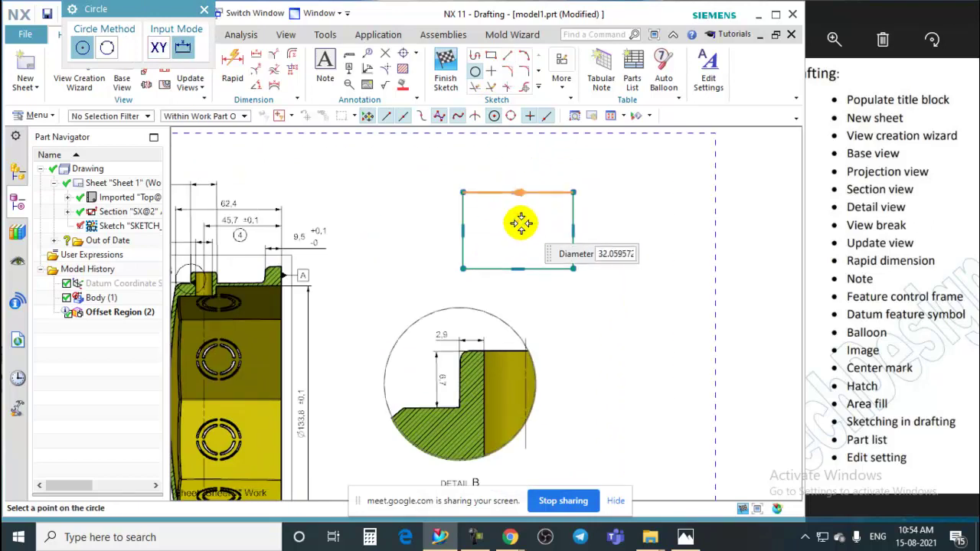
{"action": "left_click", "coordinate": [521, 217]}
{"action": "left_click", "coordinate": [518, 268]}
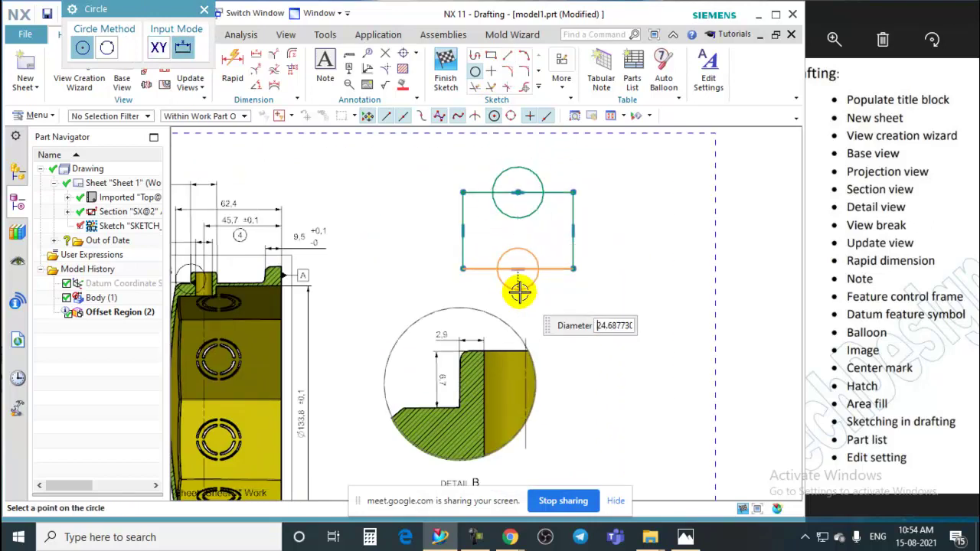
{"action": "left_click", "coordinate": [520, 294]}
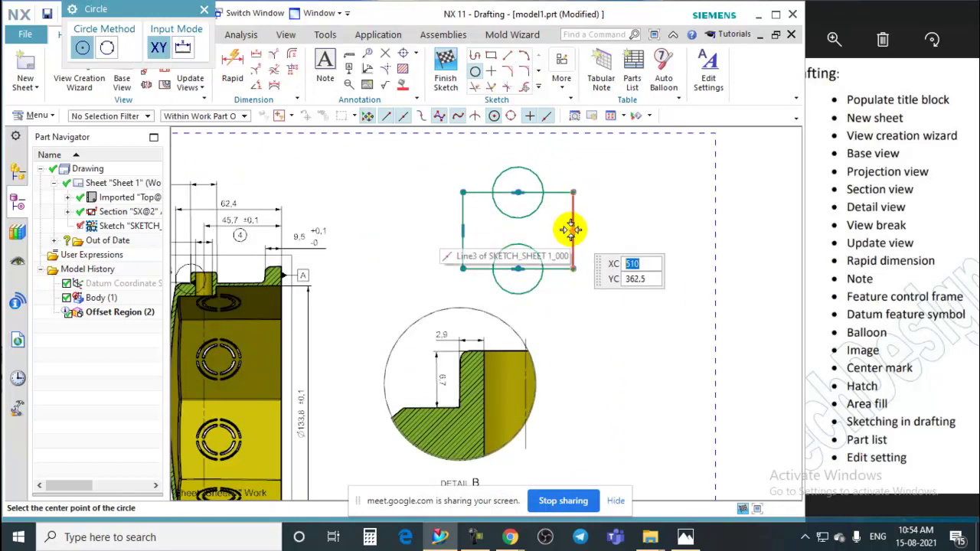
{"action": "left_click", "coordinate": [574, 230]}
{"action": "left_click", "coordinate": [586, 248]}
{"action": "left_click", "coordinate": [464, 231]}
{"action": "left_click", "coordinate": [470, 240]}
{"action": "left_click", "coordinate": [204, 9]}
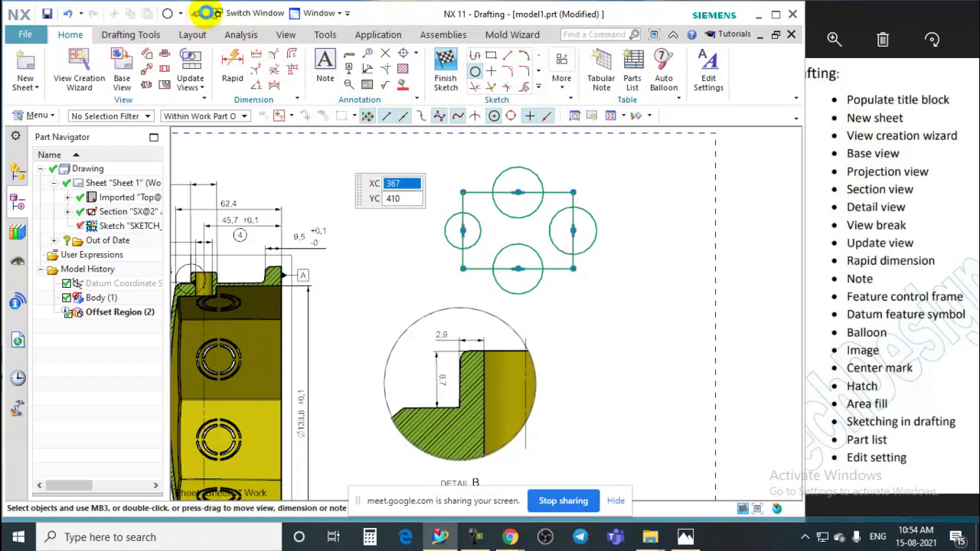
- Trim the top circle's inner arc and the top edge segment inside it
{"action": "left_click", "coordinate": [505, 84]}
{"action": "scroll", "coordinate": [521, 153], "scroll_direction": "up", "scroll_amount": 3}
{"action": "left_click", "coordinate": [491, 232]}
{"action": "left_click", "coordinate": [479, 268]}
- Trim the inner portions of the left, right and bottom circles and the bottom edge segment
{"action": "left_click", "coordinate": [443, 301]}
{"action": "left_click", "coordinate": [580, 320]}
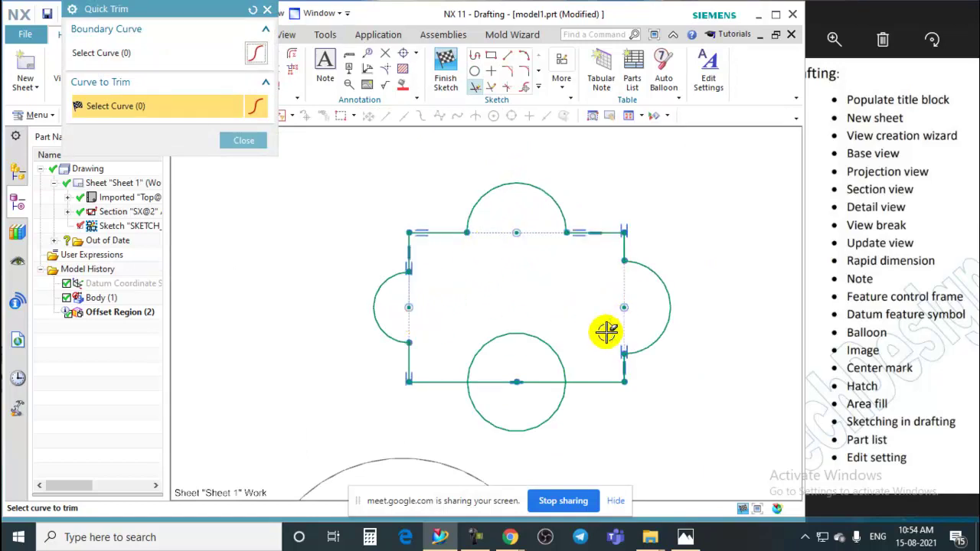
{"action": "left_click", "coordinate": [512, 336]}
{"action": "left_click", "coordinate": [536, 381]}
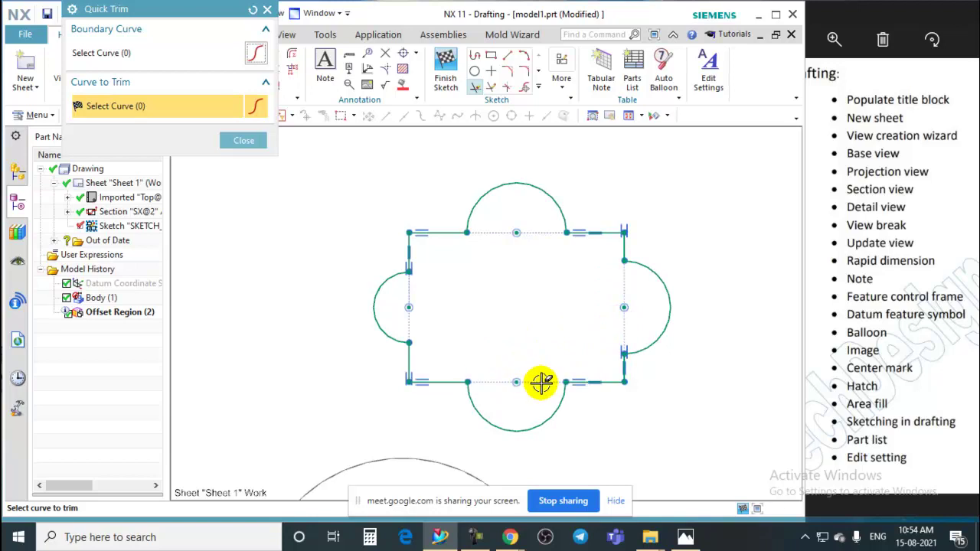
{"action": "left_click", "coordinate": [243, 139]}
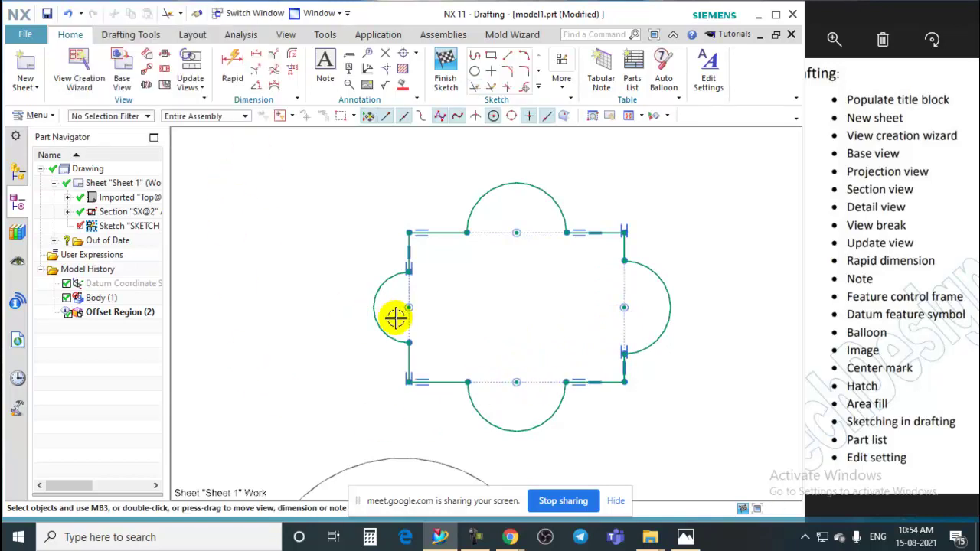
- Complete the sketch, leaving the closed four-lobed outline
{"action": "scroll", "coordinate": [464, 229], "scroll_direction": "down", "scroll_amount": 4}
{"action": "scroll", "coordinate": [480, 244], "scroll_direction": "up", "scroll_amount": 2}
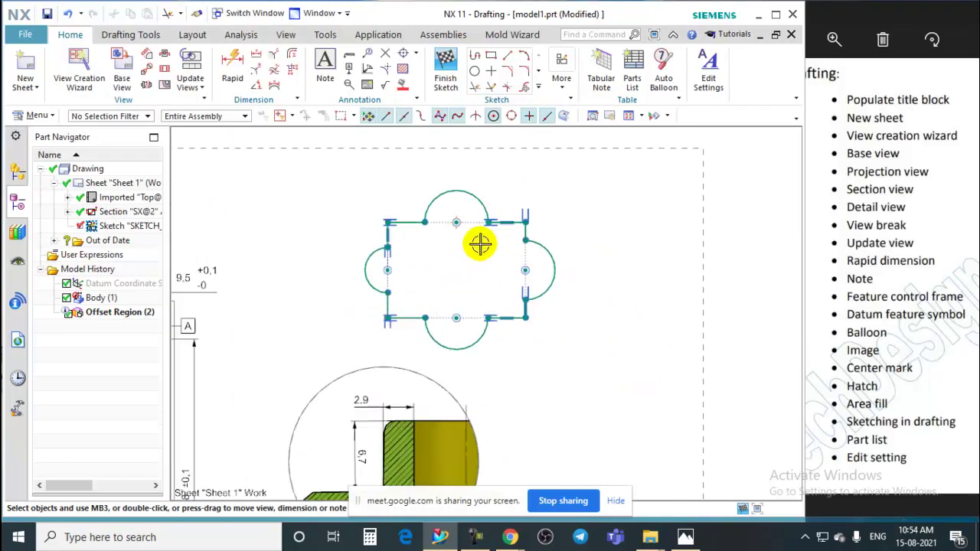
{"action": "scroll", "coordinate": [480, 244], "scroll_direction": "down", "scroll_amount": 2}
{"action": "scroll", "coordinate": [481, 245], "scroll_direction": "up", "scroll_amount": 2}
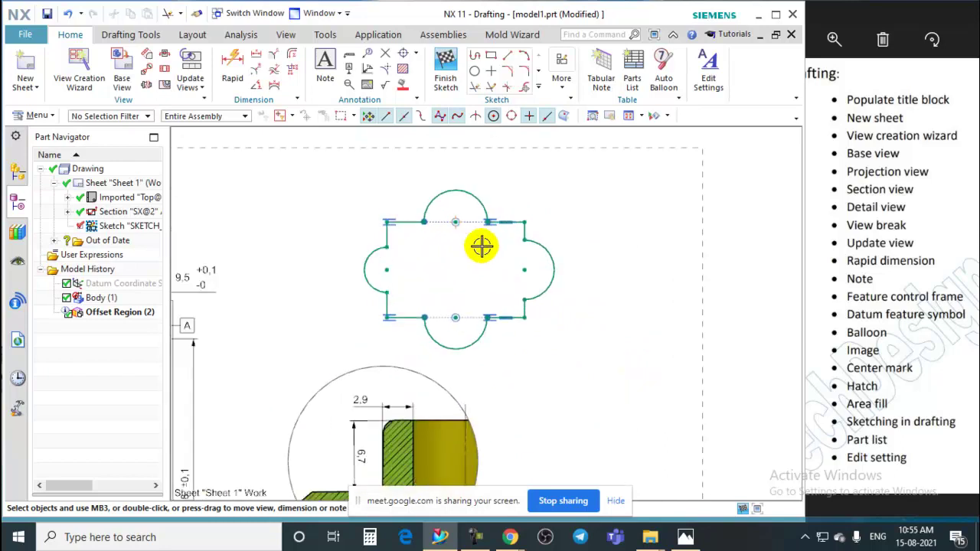
{"action": "scroll", "coordinate": [481, 245], "scroll_direction": "down", "scroll_amount": 1}
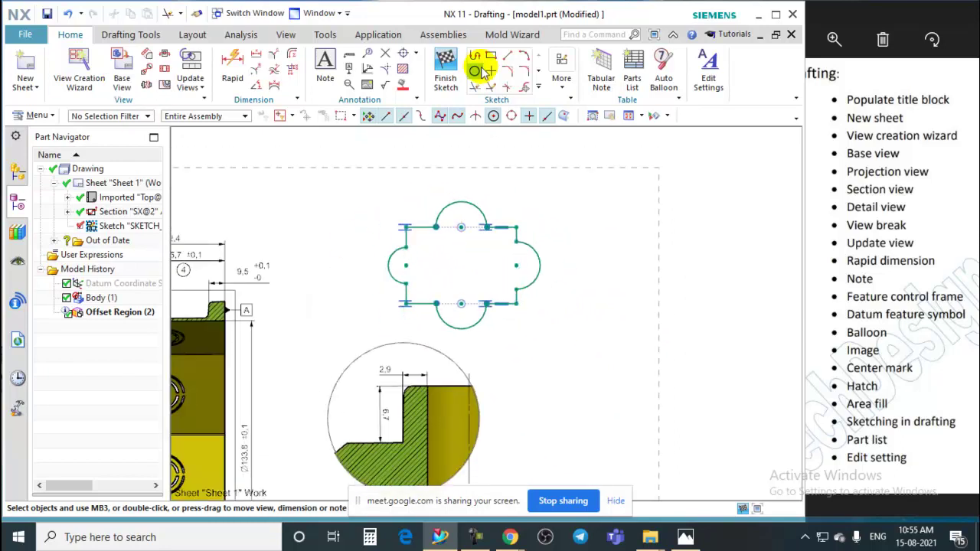
{"action": "left_click", "coordinate": [452, 65]}
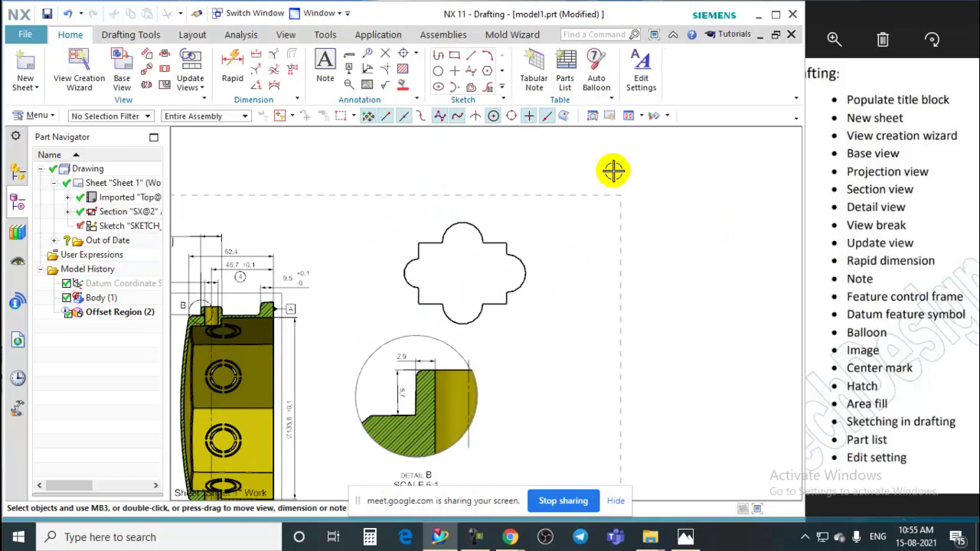
- Place center marks on the top, right, left and bottom arcs of the lobed outline
{"action": "left_click", "coordinate": [404, 55]}
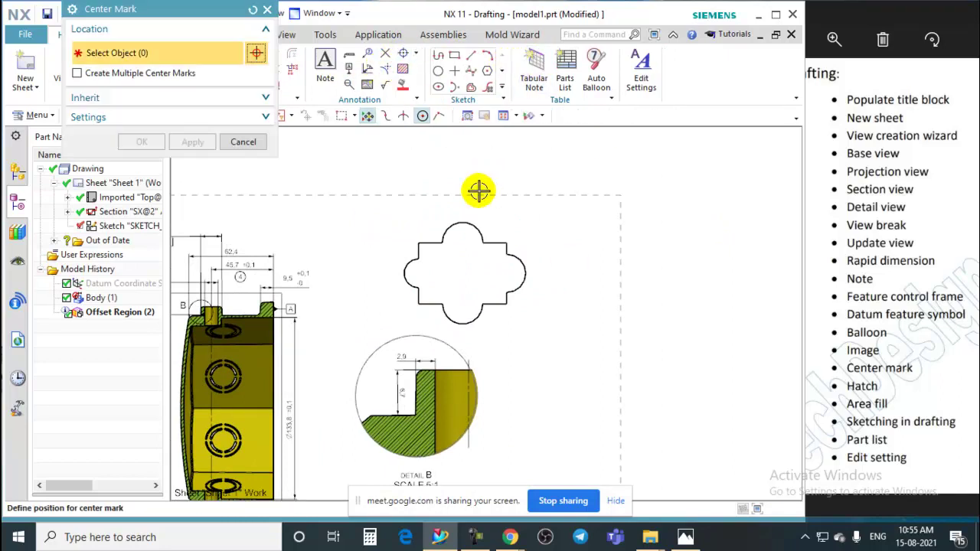
{"action": "scroll", "coordinate": [473, 208], "scroll_direction": "up", "scroll_amount": 3}
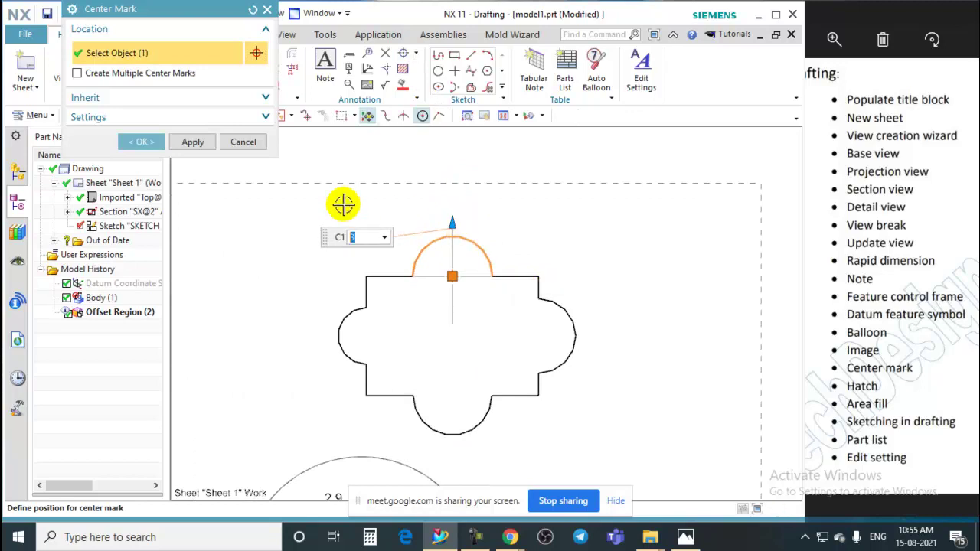
{"action": "left_click", "coordinate": [192, 142]}
{"action": "left_click", "coordinate": [576, 331]}
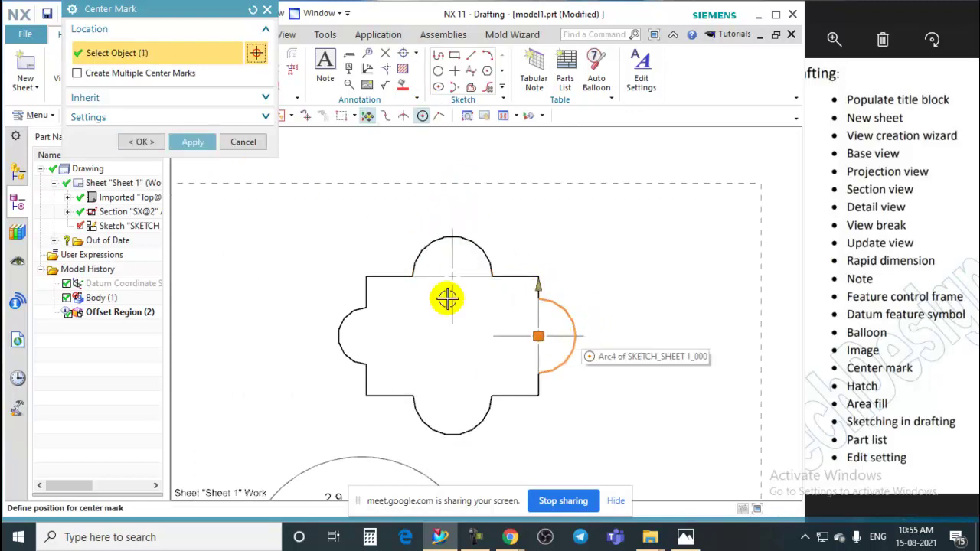
{"action": "left_click", "coordinate": [193, 141]}
{"action": "left_click", "coordinate": [344, 335]}
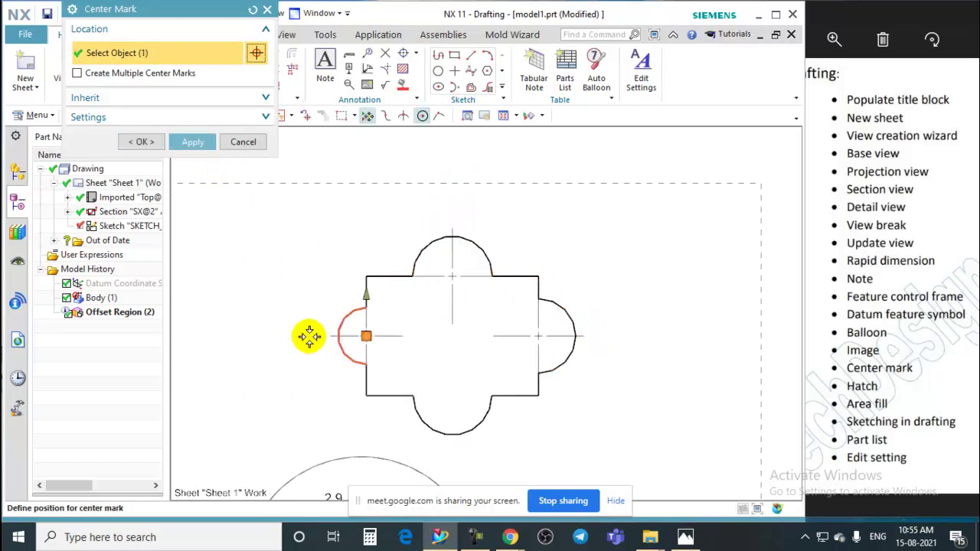
{"action": "left_click", "coordinate": [193, 142]}
{"action": "left_click", "coordinate": [466, 434]}
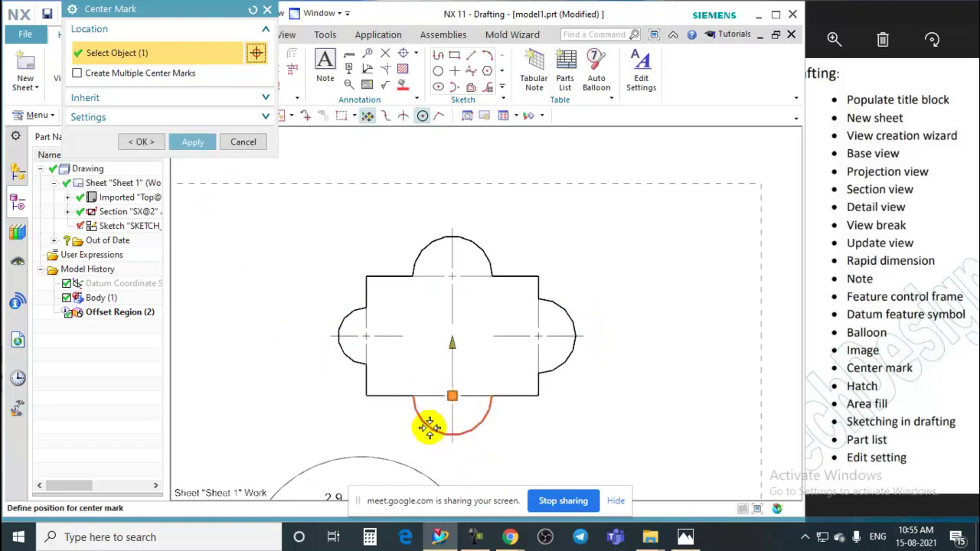
{"action": "left_click", "coordinate": [141, 141]}
{"action": "scroll", "coordinate": [402, 298], "scroll_direction": "down", "scroll_amount": 5}
- Reopen the lobed sketch for editing and undo its outline steps
{"action": "scroll", "coordinate": [402, 298], "scroll_direction": "up", "scroll_amount": 2}
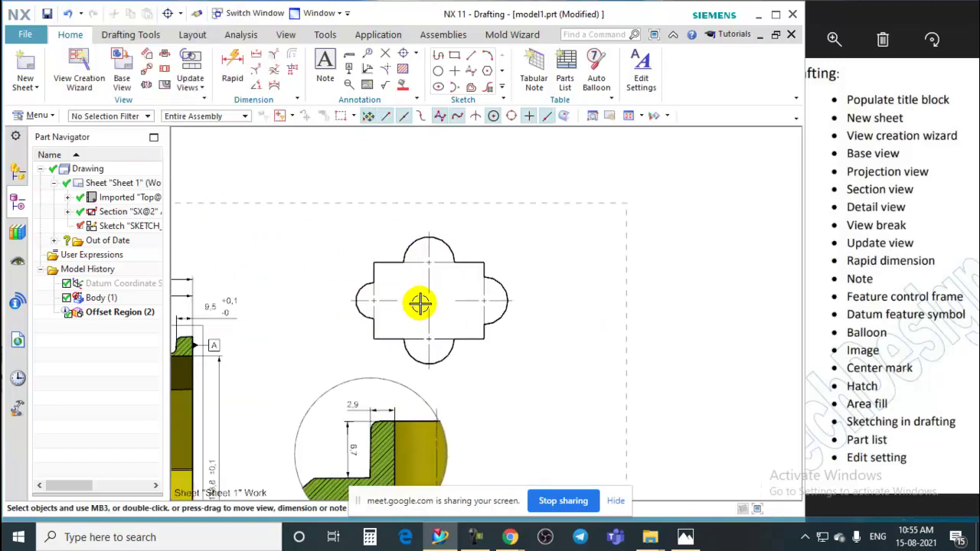
{"action": "scroll", "coordinate": [506, 276], "scroll_direction": "down", "scroll_amount": 3}
{"action": "scroll", "coordinate": [513, 300], "scroll_direction": "up", "scroll_amount": 2}
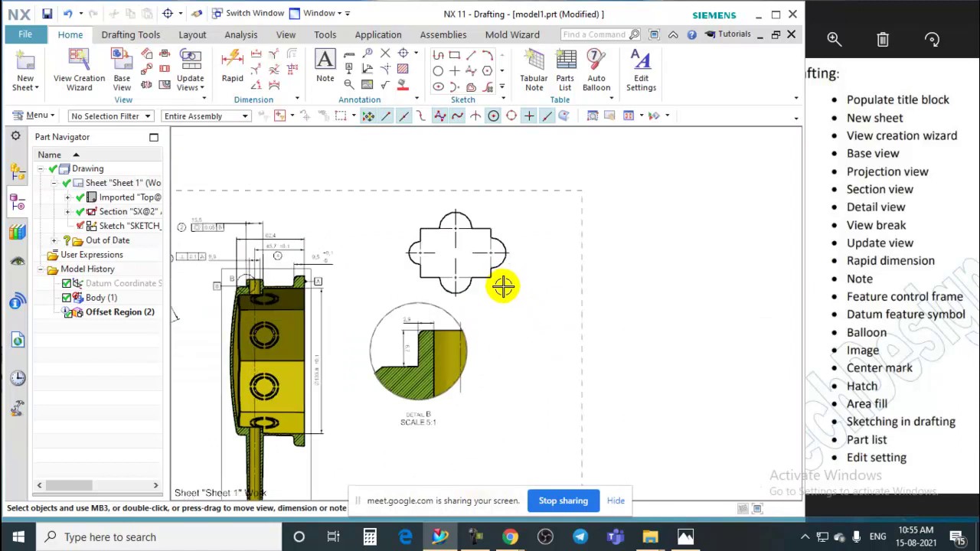
{"action": "scroll", "coordinate": [509, 285], "scroll_direction": "up", "scroll_amount": 3}
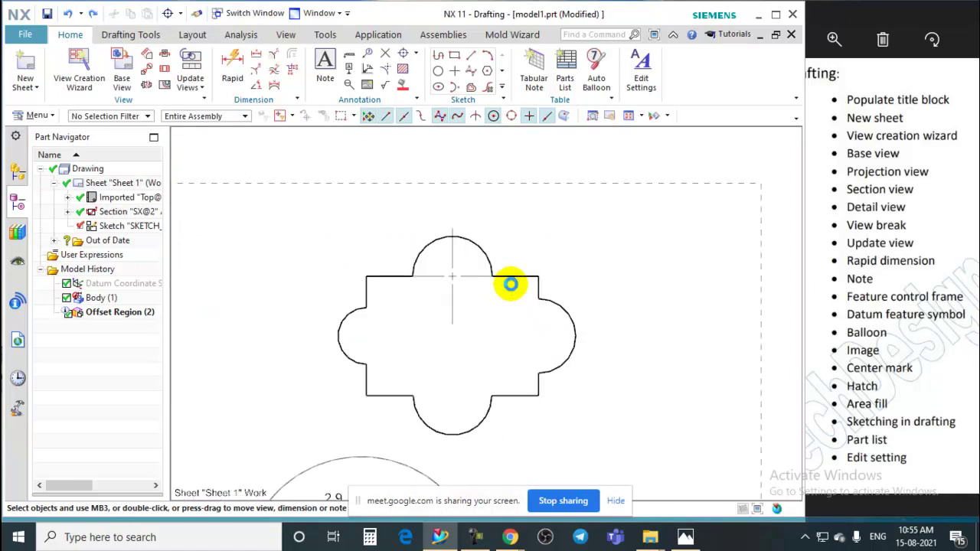
{"action": "double_click", "coordinate": [511, 284]}
{"action": "scroll", "coordinate": [511, 284], "scroll_direction": "down", "scroll_amount": 3}
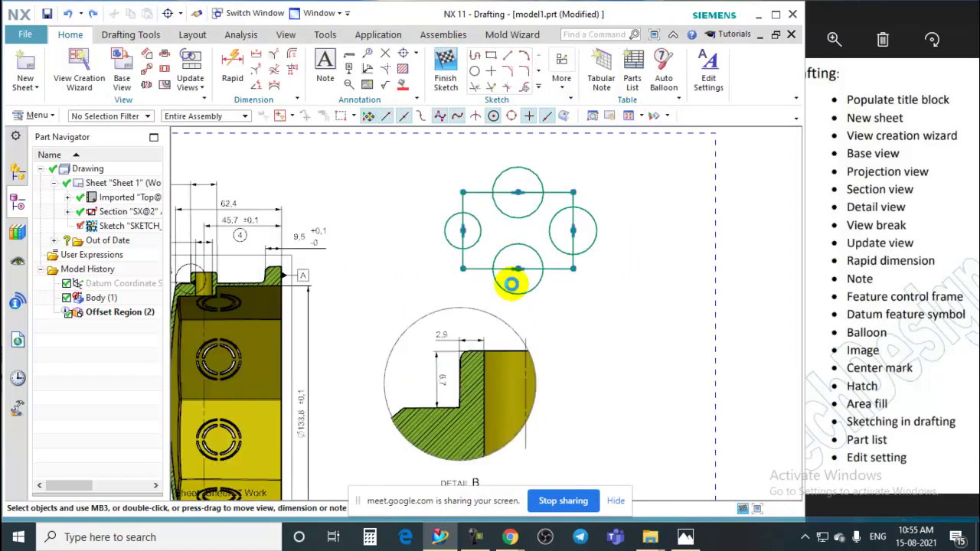
{"action": "scroll", "coordinate": [512, 284], "scroll_direction": "down", "scroll_amount": 2}
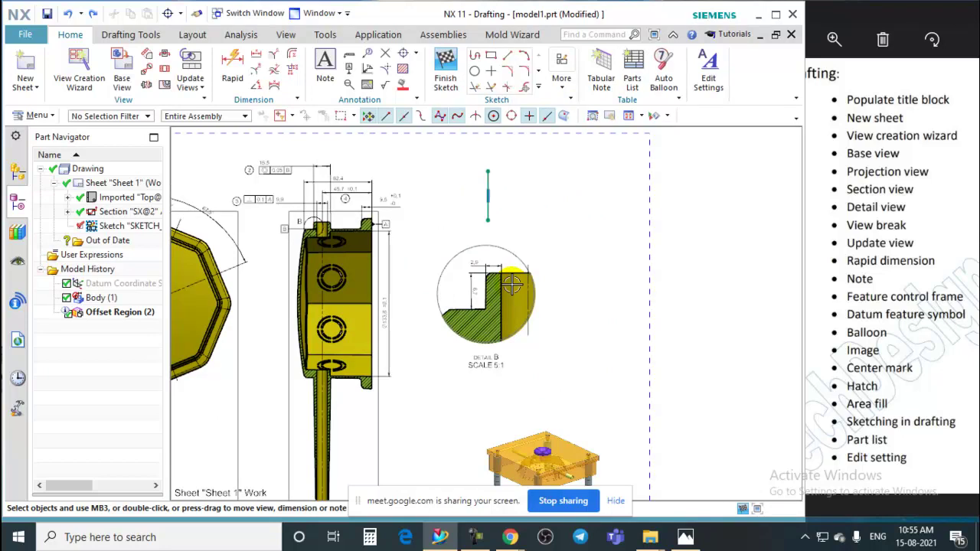
{"action": "key", "text": "ctrl+q"}
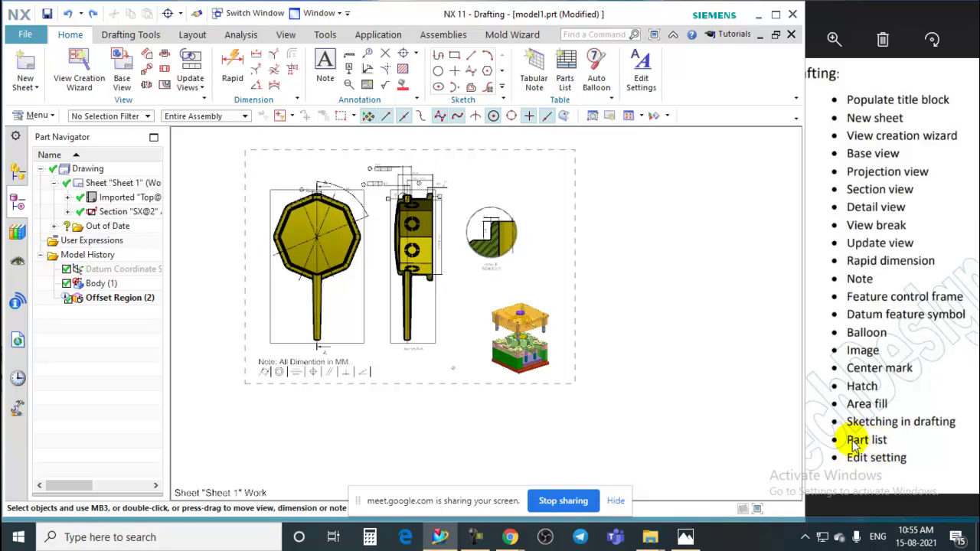
- Place a new parts list near the top right of the drawing sheet
{"action": "scroll", "coordinate": [552, 248], "scroll_direction": "down", "scroll_amount": 2}
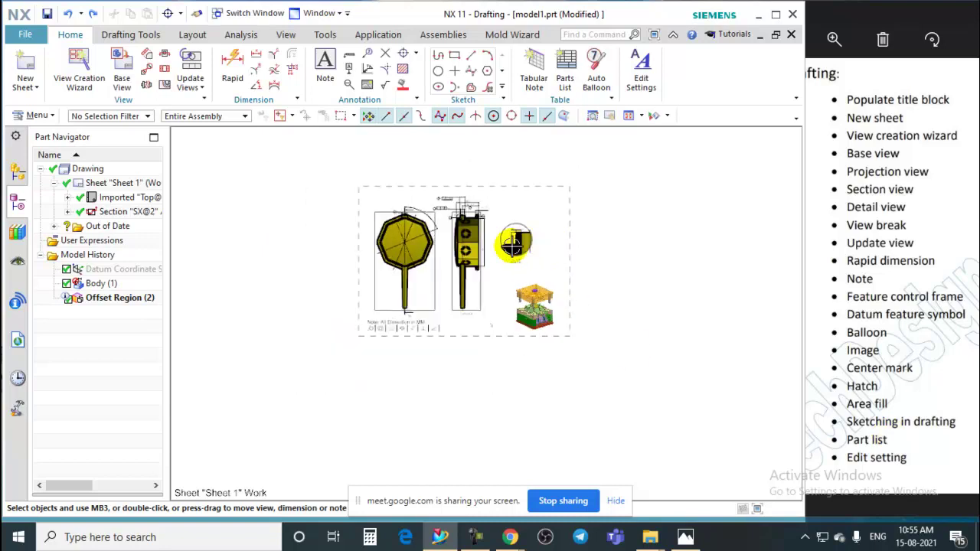
{"action": "scroll", "coordinate": [510, 245], "scroll_direction": "up", "scroll_amount": 2}
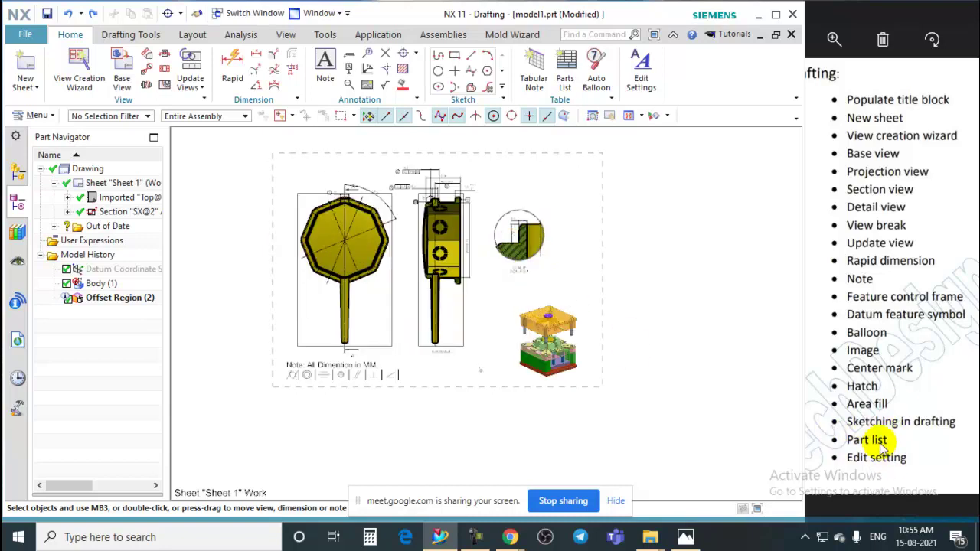
{"action": "left_click", "coordinate": [565, 77]}
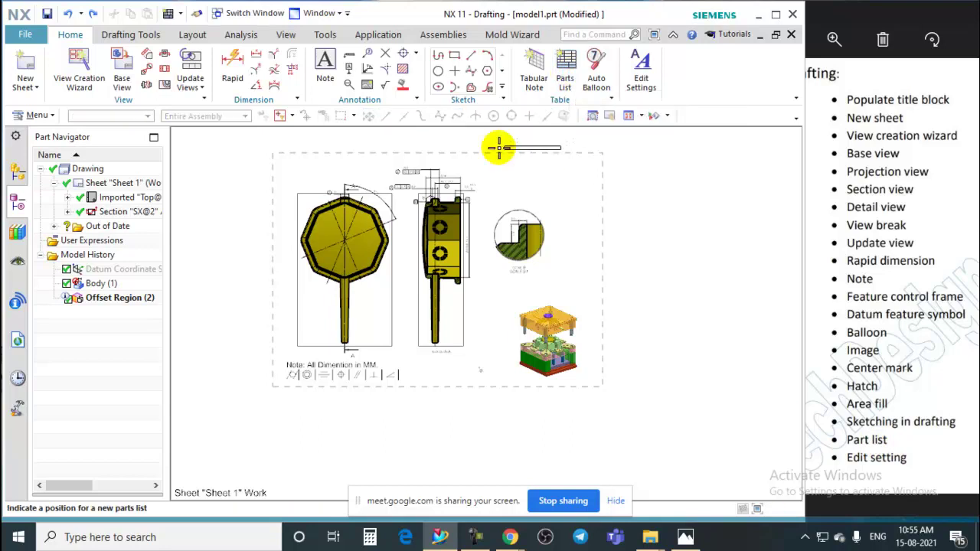
{"action": "scroll", "coordinate": [536, 182], "scroll_direction": "up", "scroll_amount": 3}
{"action": "scroll", "coordinate": [567, 170], "scroll_direction": "down", "scroll_amount": 1}
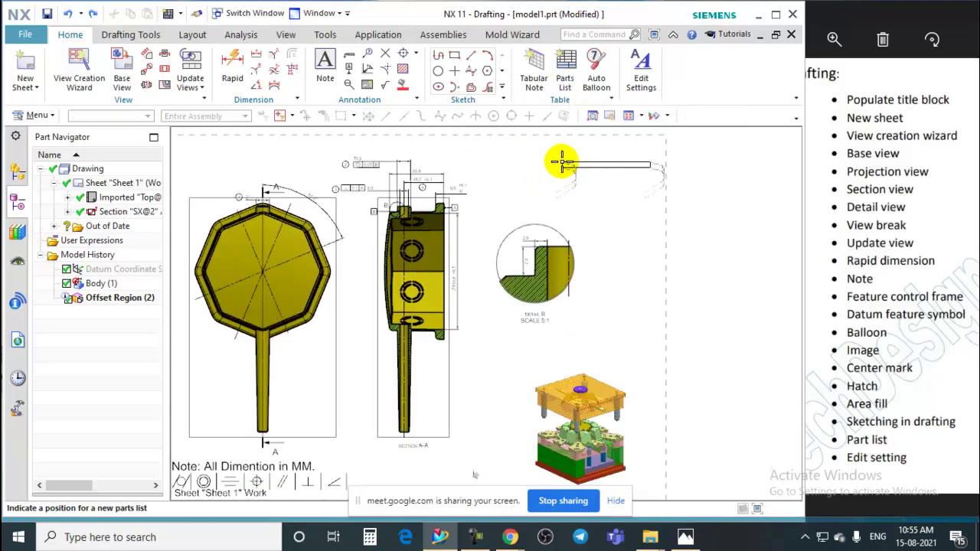
{"action": "left_click", "coordinate": [563, 162]}
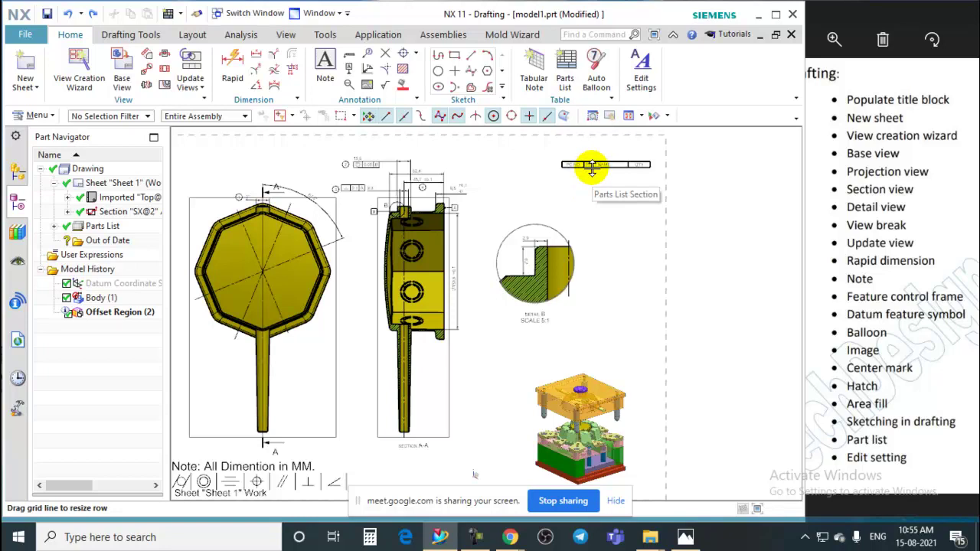
{"action": "scroll", "coordinate": [592, 170], "scroll_direction": "down", "scroll_amount": 2}
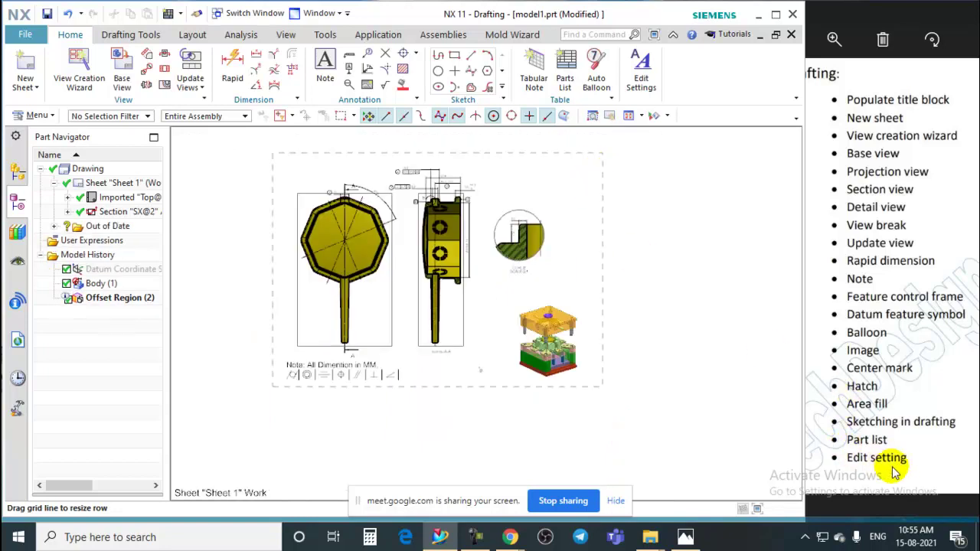
{"action": "scroll", "coordinate": [633, 276], "scroll_direction": "down", "scroll_amount": 3}
{"action": "scroll", "coordinate": [588, 243], "scroll_direction": "up", "scroll_amount": 3}
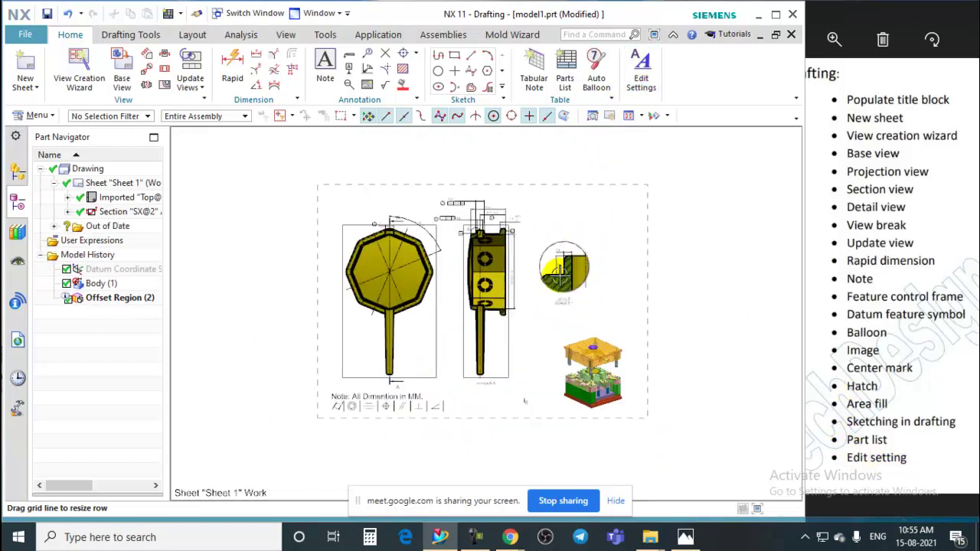
{"action": "scroll", "coordinate": [470, 194], "scroll_direction": "up", "scroll_amount": 1}
- Limit the selection filter to Dimension and select every dimension on the sheet with Ctrl+A
{"action": "scroll", "coordinate": [470, 197], "scroll_direction": "up", "scroll_amount": 2}
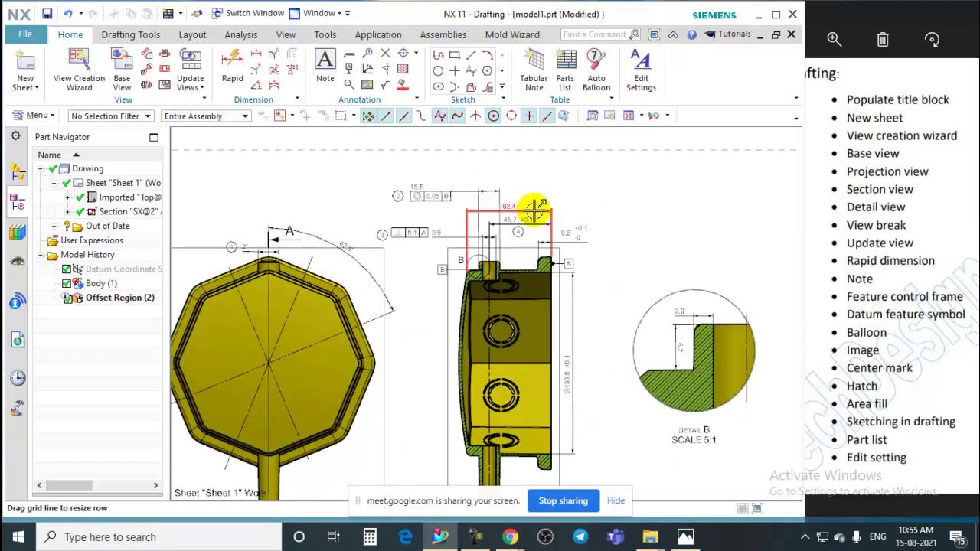
{"action": "left_click", "coordinate": [105, 116]}
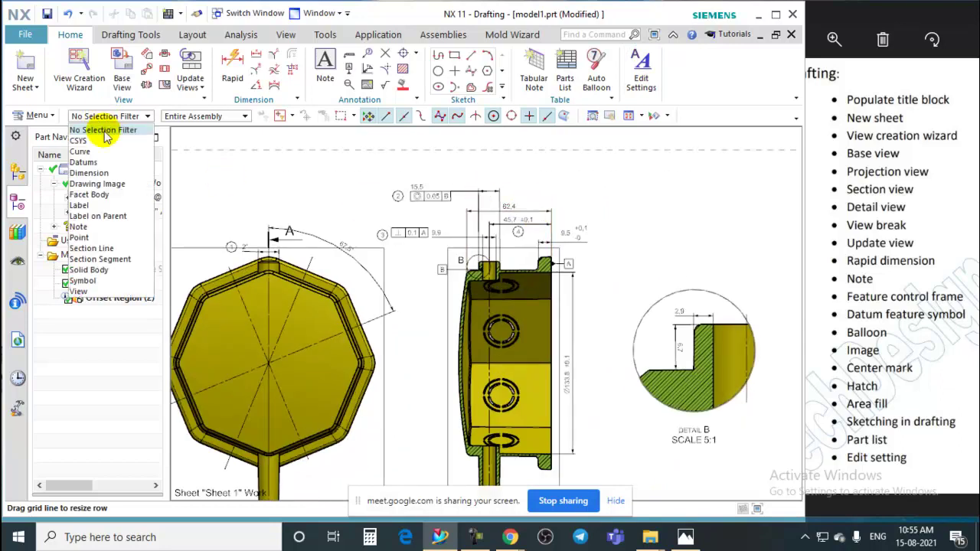
{"action": "left_click", "coordinate": [102, 172]}
{"action": "scroll", "coordinate": [360, 184], "scroll_direction": "down", "scroll_amount": 1}
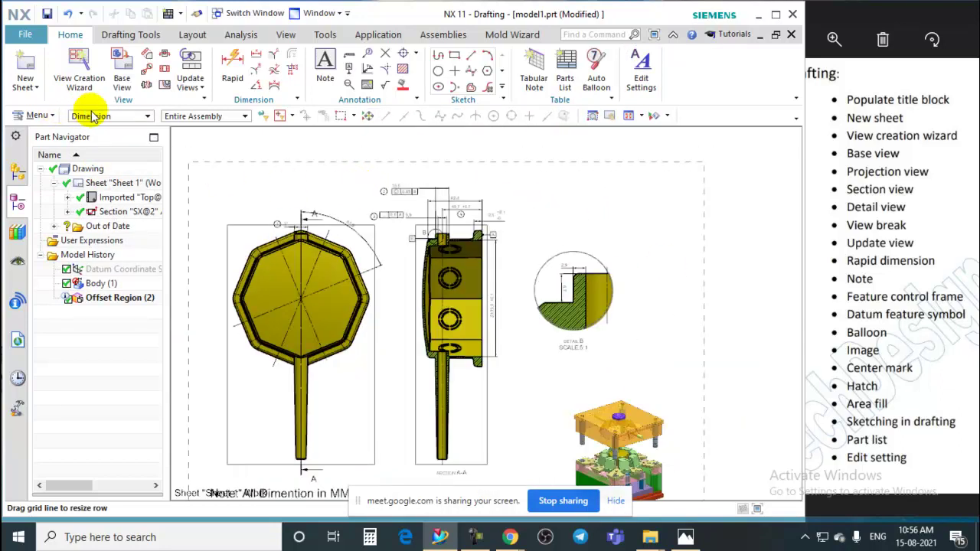
{"action": "key", "text": "ctrl+a"}
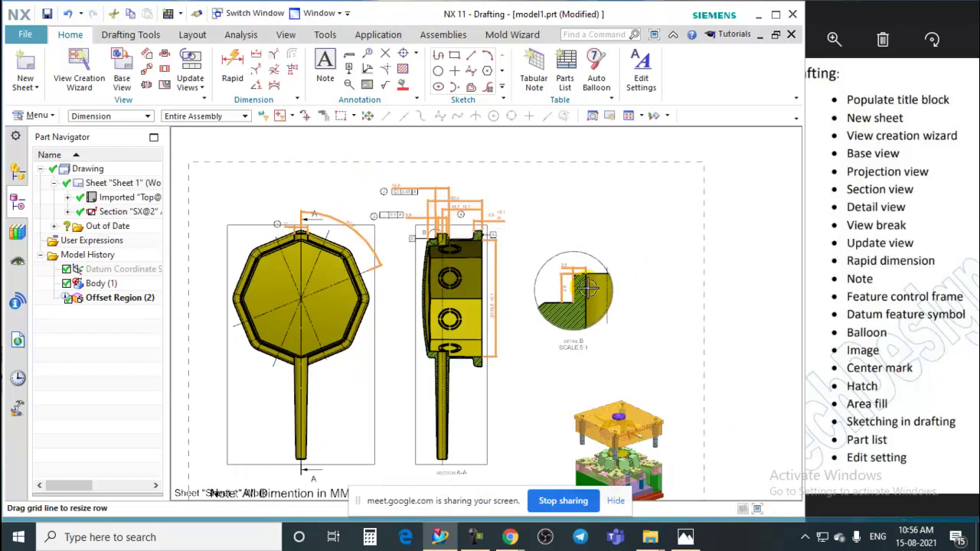
{"action": "scroll", "coordinate": [394, 191], "scroll_direction": "up", "scroll_amount": 4}
{"action": "scroll", "coordinate": [398, 193], "scroll_direction": "up", "scroll_amount": 2}
{"action": "scroll", "coordinate": [411, 191], "scroll_direction": "down", "scroll_amount": 2}
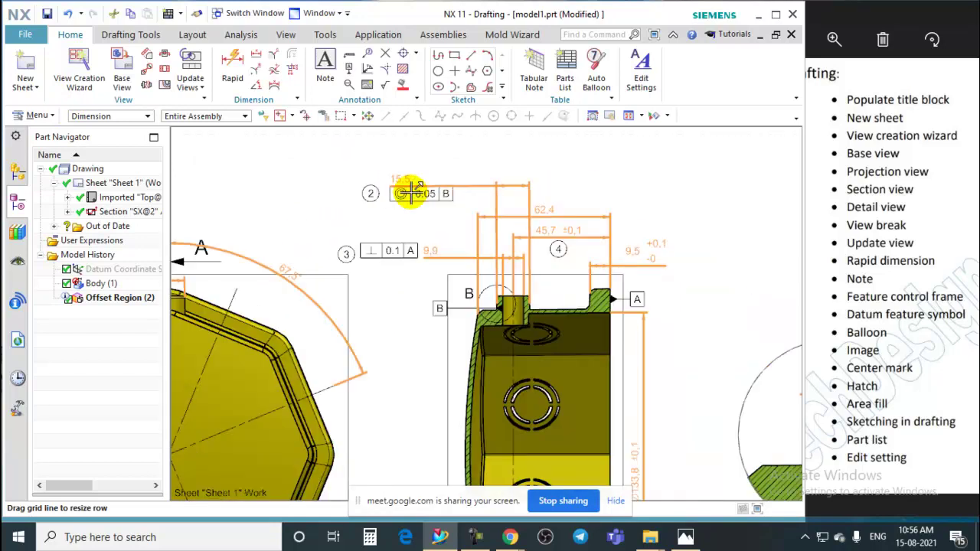
{"action": "scroll", "coordinate": [412, 198], "scroll_direction": "down", "scroll_amount": 3}
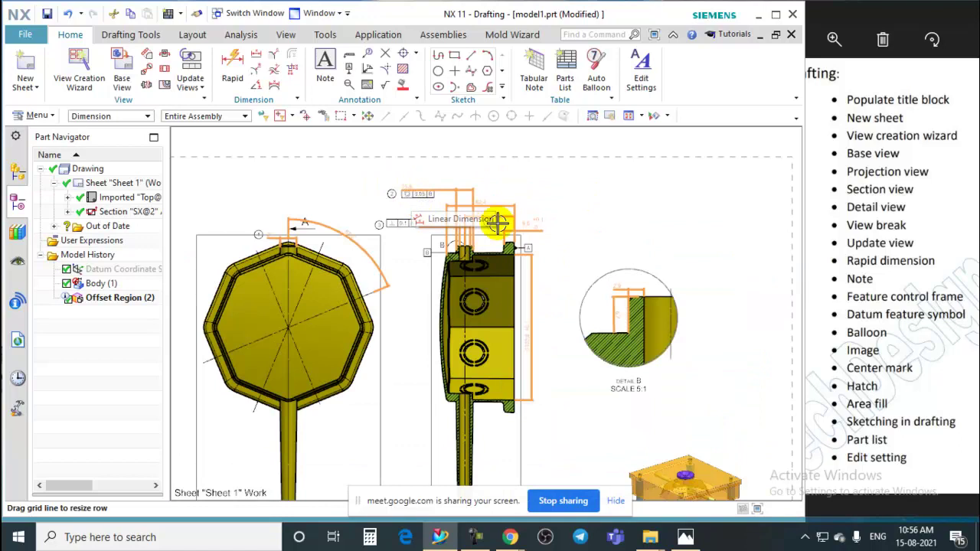
- In the selected dimensions' settings, set arrowhead length 10 and dimension text height 10
{"action": "left_click", "coordinate": [641, 73]}
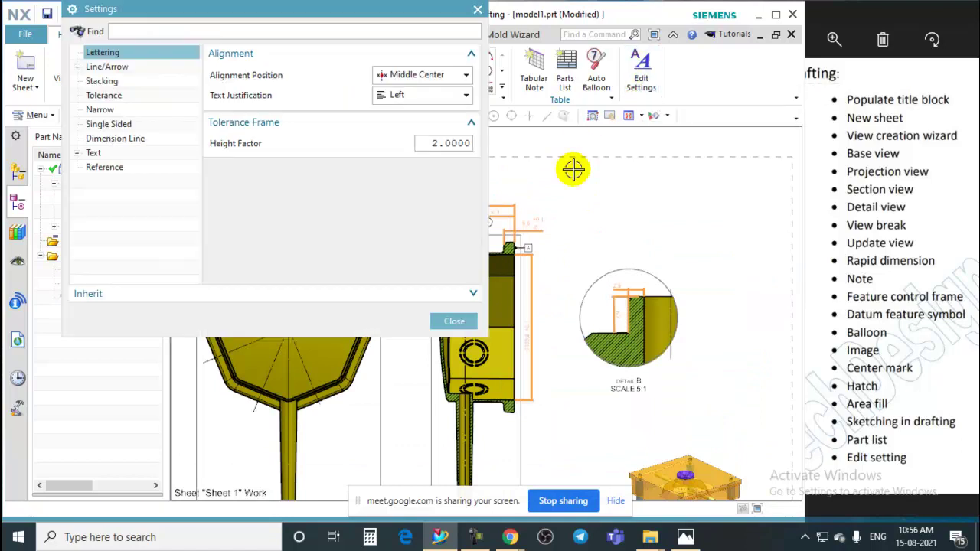
{"action": "left_click", "coordinate": [107, 67]}
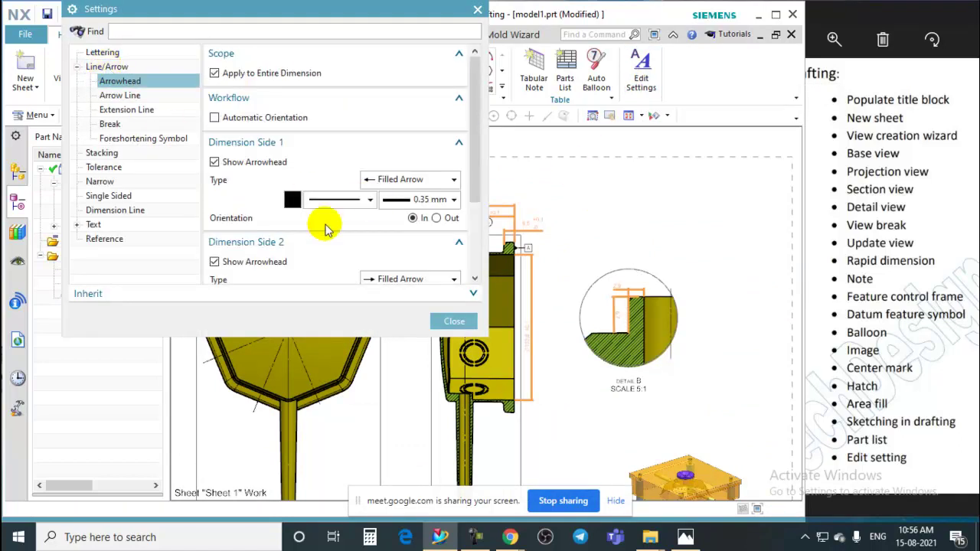
{"action": "scroll", "coordinate": [306, 238], "scroll_direction": "down", "scroll_amount": 3}
{"action": "scroll", "coordinate": [322, 256], "scroll_direction": "down", "scroll_amount": 1}
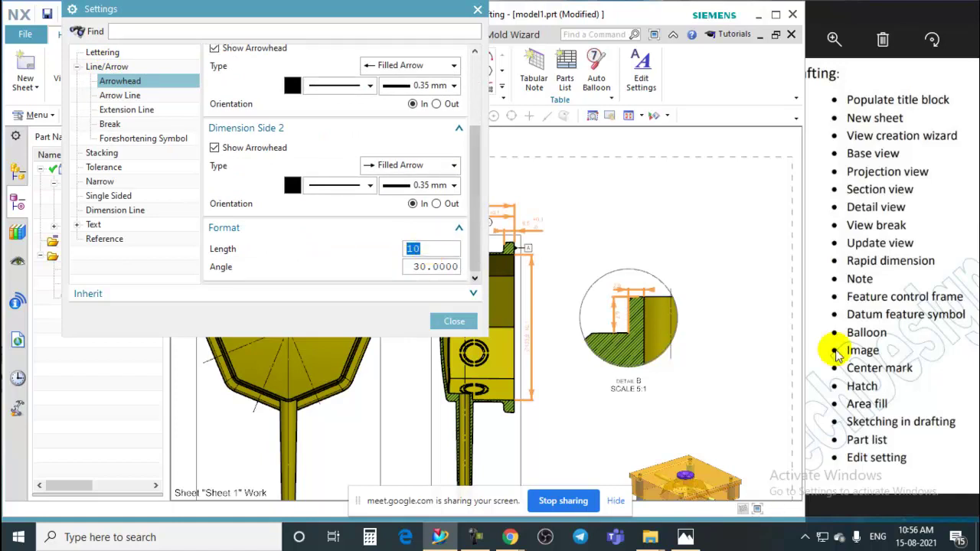
{"action": "scroll", "coordinate": [523, 247], "scroll_direction": "up", "scroll_amount": 3}
{"action": "scroll", "coordinate": [648, 322], "scroll_direction": "up", "scroll_amount": 2}
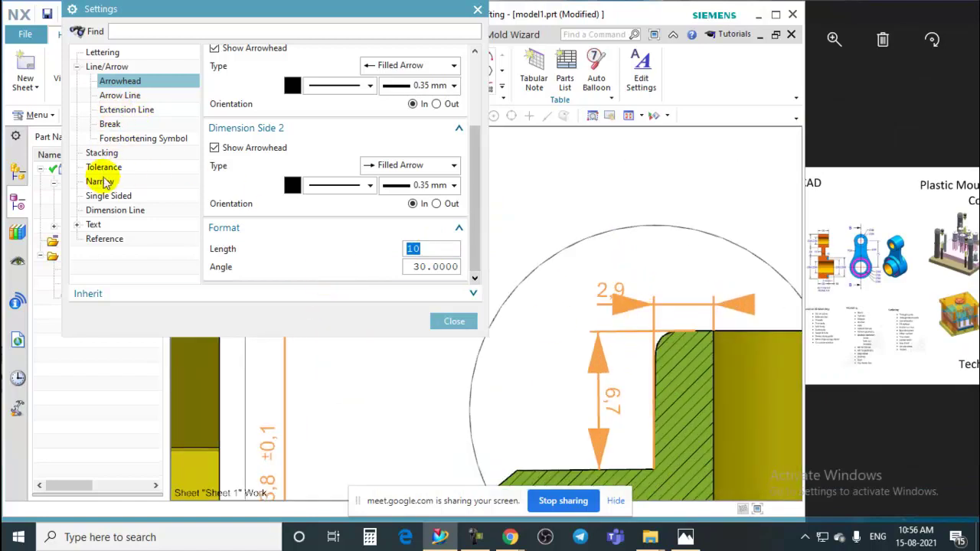
{"action": "left_click", "coordinate": [94, 224]}
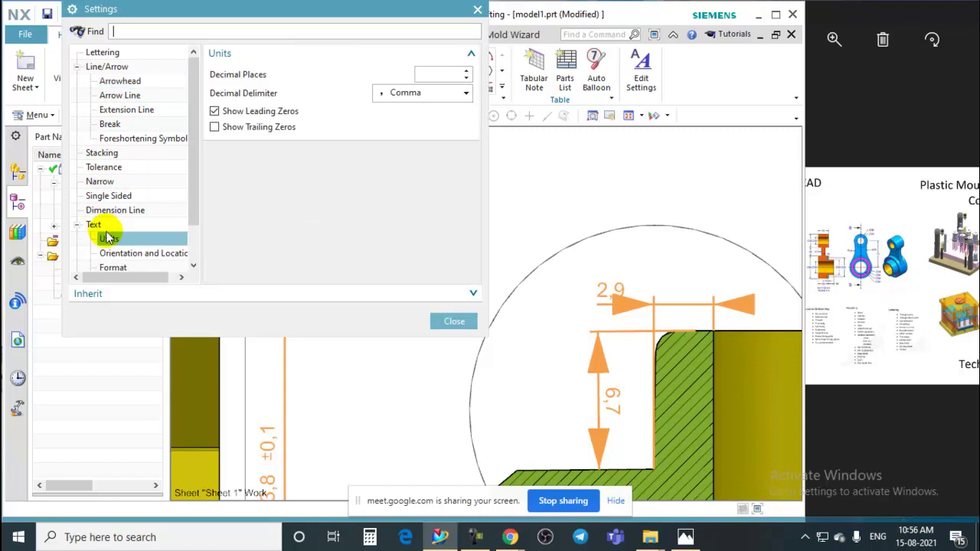
{"action": "scroll", "coordinate": [114, 248], "scroll_direction": "down", "scroll_amount": 1}
{"action": "left_click", "coordinate": [128, 253]}
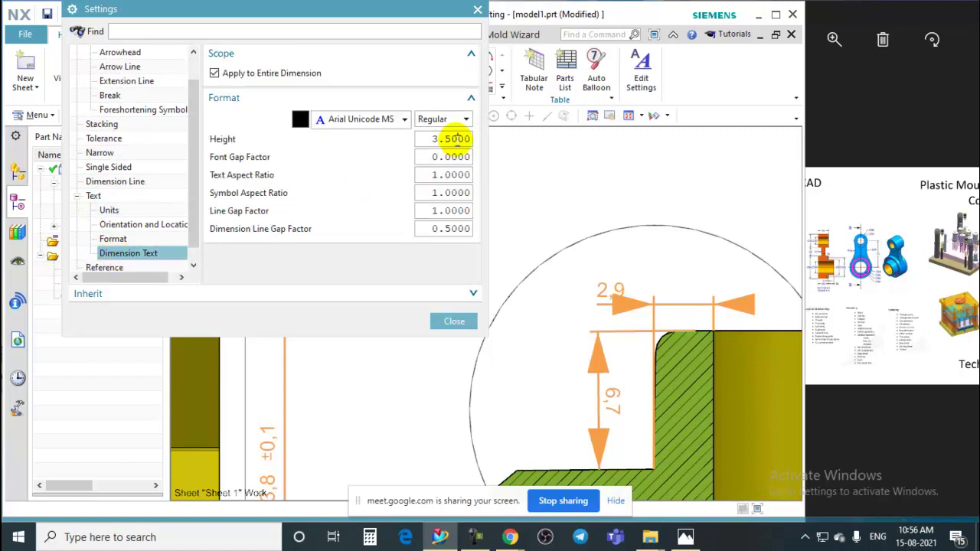
{"action": "key", "text": "Return"}
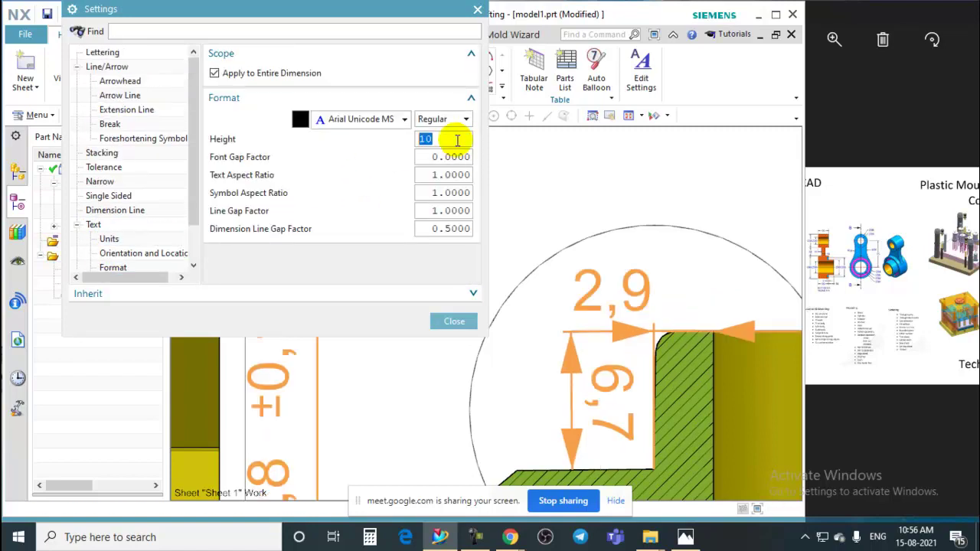
- Review the extension line, break, stacking and narrow dimension settings, then close the settings
{"action": "scroll", "coordinate": [661, 324], "scroll_direction": "down", "scroll_amount": 3}
{"action": "scroll", "coordinate": [605, 276], "scroll_direction": "down", "scroll_amount": 1}
{"action": "scroll", "coordinate": [626, 274], "scroll_direction": "up", "scroll_amount": 2}
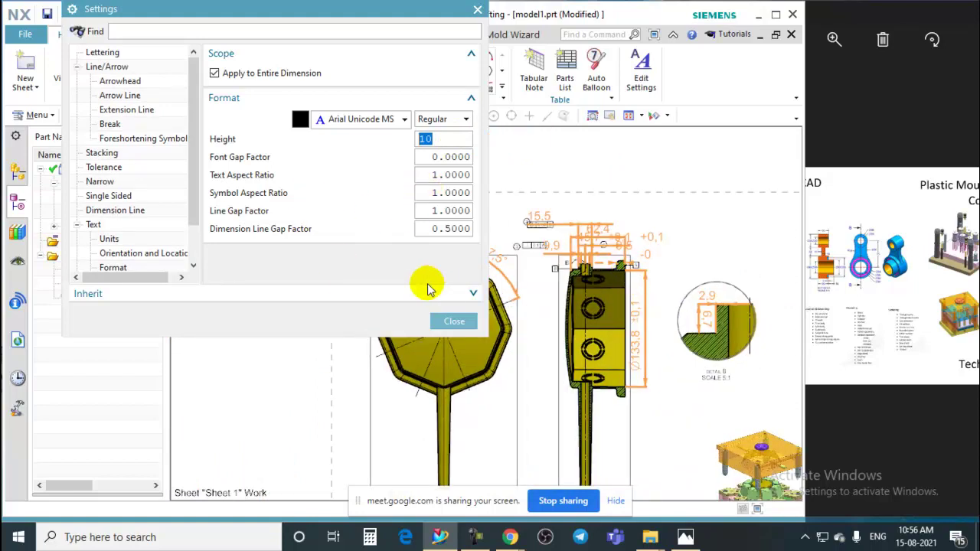
{"action": "scroll", "coordinate": [132, 230], "scroll_direction": "down", "scroll_amount": 1}
{"action": "scroll", "coordinate": [130, 199], "scroll_direction": "up", "scroll_amount": 1}
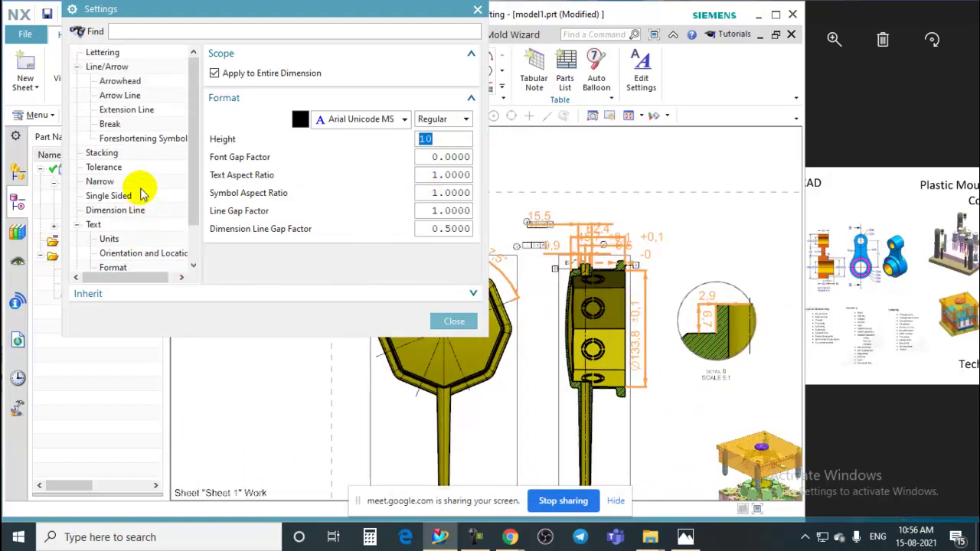
{"action": "left_click", "coordinate": [127, 110]}
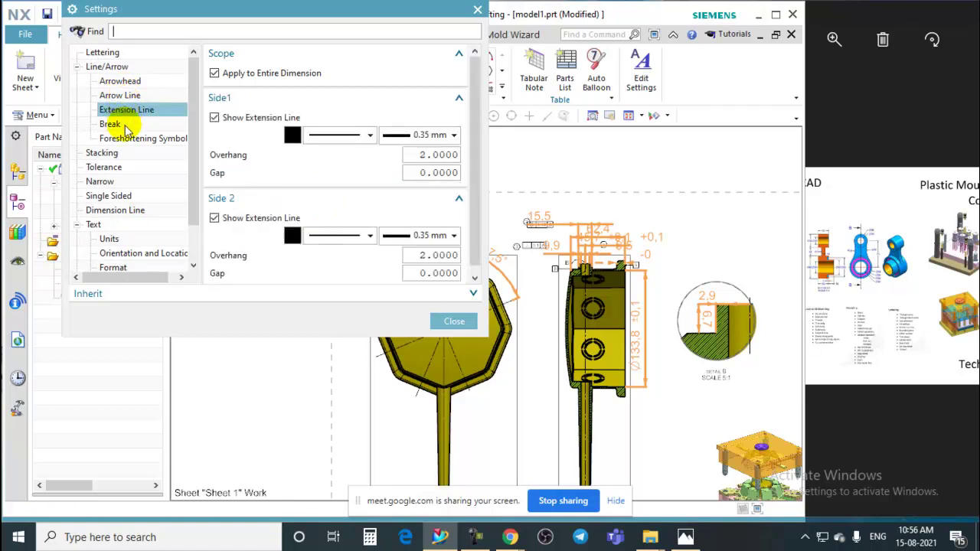
{"action": "left_click", "coordinate": [117, 124]}
{"action": "left_click", "coordinate": [119, 153]}
{"action": "left_click", "coordinate": [119, 181]}
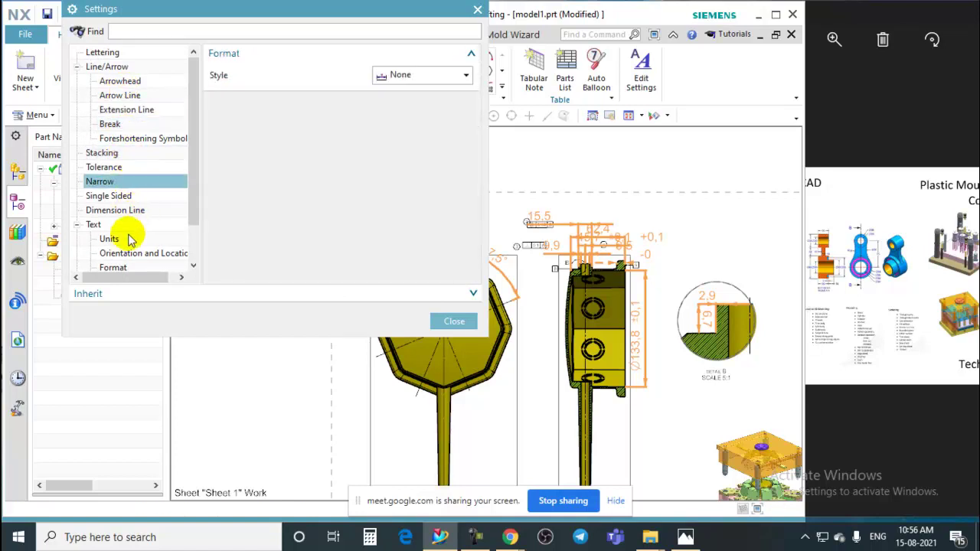
{"action": "scroll", "coordinate": [115, 222], "scroll_direction": "down", "scroll_amount": 2}
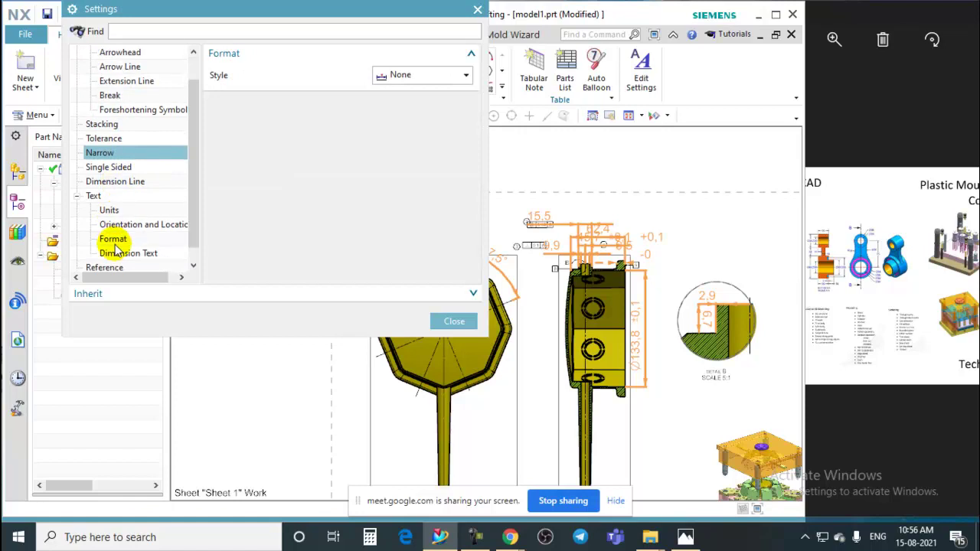
{"action": "left_click", "coordinate": [116, 255]}
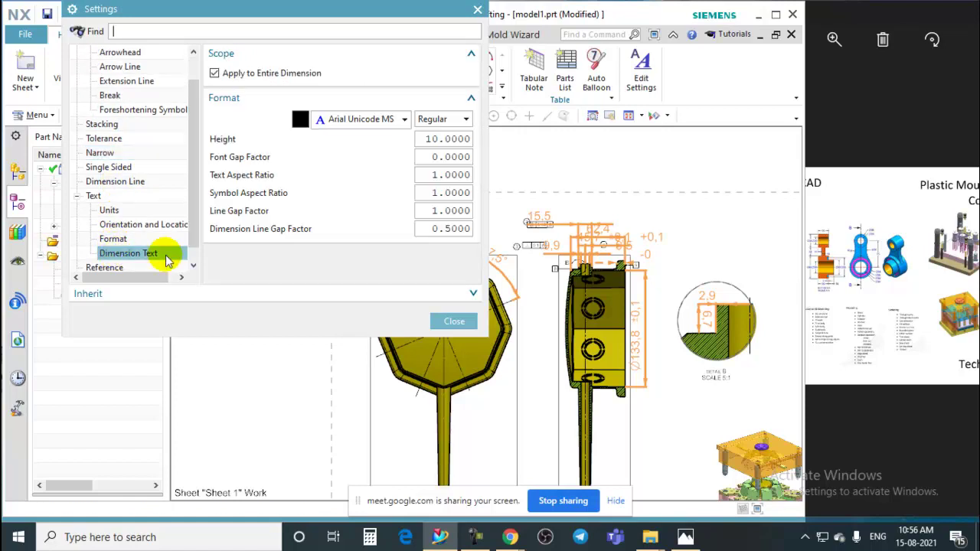
{"action": "left_click", "coordinate": [452, 320]}
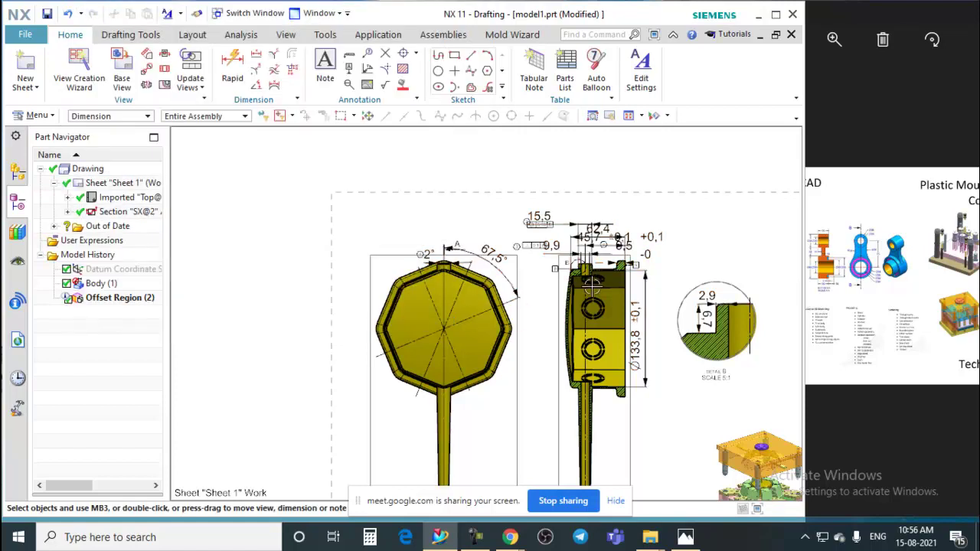
- Edit the 62,4 width dimension to show two decimal places, reading 62,45
{"action": "scroll", "coordinate": [592, 286], "scroll_direction": "down", "scroll_amount": 2}
{"action": "scroll", "coordinate": [521, 284], "scroll_direction": "down", "scroll_amount": 1}
{"action": "scroll", "coordinate": [452, 241], "scroll_direction": "up", "scroll_amount": 5}
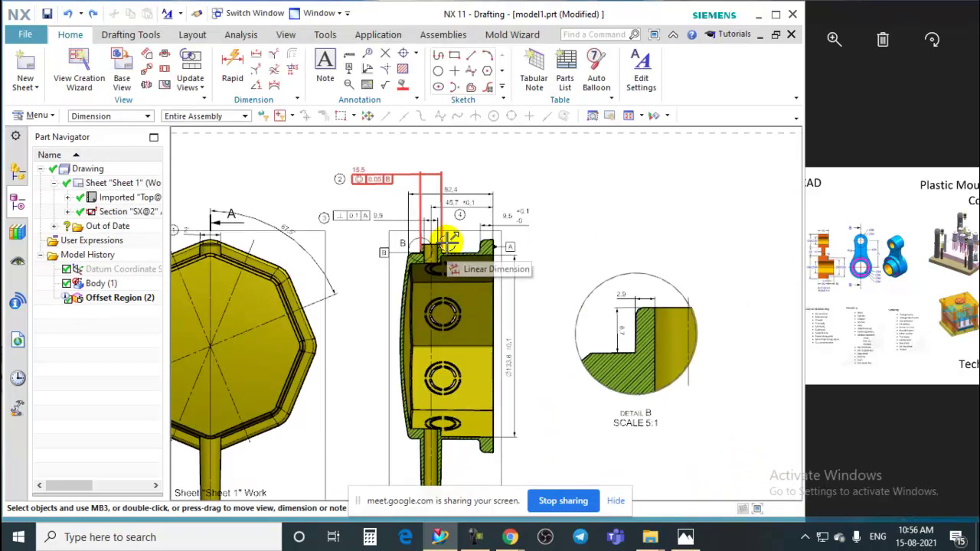
{"action": "scroll", "coordinate": [449, 240], "scroll_direction": "down", "scroll_amount": 1}
{"action": "scroll", "coordinate": [420, 192], "scroll_direction": "up", "scroll_amount": 2}
{"action": "scroll", "coordinate": [420, 193], "scroll_direction": "up", "scroll_amount": 1}
{"action": "scroll", "coordinate": [471, 211], "scroll_direction": "up", "scroll_amount": 1}
{"action": "scroll", "coordinate": [471, 211], "scroll_direction": "up", "scroll_amount": 2}
{"action": "double_click", "coordinate": [420, 179]}
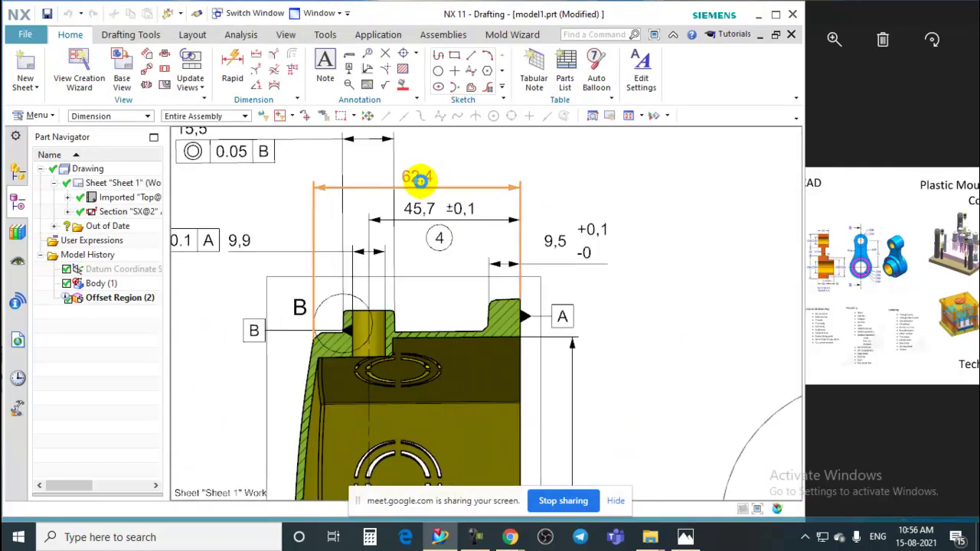
{"action": "scroll", "coordinate": [621, 254], "scroll_direction": "down", "scroll_amount": 1}
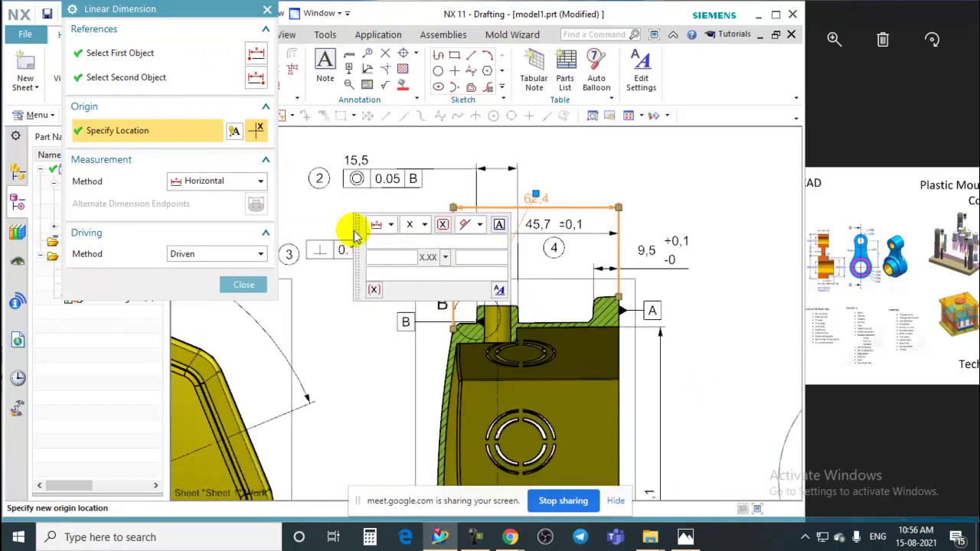
{"action": "left_click", "coordinate": [445, 257]}
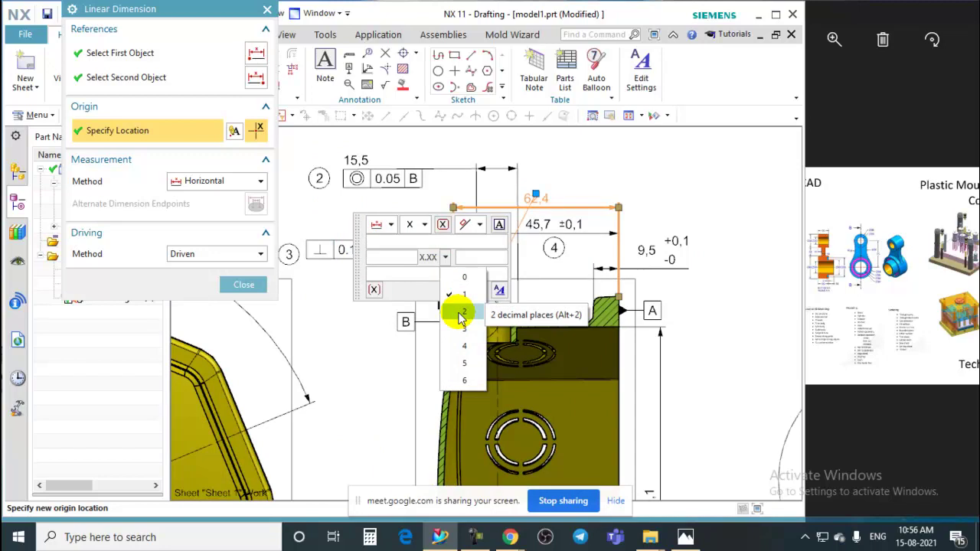
{"action": "left_click", "coordinate": [462, 314]}
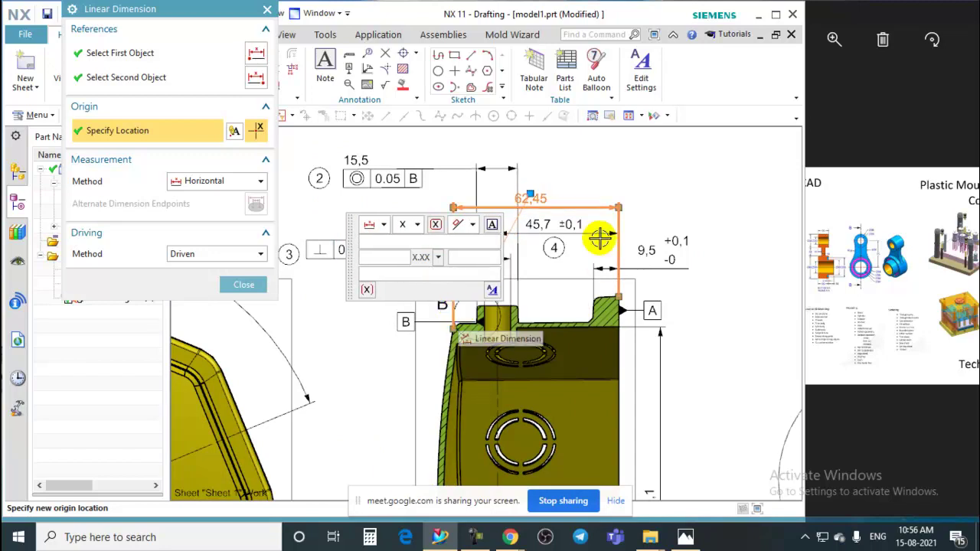
{"action": "scroll", "coordinate": [541, 200], "scroll_direction": "up", "scroll_amount": 2}
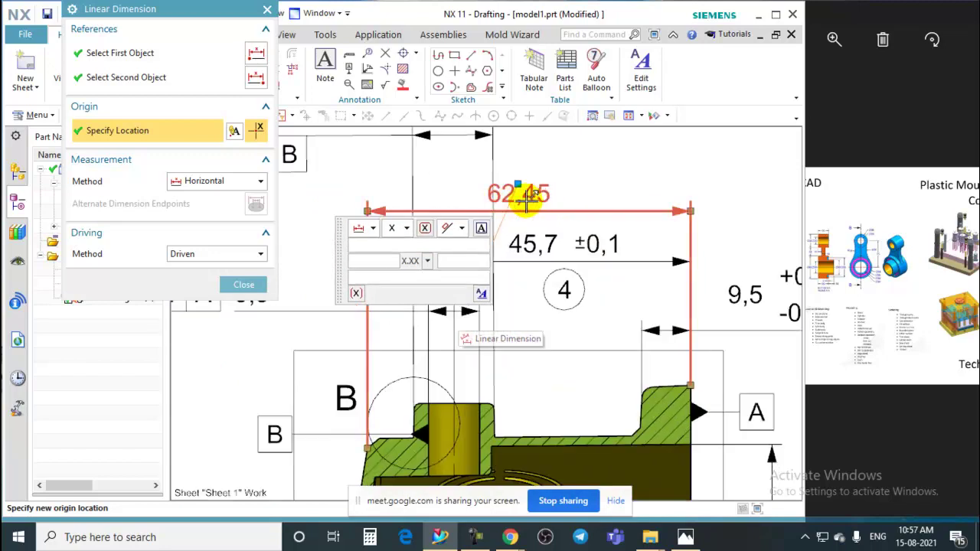
{"action": "left_click", "coordinate": [533, 198]}
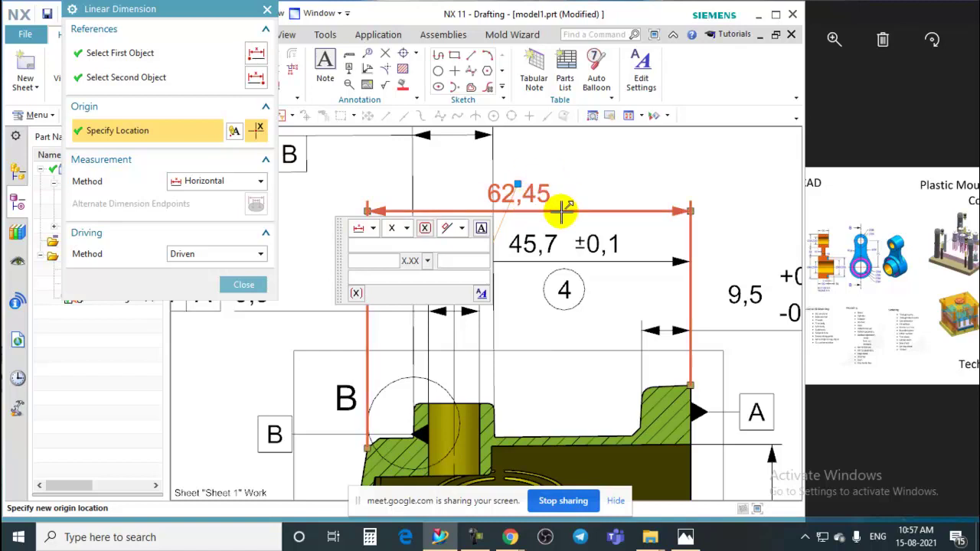
- Try 3, 4 and 1 decimal places, return to 2, then apply the H7 limits-and-fits tolerance
{"action": "left_click", "coordinate": [428, 268]}
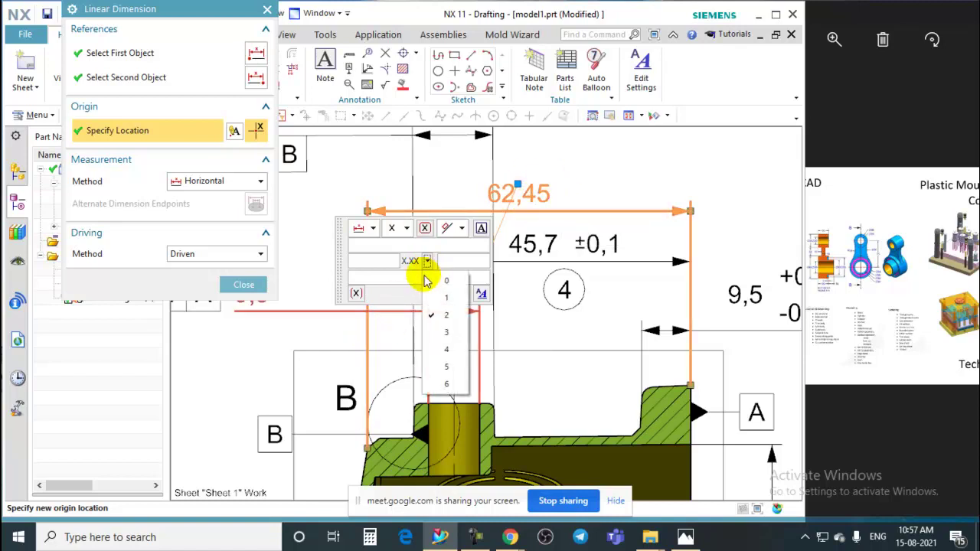
{"action": "left_click", "coordinate": [436, 331]}
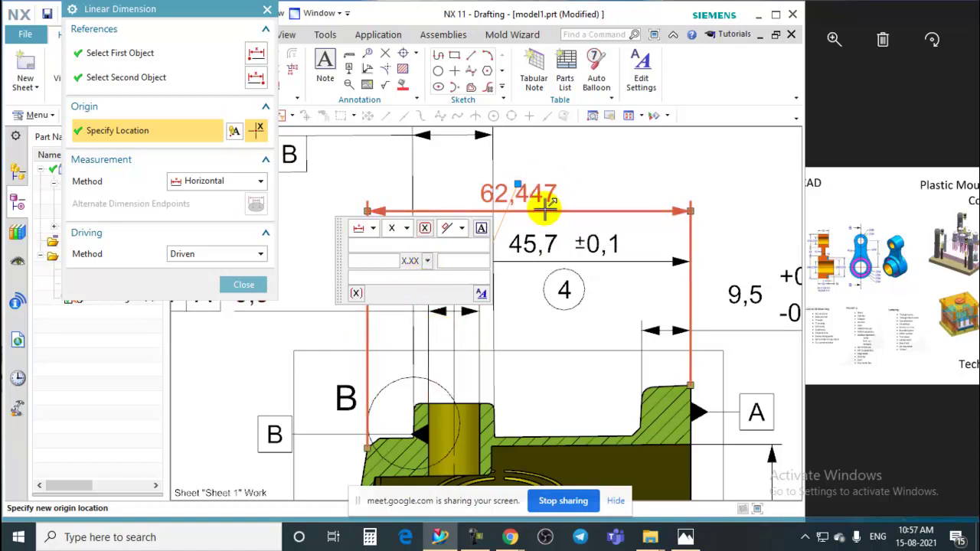
{"action": "left_click", "coordinate": [428, 263]}
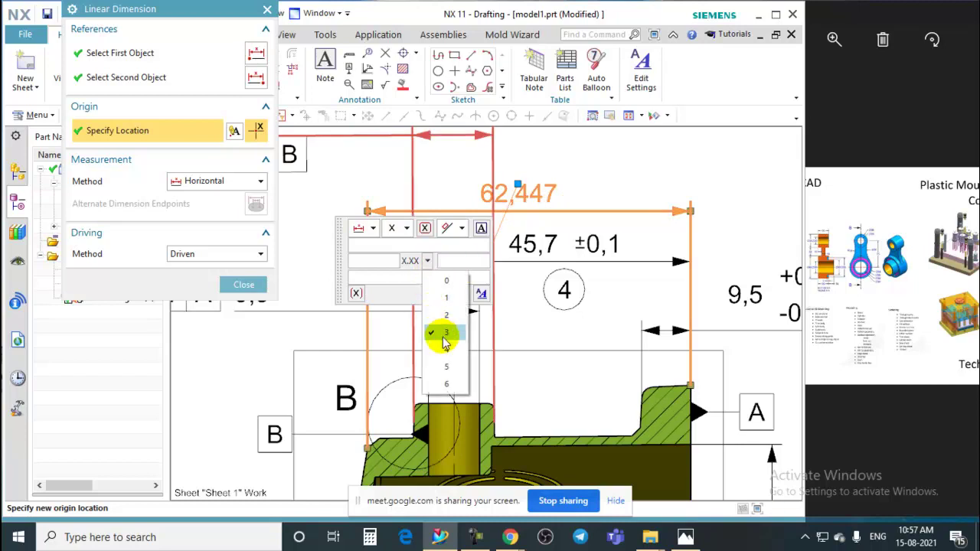
{"action": "left_click", "coordinate": [438, 333]}
{"action": "left_click", "coordinate": [428, 261]}
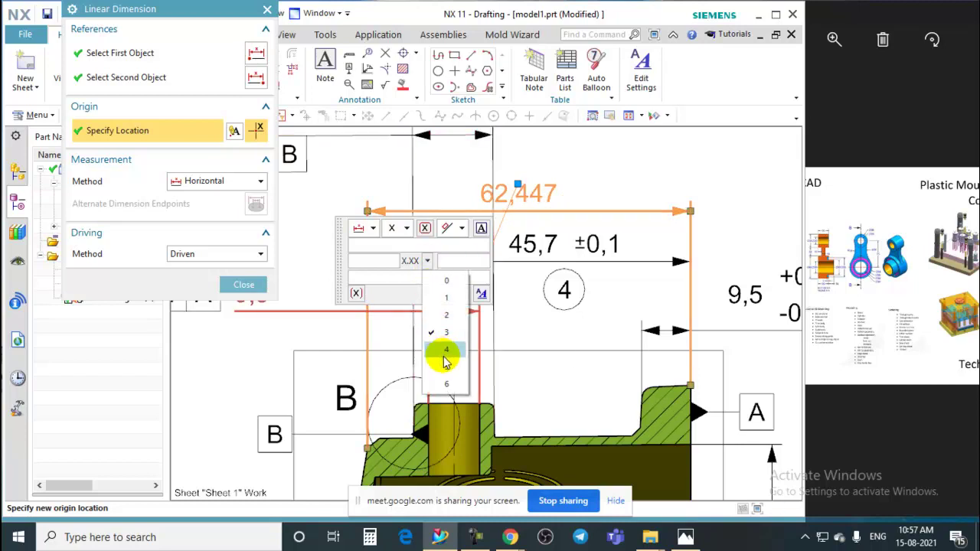
{"action": "left_click", "coordinate": [443, 344]}
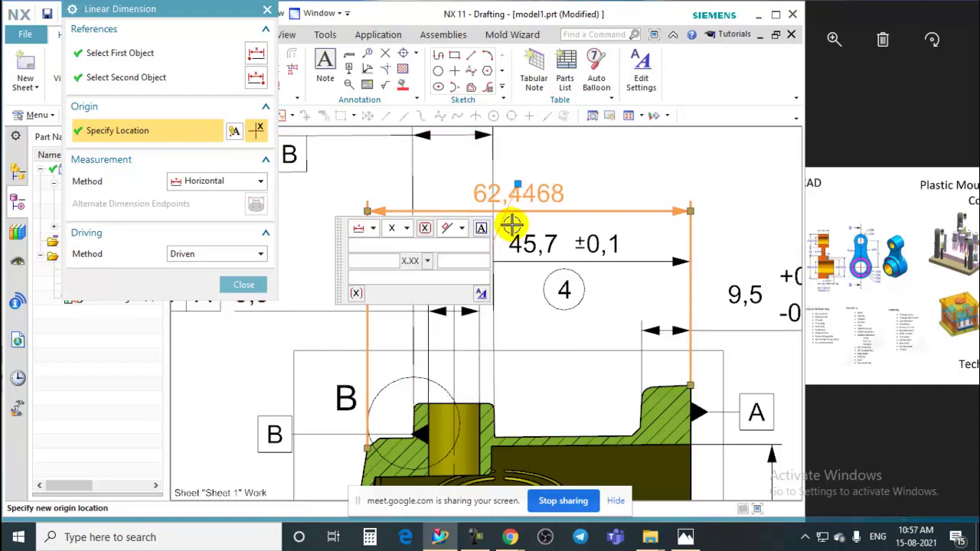
{"action": "left_click", "coordinate": [427, 261]}
{"action": "left_click", "coordinate": [446, 298]}
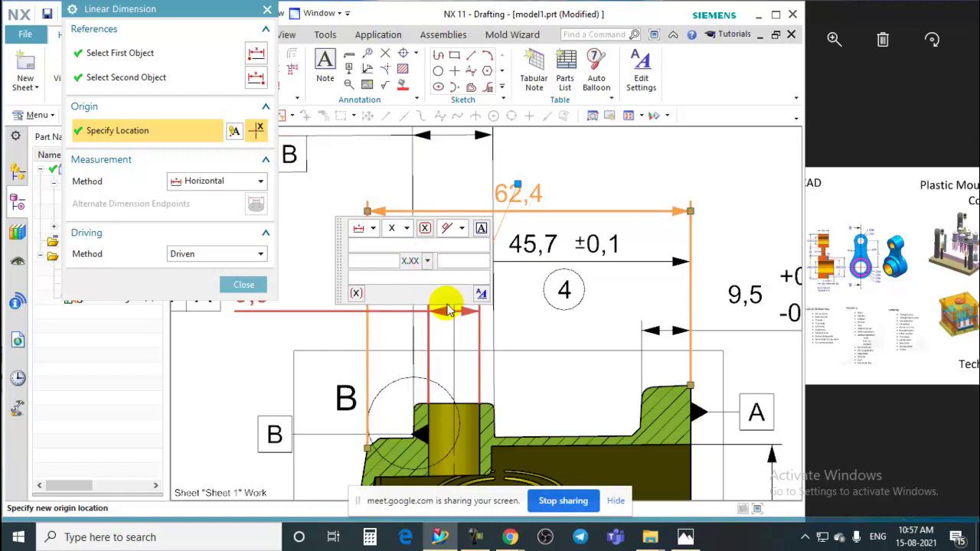
{"action": "left_click", "coordinate": [428, 261]}
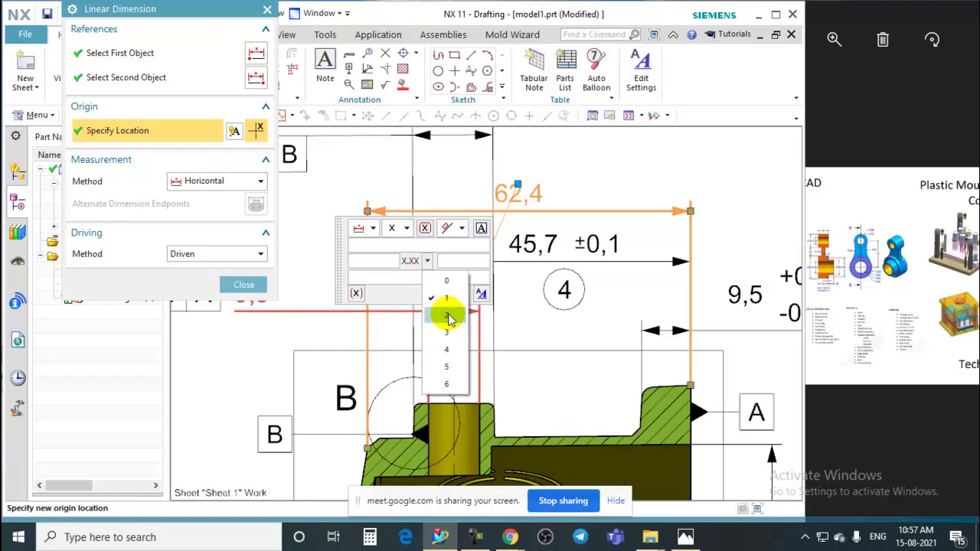
{"action": "left_click", "coordinate": [447, 315]}
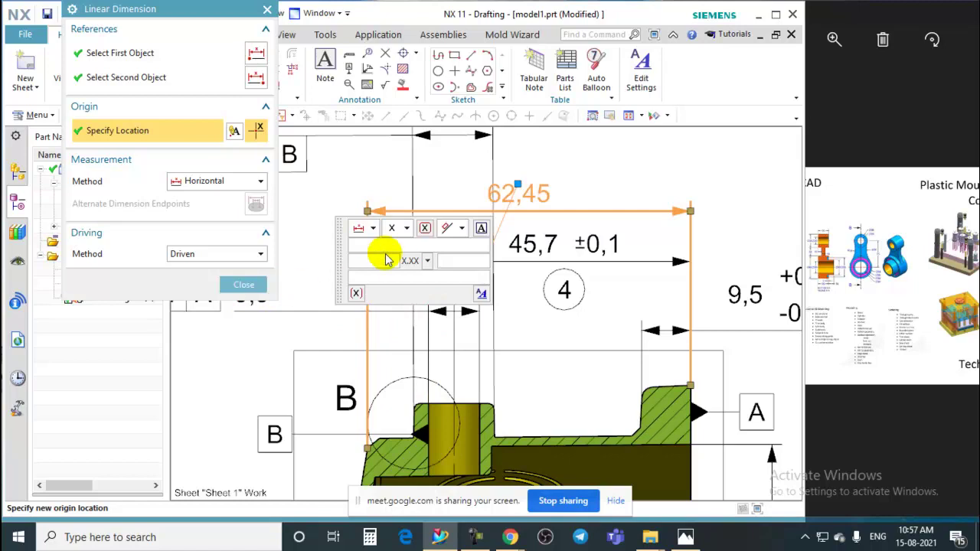
{"action": "left_click", "coordinate": [406, 229]}
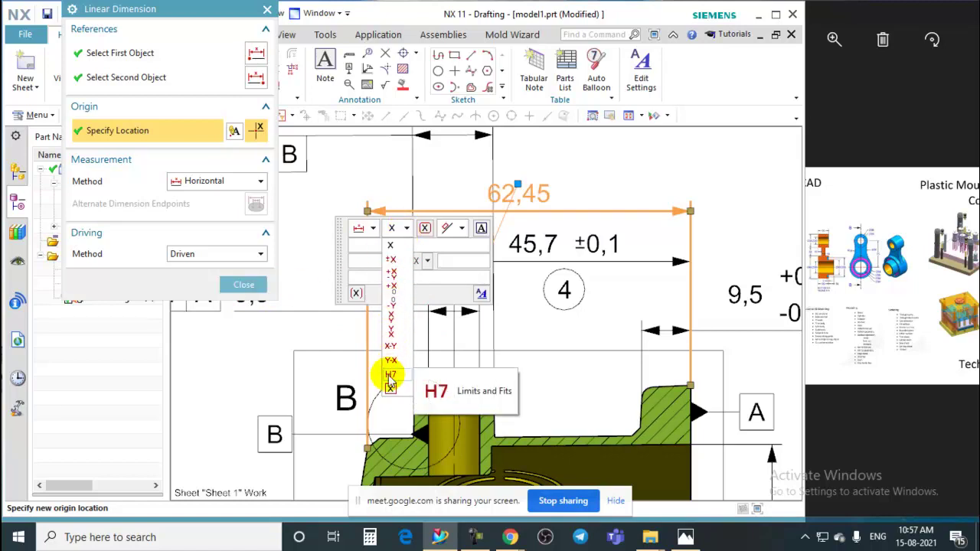
{"action": "left_click", "coordinate": [391, 375]}
- Close the 62,45 H7 dimension editor, reopen it to check, and close without changes
{"action": "left_click", "coordinate": [242, 284]}
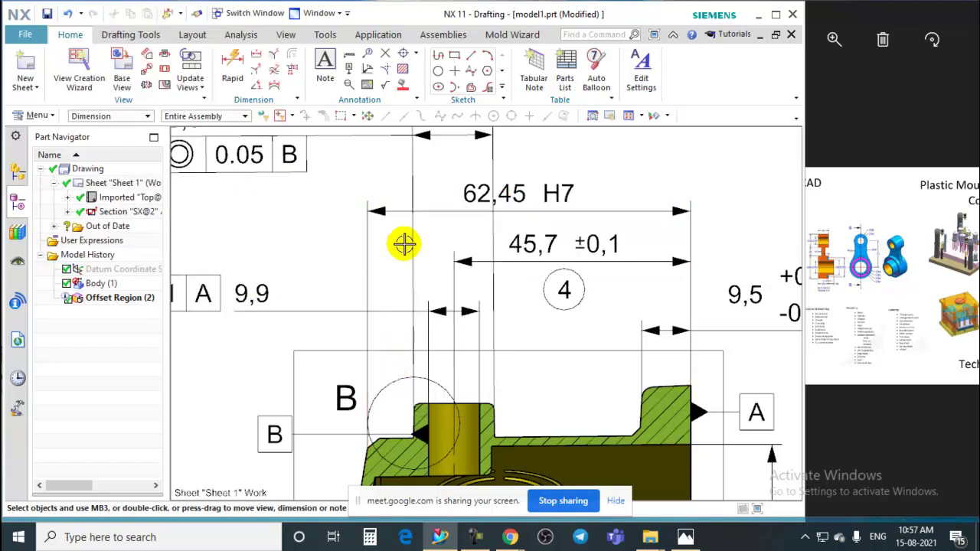
{"action": "scroll", "coordinate": [521, 212], "scroll_direction": "down", "scroll_amount": 2}
{"action": "scroll", "coordinate": [521, 212], "scroll_direction": "up", "scroll_amount": 2}
{"action": "scroll", "coordinate": [523, 207], "scroll_direction": "down", "scroll_amount": 2}
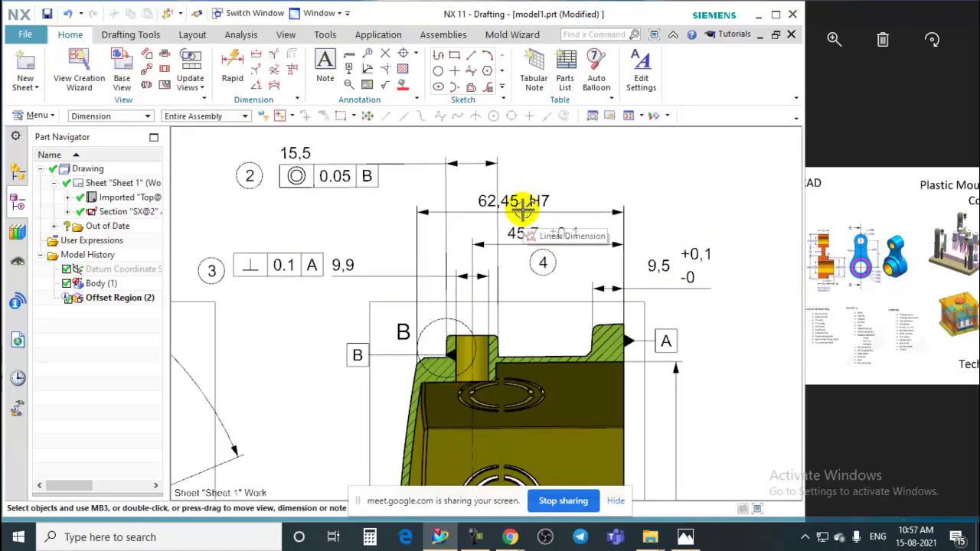
{"action": "double_click", "coordinate": [536, 201]}
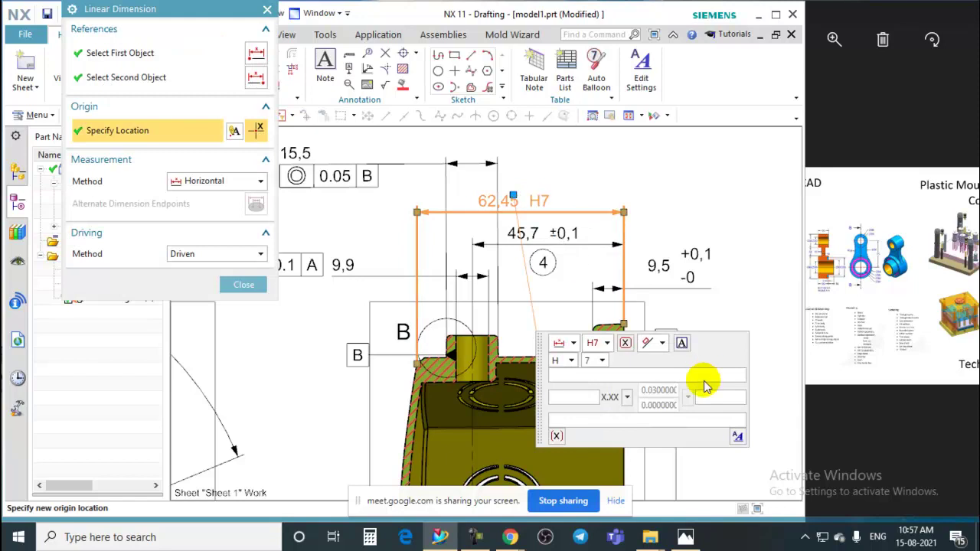
{"action": "left_click", "coordinate": [244, 284]}
- Zoom out on the sheet and bring the Photos window showing syllabus.jpg forward
{"action": "scroll", "coordinate": [528, 213], "scroll_direction": "down", "scroll_amount": 2}
{"action": "scroll", "coordinate": [529, 212], "scroll_direction": "up", "scroll_amount": 2}
{"action": "scroll", "coordinate": [528, 212], "scroll_direction": "down", "scroll_amount": 2}
{"action": "scroll", "coordinate": [536, 212], "scroll_direction": "up", "scroll_amount": 2}
{"action": "scroll", "coordinate": [525, 218], "scroll_direction": "down", "scroll_amount": 2}
{"action": "scroll", "coordinate": [526, 218], "scroll_direction": "up", "scroll_amount": 1}
{"action": "scroll", "coordinate": [495, 197], "scroll_direction": "down", "scroll_amount": 2}
{"action": "left_click", "coordinate": [811, 298]}
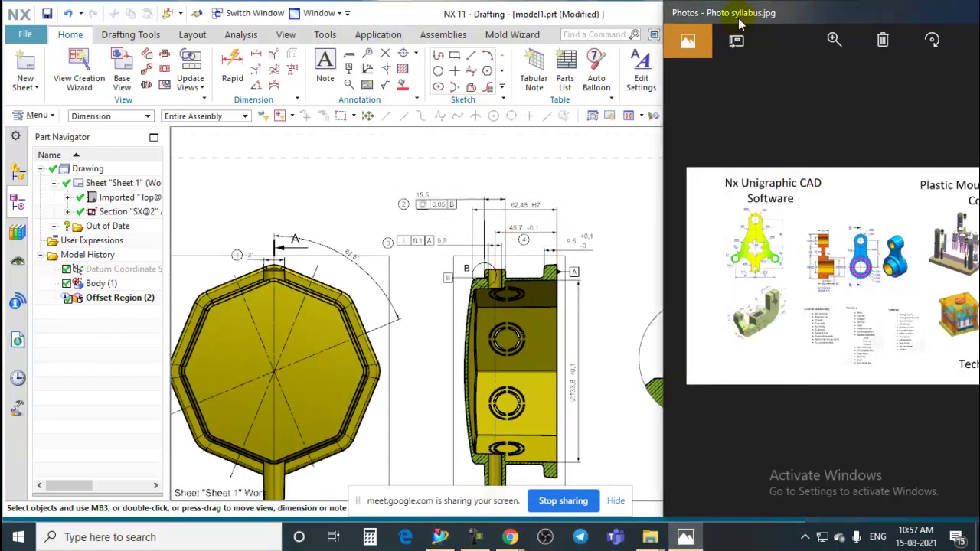
- Show 17.JPG, the Drafting topic checklist, in Photos, then return to the full NX sheet
{"action": "left_click", "coordinate": [699, 280]}
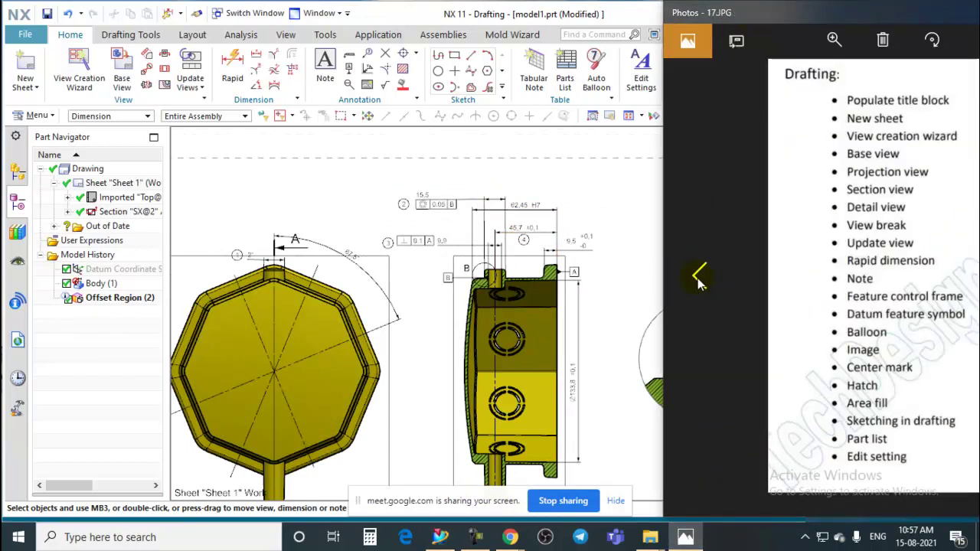
{"action": "left_click", "coordinate": [494, 184]}
{"action": "scroll", "coordinate": [460, 192], "scroll_direction": "up", "scroll_amount": 3}
{"action": "scroll", "coordinate": [545, 234], "scroll_direction": "down", "scroll_amount": 2}
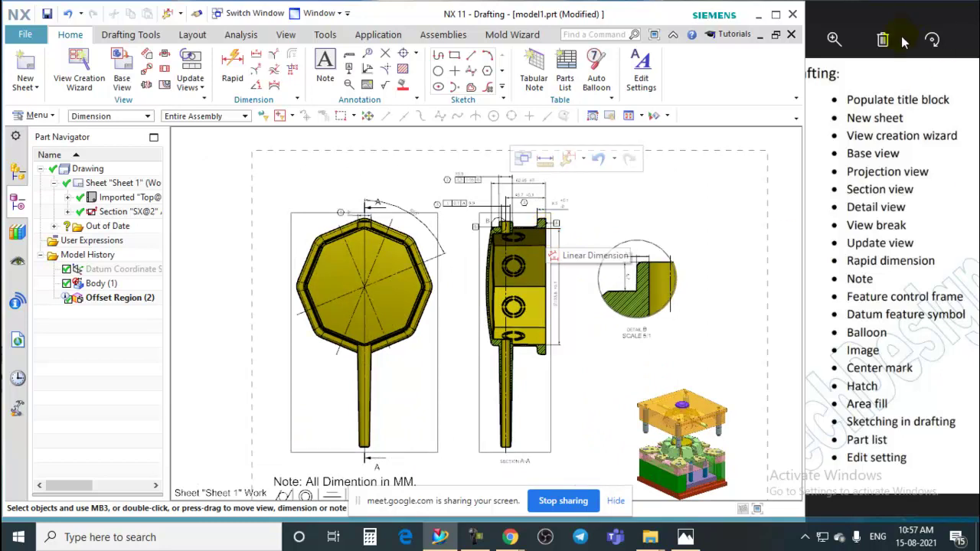
{"action": "scroll", "coordinate": [490, 253], "scroll_direction": "up", "scroll_amount": 2}
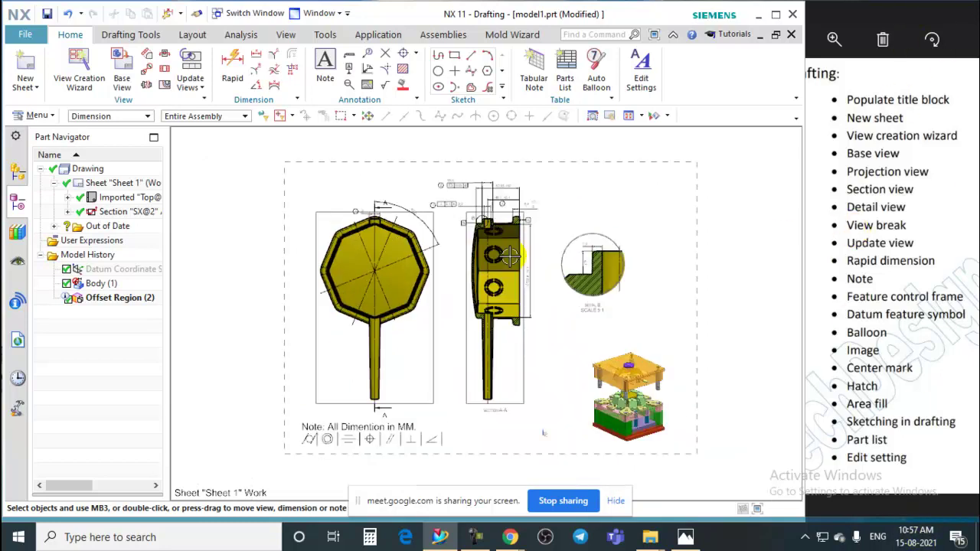
{"action": "scroll", "coordinate": [509, 257], "scroll_direction": "down", "scroll_amount": 2}
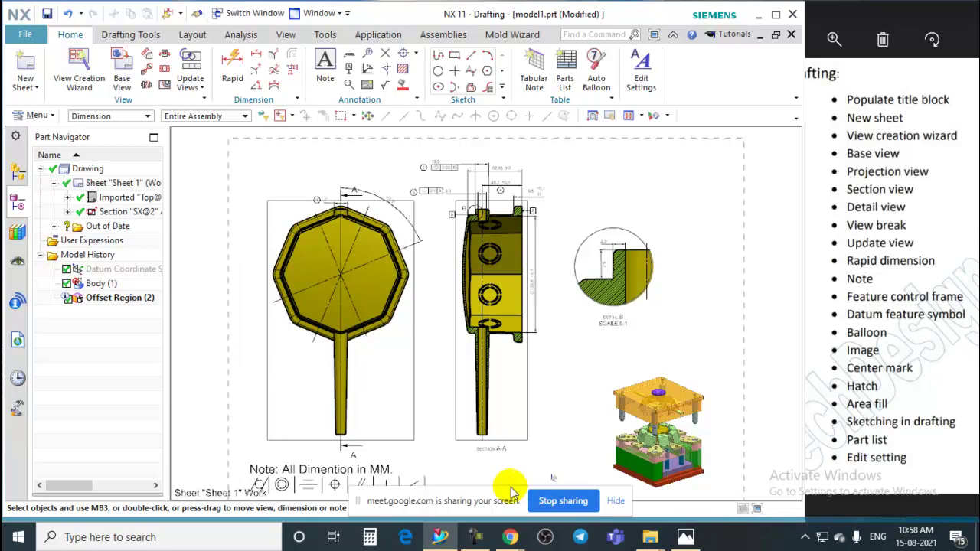
{"action": "mouse_move", "coordinate": [509, 538]}
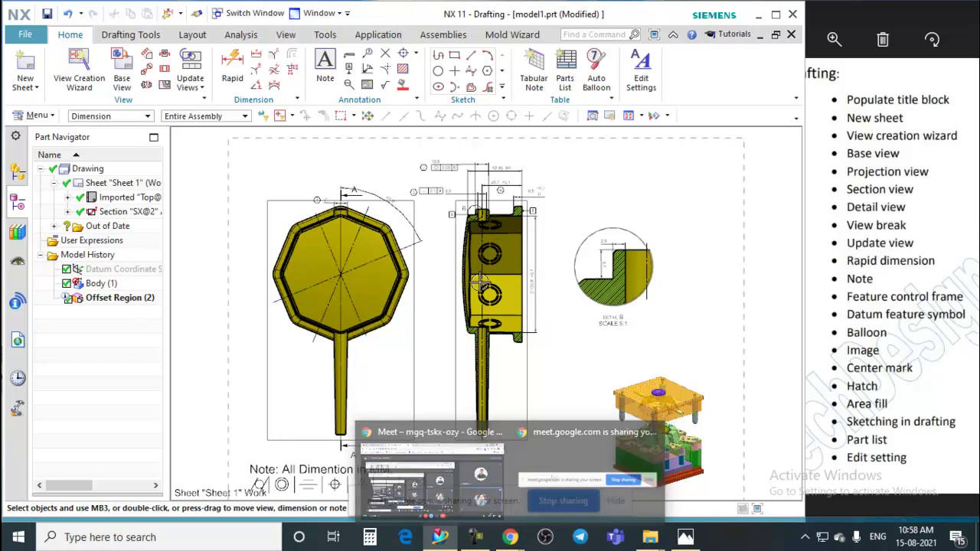
- Open the screen recorder's control window over the drawing and nudge it slightly upward
{"action": "scroll", "coordinate": [516, 400], "scroll_direction": "down", "scroll_amount": 1}
{"action": "left_click", "coordinate": [476, 537]}
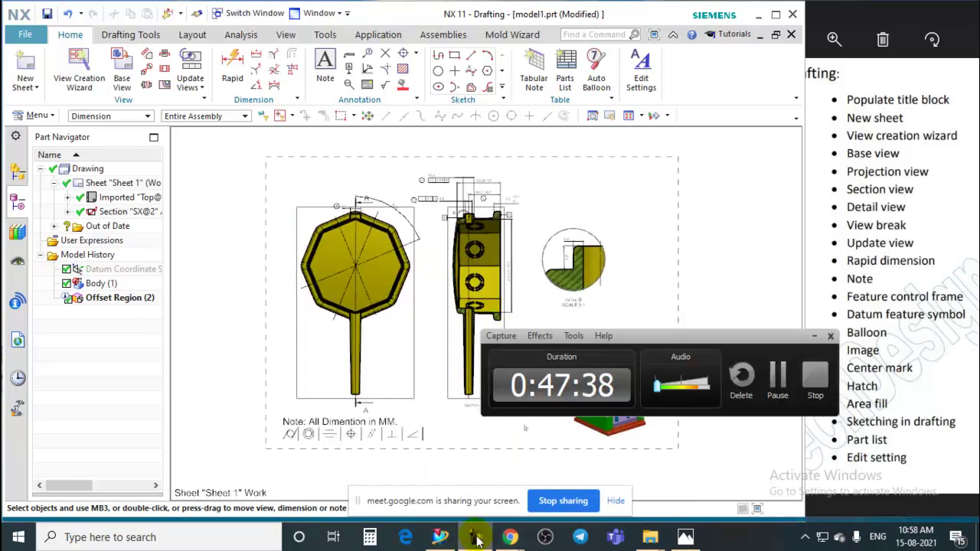
{"action": "left_click_drag", "start_coordinate": [746, 341], "coordinate": [746, 324]}
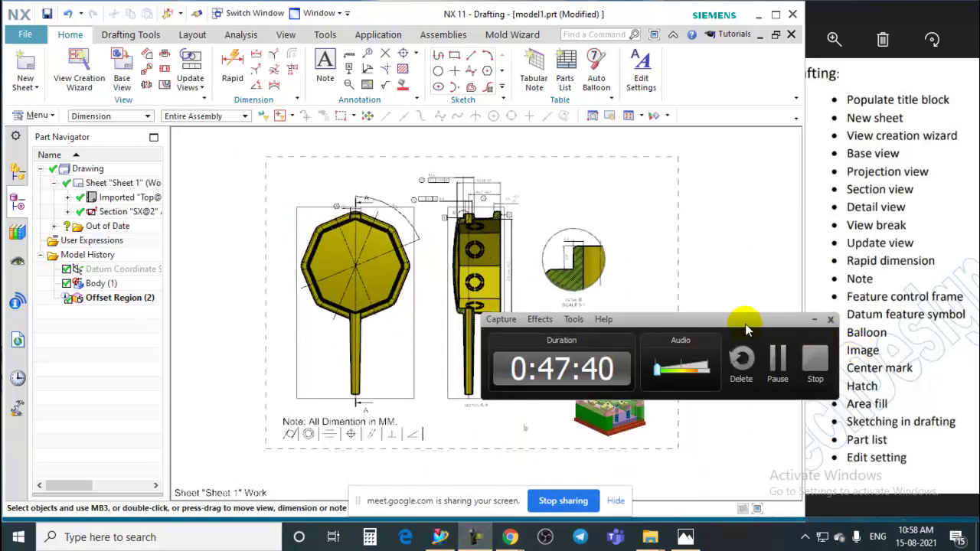